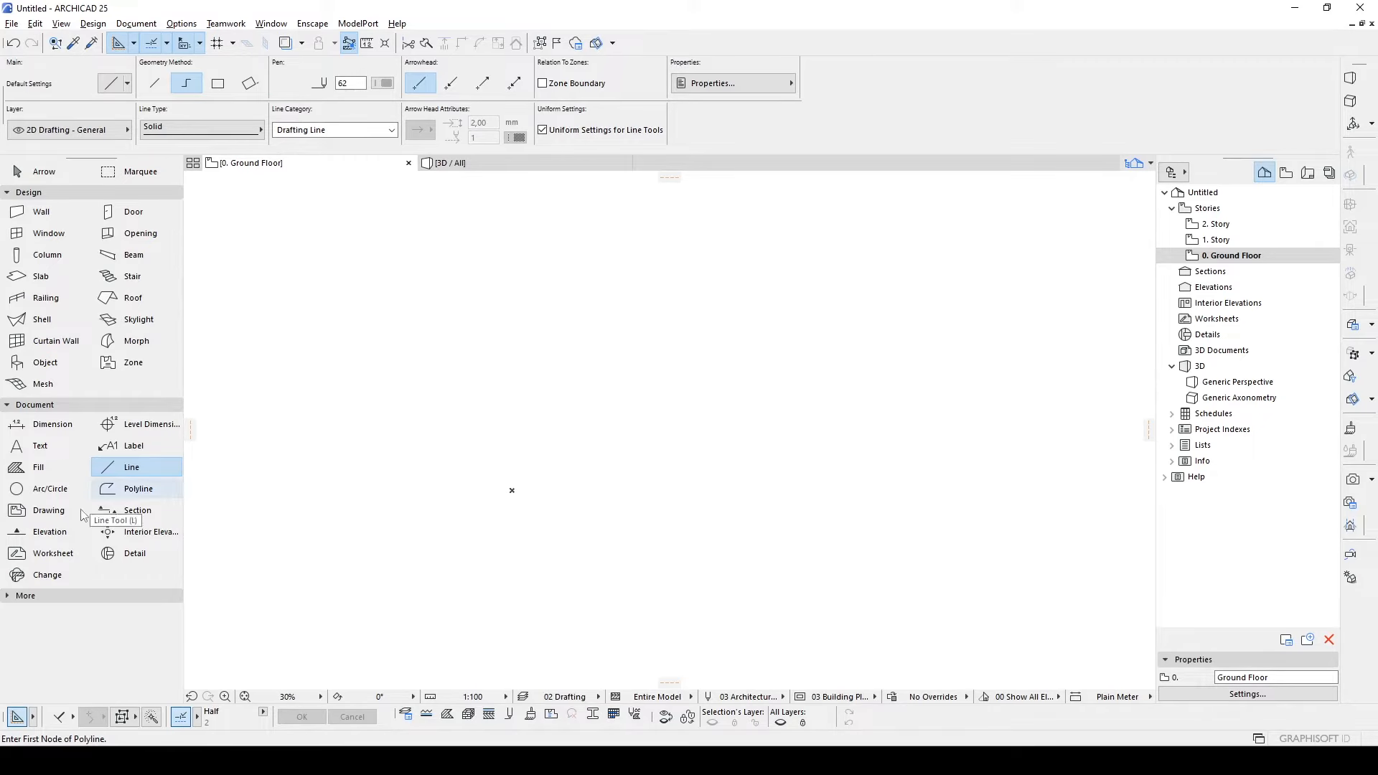
- Draw a vertical line about 1600 long on the ground floor plan and select it
scroll(617, 502, up, 3)
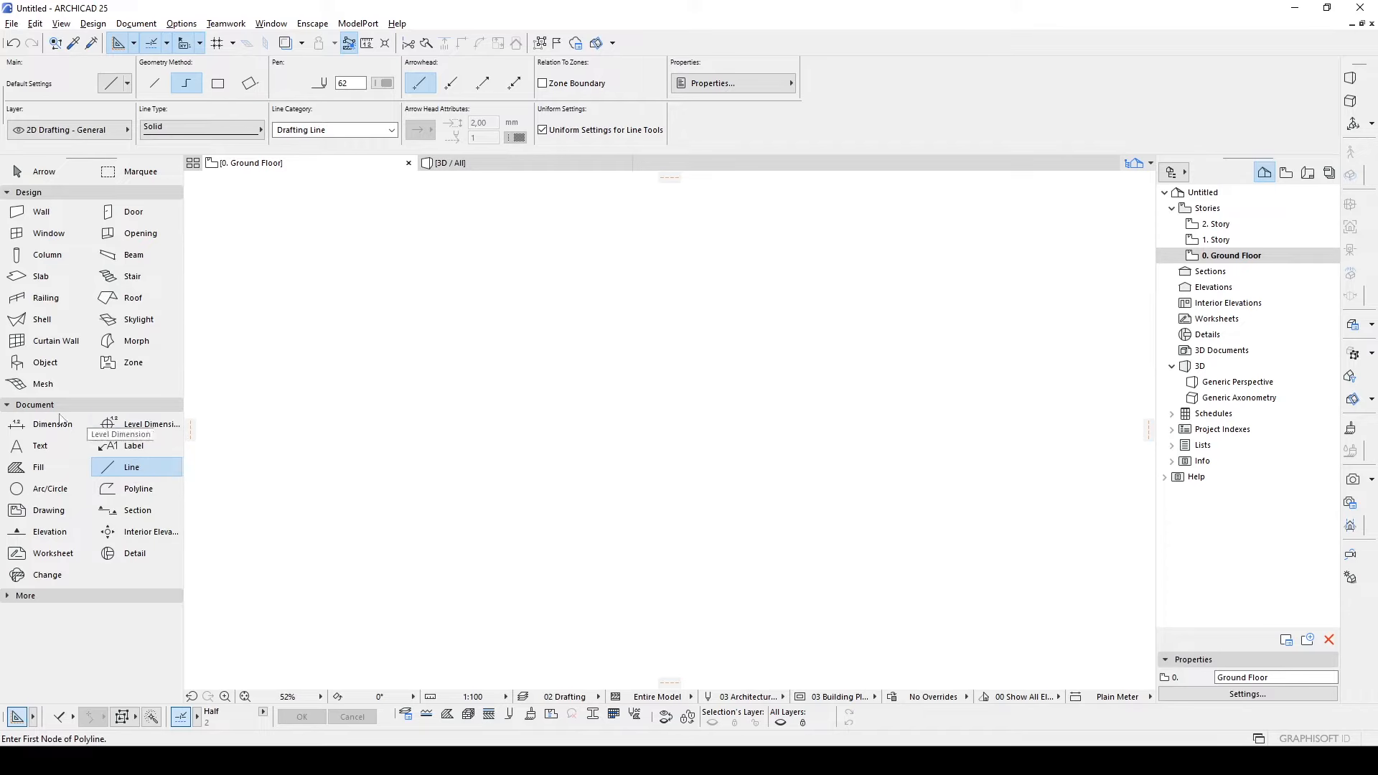
click(818, 564)
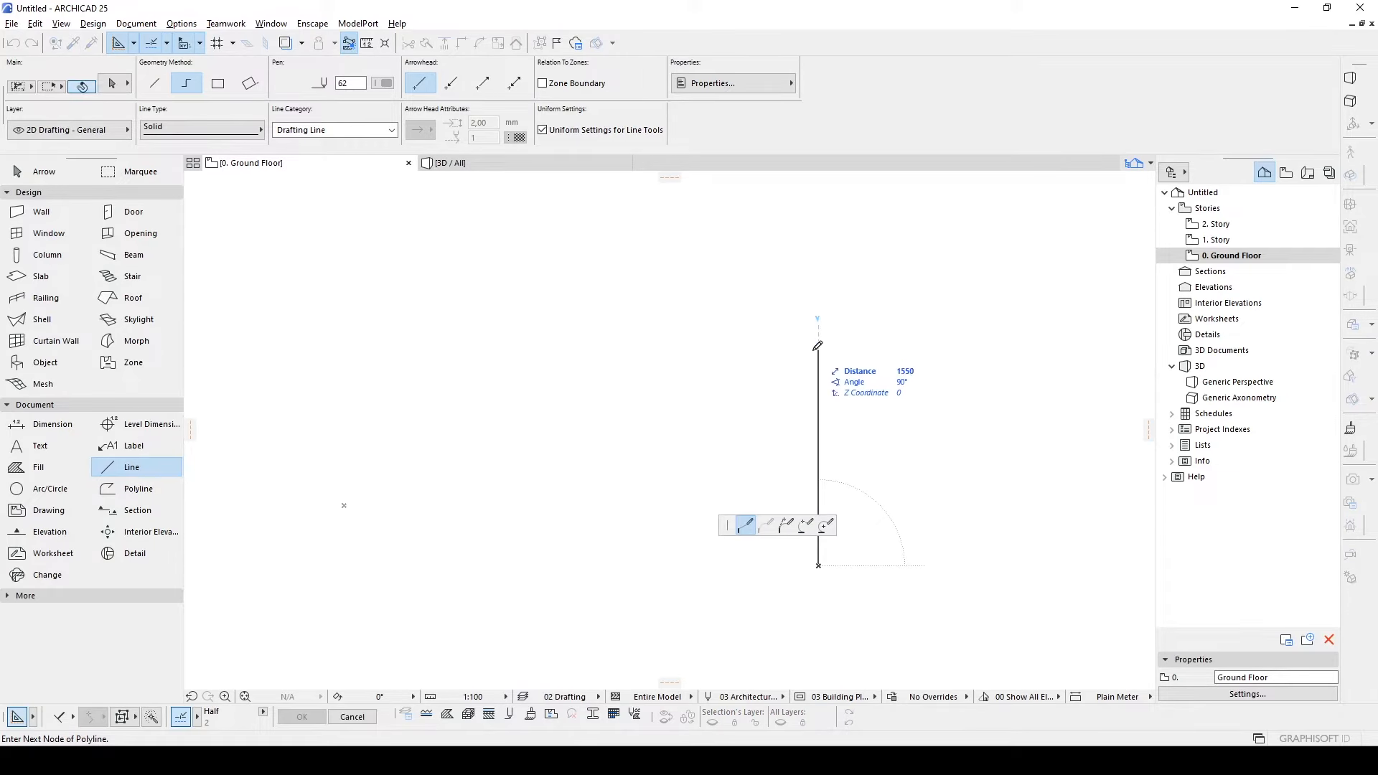
click(820, 337)
key(Escape)
click(819, 353)
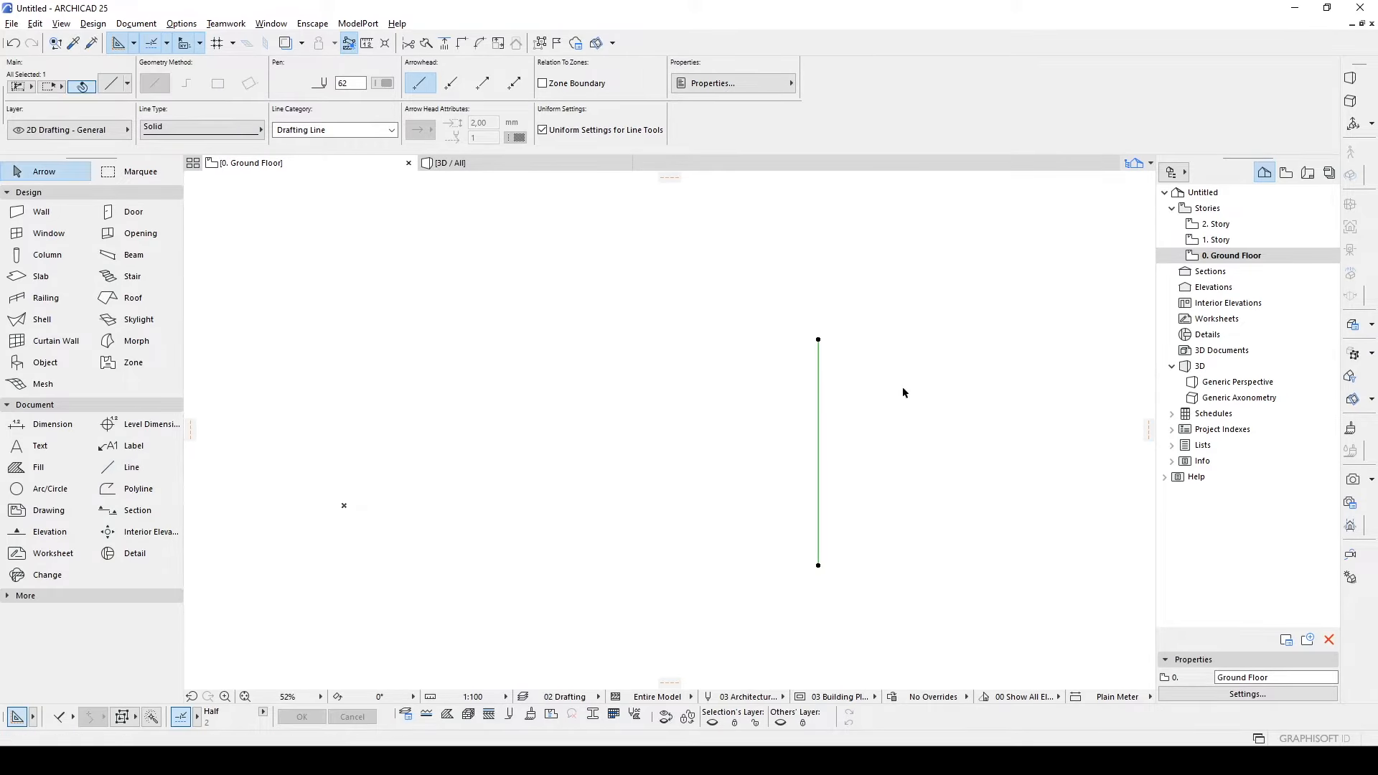
- Drag a copy of the vertical line horizontally a short distance to the left of the original
key(ctrl+shift+d)
click(928, 396)
key(Tab)
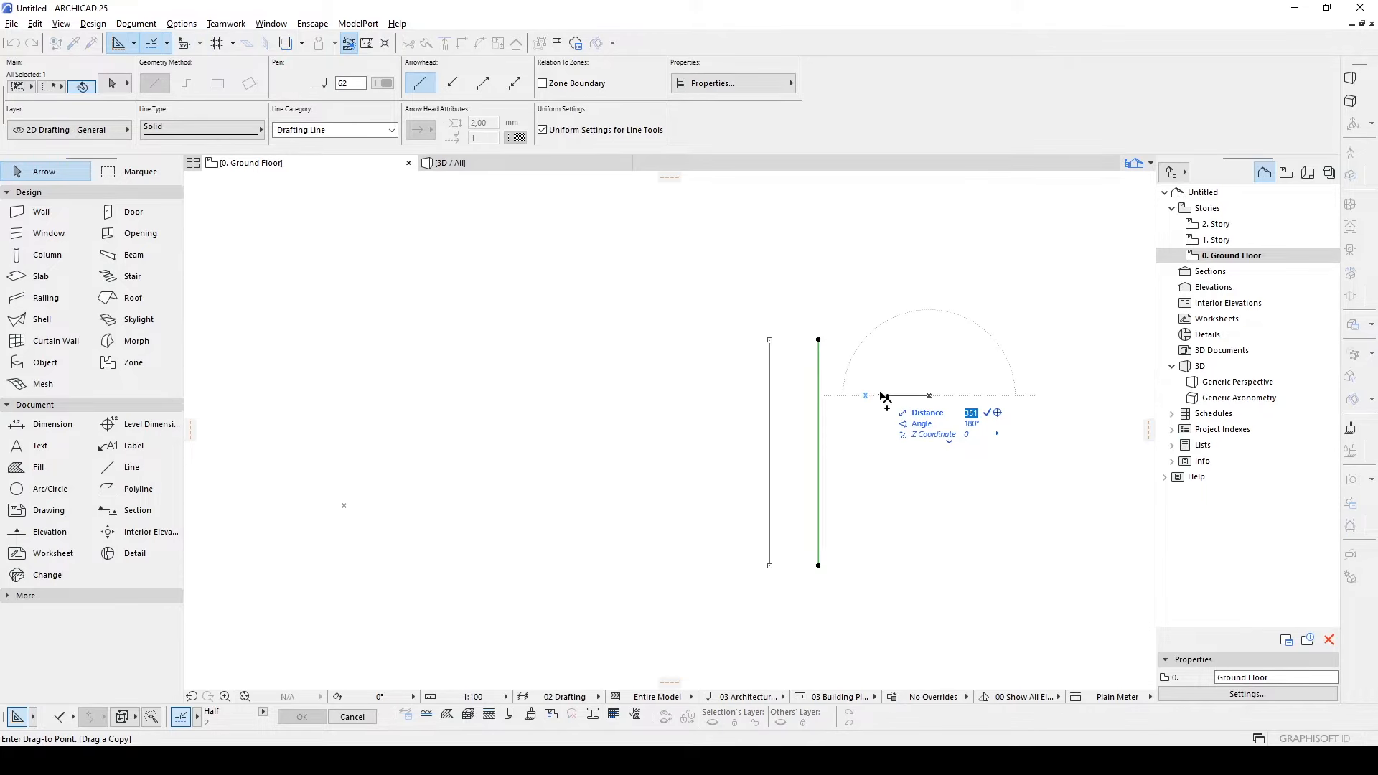
key(Return)
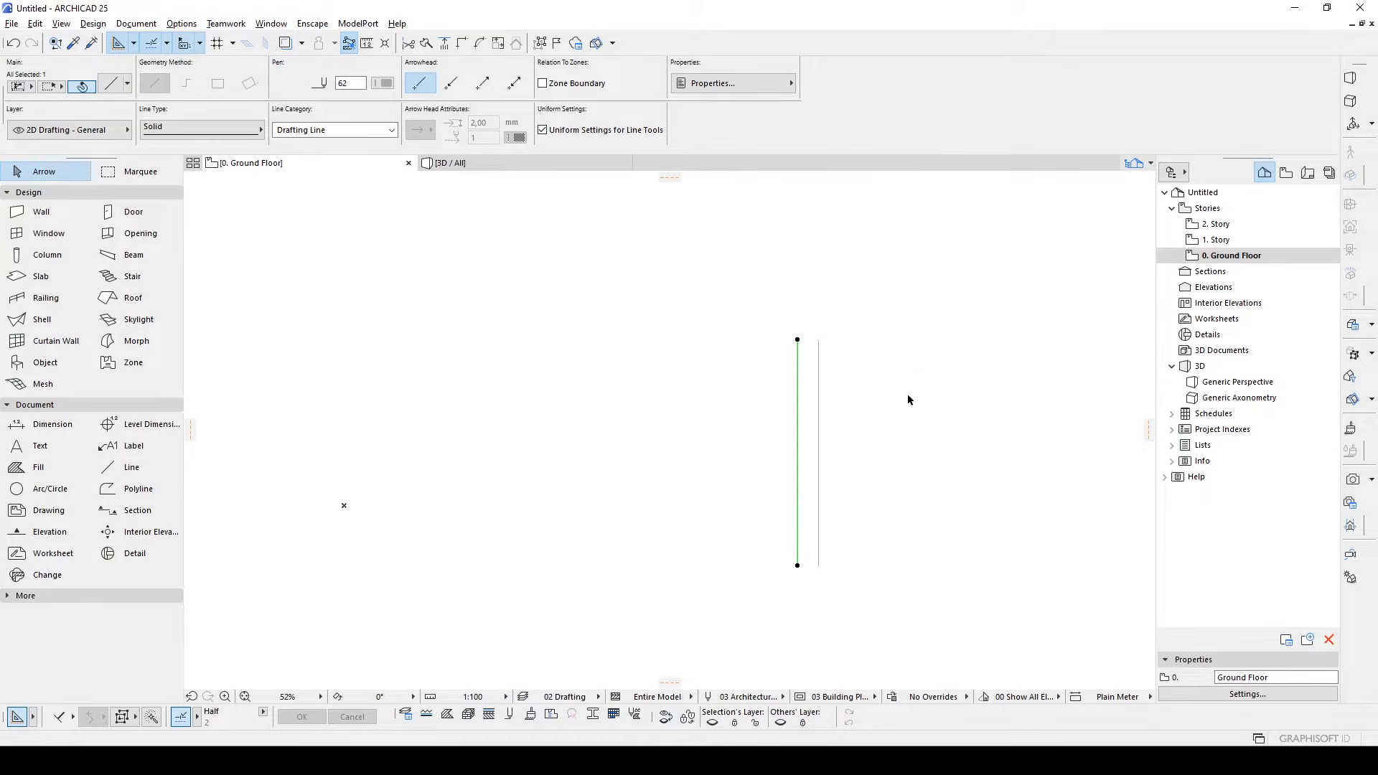
key(Escape)
- Drag a copy of the left vertical line 500 to its left at 180°
scroll(795, 485, up, 3)
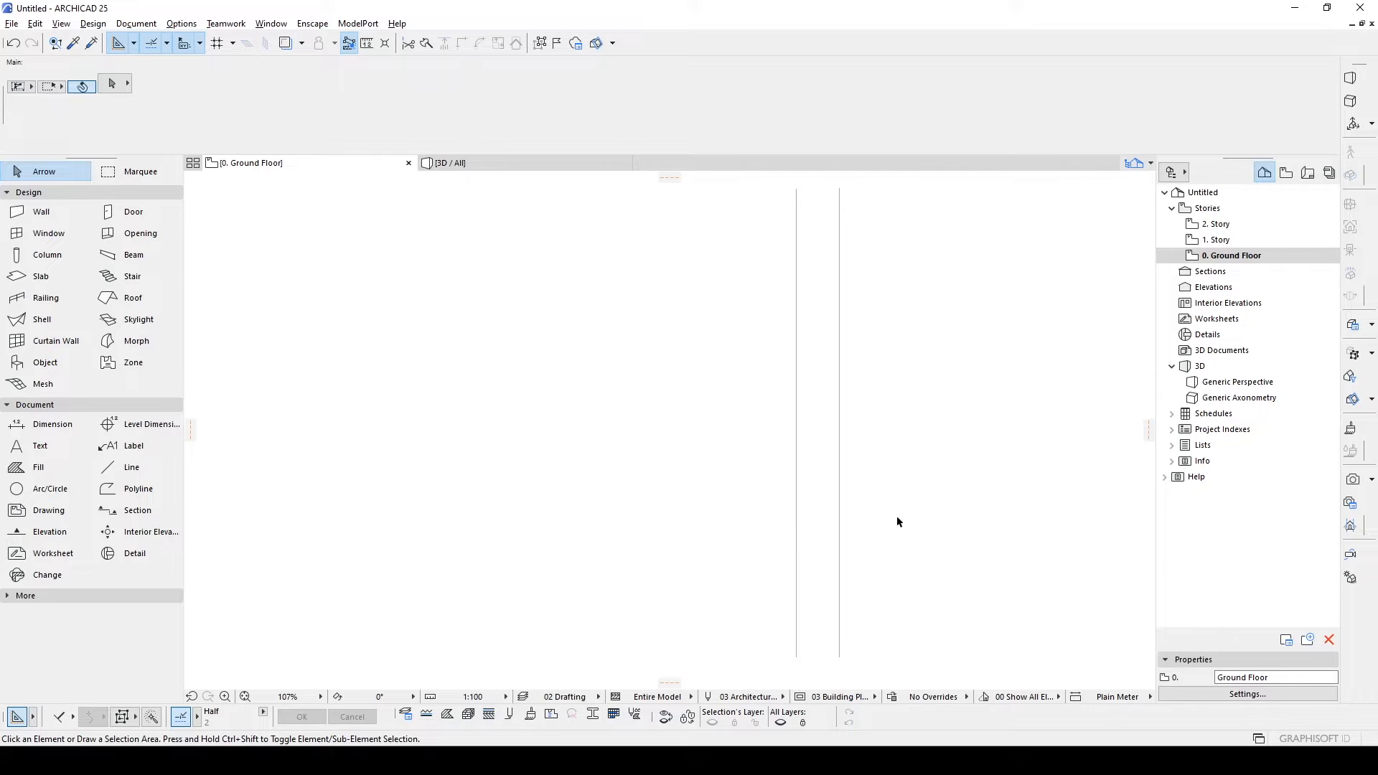
drag(811, 402, 741, 374)
key(ctrl+shift+d)
click(764, 378)
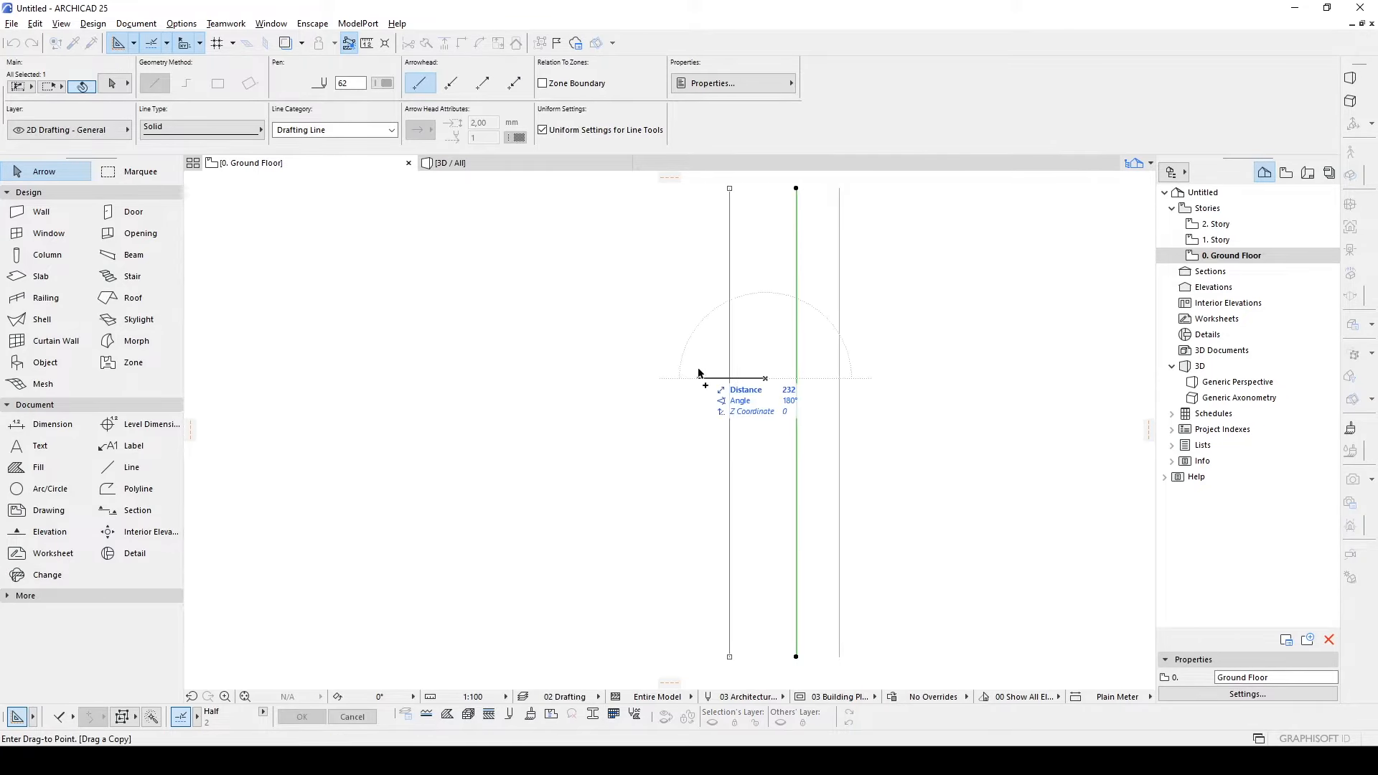
key(Tab)
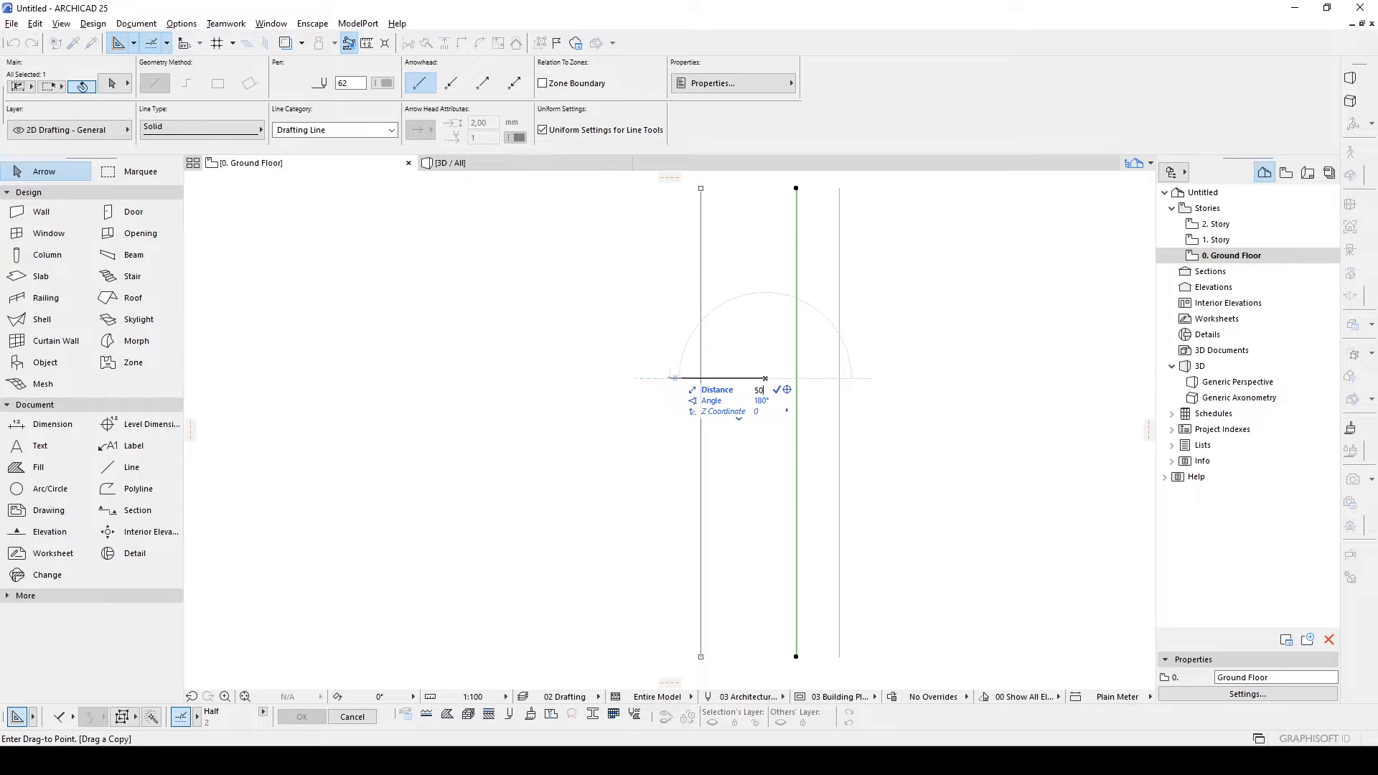
key(Return)
- Drag a copy of the leftmost vertical line 150 further to its left
key(ctrl+shift+d)
click(715, 388)
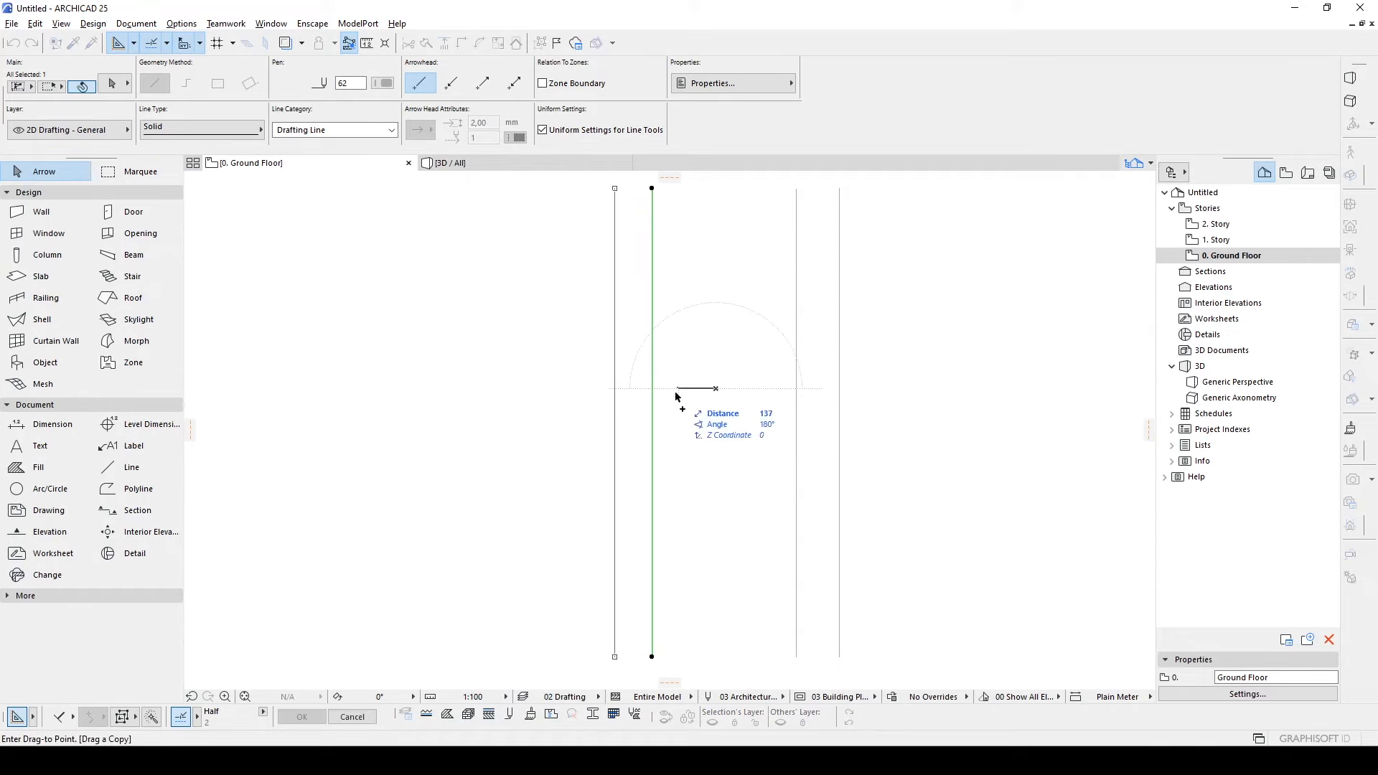
key(Tab)
text(150)
key(Return)
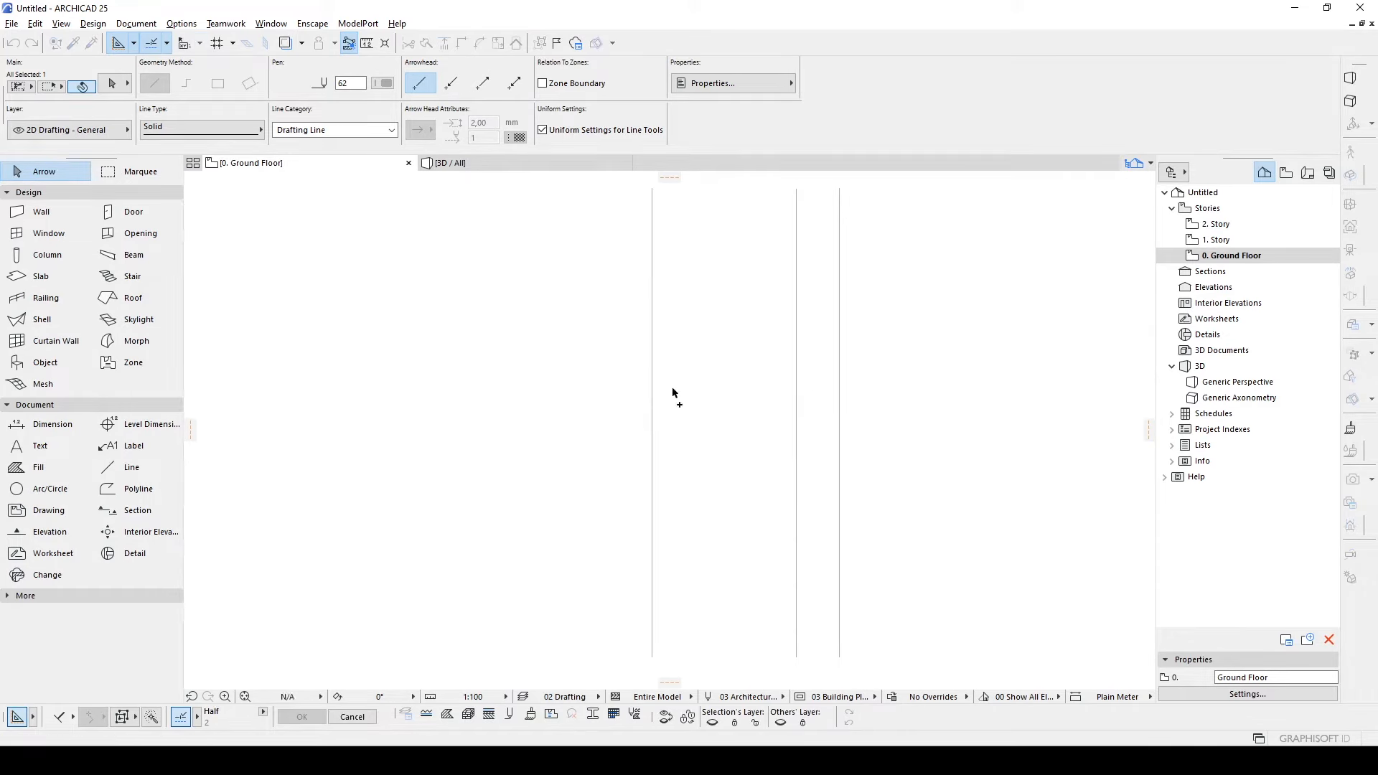
click(672, 386)
- Draw a horizontal line crossing all four vertical lines below their midpoints, extending past the outer ones on both sides
key(l)
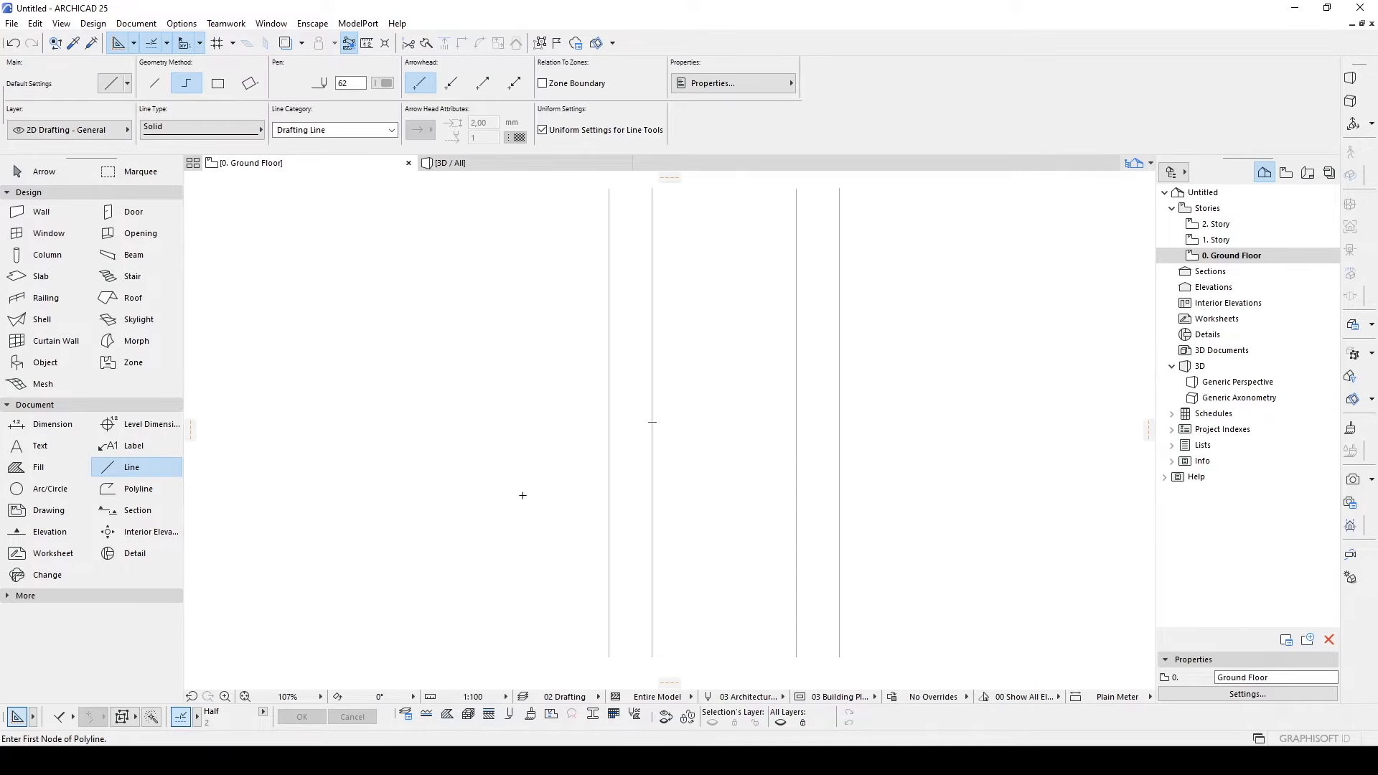
click(520, 495)
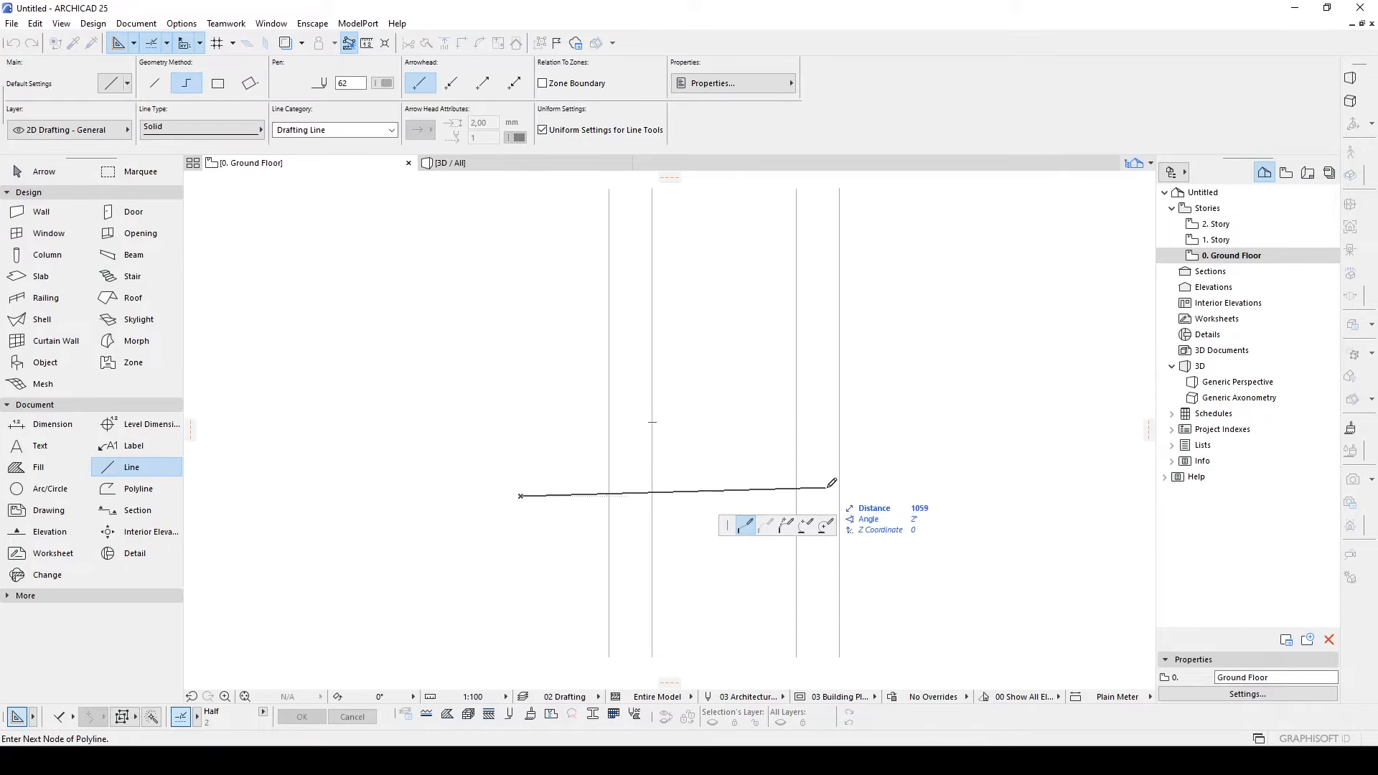
double_click(903, 496)
key(Escape)
- Drag a copy of the horizontal line 90 straight up
scroll(682, 496, up, 3)
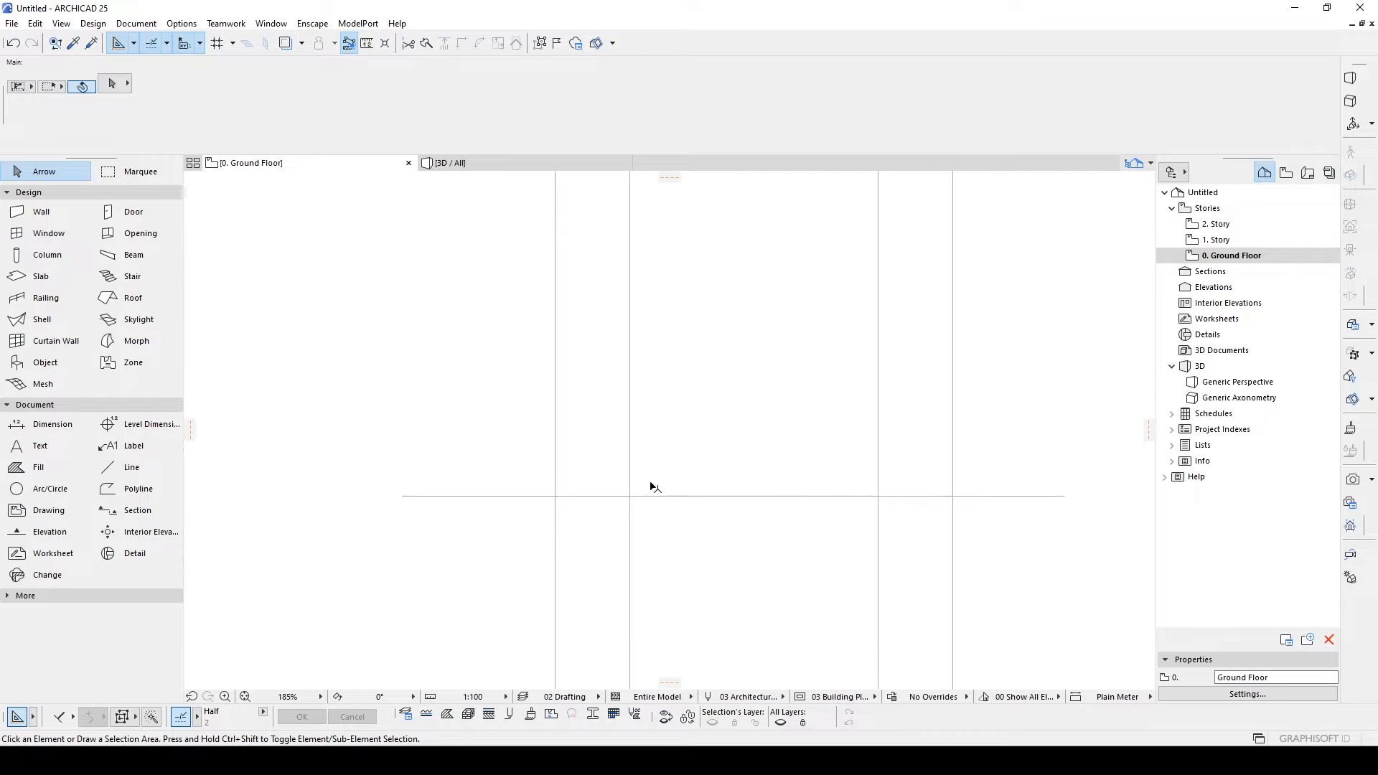
drag(717, 534, 662, 455)
middle_drag(684, 450, 673, 512)
key(ctrl+shift+d)
click(693, 520)
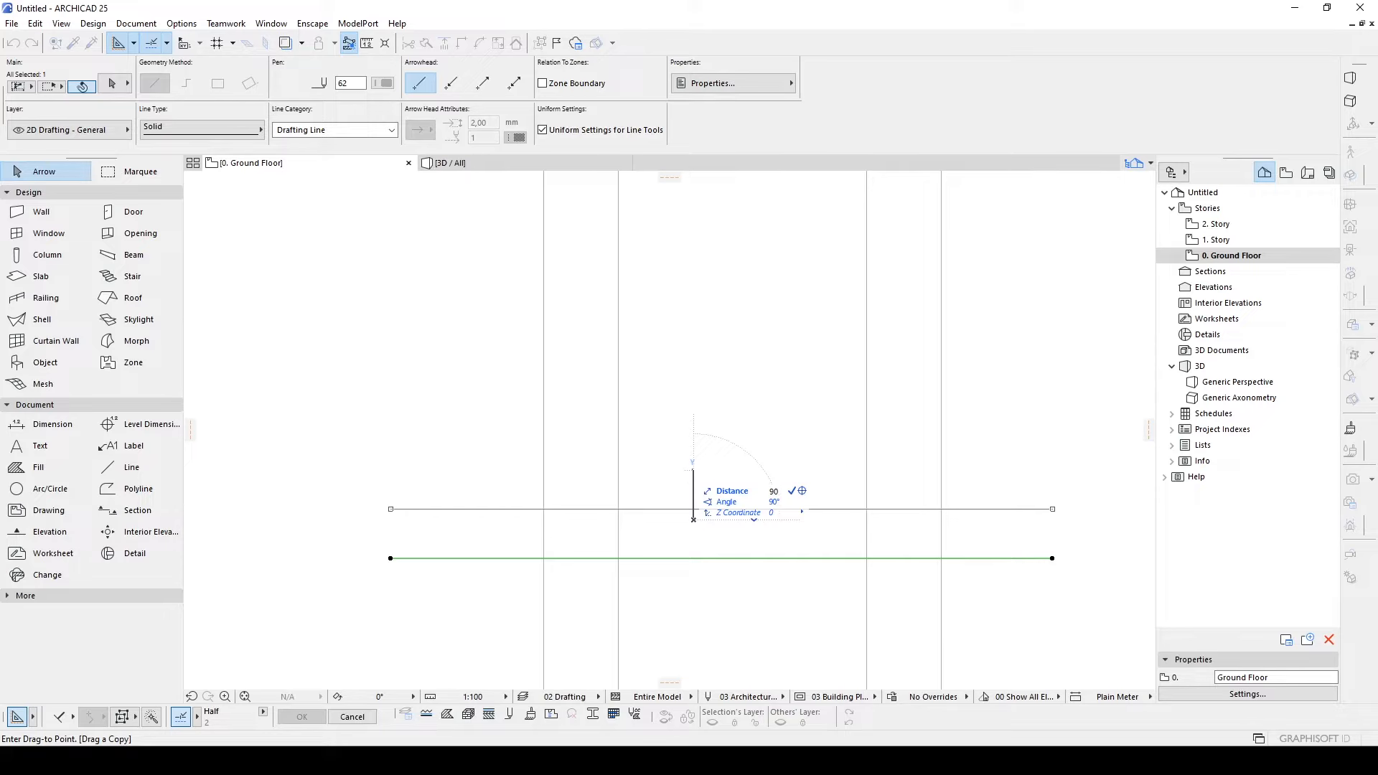
key(Return)
key(Escape)
- Drag a copy of the upper horizontal line 210 straight up
scroll(695, 475, down, 2)
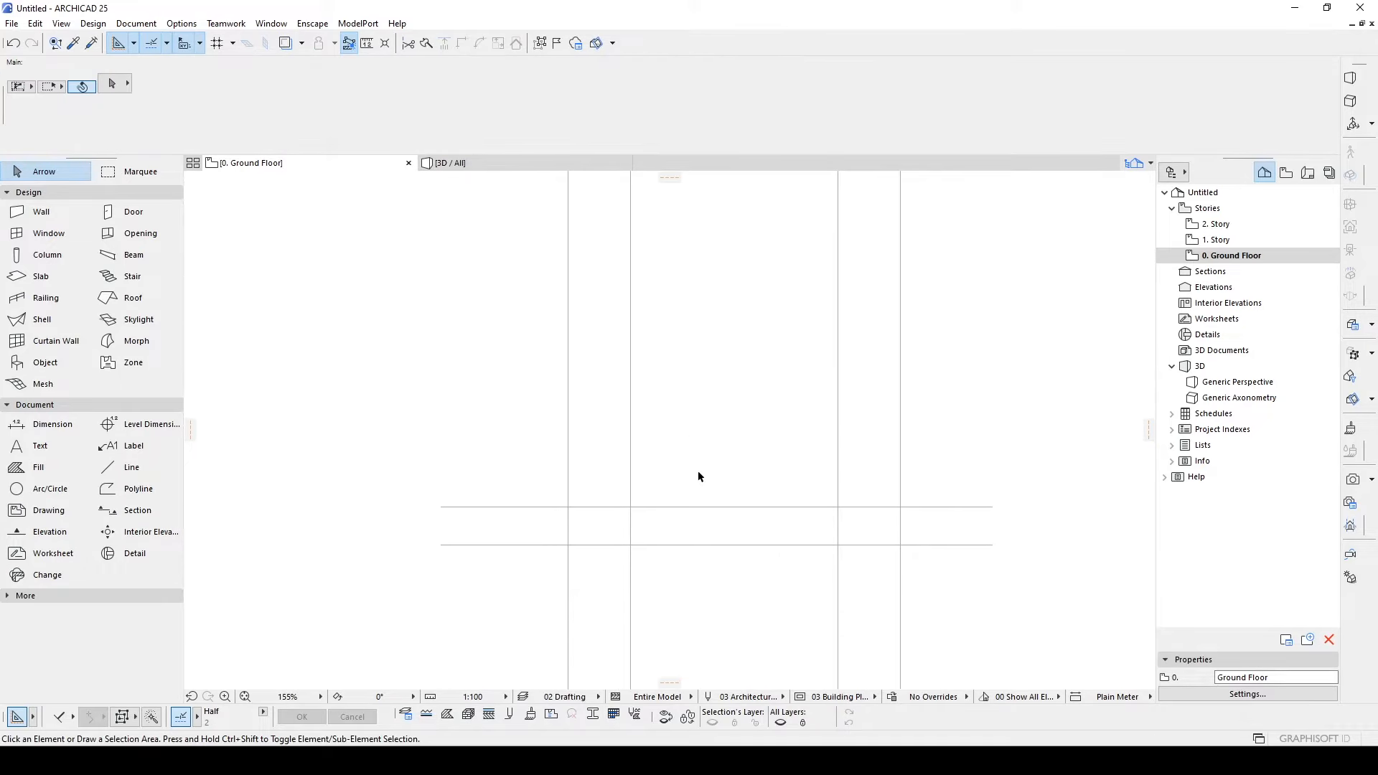
scroll(698, 476, up, 2)
click(721, 526)
middle_drag(677, 483, 738, 548)
key(ctrl+shift+d)
click(753, 561)
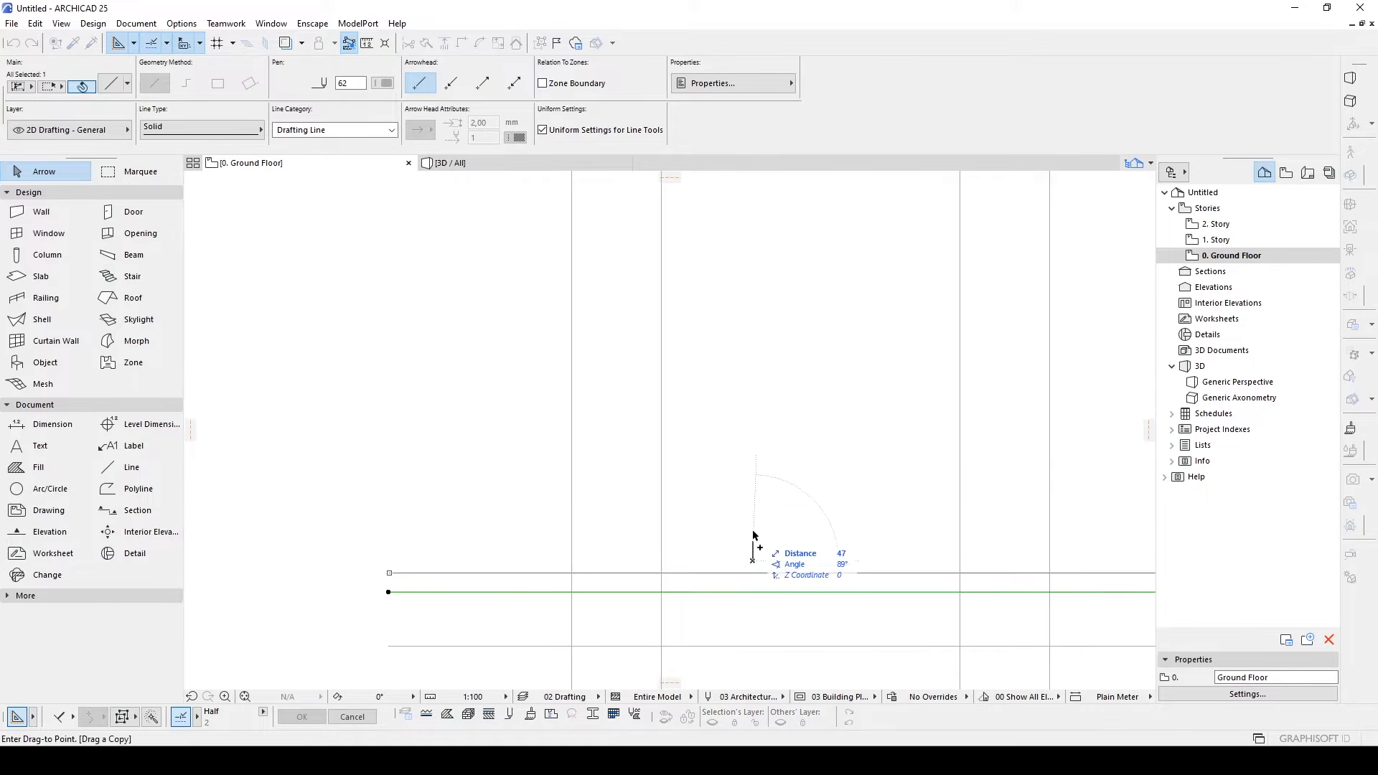
text(2)
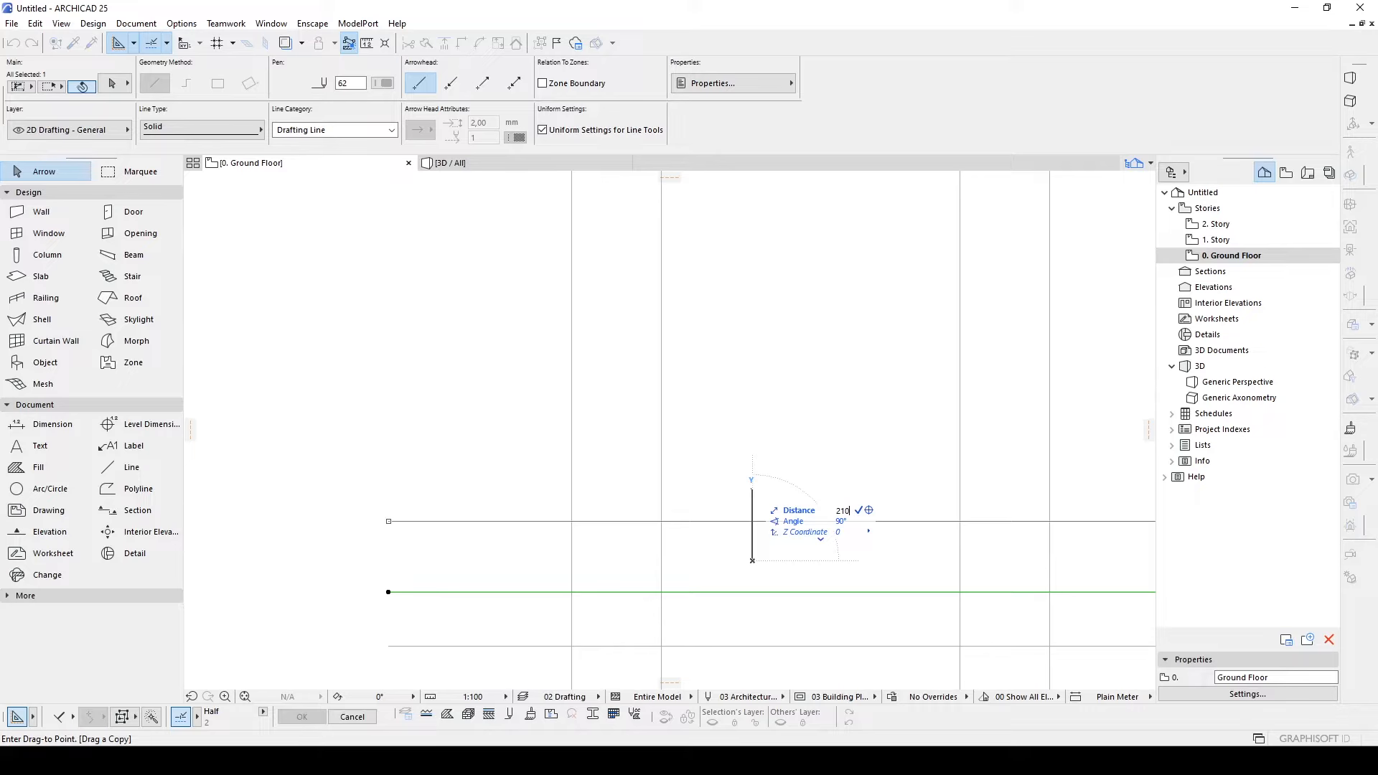
text(10)
key(Return)
key(Escape)
- Drag a copy of the topmost horizontal line 90 straight up
scroll(746, 442, down, 3)
drag(792, 475, 753, 432)
key(ctrl+shift+d)
click(750, 435)
text(9)
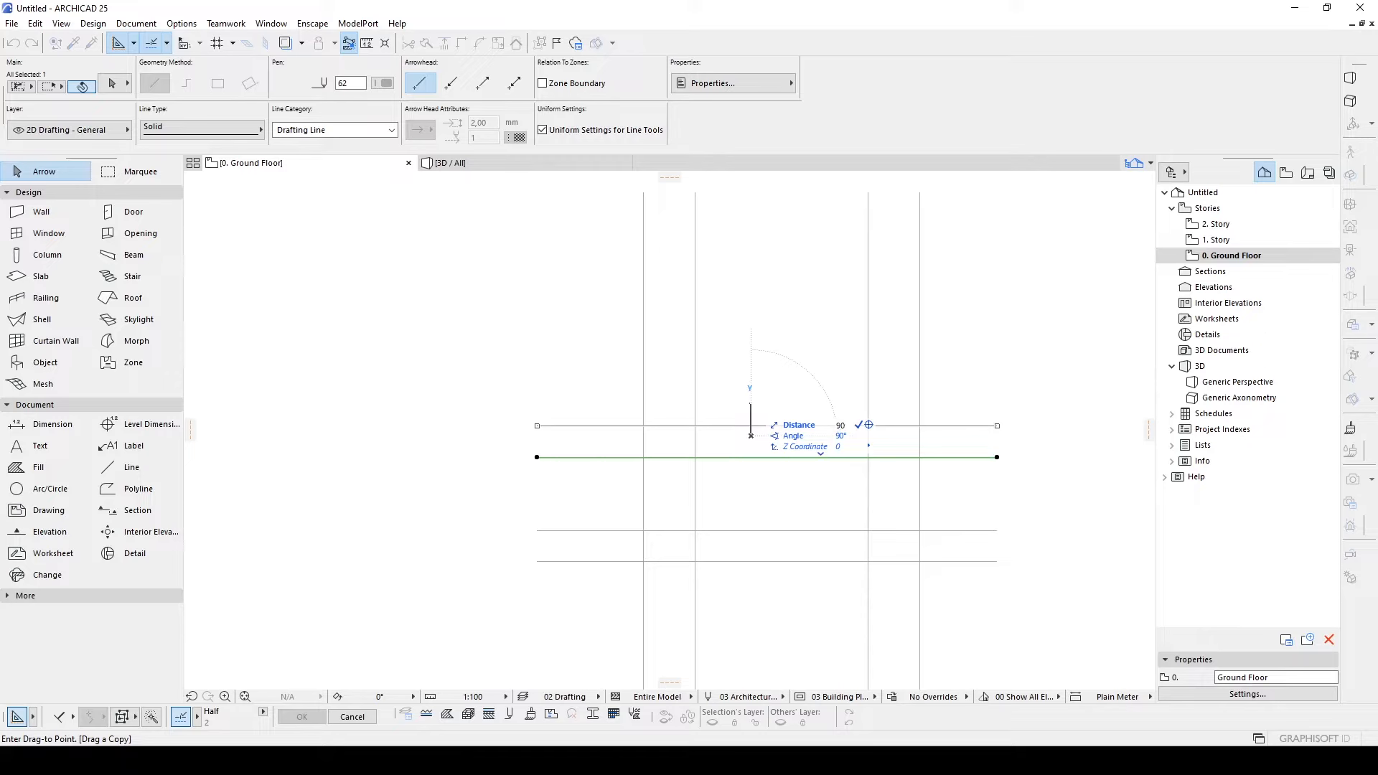
text(0)
key(Return)
key(Escape)
- Draw a vertical wall along the leftmost vertical line, from the bottom horizontal line to a point above the topmost one
scroll(750, 402, down, 3)
scroll(764, 442, up, 1)
click(59, 213)
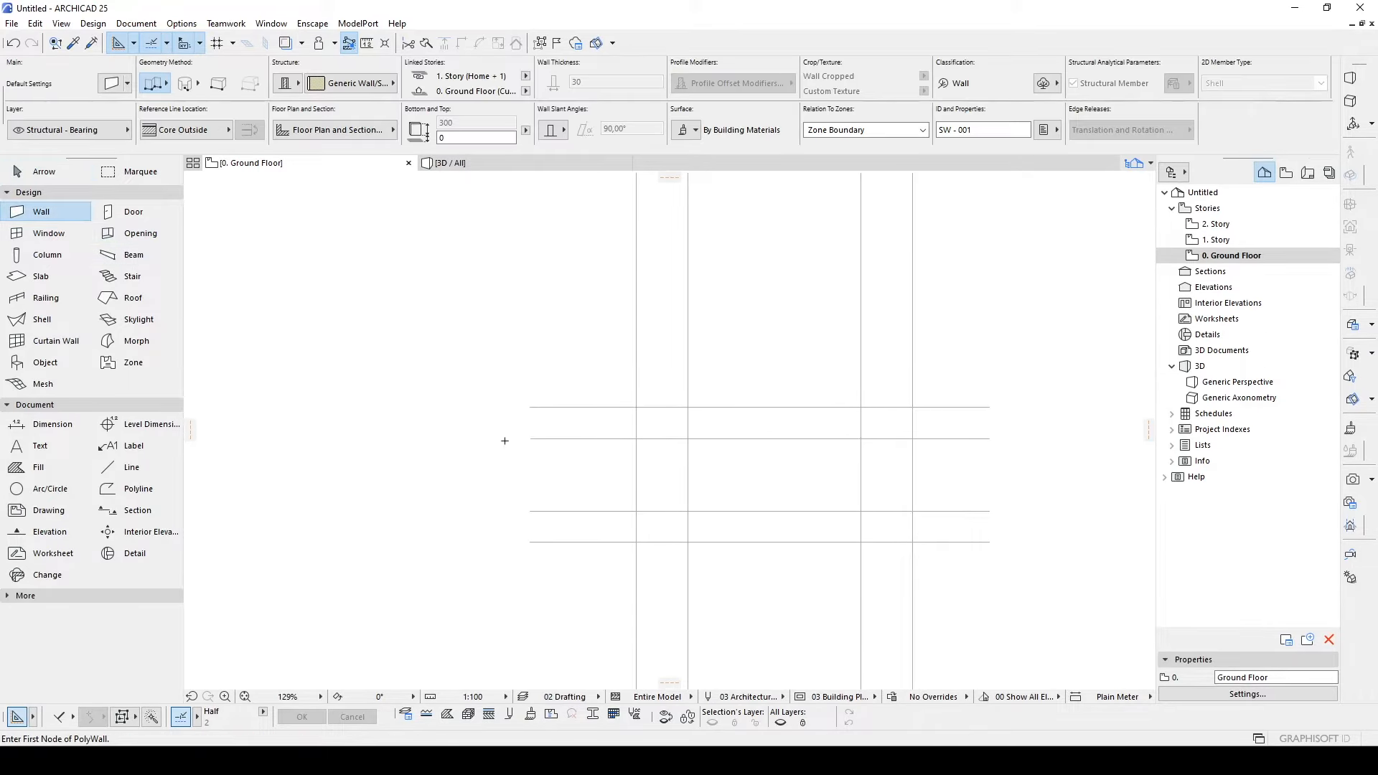
scroll(709, 479, down, 5)
scroll(618, 502, up, 5)
middle_drag(574, 506, 630, 491)
click(701, 523)
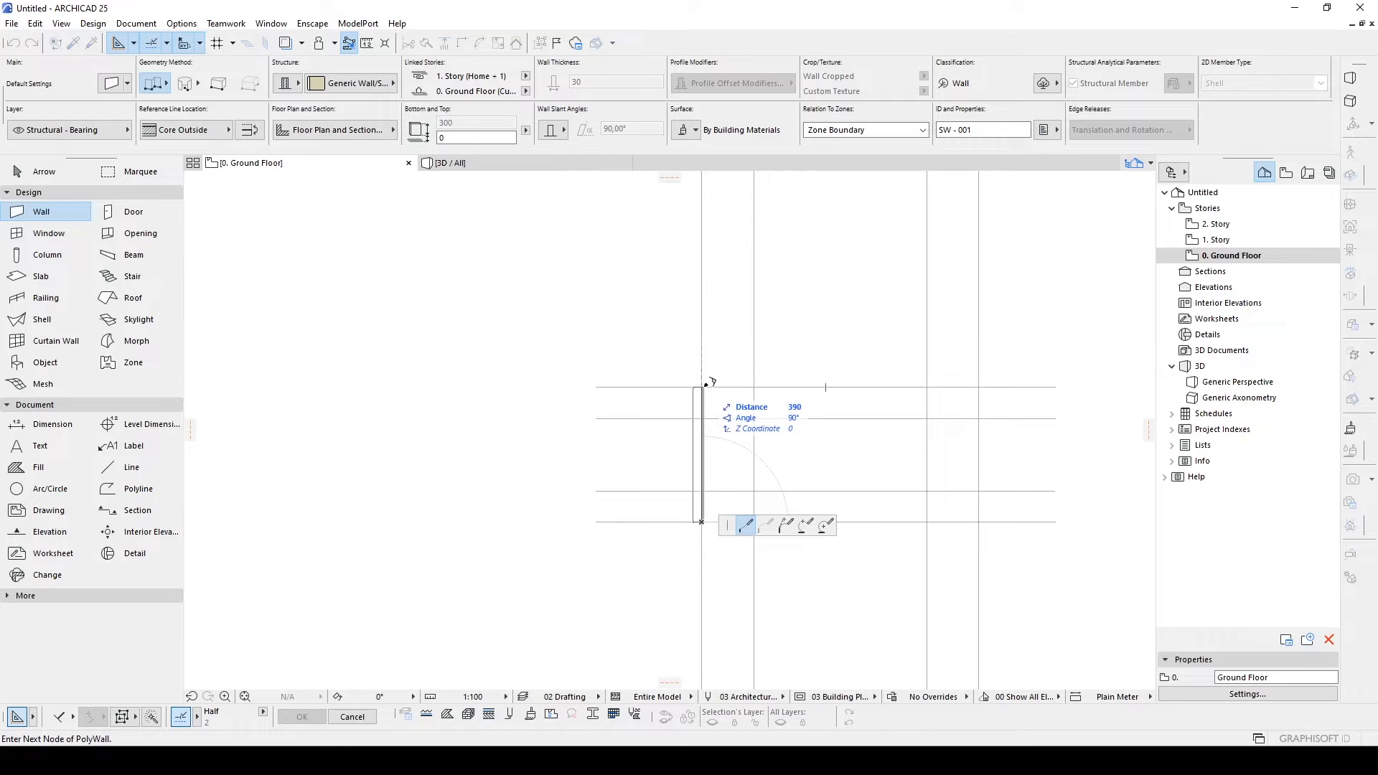
double_click(701, 330)
key(Escape)
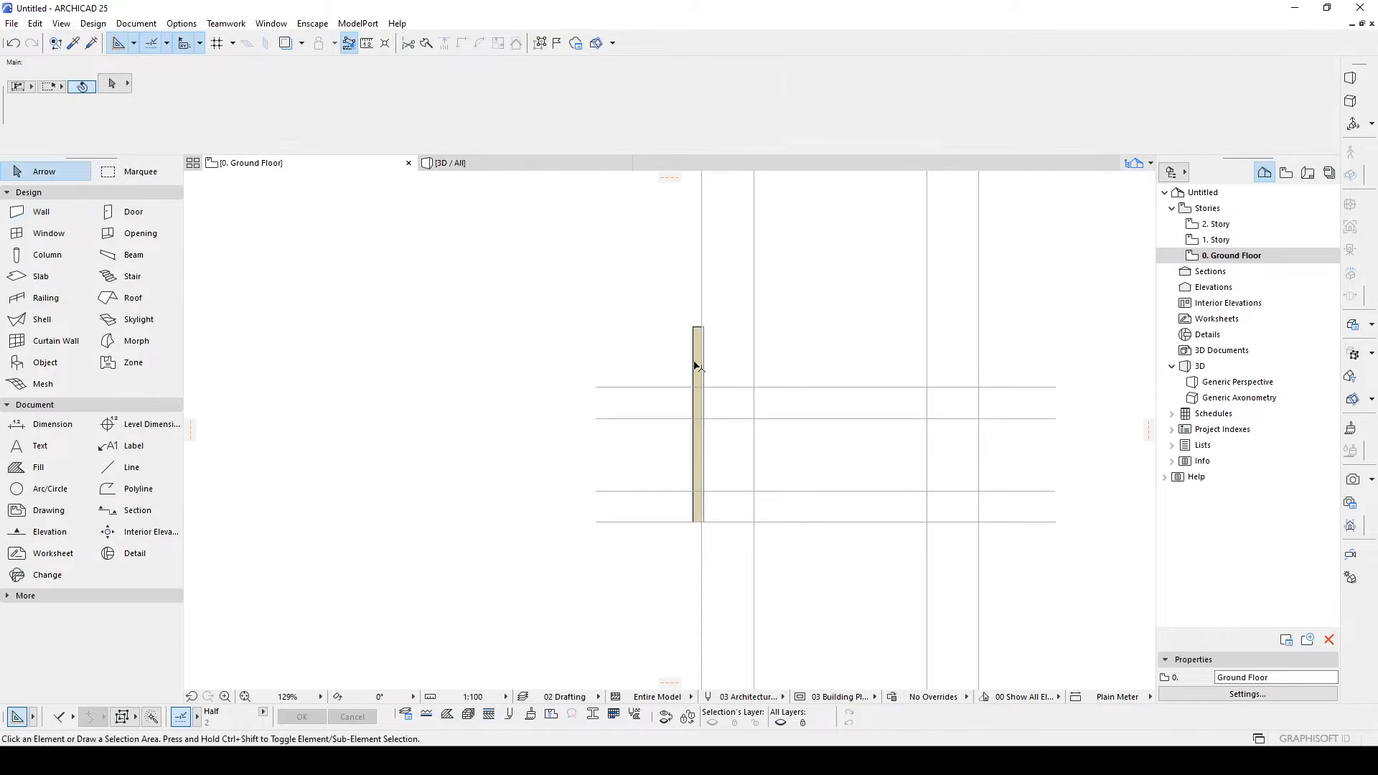
- Select the wall and stretch its lower end down past the bottom horizontal line
click(695, 367)
click(701, 522)
click(701, 567)
- Change the selected wall from a composite to a basic structure with the generic structural building material
middle_drag(699, 513, 656, 499)
click(286, 88)
click(313, 86)
scroll(580, 303, up, 3)
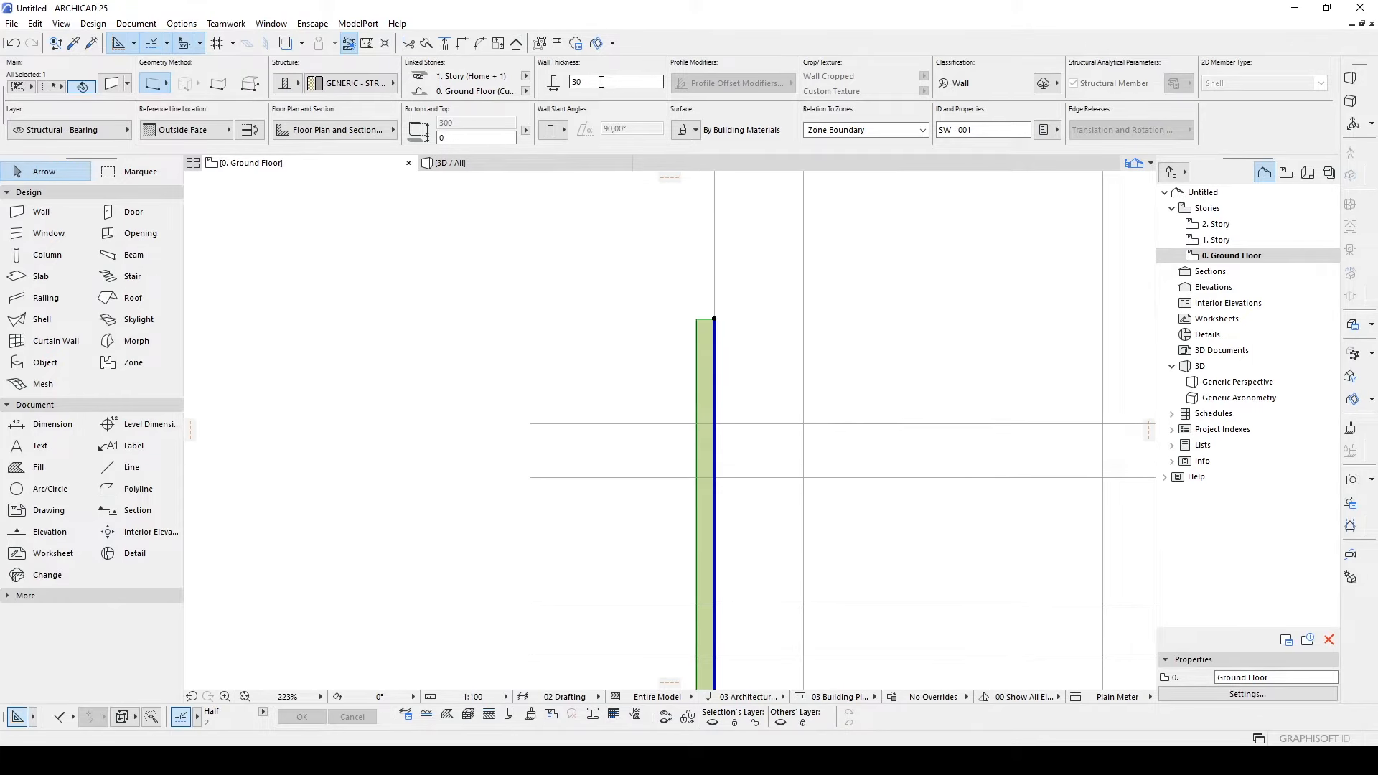
- Mirror a copy of the wall about a vertical axis through the midpoint of the horizontal lines
middle_drag(910, 479, 643, 418)
scroll(515, 352, down, 3)
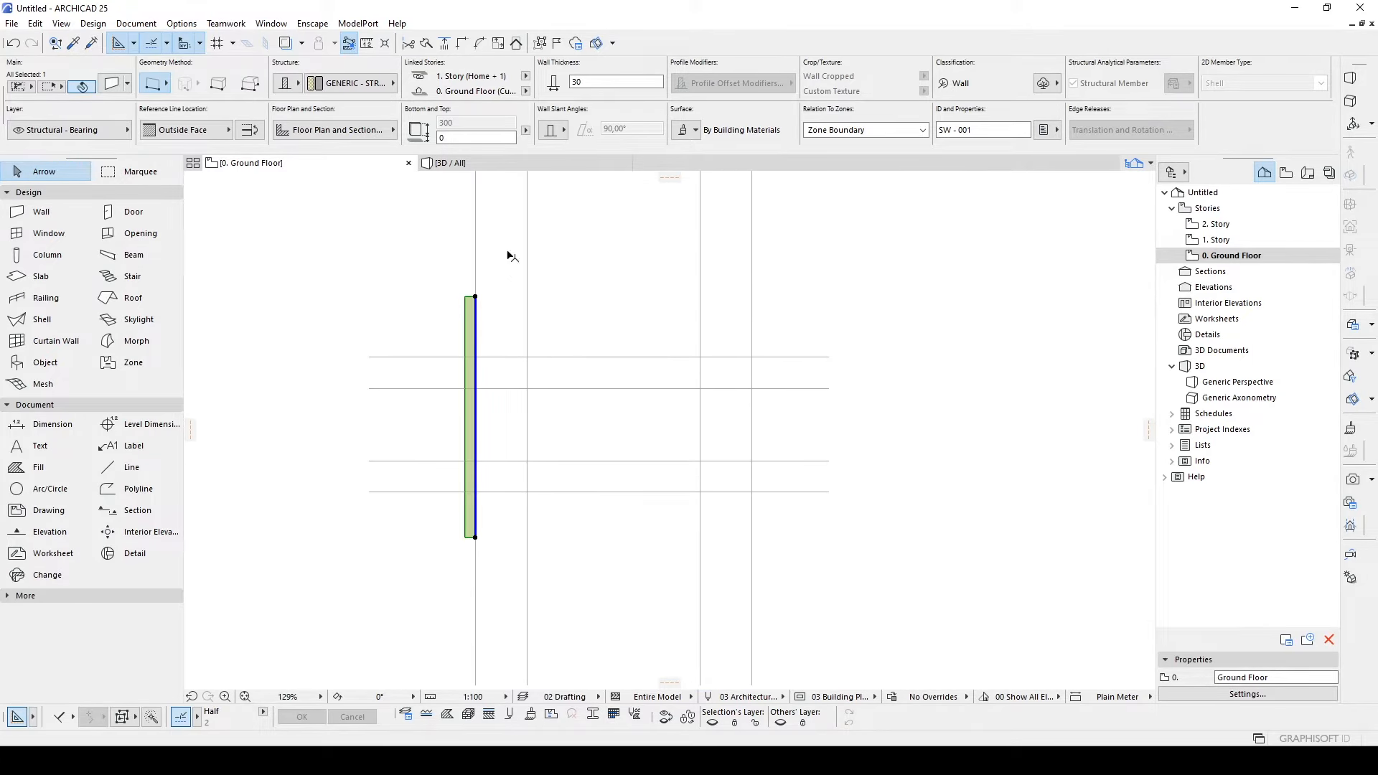
key(ctrl+alt+m)
click(611, 357)
click(611, 310)
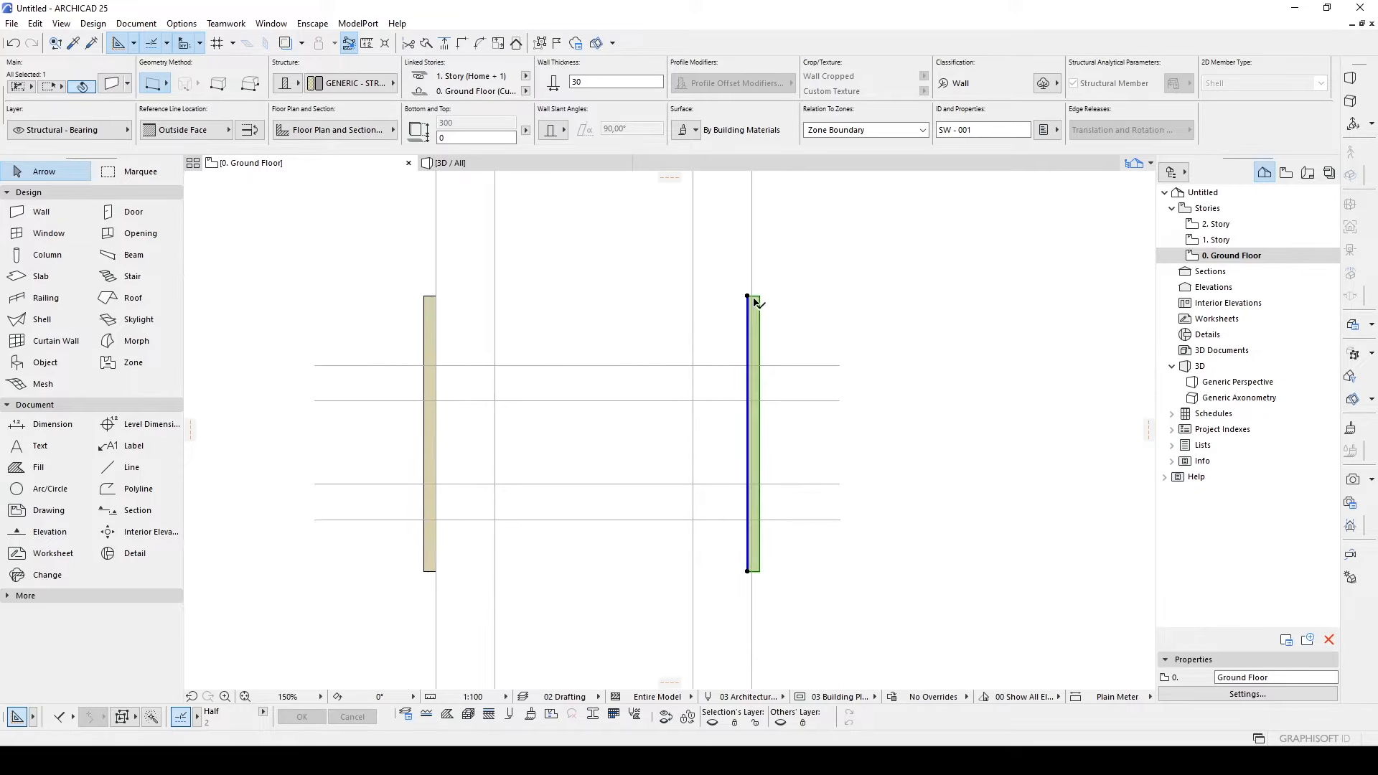
- Move the mirrored wall horizontally so its inner face lies on the rightmost vertical line
scroll(751, 295, up, 2)
key(ctrl+d)
click(746, 295)
scroll(762, 295, up, 2)
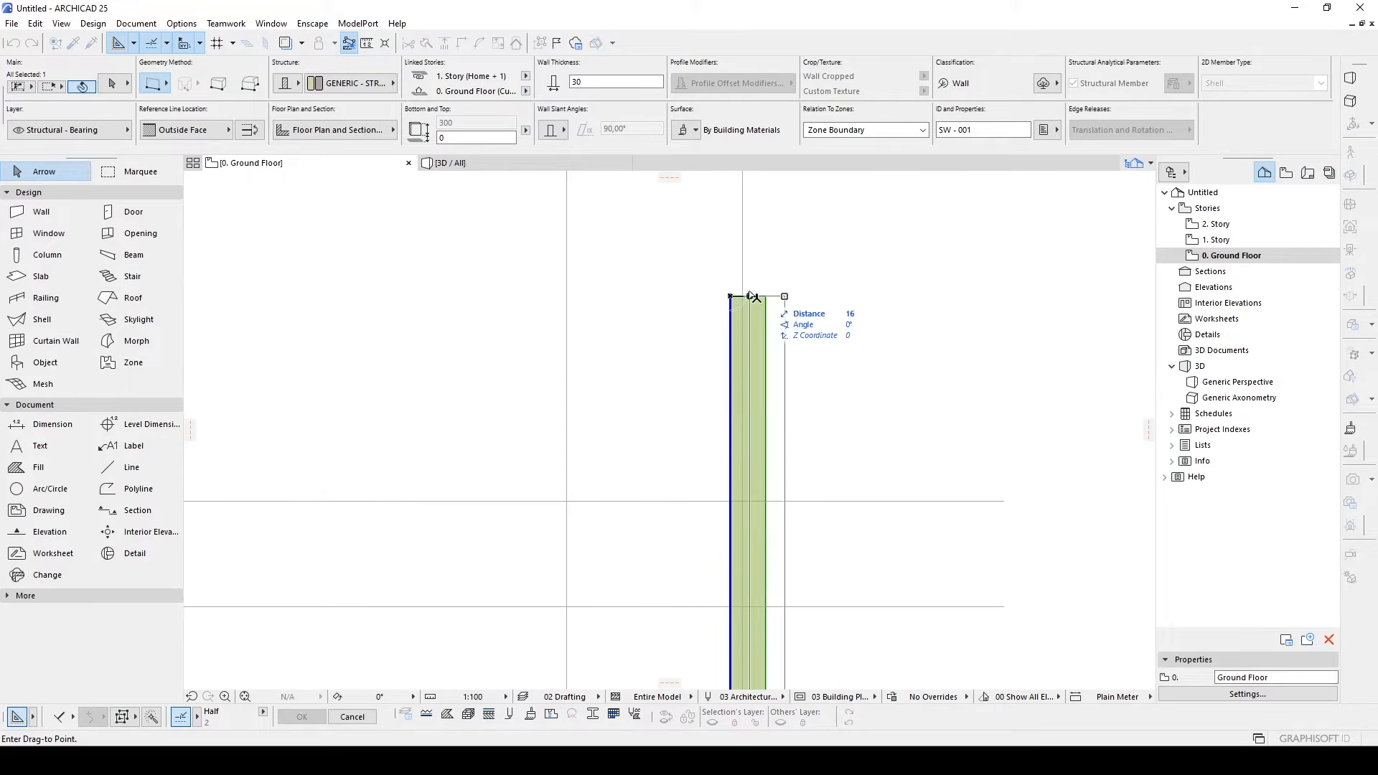
click(756, 296)
key(ctrl+d)
click(756, 296)
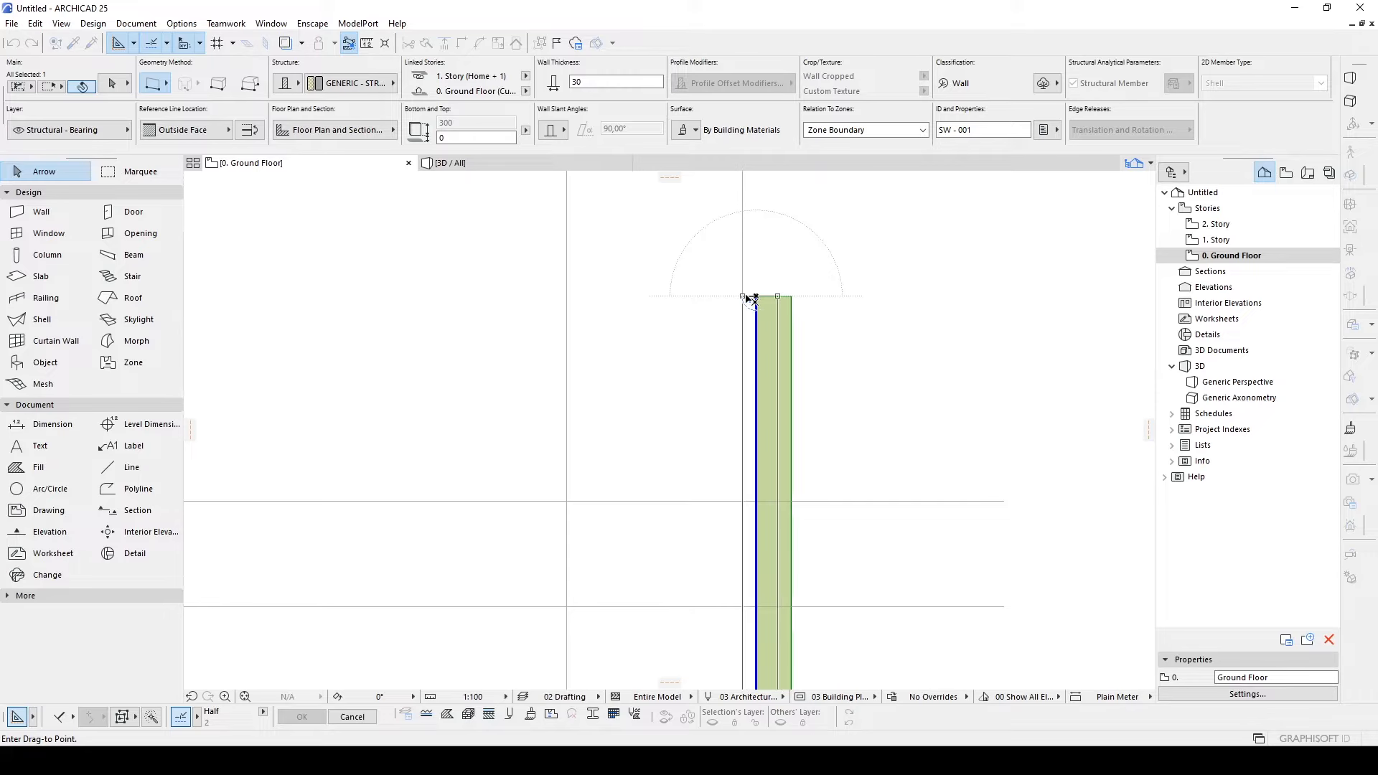
click(743, 296)
click(873, 319)
- Drag a copy of the bottom horizontal line 30 straight up
scroll(871, 321, down, 4)
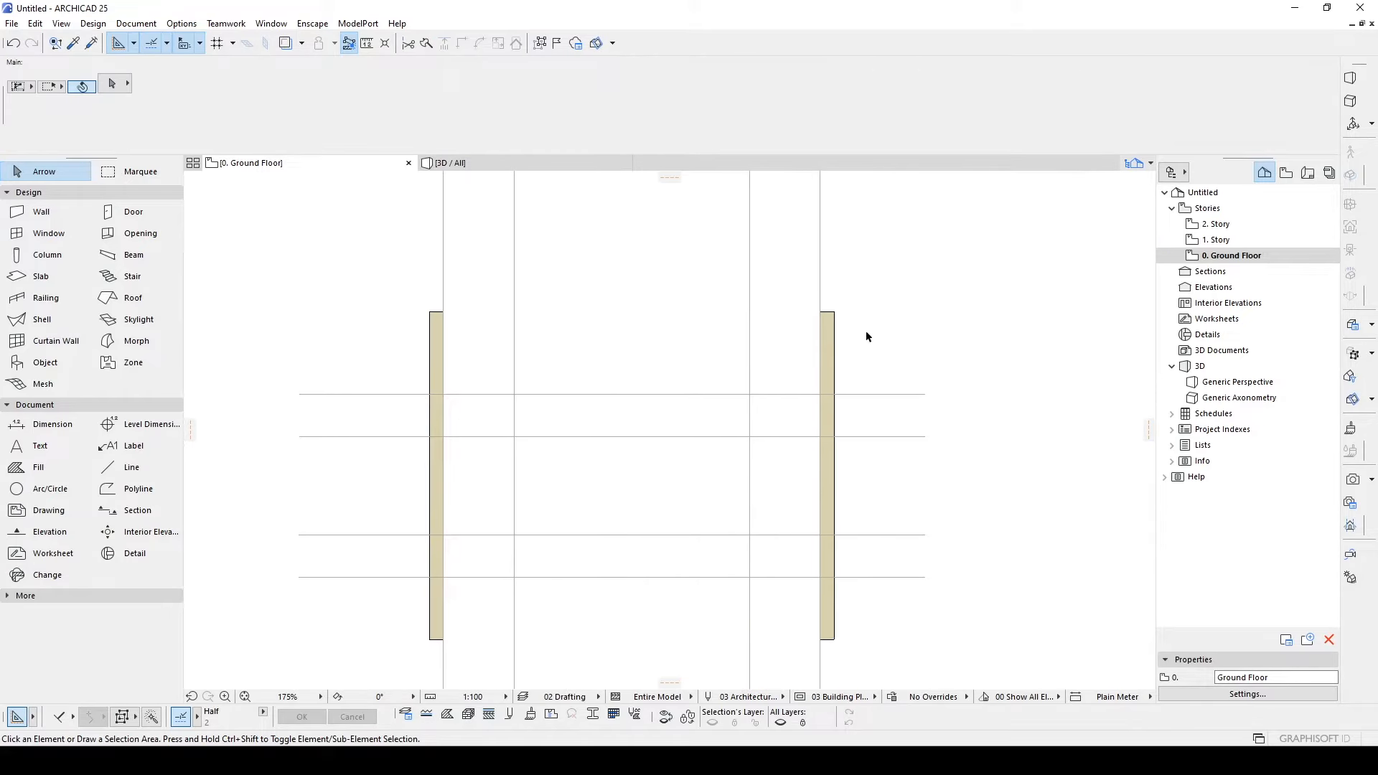
middle_drag(707, 503, 698, 443)
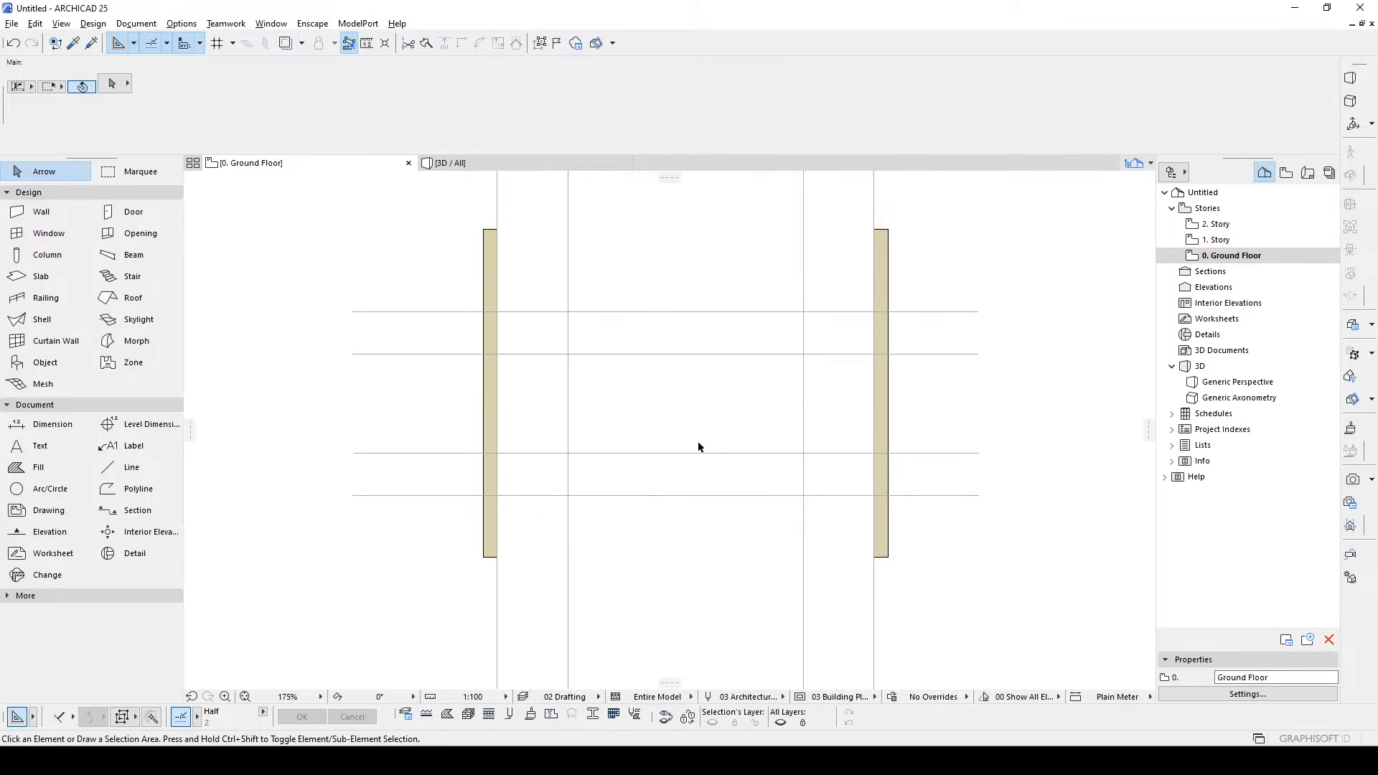
click(662, 496)
scroll(661, 498, up, 2)
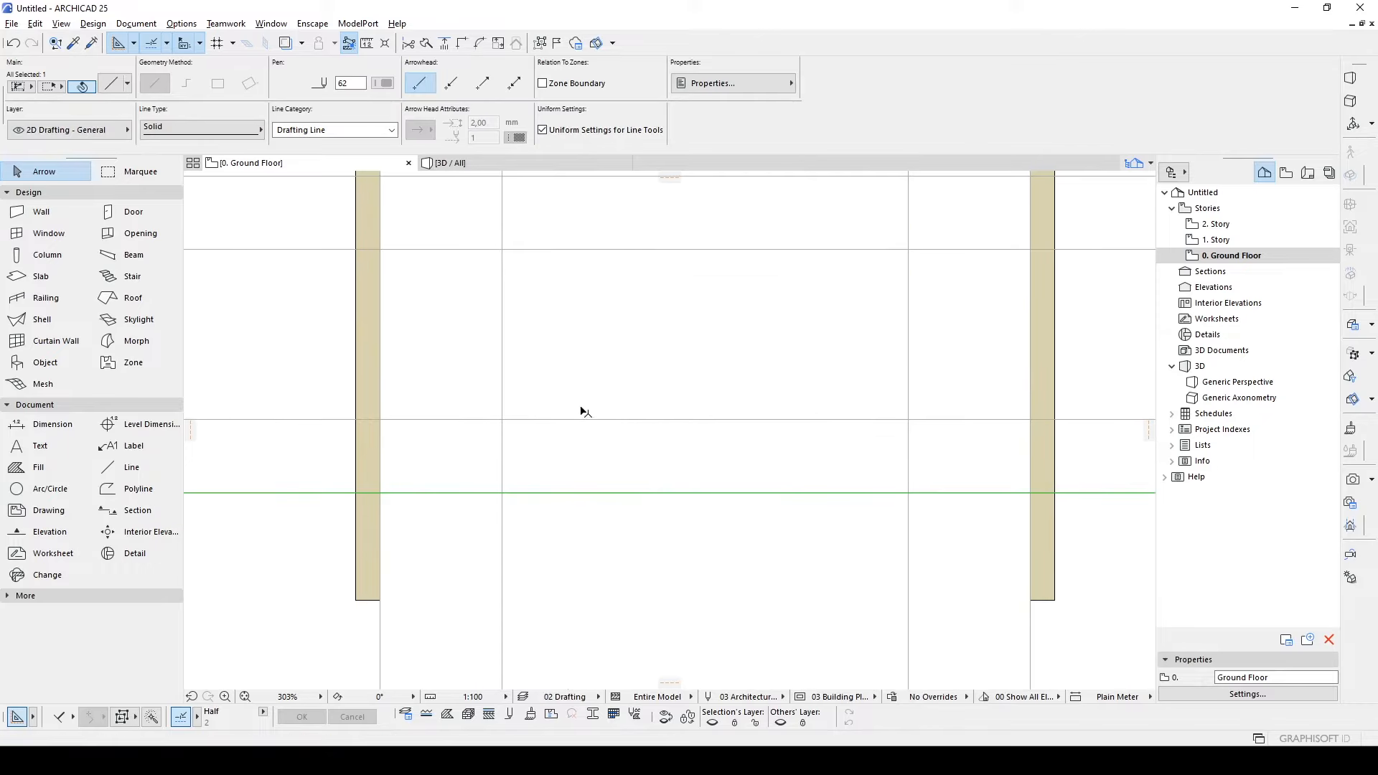
scroll(741, 465, up, 2)
middle_drag(750, 473, 650, 545)
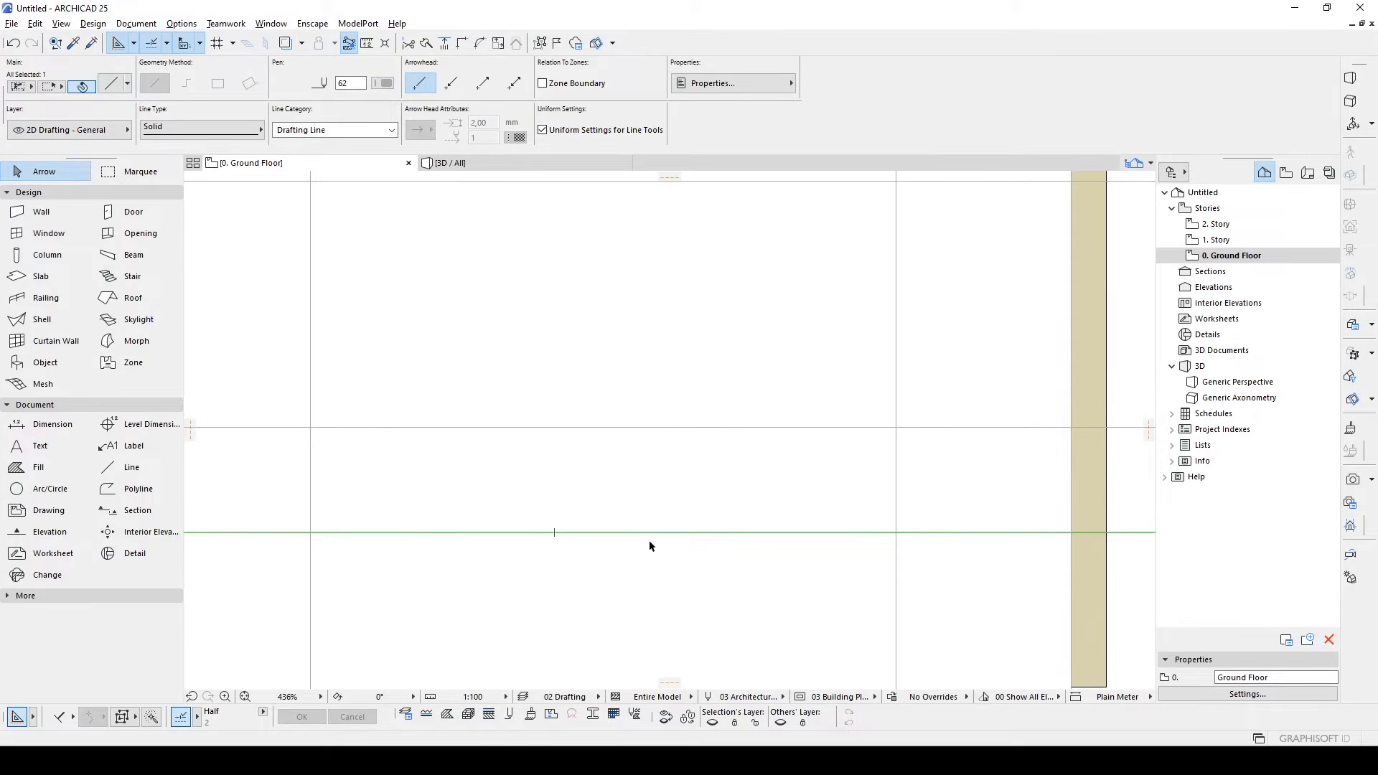
key(ctrl+shift+d)
click(664, 572)
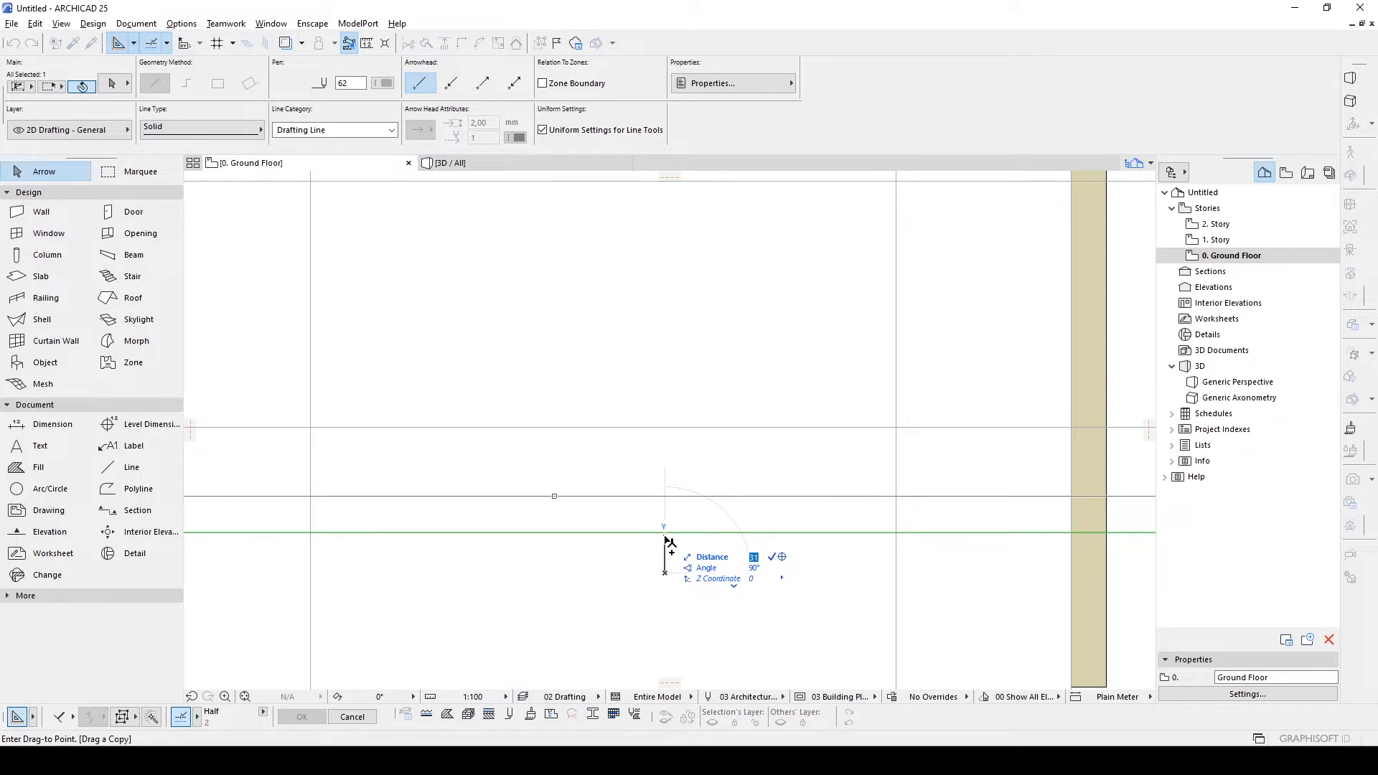
text(30)
key(Return)
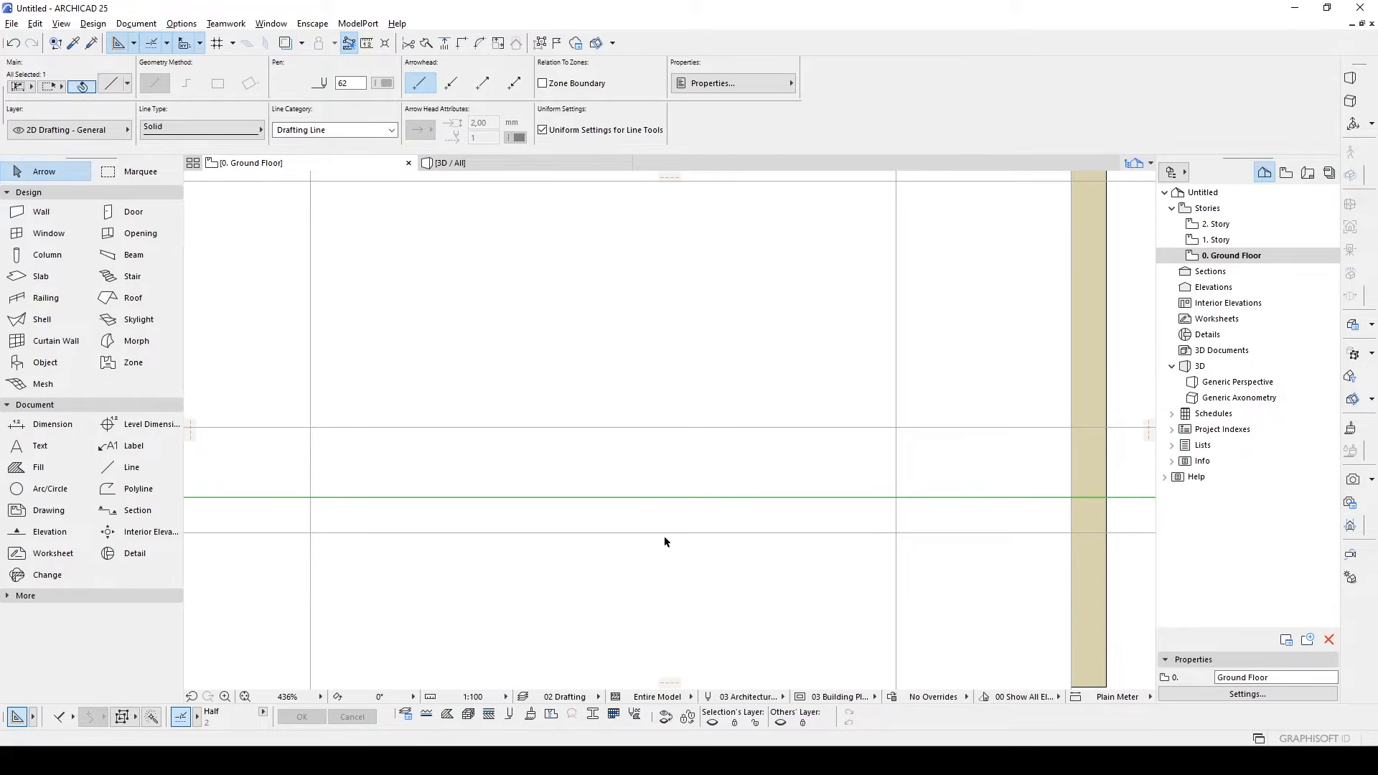
- Set the pen of the copied horizontal line to red pen 108
scroll(664, 536, down, 2)
click(383, 84)
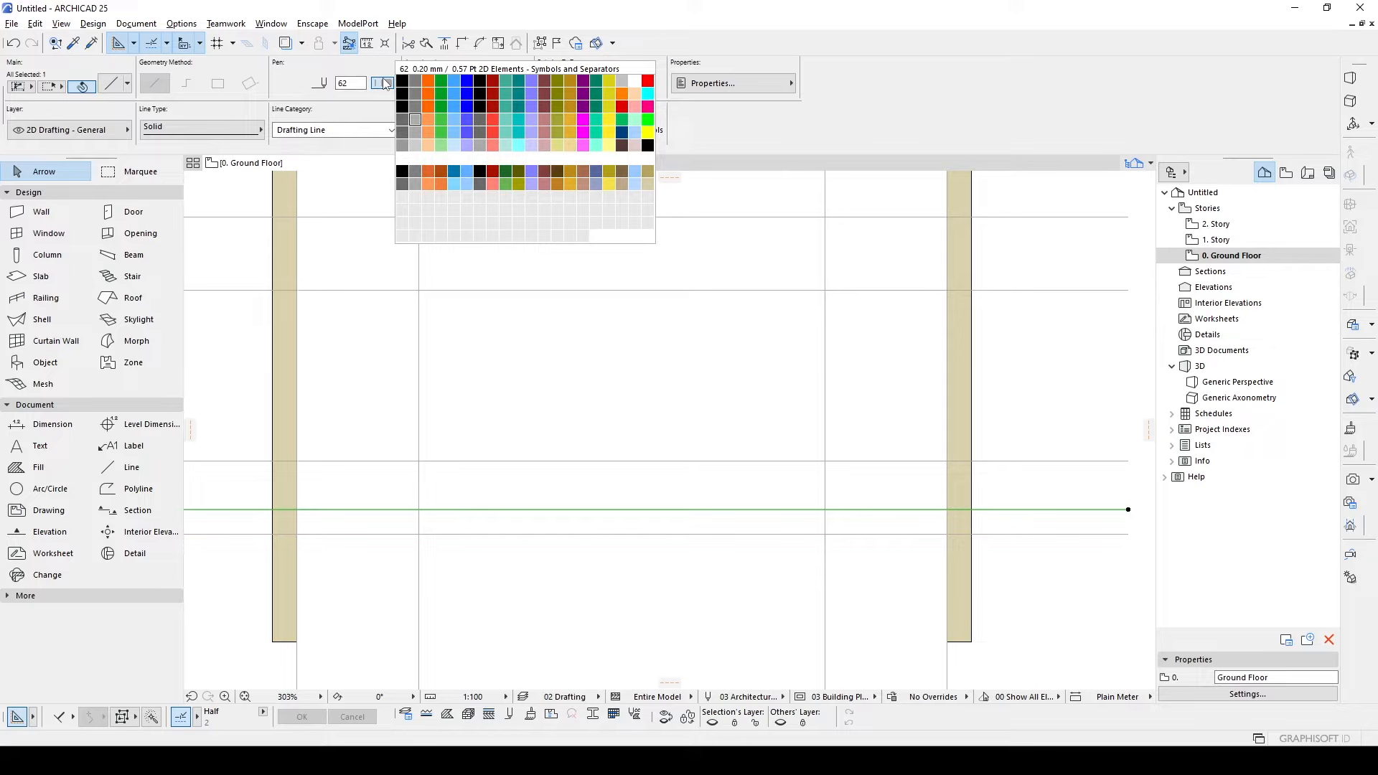
click(494, 148)
click(610, 634)
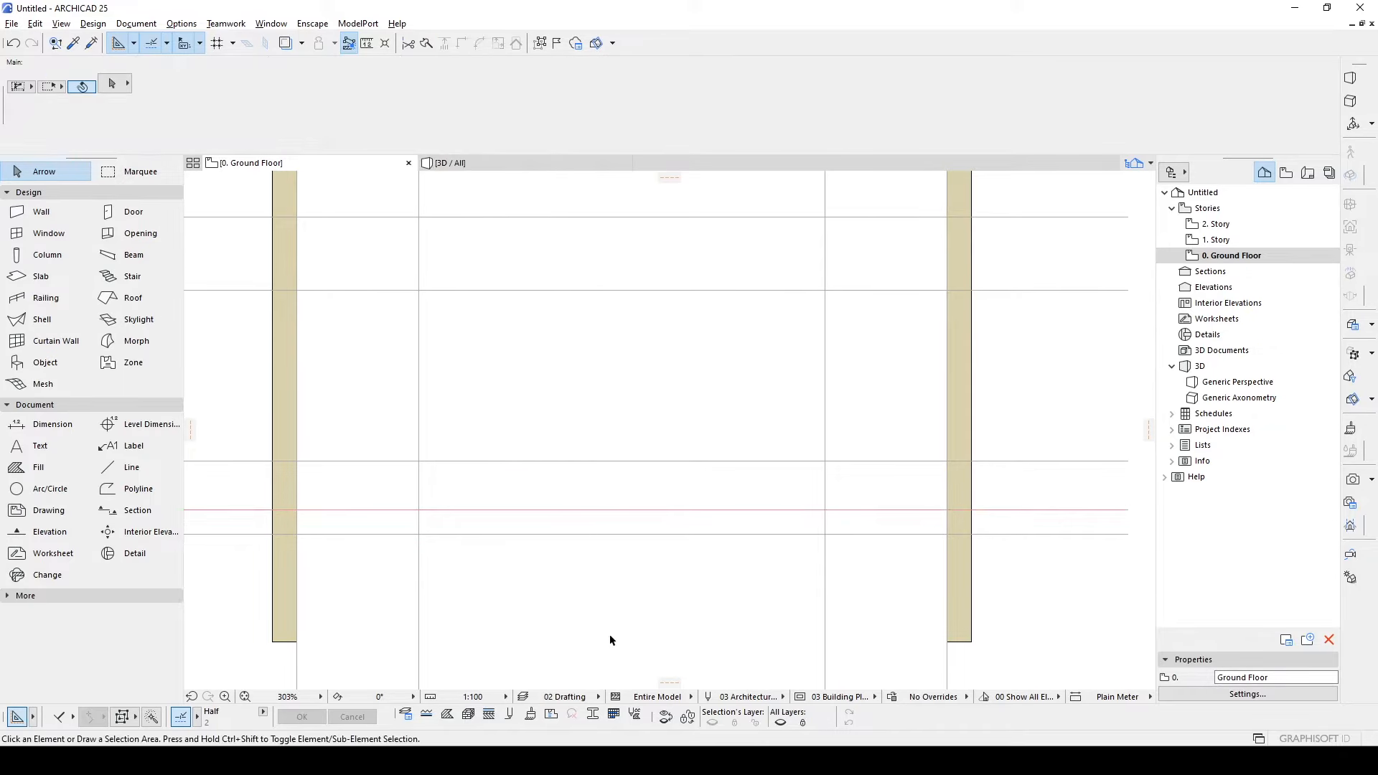
- Drag a copy of the red horizontal line straight up by the distance between the bottom line and the red line
click(584, 509)
key(ctrl+shift+d)
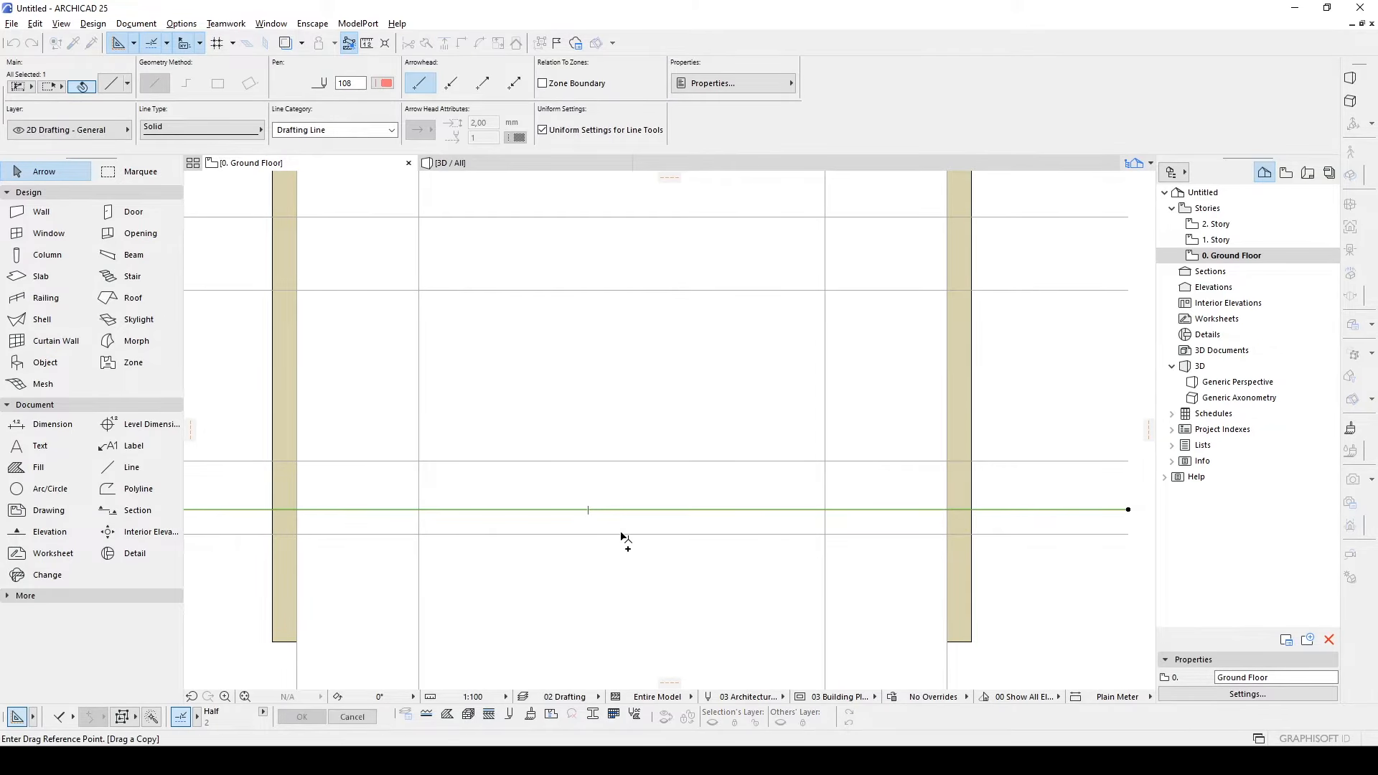
click(622, 534)
click(622, 509)
click(523, 504)
middle_drag(551, 509, 647, 513)
scroll(648, 516, down, 2)
scroll(647, 518, up, 2)
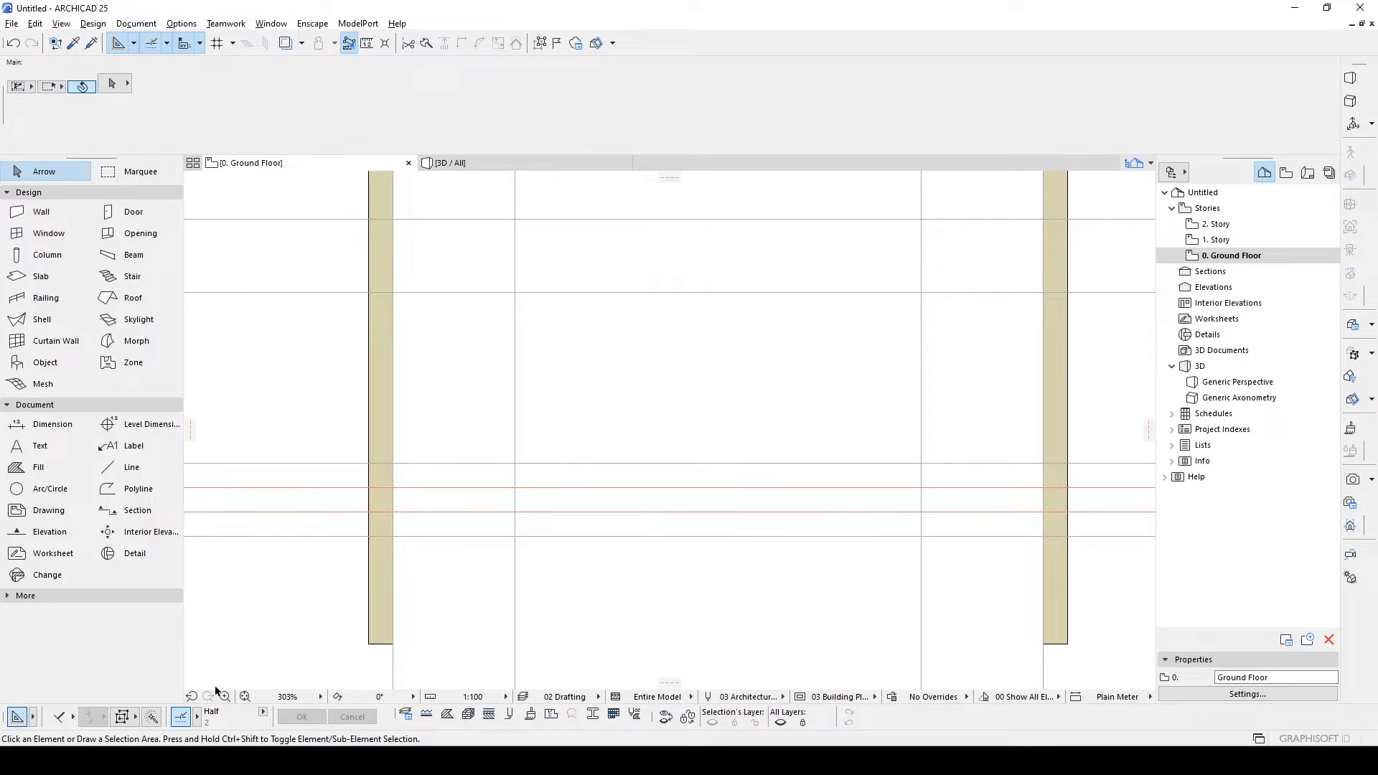
click(263, 711)
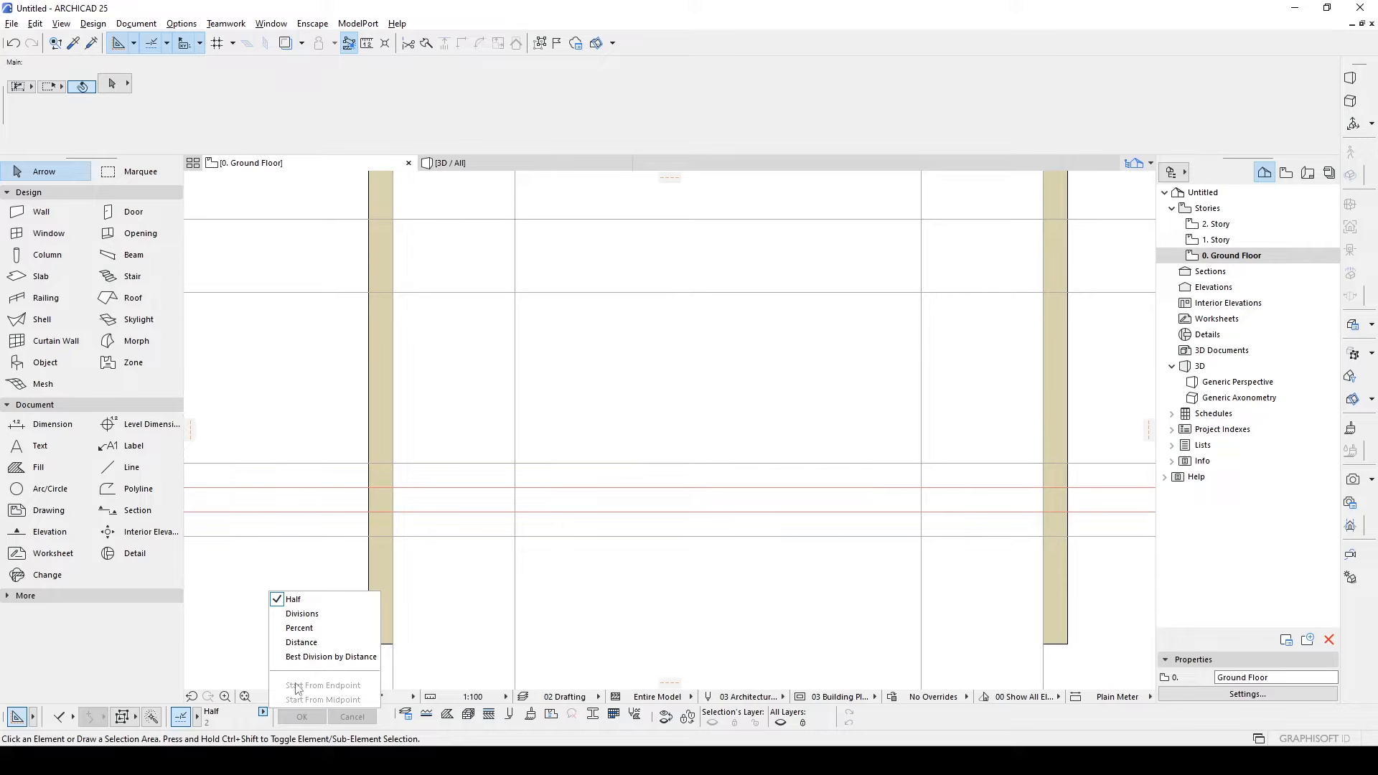
click(262, 712)
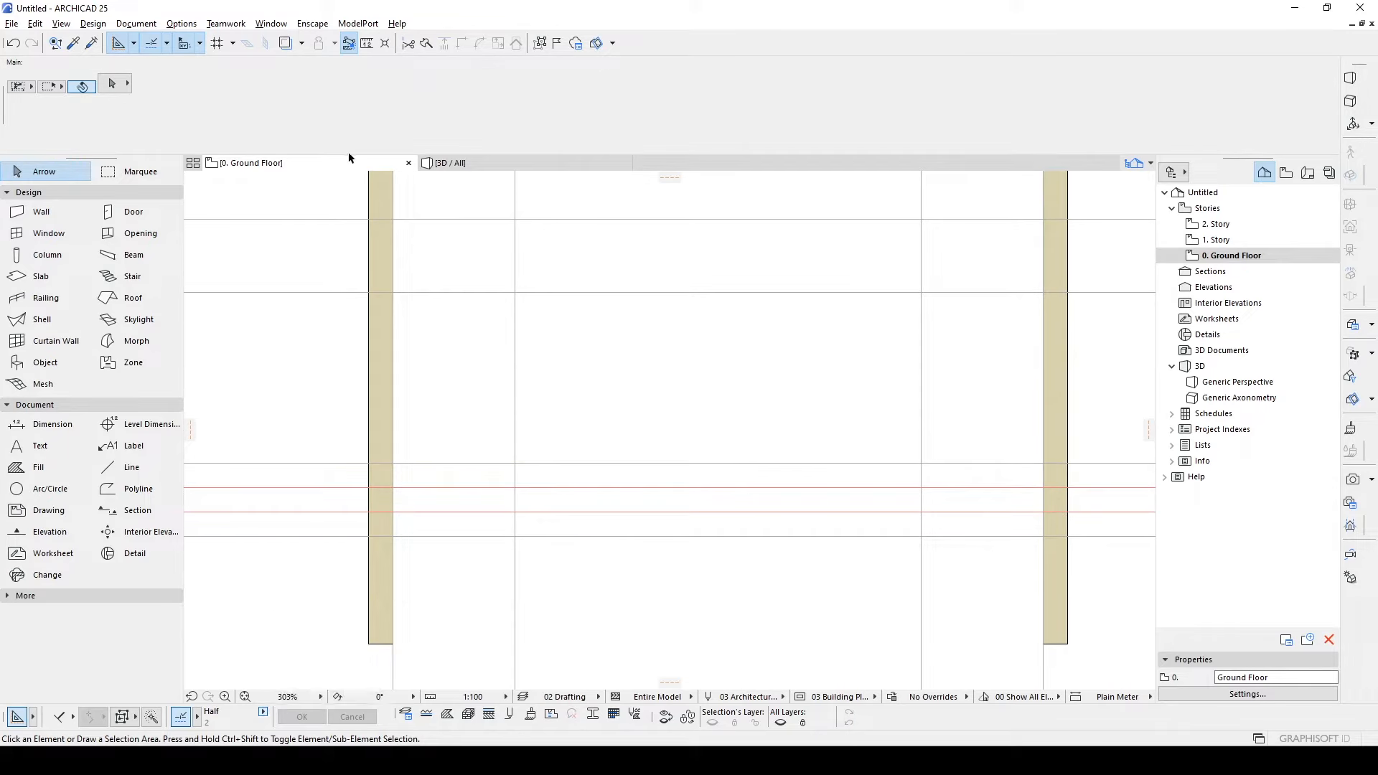
click(182, 23)
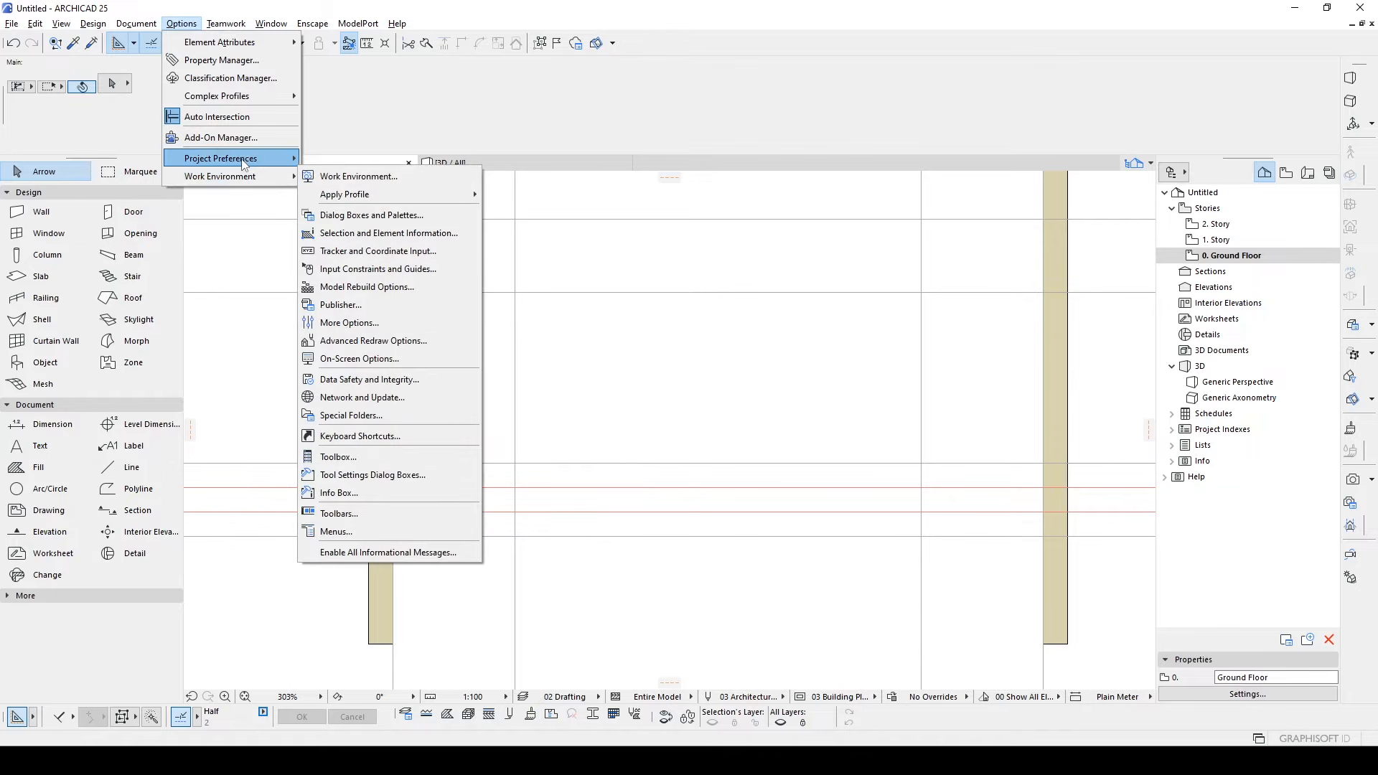
mouse_move(243, 163)
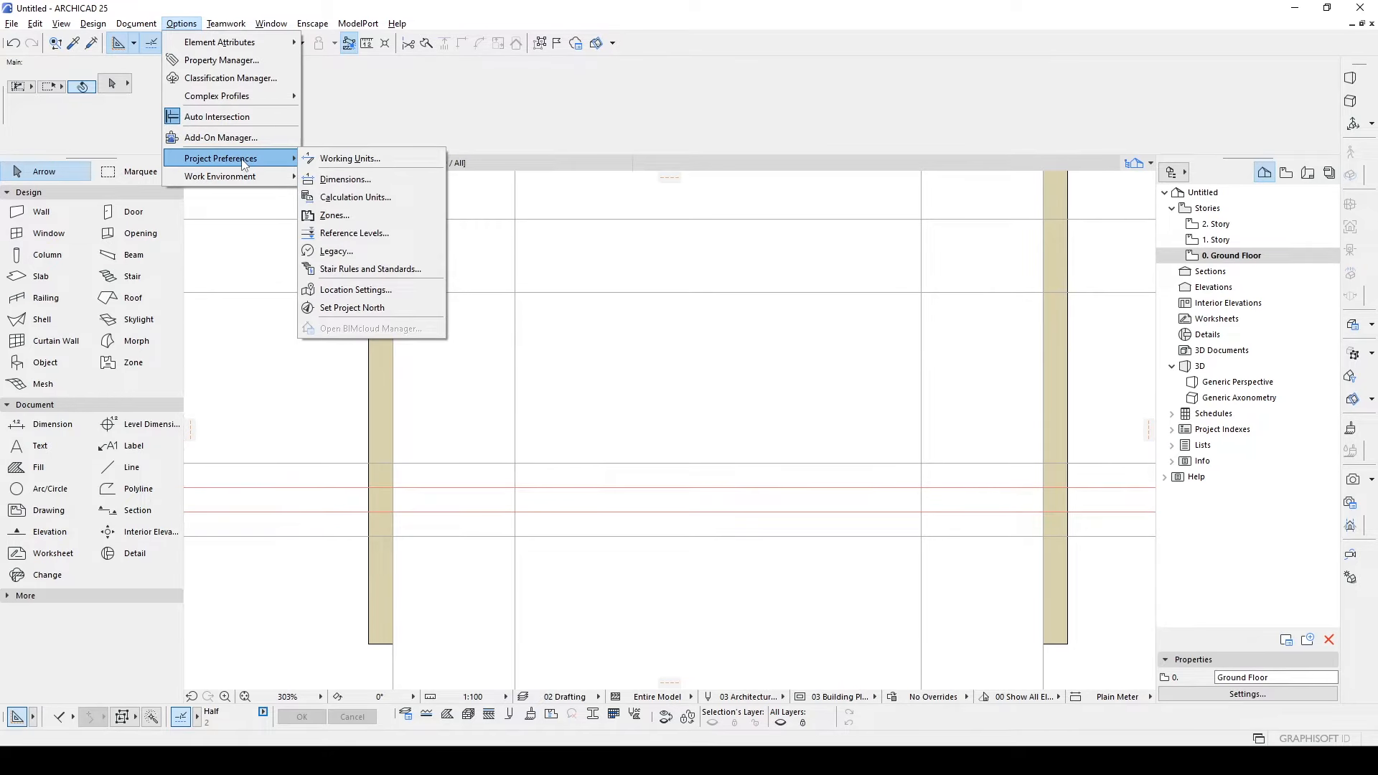
click(272, 23)
click(273, 24)
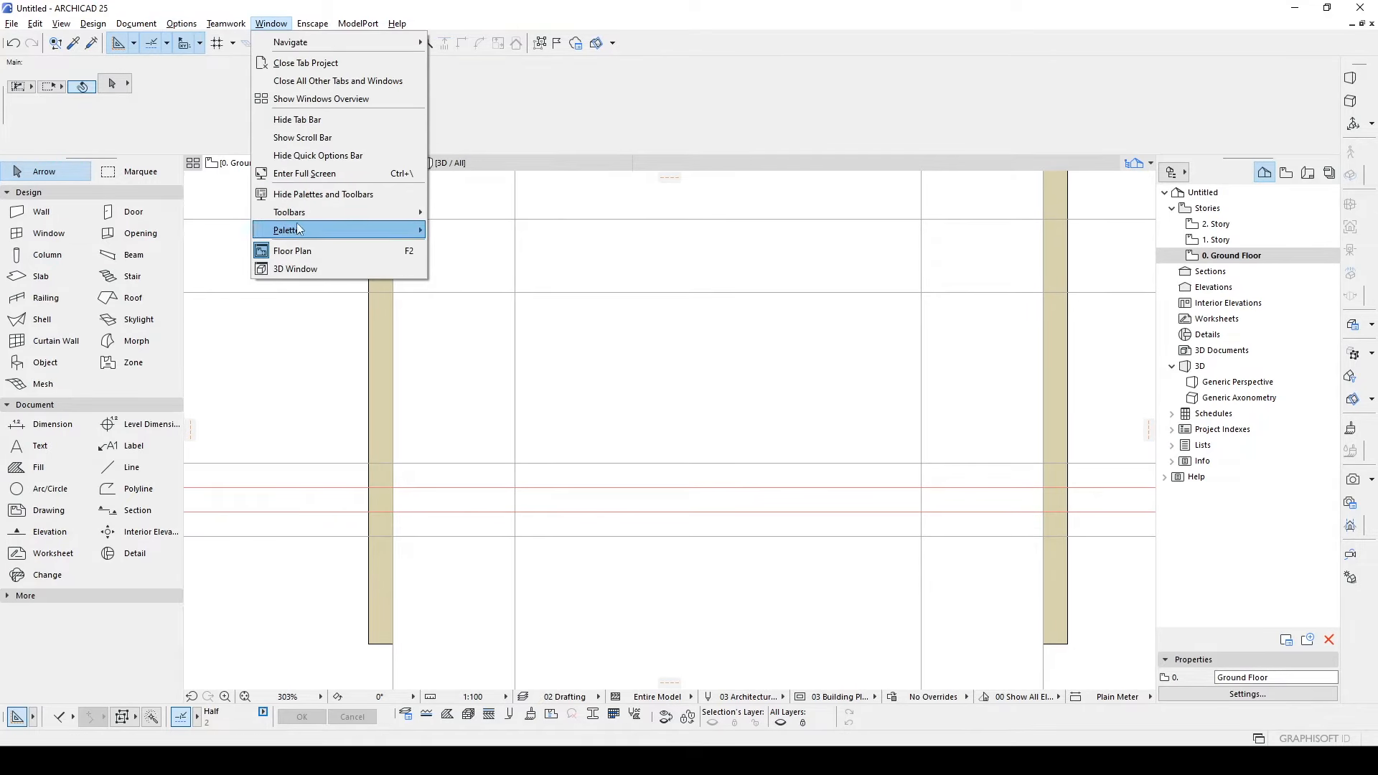
mouse_move(299, 231)
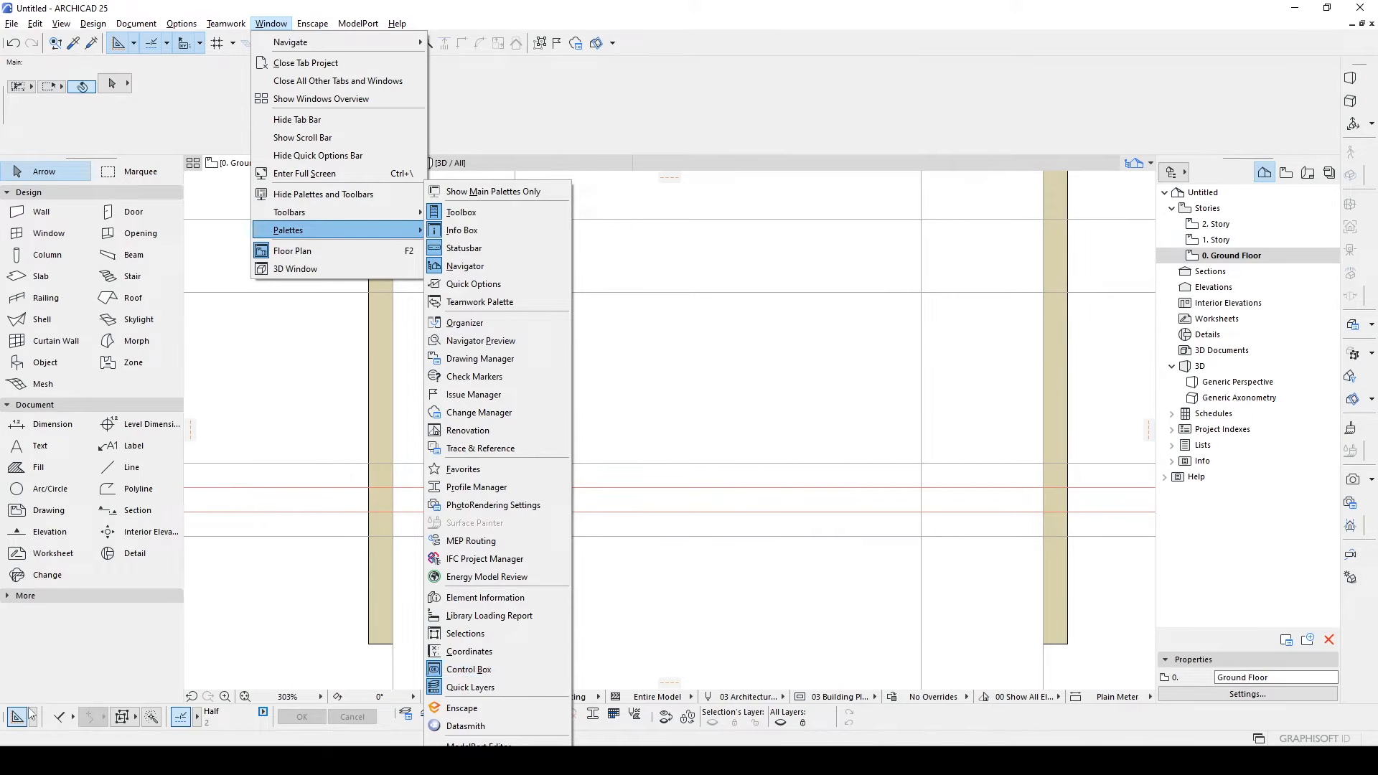
click(122, 667)
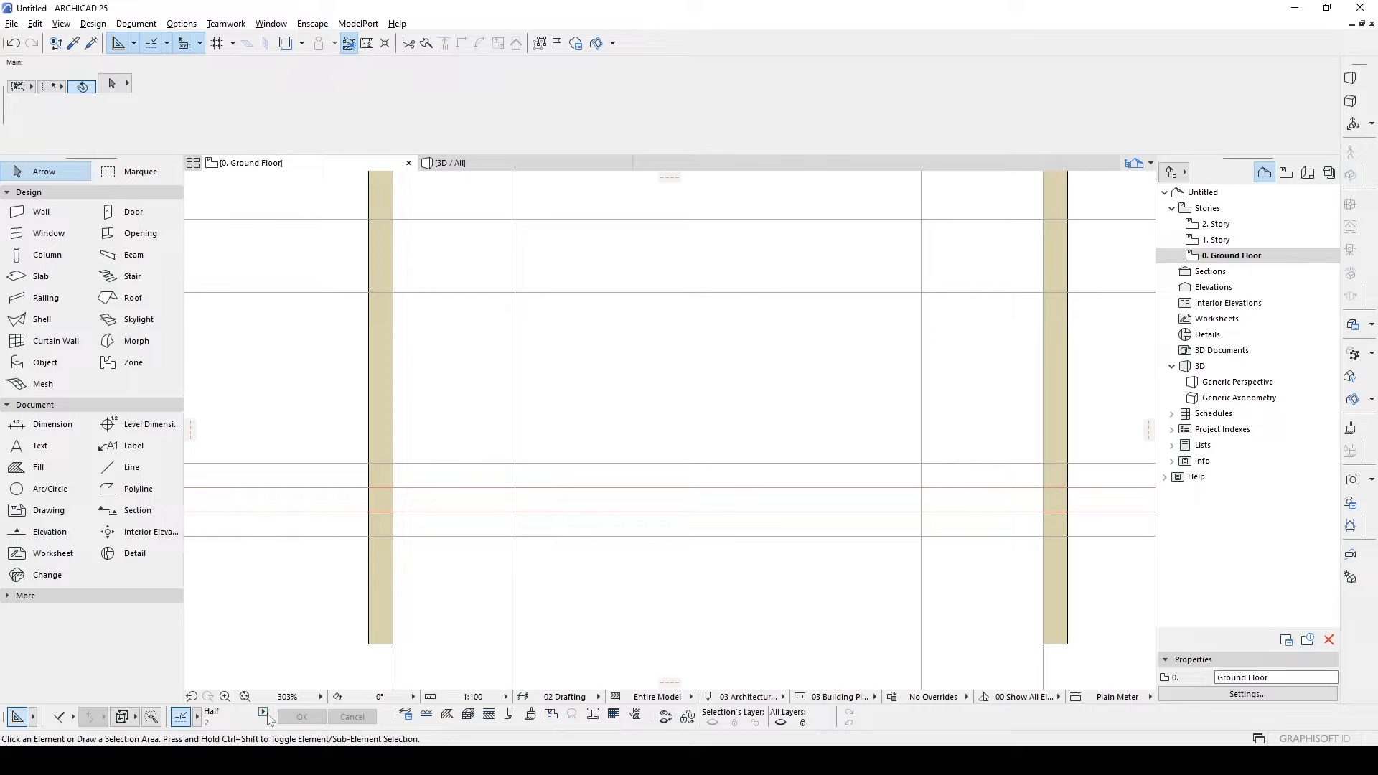
- Set the snap points to three divisions, placed between nodes
click(264, 712)
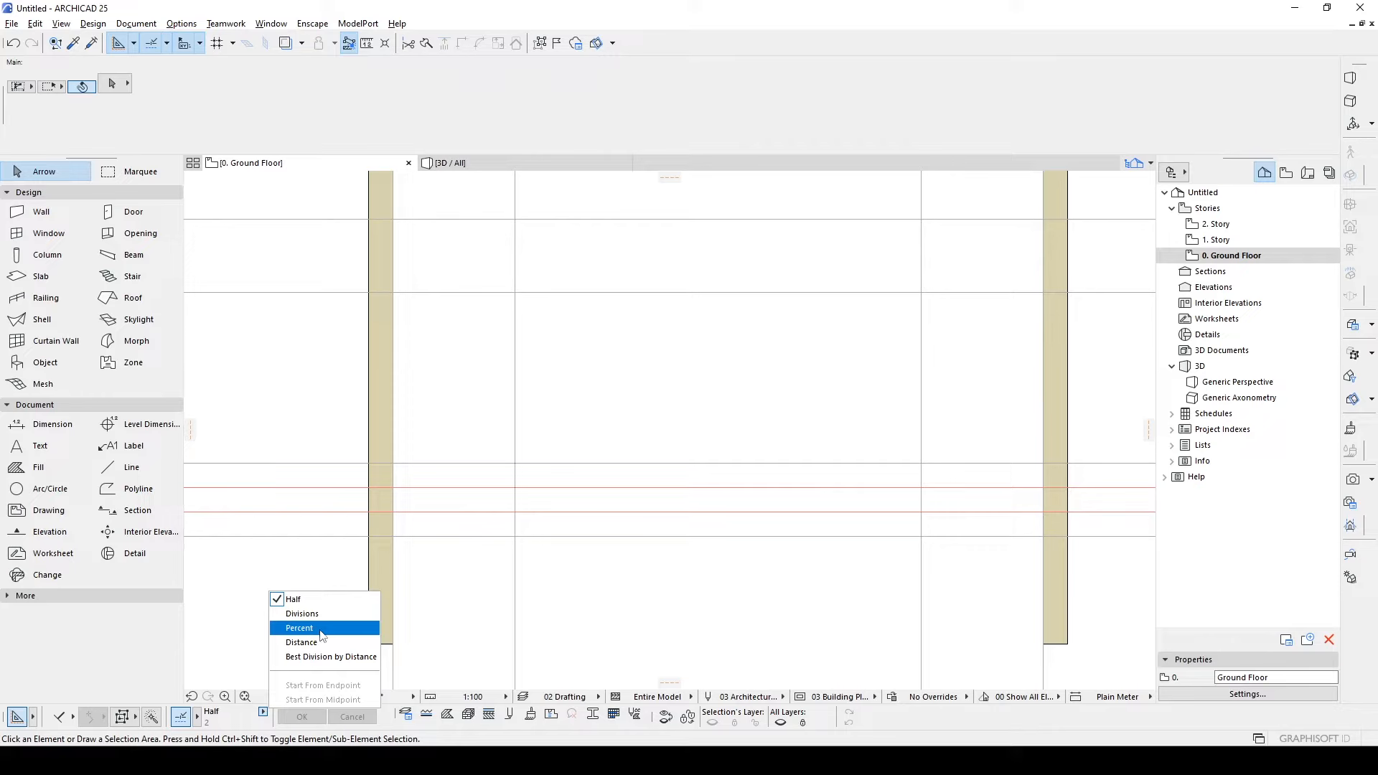
click(294, 613)
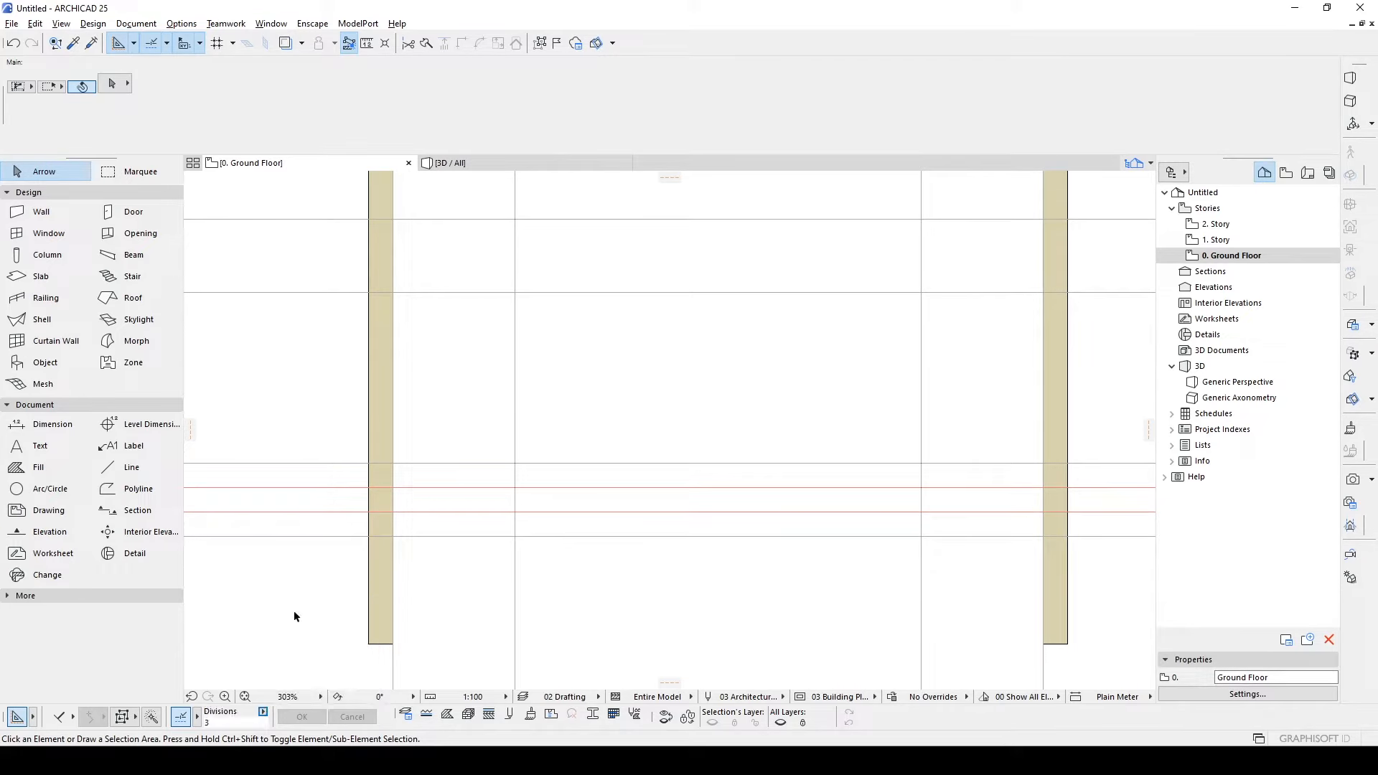
click(198, 719)
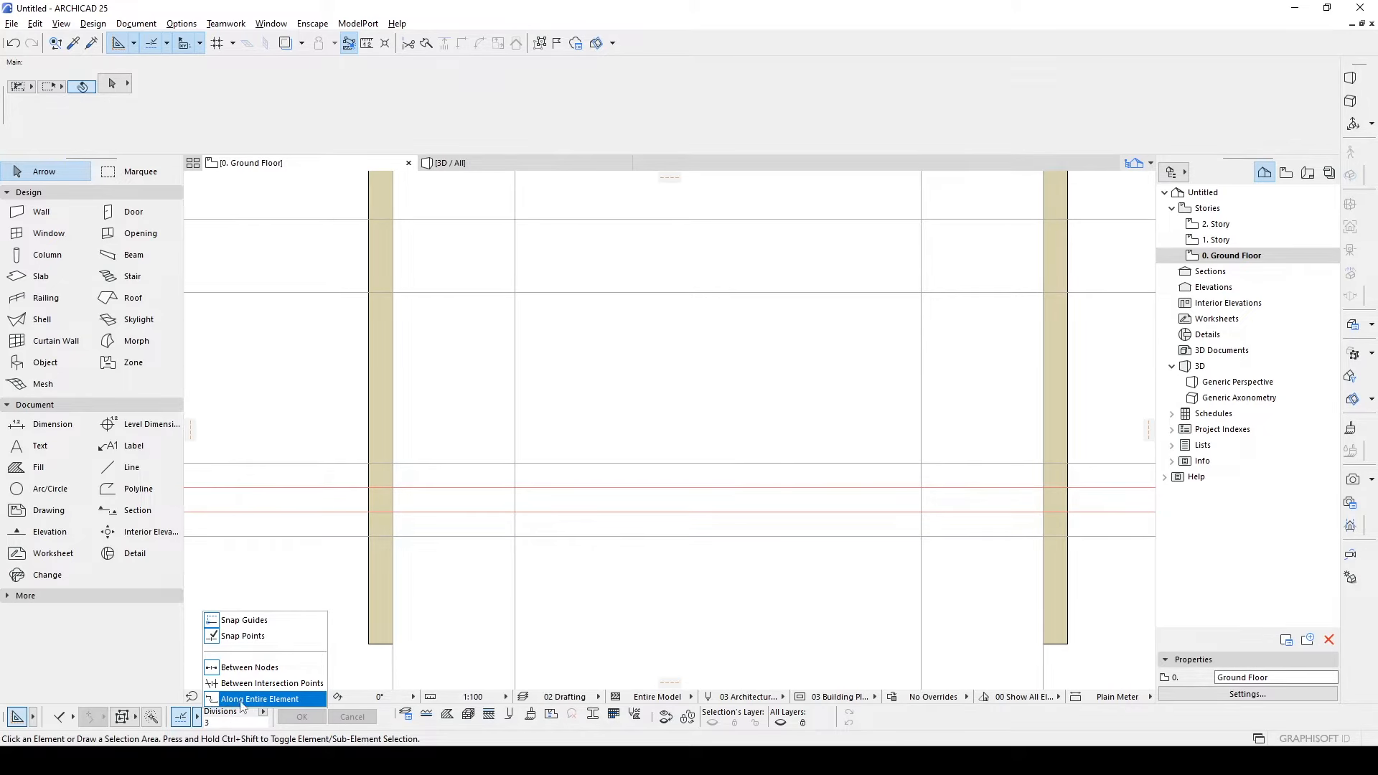
click(249, 667)
- Start the Line tool and examine where the division snap points fall on the bottom horizontal line
scroll(648, 520, down, 2)
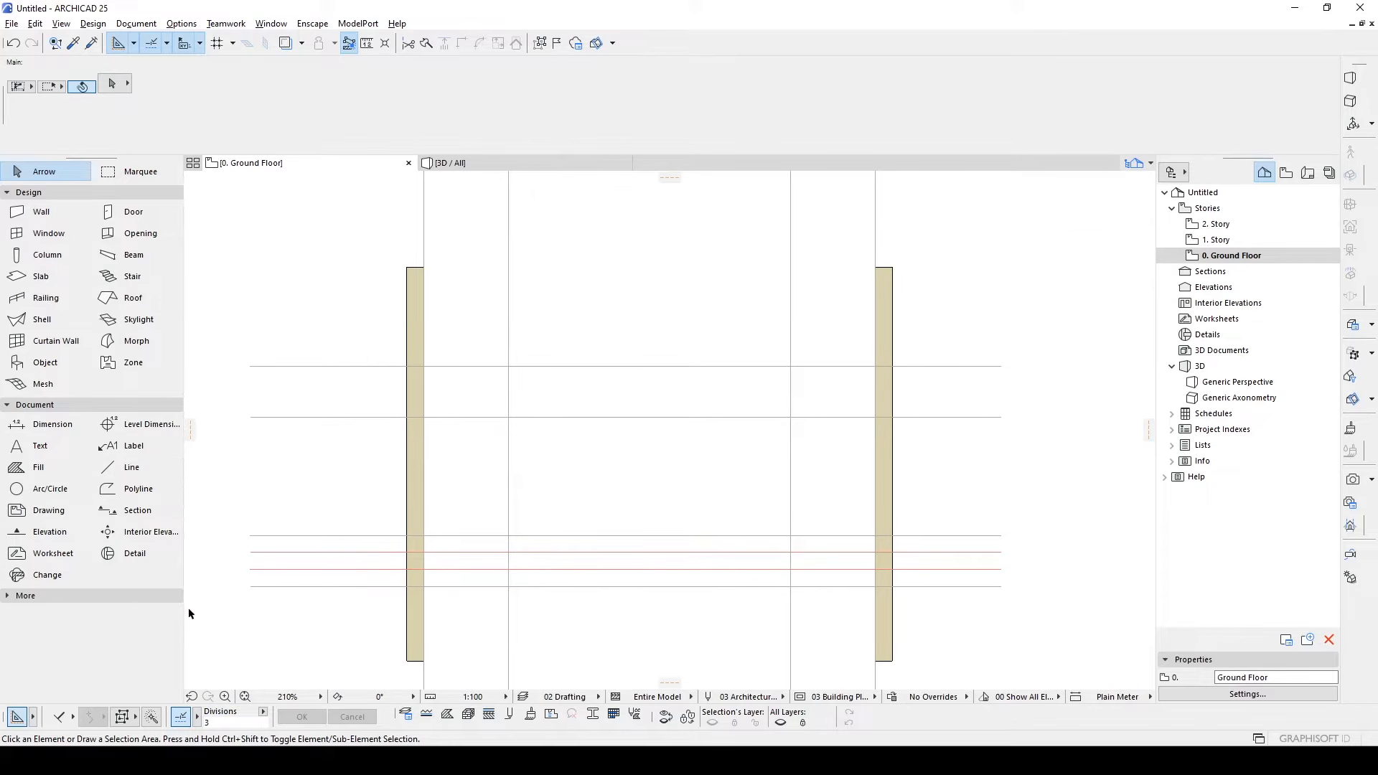
click(152, 467)
scroll(567, 586, up, 3)
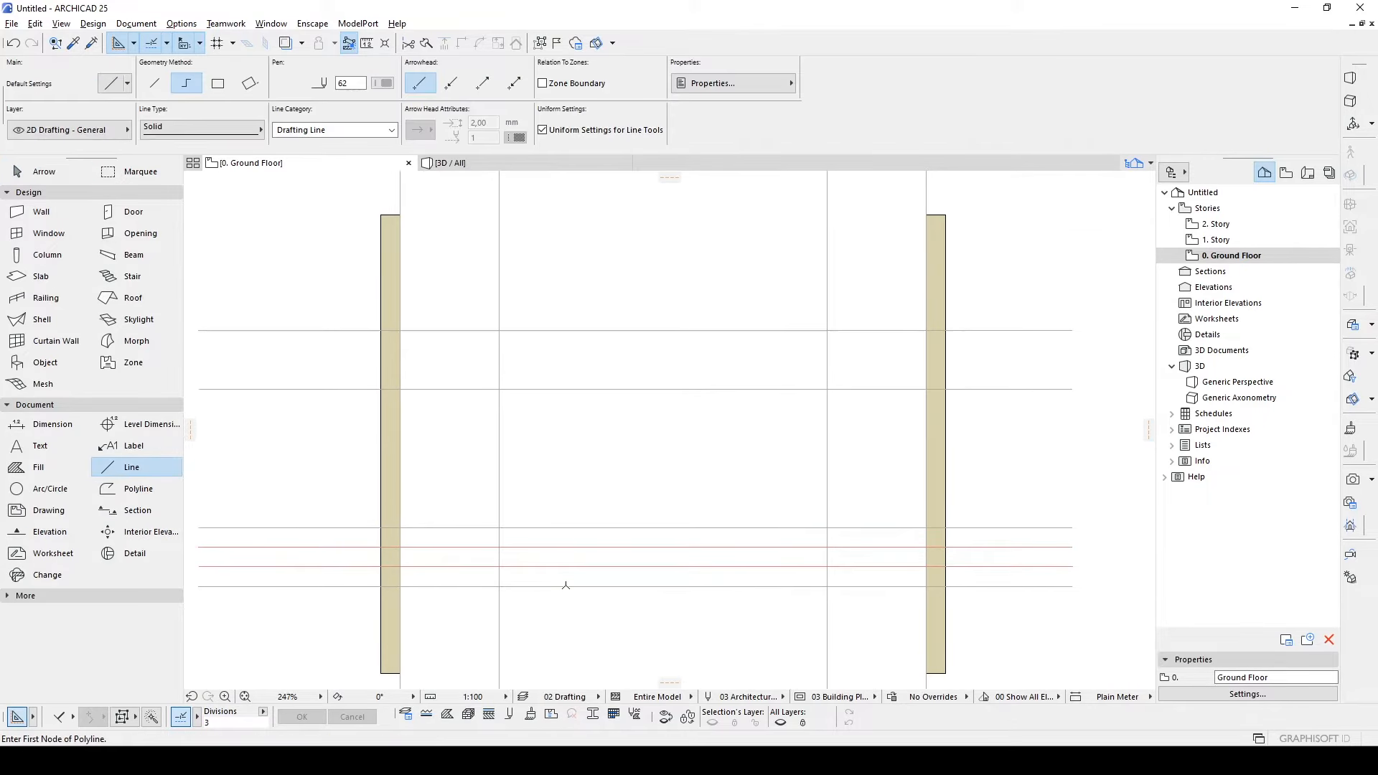
middle_drag(624, 623, 556, 601)
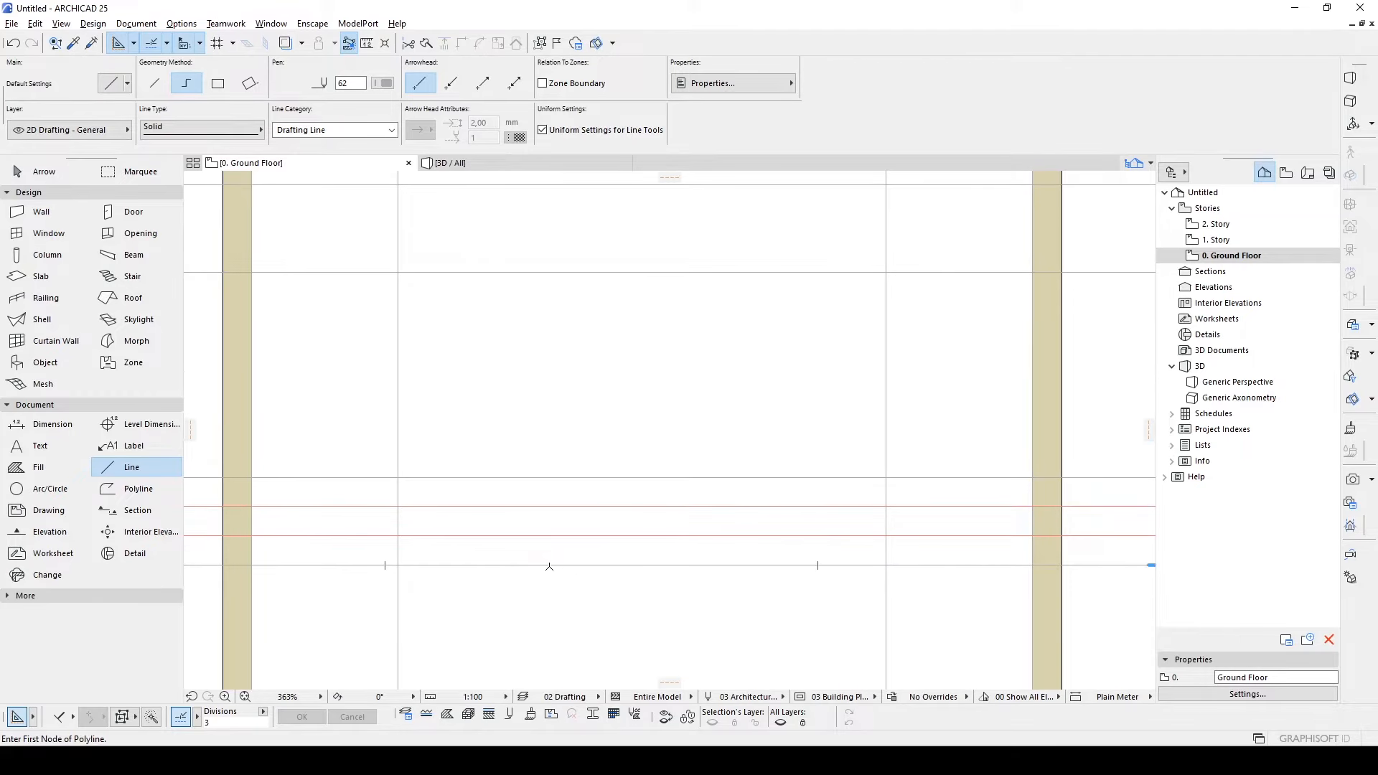
scroll(549, 567, down, 3)
middle_drag(435, 574, 593, 561)
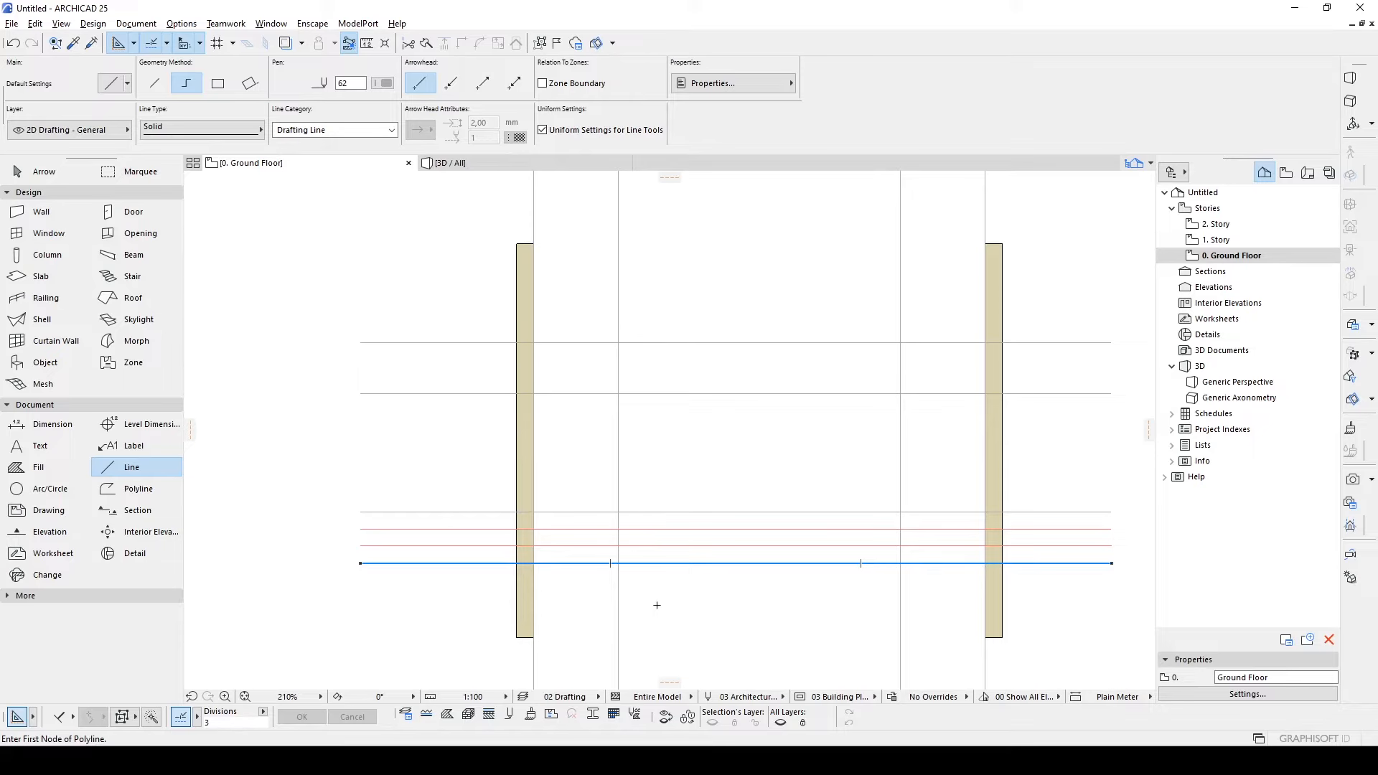
scroll(672, 555, up, 2)
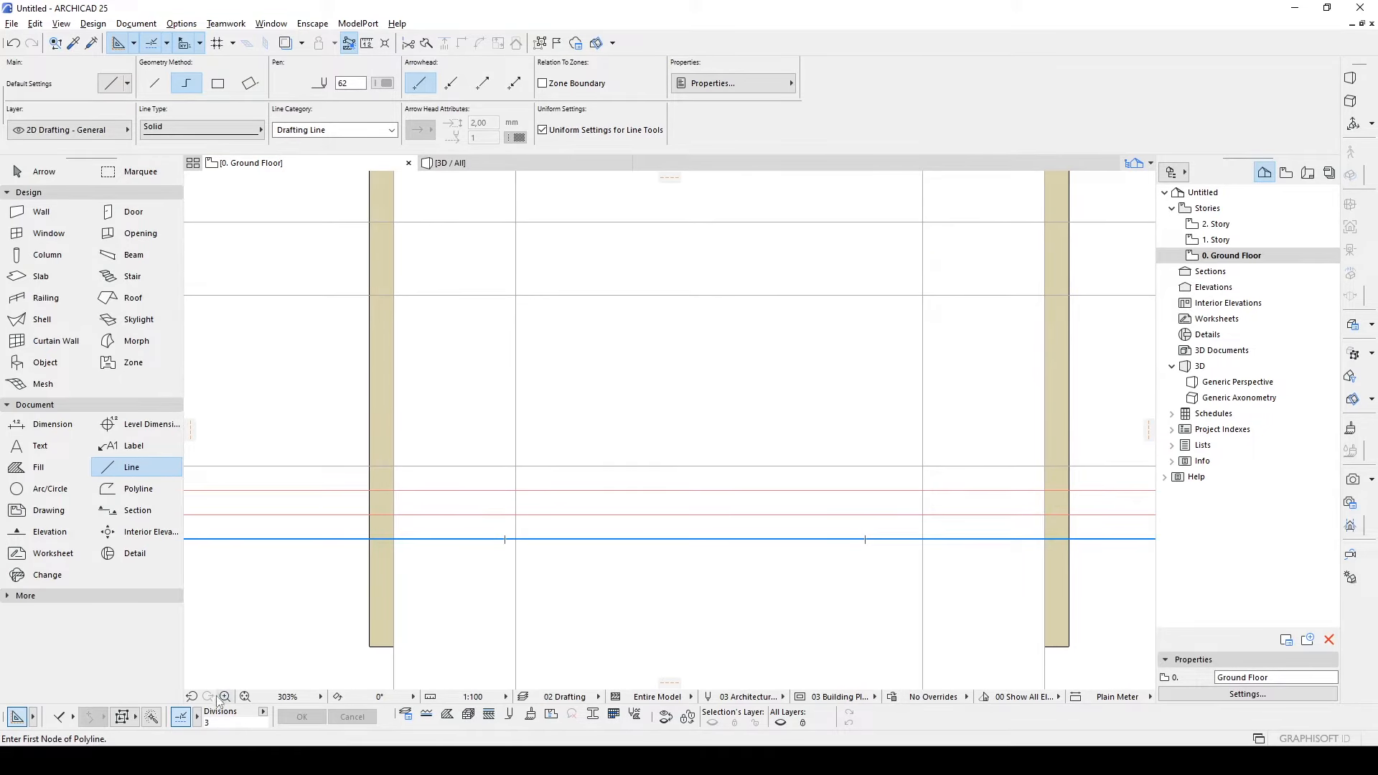
- Change the snap point placement to between intersection points
click(198, 716)
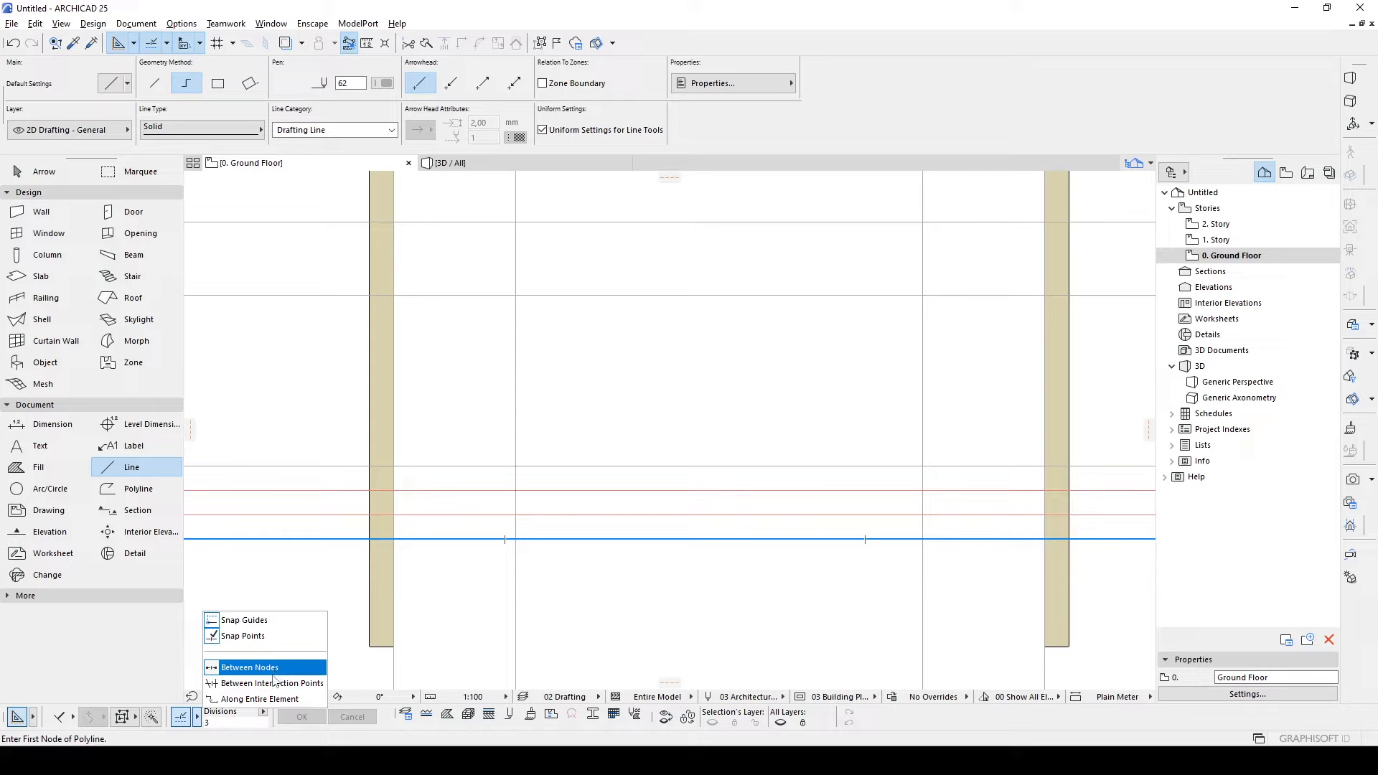
click(226, 683)
scroll(504, 594, down, 2)
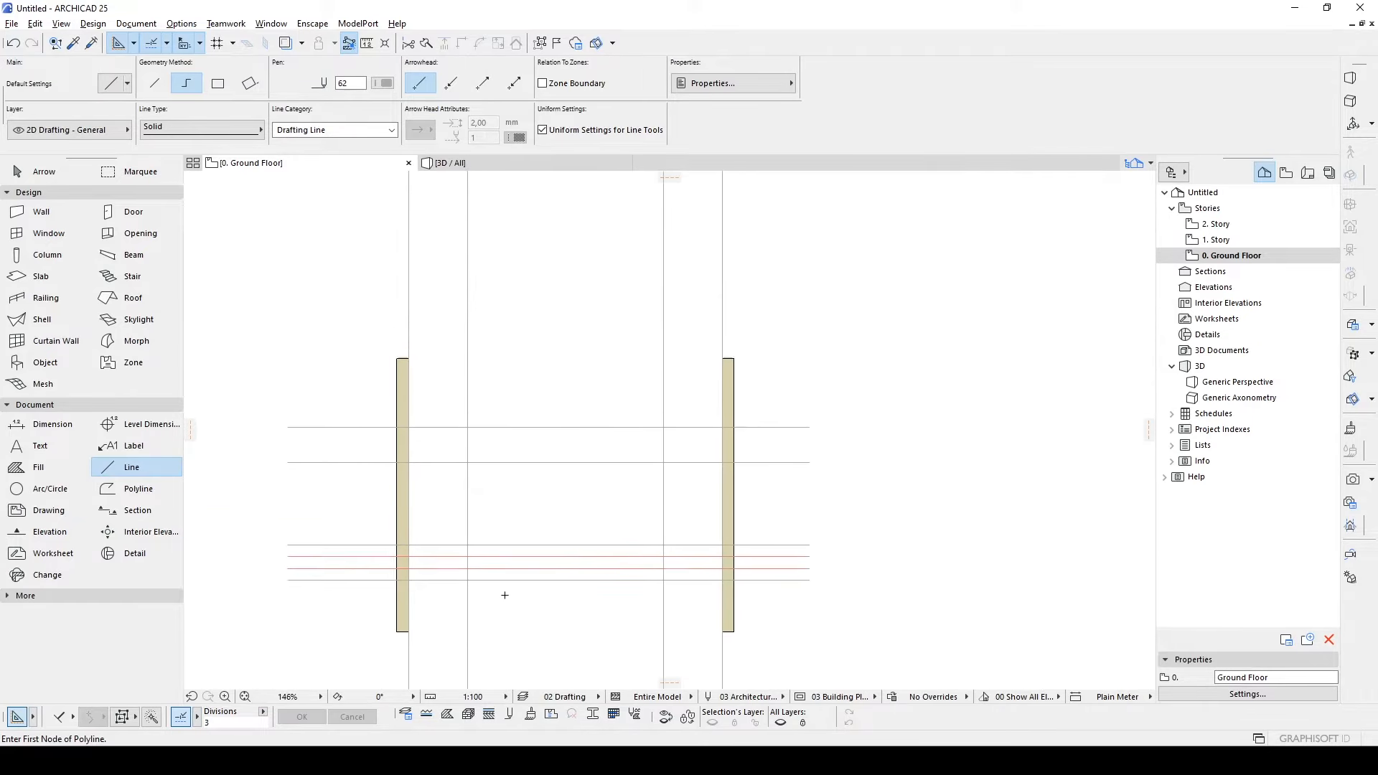
scroll(461, 579, up, 3)
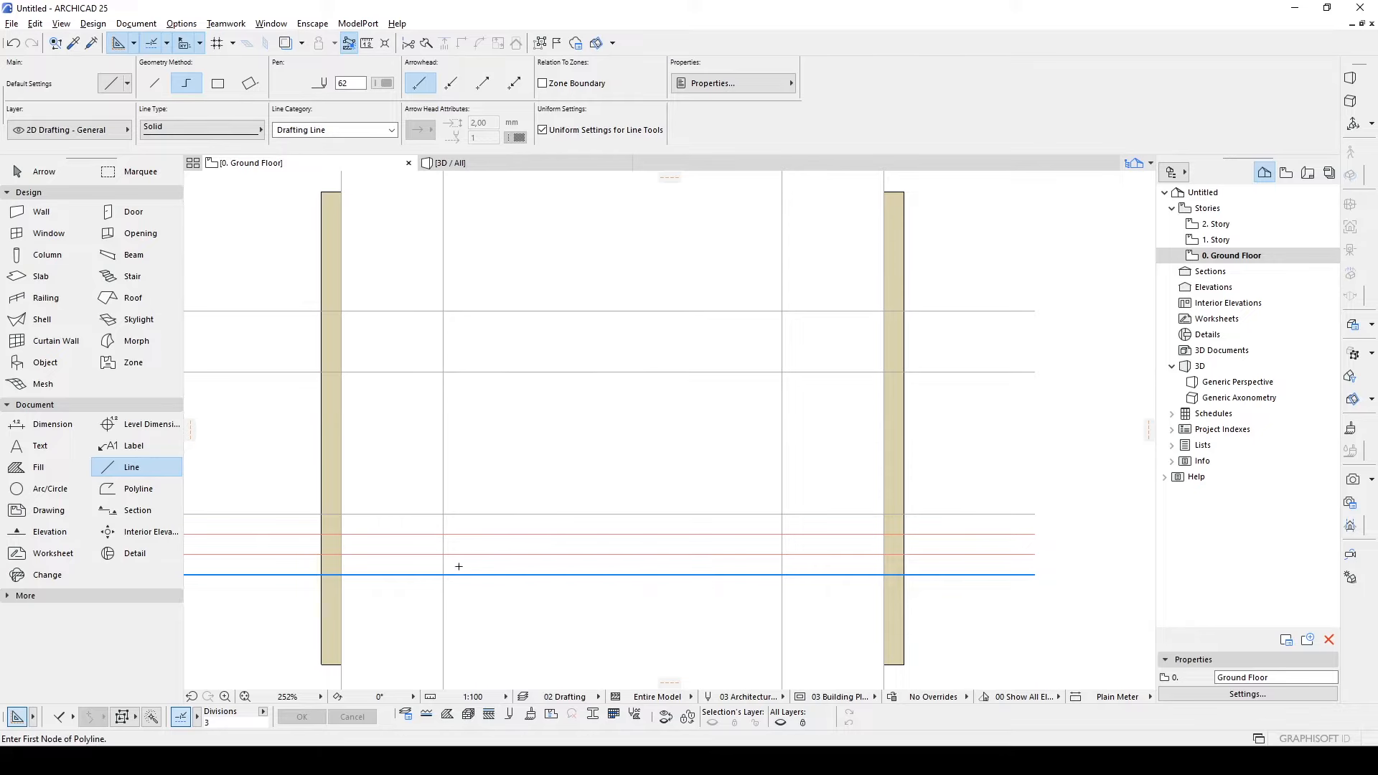
- Draw a vertical line from the first third point between the inner verticals on the bottom line up to the lower red line
click(556, 574)
scroll(556, 574, up, 3)
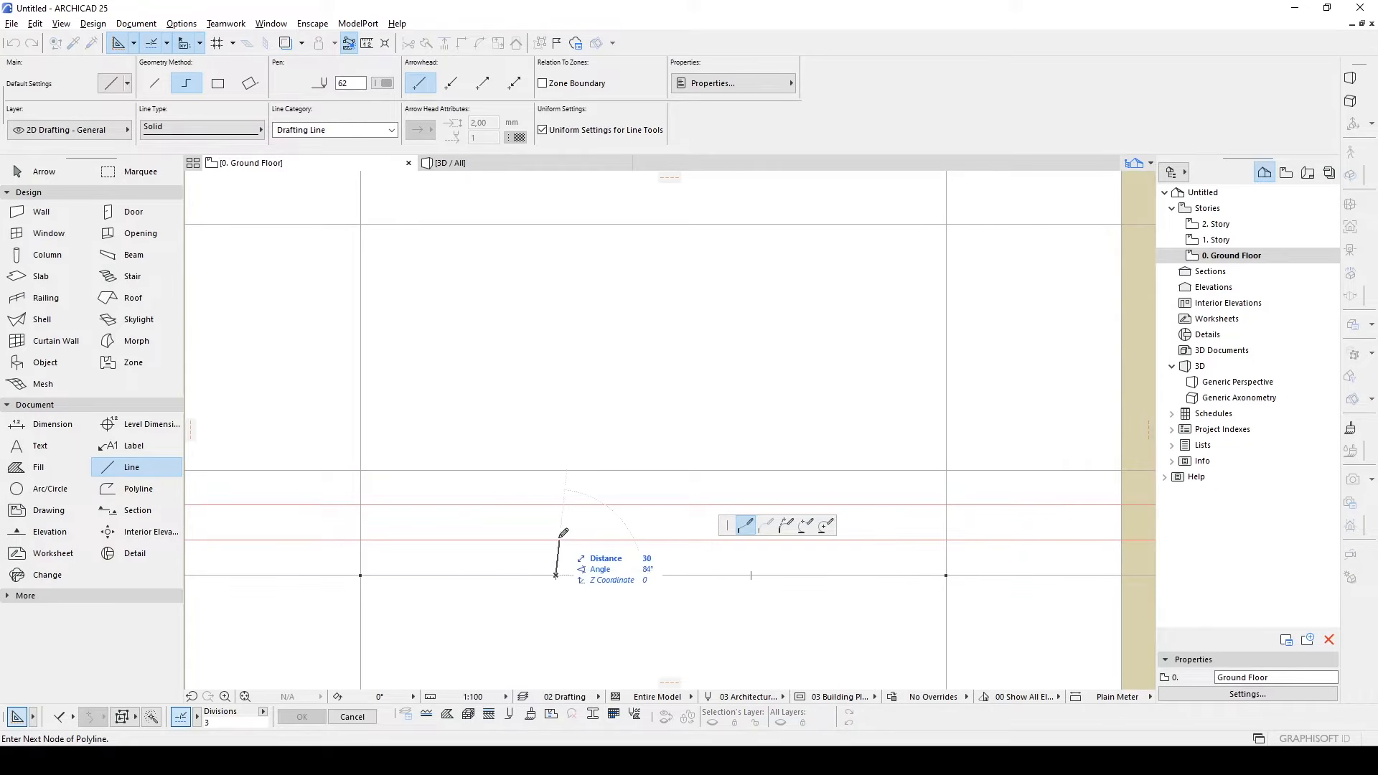
double_click(563, 541)
middle_drag(799, 541, 690, 573)
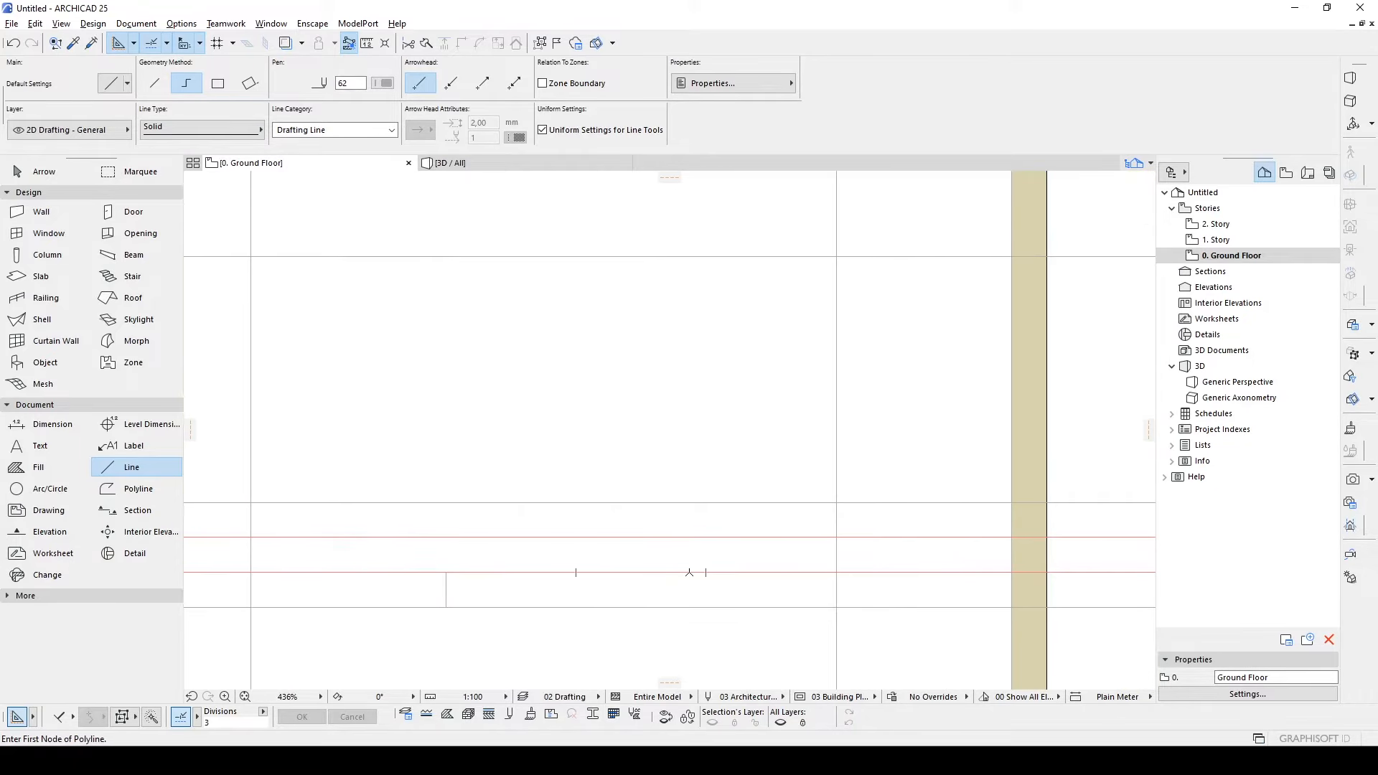
- Try a second vertical line between the two red lines from the first third point beyond the short vertical line
click(577, 572)
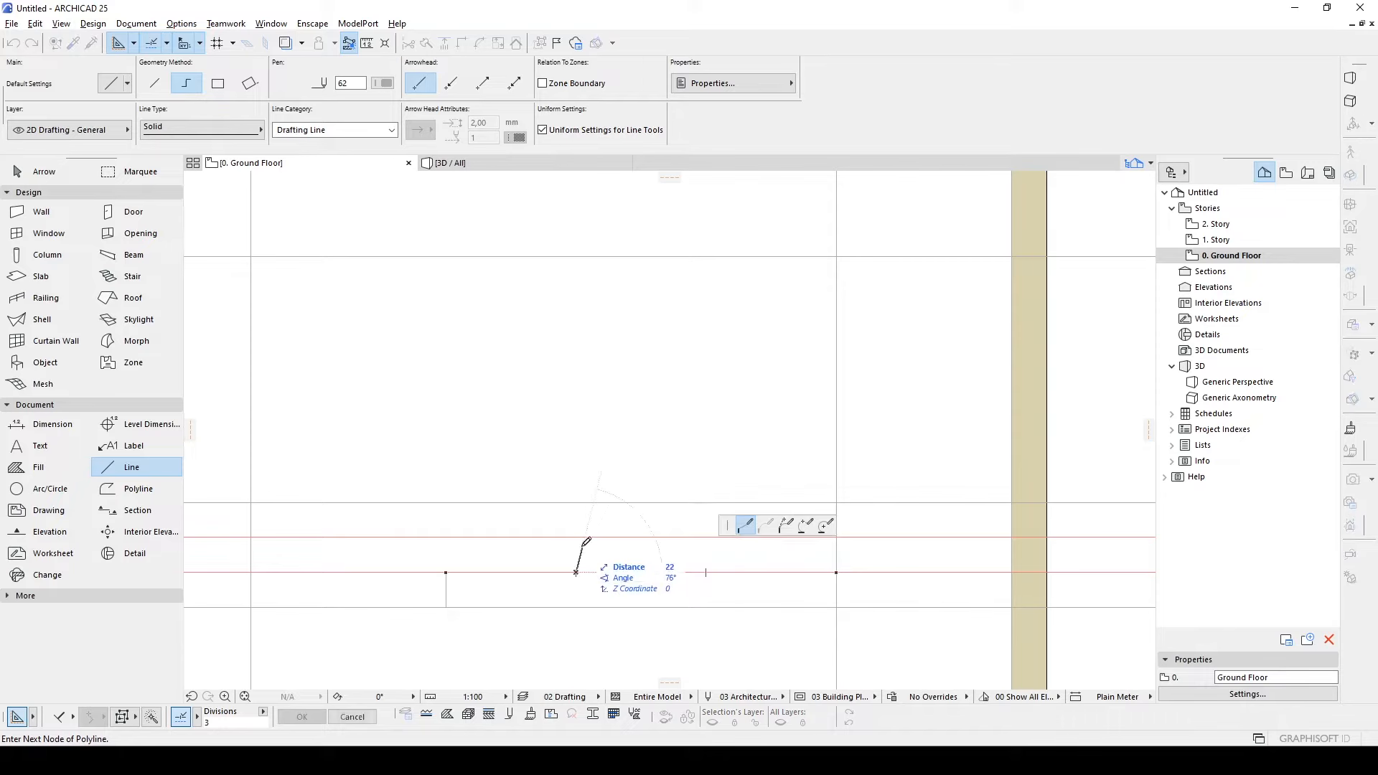
double_click(576, 536)
scroll(588, 597, down, 4)
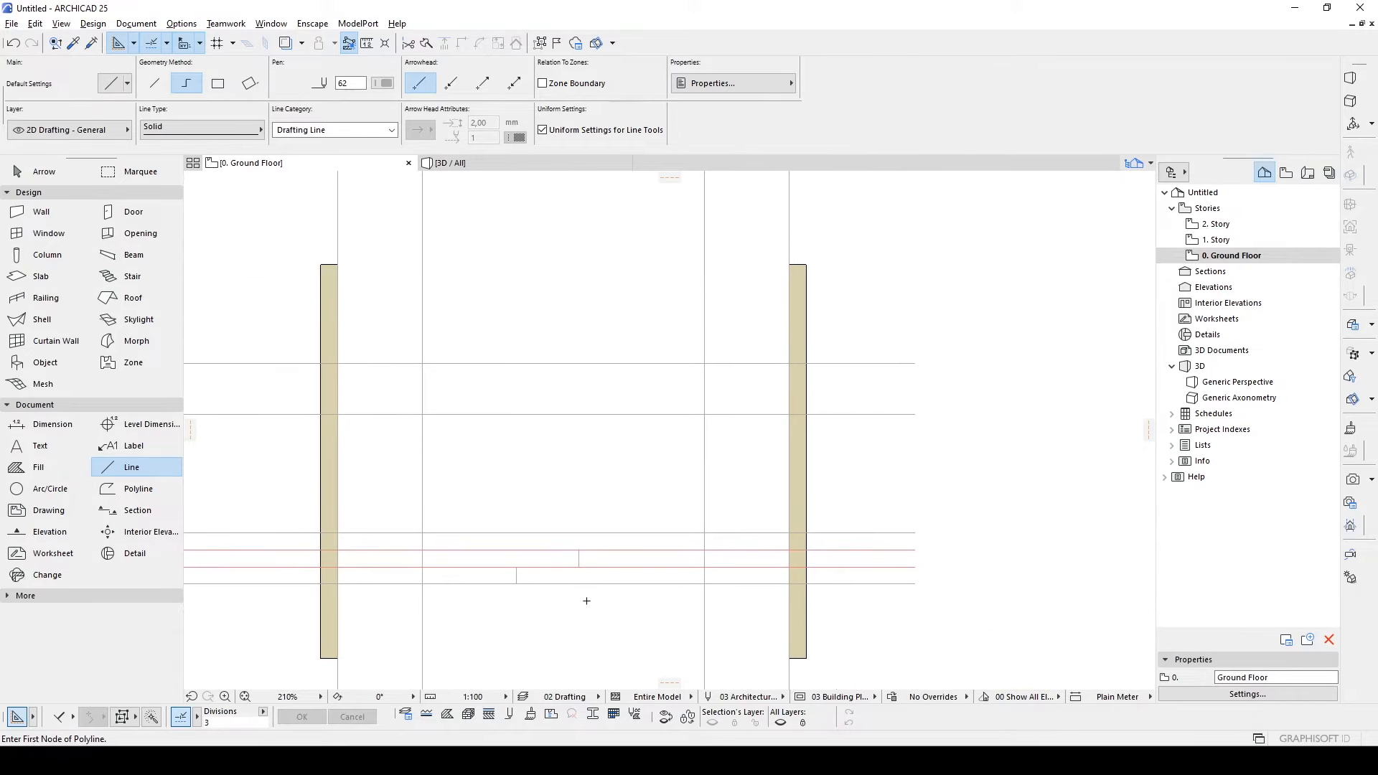
scroll(586, 600, up, 1)
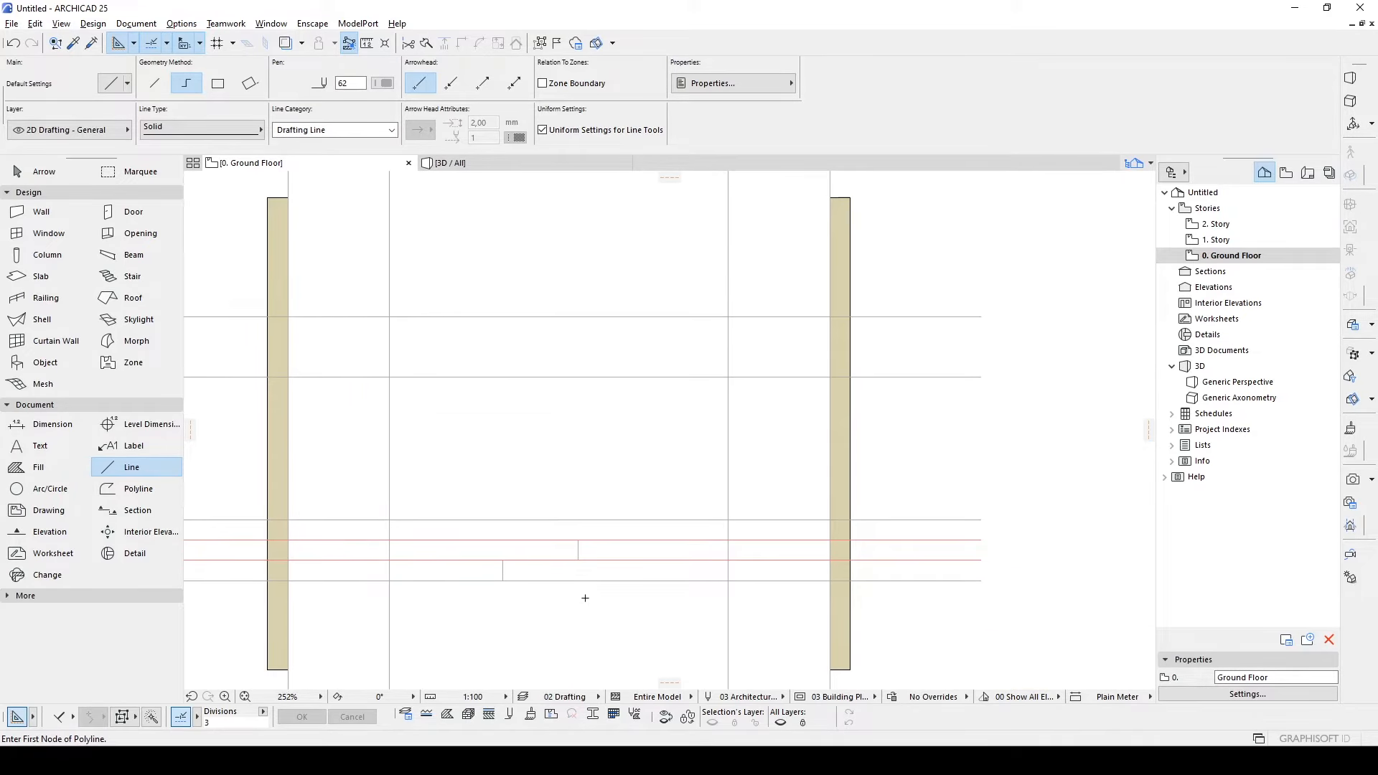
- Delete the short vertical line drawn between the two red lines
key(Escape)
click(578, 547)
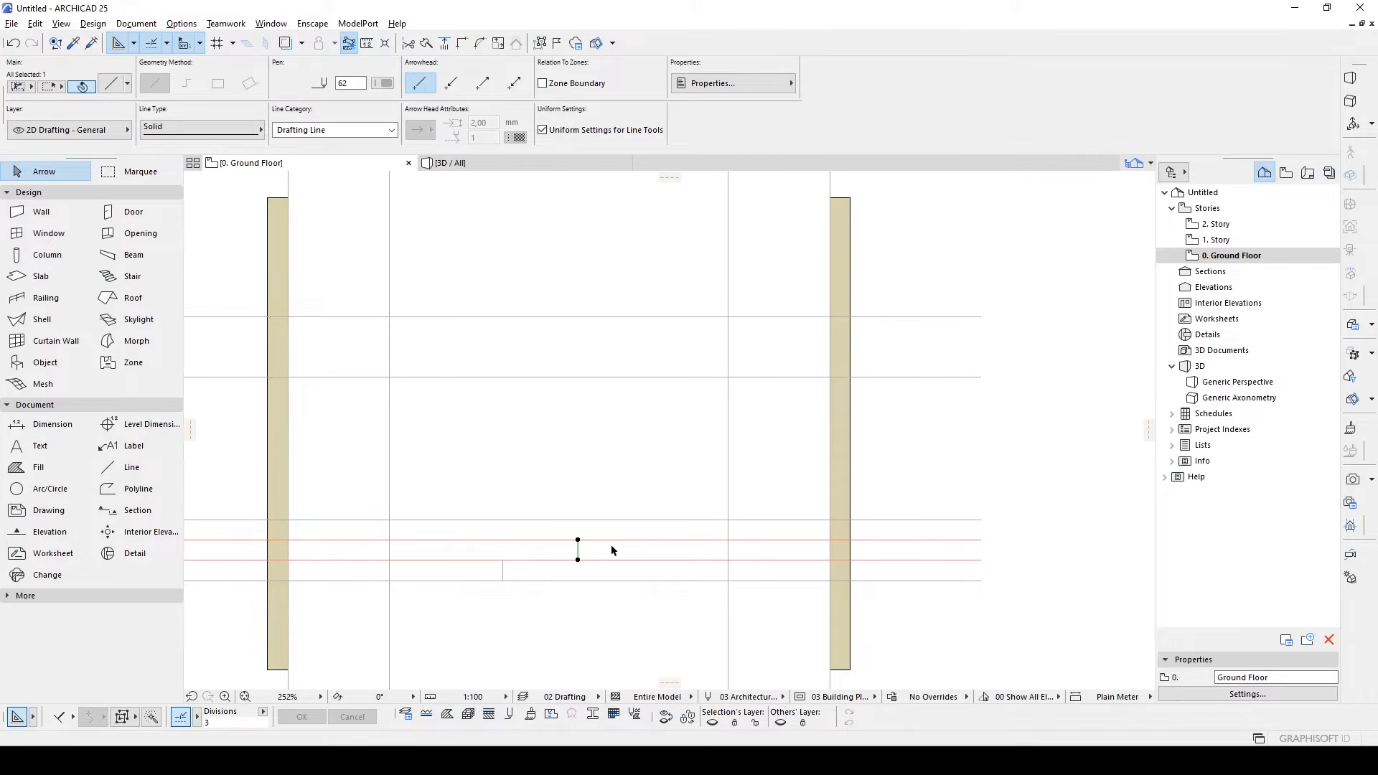
scroll(611, 548, up, 3)
key(Delete)
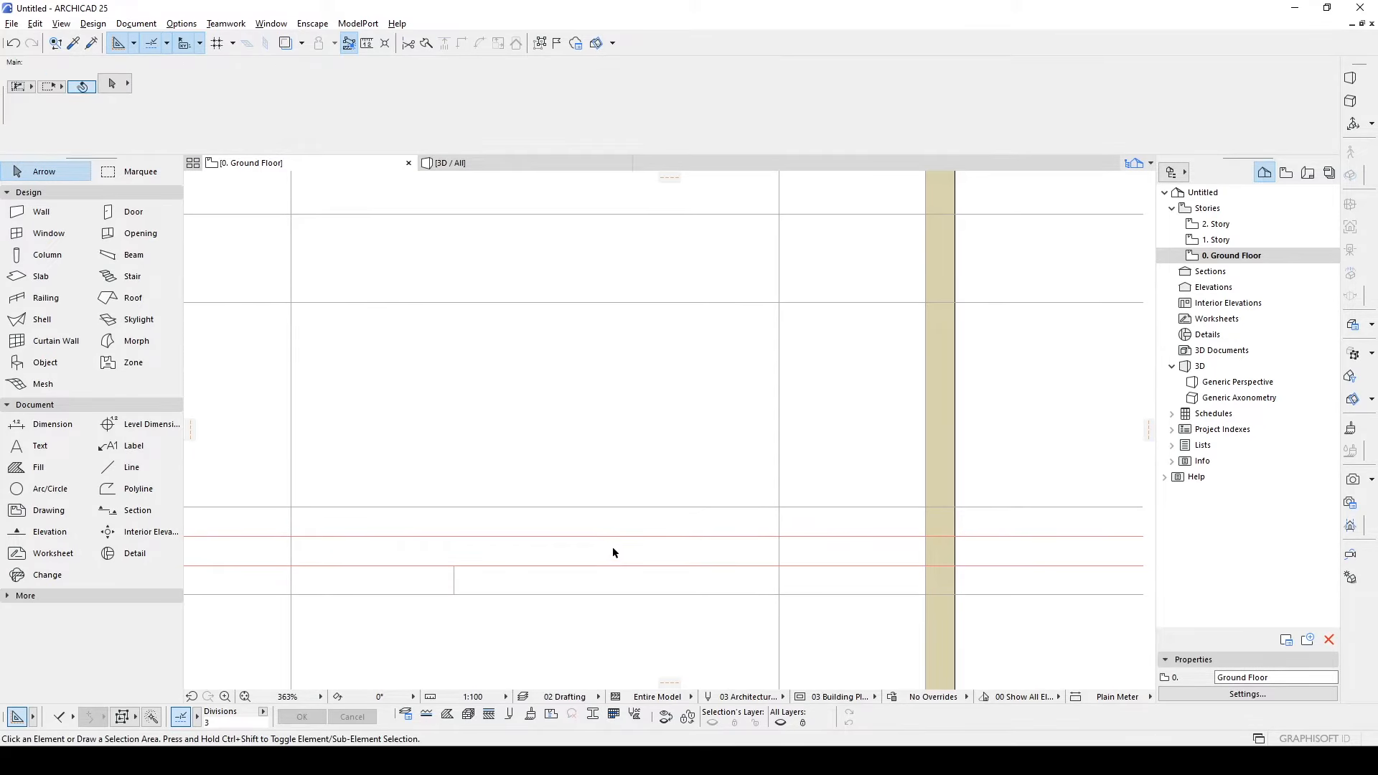
- Draw a vertical line from the second third point on the grey line above the red lines down to the lower red line
alt+click(455, 577)
middle_drag(516, 547, 604, 528)
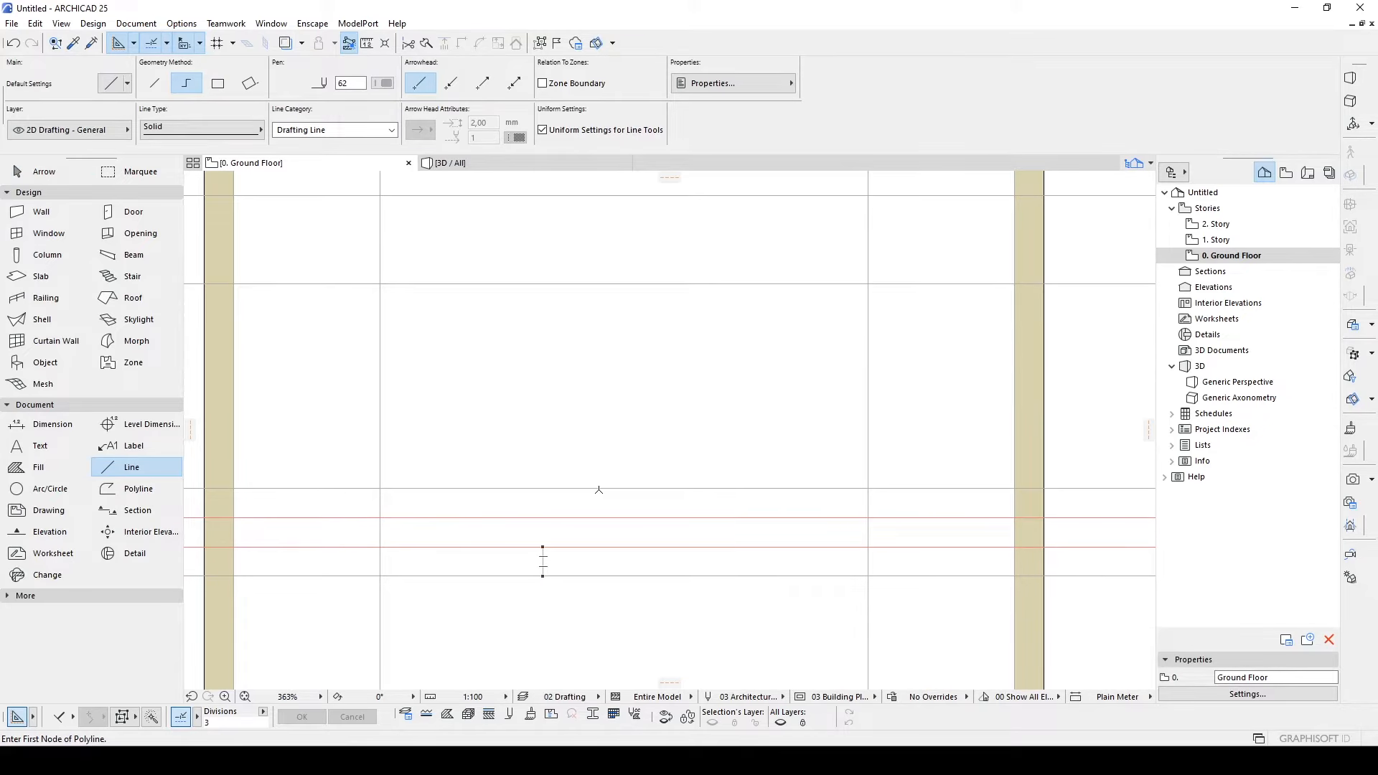
click(706, 488)
click(706, 547)
key(Escape)
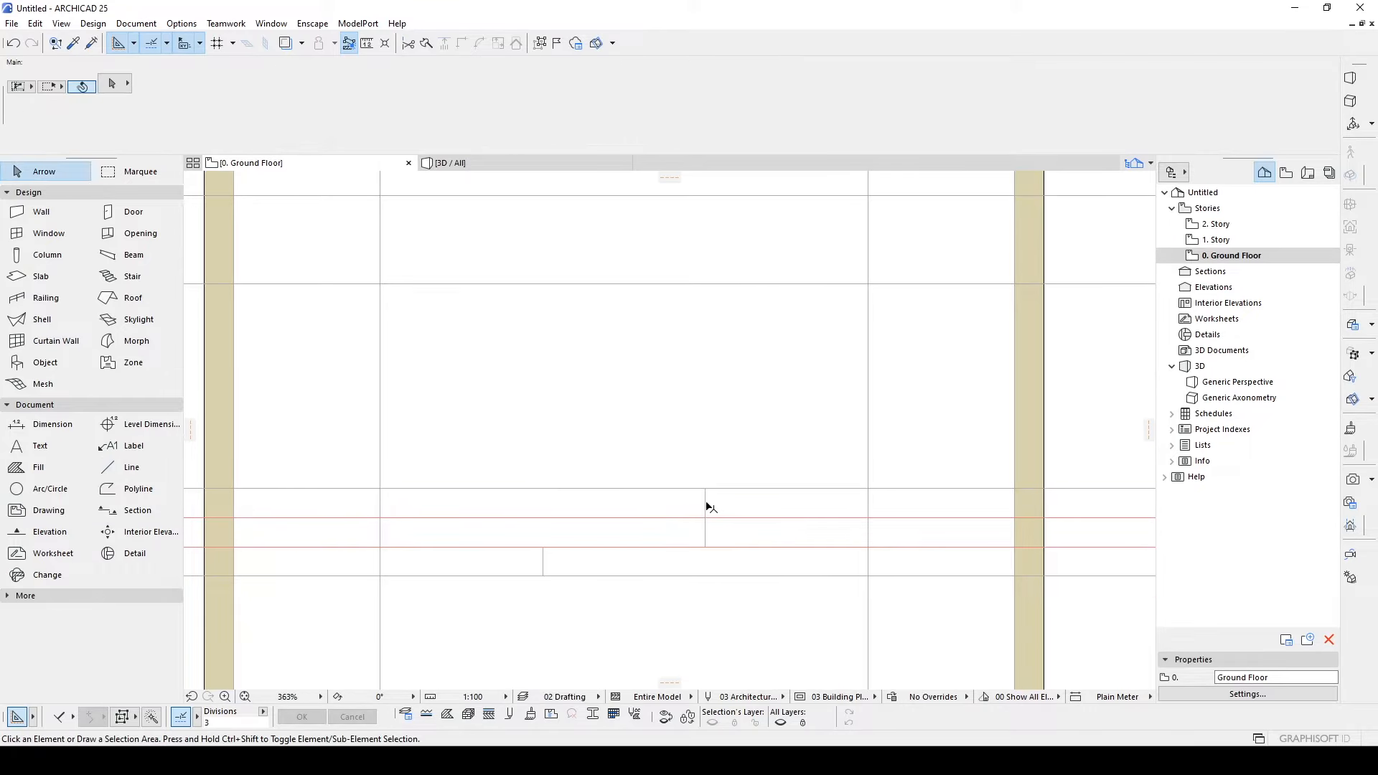
- Trim the second vertical line above the upper red line and both red lines between the left inner vertical and their short verticals
scroll(703, 504, down, 4)
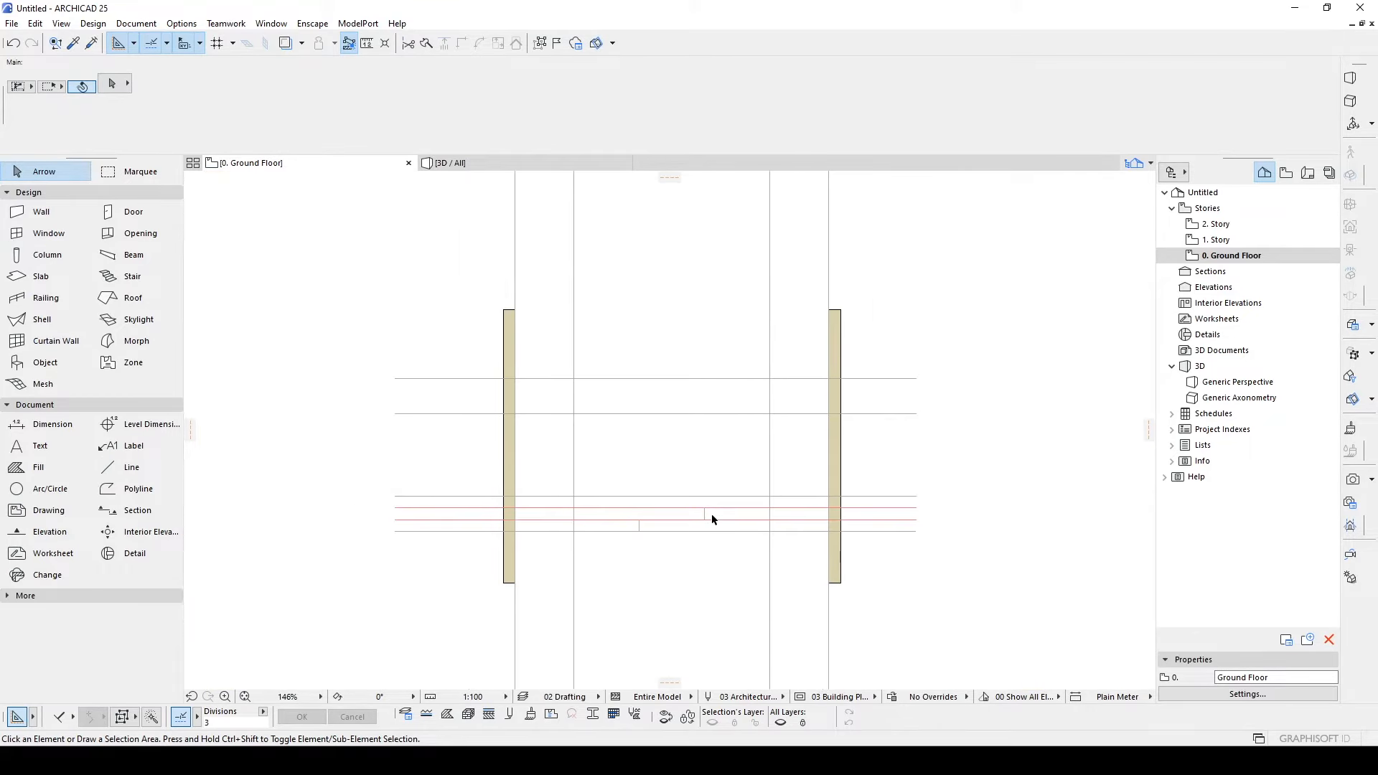
scroll(711, 517, up, 4)
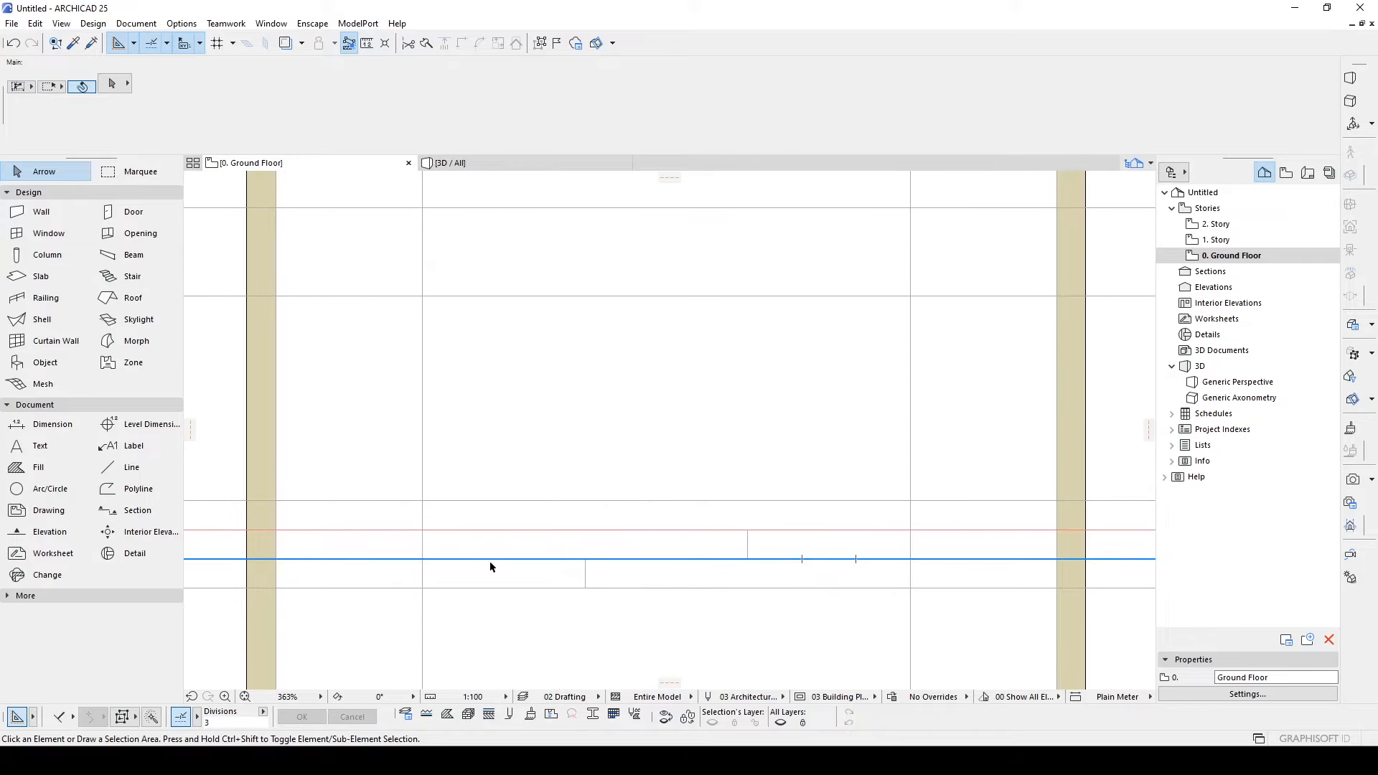
ctrl+click(496, 559)
ctrl+click(693, 531)
scroll(817, 545, down, 3)
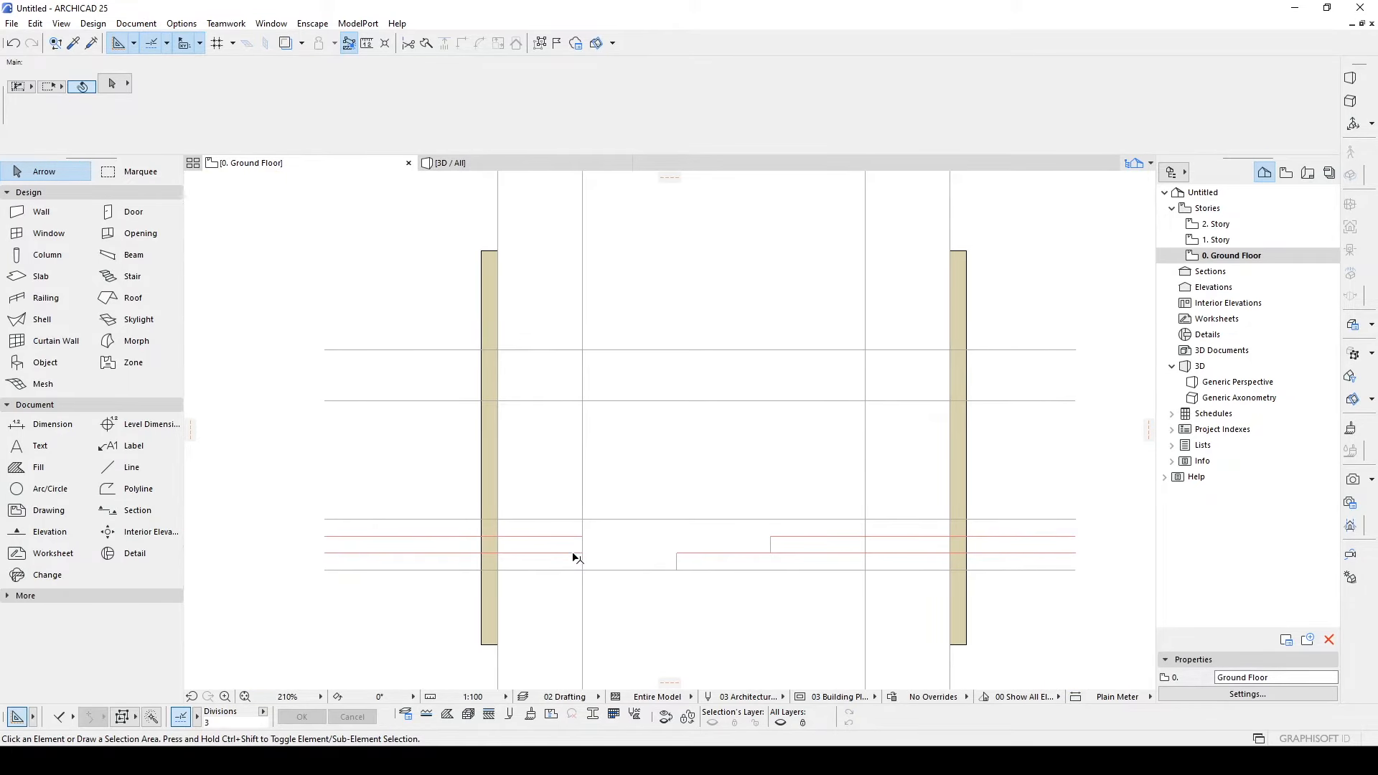
- Delete the two leftover red line segments to the left of the left inner vertical line
scroll(577, 558, up, 3)
drag(566, 562, 532, 505)
scroll(550, 520, down, 3)
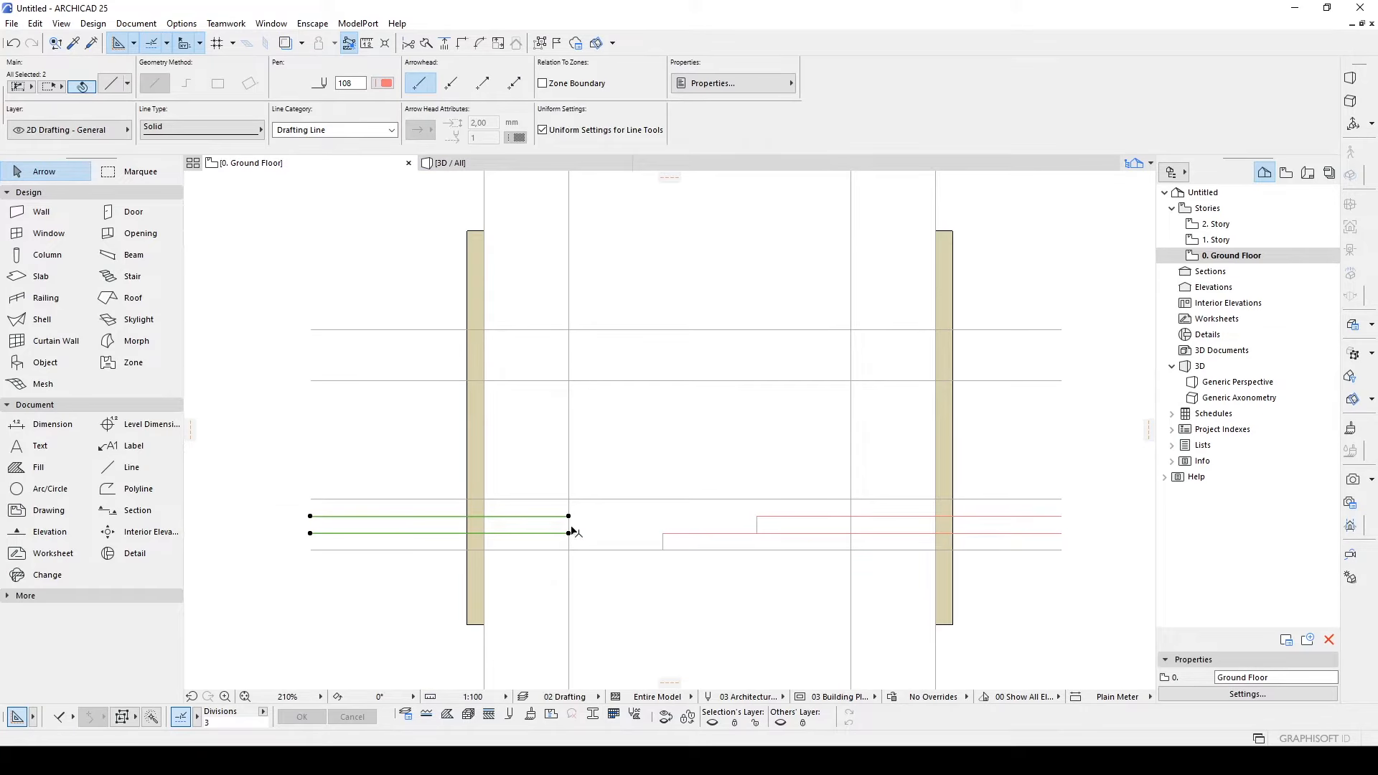
key(Delete)
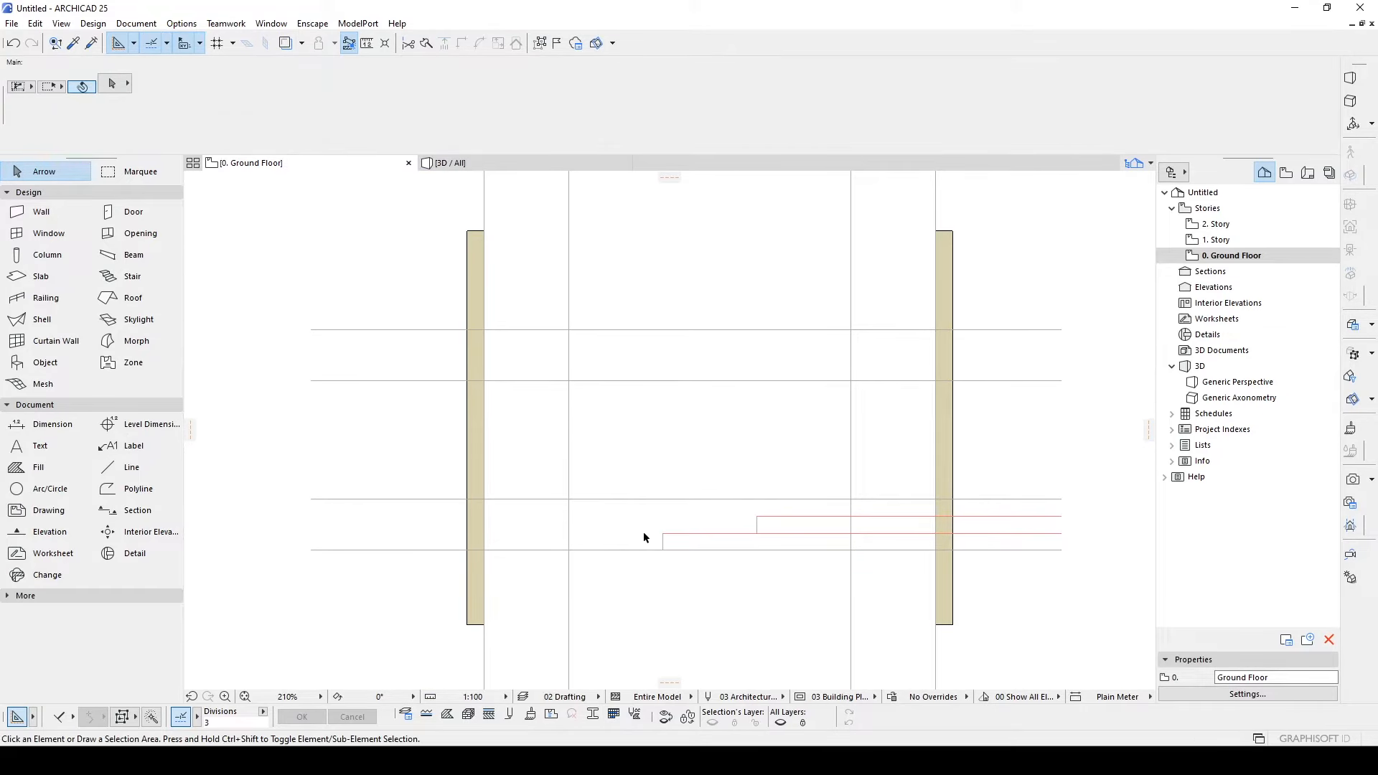
scroll(818, 534, up, 2)
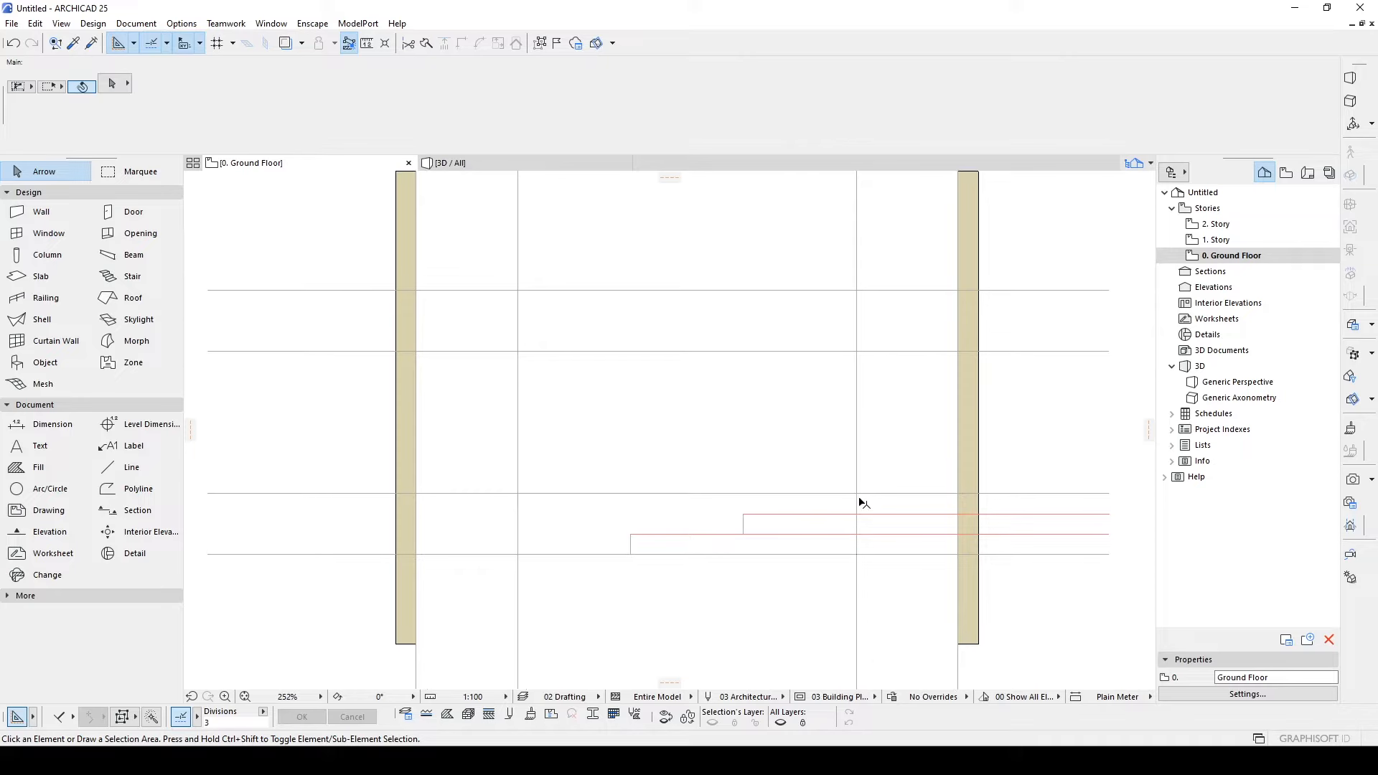
- Trim the right inner vertical line below the upper red line
click(882, 495)
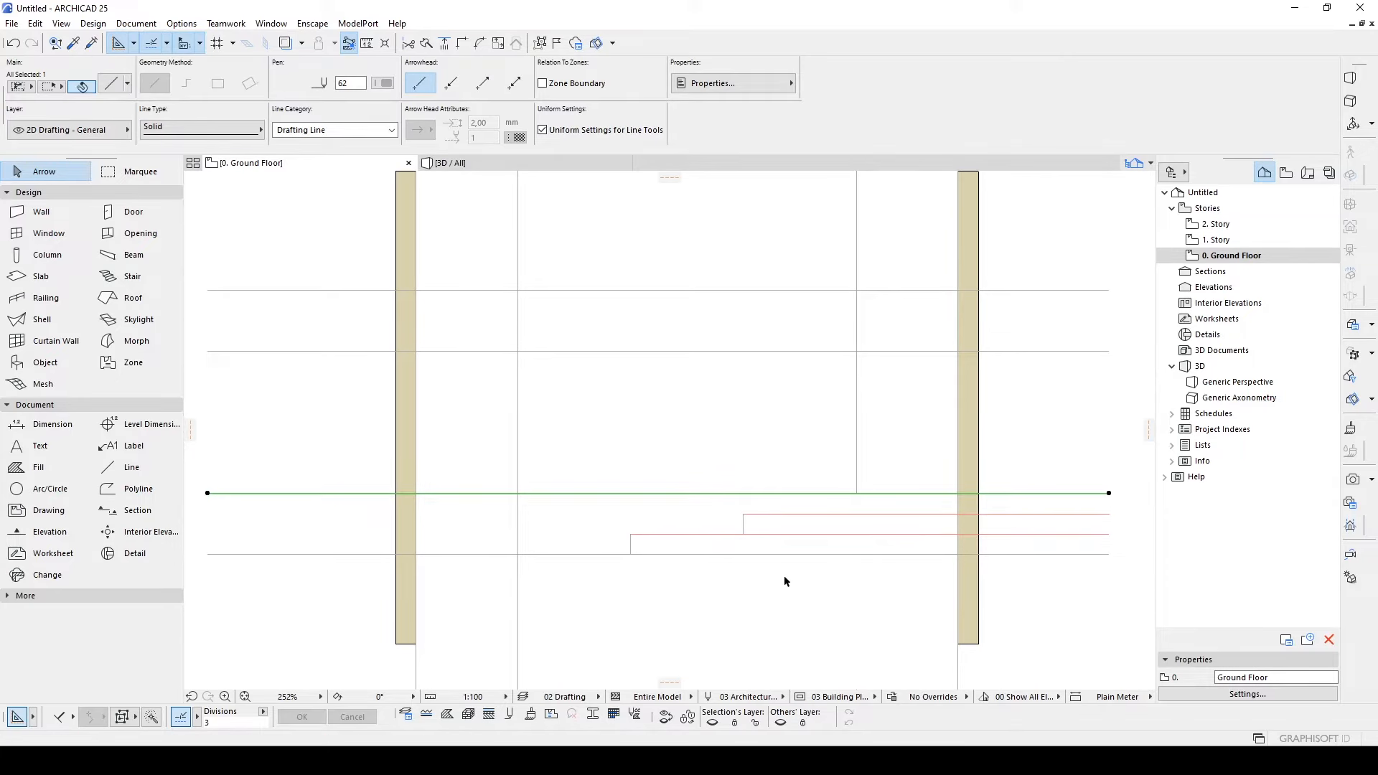
key(Escape)
key(ctrl+z)
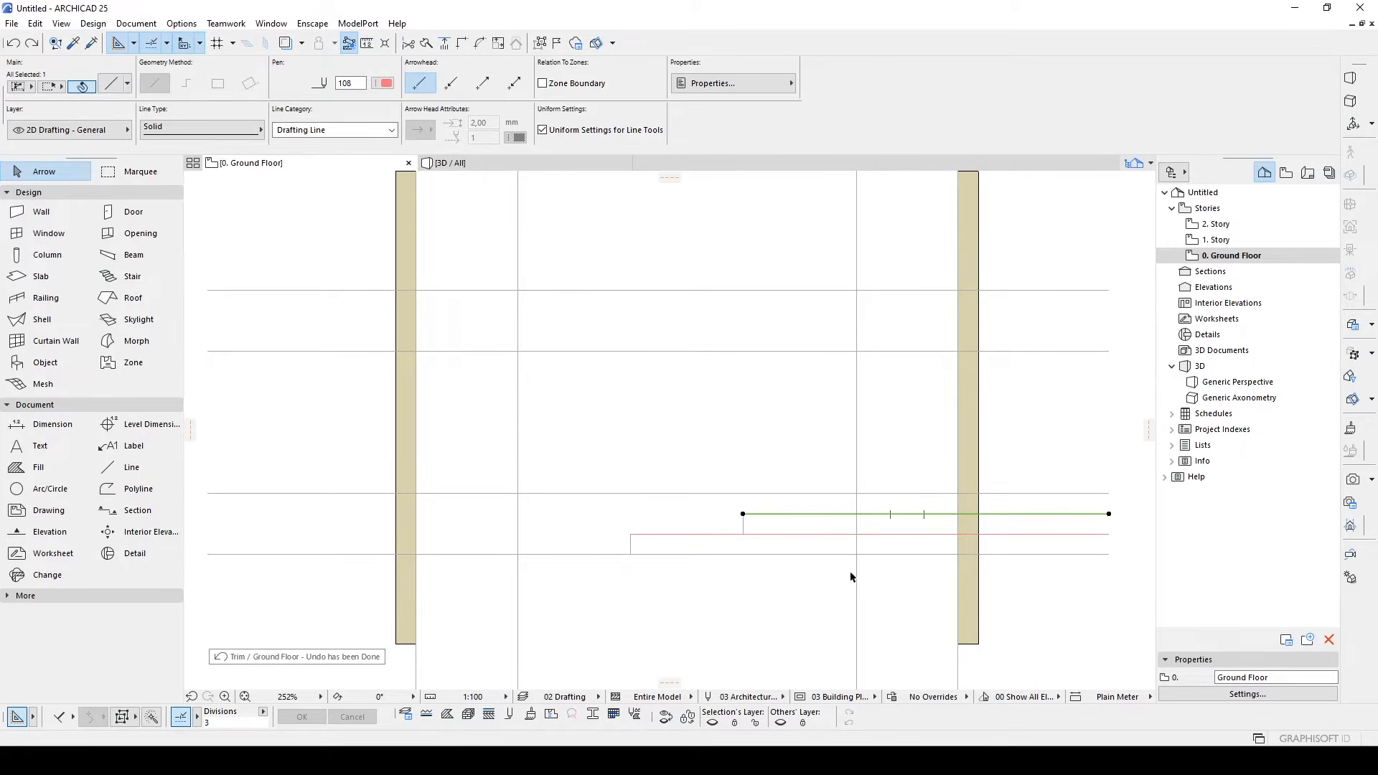
key(Escape)
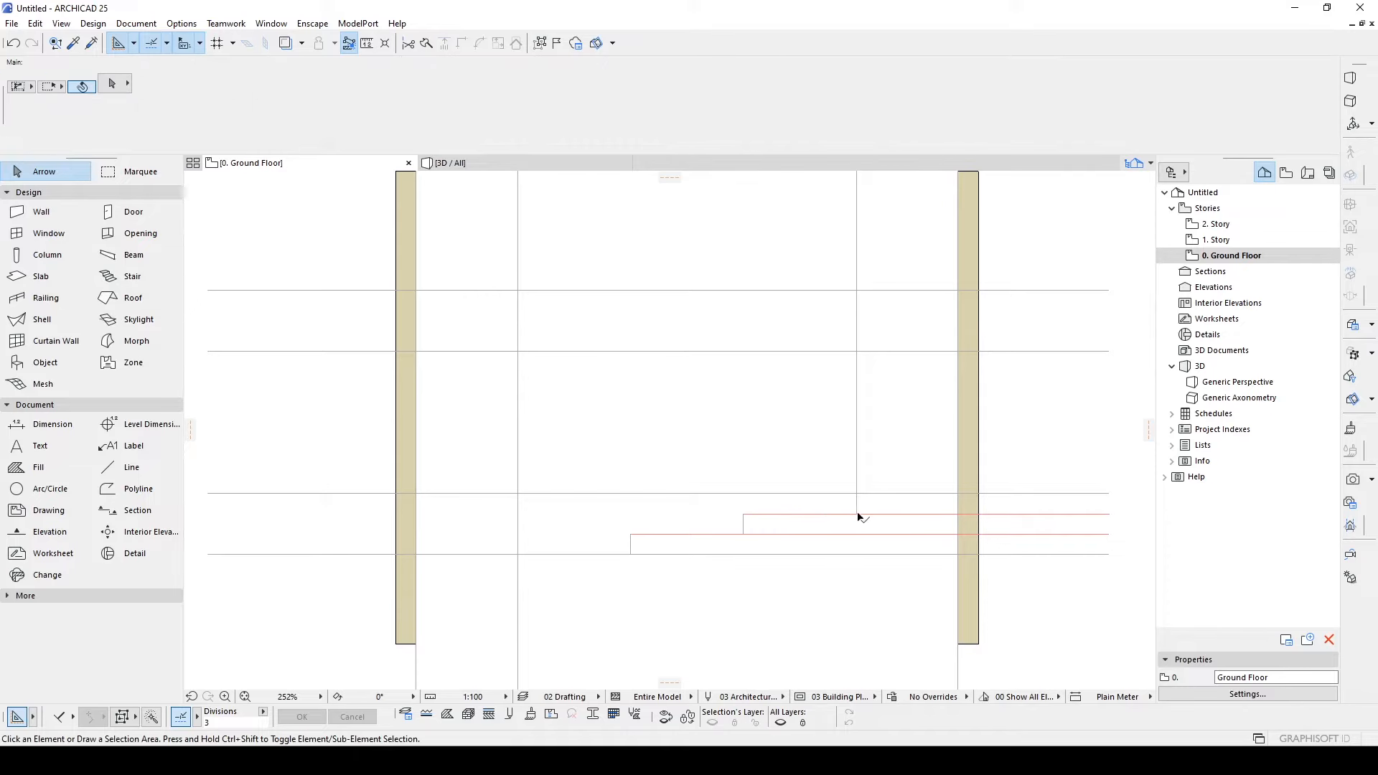
- Start a red stepped line where the left inner vertical meets the third horizontal guide, rising 30 and running right to the lower short vertical's alignment
middle_drag(725, 501, 725, 509)
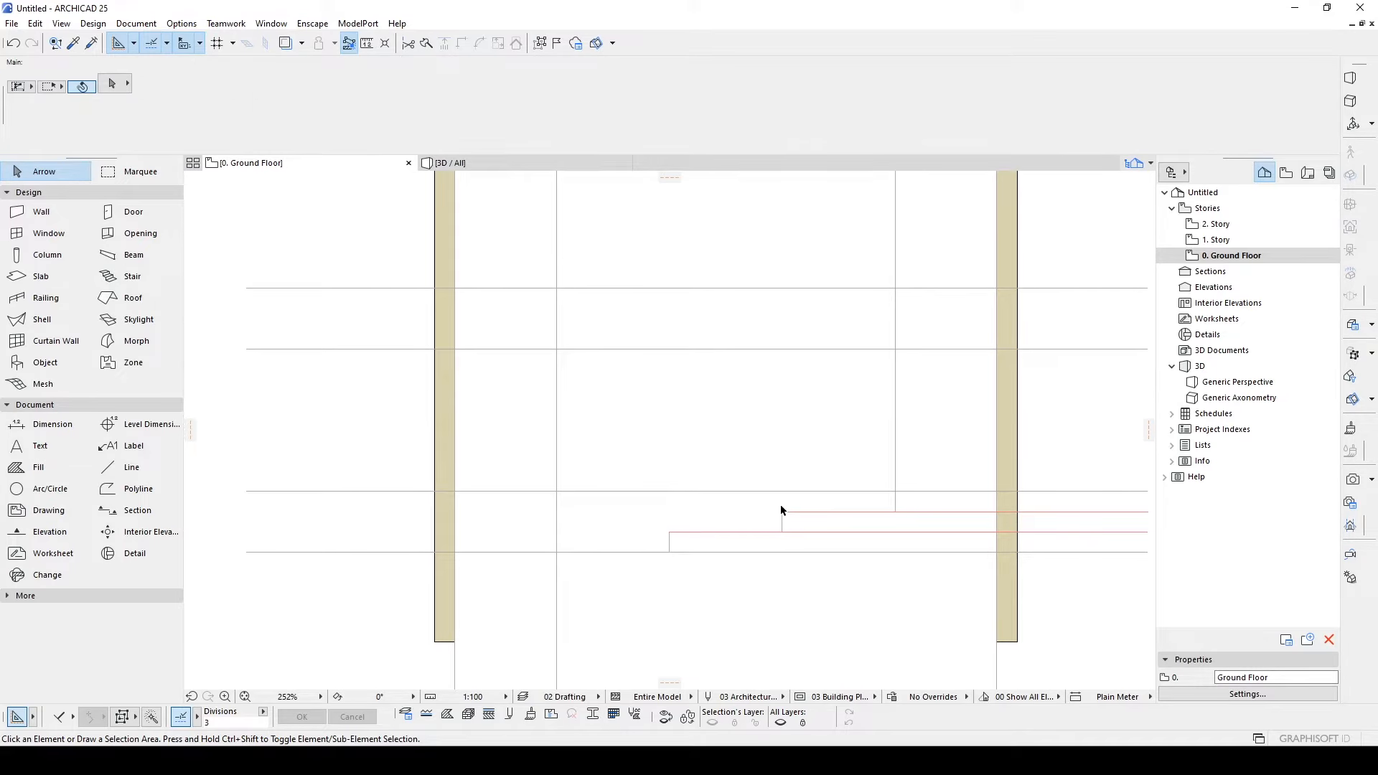
alt+click(829, 513)
scroll(548, 476, up, 3)
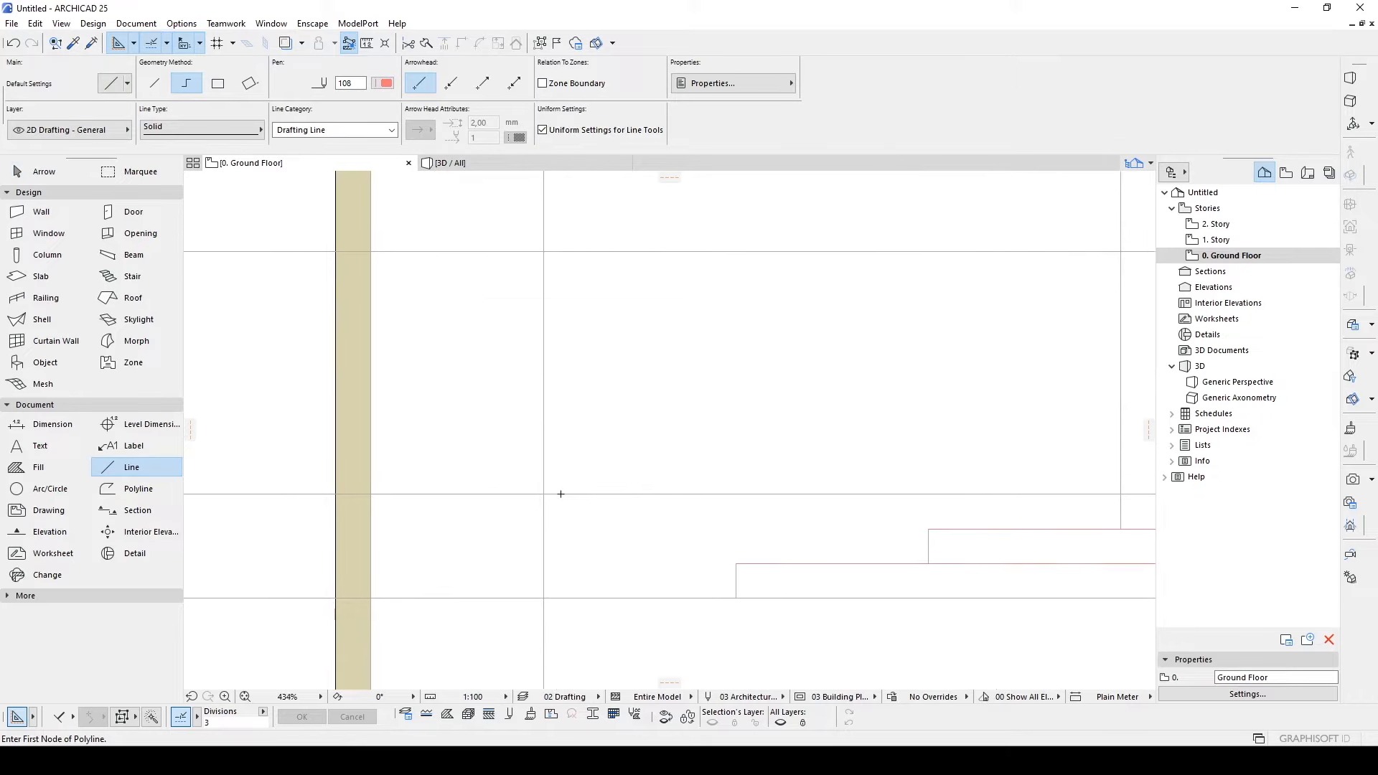
click(544, 495)
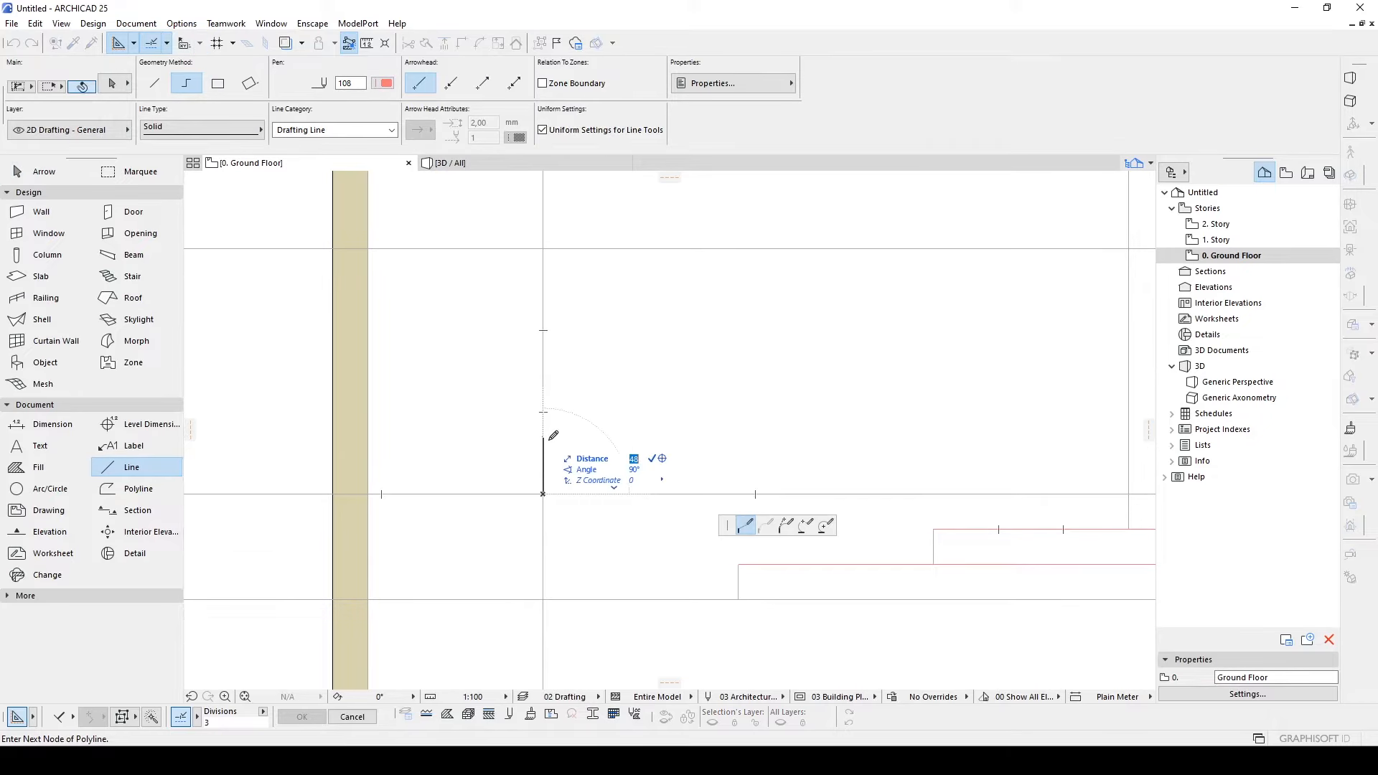
text(30)
key(Return)
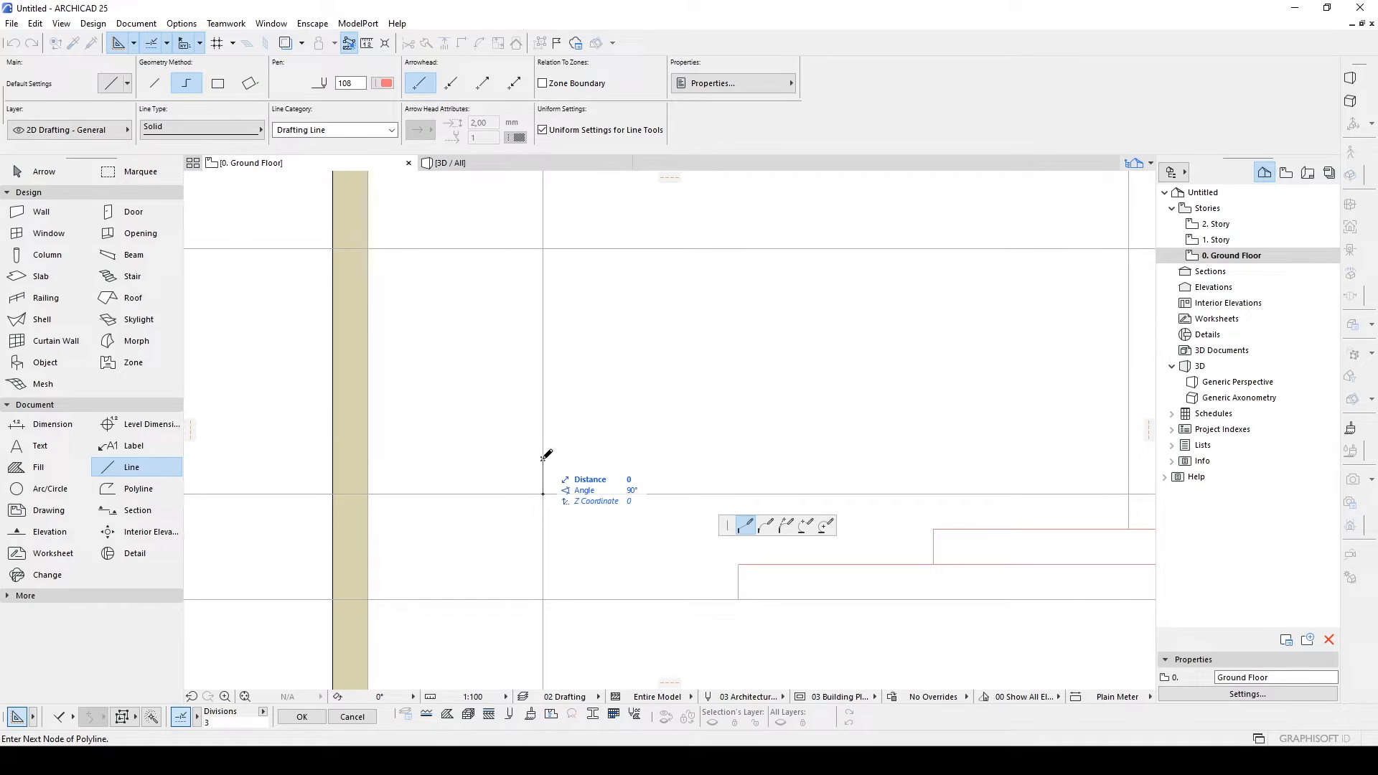
scroll(643, 443, down, 1)
middle_drag(737, 468, 575, 468)
shift+click(560, 545)
- Continue the stepped line with a 30 rise and a horizontal run aligned with the upper short vertical
middle_drag(675, 385, 646, 408)
middle_drag(541, 416, 506, 444)
text(3)
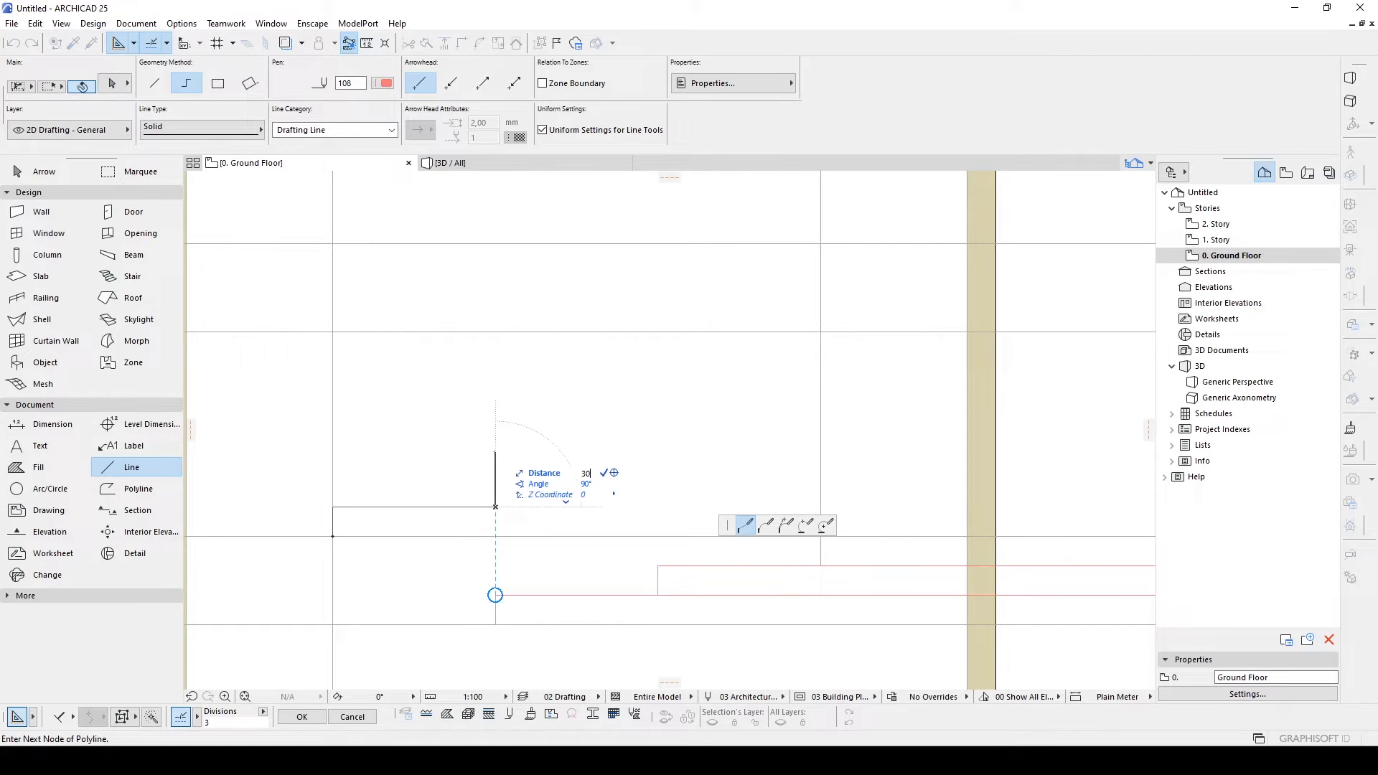
text(0)
key(Return)
middle_drag(609, 466, 459, 477)
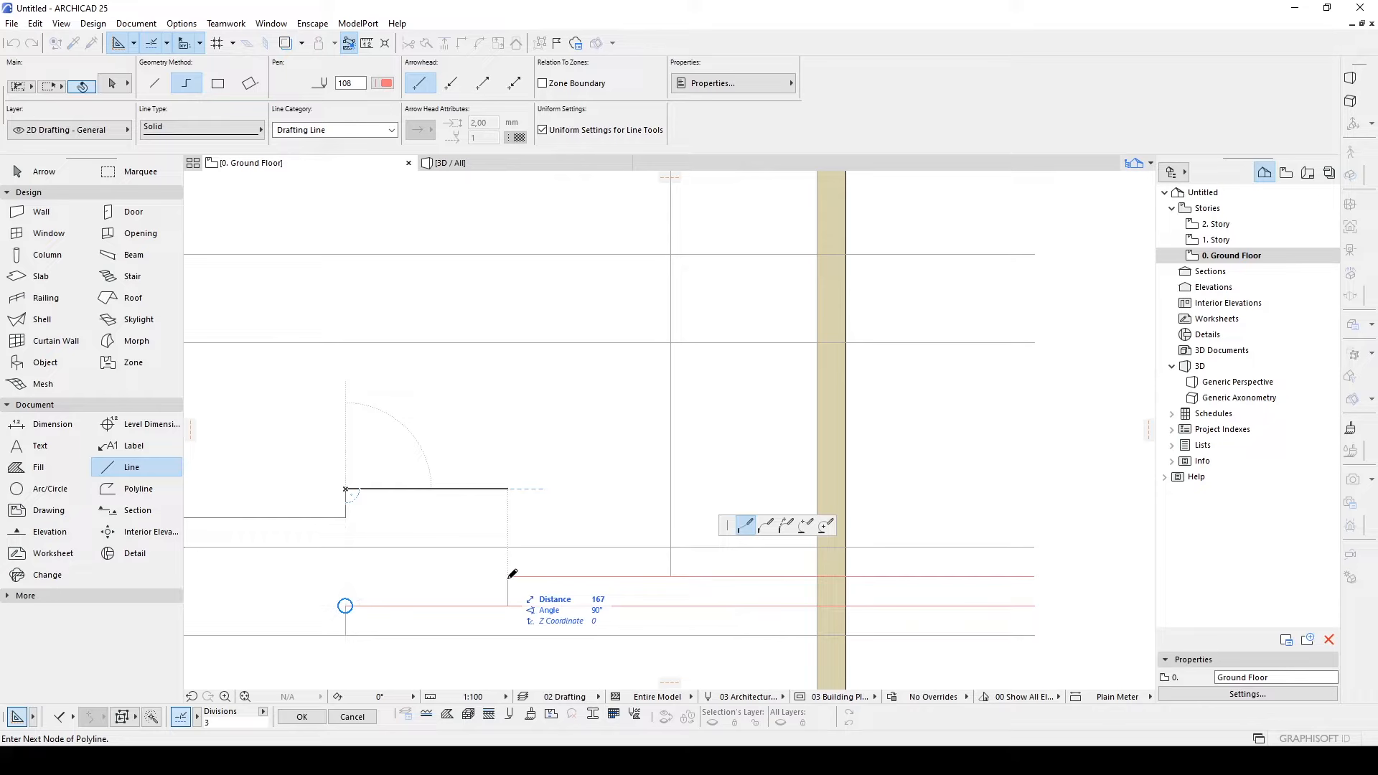
click(508, 489)
- Finish the stepped line with a 30 rise, a horizontal run to the right inner vertical and one more equal rise
middle_drag(509, 479, 540, 495)
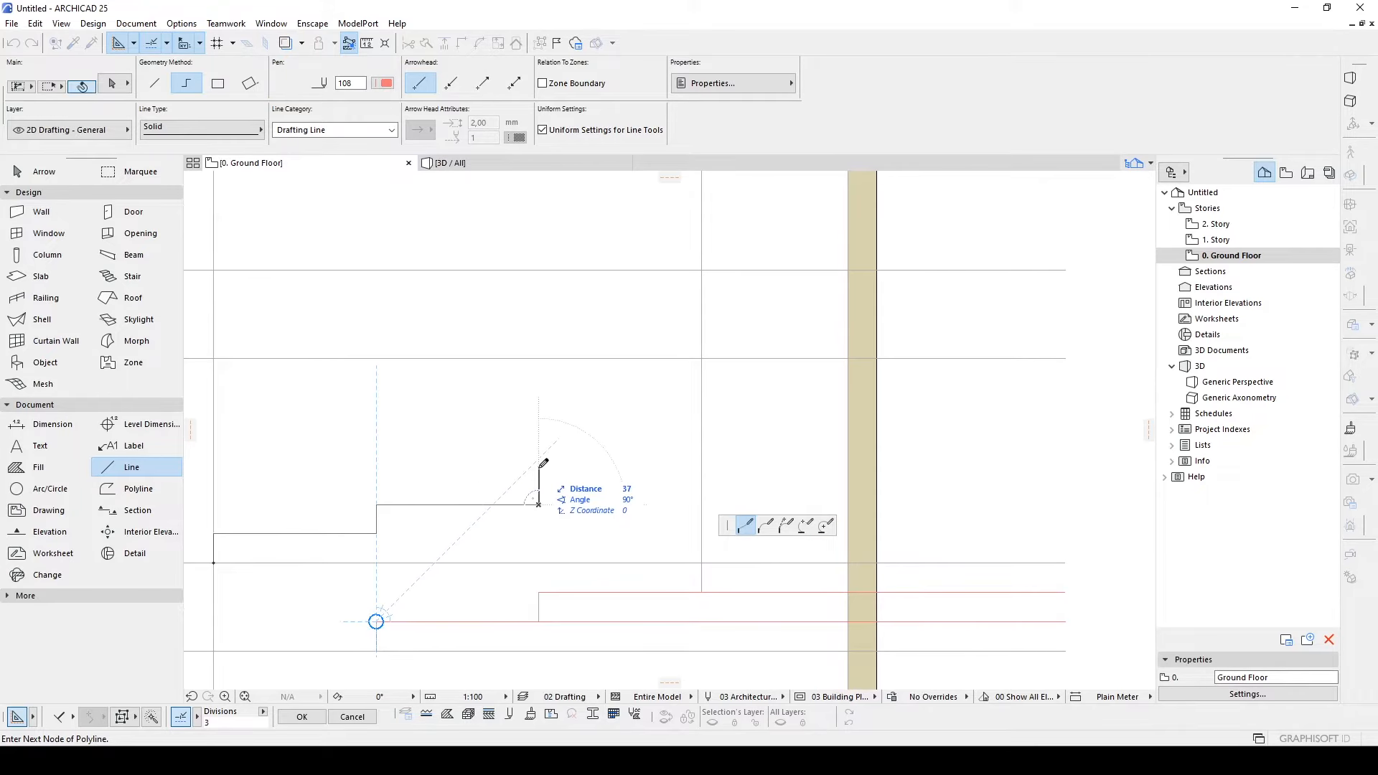
text(30)
key(Return)
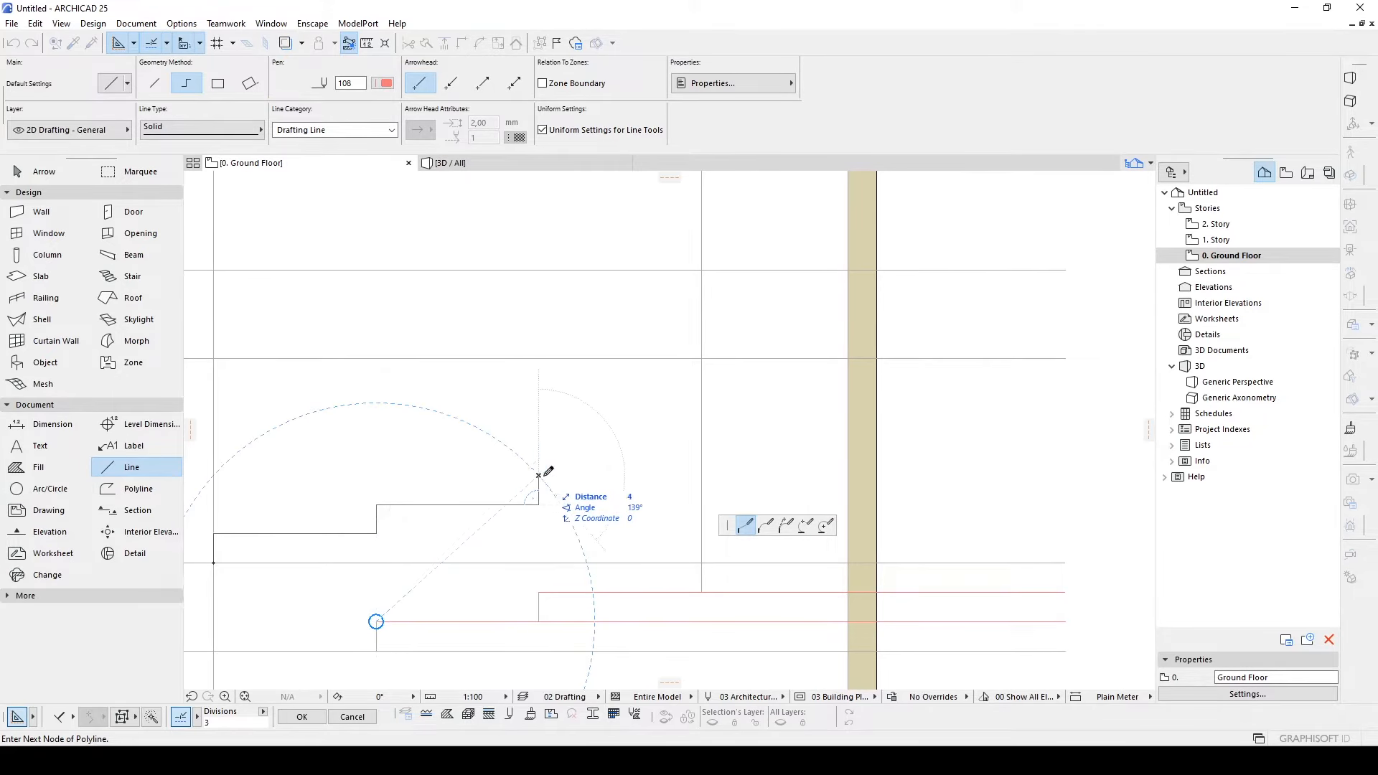
middle_drag(545, 474, 627, 474)
middle_drag(724, 476, 609, 468)
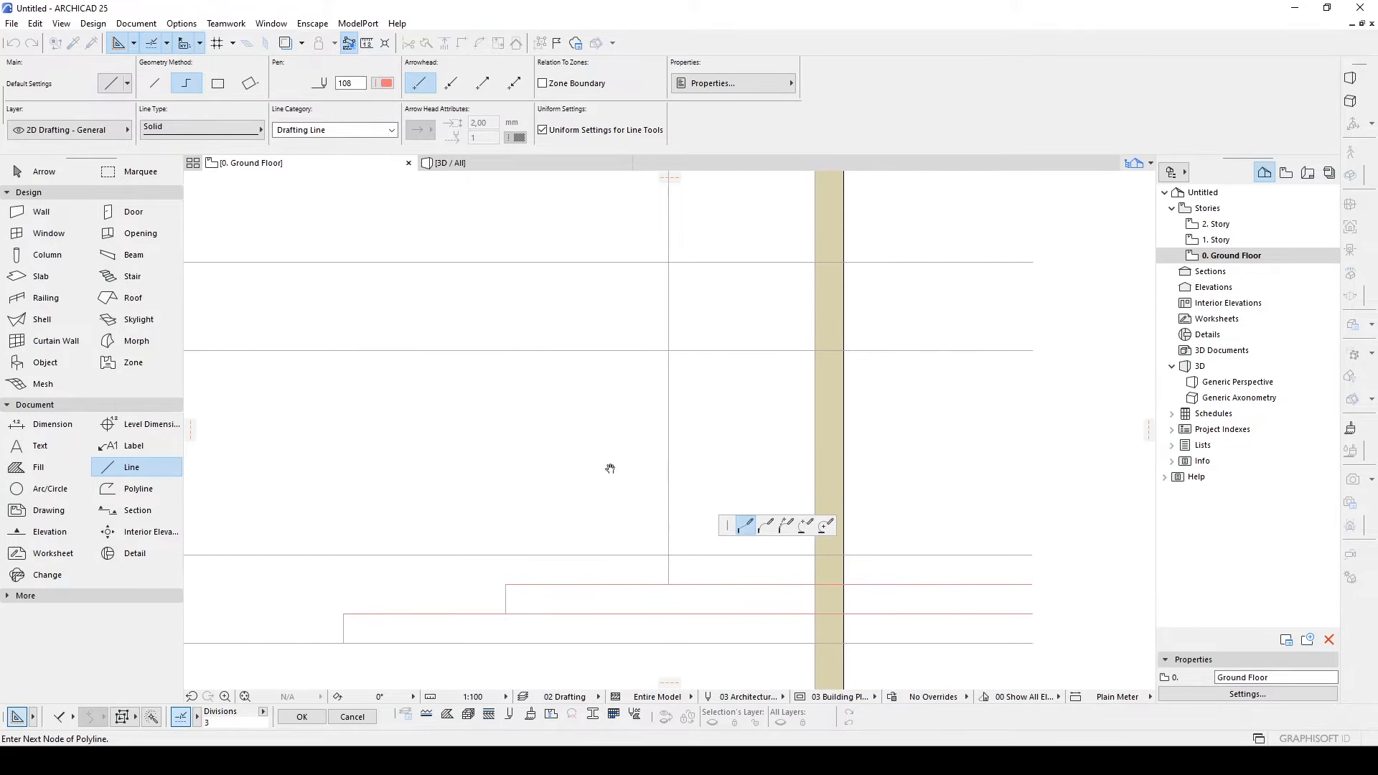
click(668, 467)
click(668, 438)
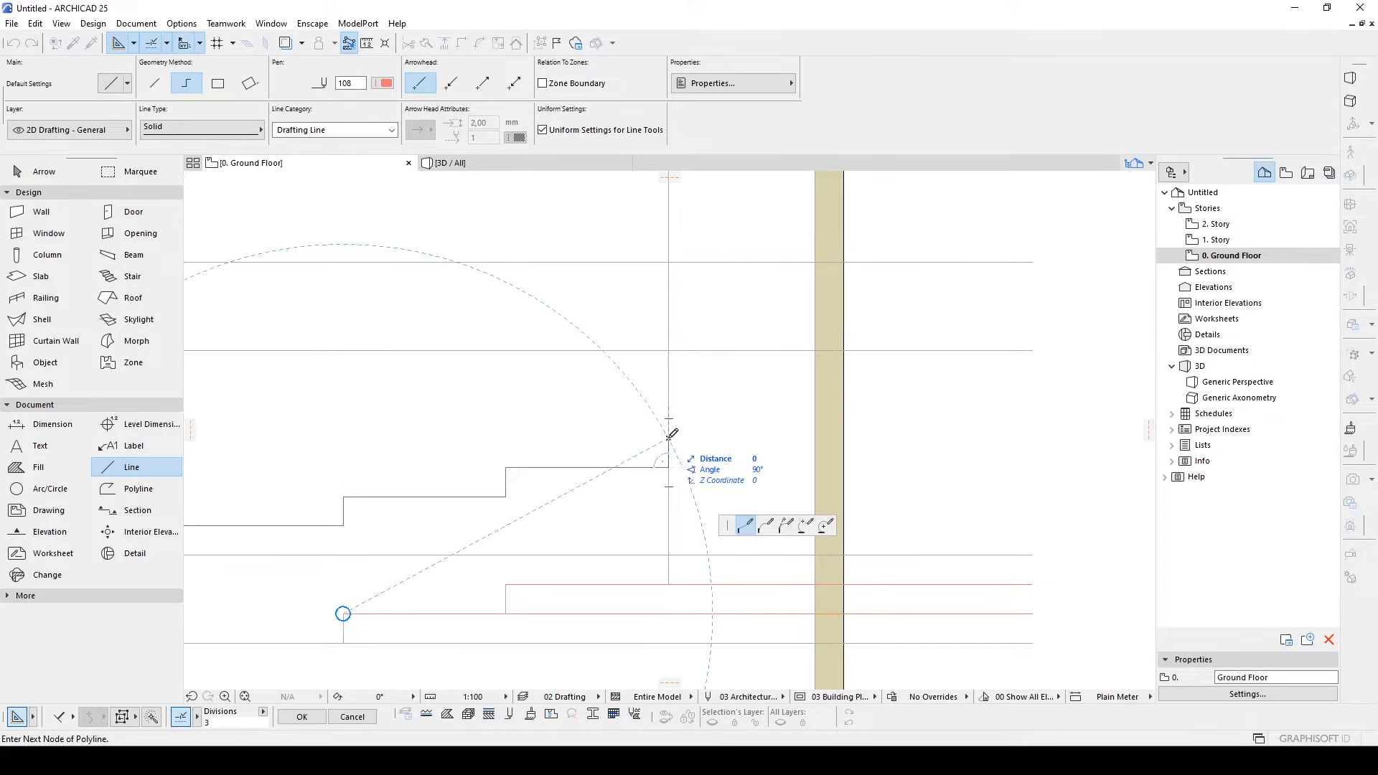
double_click(668, 437)
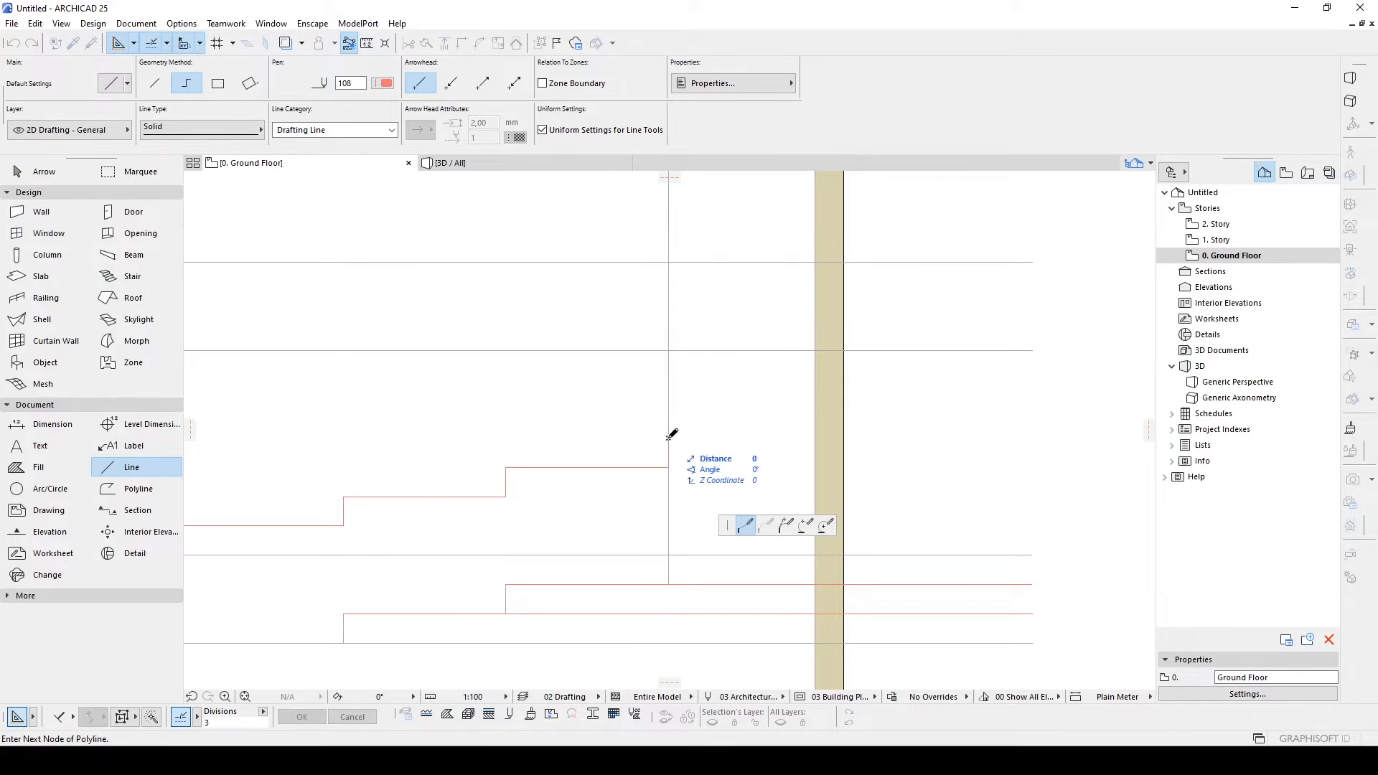
key(Escape)
- Select the whole stepped line for a mirrored copy and switch the snap point division to Half
middle_drag(521, 457, 652, 444)
drag(274, 373, 841, 553)
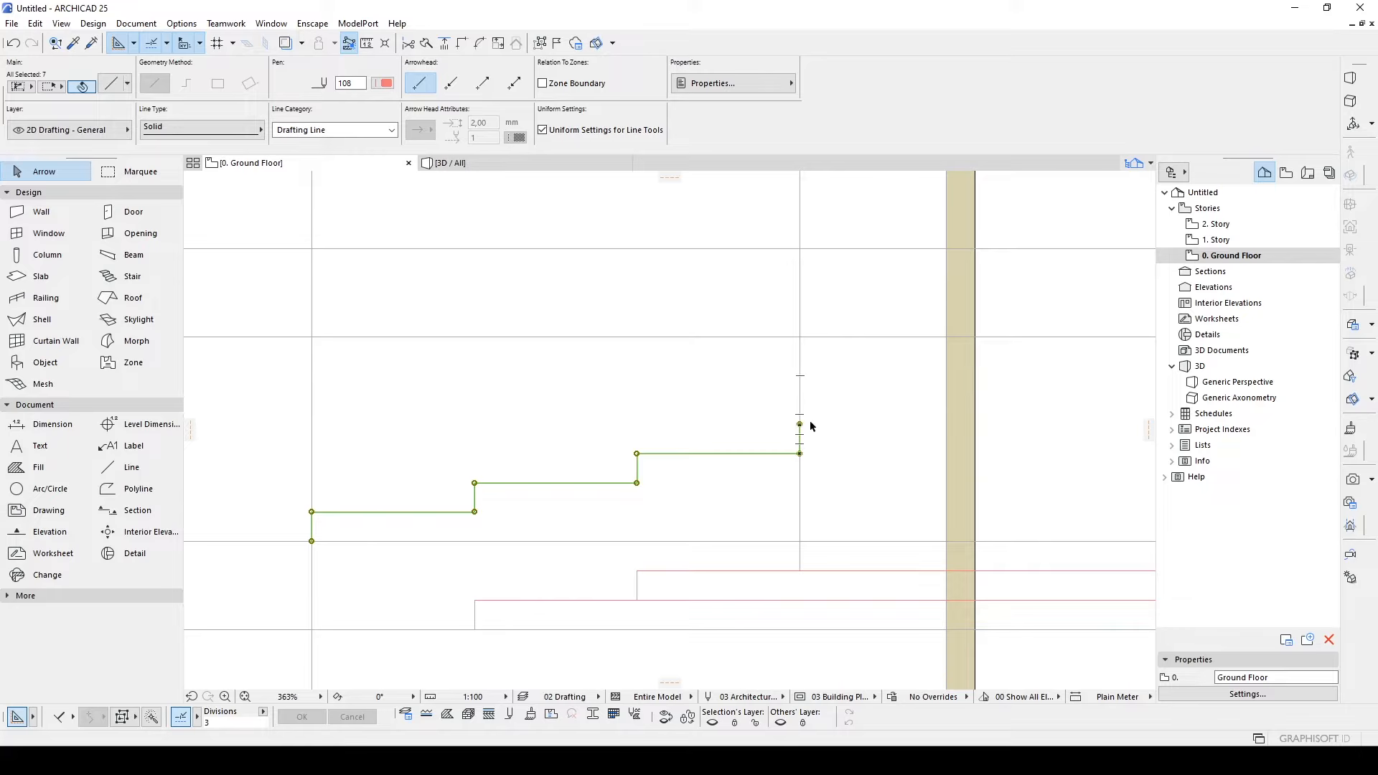
scroll(804, 430, up, 3)
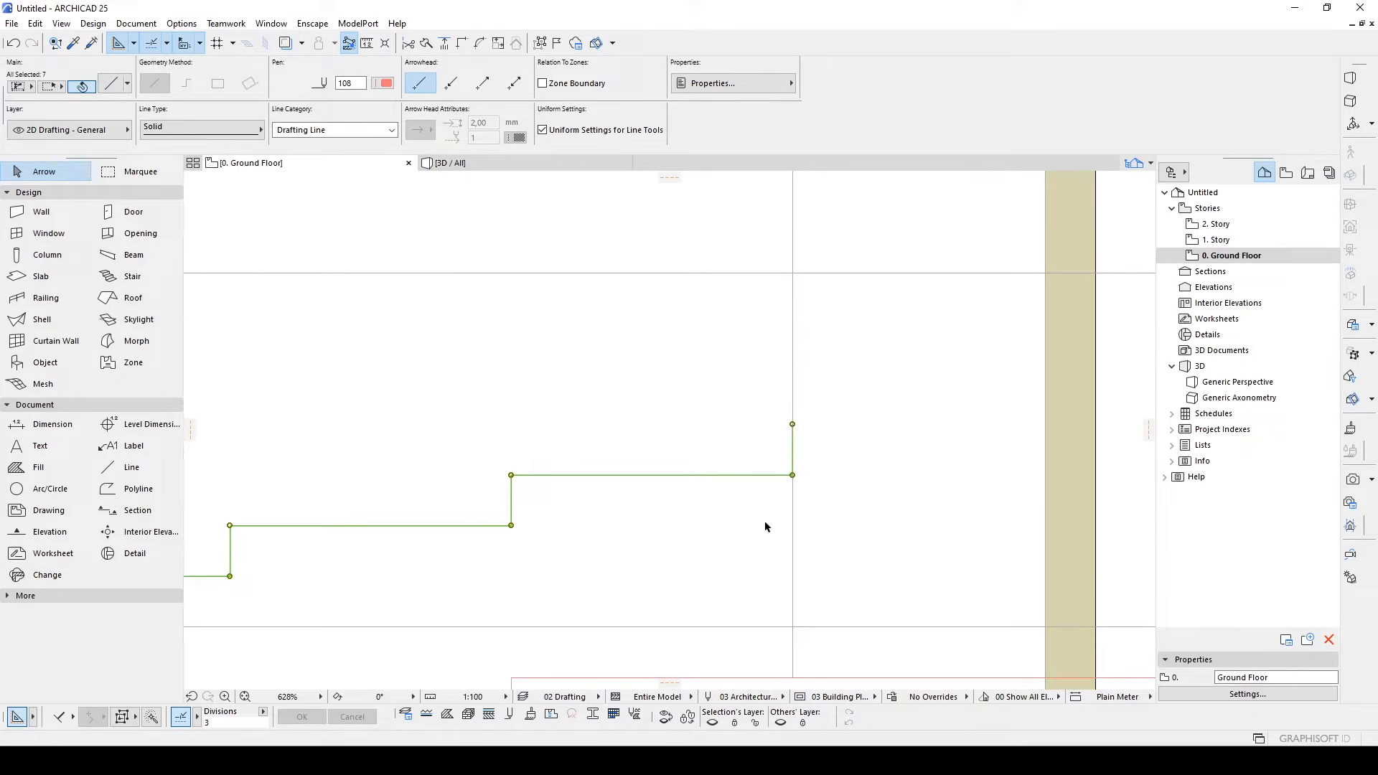
drag(240, 722, 192, 725)
middle_drag(776, 480, 779, 488)
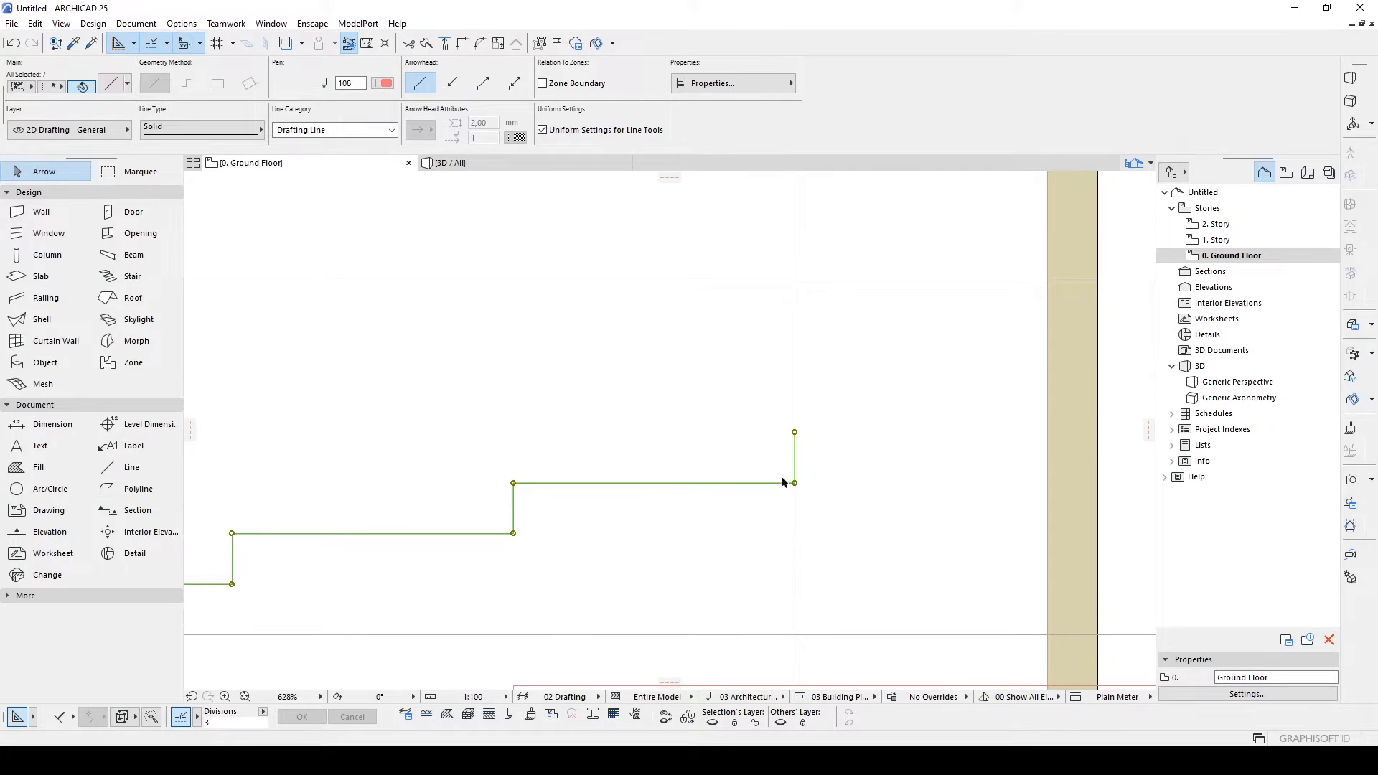
key(ctrl+alt+m)
middle_drag(804, 465, 793, 476)
scroll(789, 473, up, 2)
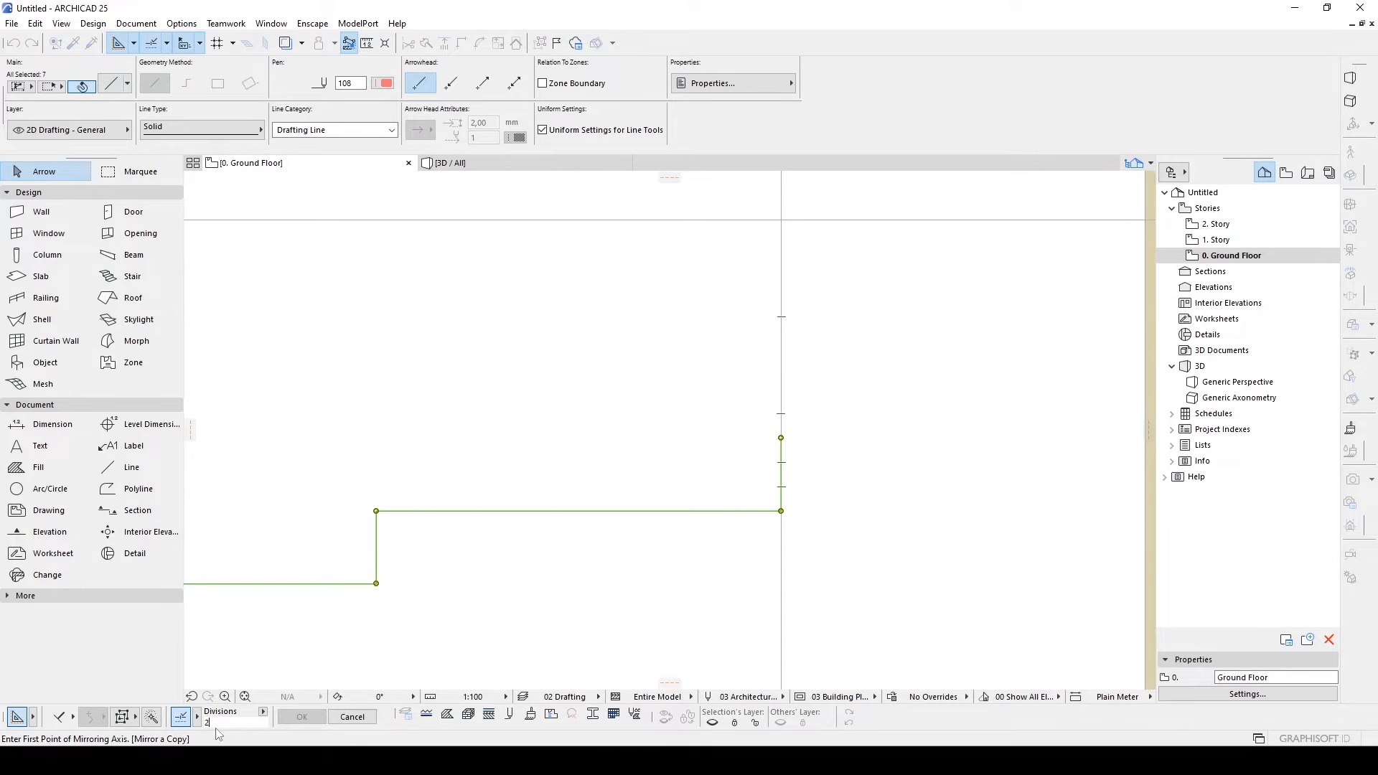
text(3)
click(264, 712)
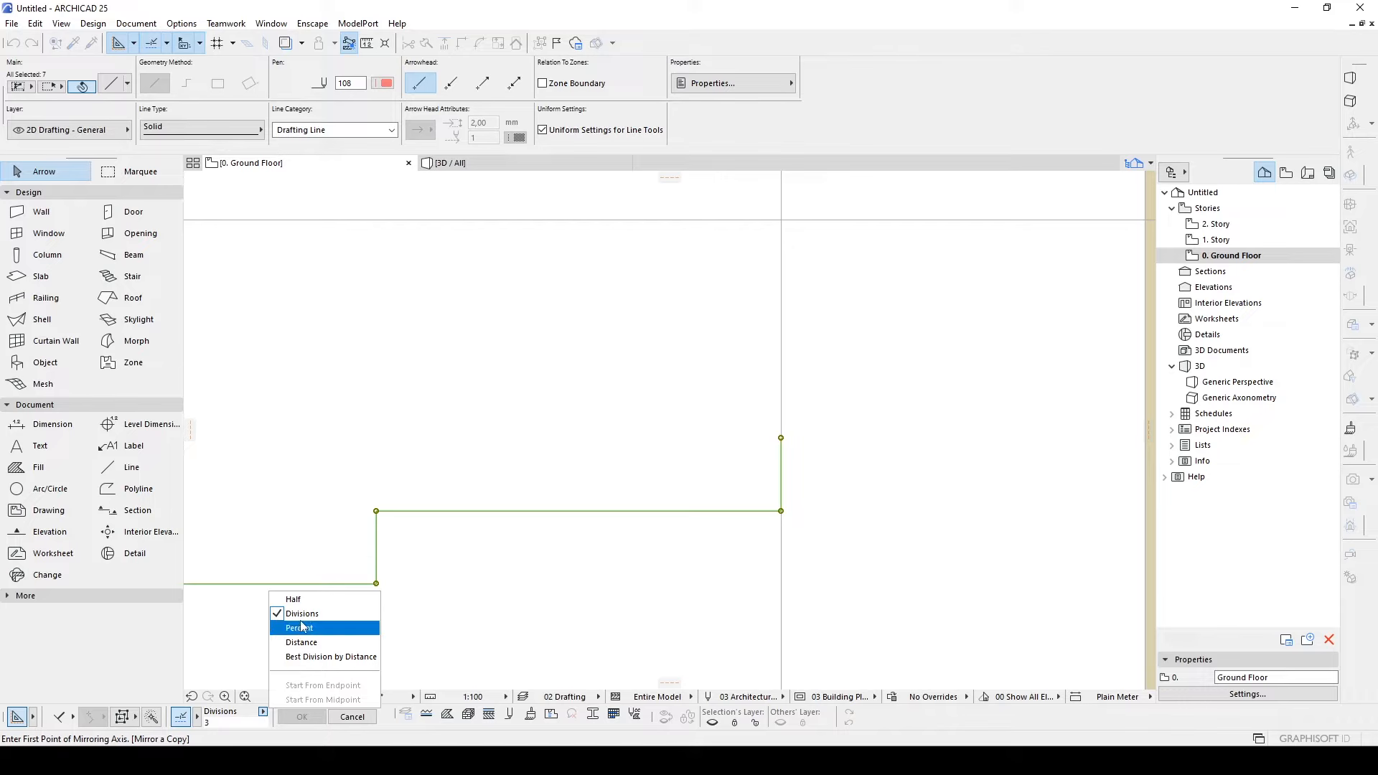
click(292, 602)
- Mirror a copy of the stepped line about a horizontal axis through the midpoint of its last riser
scroll(614, 547, down, 4)
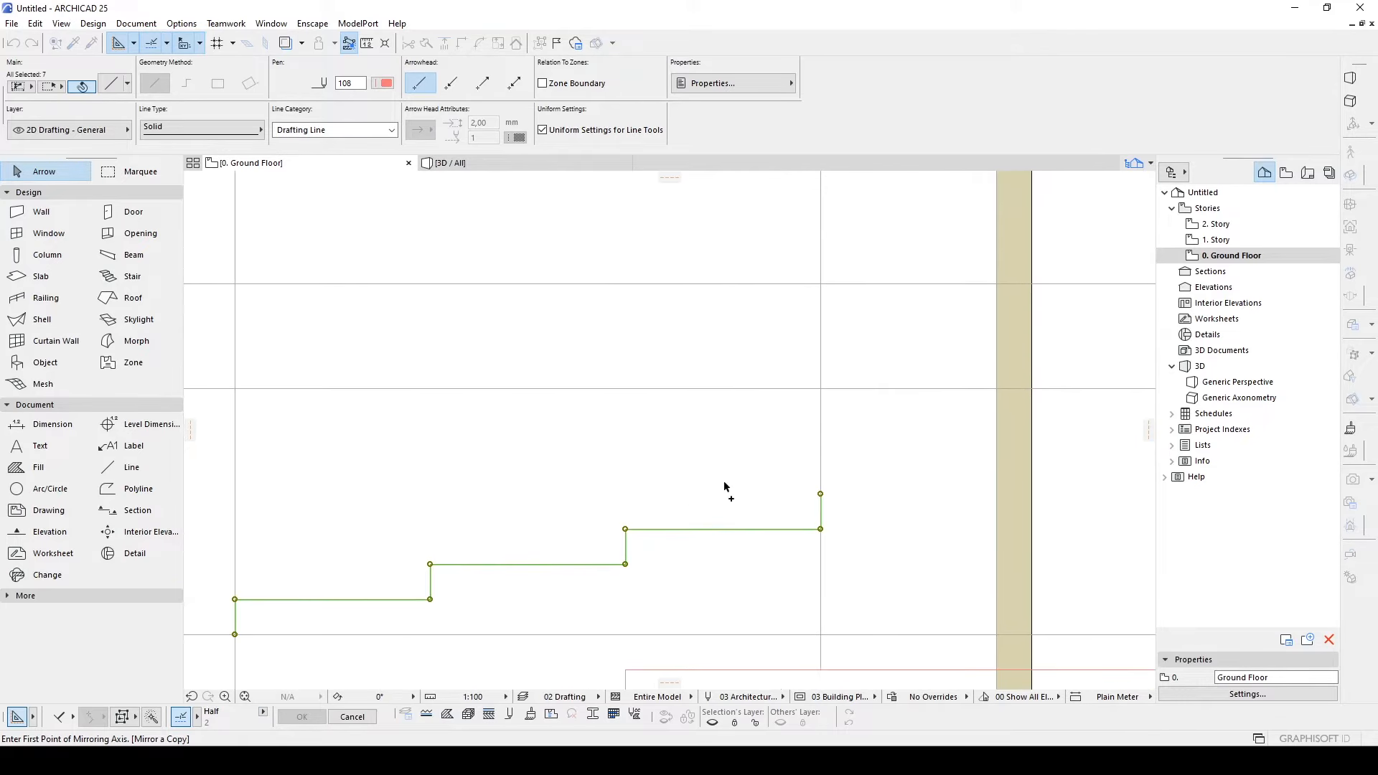
scroll(798, 528, up, 2)
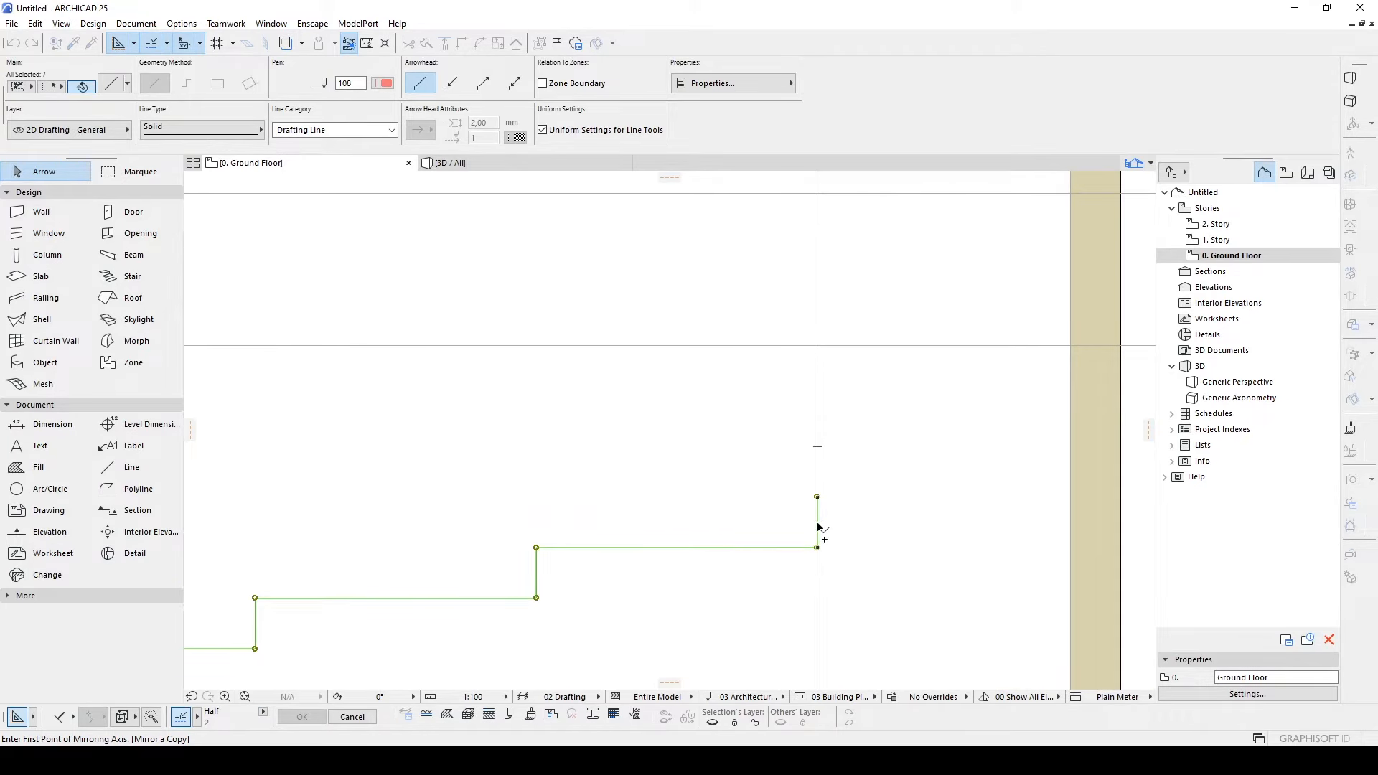
click(817, 522)
click(891, 523)
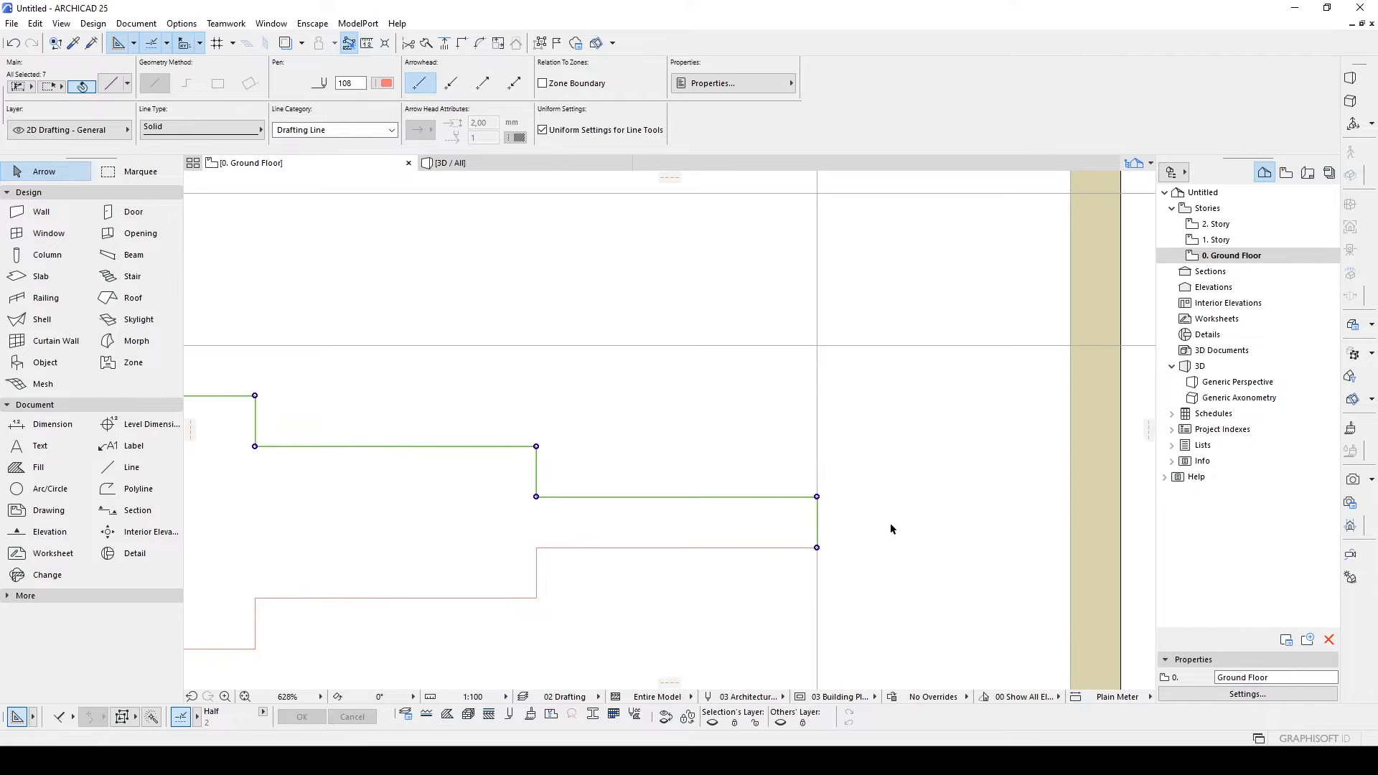
key(Escape)
- Trim the left inner vertical line between the upper and lower stepped lines
scroll(890, 523, down, 3)
middle_drag(473, 514, 582, 431)
ctrl+click(601, 395)
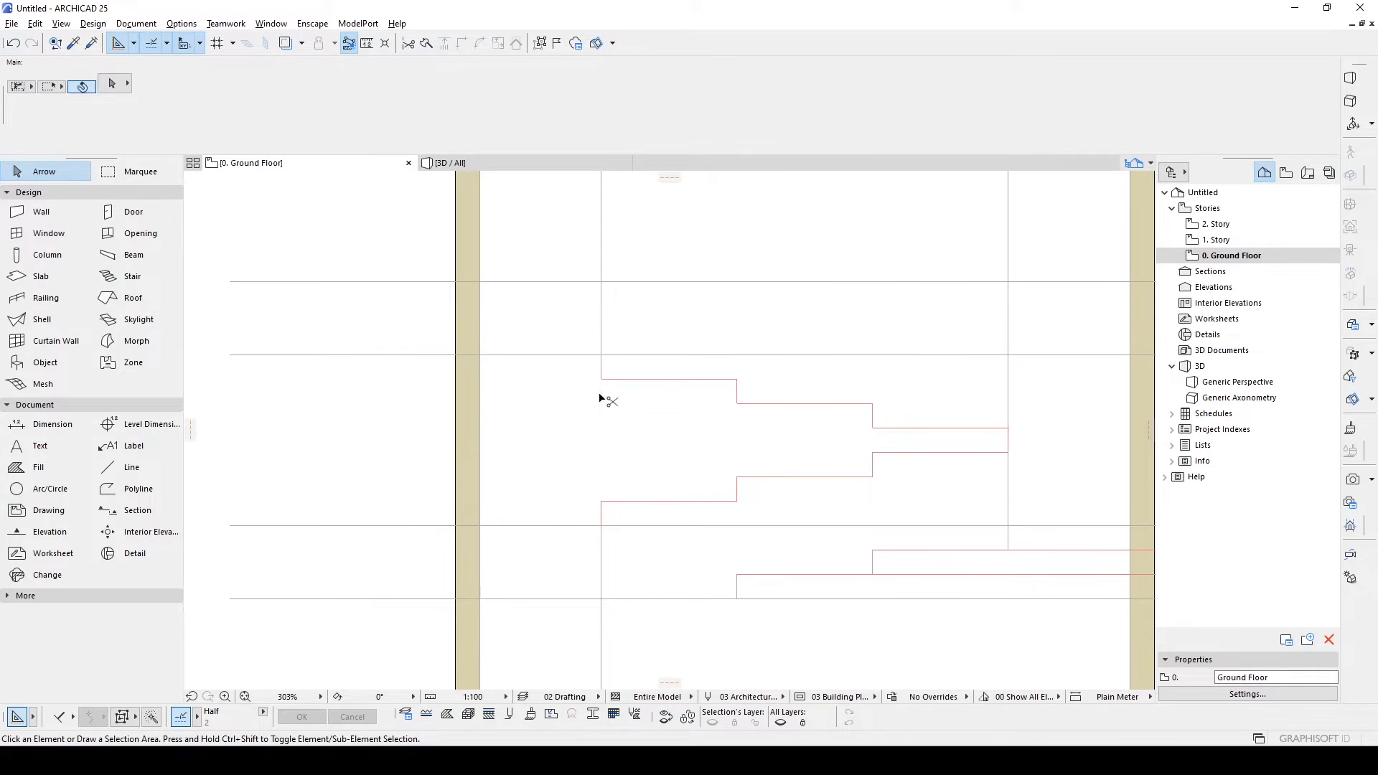
- Draw horizontal lines from the two lower inner corners of the upper stepped line to the left wall's inner face
key(w)
click(737, 403)
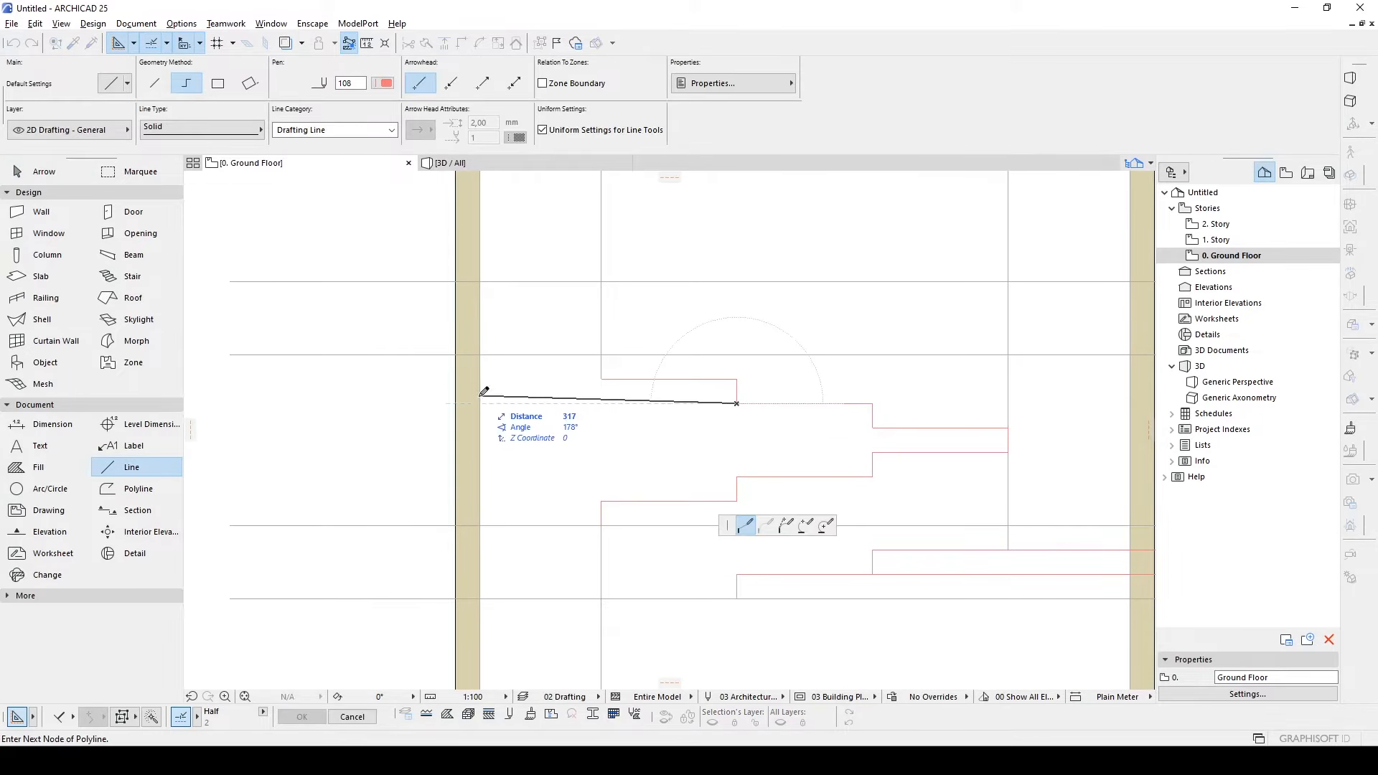
click(480, 404)
click(872, 428)
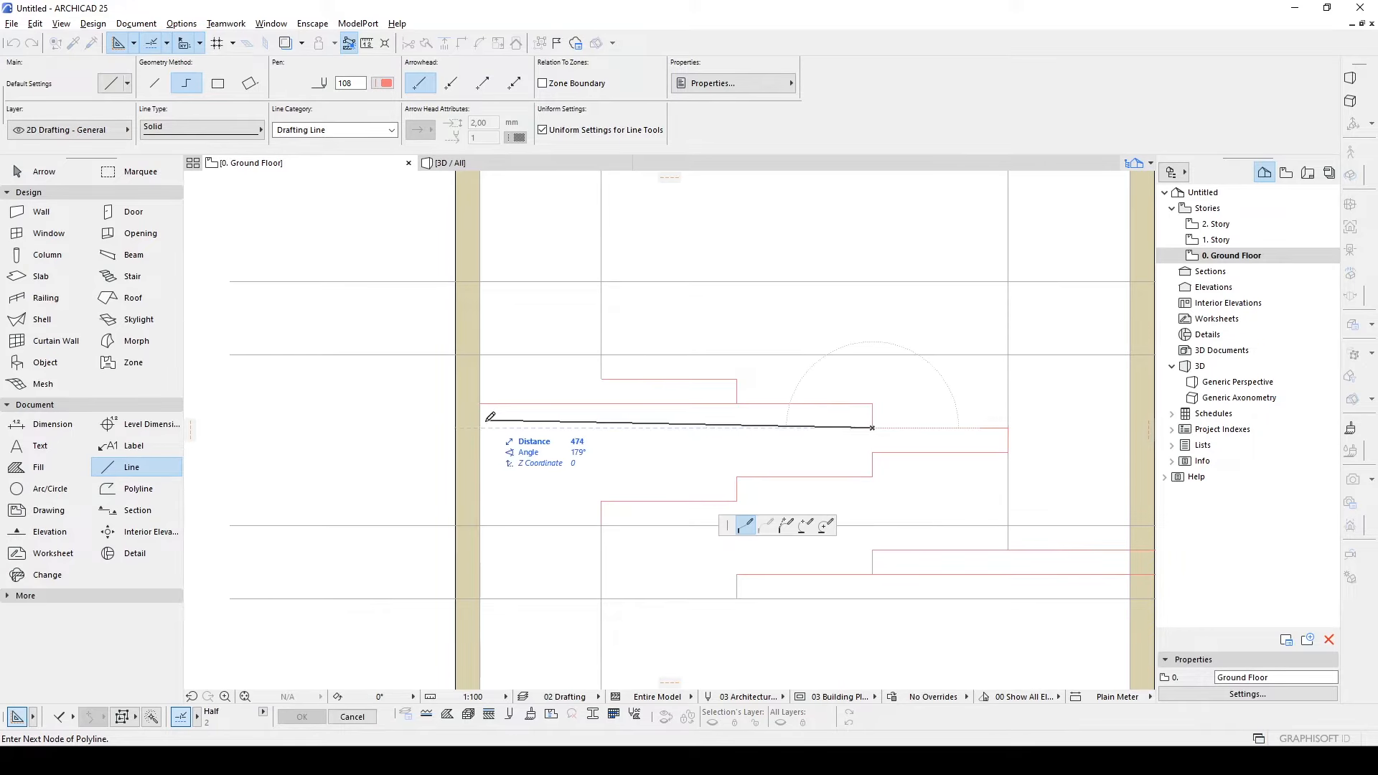
click(480, 428)
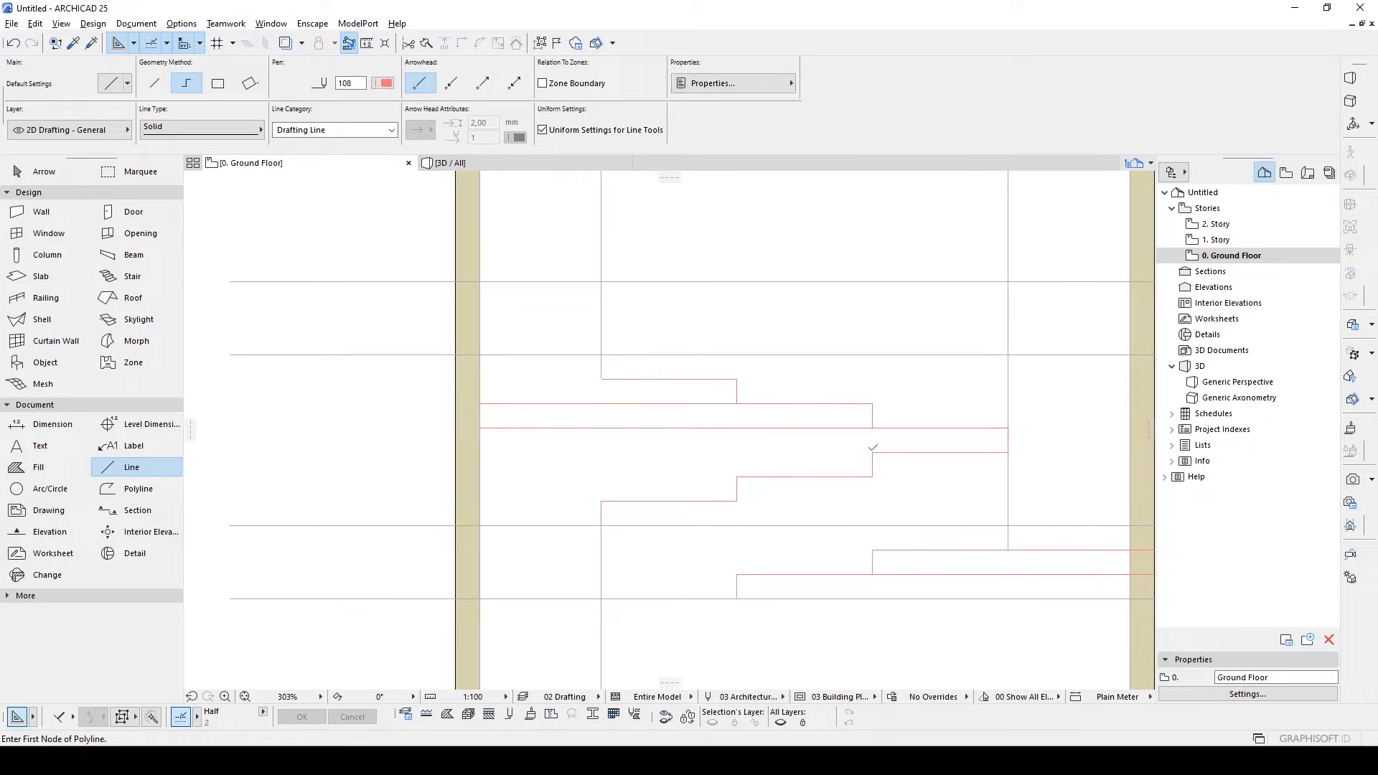
- Draw three horizontal lines from the lower stepped line's corners to the left wall, finishing with the lowest tread's level
click(872, 452)
click(480, 452)
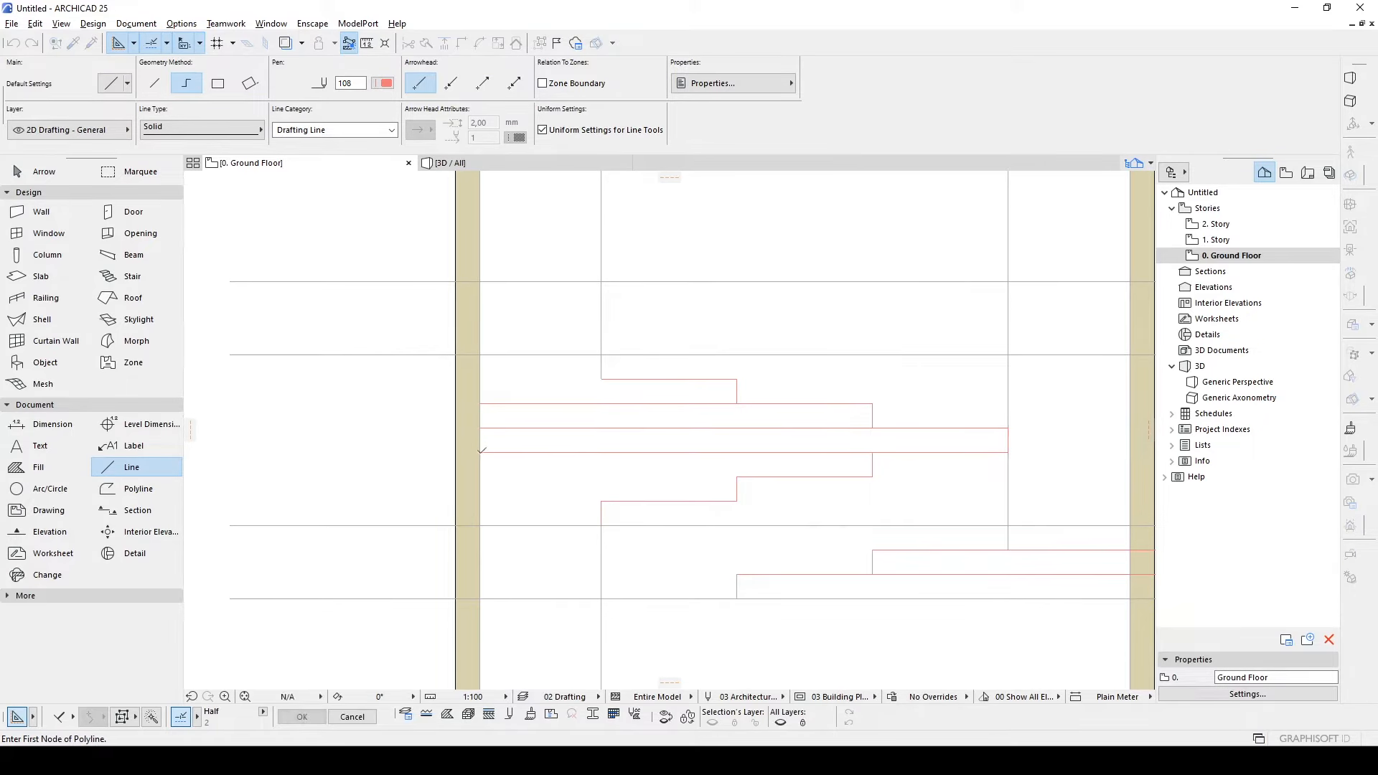
click(737, 476)
click(485, 476)
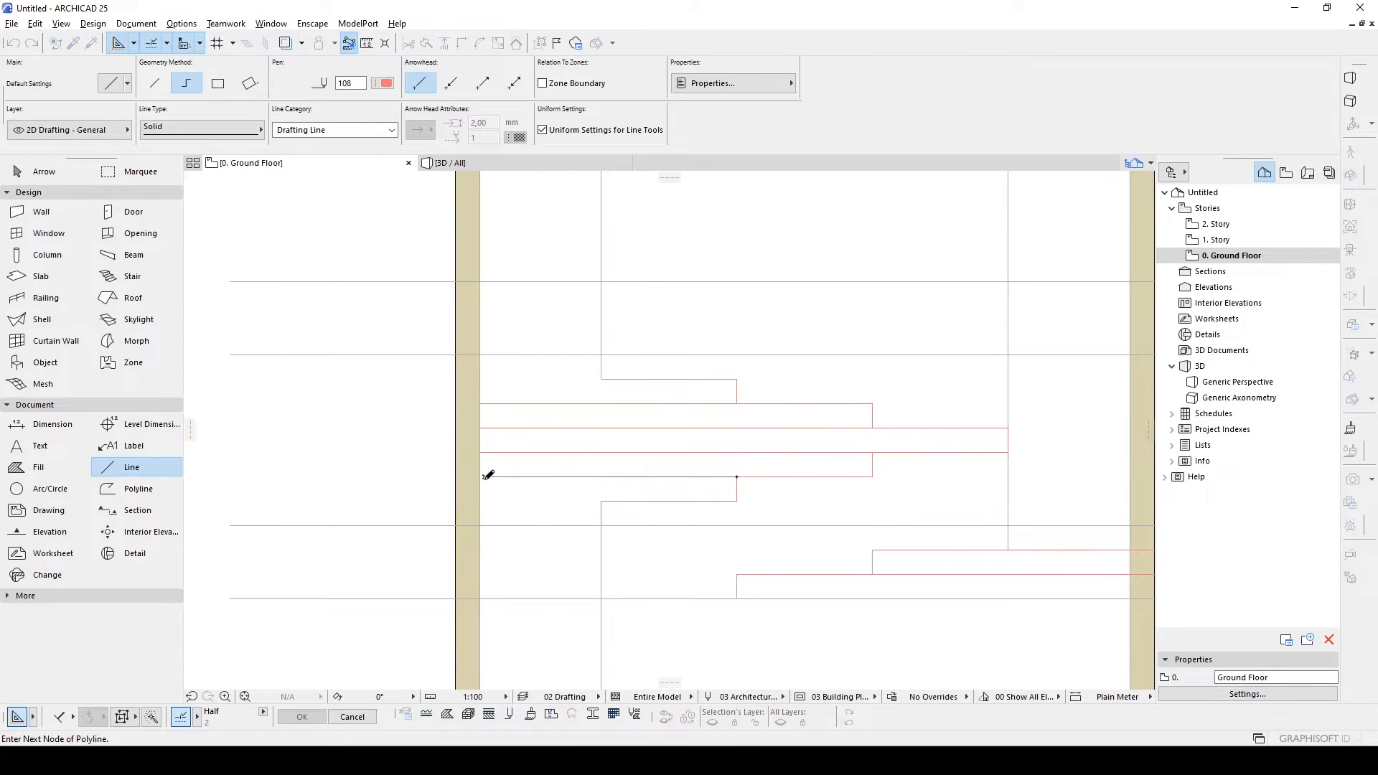
click(737, 501)
click(480, 500)
key(Escape)
- Extend the short fourth horizontal line so it meets the left wall's inner face
click(501, 478)
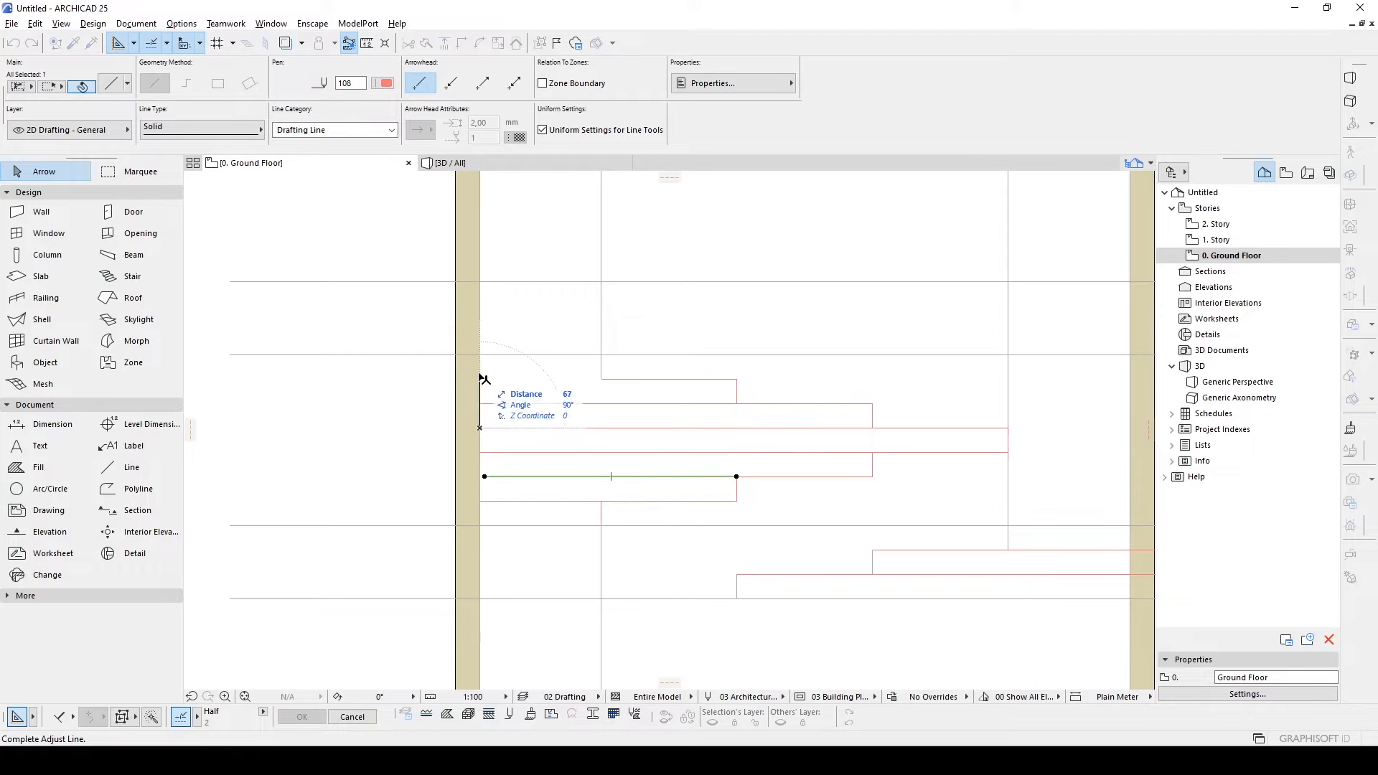
scroll(495, 394, down, 2)
scroll(600, 400, up, 1)
- Suspend grouping and extend the topmost horizontal segment of the upper stepped line to the left wall's inner face
click(569, 384)
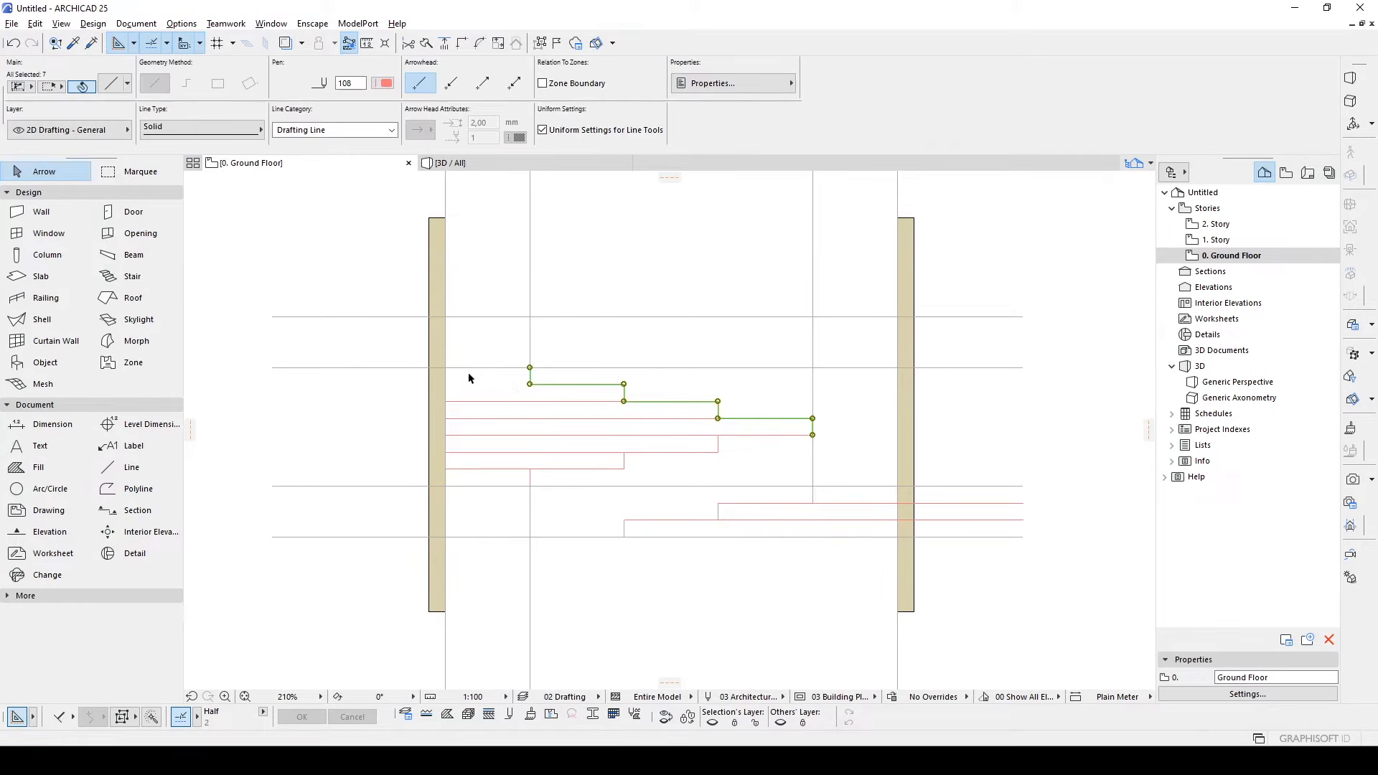
key(Escape)
click(540, 43)
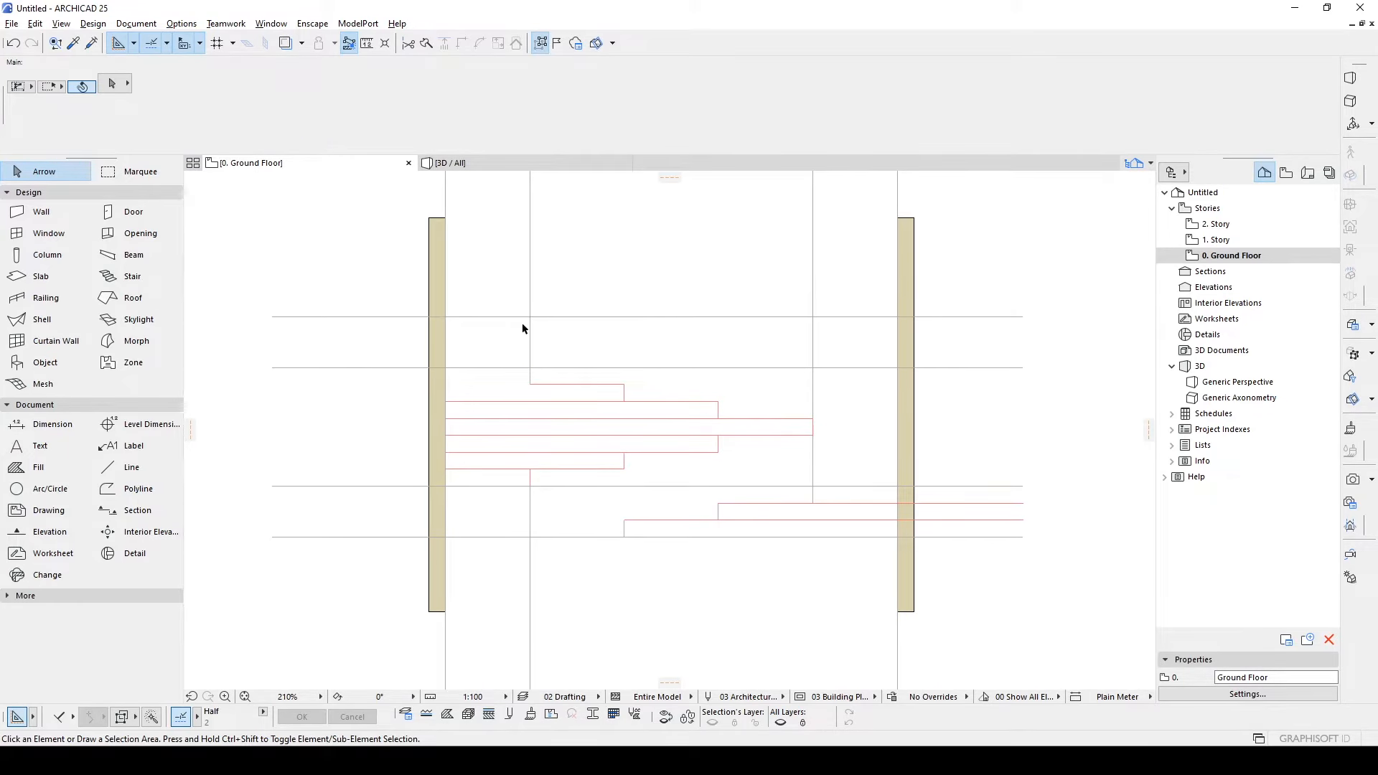
scroll(524, 326, up, 2)
middle_drag(543, 395, 652, 403)
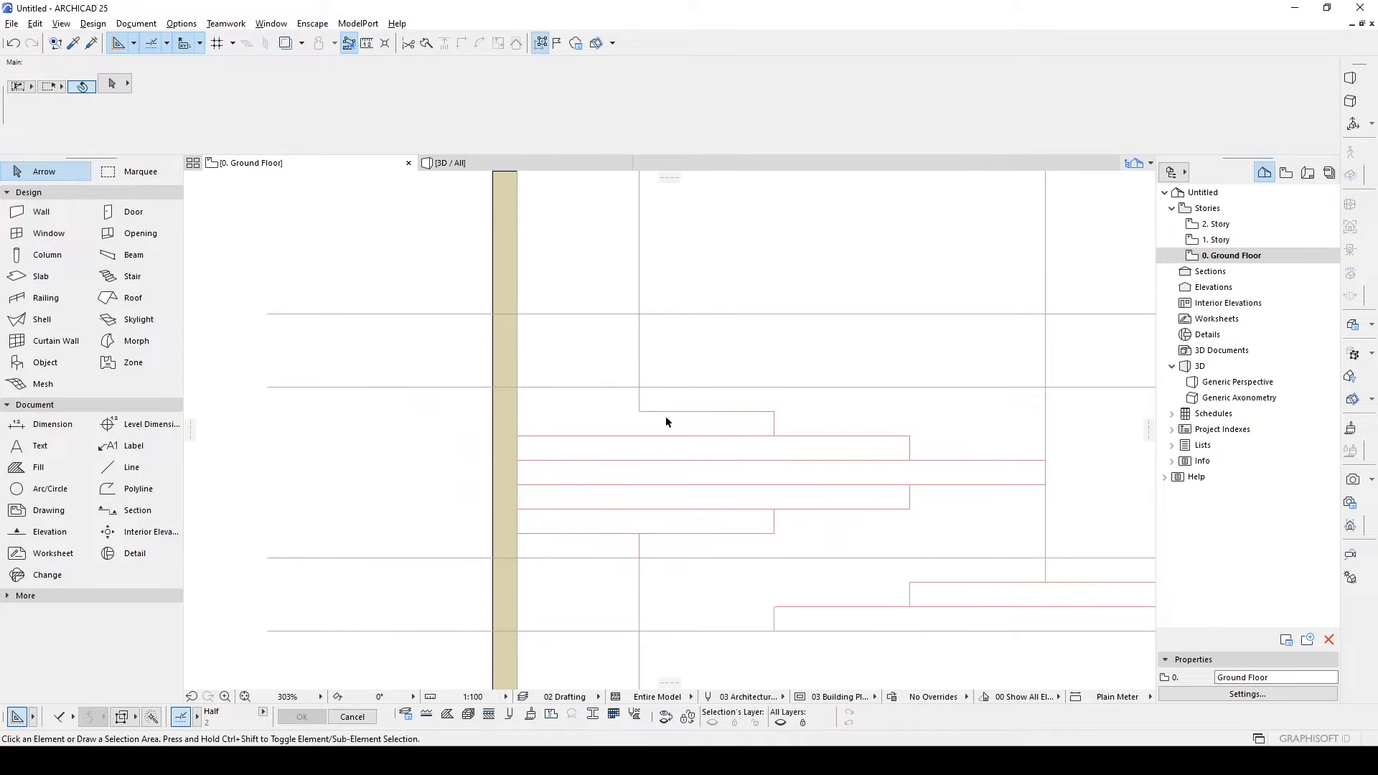
click(653, 414)
click(638, 412)
click(526, 409)
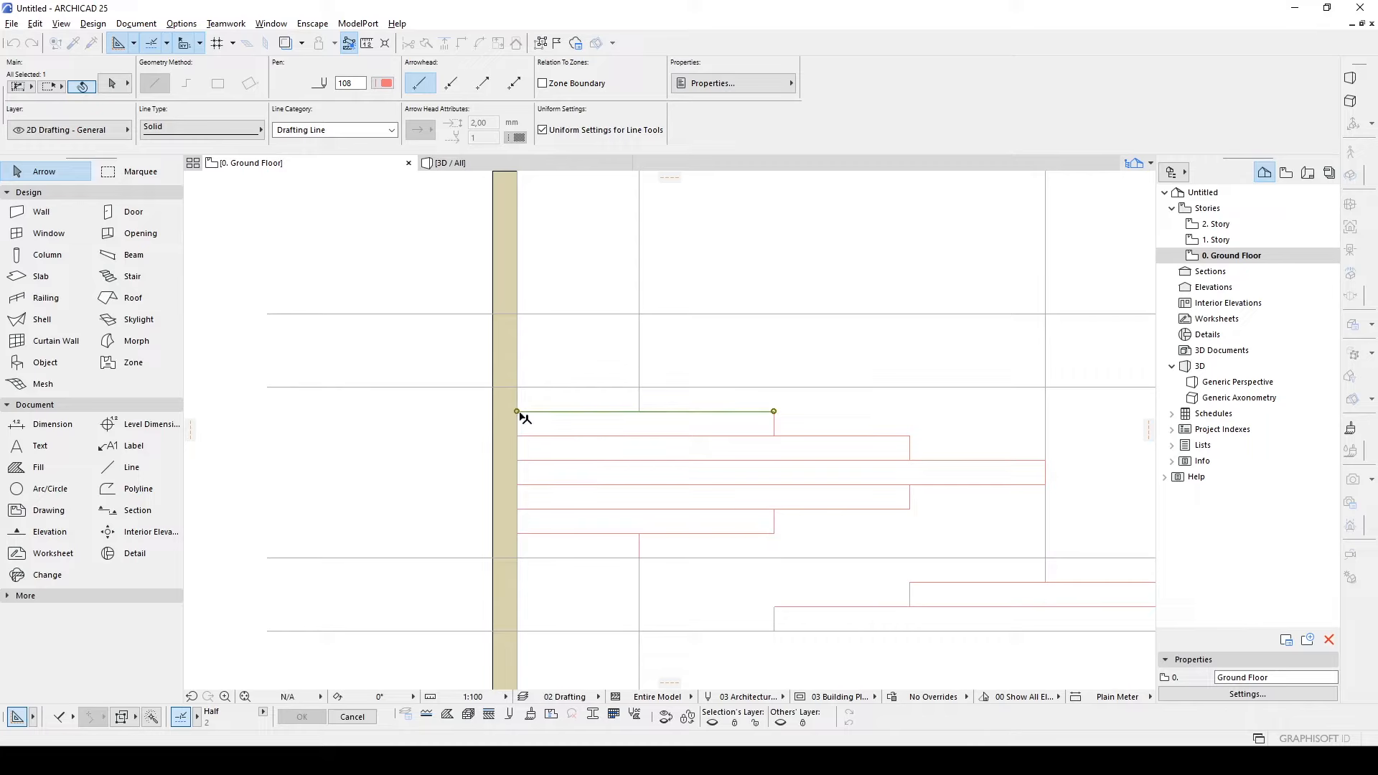
scroll(554, 400, down, 4)
key(Escape)
scroll(667, 418, up, 3)
middle_drag(798, 427, 646, 422)
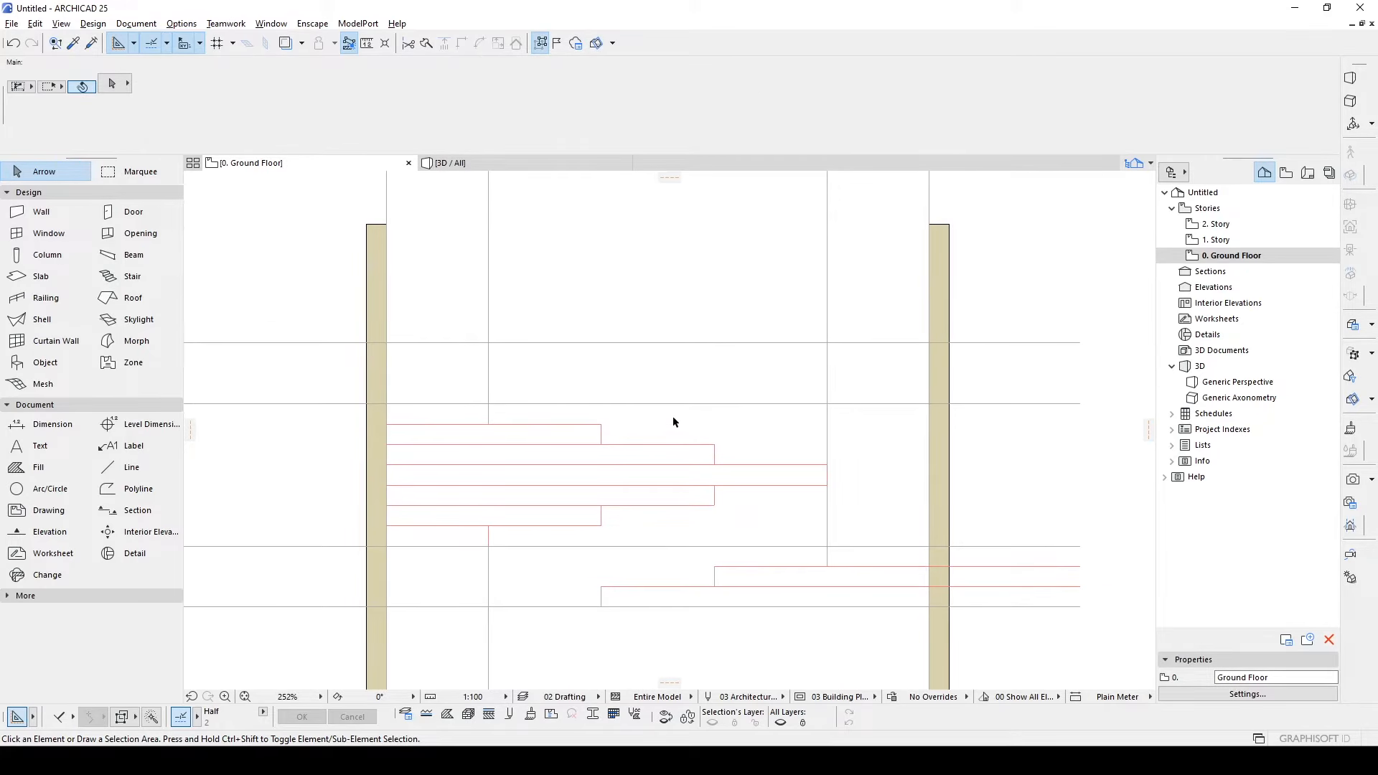
scroll(719, 423, down, 2)
scroll(717, 567, up, 4)
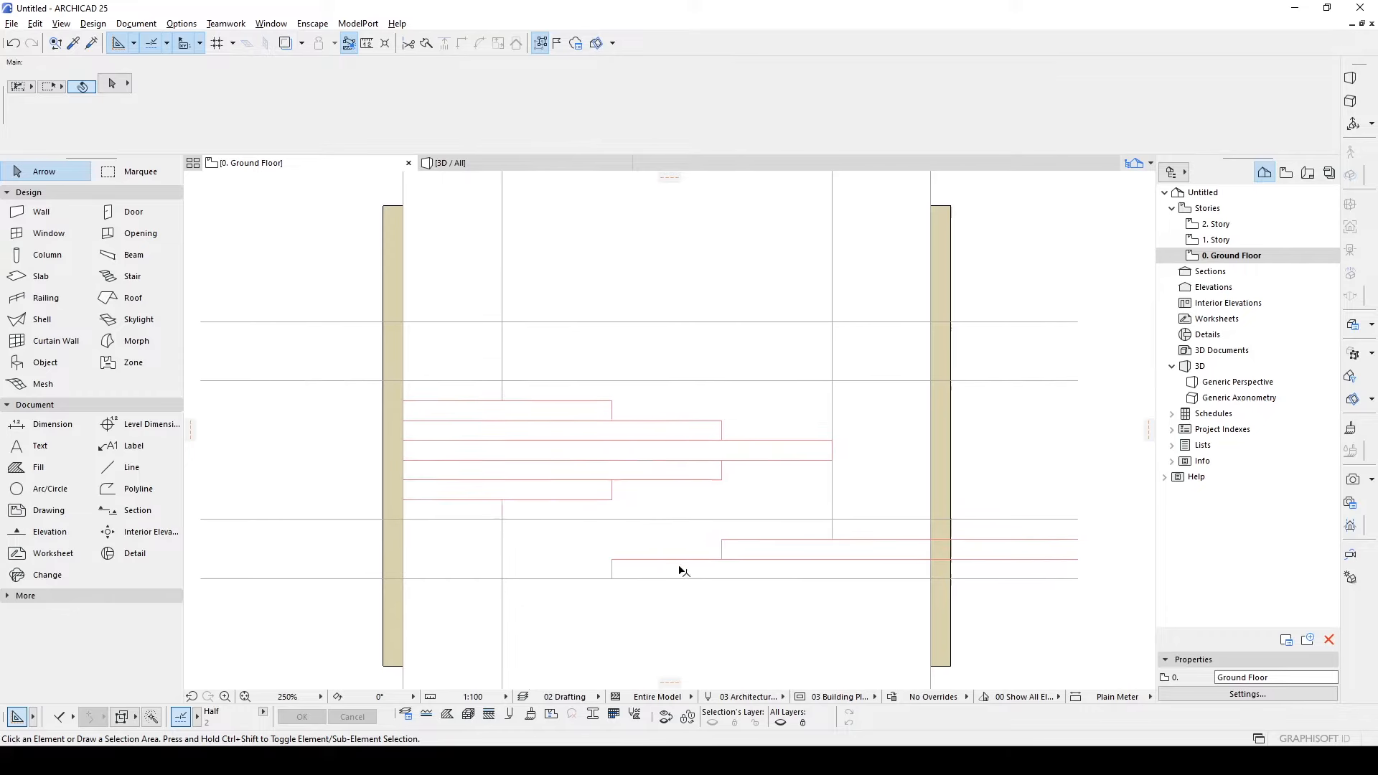
- Mirror a copy of the lower stepped outline by the right wall, with its vertical line, about the horizontal axis through the plan's centre
drag(561, 494, 1026, 611)
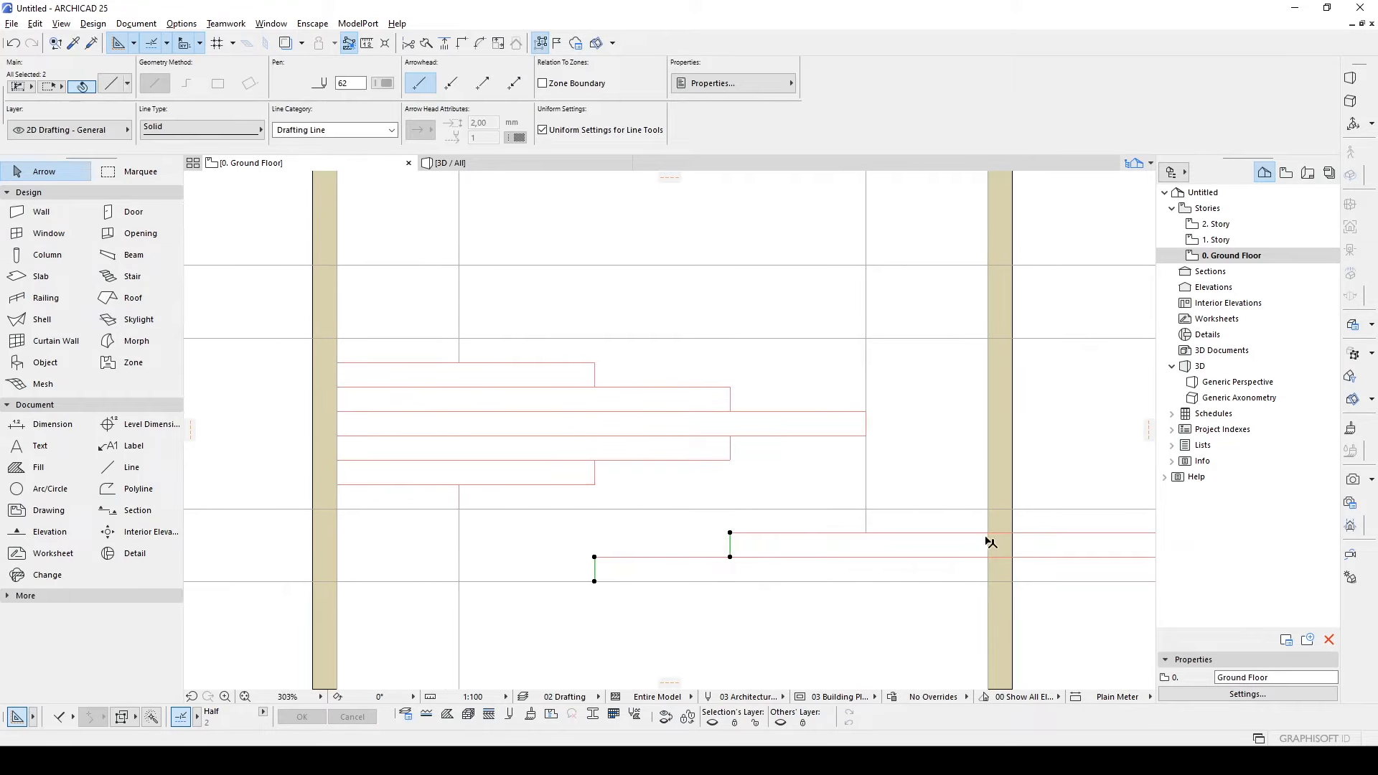
scroll(987, 541, down, 2)
scroll(857, 563, up, 4)
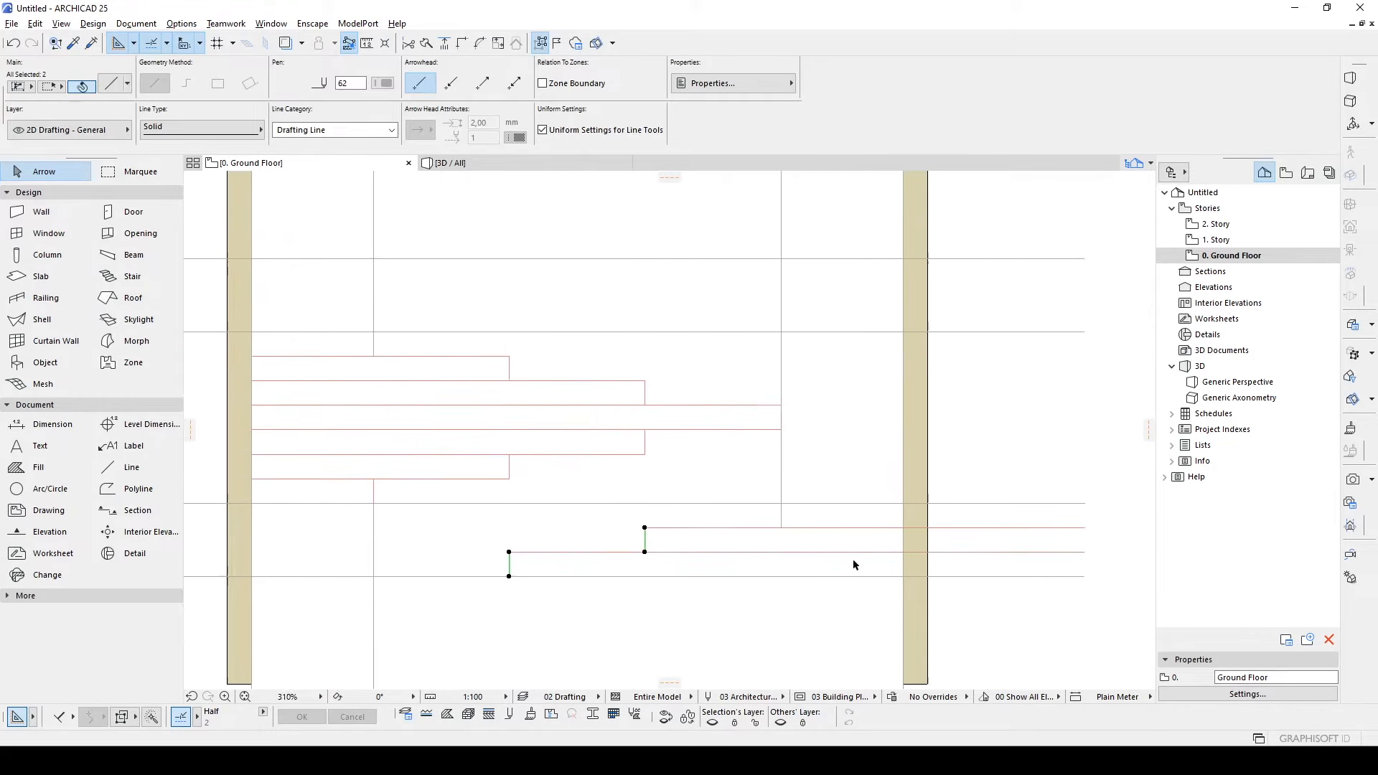
drag(865, 563, 821, 506)
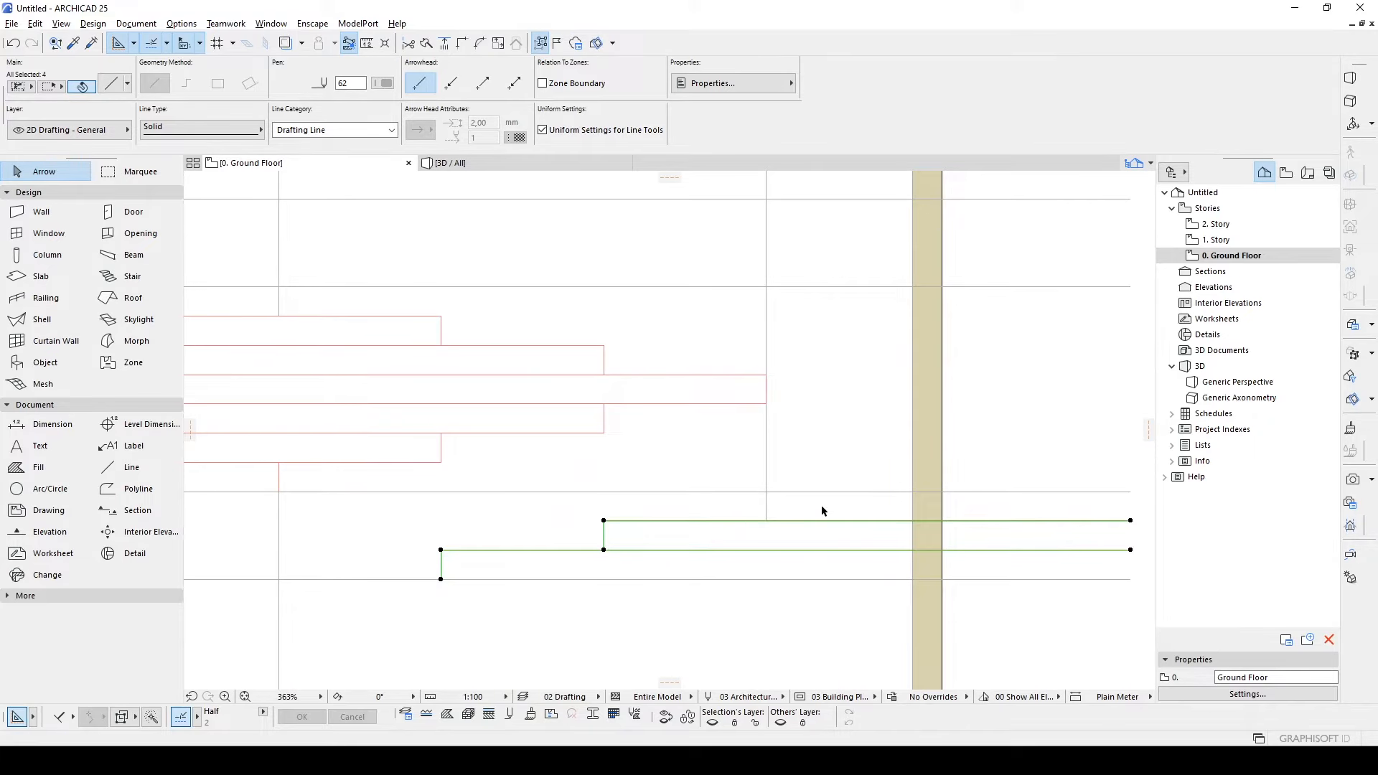
shift+click(766, 511)
scroll(521, 569, down, 3)
scroll(671, 477, up, 2)
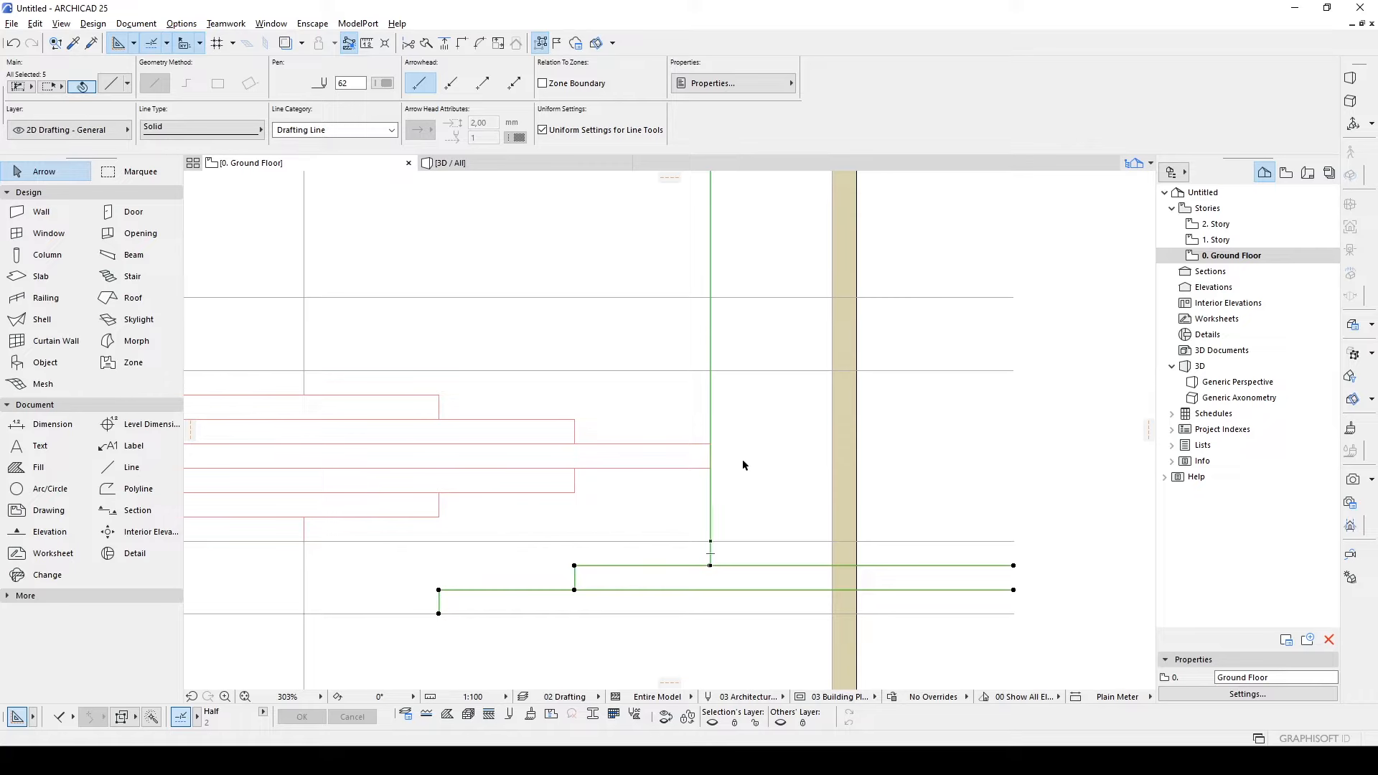
key(ctrl+shift+m)
click(710, 456)
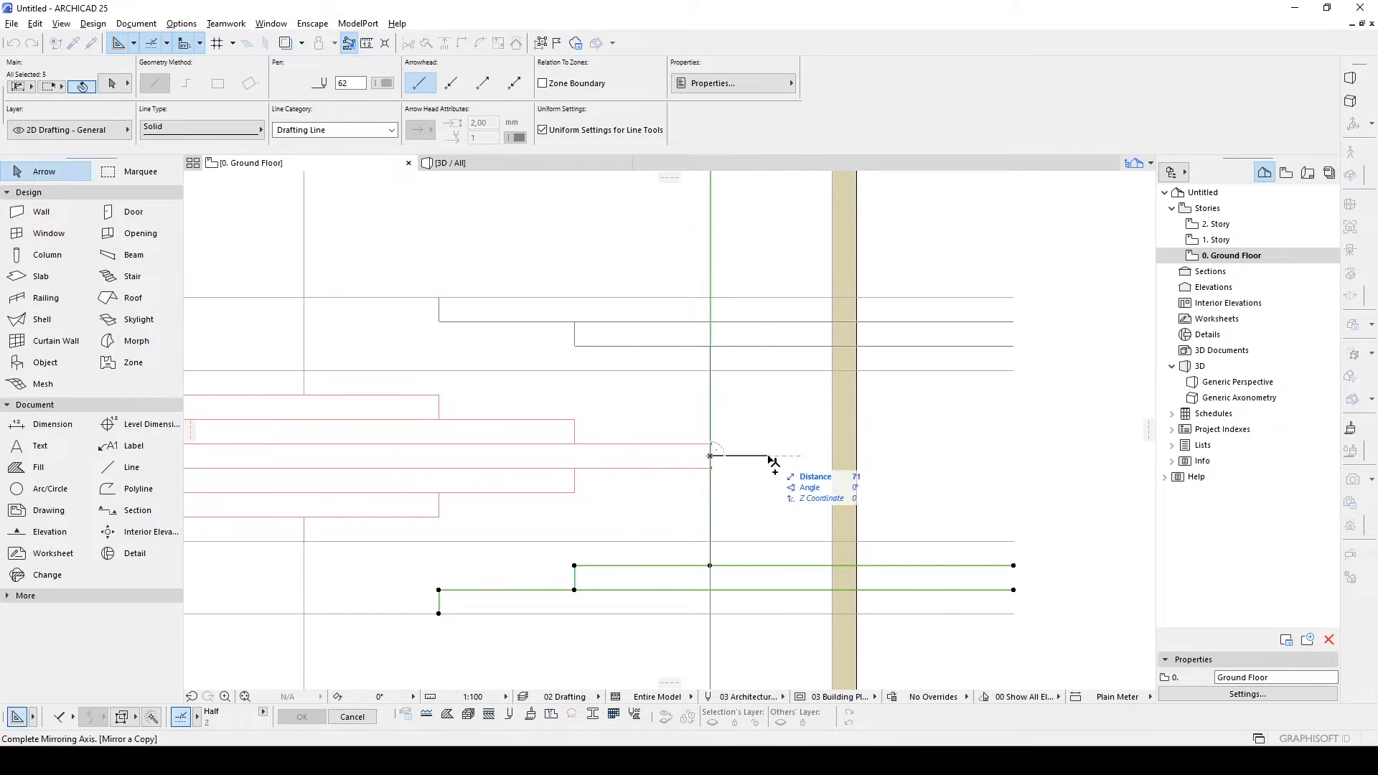
click(768, 455)
scroll(757, 444, down, 2)
click(747, 437)
scroll(754, 436, down, 1)
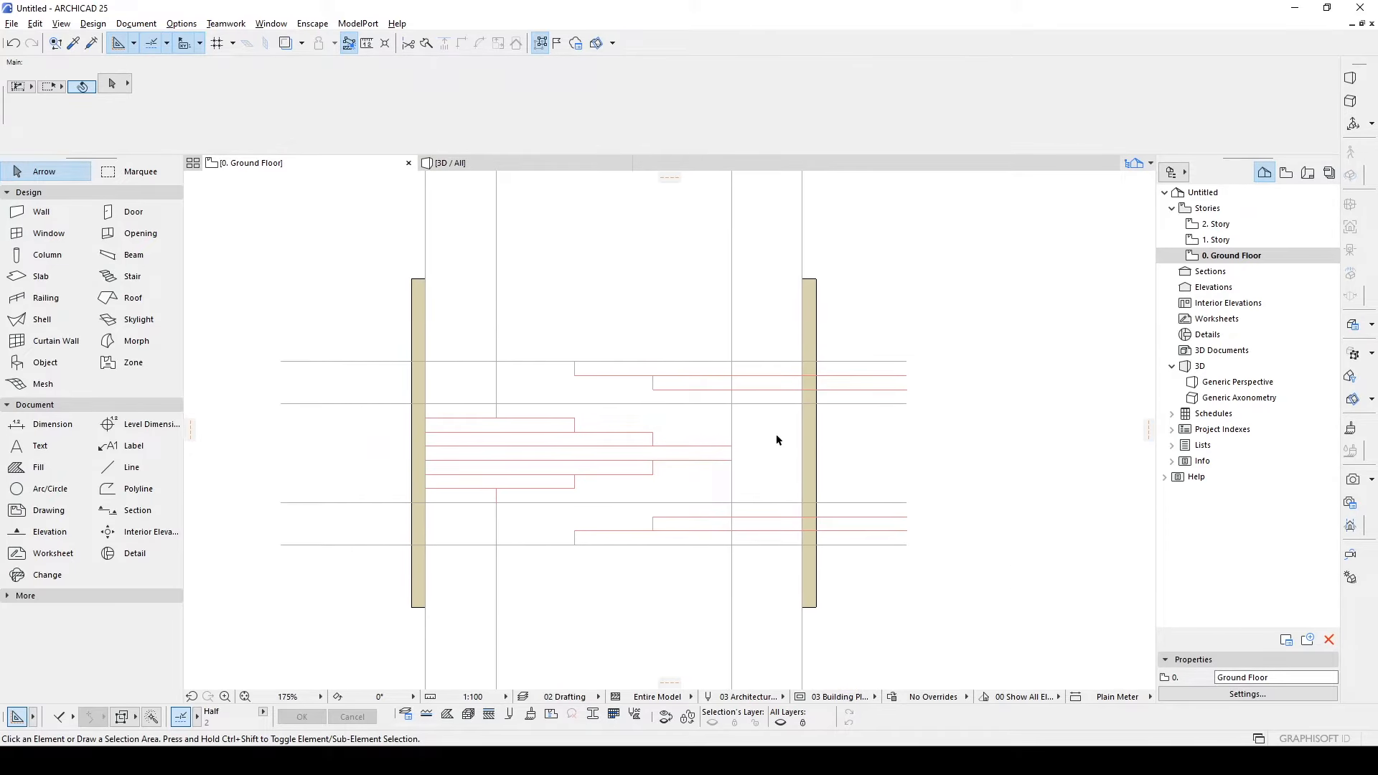
- Trim the overhanging ends of the horizontal lines beyond the outer faces of the left and right walls
middle_drag(674, 495, 757, 486)
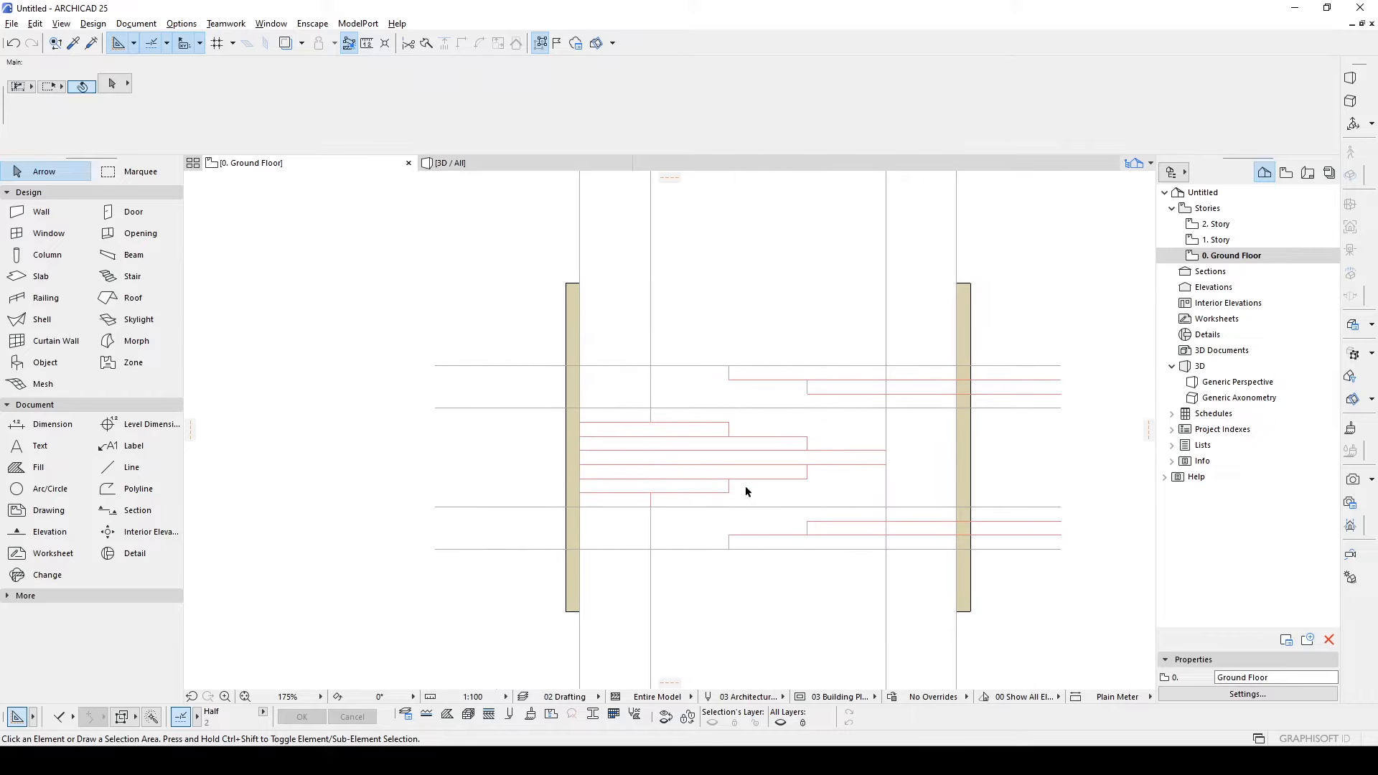
ctrl+click(516, 551)
ctrl+click(516, 508)
ctrl+click(528, 407)
ctrl+click(526, 365)
ctrl+click(991, 549)
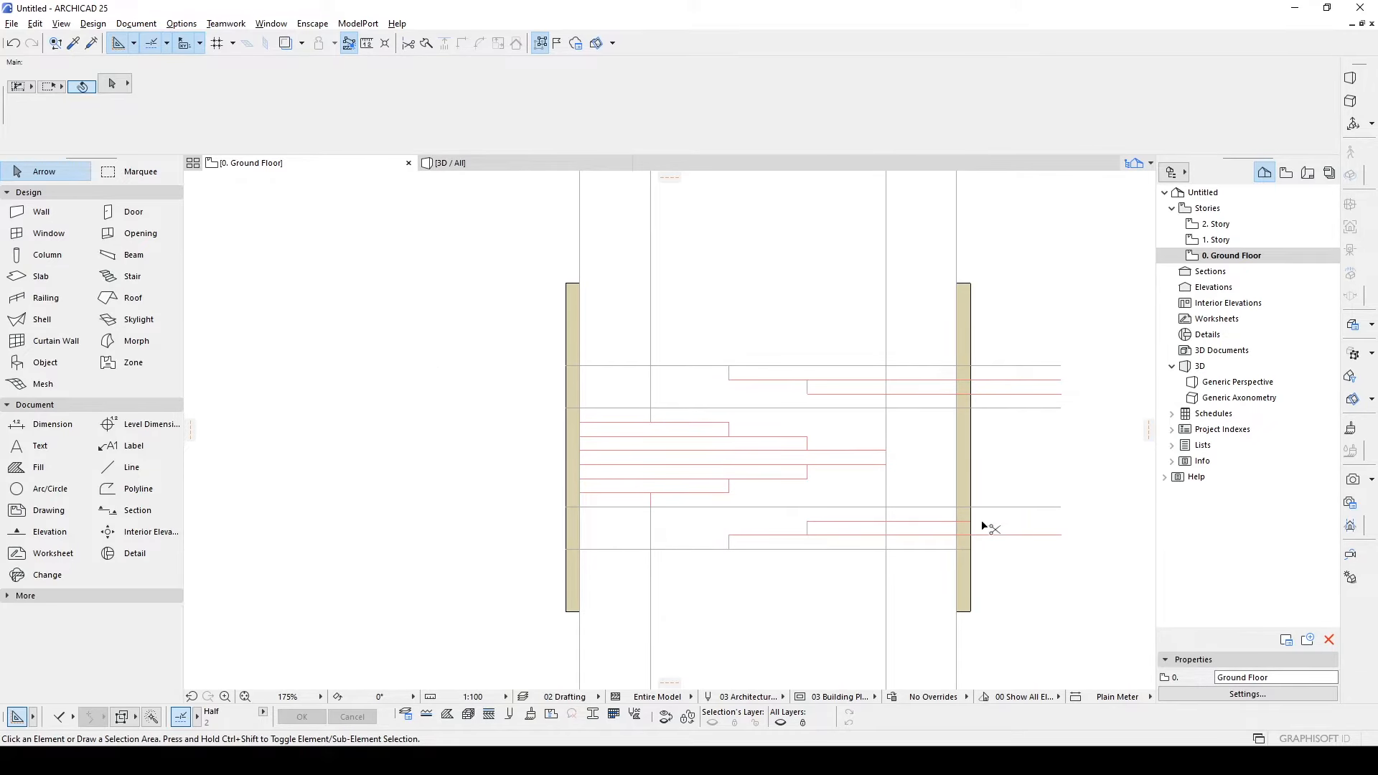
ctrl+click(989, 507)
ctrl+click(991, 393)
scroll(771, 506, up, 3)
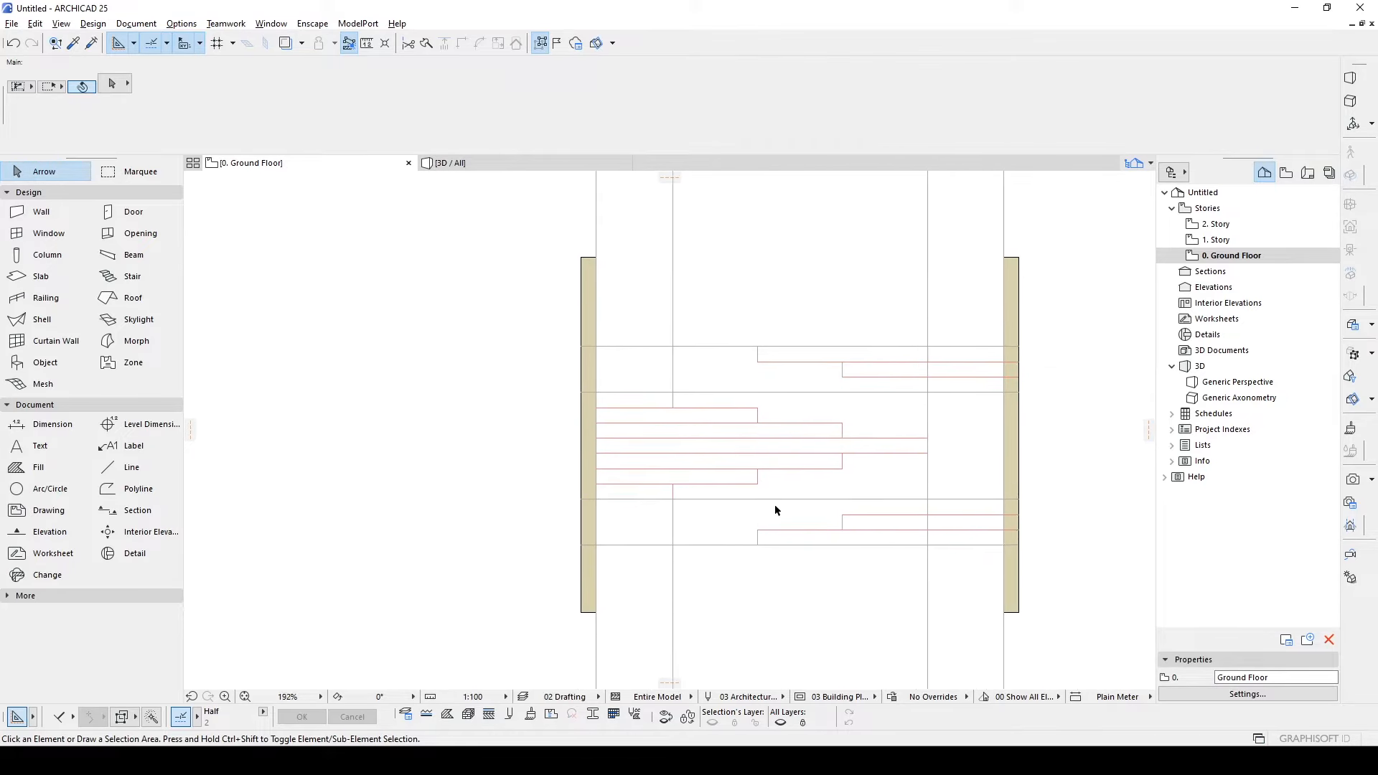
- Trim the middle portions of the two inner horizontal guide lines between the two inner vertical lines
ctrl+click(777, 497)
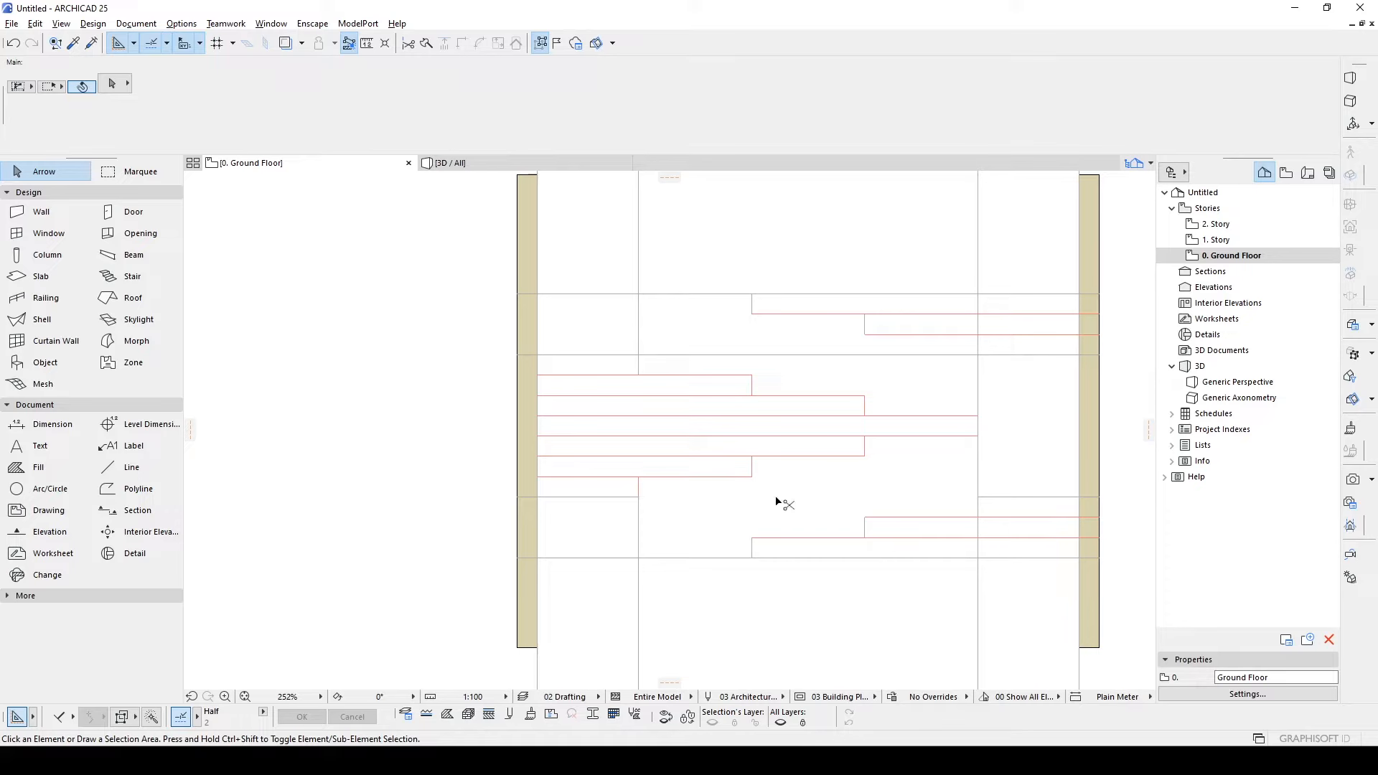
ctrl+click(805, 355)
scroll(604, 556, up, 1)
- Trim the inner vertical lines to the stepped outlines and remove the outermost horizontals' segments between the left wall and the left vertical
middle_drag(1041, 460, 808, 504)
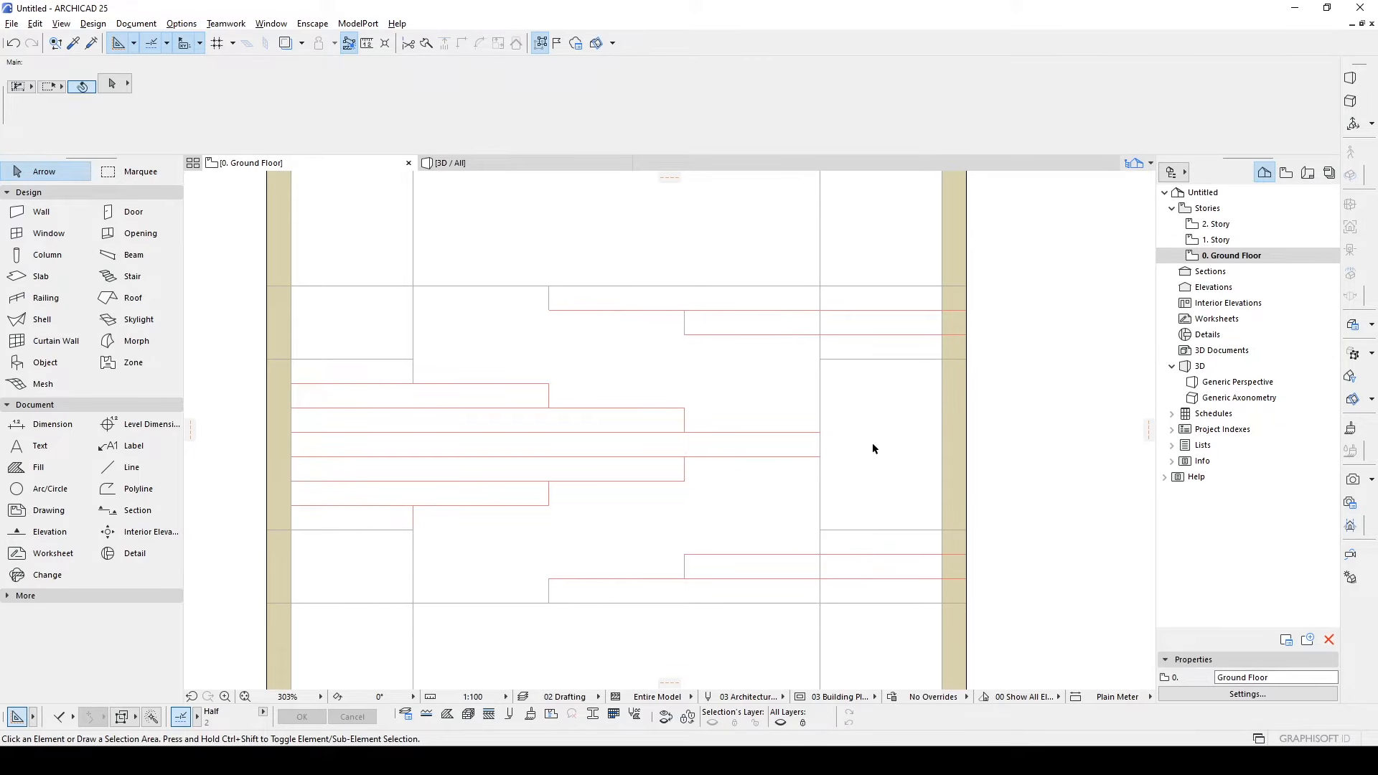
mouse_move(831, 397)
middle_down()
mouse_move(931, 444)
mouse_move(972, 486)
middle_up()
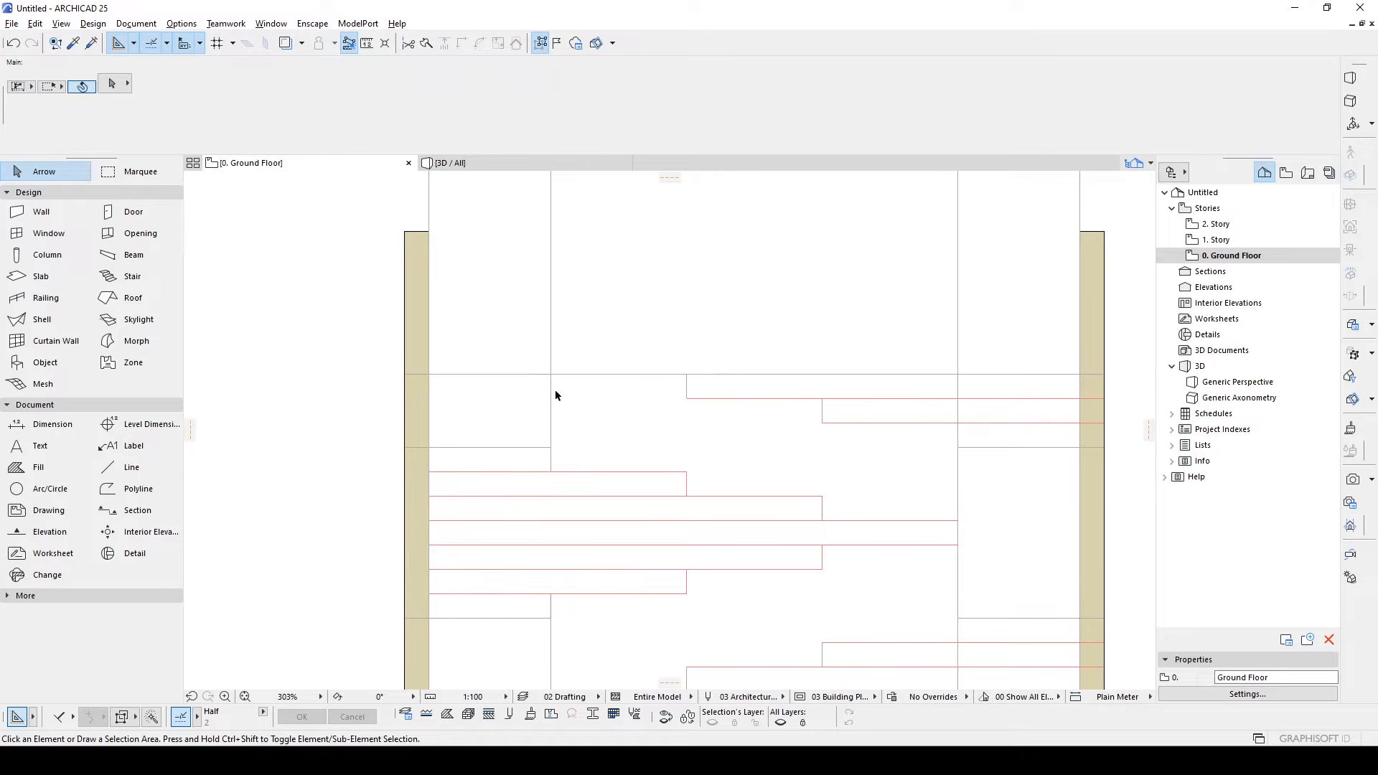
scroll(554, 389, down, 3)
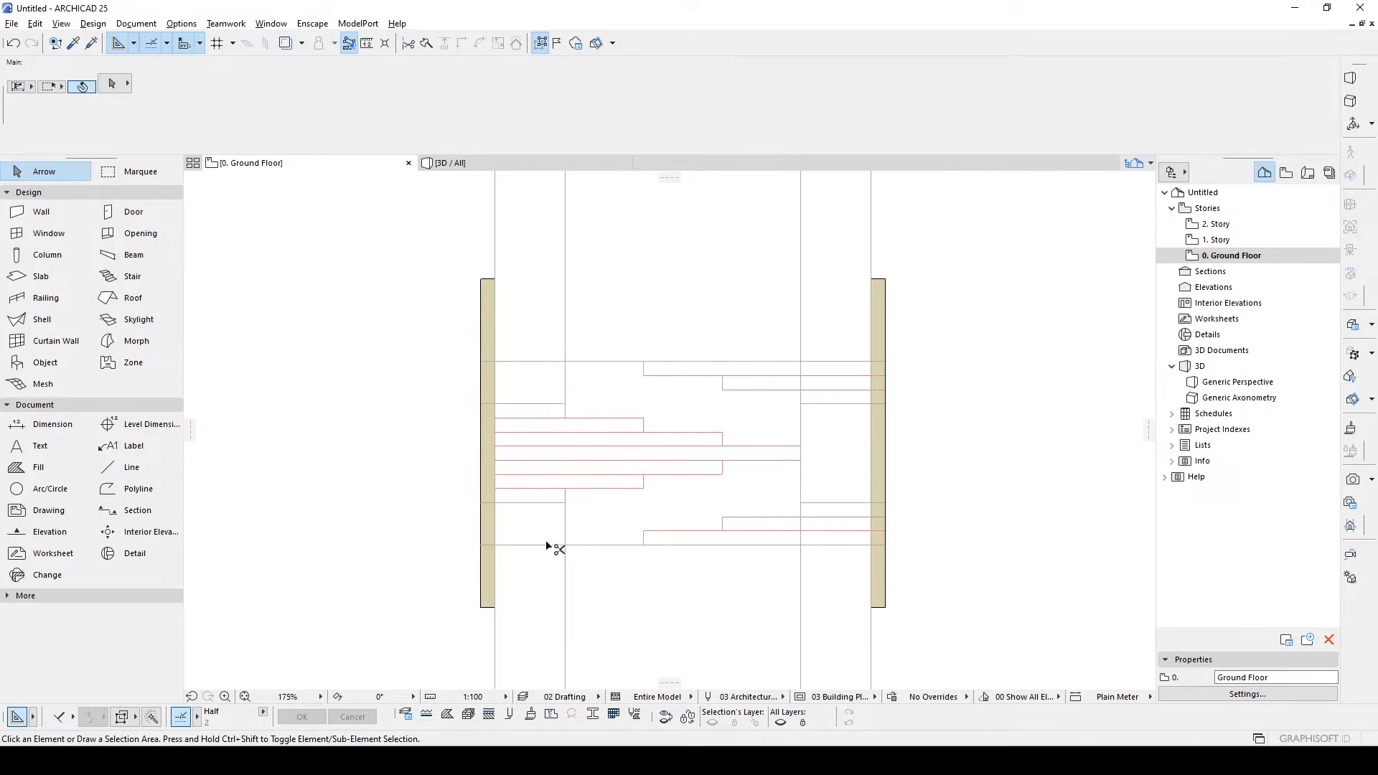
middle_drag(803, 359, 794, 486)
click(814, 489)
scroll(800, 460, up, 1)
click(821, 510)
click(822, 492)
ctrl+click(800, 463)
mouse_move(503, 462)
middle_down()
mouse_move(605, 431)
mouse_move(600, 536)
middle_up()
scroll(604, 432, up, 1)
scroll(605, 432, down, 2)
ctrl+click(611, 515)
middle_drag(595, 554, 660, 477)
scroll(637, 357, down, 2)
scroll(720, 494, up, 3)
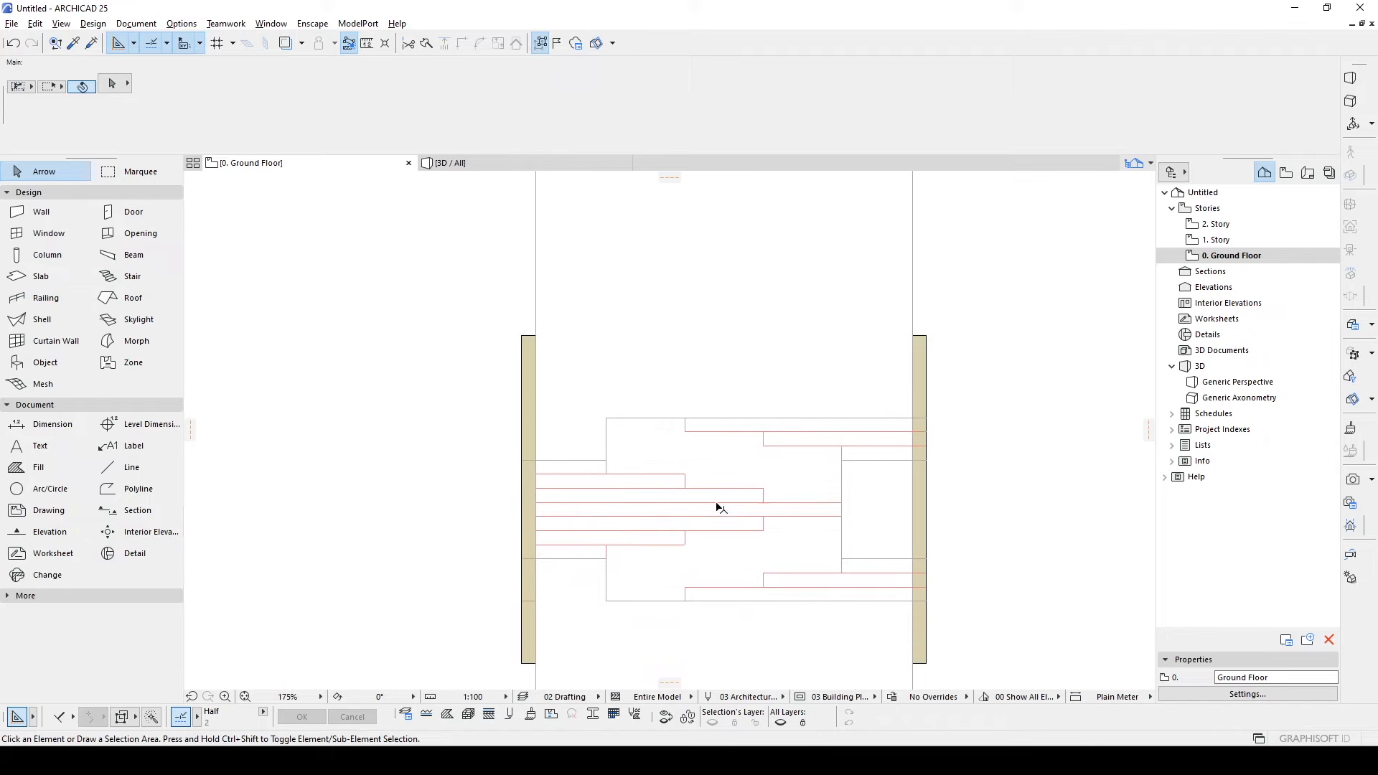
- Activate the Stair tool, open its default settings and set the top link to Not Linked
middle_drag(733, 552, 692, 510)
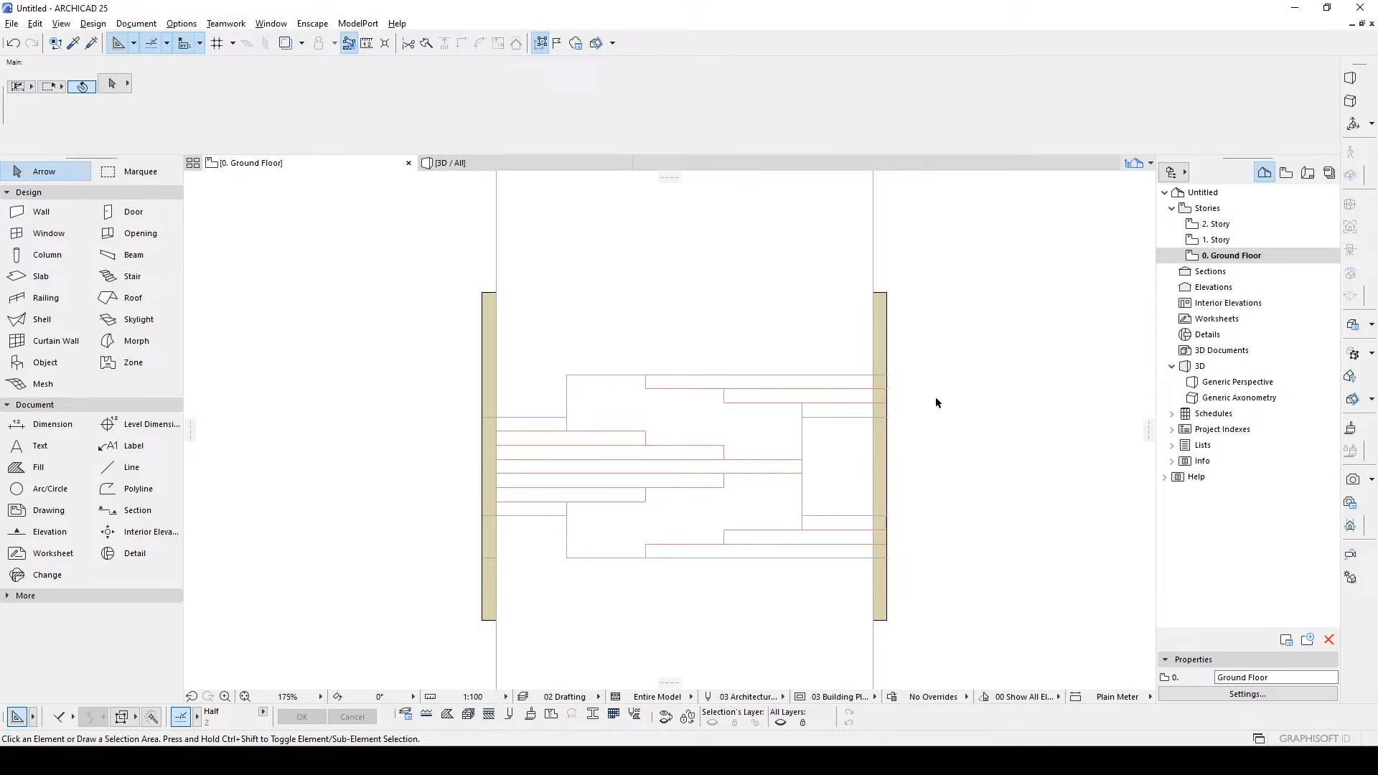
scroll(692, 458, up, 2)
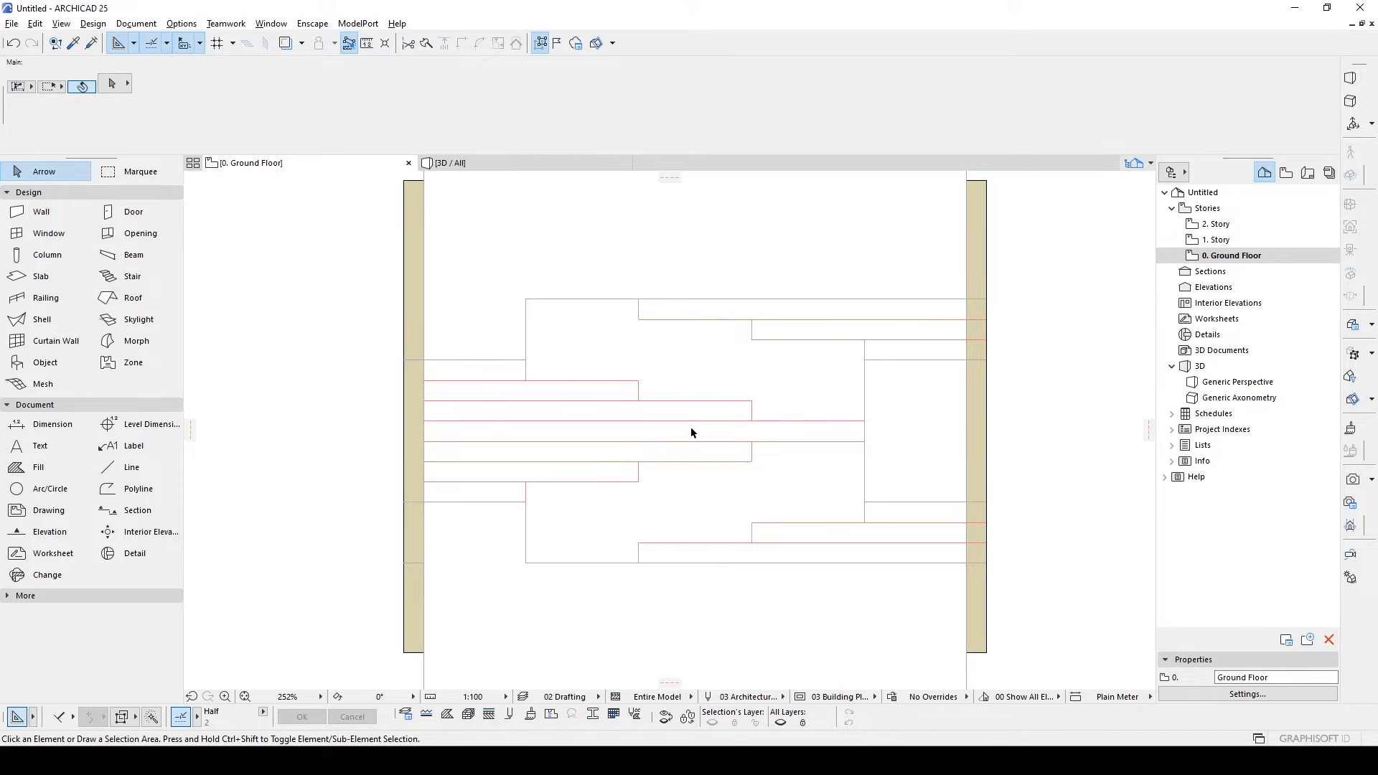
click(129, 276)
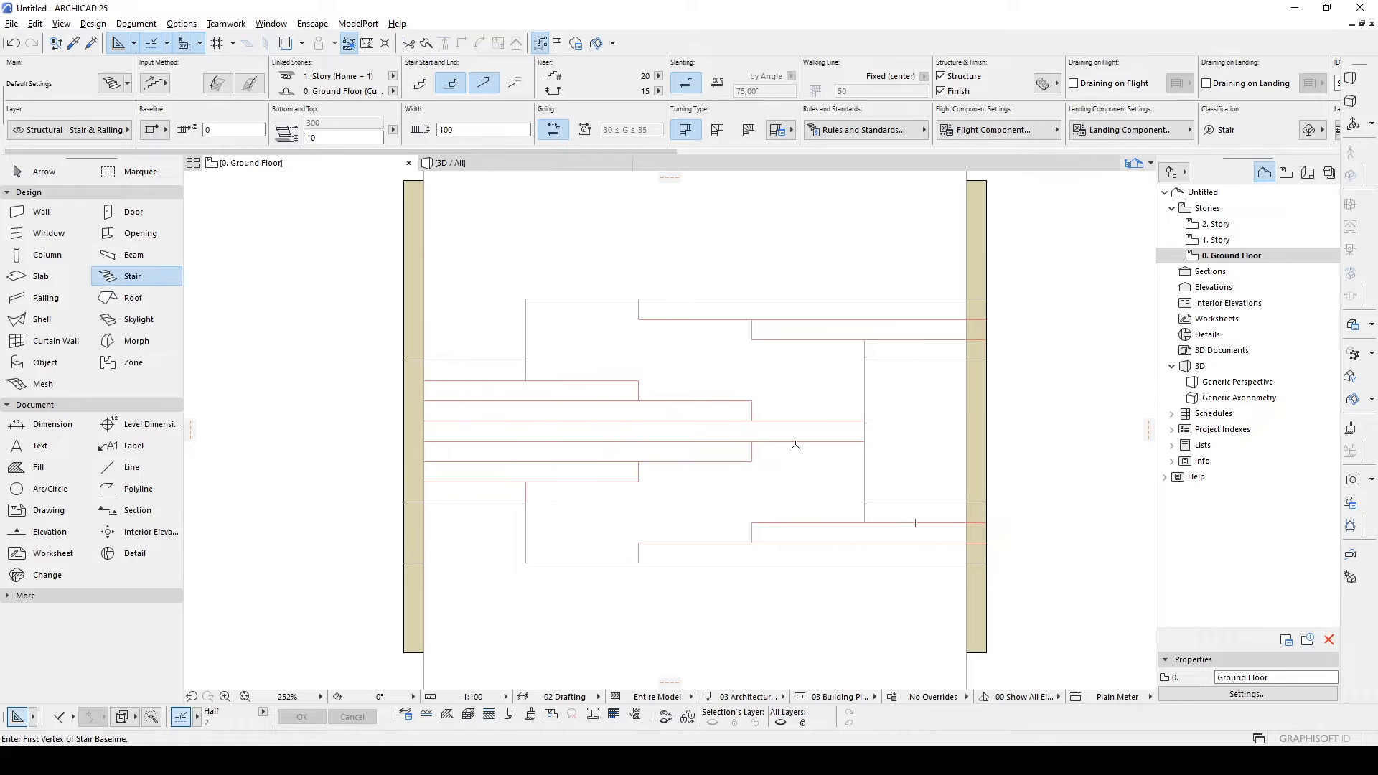
middle_drag(795, 445, 720, 566)
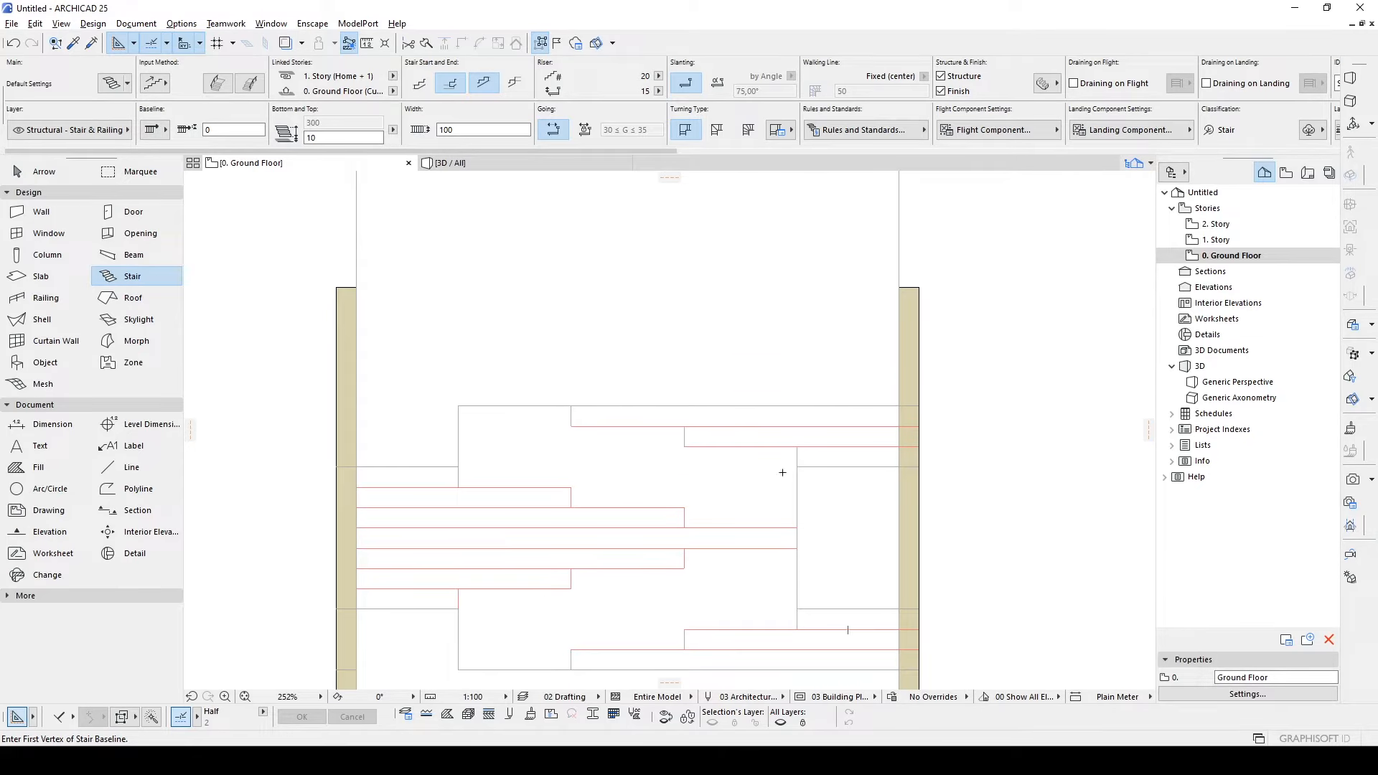
middle_drag(757, 454, 817, 399)
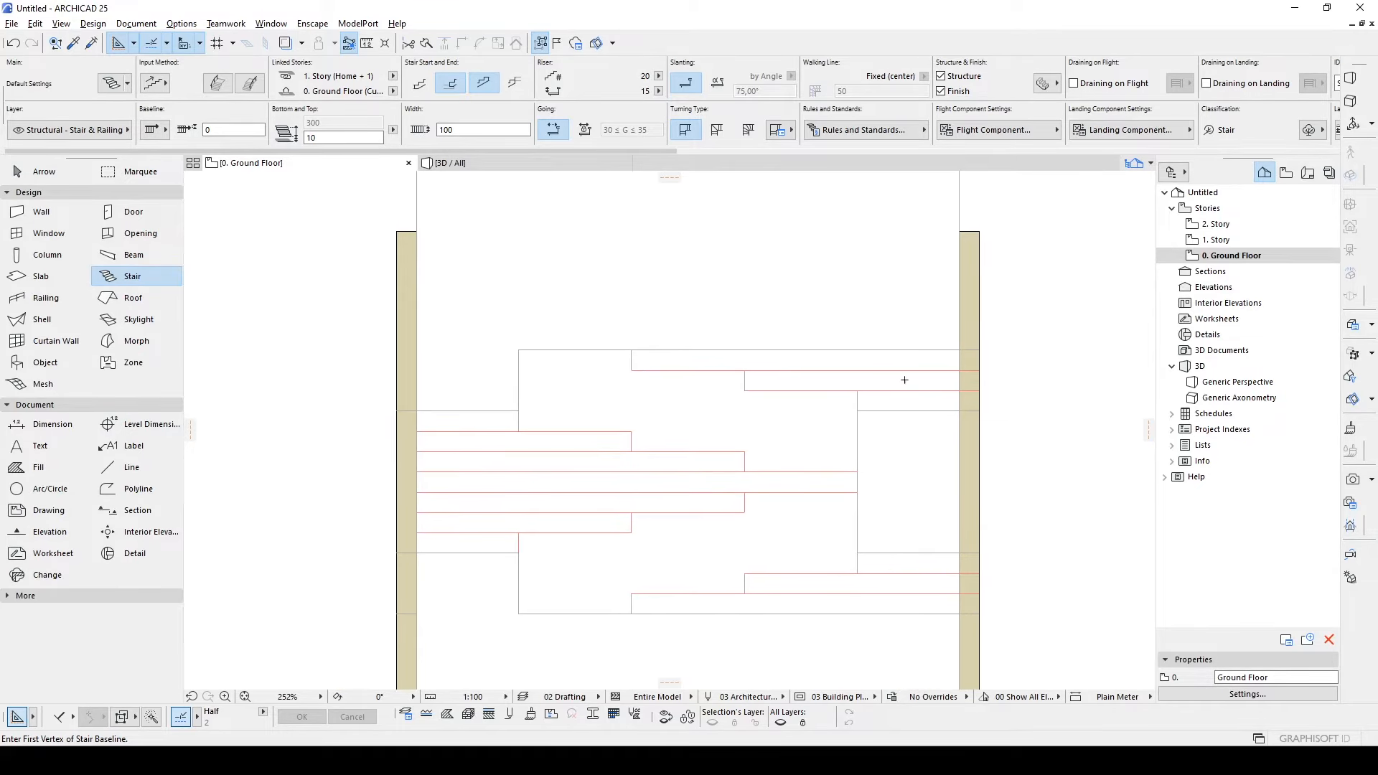
scroll(534, 414, down, 3)
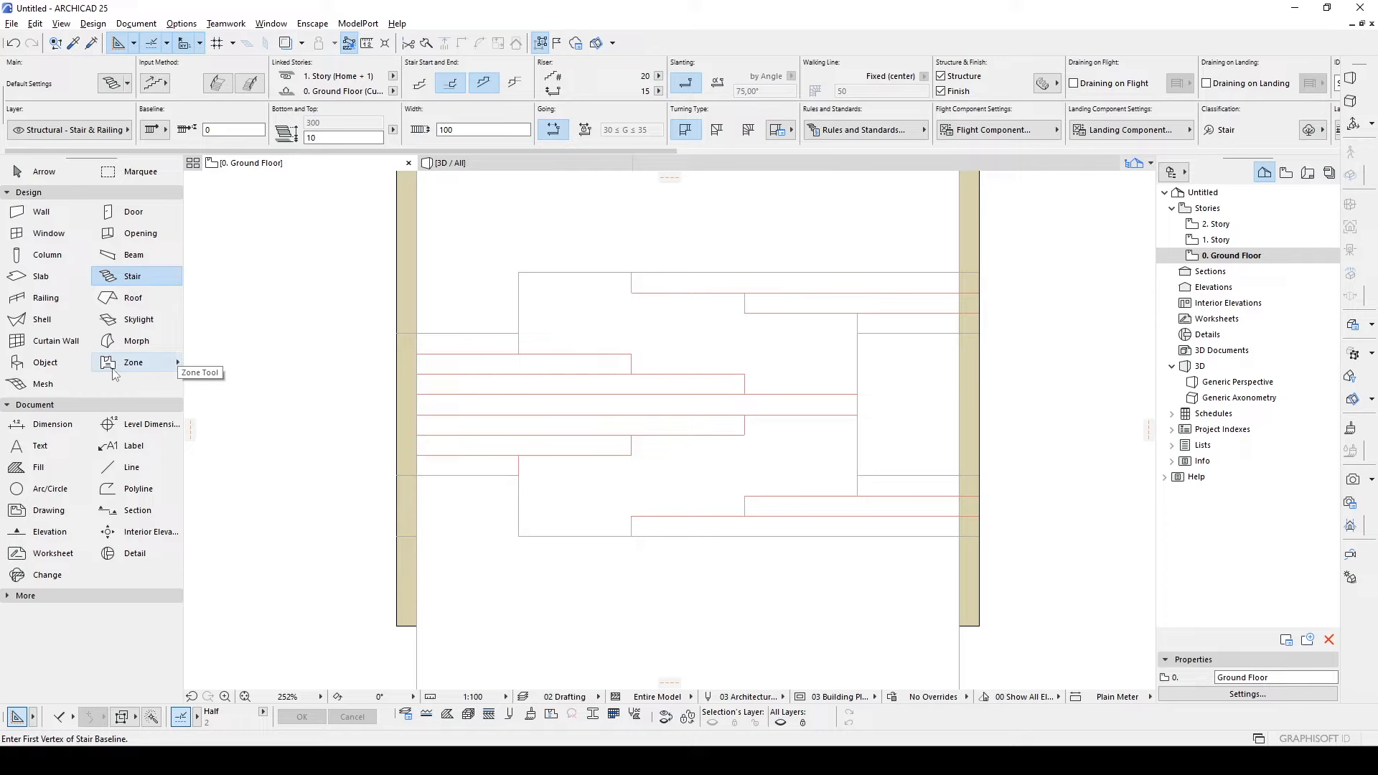
middle_drag(795, 516, 732, 512)
scroll(880, 548, up, 2)
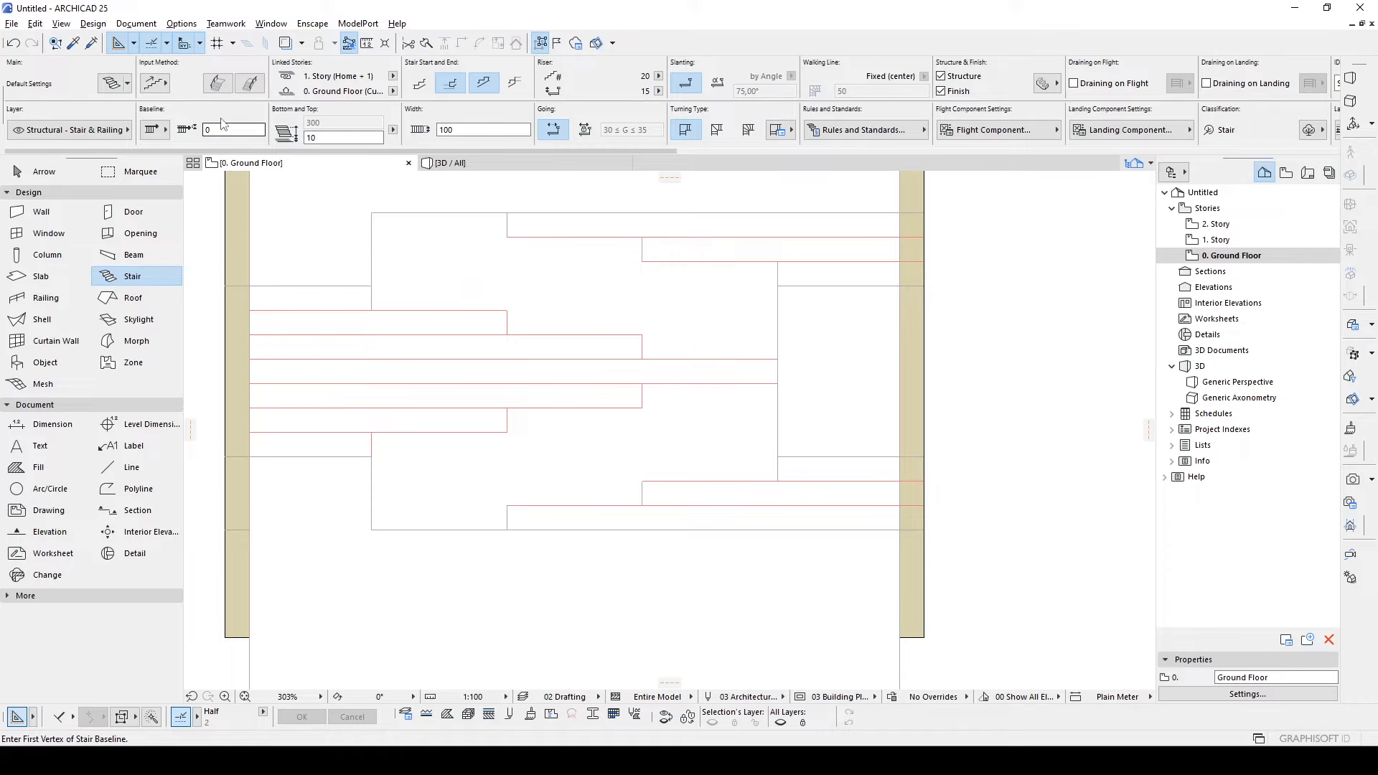
key(ctrl+t)
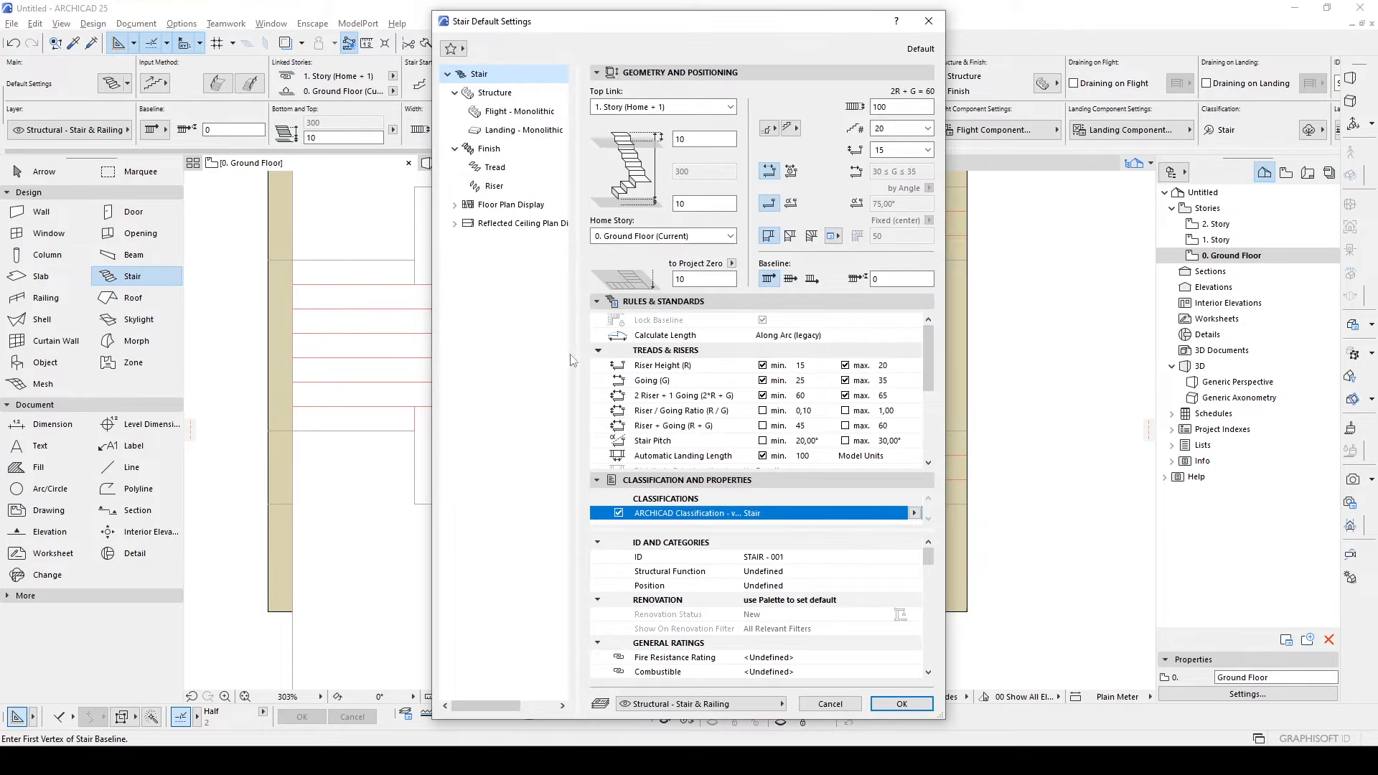
click(618, 108)
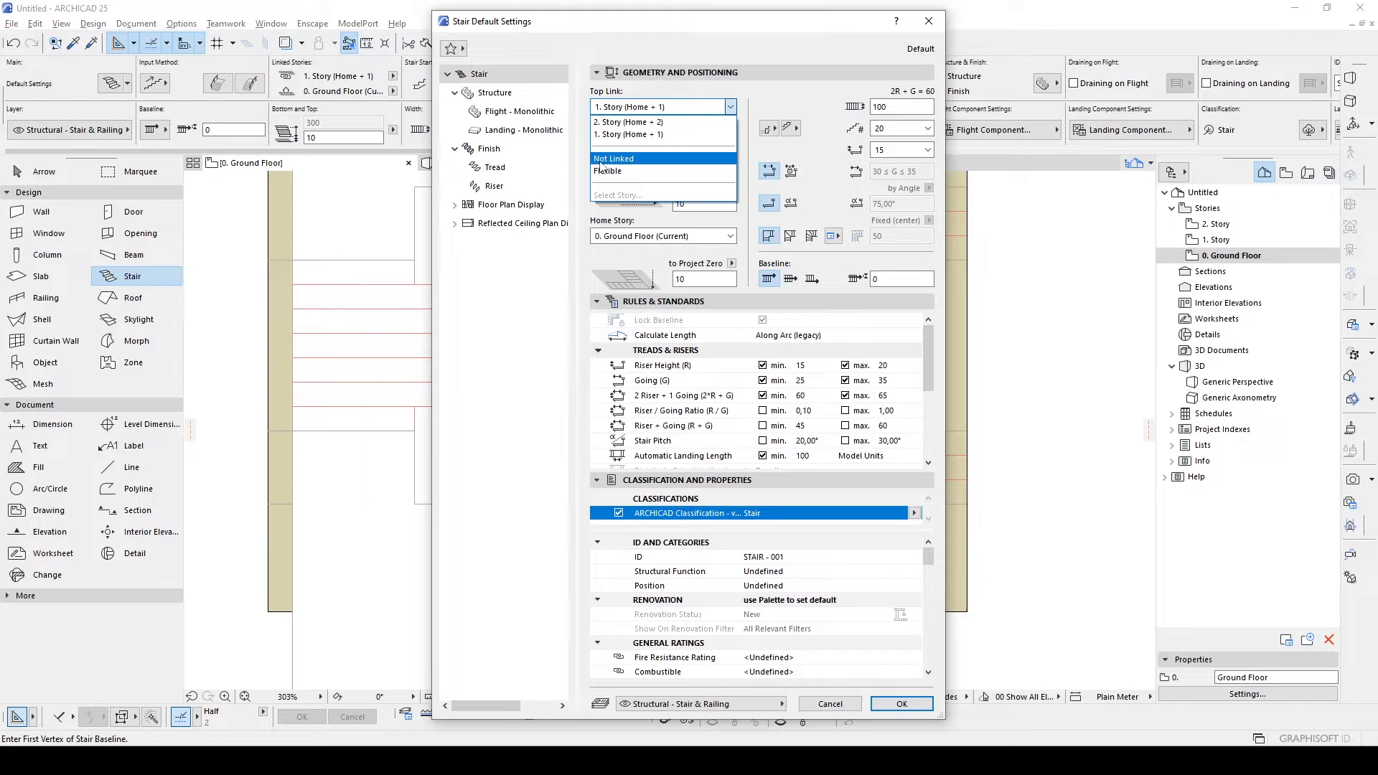
click(604, 160)
- Set the default stair's height to 68 with 4 risers
click(696, 204)
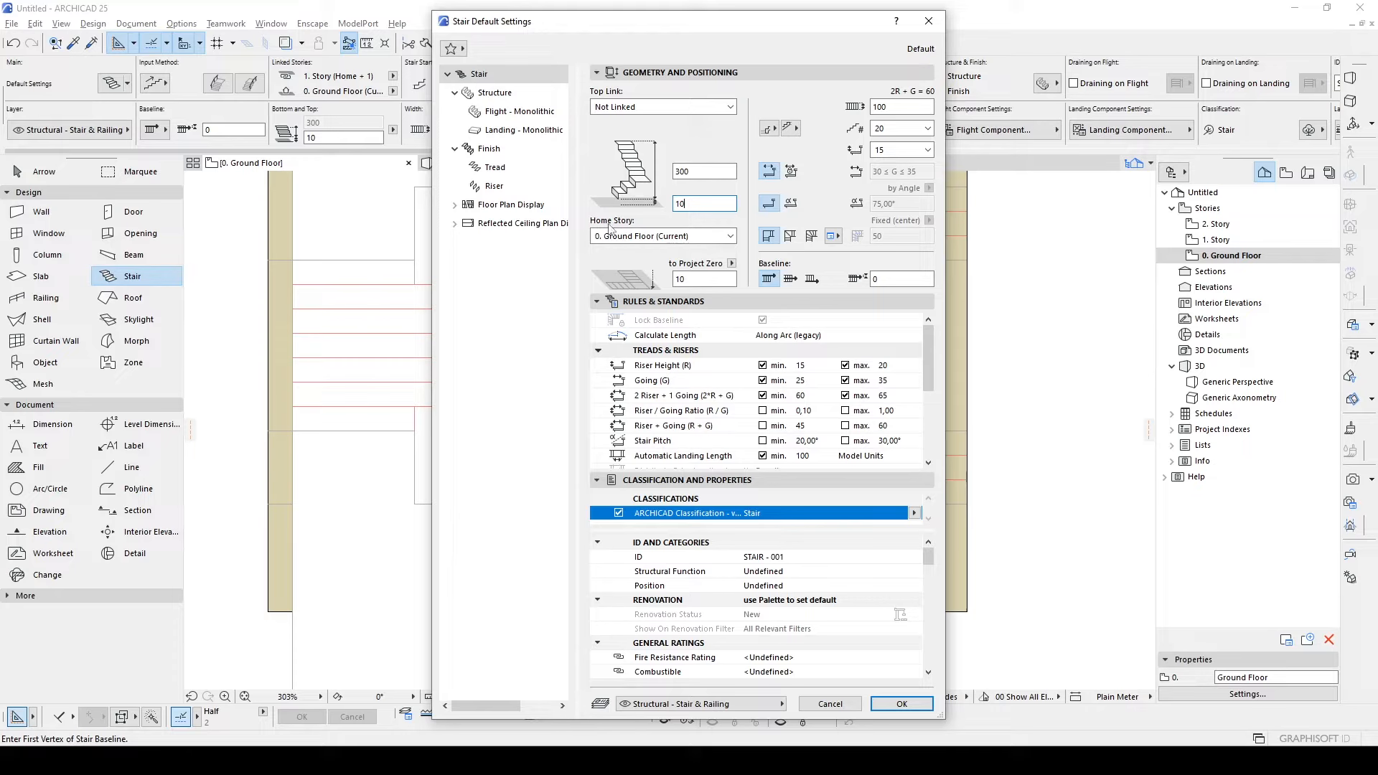
click(651, 219)
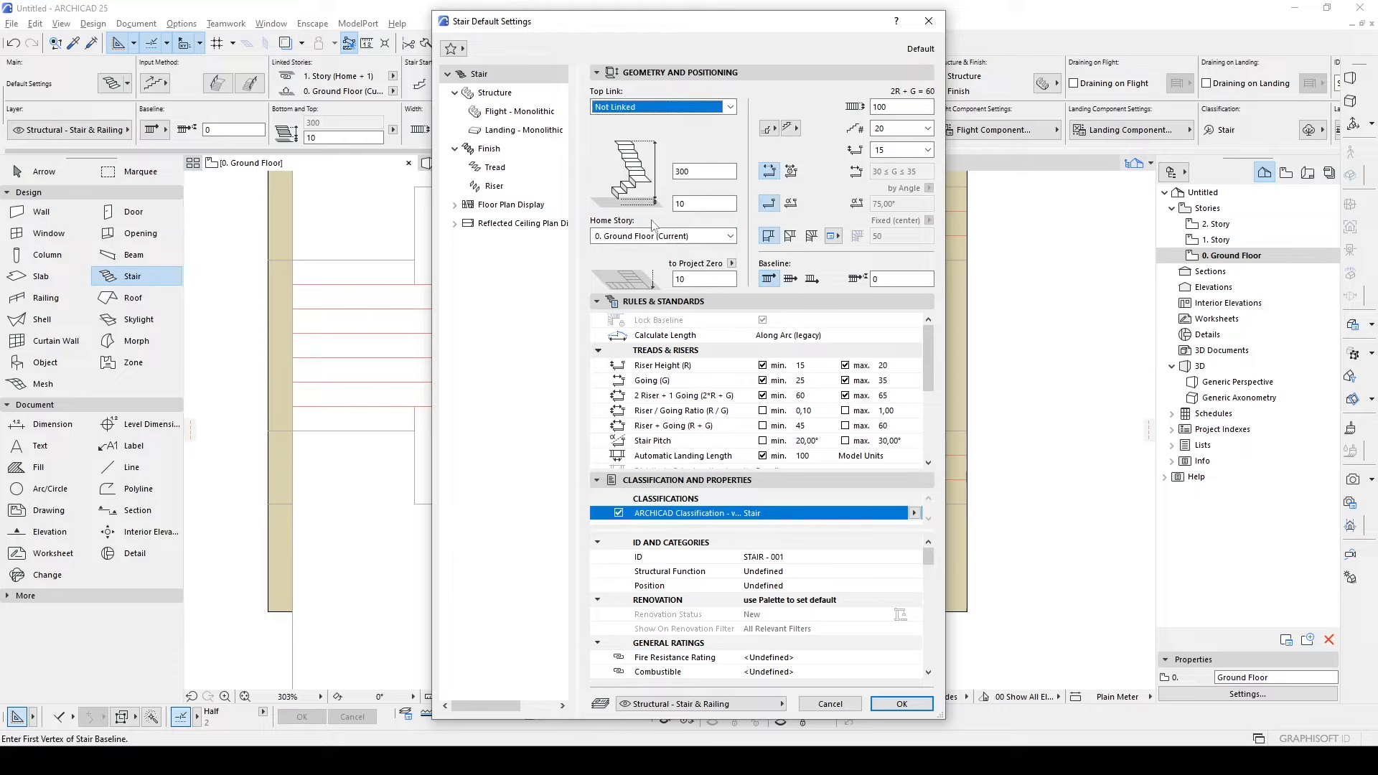
double_click(695, 175)
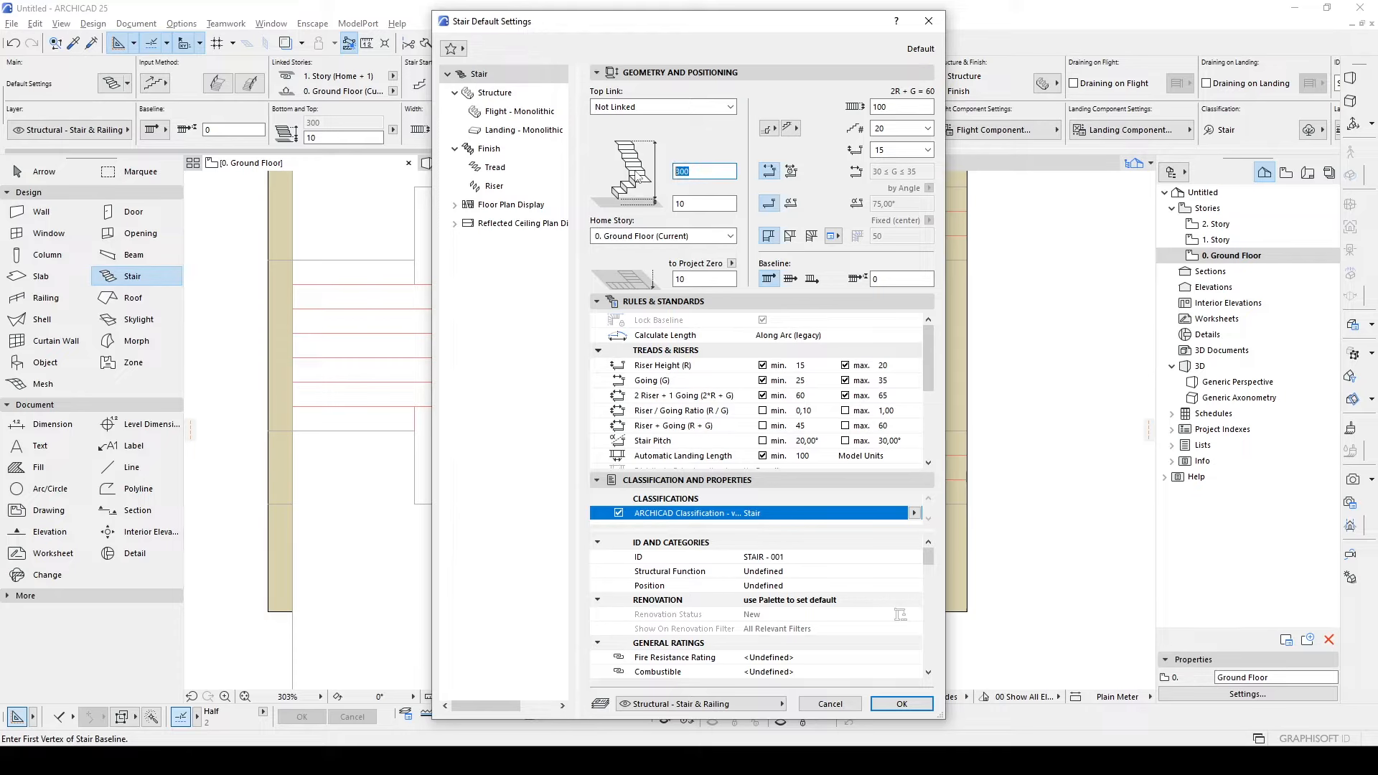
click(694, 201)
click(881, 129)
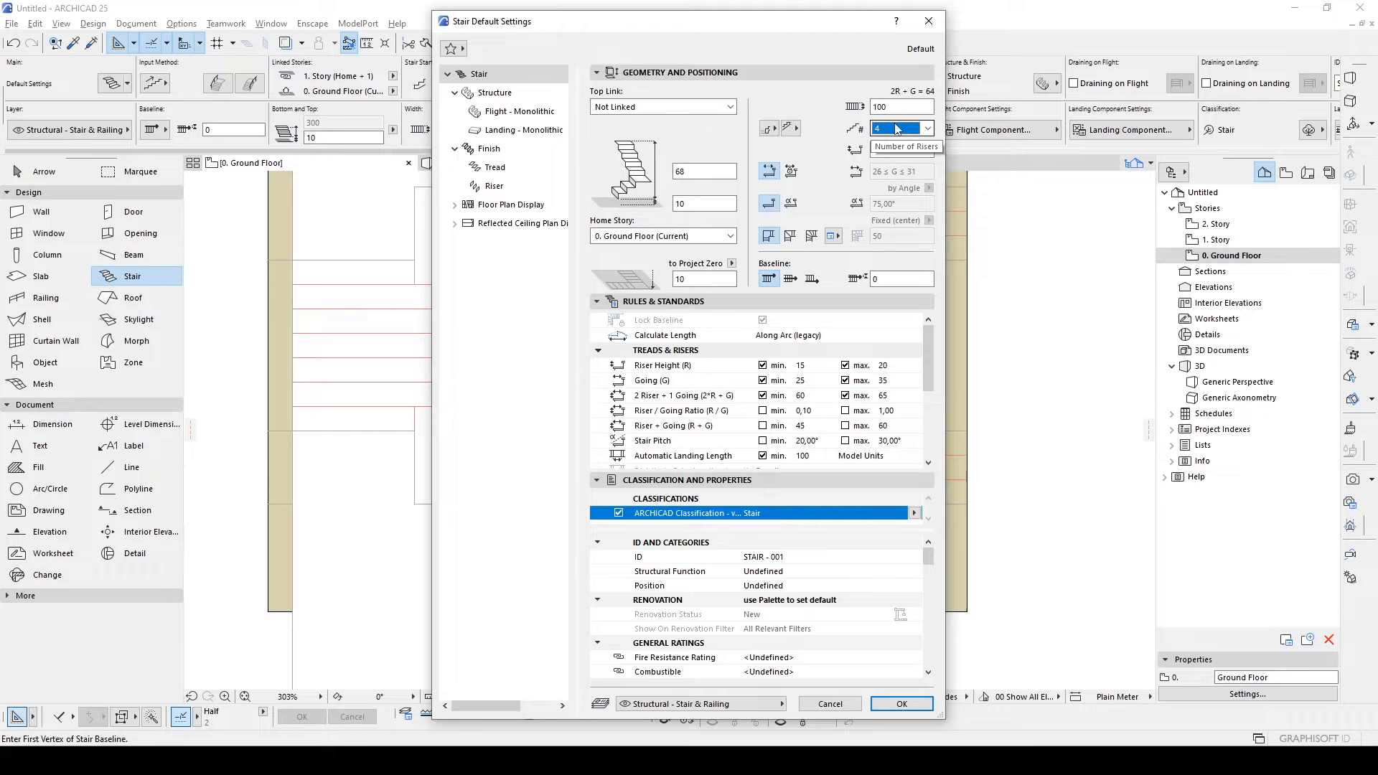
- Set the default stair's bottom offset from its home story to 0
click(721, 278)
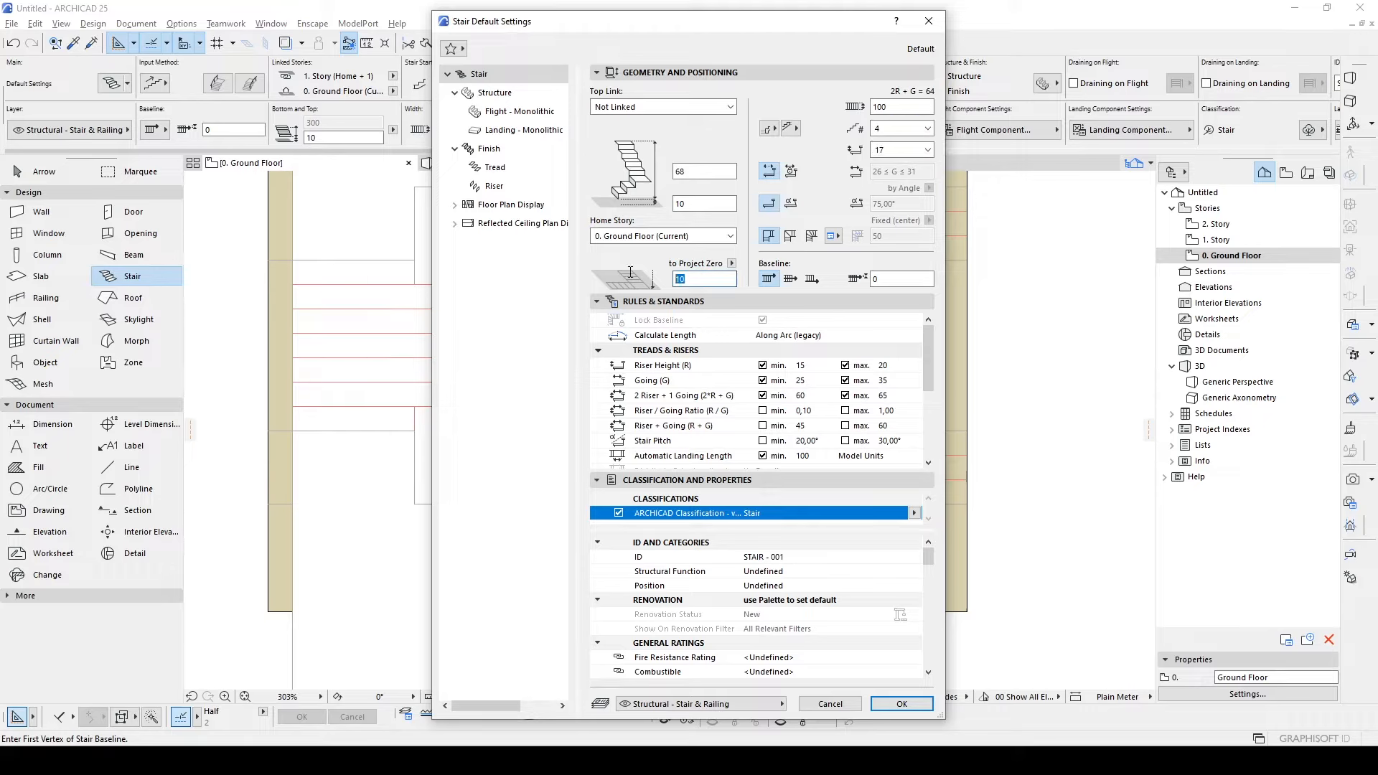
click(704, 204)
text(0)
- Set both the minimum and maximum Going in the tread and riser rules to 30
scroll(927, 334, down, 1)
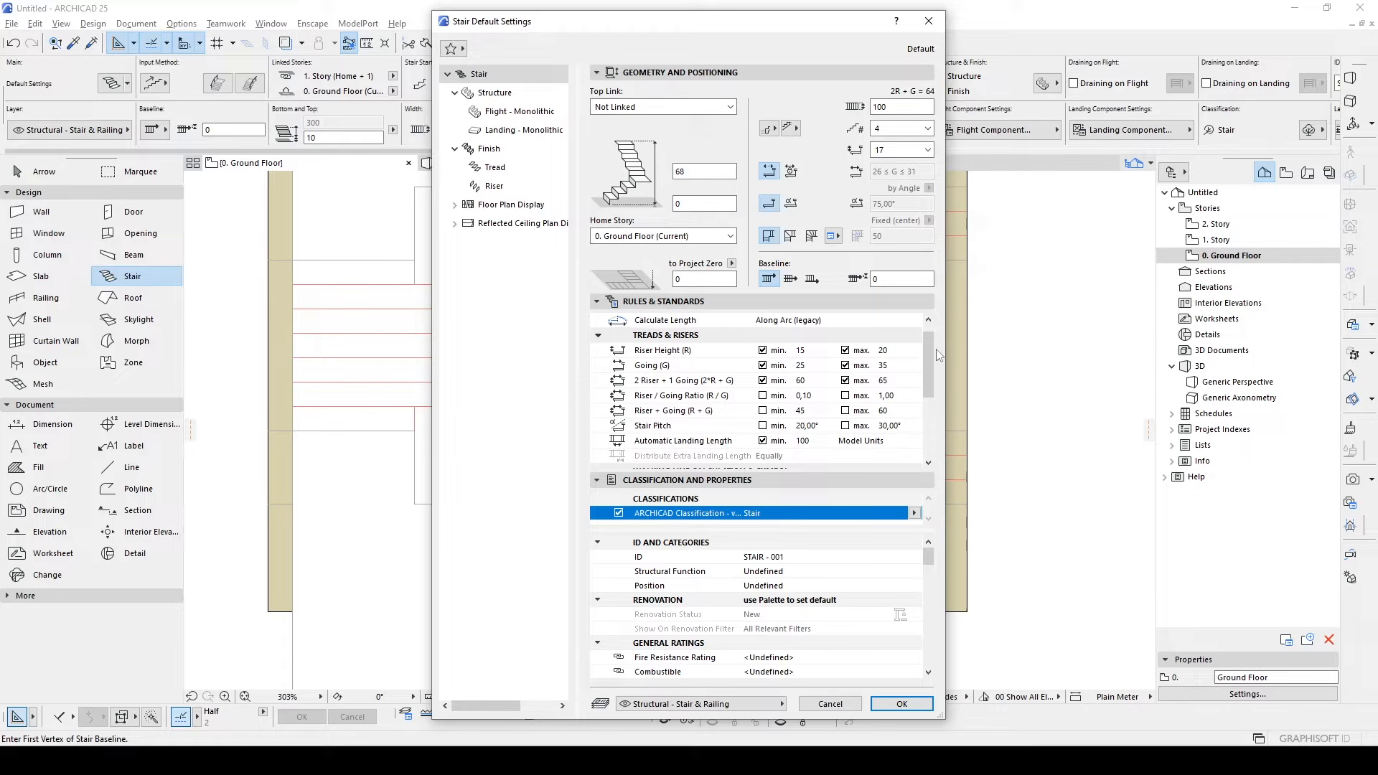
scroll(927, 351, up, 1)
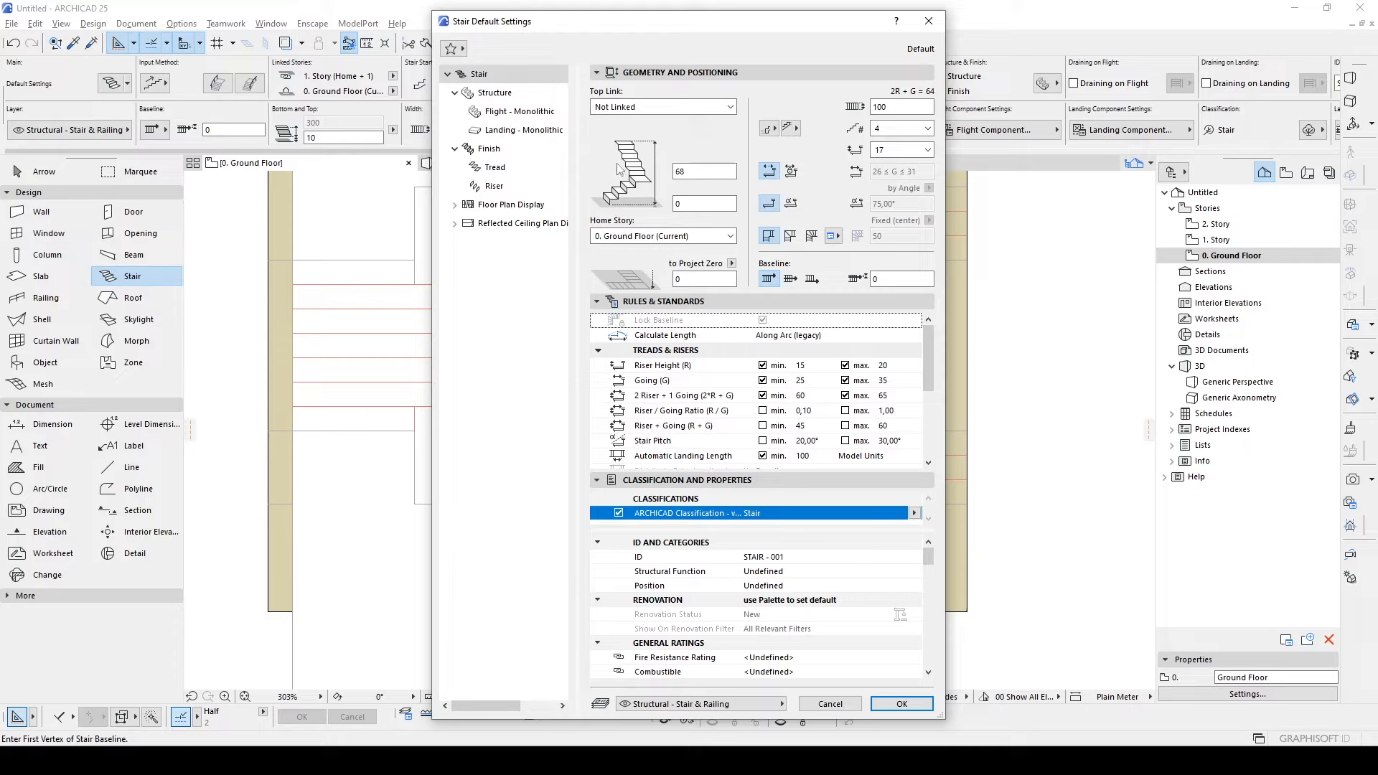
scroll(929, 362, down, 1)
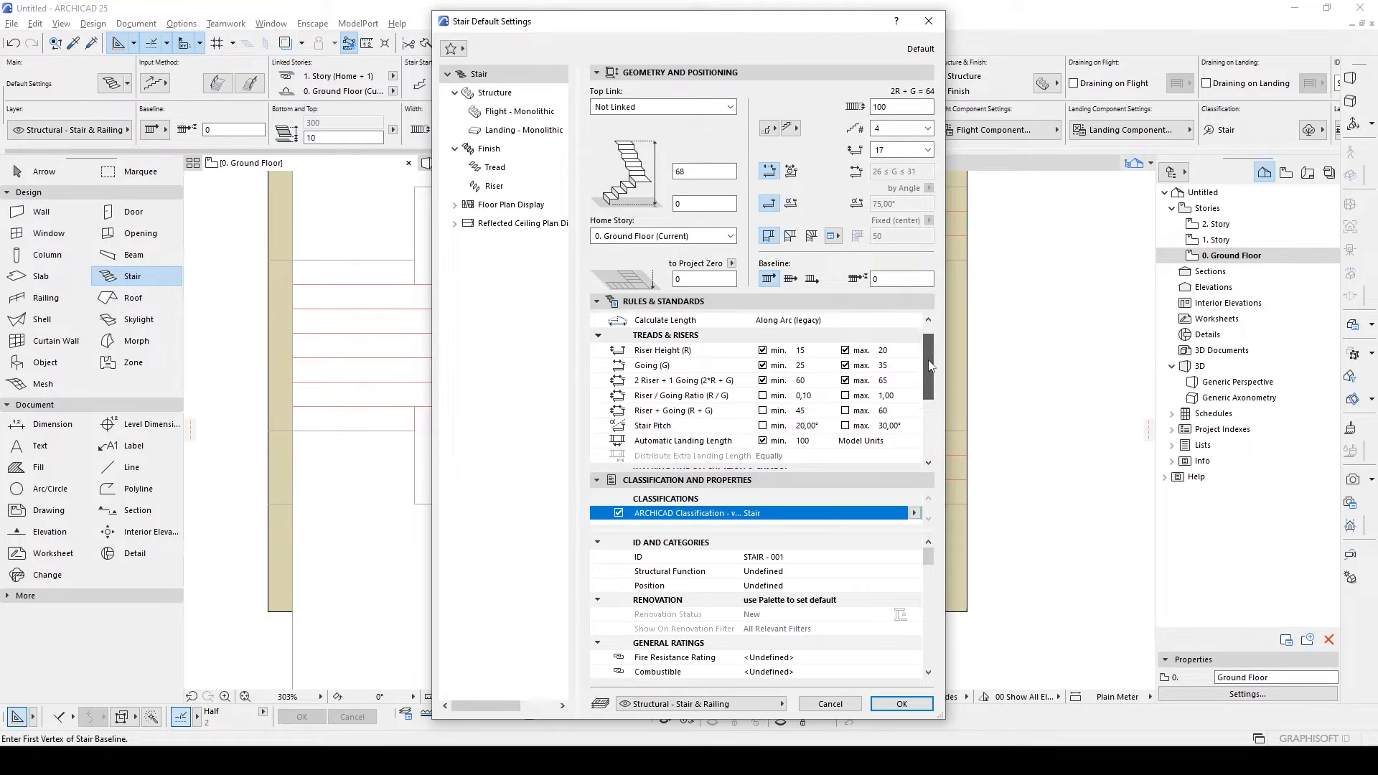
click(680, 364)
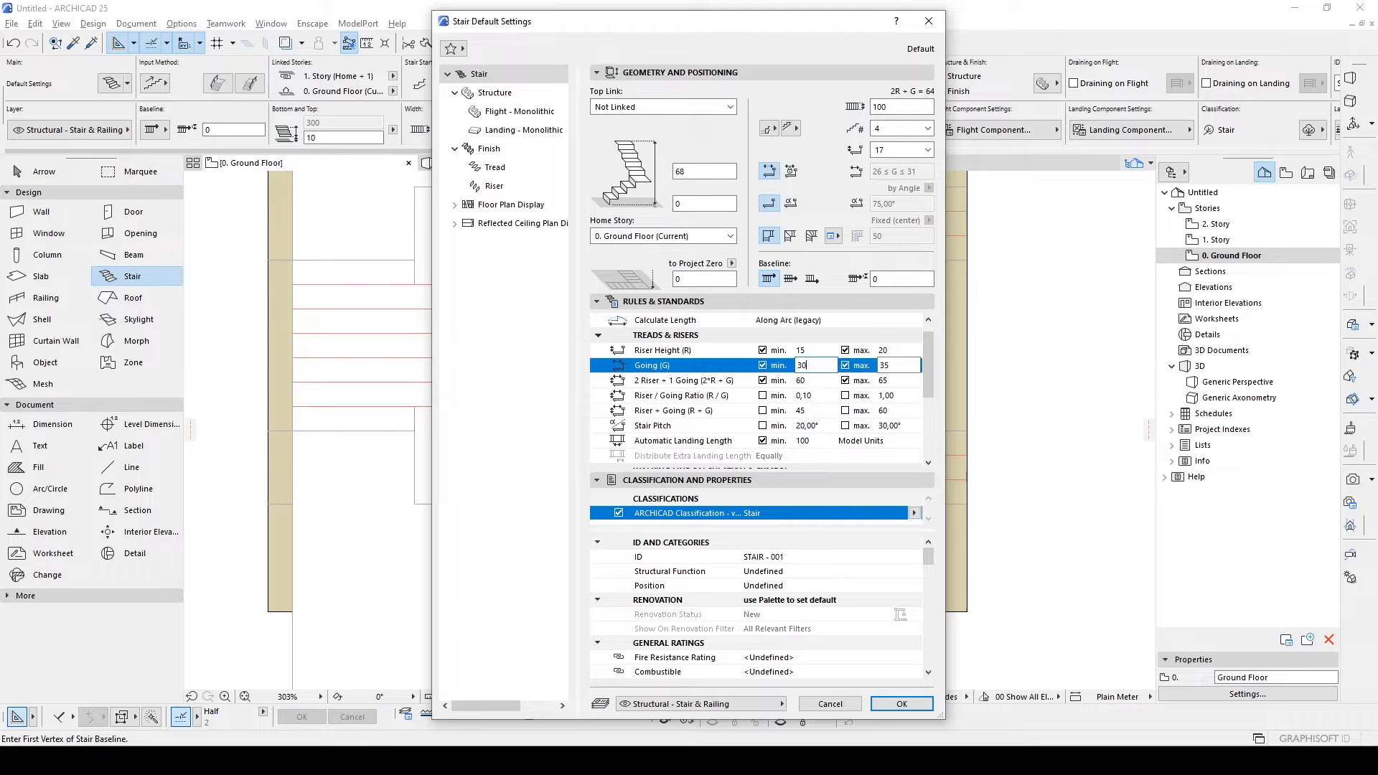
drag(931, 354, 872, 364)
text(30)
key(Tab)
mouse_move(932, 367)
mouse_down()
mouse_move(927, 415)
mouse_move(927, 345)
mouse_up()
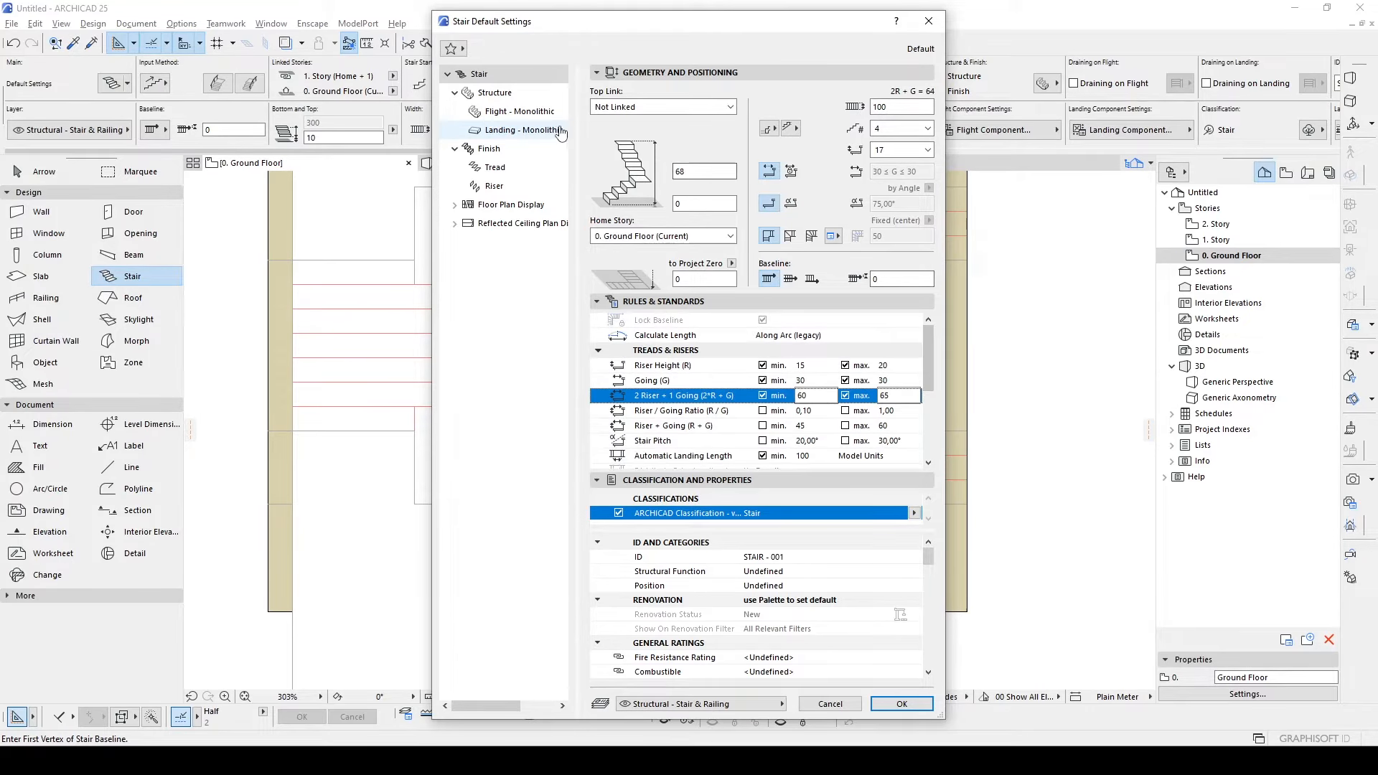
- Turn off the Finish component for the default stair
click(488, 149)
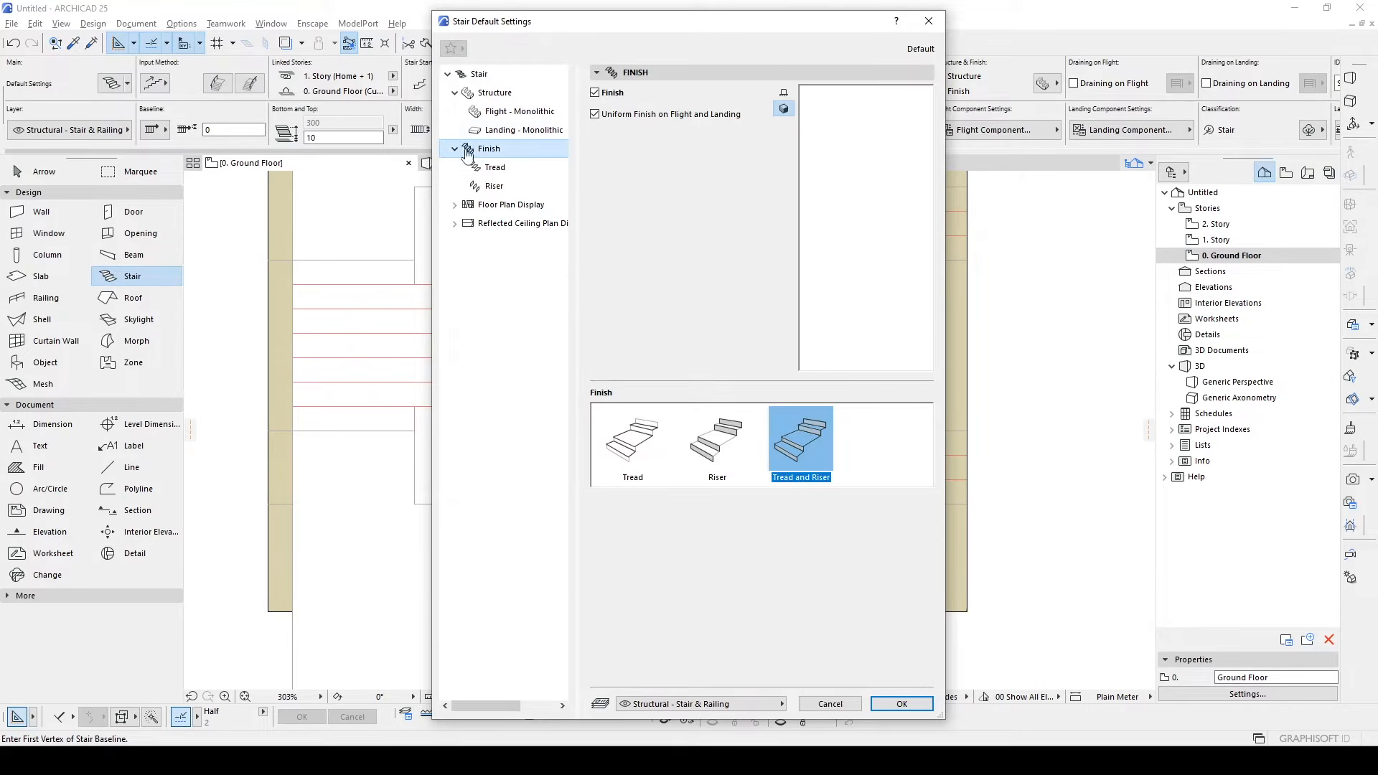
click(607, 95)
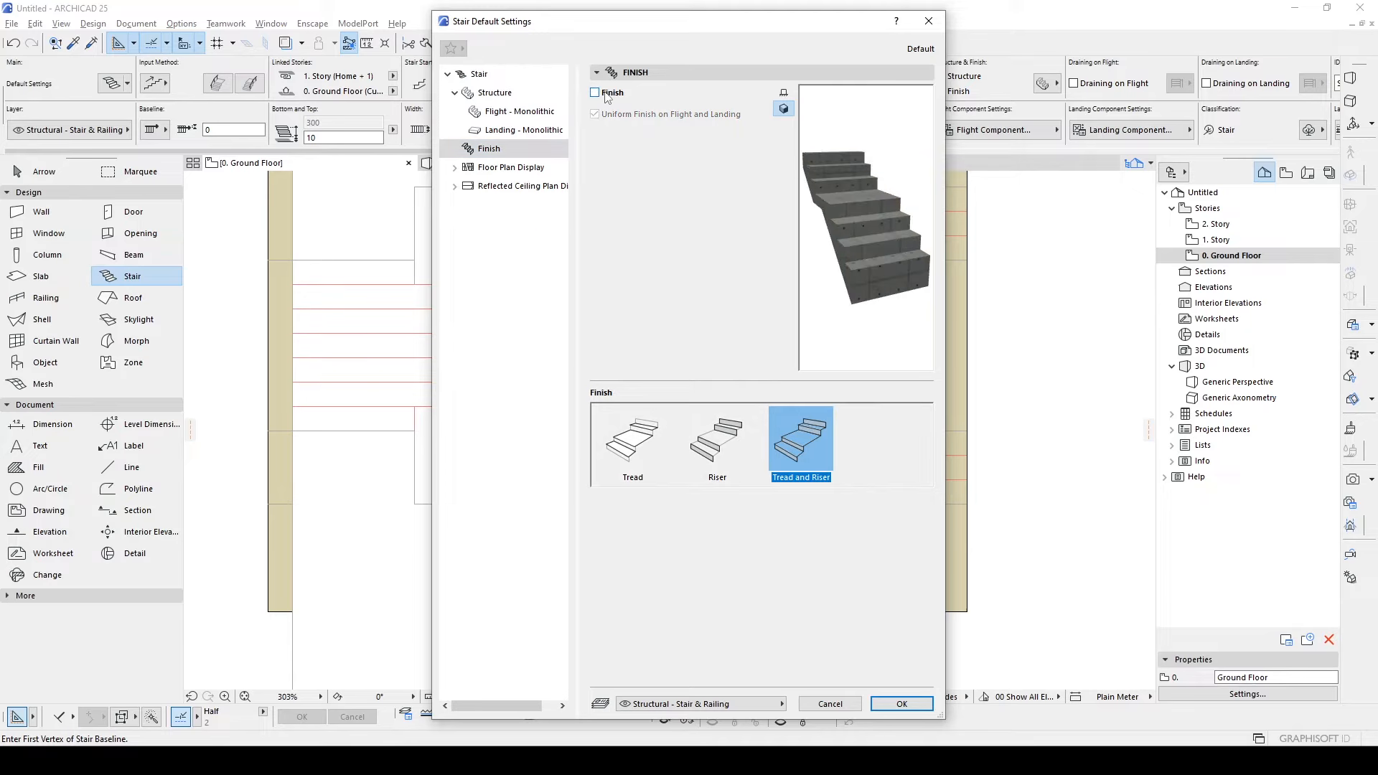
- Check the default stair's Monolithic flight and landing structure settings and accept the stair defaults
click(524, 113)
click(494, 93)
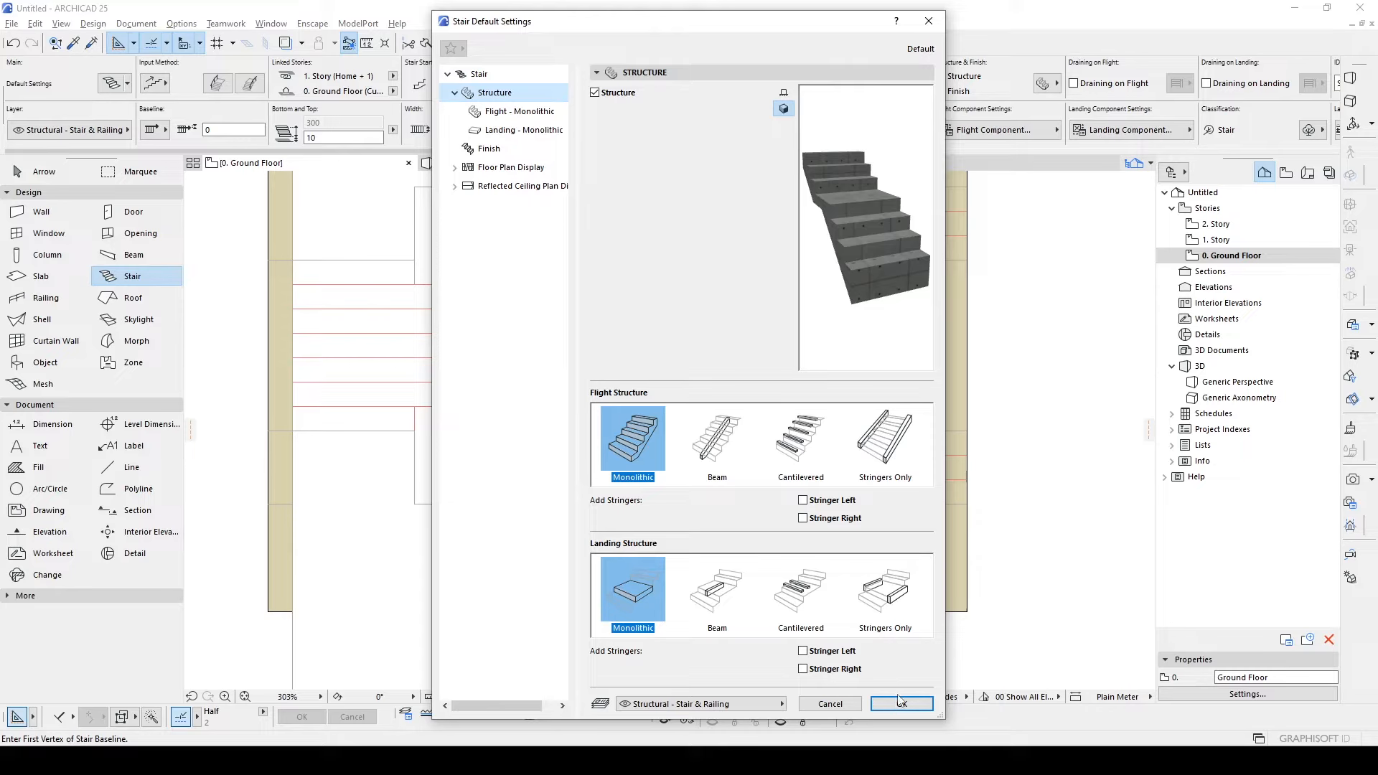
click(901, 704)
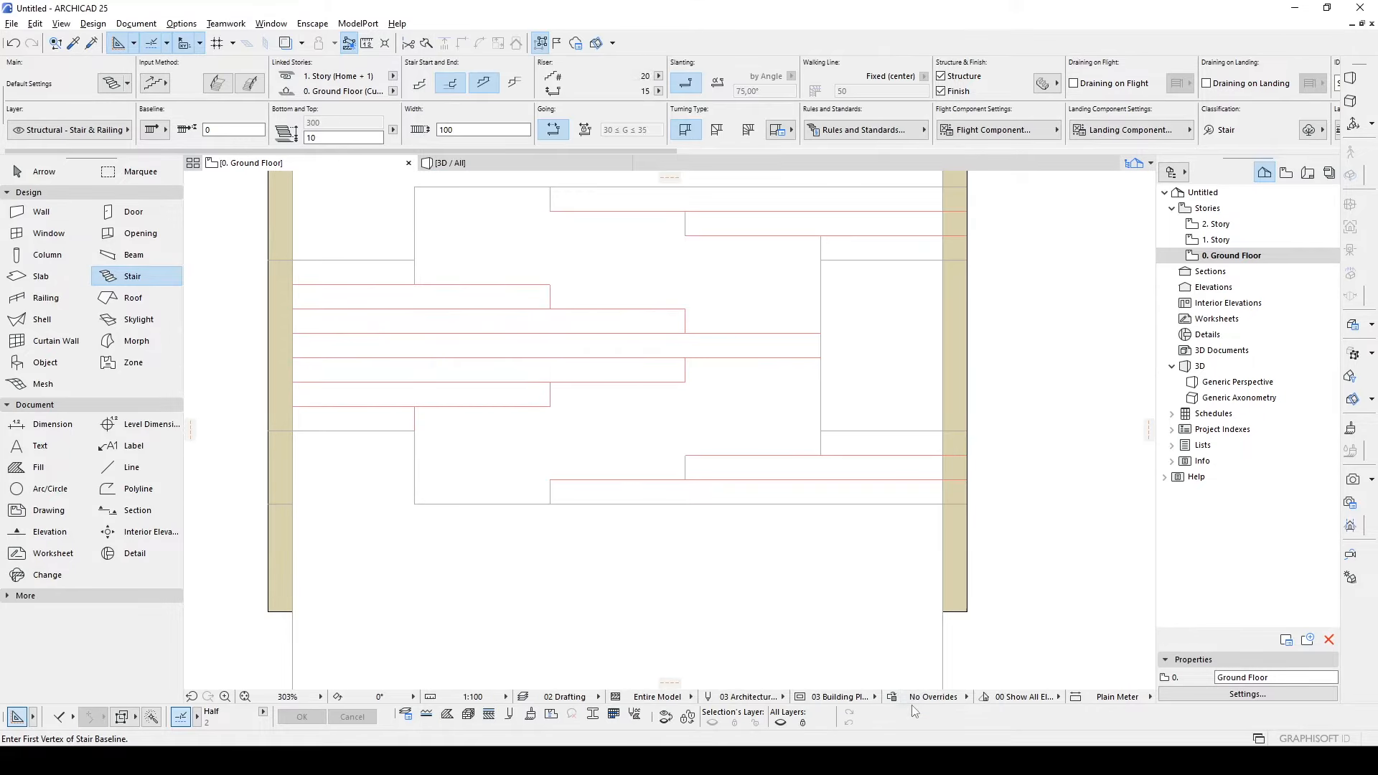
middle_drag(913, 442, 975, 443)
click(1003, 504)
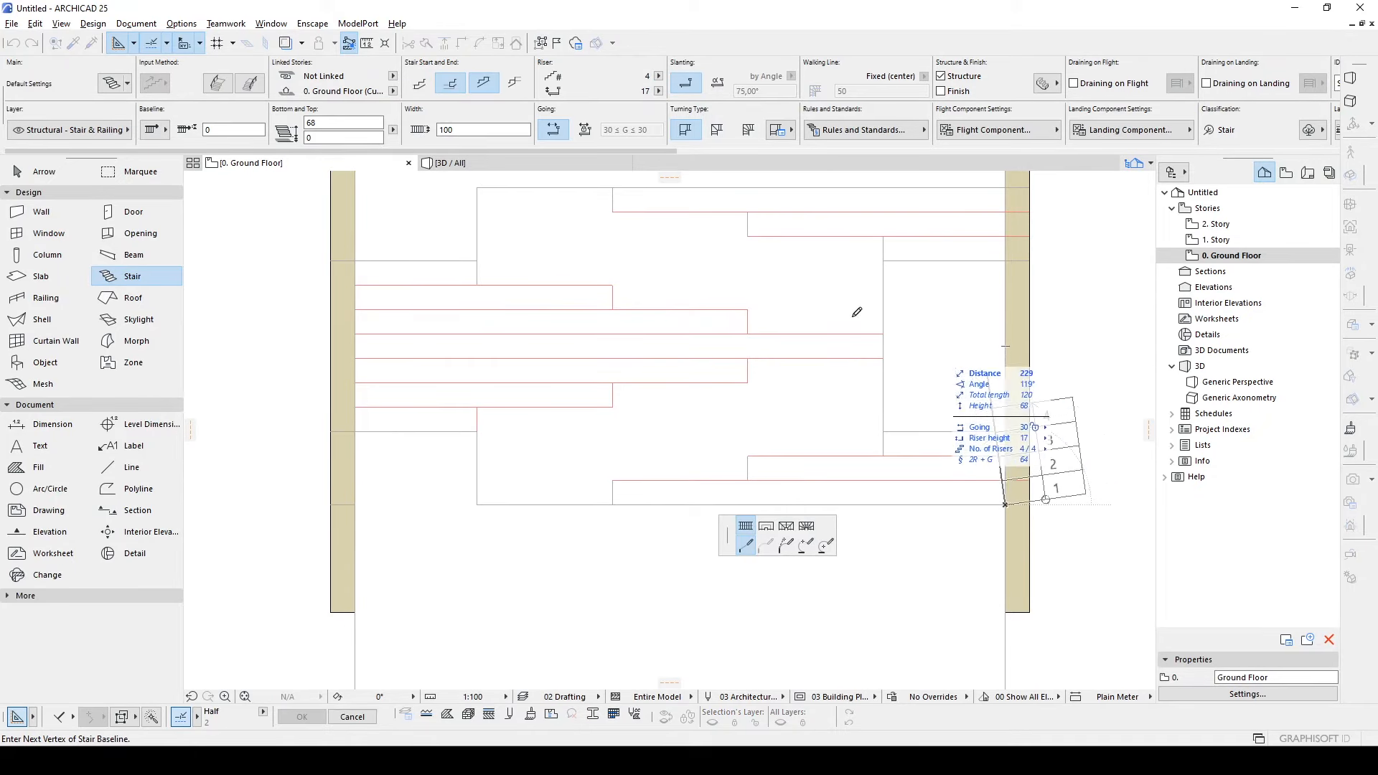
key(Escape)
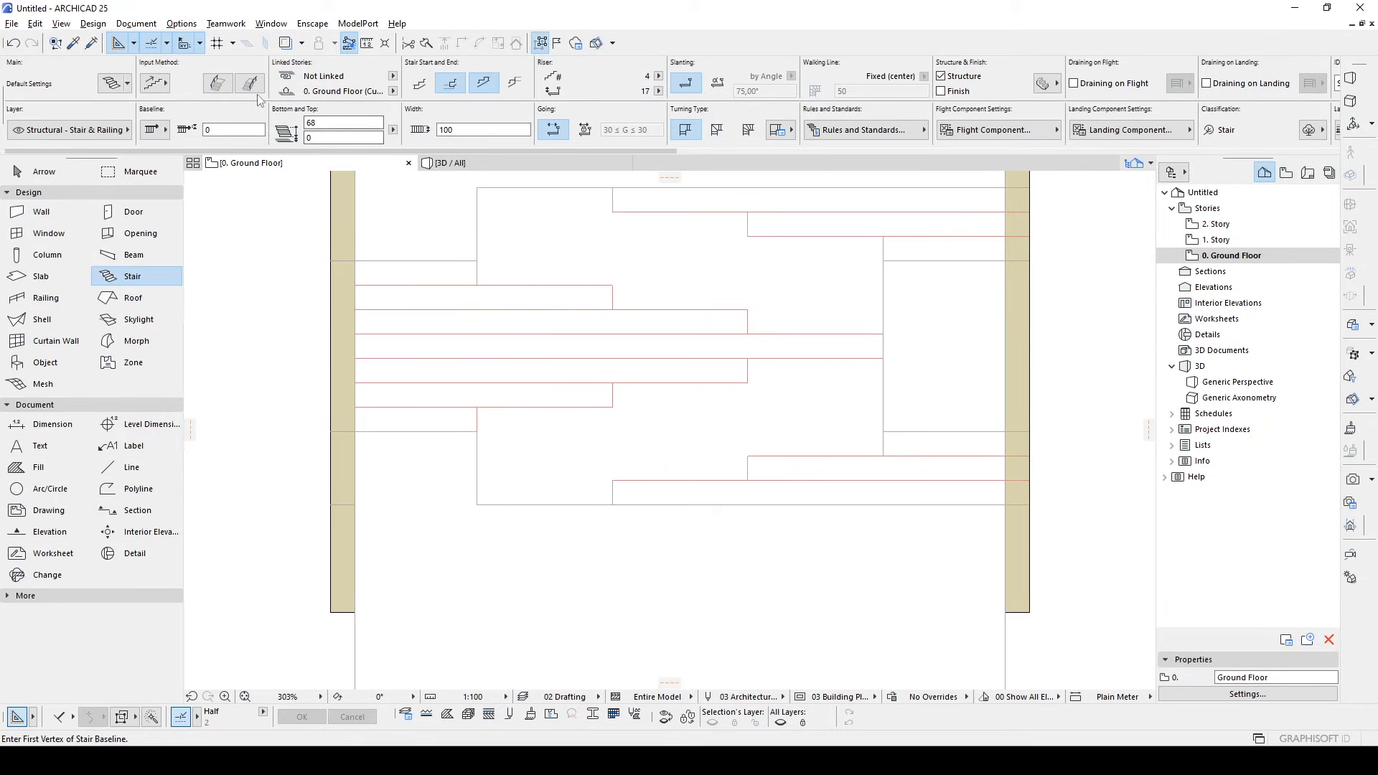
click(248, 87)
click(1002, 505)
key(Escape)
click(1005, 504)
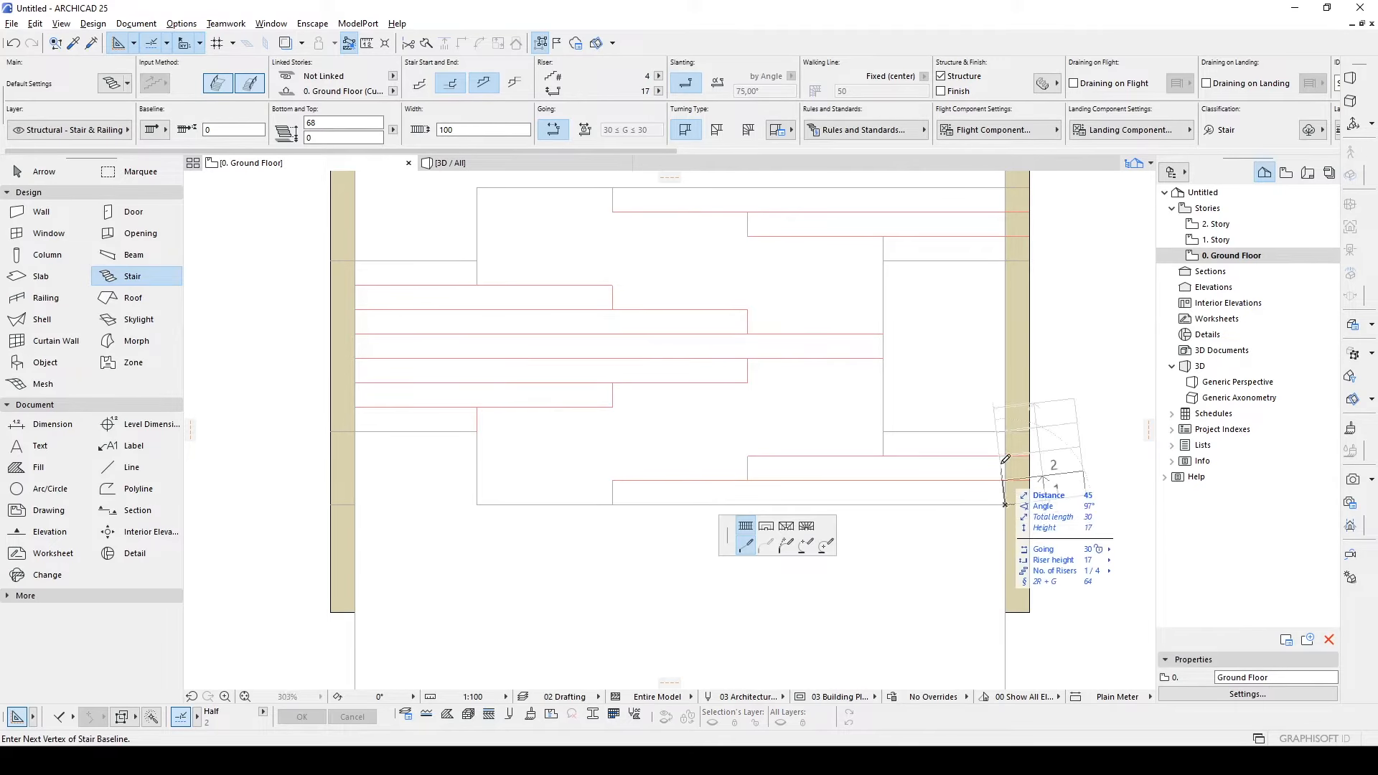
key(Escape)
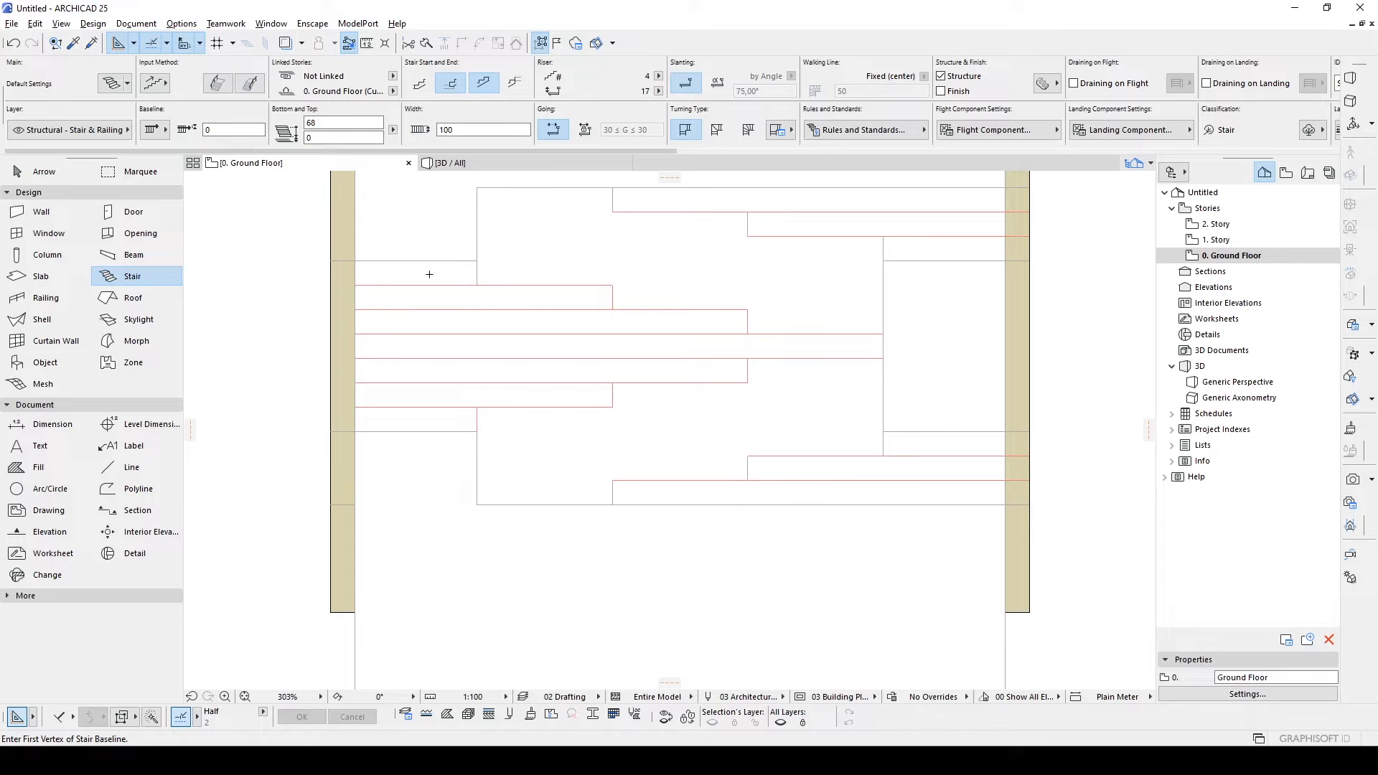
- Set the stair baseline to its right side and draw the stair 90 long, straight up the right wall's inner face from the outline's lower corner
click(152, 134)
click(215, 130)
click(1003, 505)
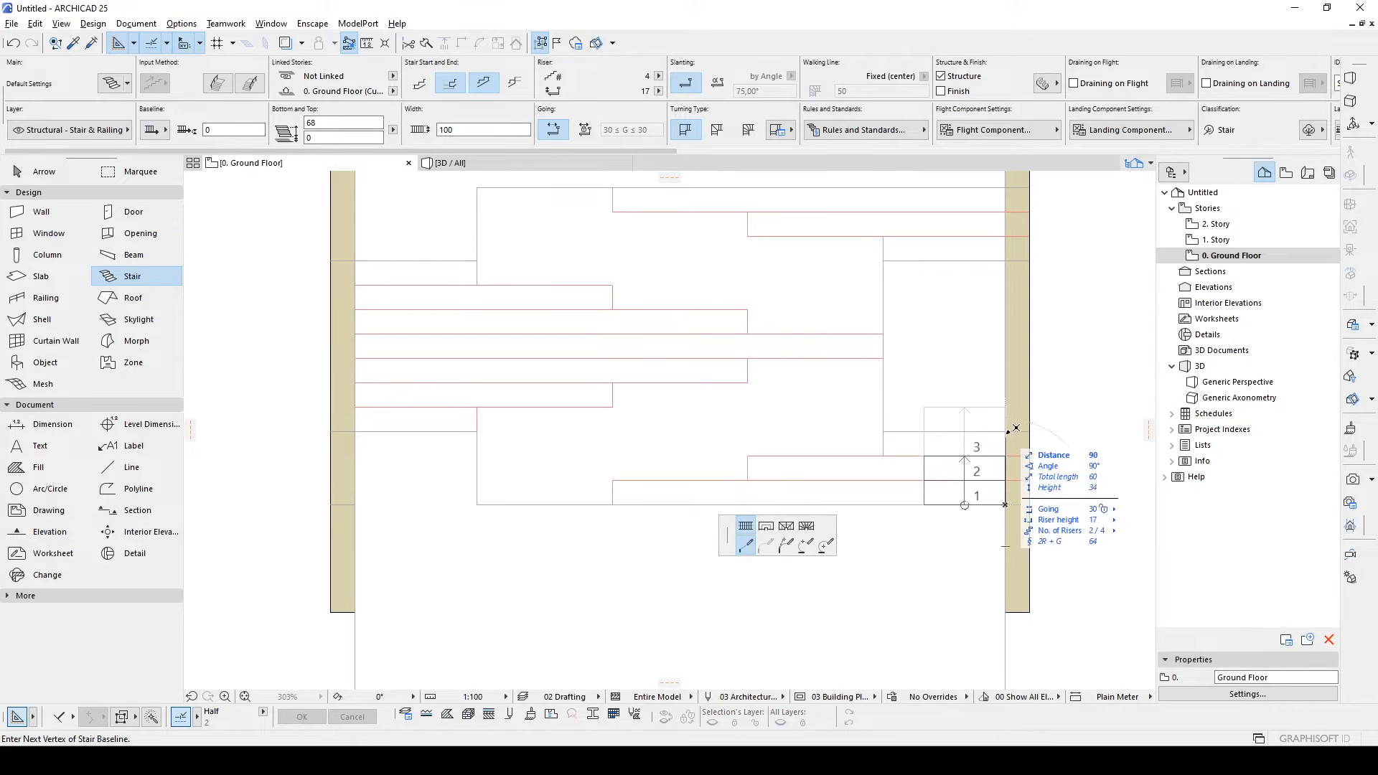
click(1004, 426)
click(1005, 429)
key(Escape)
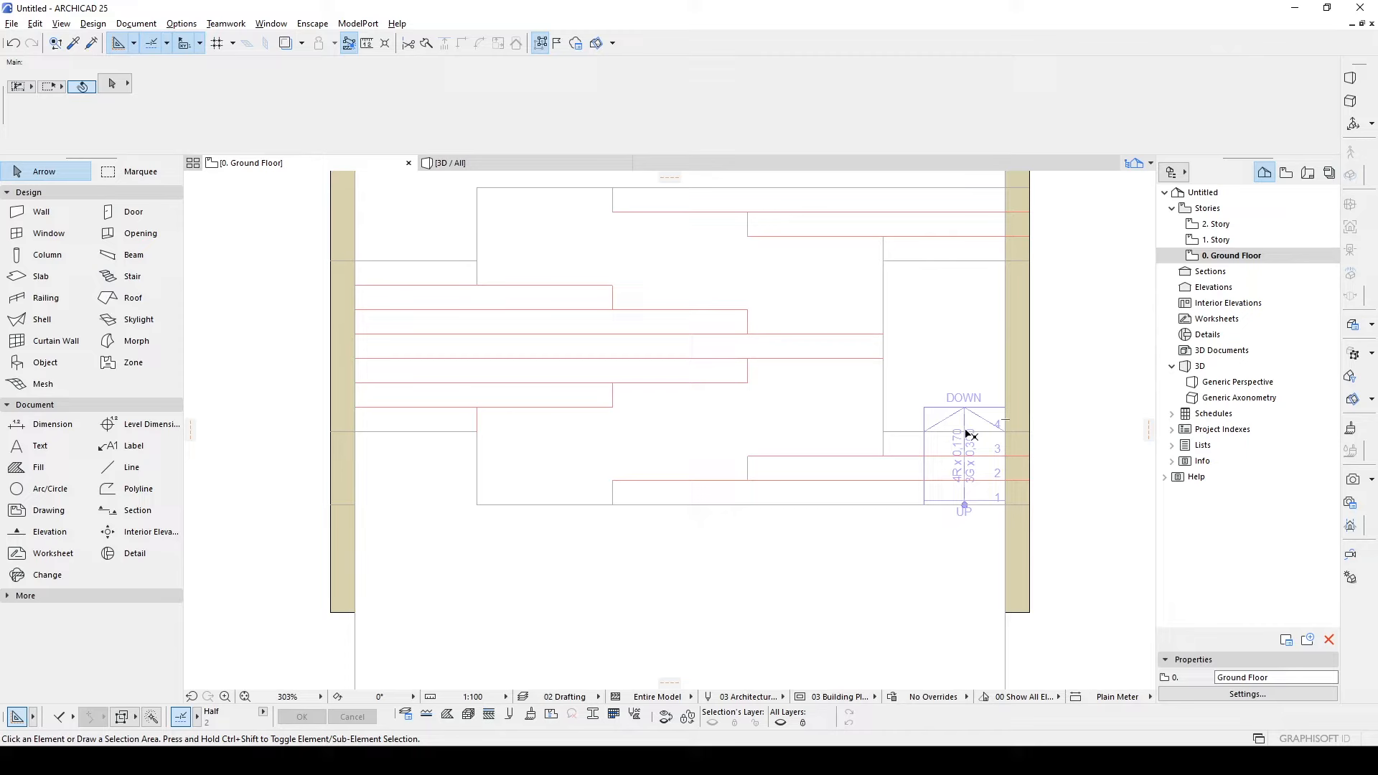
- Set the placed stair to both start and end with a riser
click(948, 422)
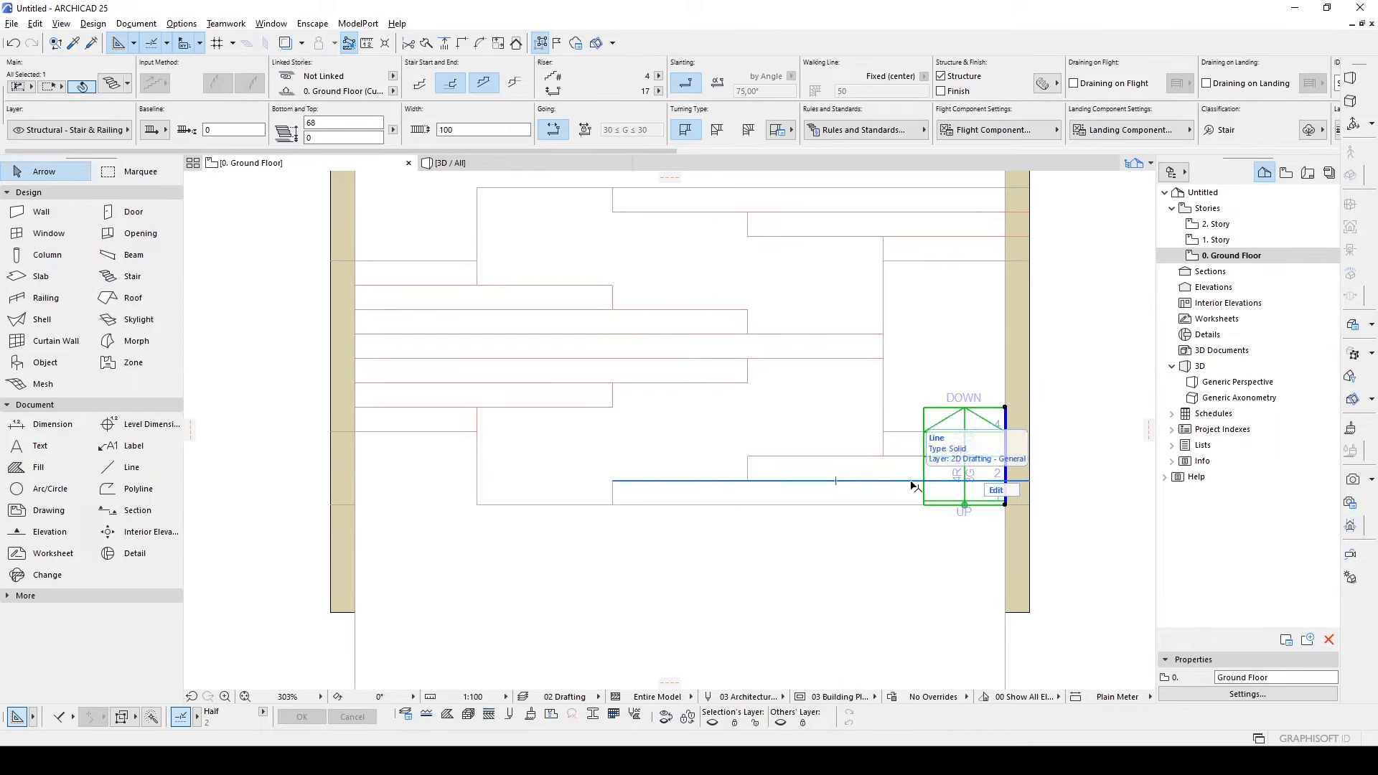
scroll(976, 495, up, 3)
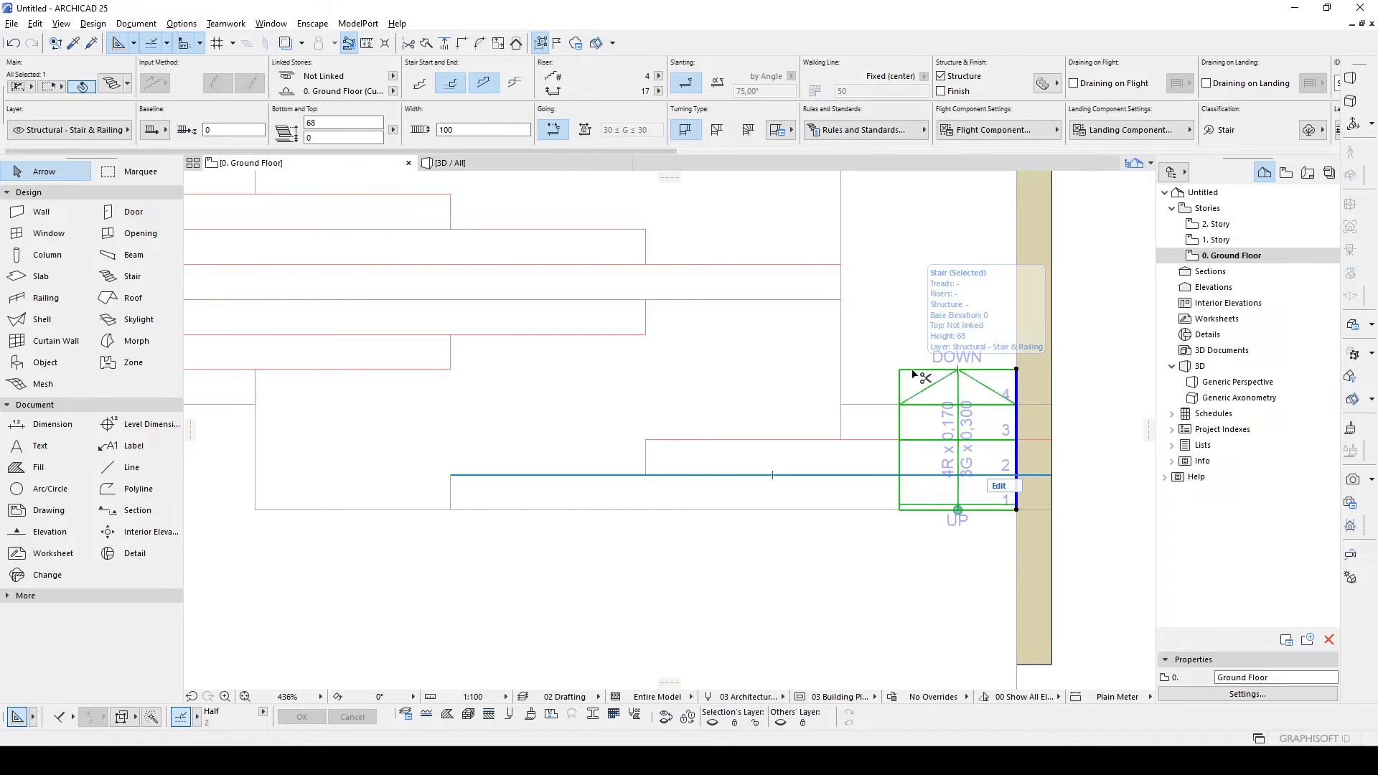
double_click(915, 376)
click(495, 74)
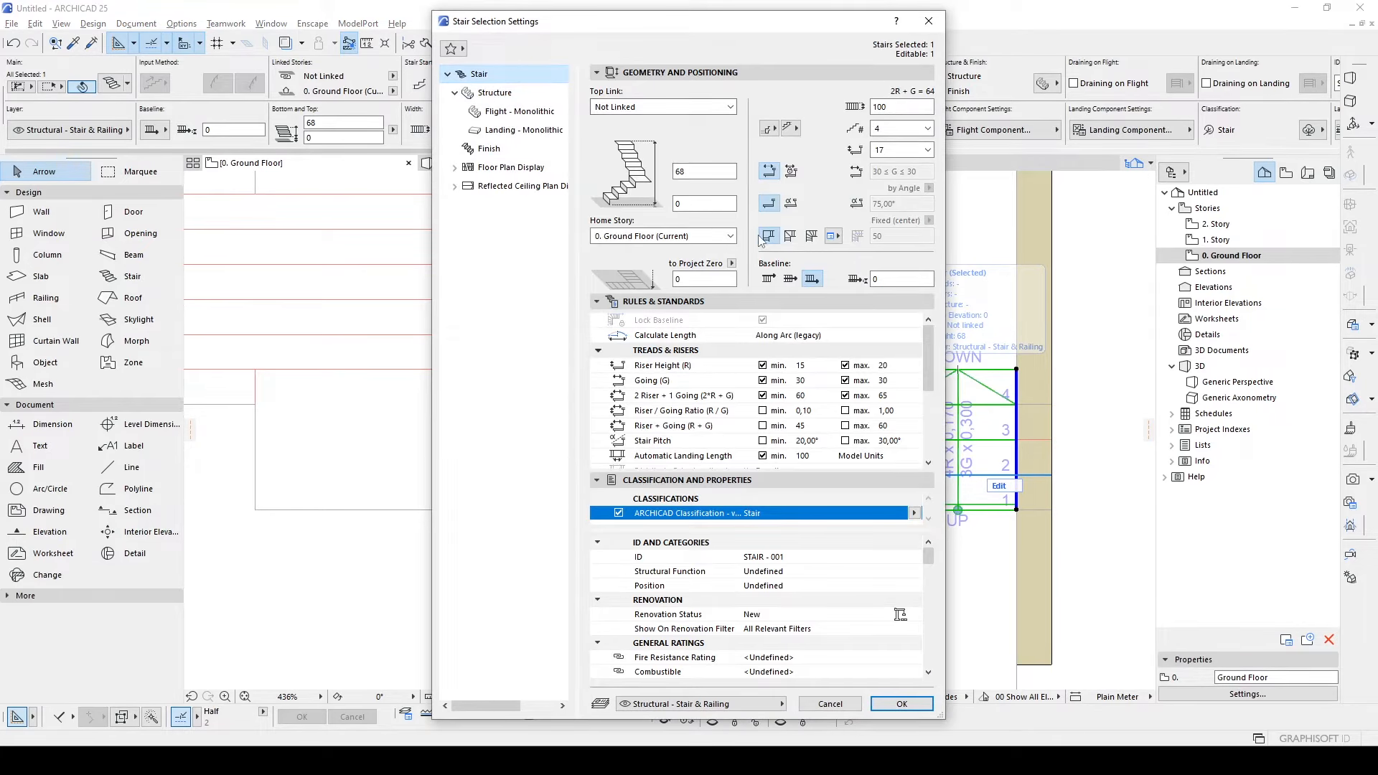
click(768, 132)
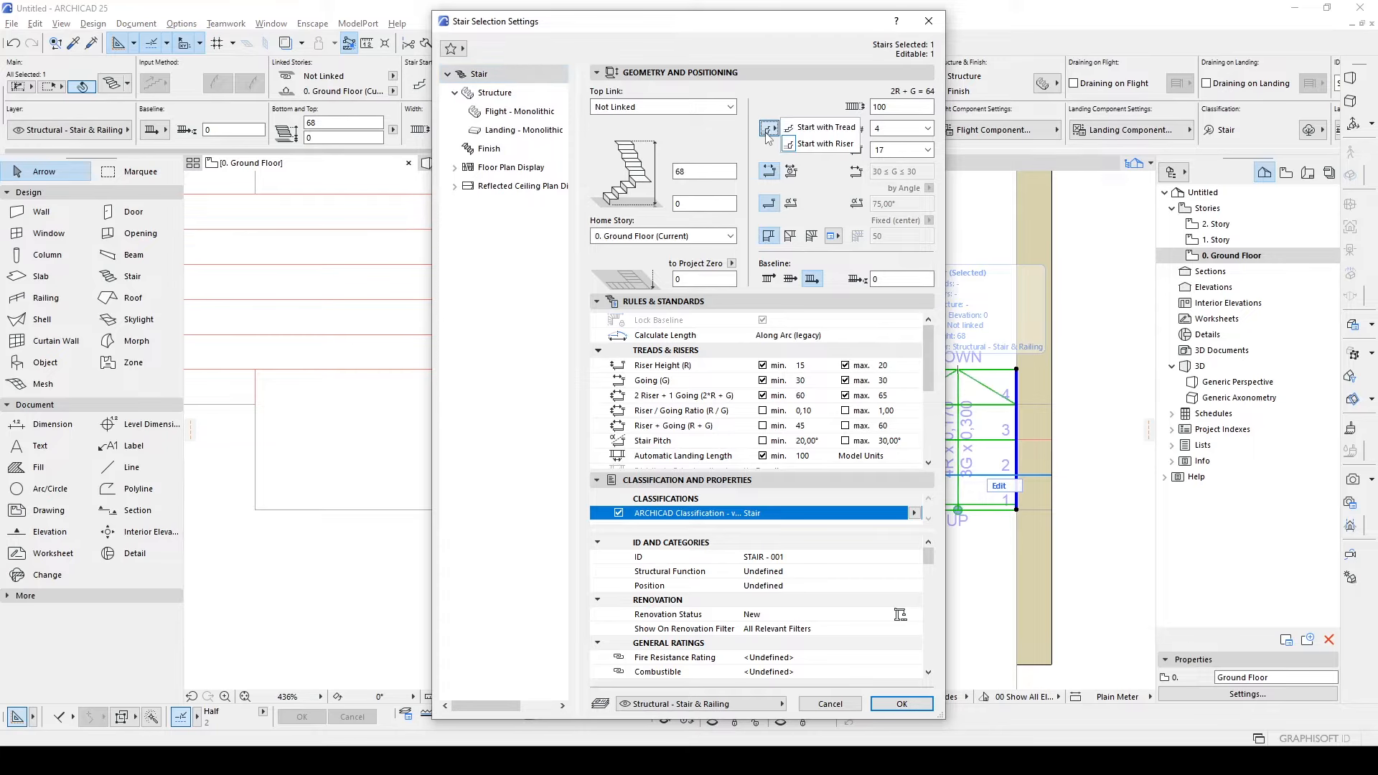
click(813, 145)
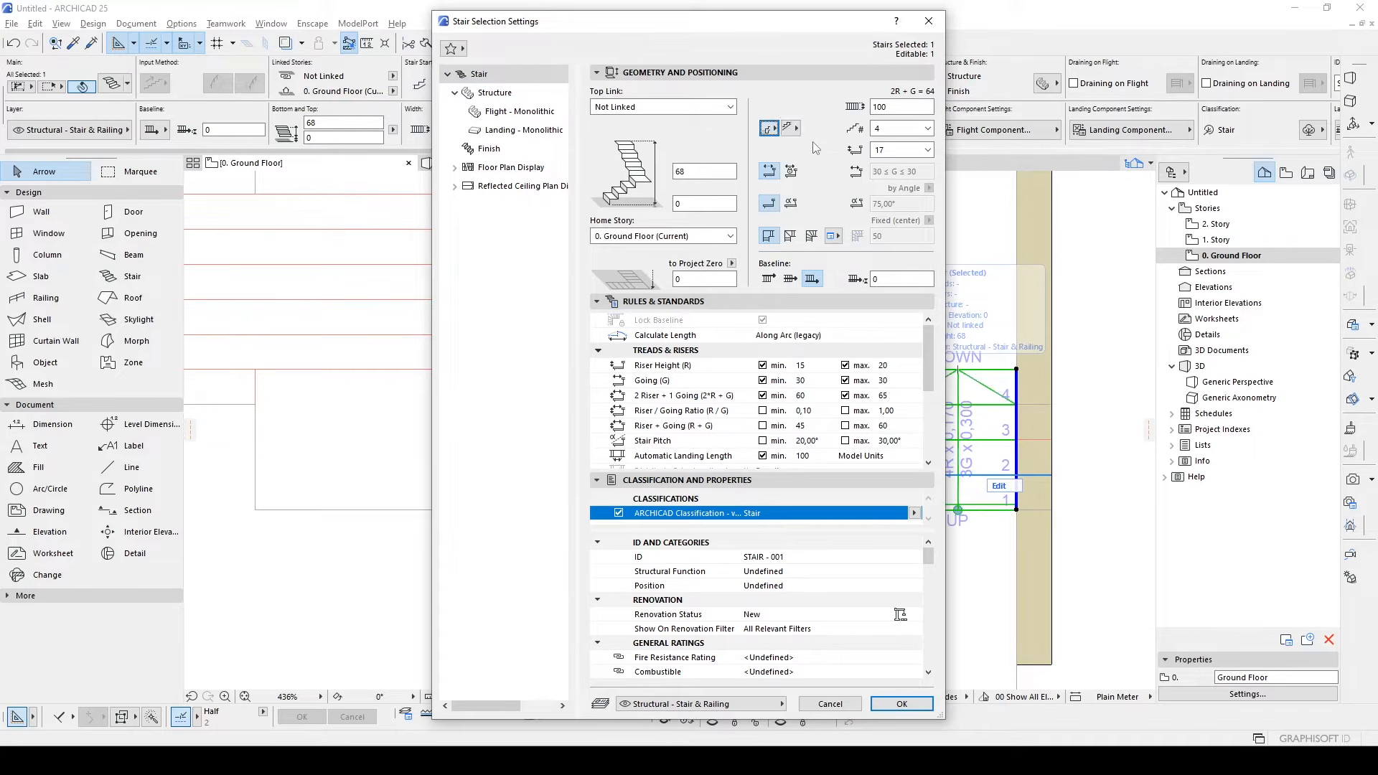
click(794, 130)
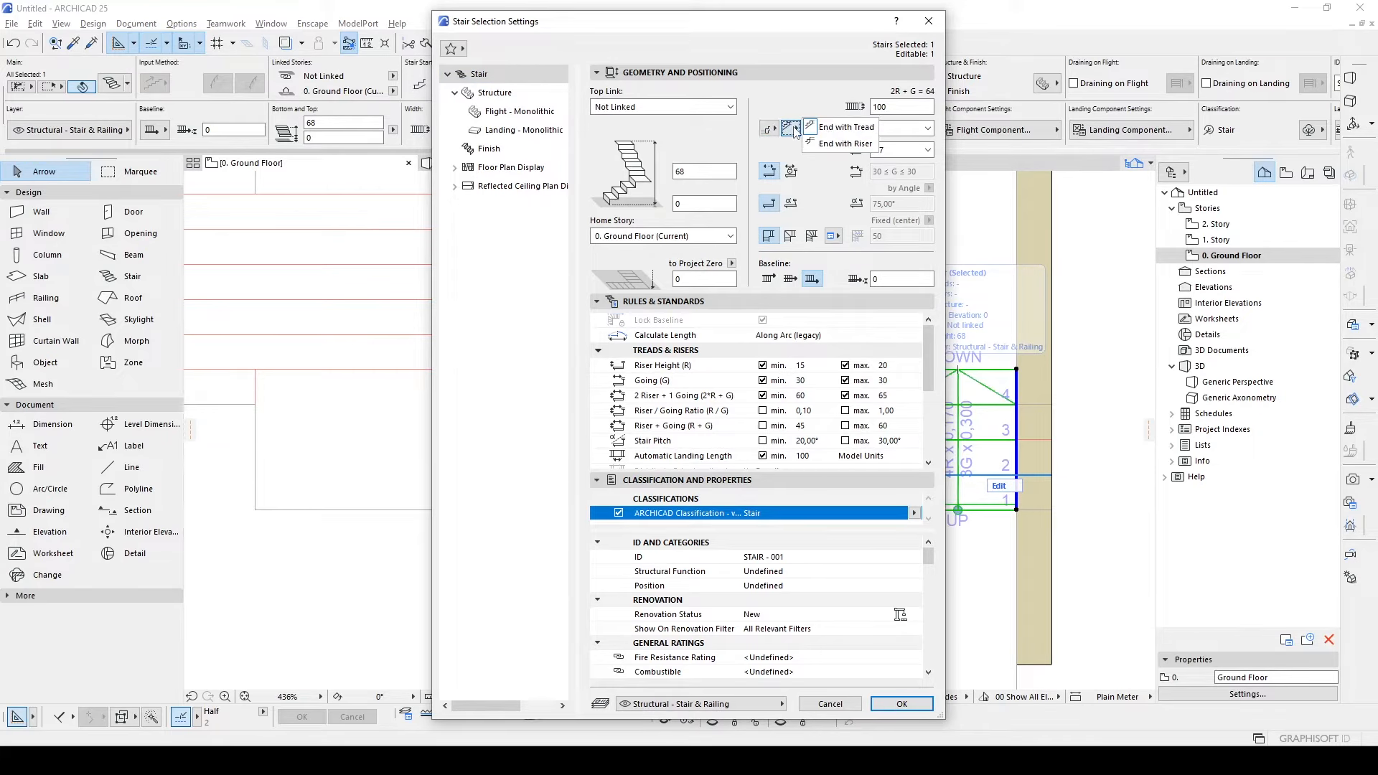
click(824, 145)
click(902, 703)
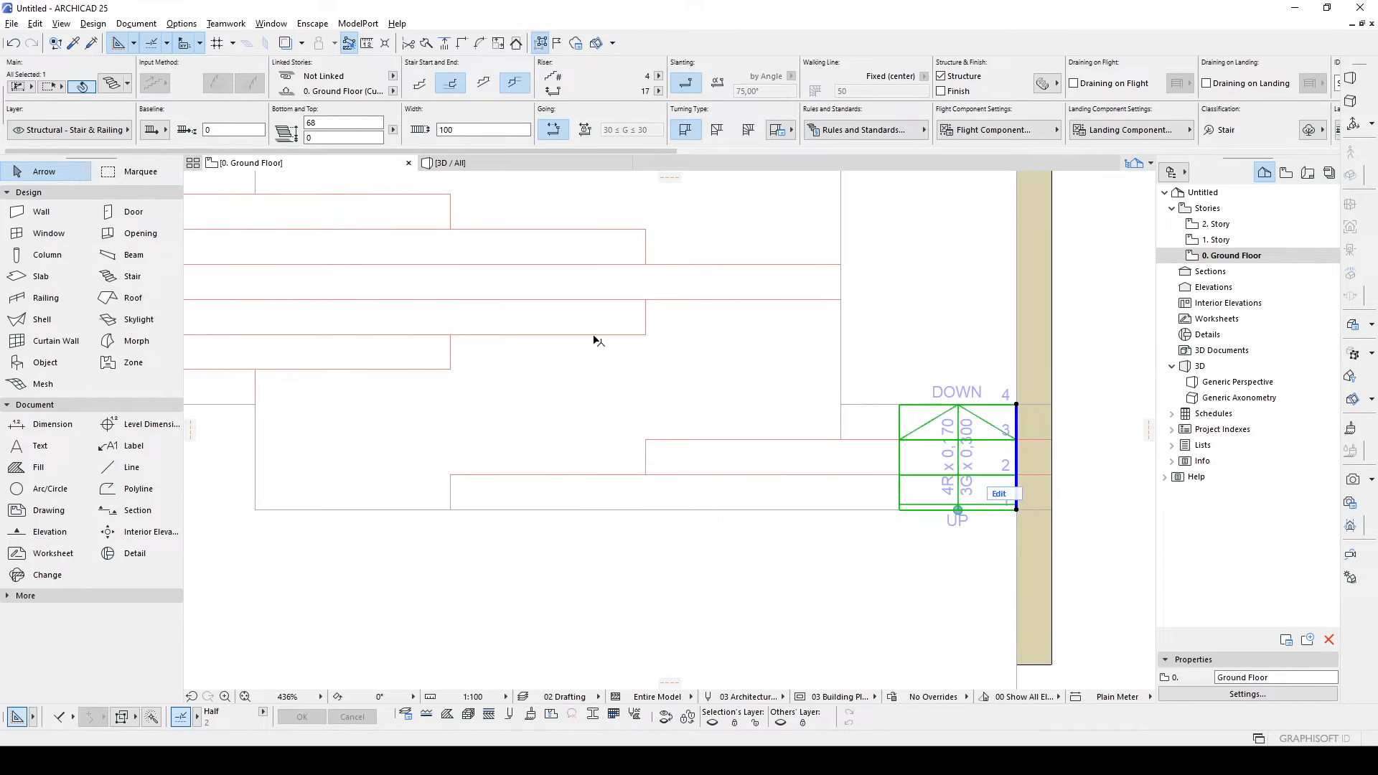
- Open the stair for editing and offset the first tread's left edge to the end of the lowest stepped outline
middle_drag(450, 322, 546, 334)
middle_drag(1052, 393, 910, 424)
scroll(919, 429, down, 2)
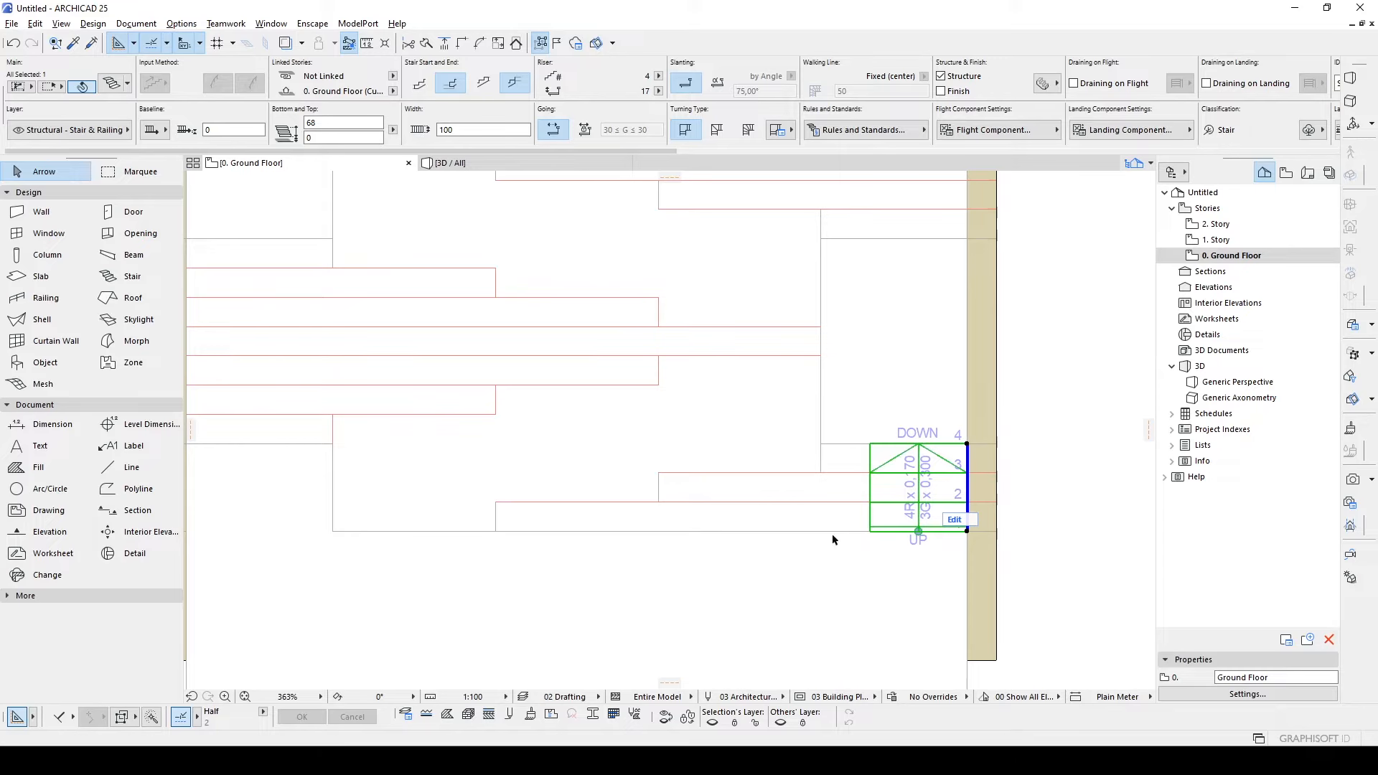
click(954, 519)
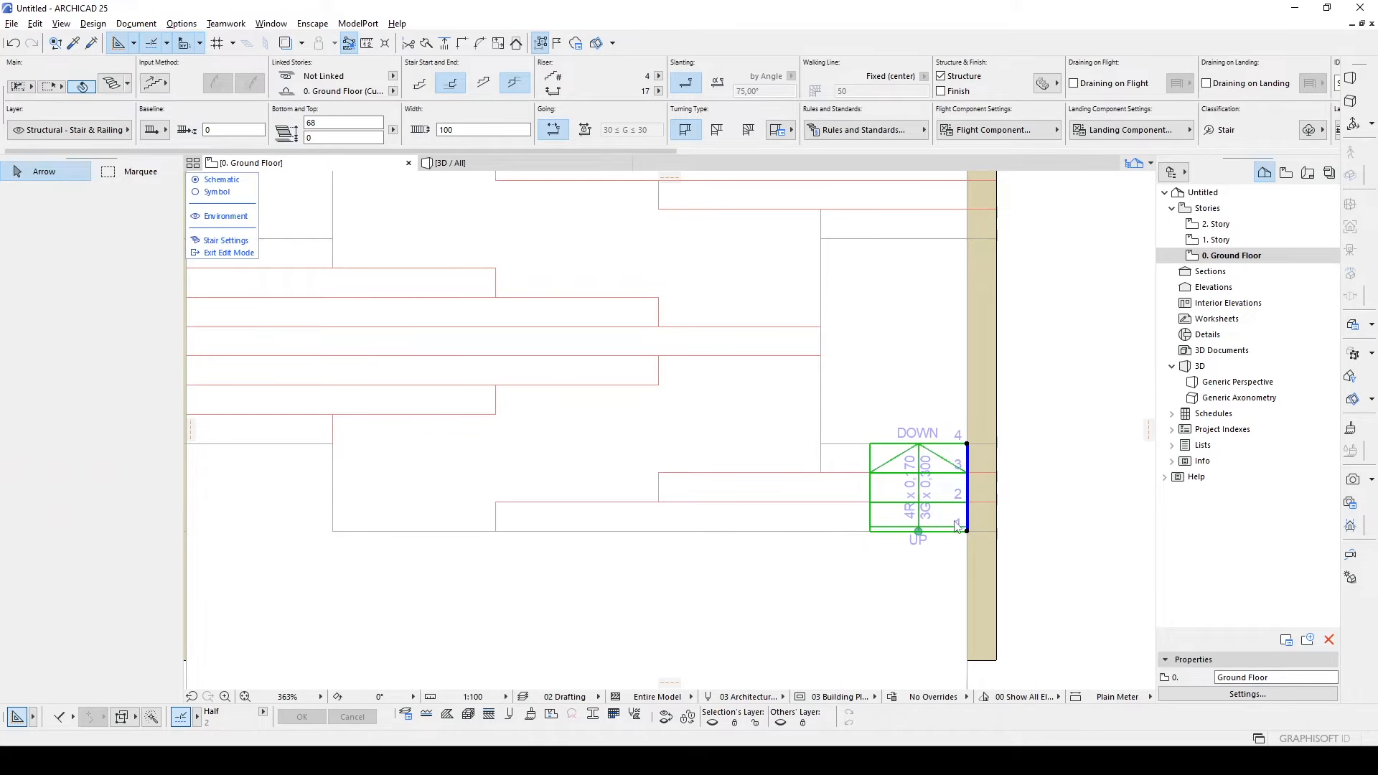
click(960, 527)
scroll(845, 523, up, 3)
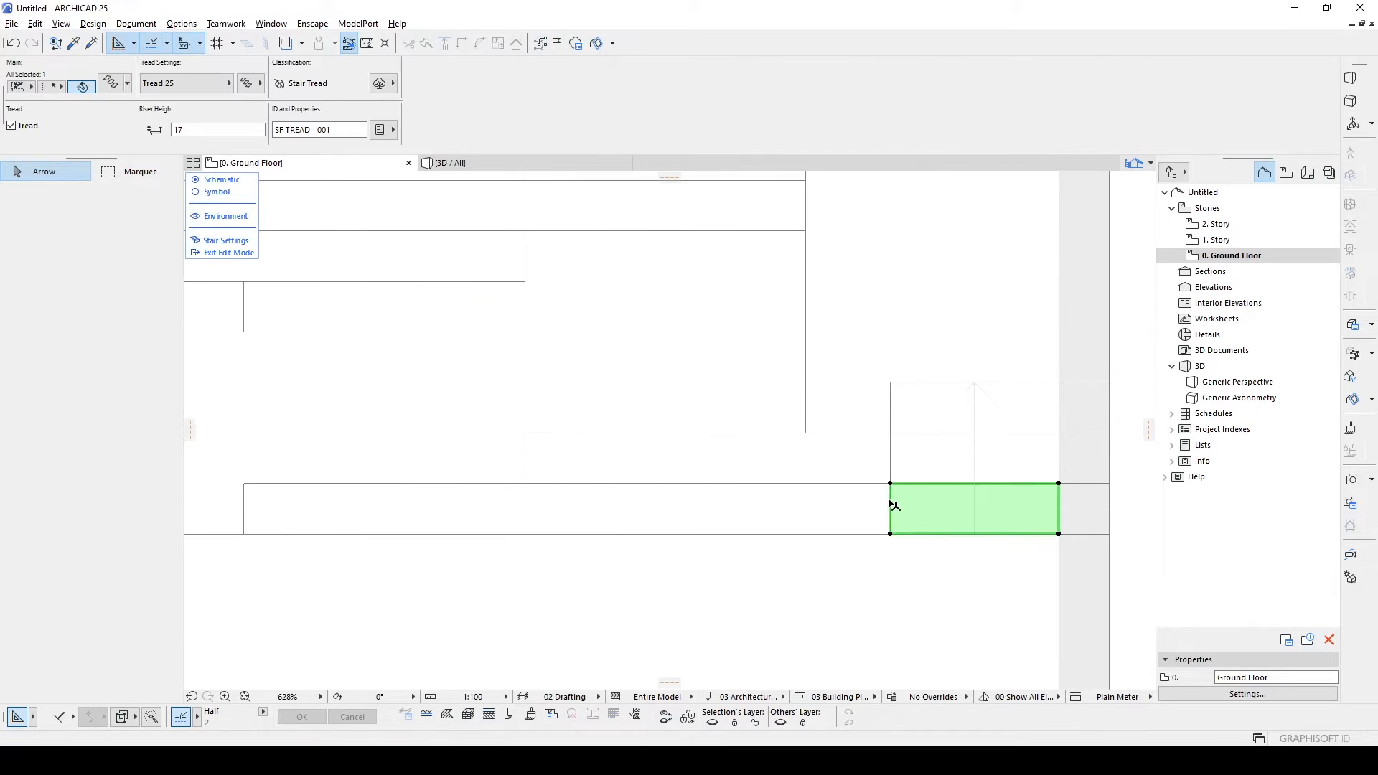
click(892, 501)
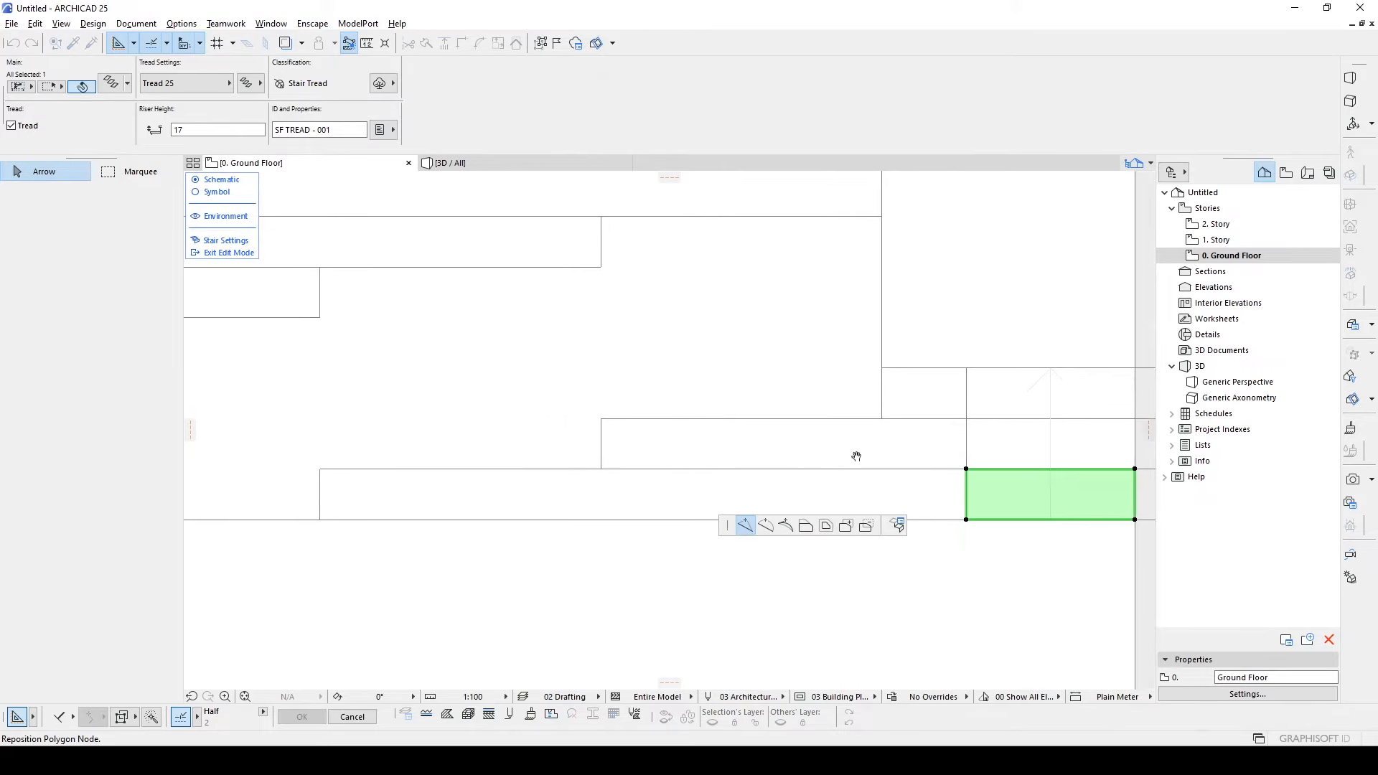
click(805, 525)
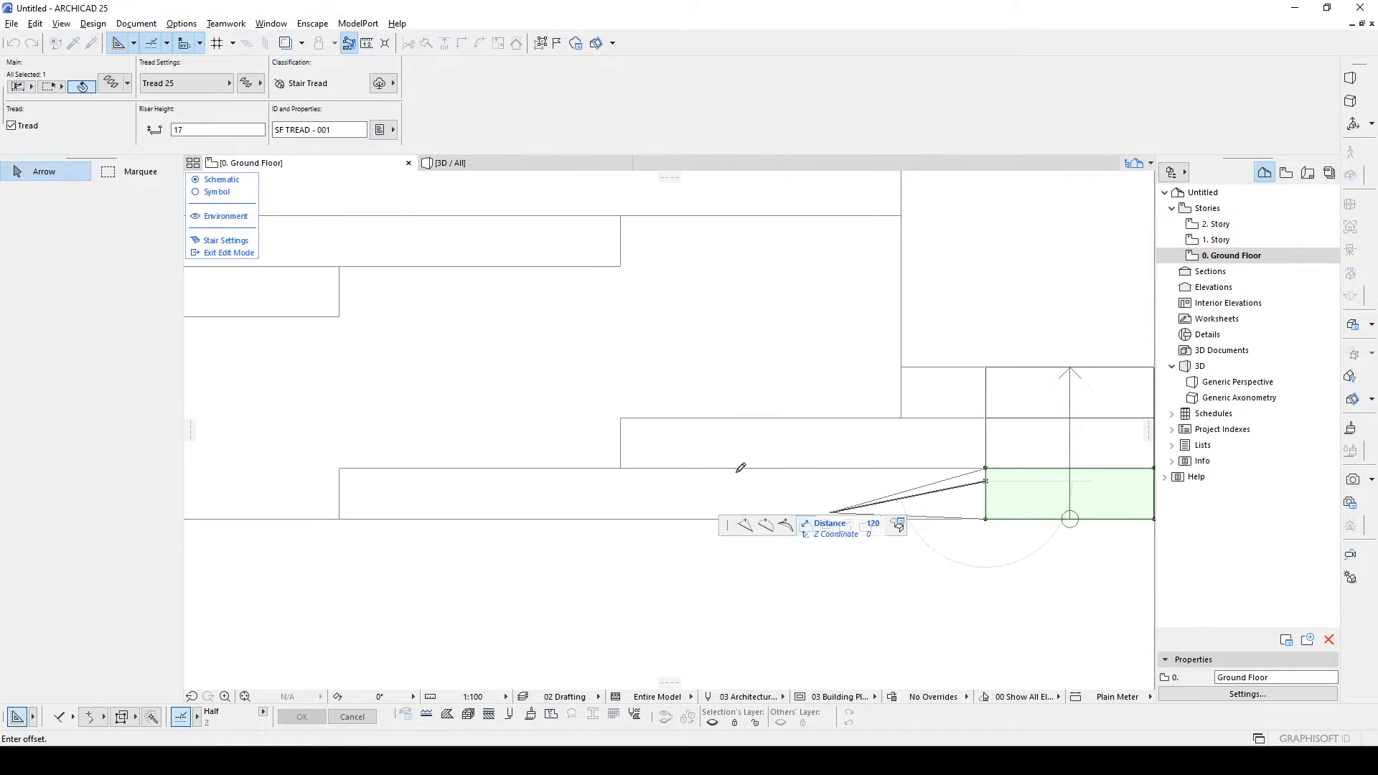
click(340, 471)
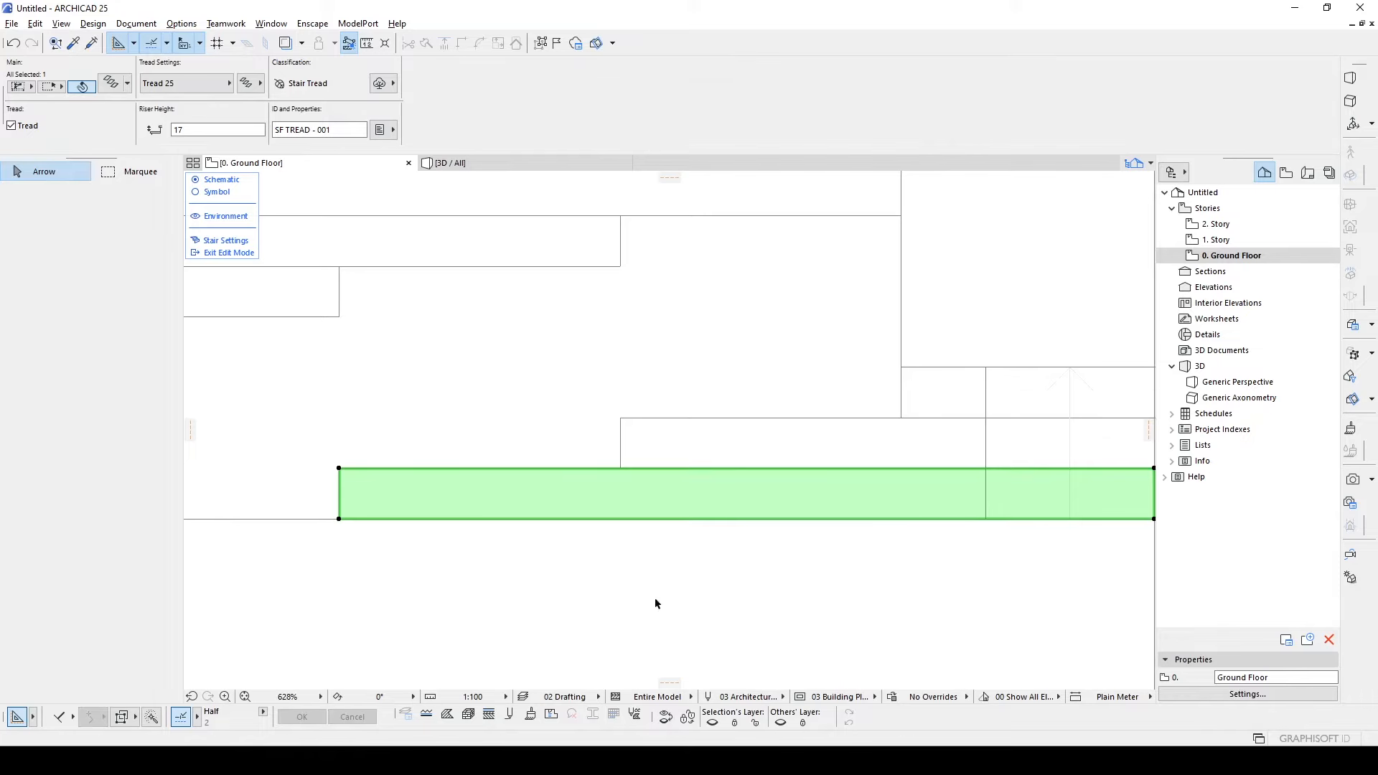
key(Escape)
- Offset the left edges of the second and third treads to the ends of their matching stepped outlines
click(986, 490)
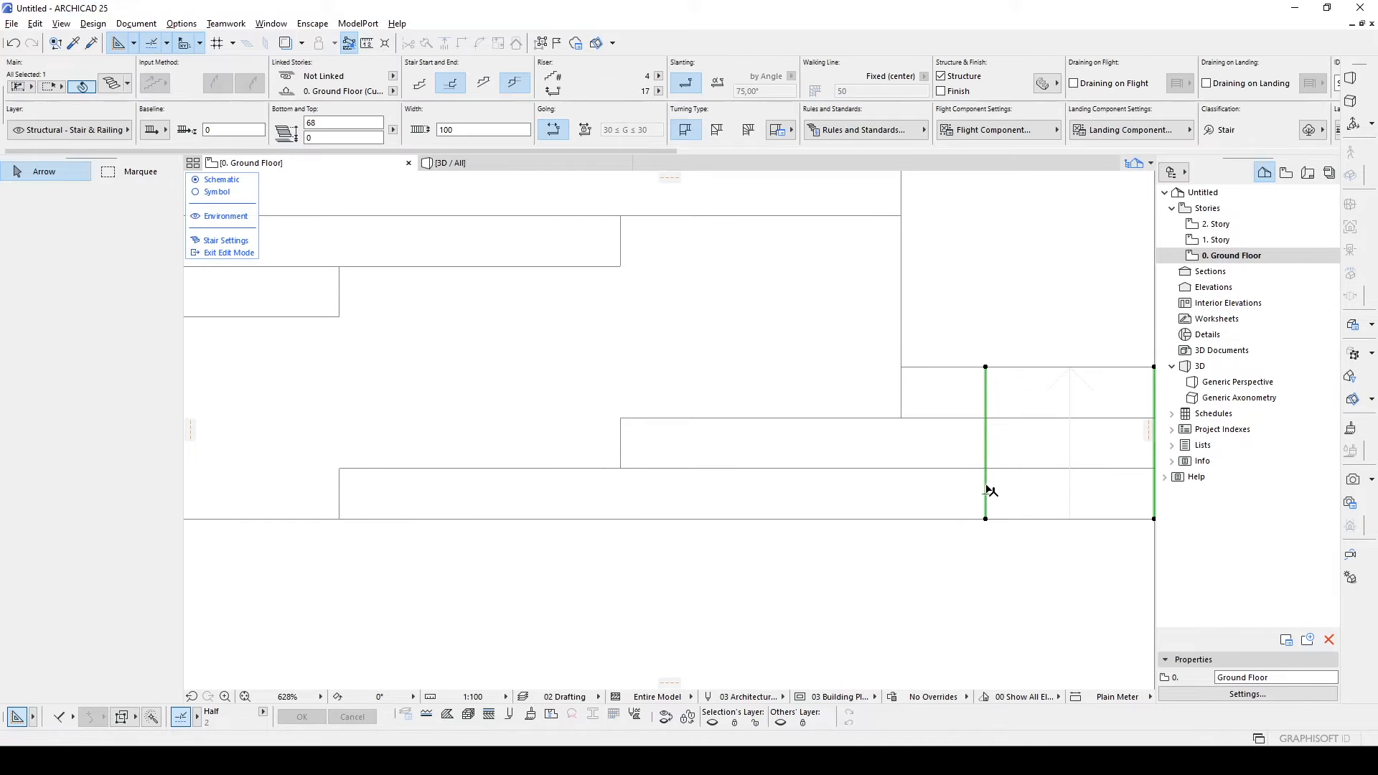
click(993, 443)
click(986, 430)
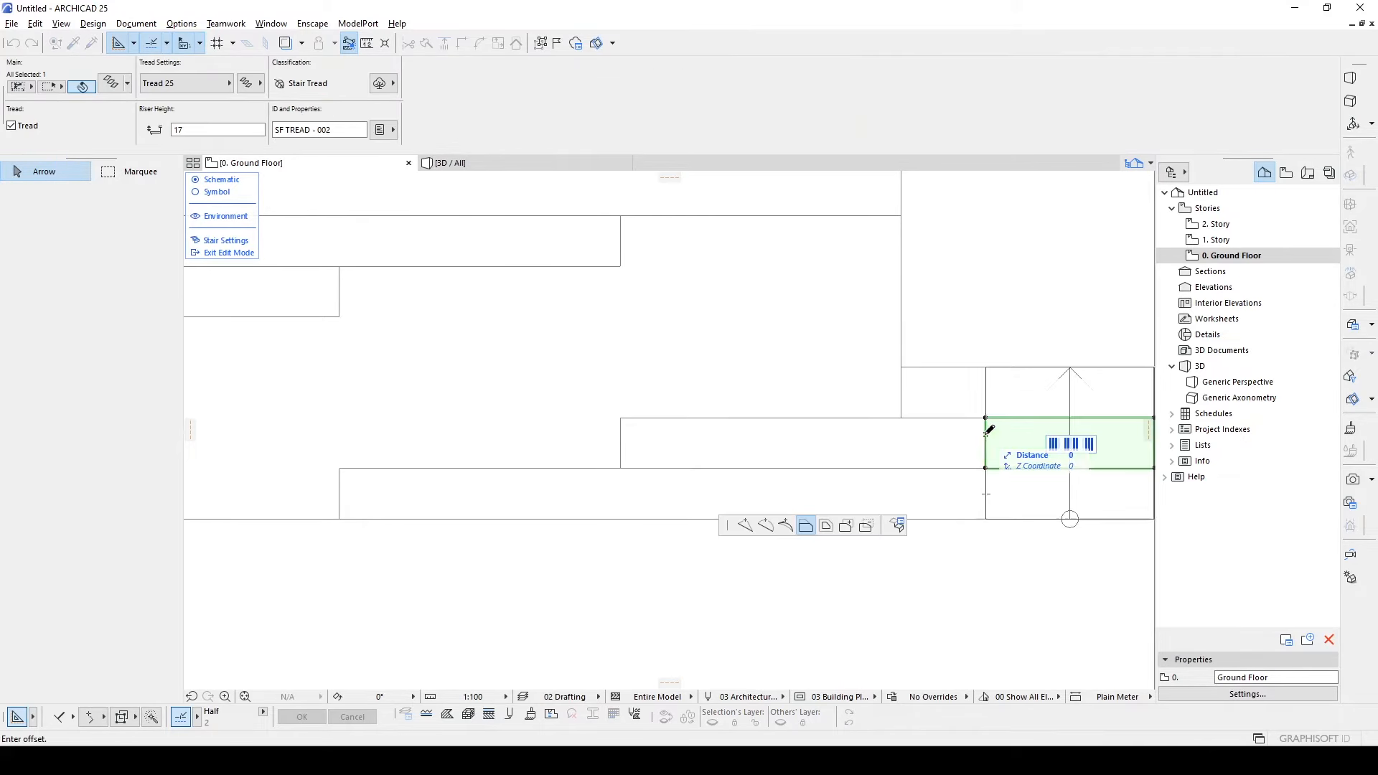
click(622, 425)
click(1000, 393)
click(986, 384)
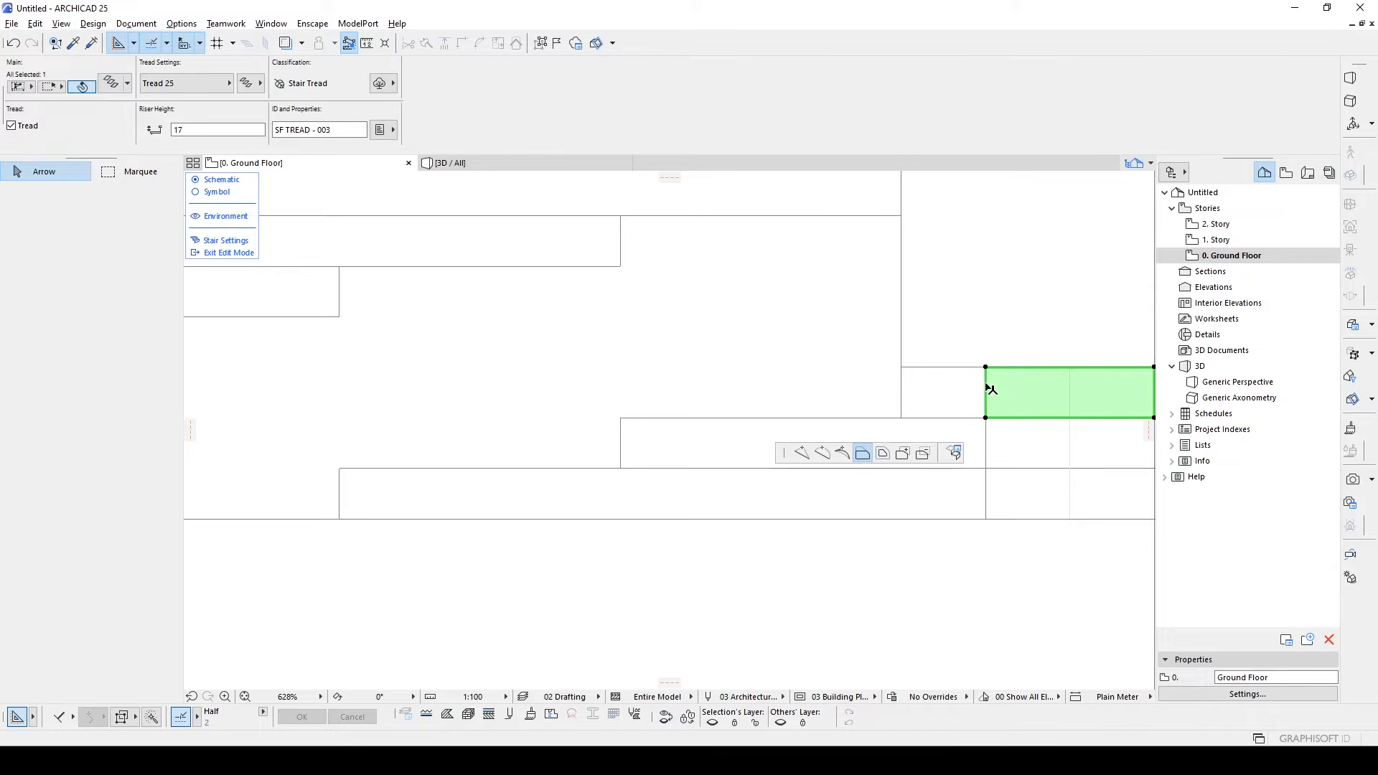
click(907, 362)
key(Escape)
- Offset the stair's left boundary line to the end of the lowest stepped outline
click(986, 495)
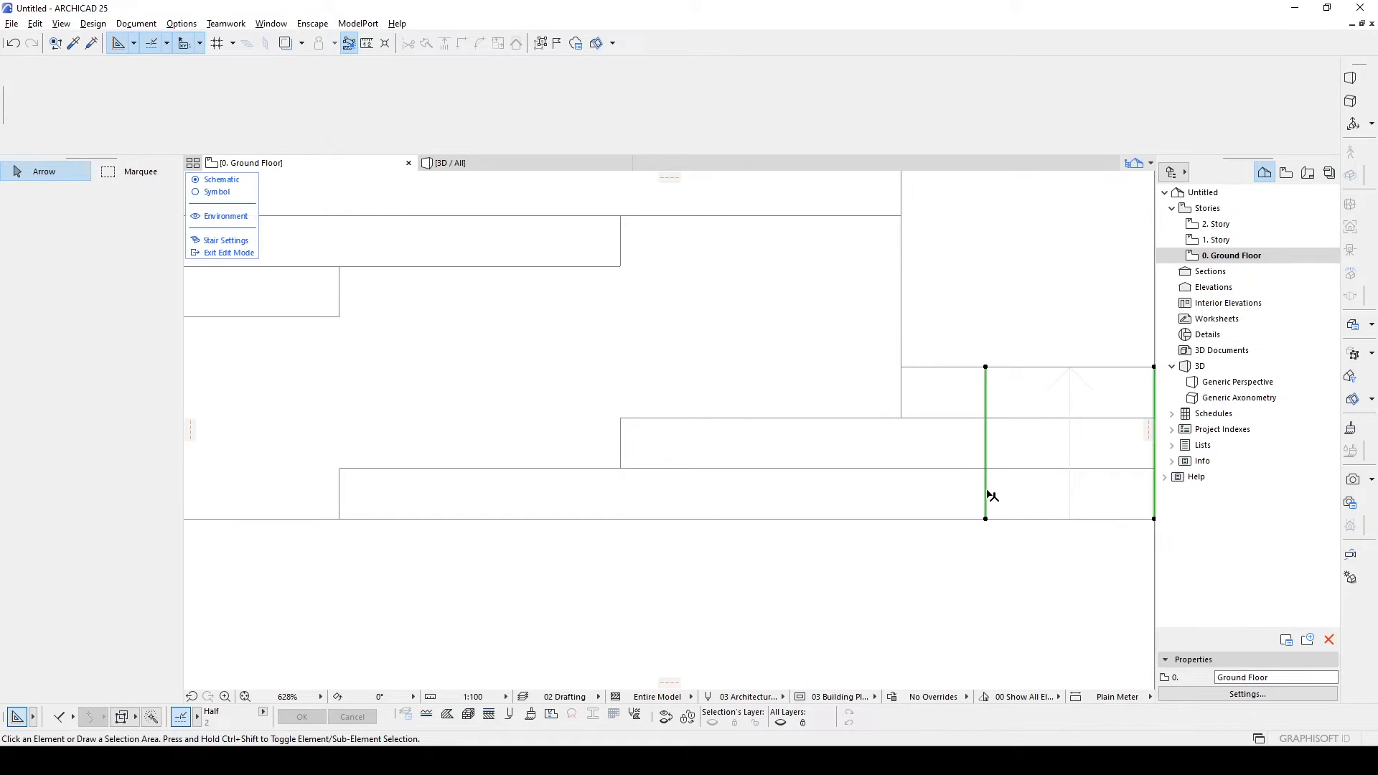
middle_drag(987, 495, 825, 549)
click(824, 549)
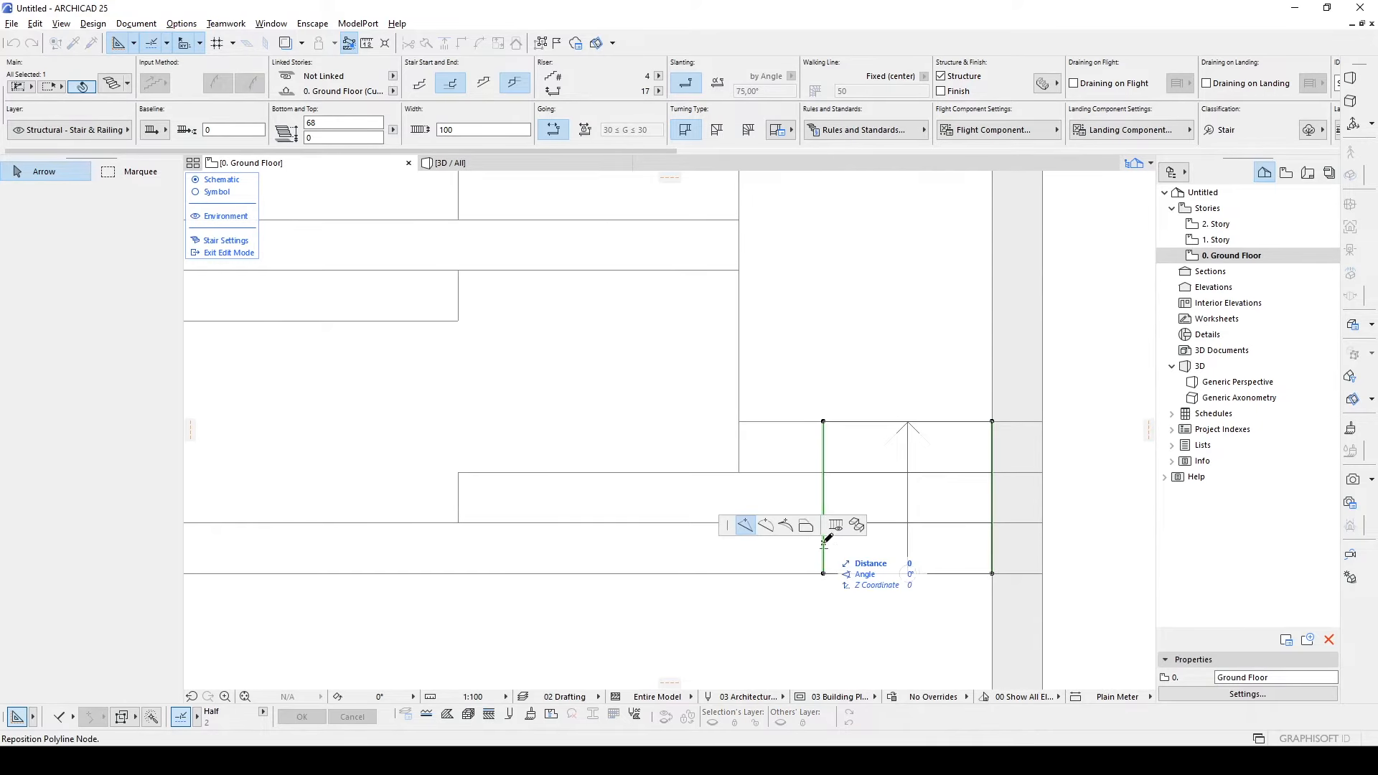
middle_drag(451, 535, 716, 529)
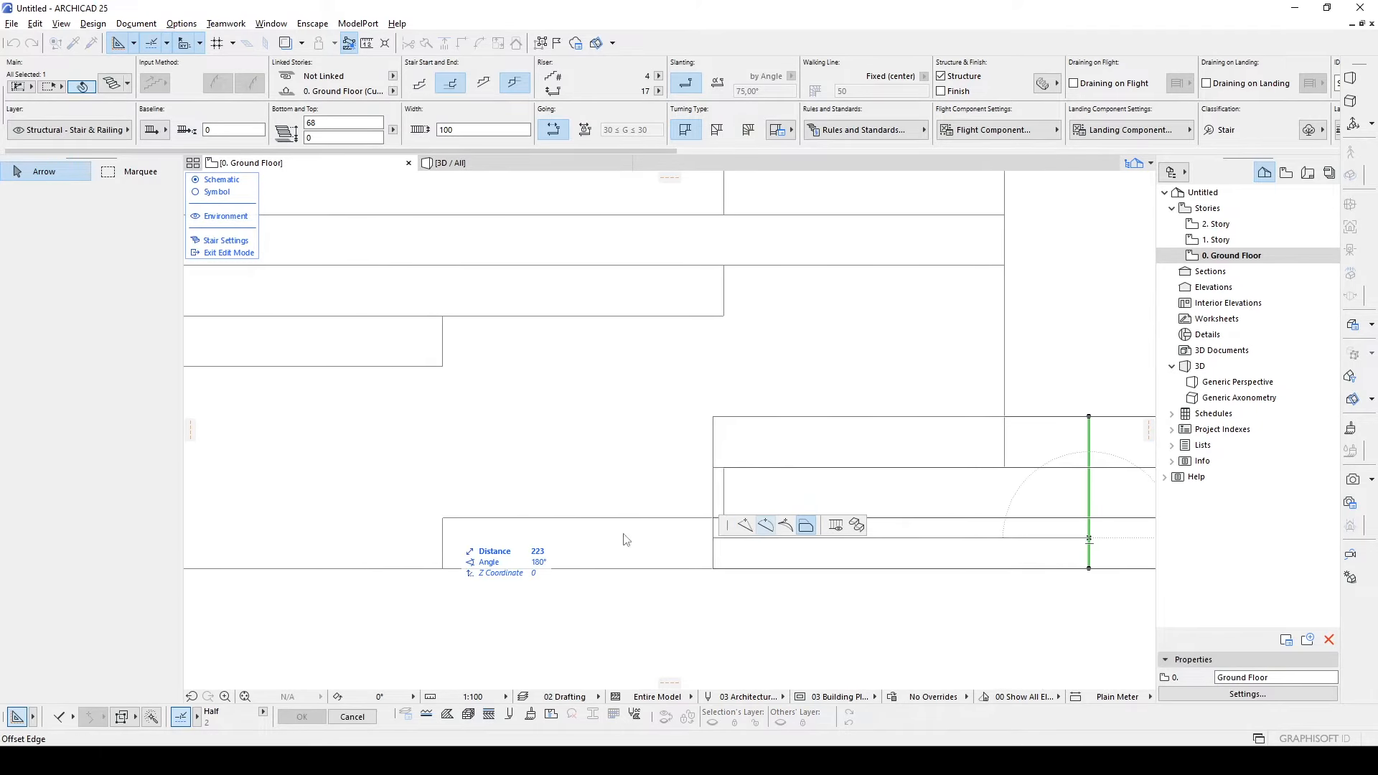
click(443, 518)
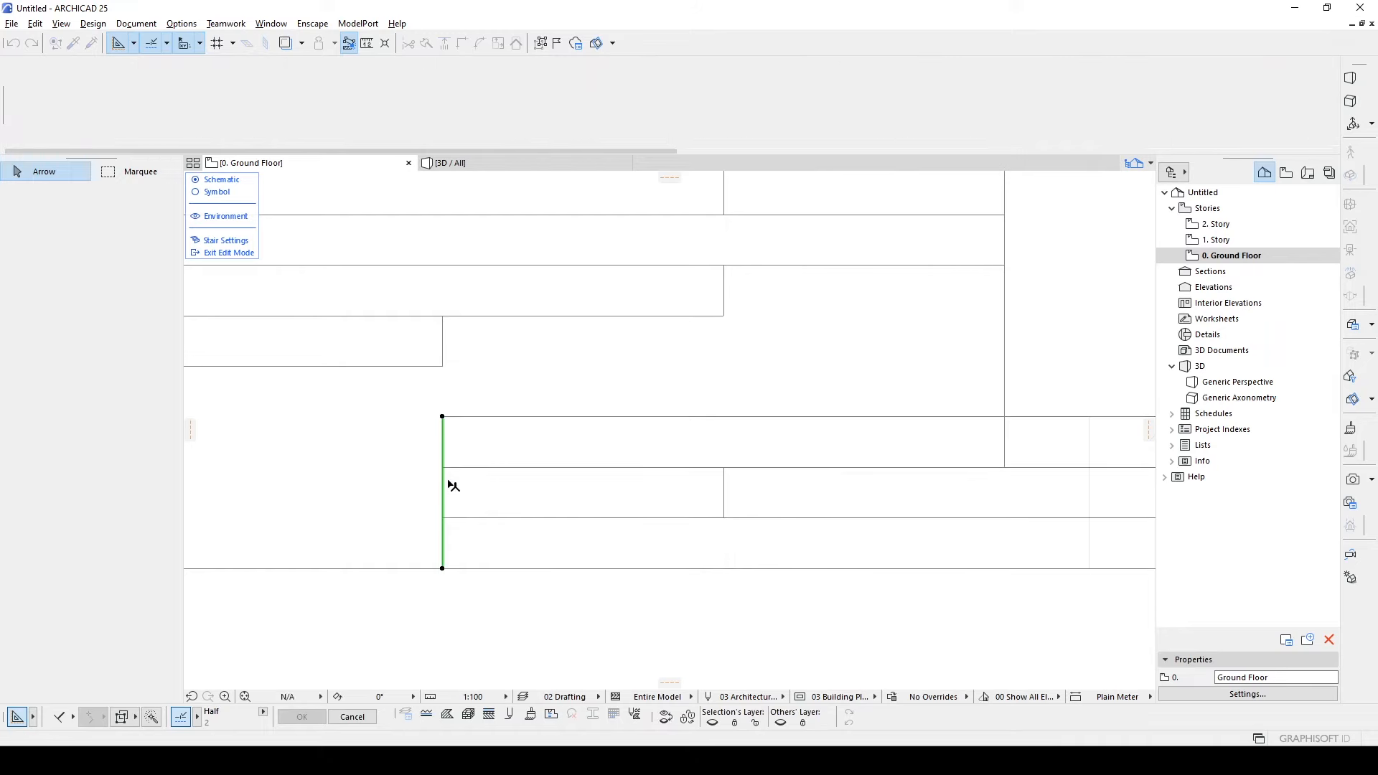
- Add two nodes to the stair's left boundary where it meets the lines between the treads
click(445, 453)
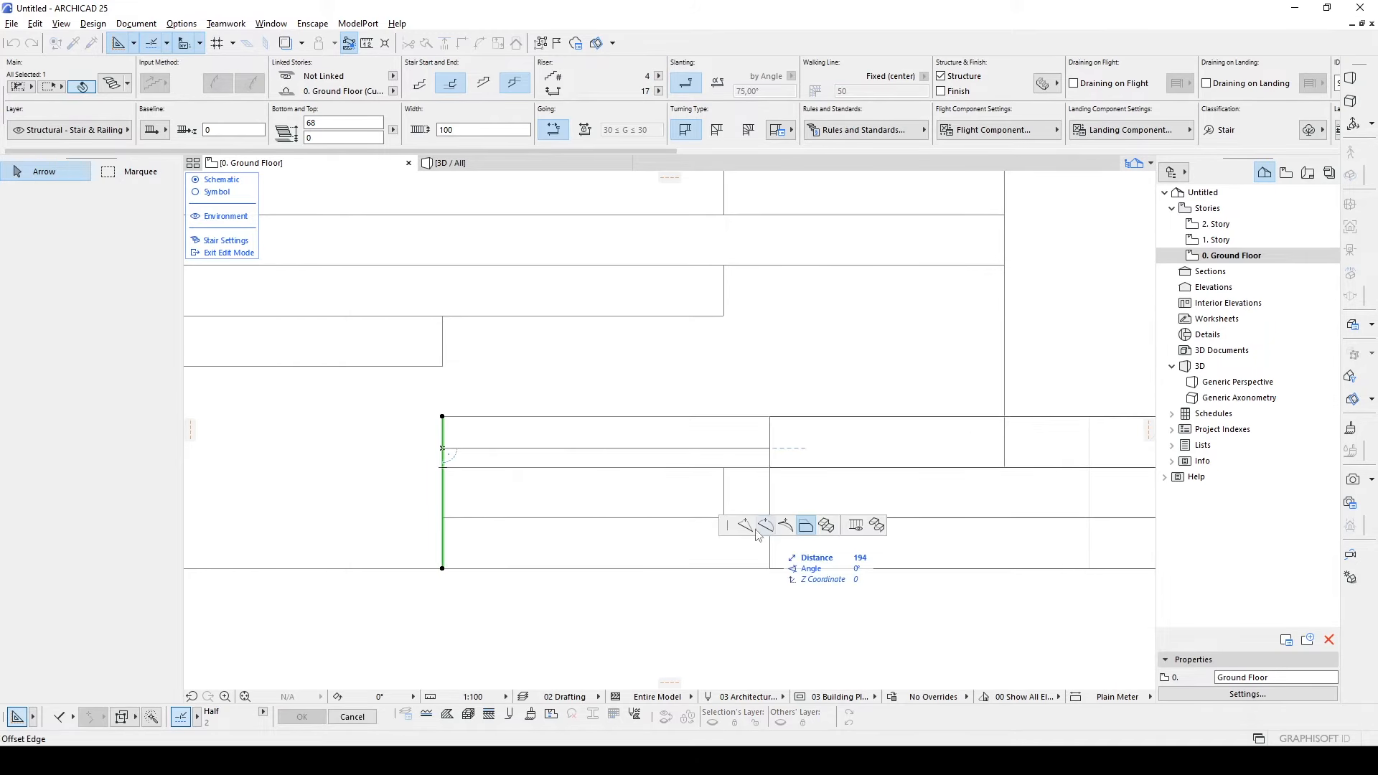
click(745, 525)
click(443, 467)
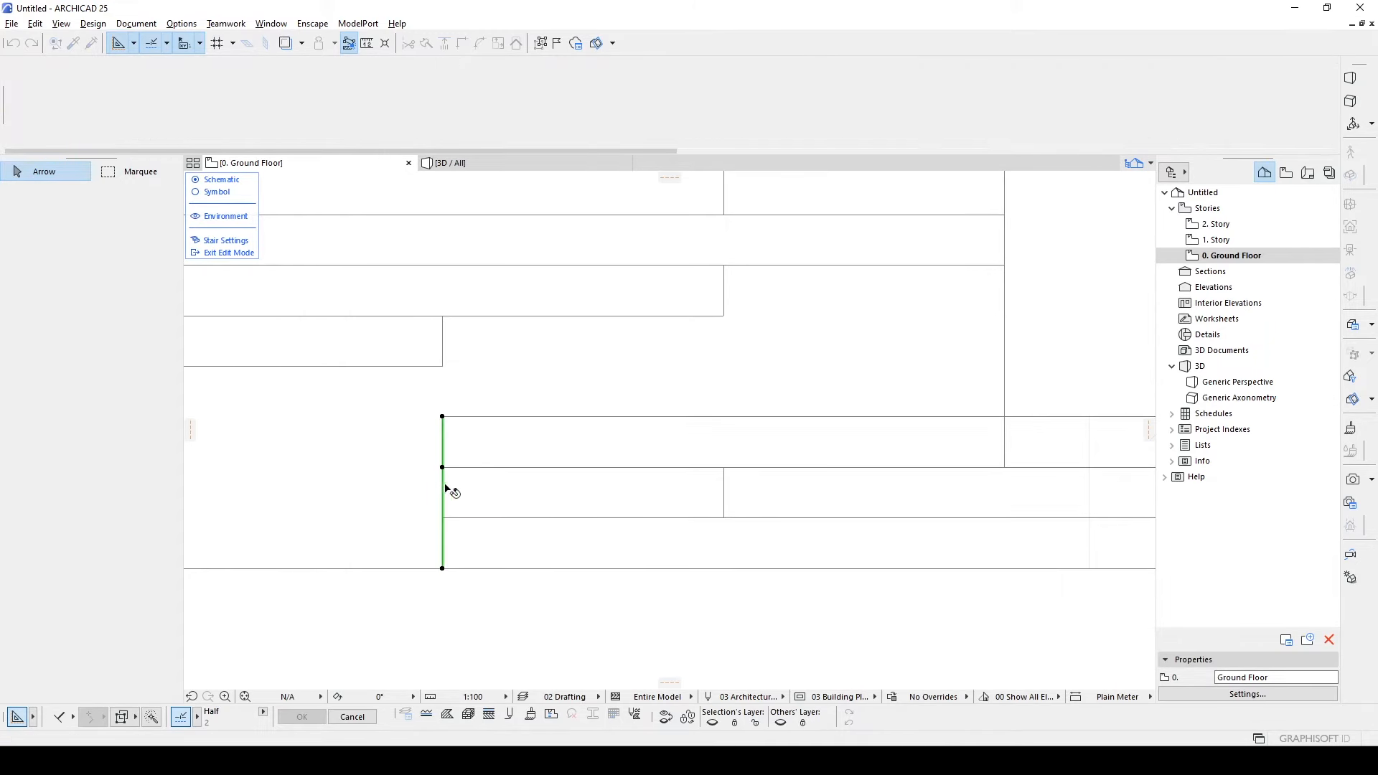
click(443, 486)
click(744, 526)
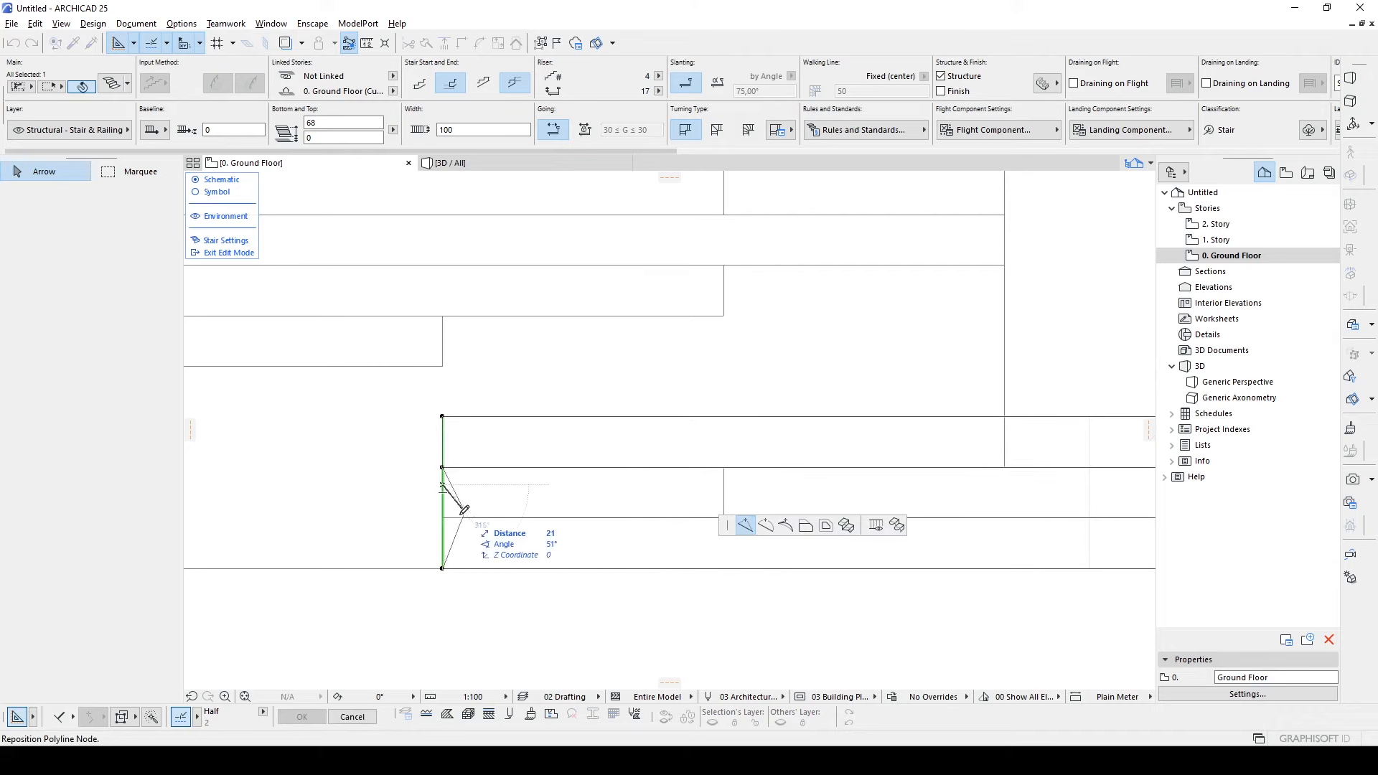
click(443, 518)
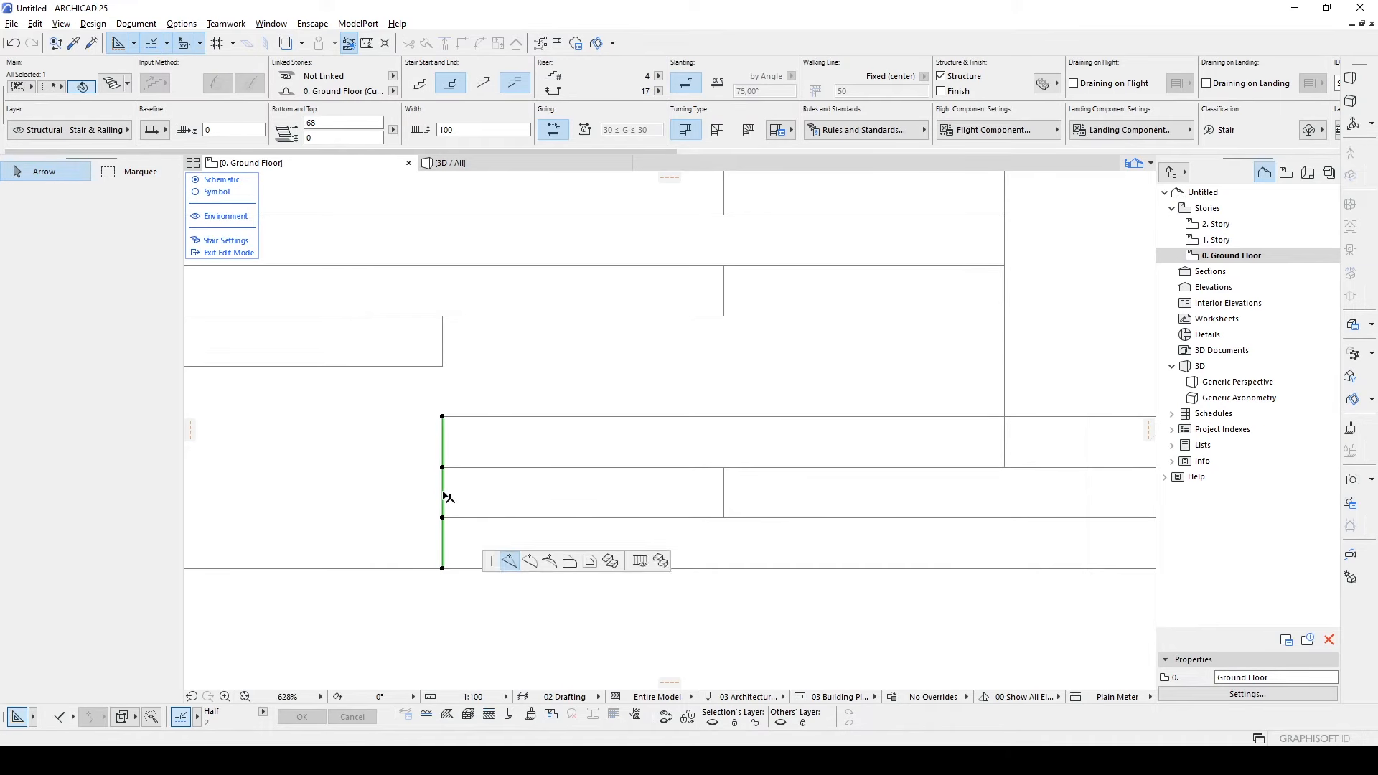
- Offset the middle and upper segments of the stair's left boundary to the ends of their matching stepped outlines, and finish editing the stair
click(443, 493)
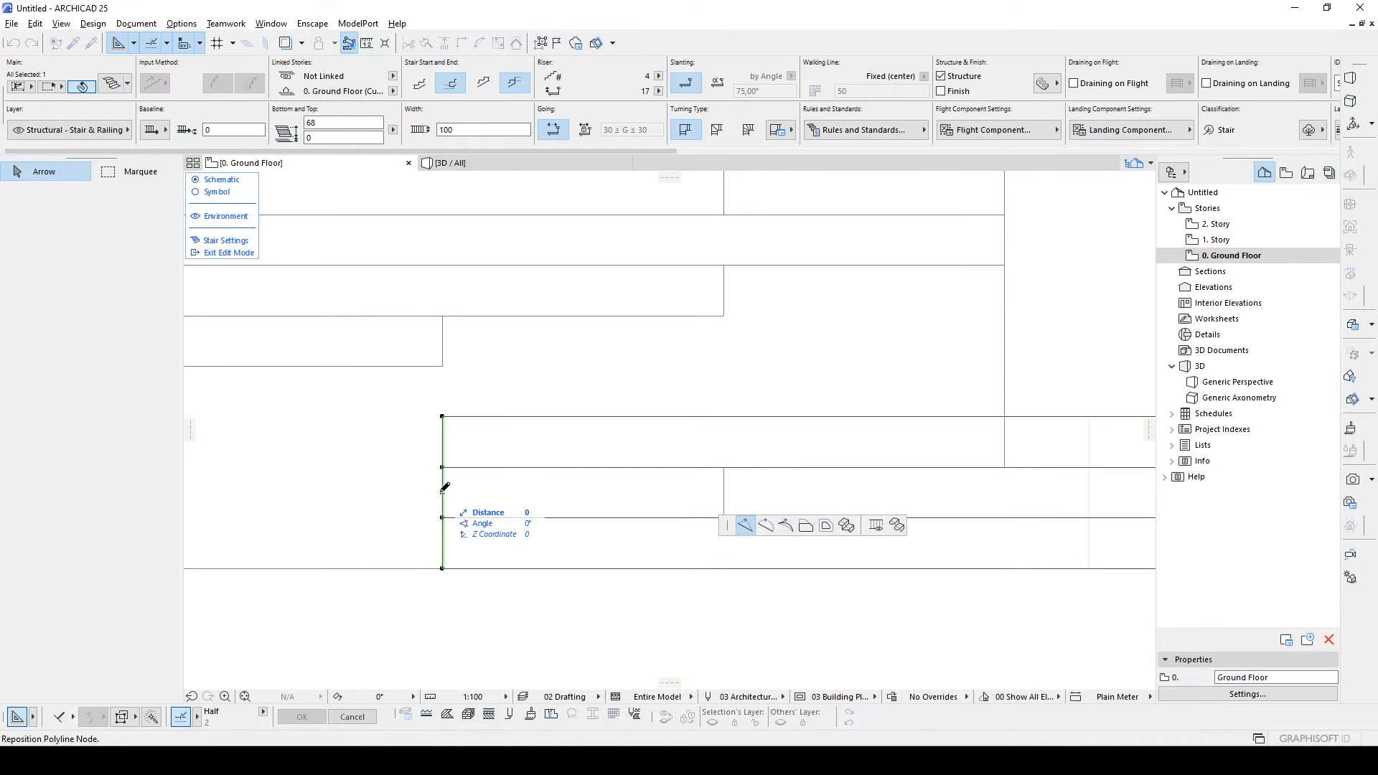
click(805, 526)
scroll(593, 434, down, 2)
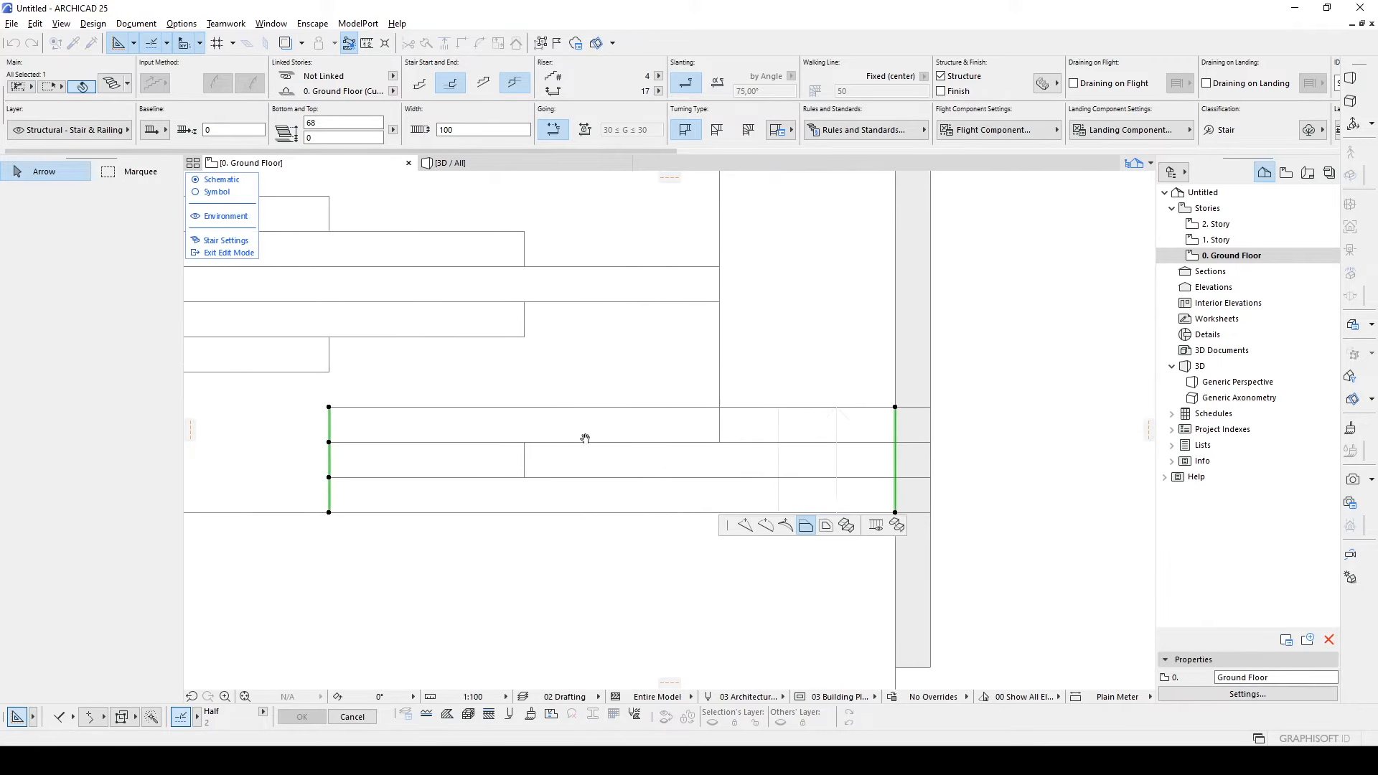
click(521, 442)
click(325, 424)
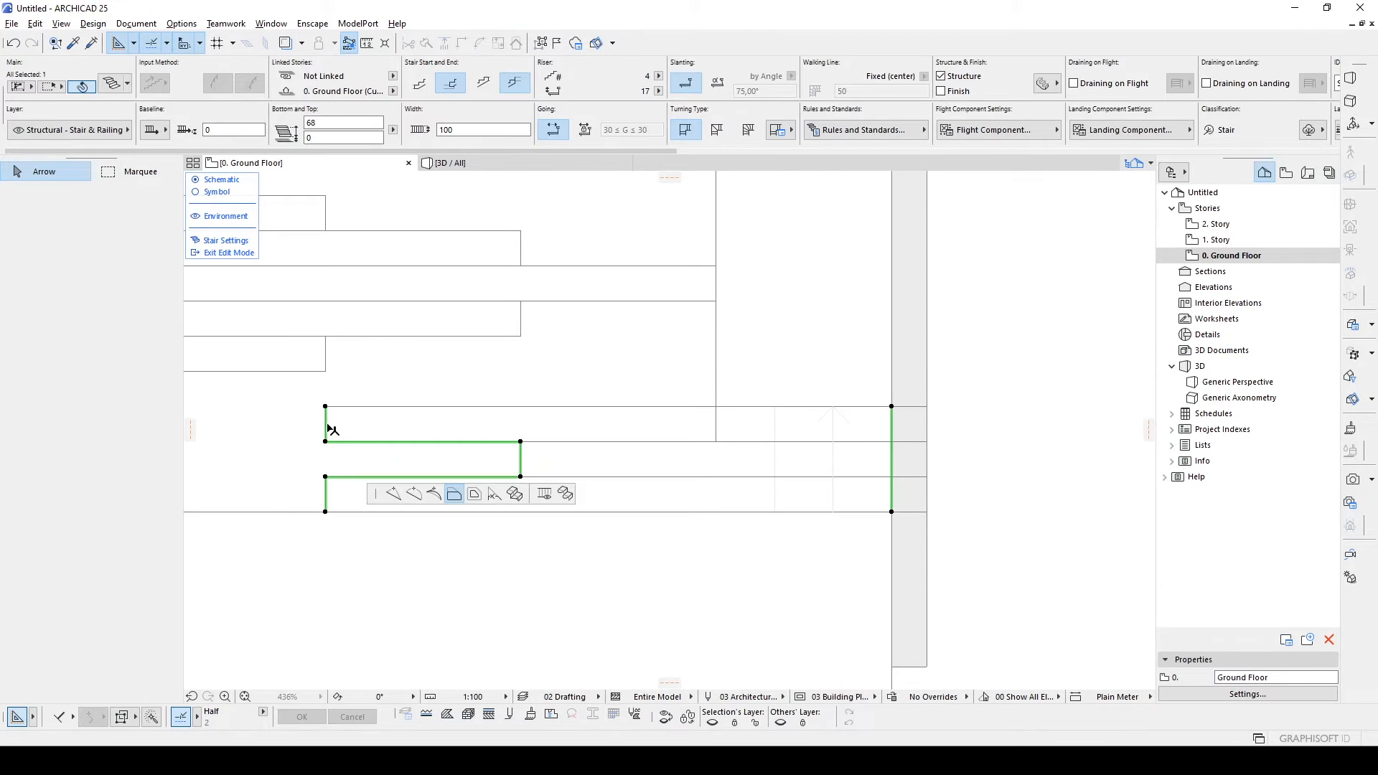
click(716, 406)
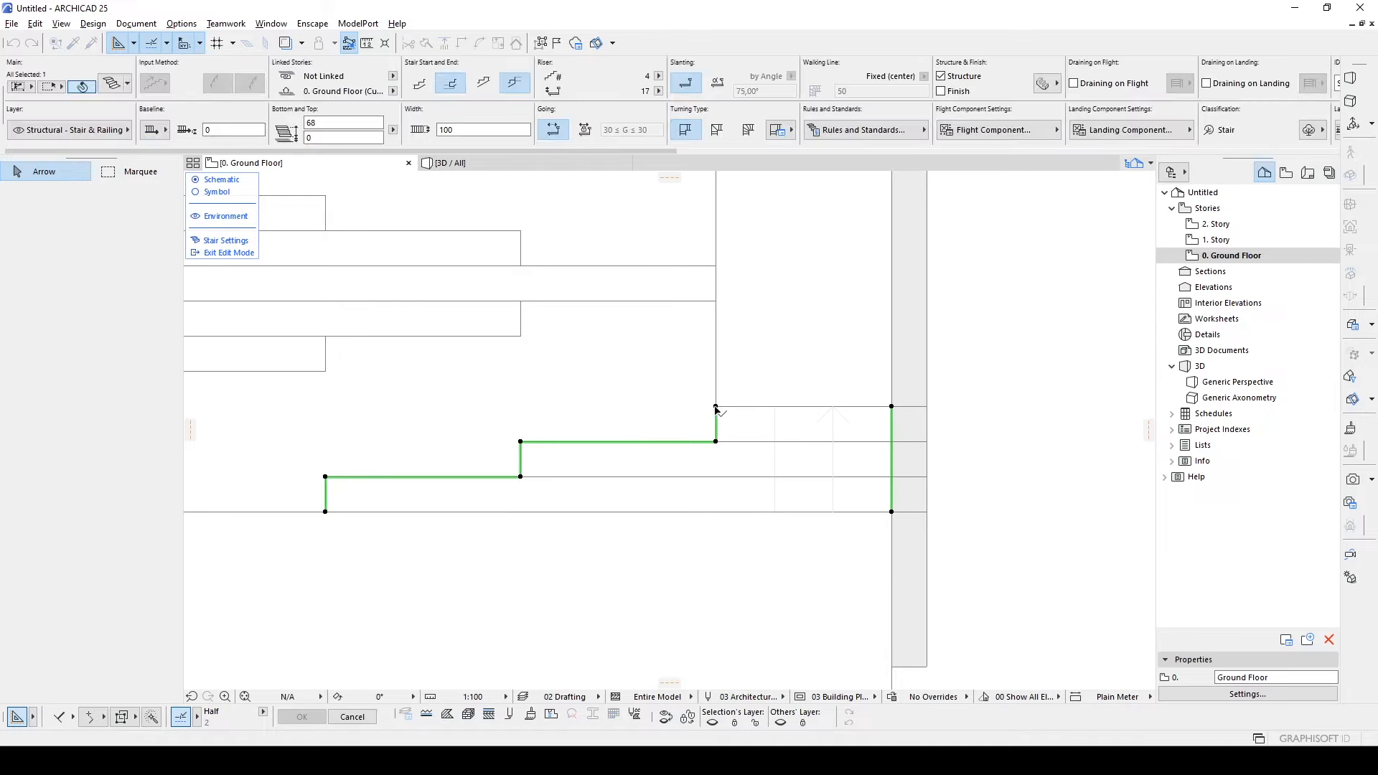
click(687, 565)
scroll(683, 565, down, 2)
middle_drag(473, 469, 635, 515)
click(226, 256)
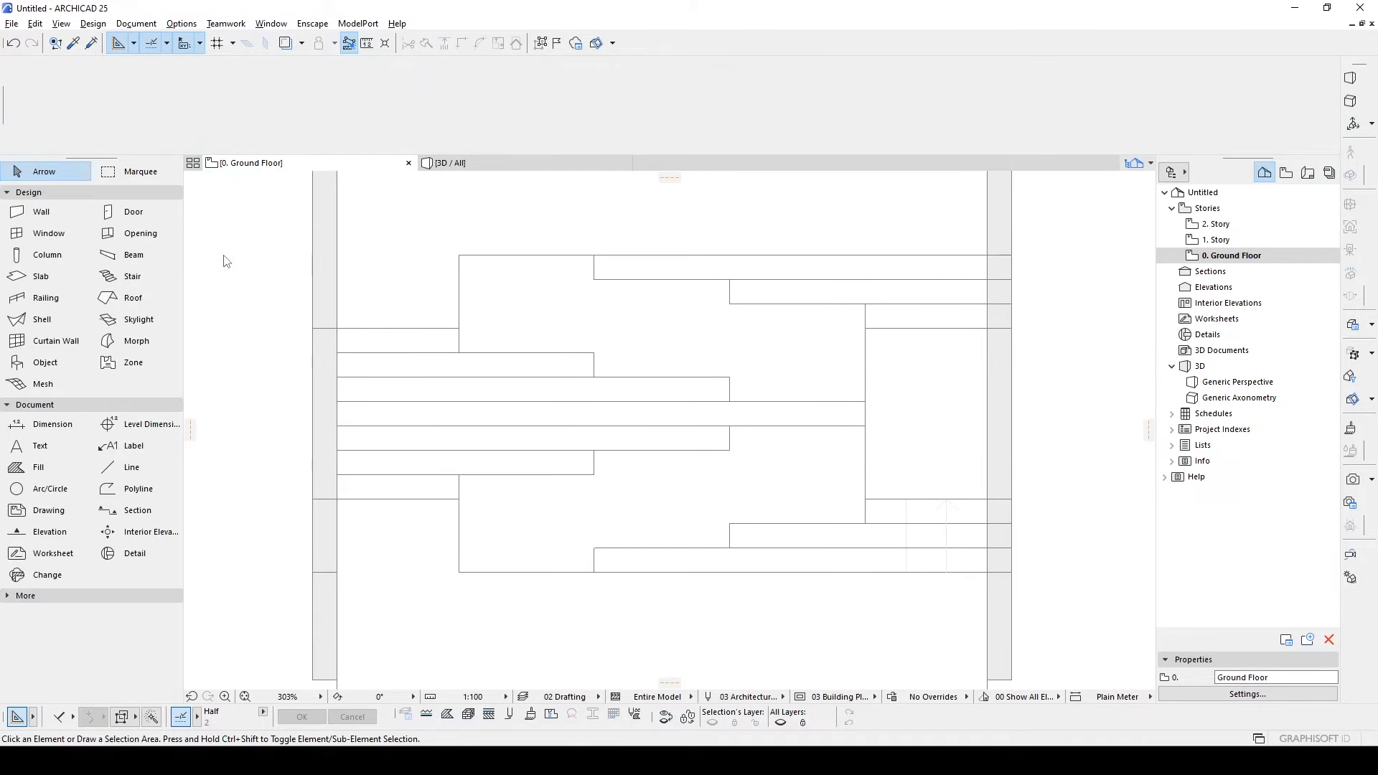
click(624, 557)
click(720, 620)
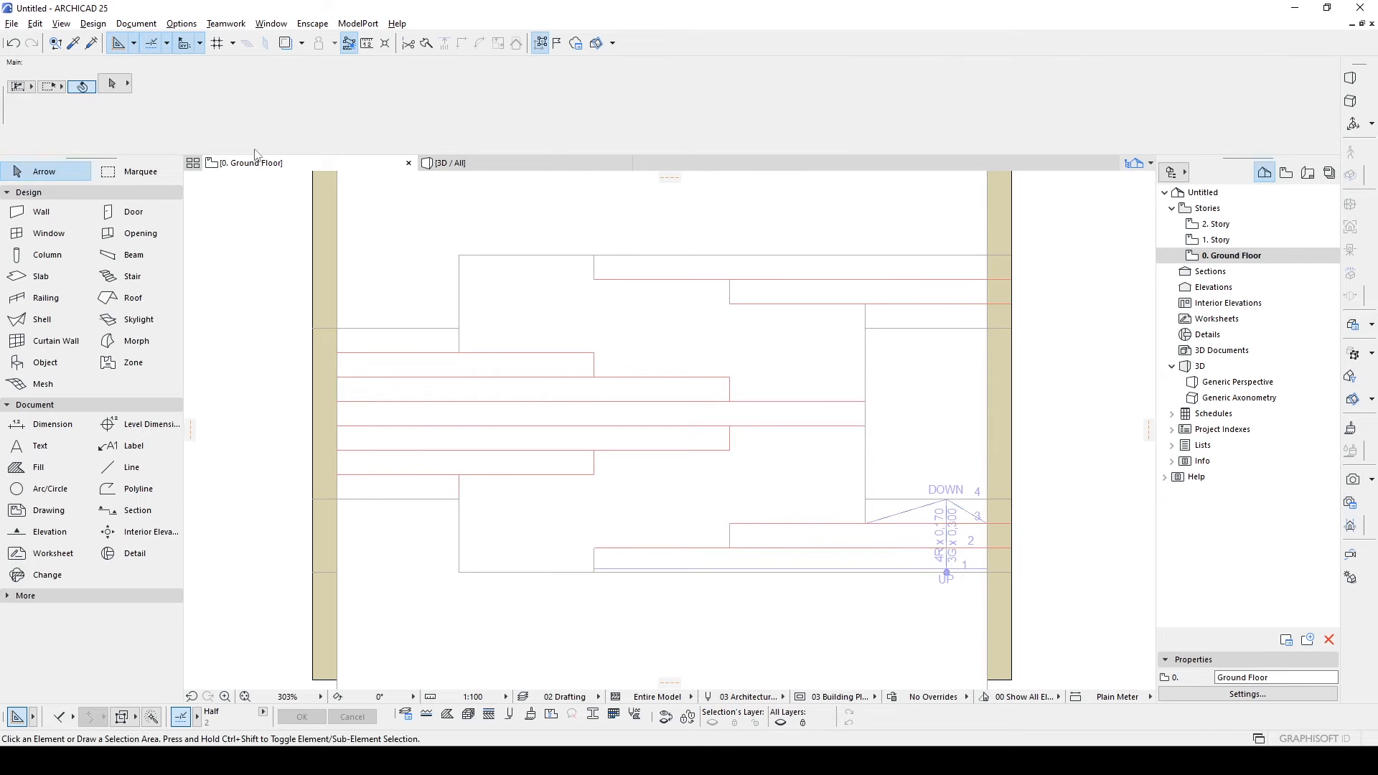
- Examine the shape of the stepped stair beside the wall in the 3D view from several angles
click(482, 163)
middle_drag(674, 495, 645, 493)
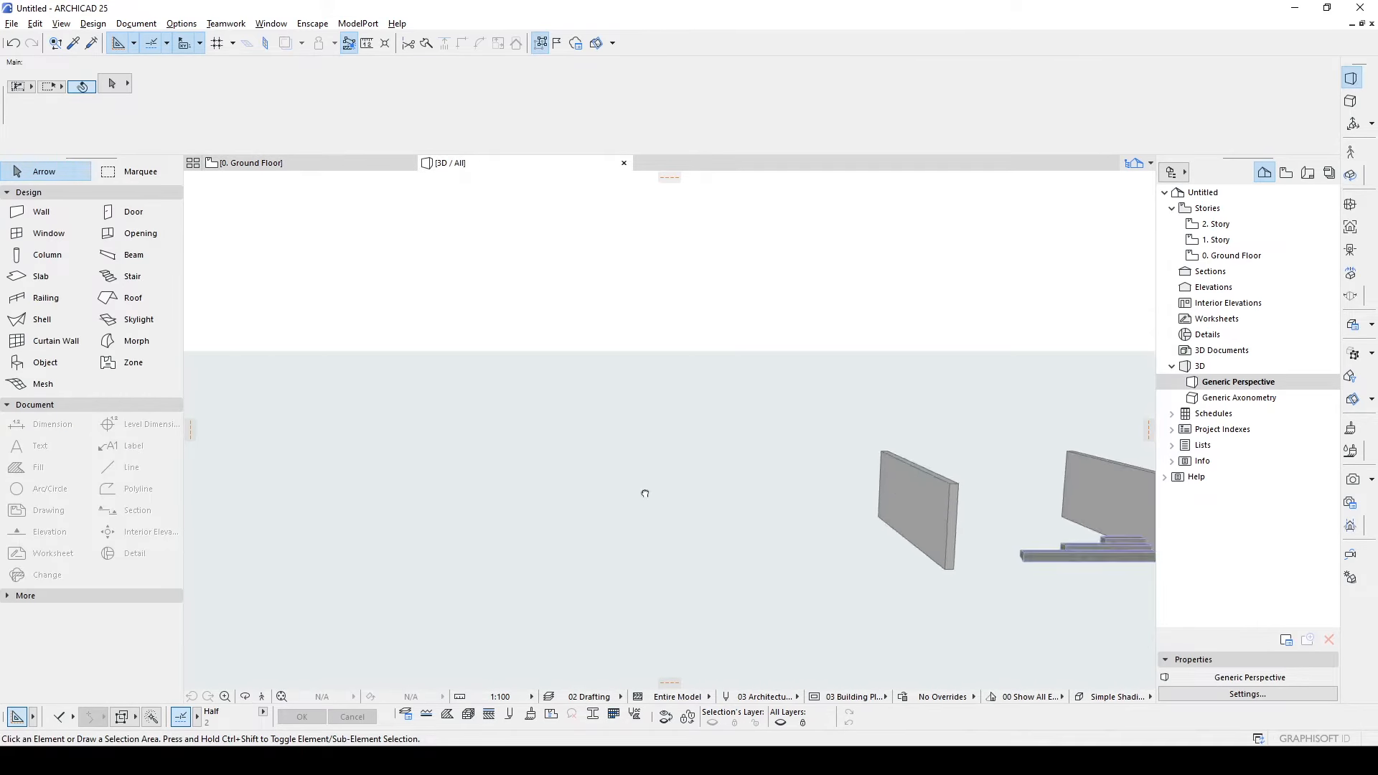
scroll(687, 500, up, 3)
click(624, 486)
shift+middle_drag(625, 485, 820, 474)
click(834, 535)
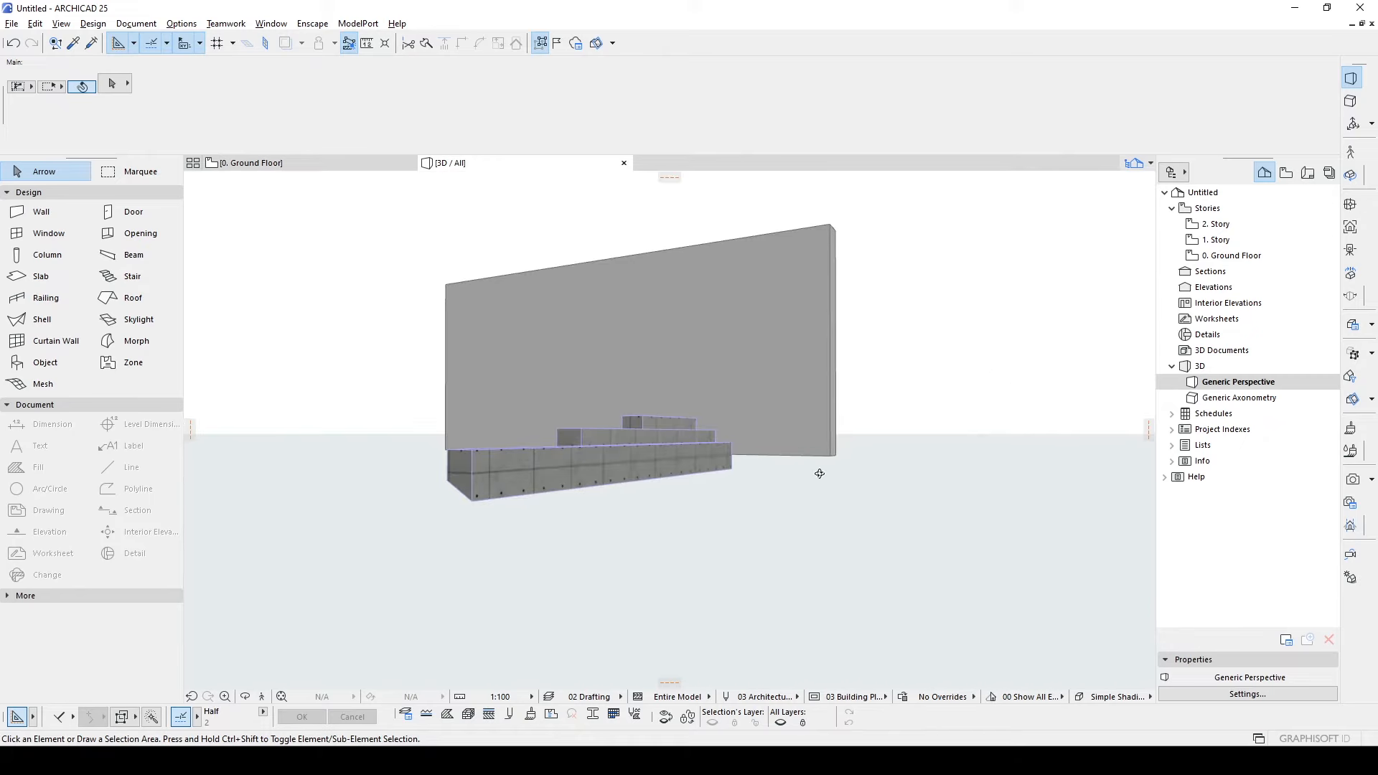
click(505, 482)
shift+middle_drag(505, 482, 495, 500)
click(482, 585)
mouse_move(538, 528)
shift+middle_down()
mouse_move(495, 570)
mouse_move(500, 512)
mouse_move(403, 511)
mouse_move(529, 535)
shift+middle_up()
scroll(495, 581, up, 4)
- On the ground floor plan, draw a rectangular basic-structure concrete slab at offset 68 for the landing between the two right-hand stair outlines
click(253, 163)
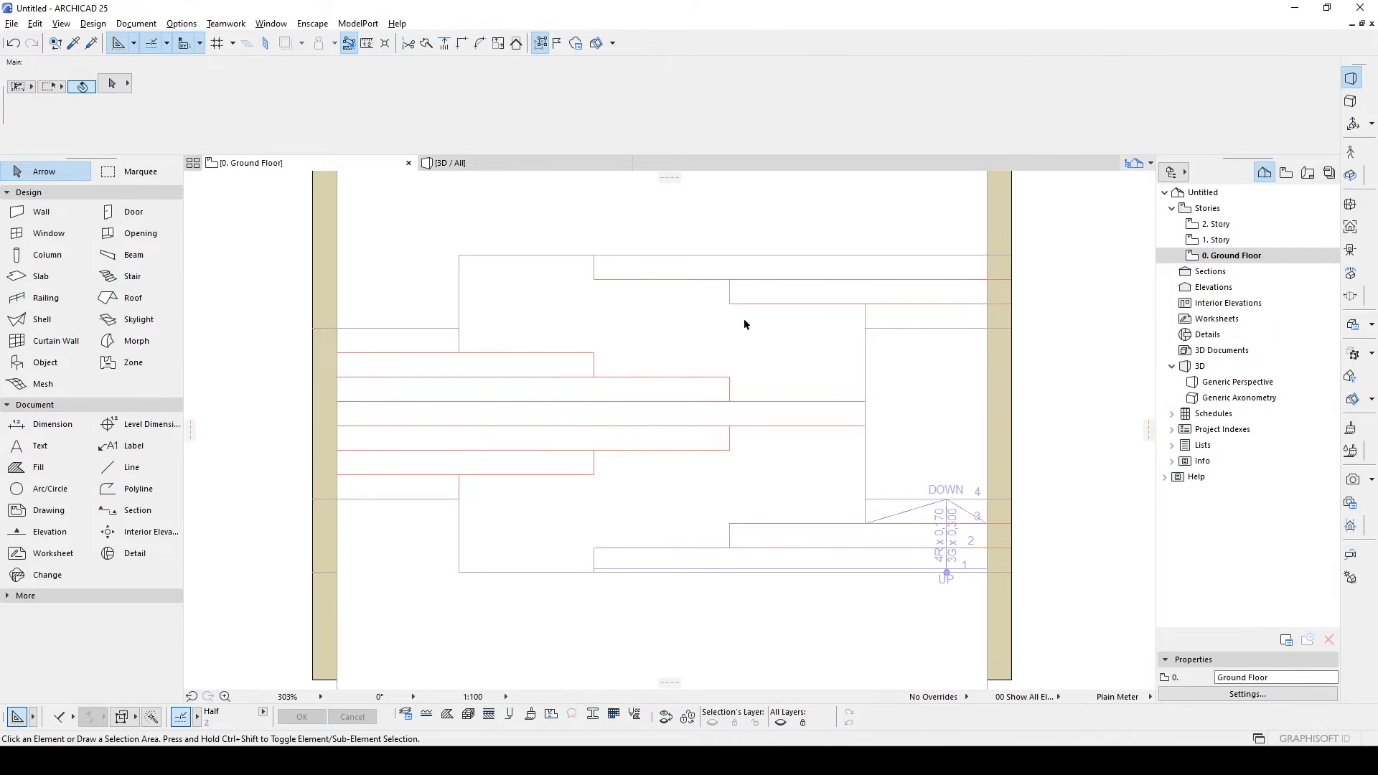
scroll(956, 452, down, 2)
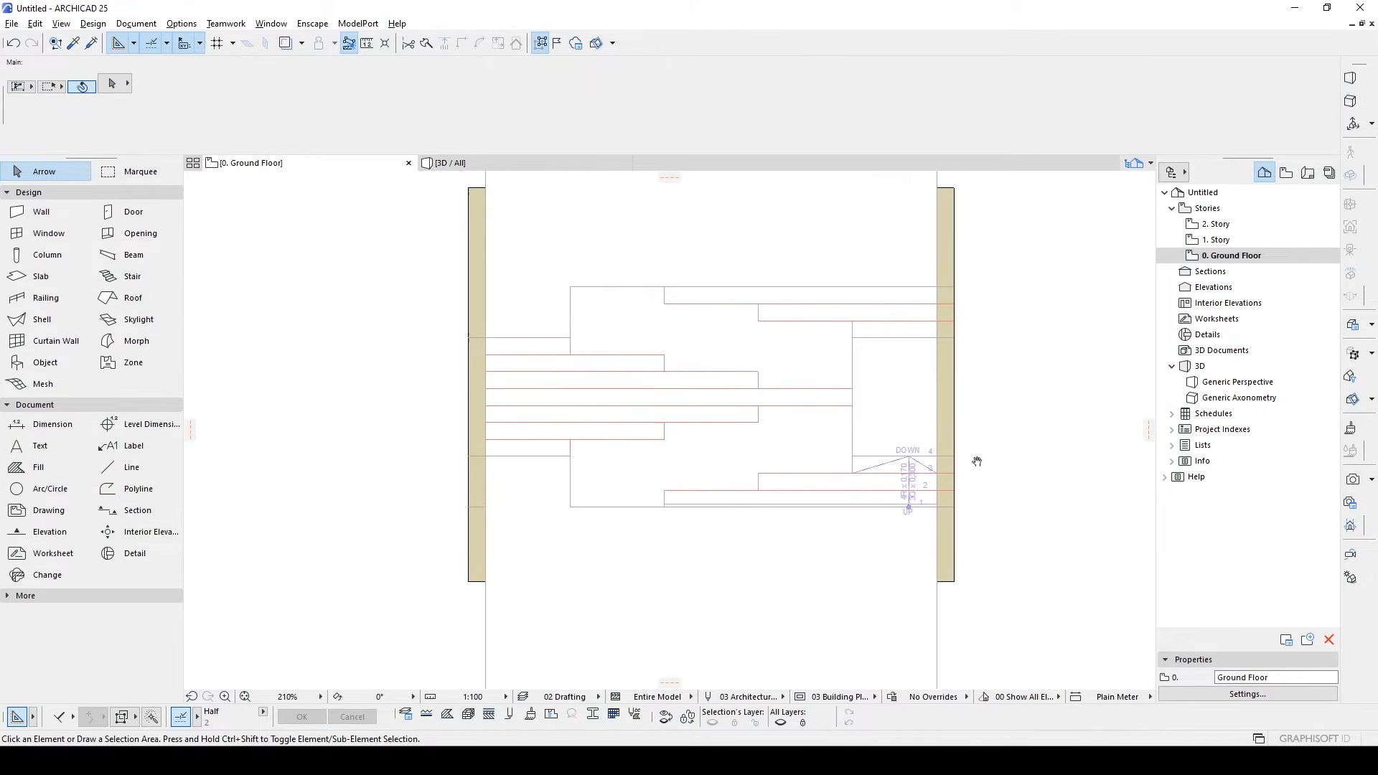
scroll(957, 511, up, 2)
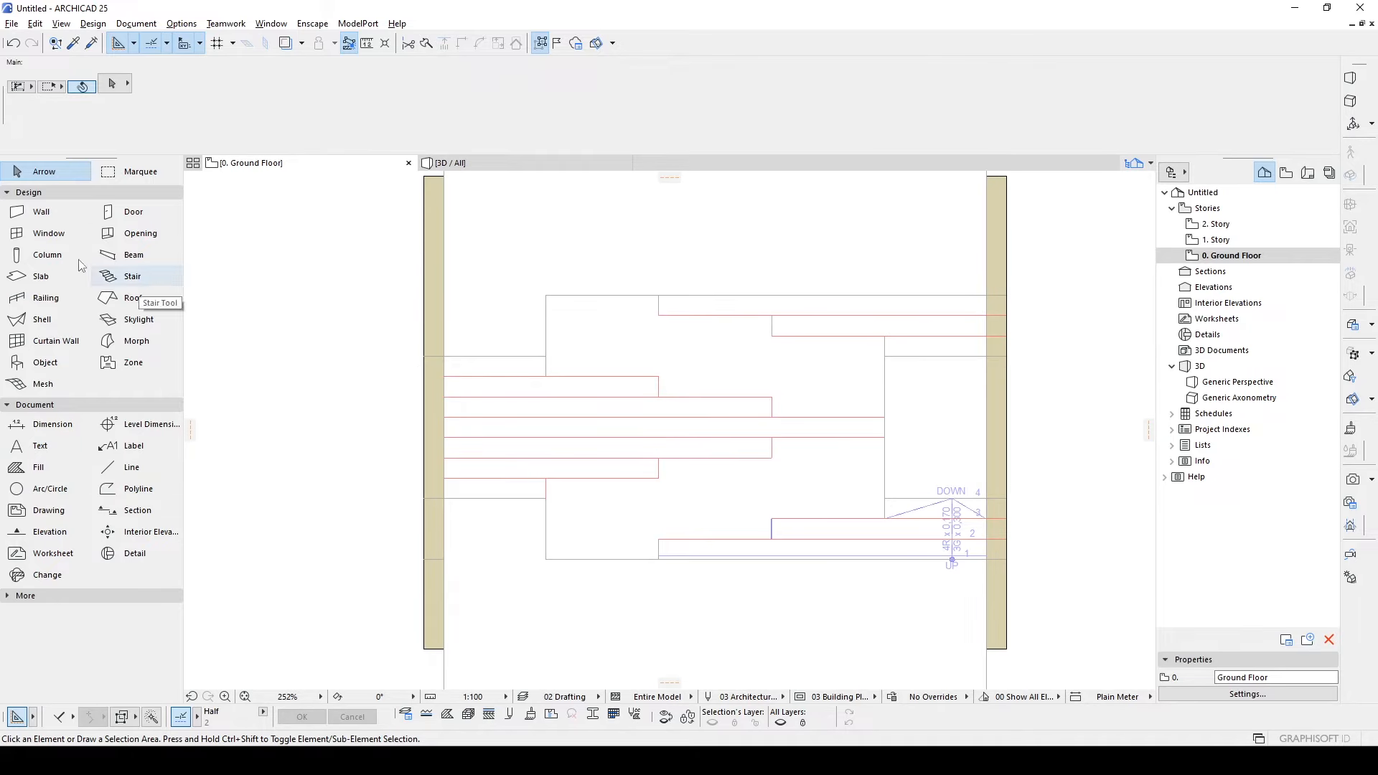
click(48, 279)
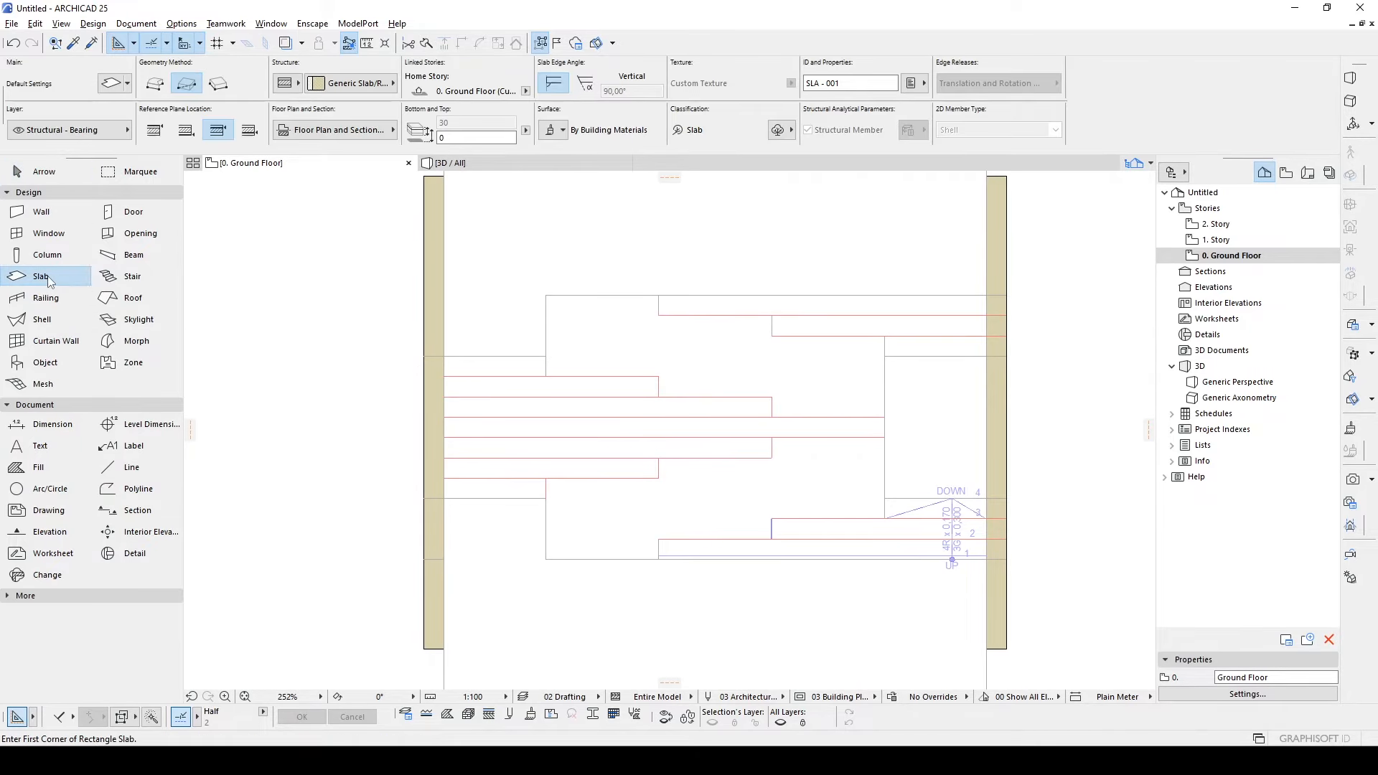
click(289, 82)
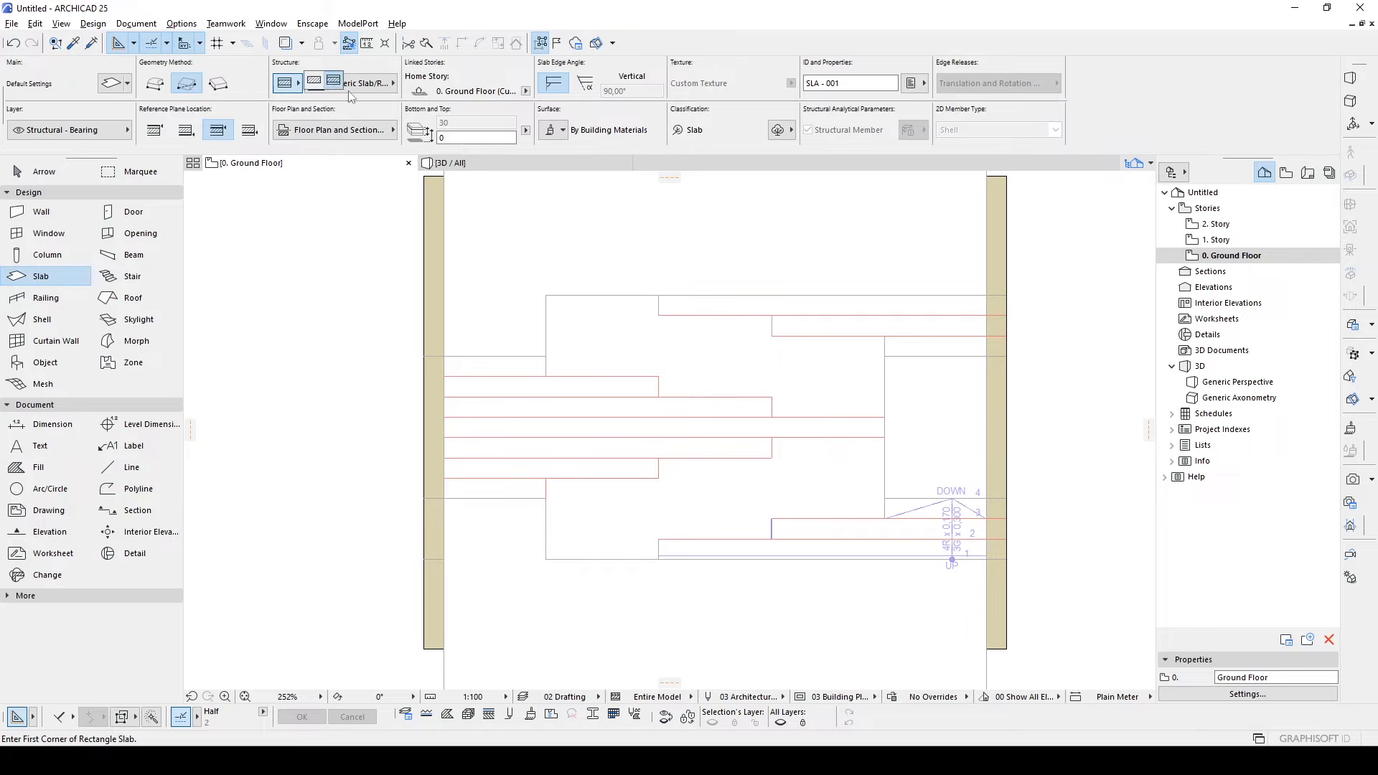
click(314, 82)
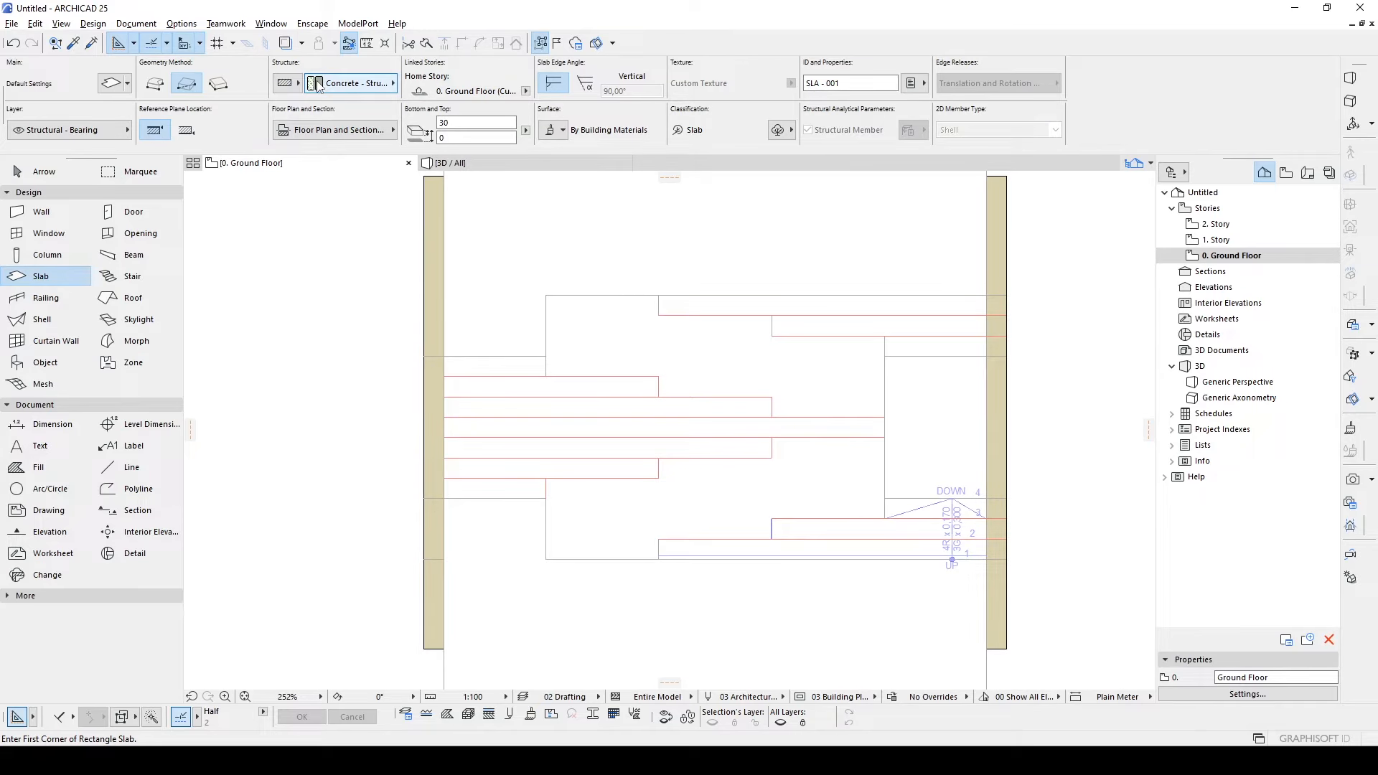
click(459, 137)
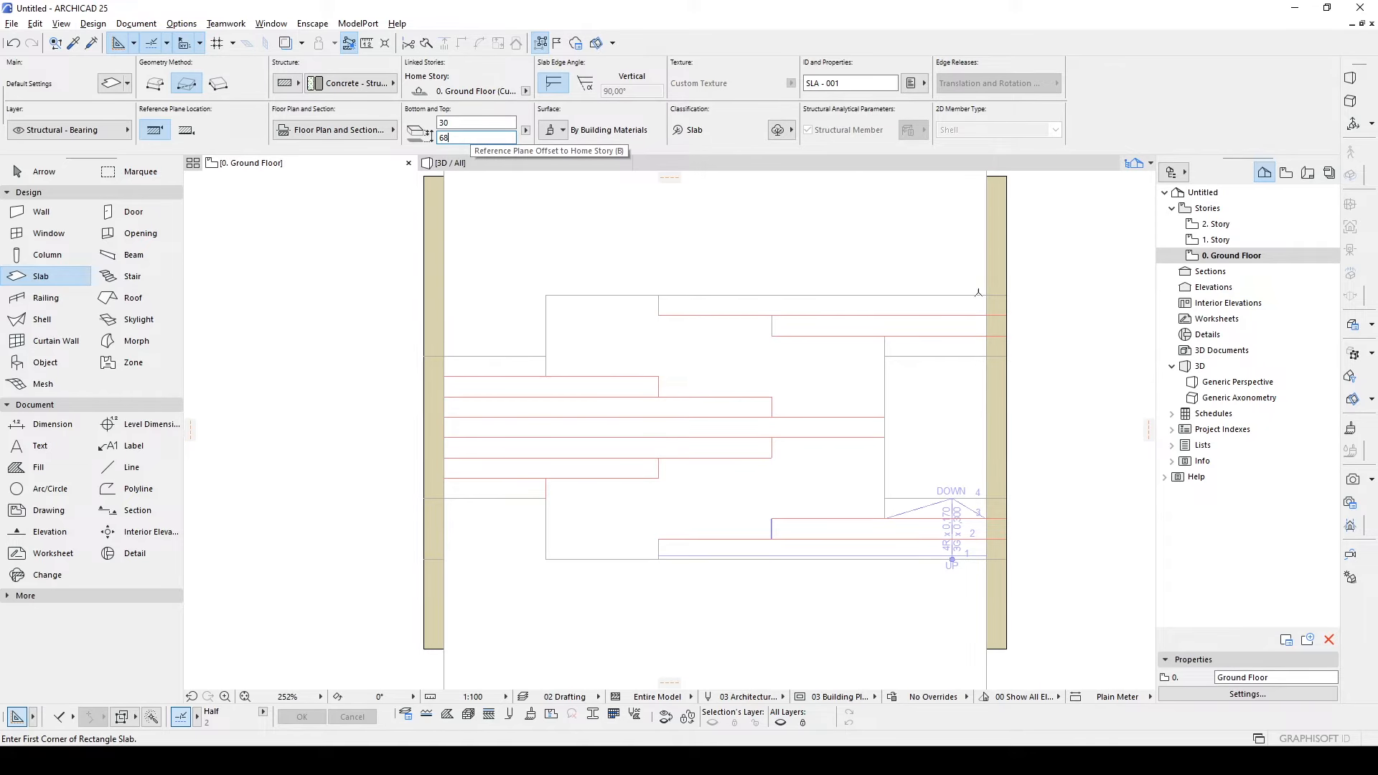
middle_drag(999, 314, 992, 328)
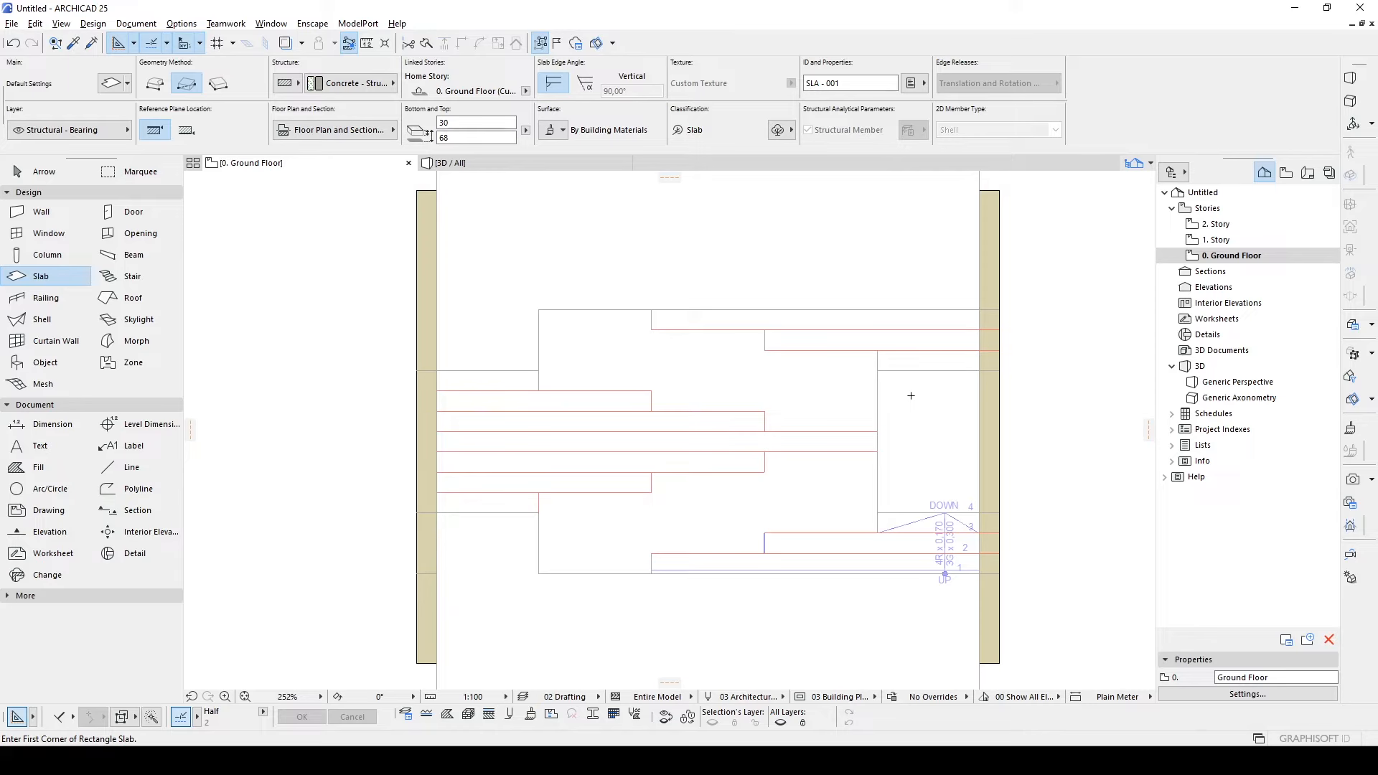
click(877, 512)
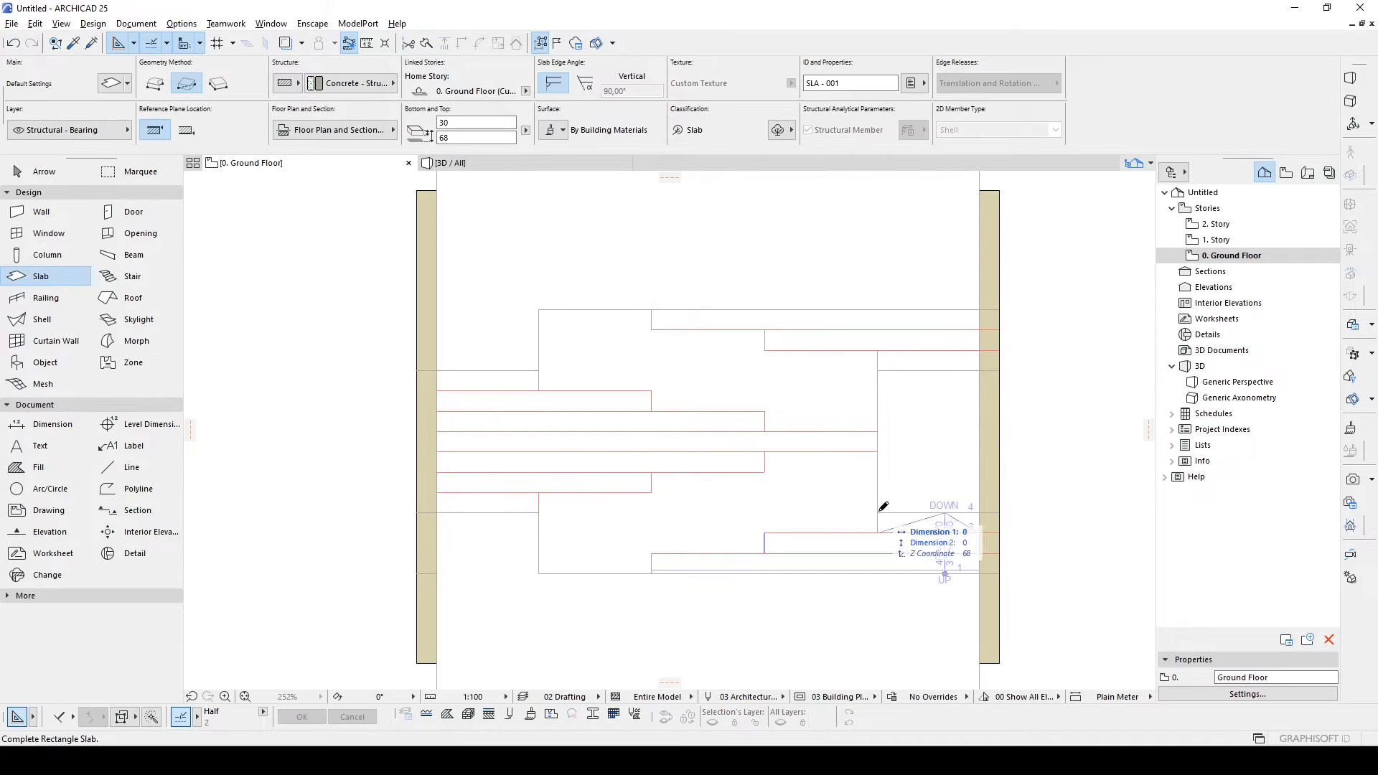
click(980, 370)
- Draw a polygonal slab at offset 136 between the walls' upper ends and the top stair outline, including the upper left landing area
middle_drag(929, 365, 921, 473)
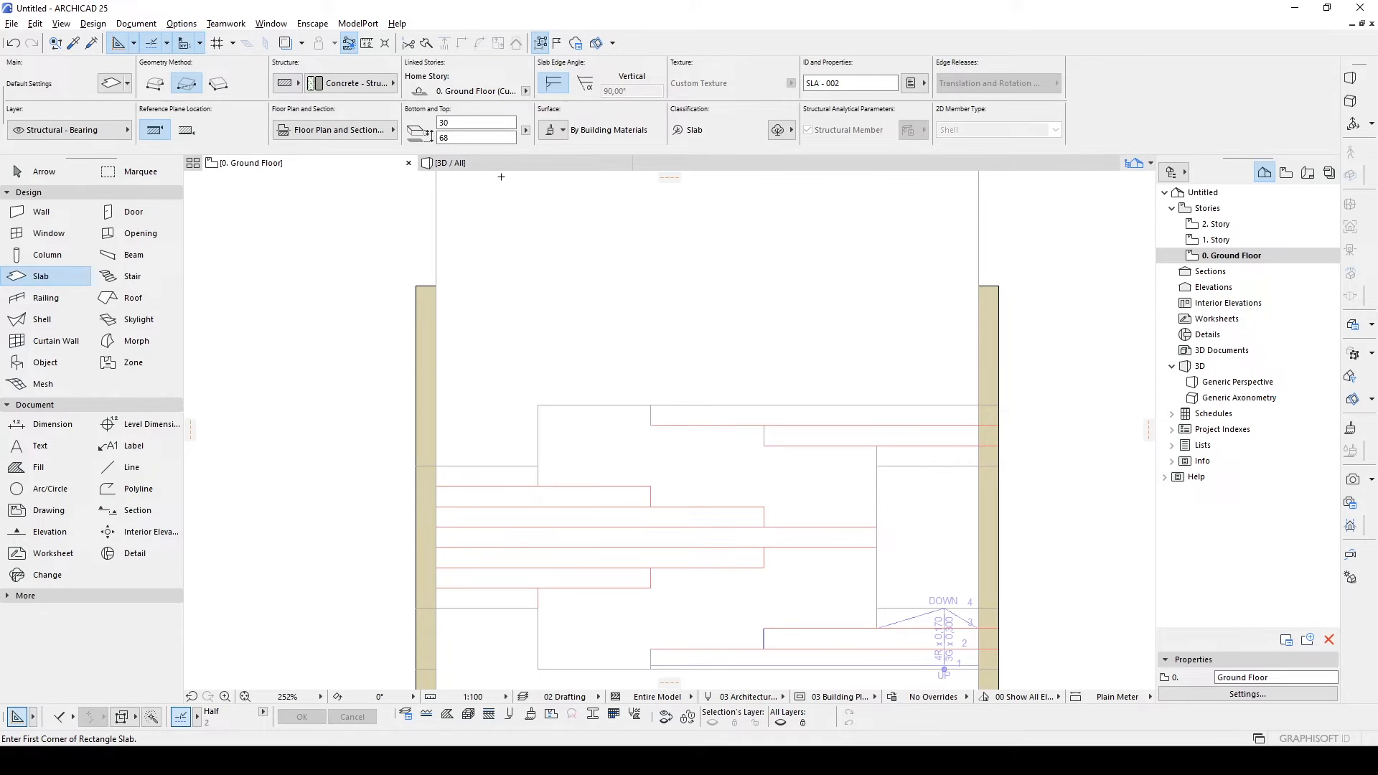
click(476, 138)
middle_drag(746, 400, 735, 416)
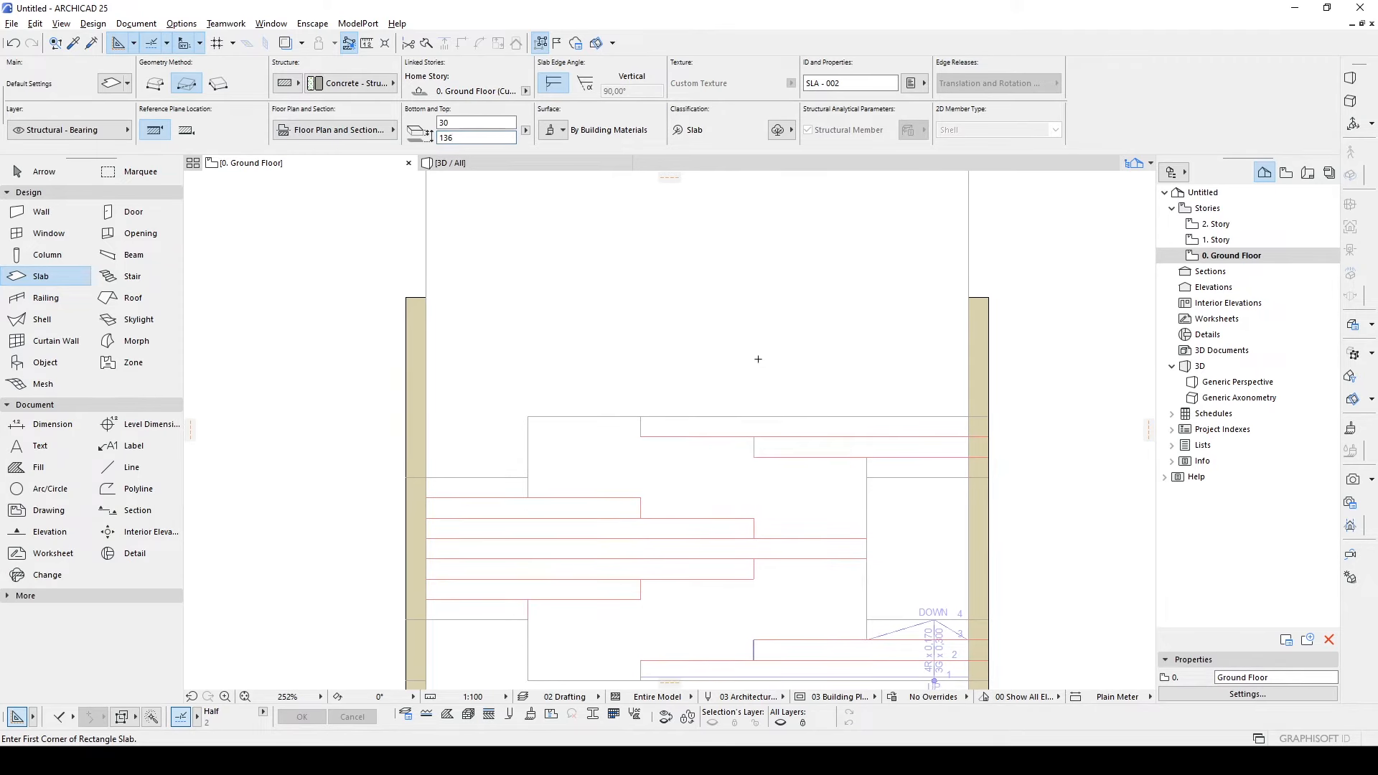
scroll(709, 405, down, 2)
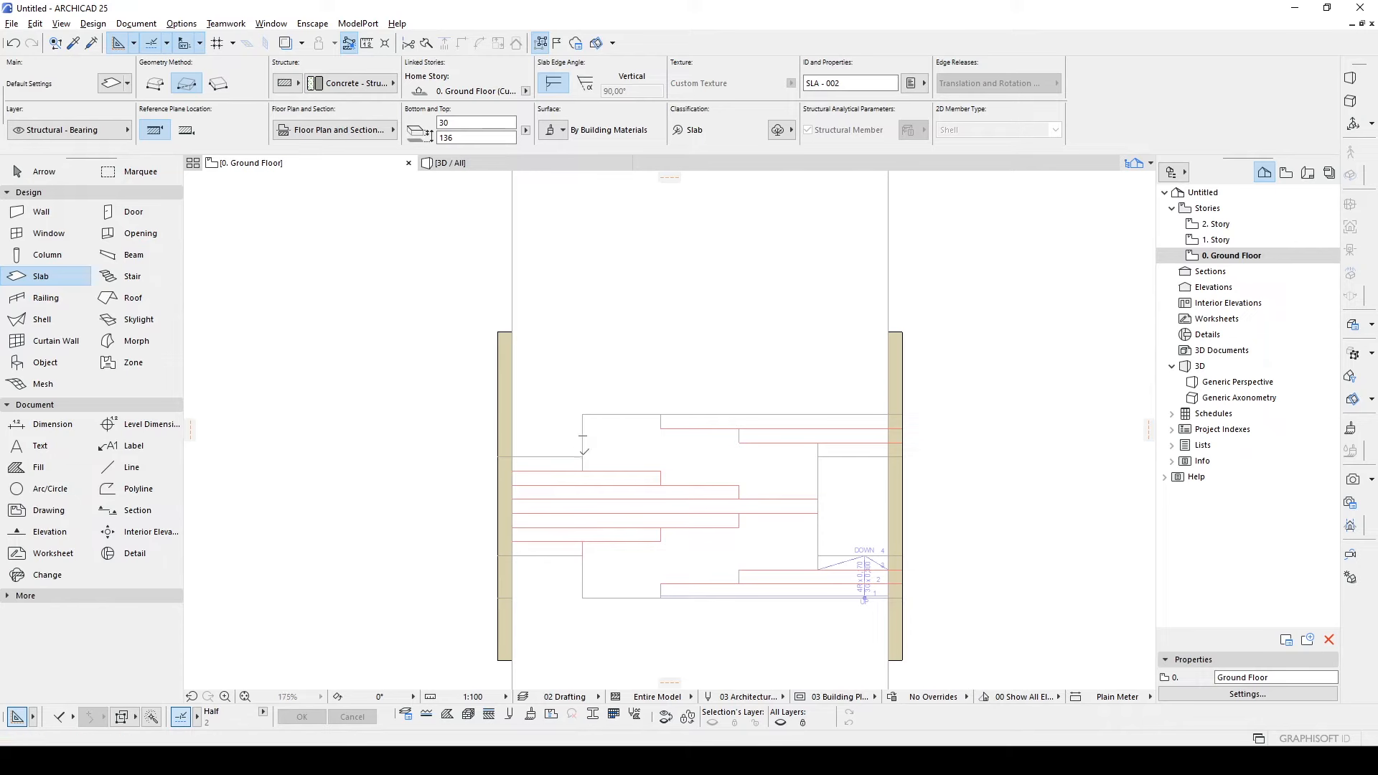
click(582, 456)
click(155, 85)
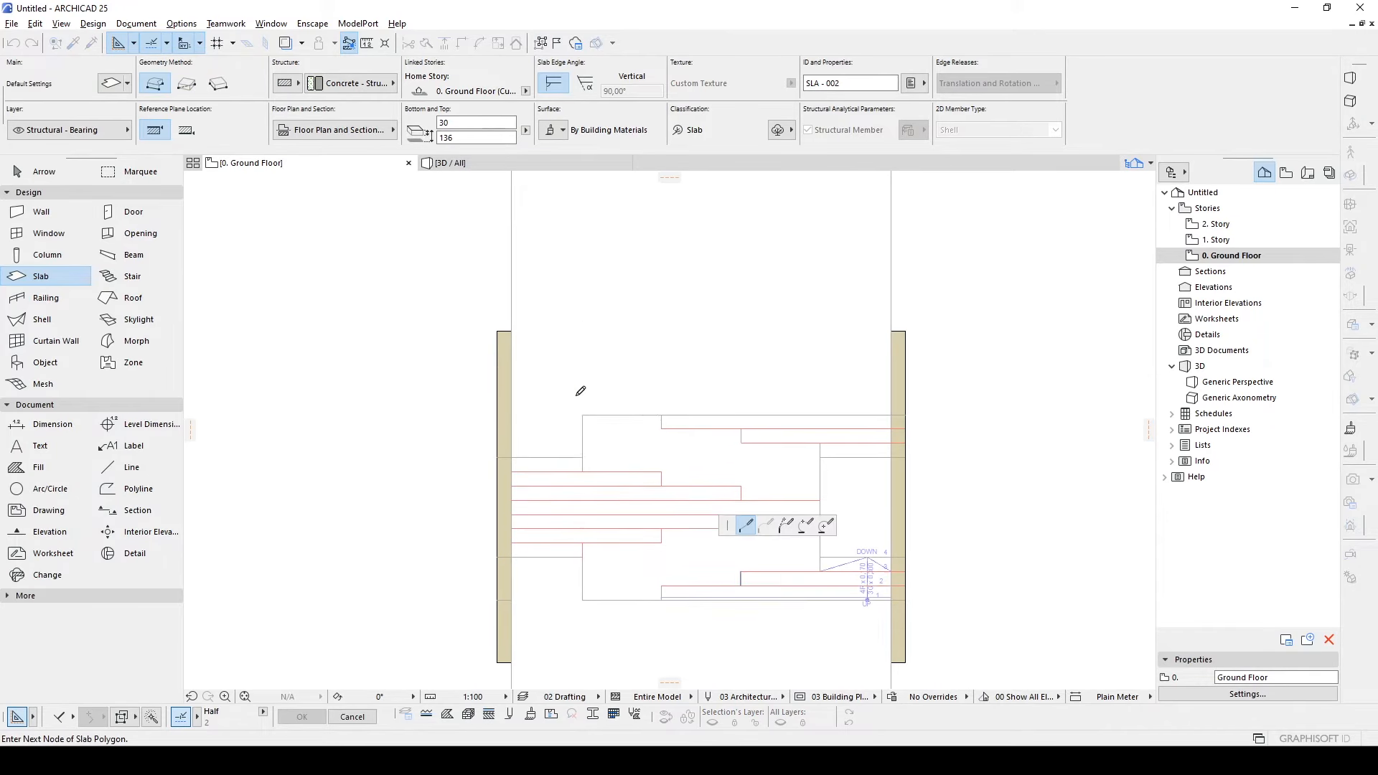
scroll(578, 390, up, 3)
click(465, 501)
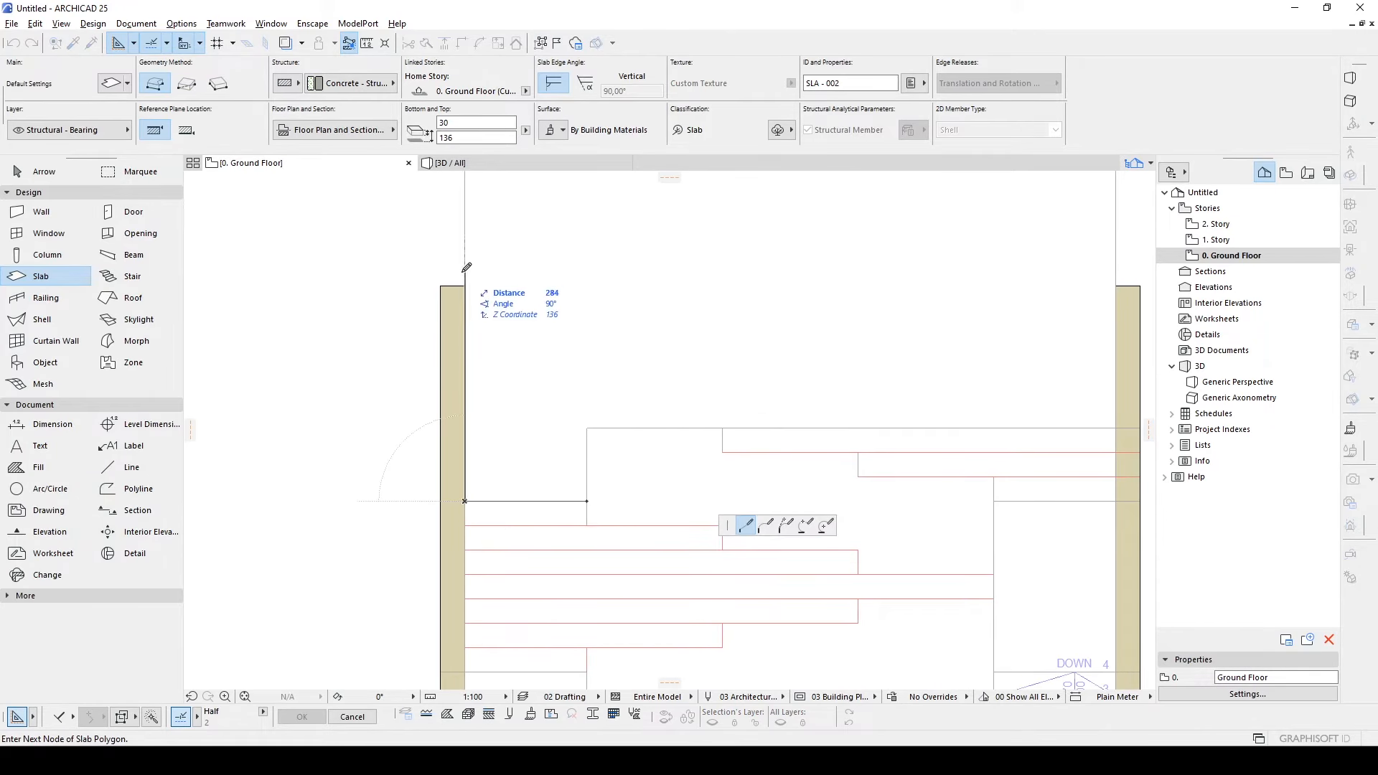
click(464, 286)
click(1116, 285)
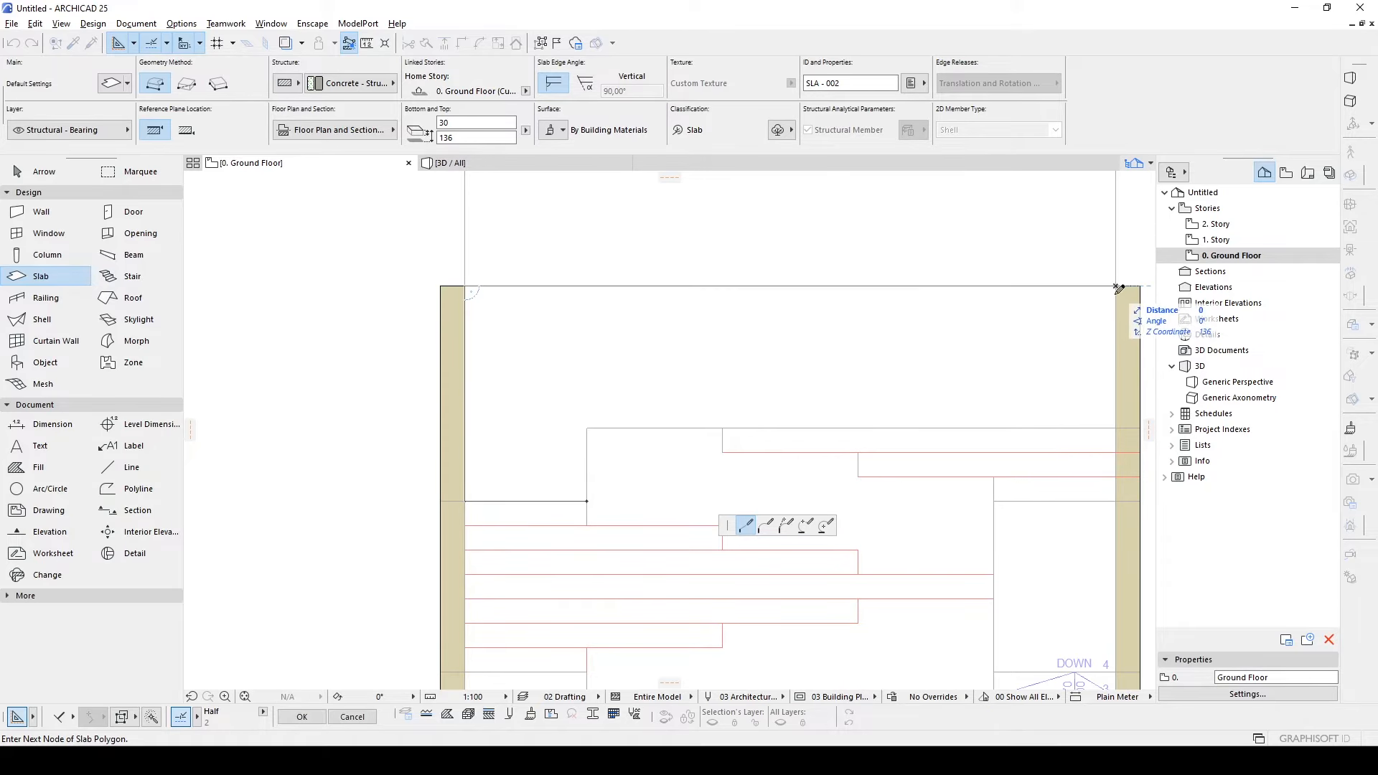
click(1114, 427)
click(587, 428)
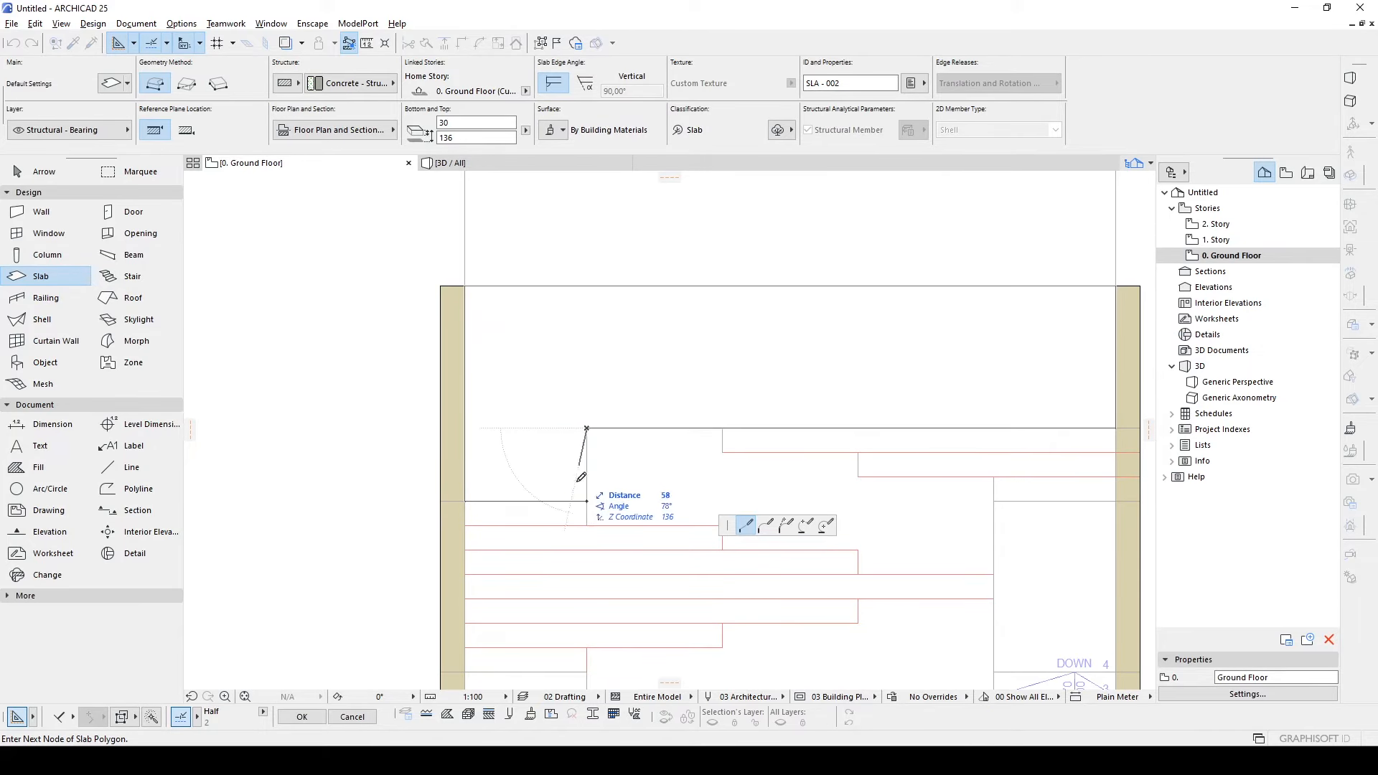
double_click(587, 501)
- Draw a polygonal slab at offset 0 between the walls' lower ends and the bottom stair outline, including the lower left landing area
scroll(617, 431, down, 2)
middle_drag(633, 465, 645, 362)
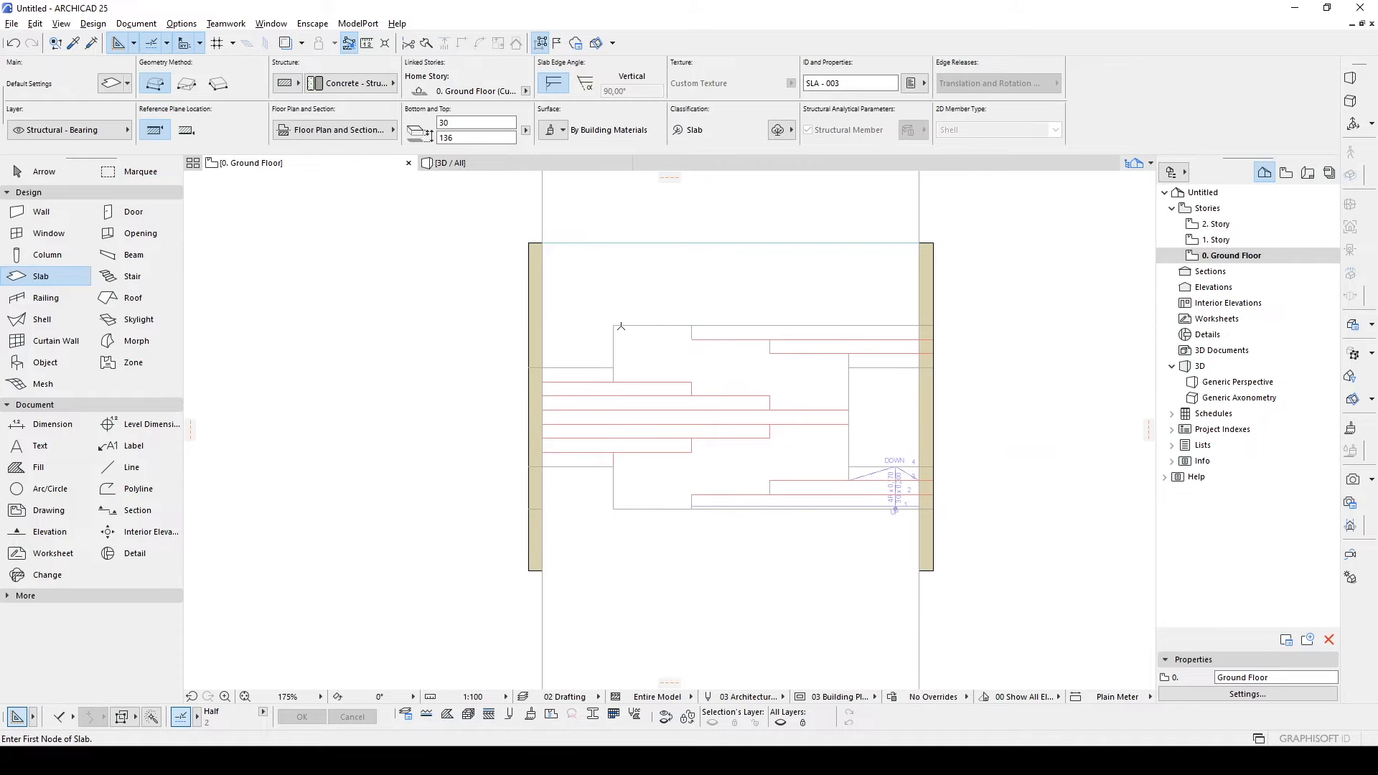
key(Escape)
click(616, 291)
key(Escape)
scroll(551, 442, up, 2)
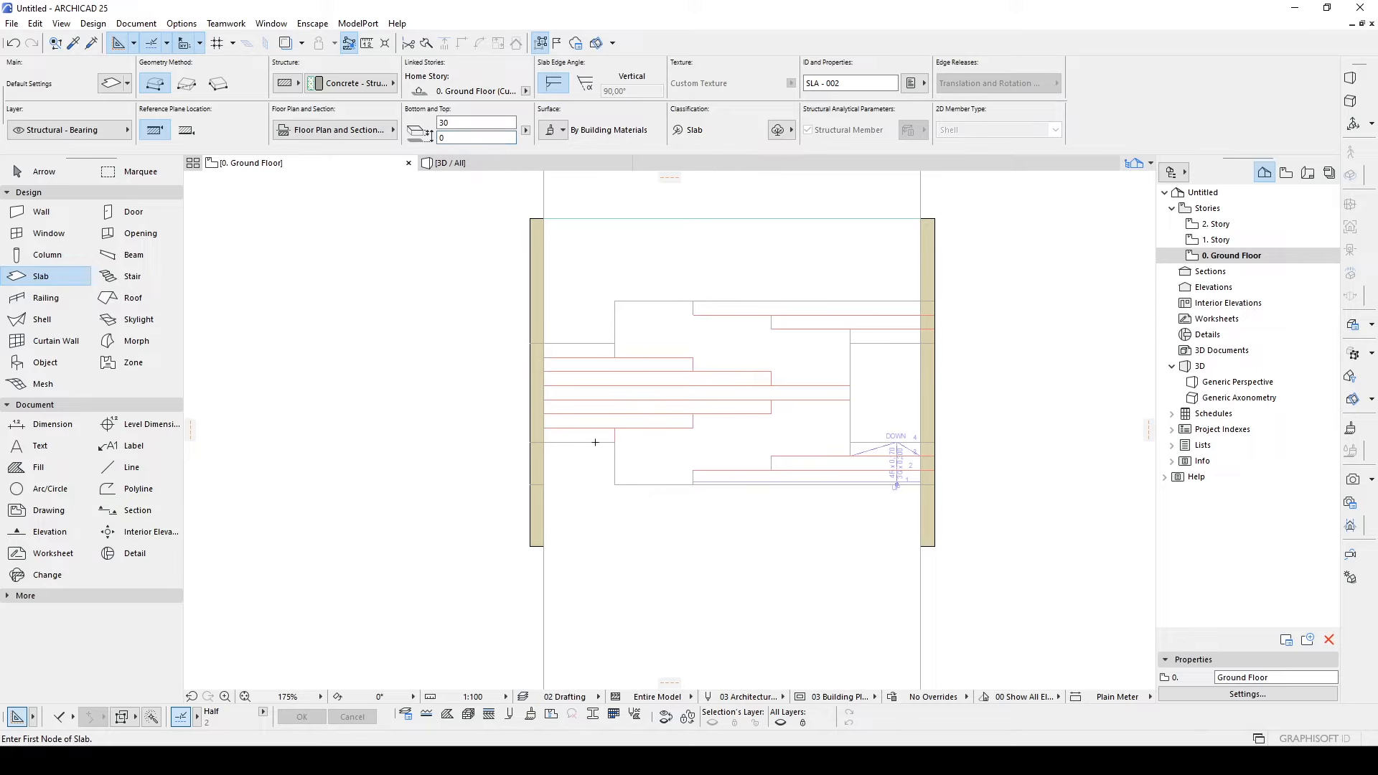
click(538, 437)
click(622, 436)
click(623, 486)
click(990, 486)
click(990, 561)
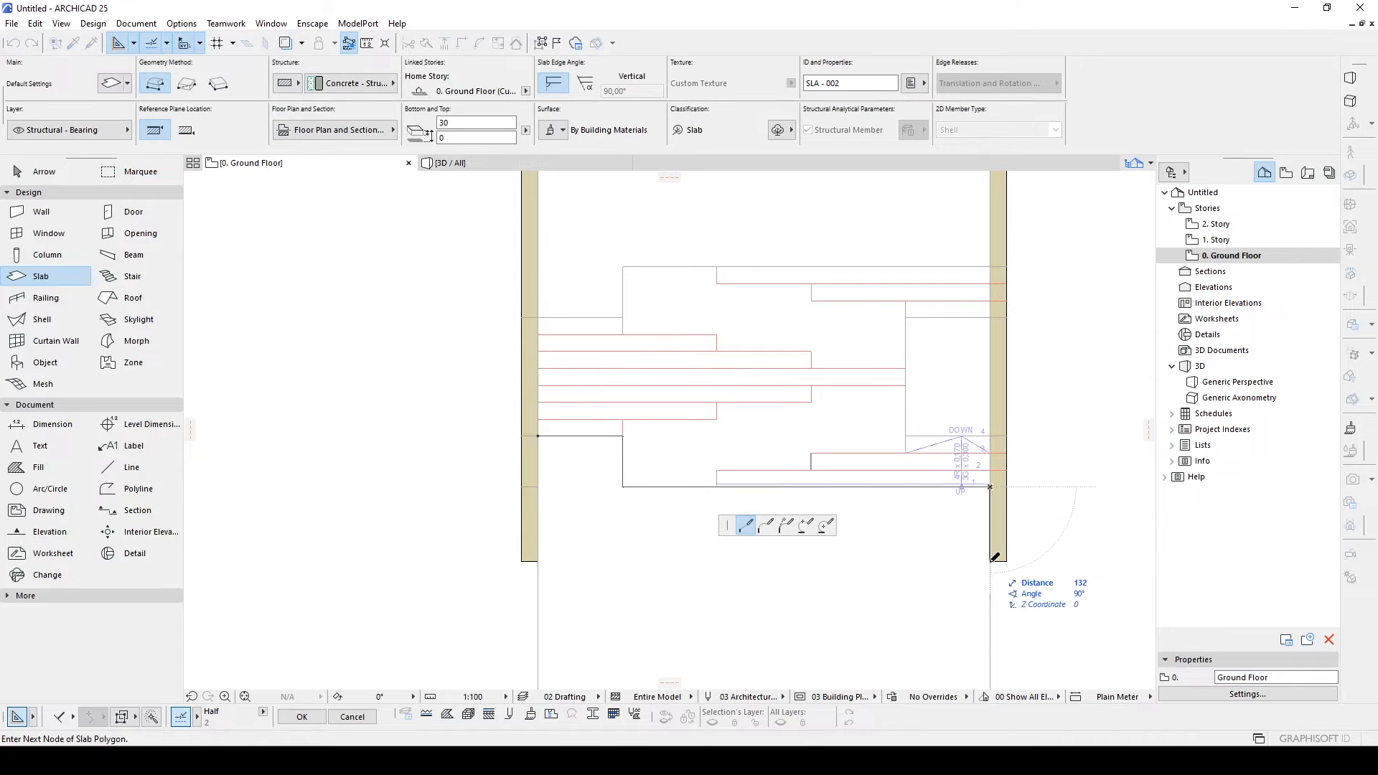
click(538, 561)
click(538, 435)
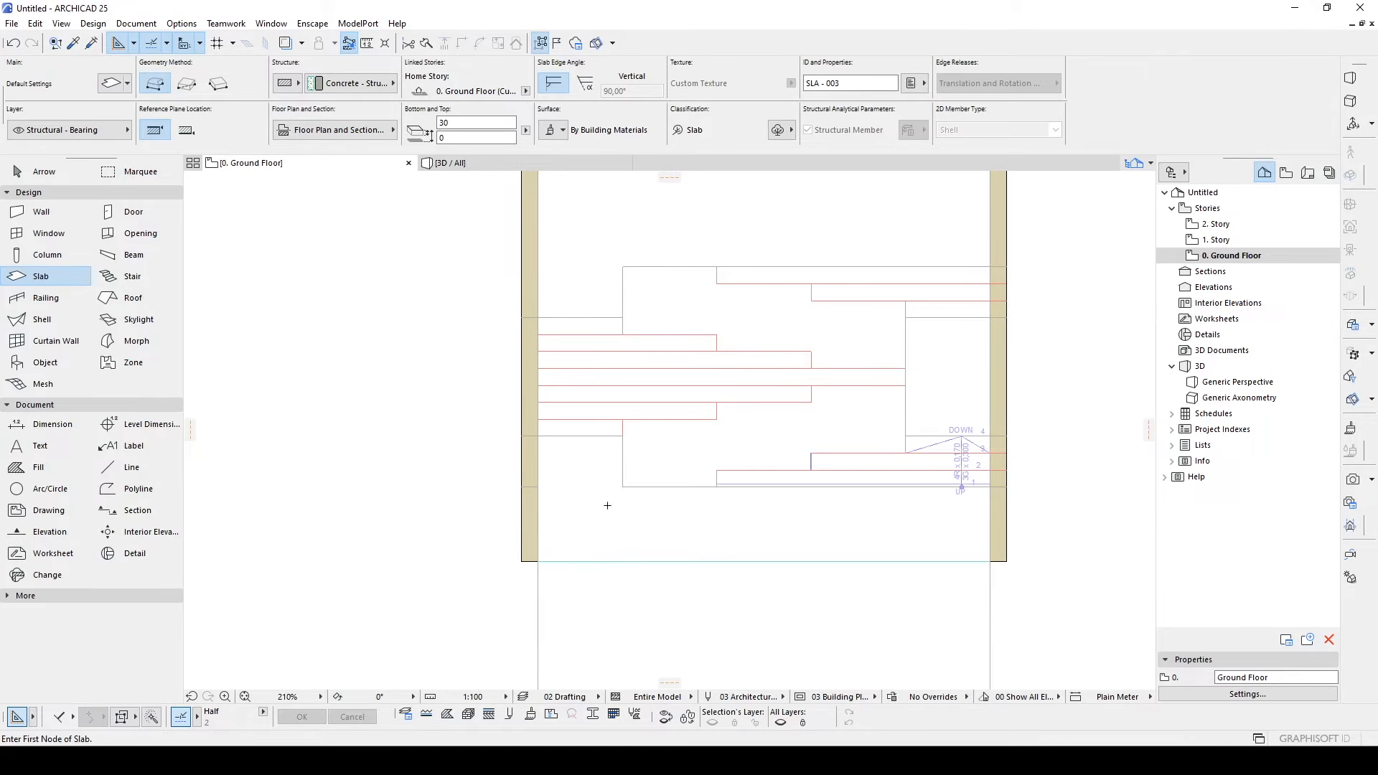
key(Escape)
click(645, 488)
middle_drag(722, 206, 686, 359)
scroll(689, 402, down, 3)
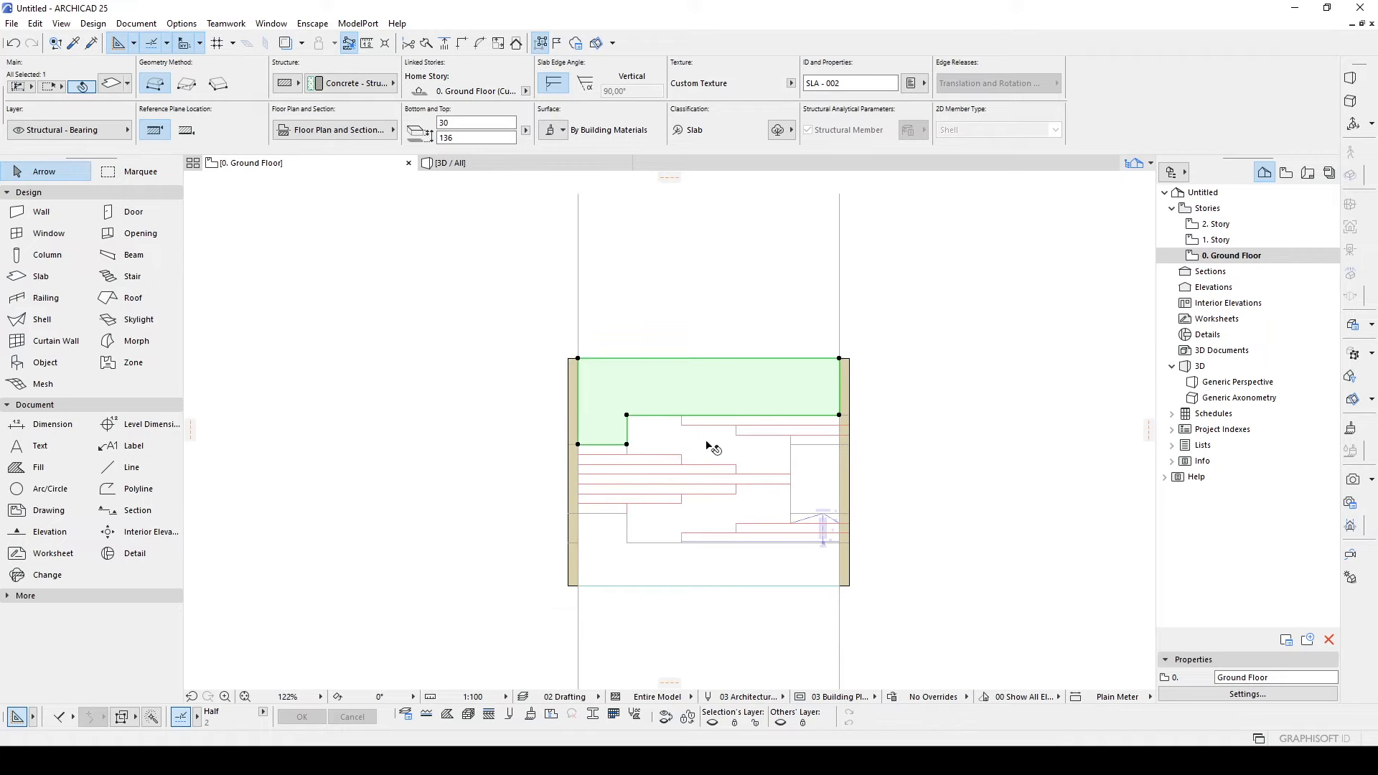
click(726, 514)
scroll(726, 514, up, 3)
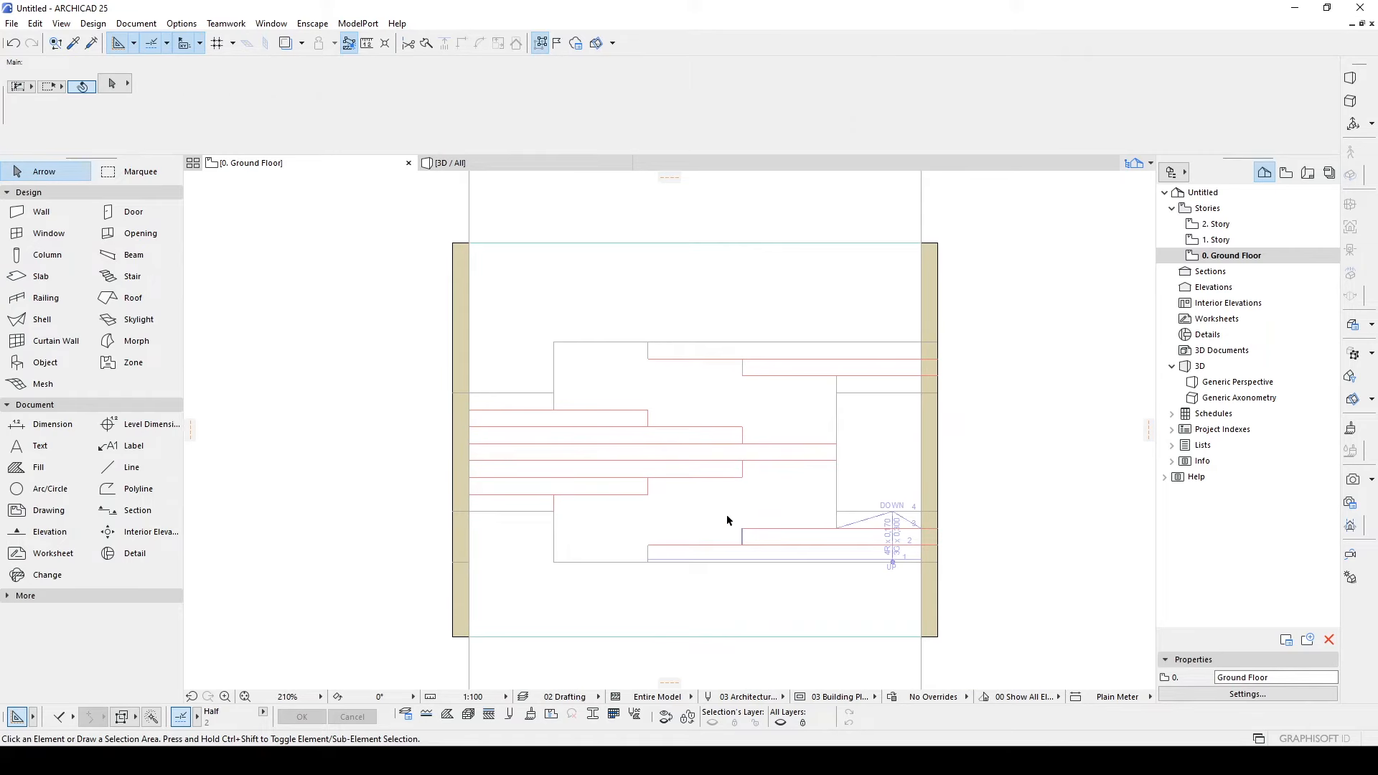
- Draw a stair with the existing stair's settings and a left-side baseline, running up the left wall's inner face from the lower landing's edge
middle_drag(722, 501, 846, 505)
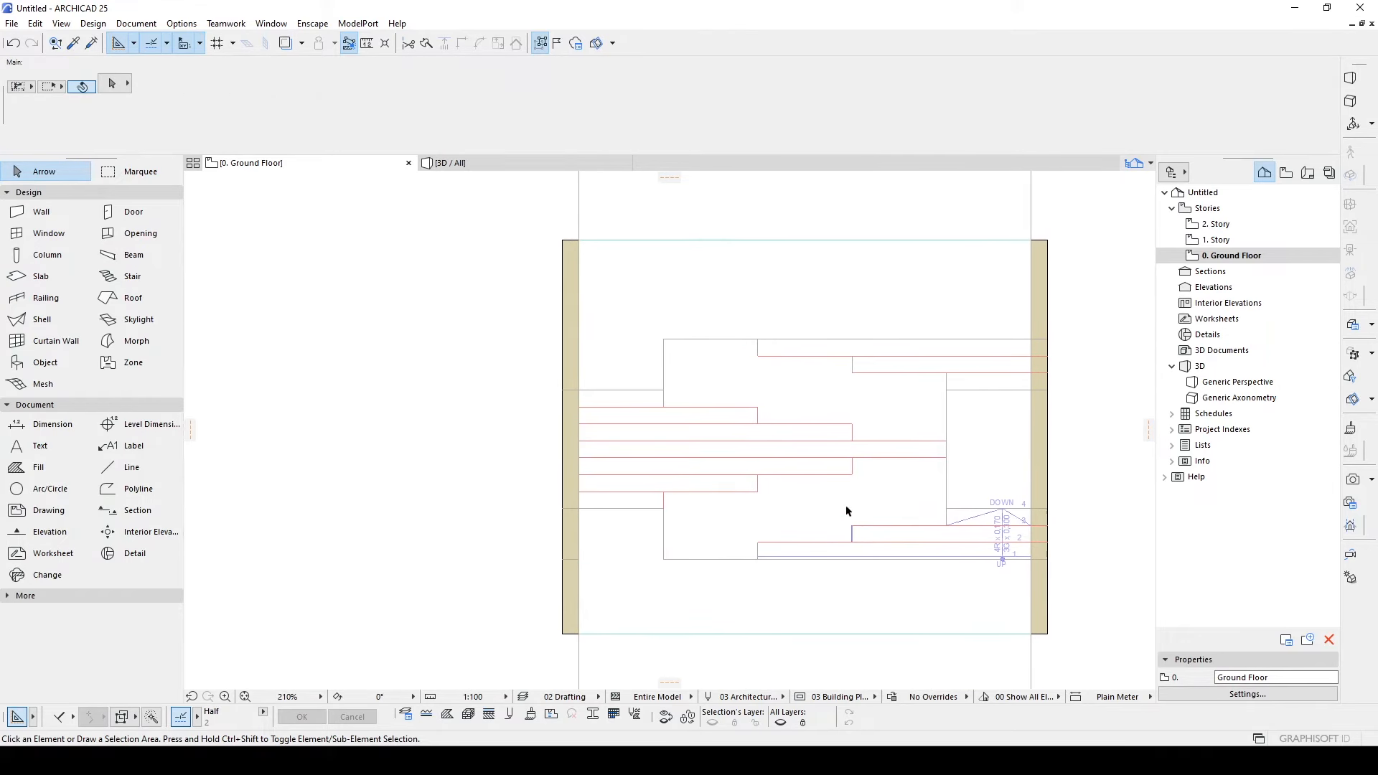
alt+click(962, 531)
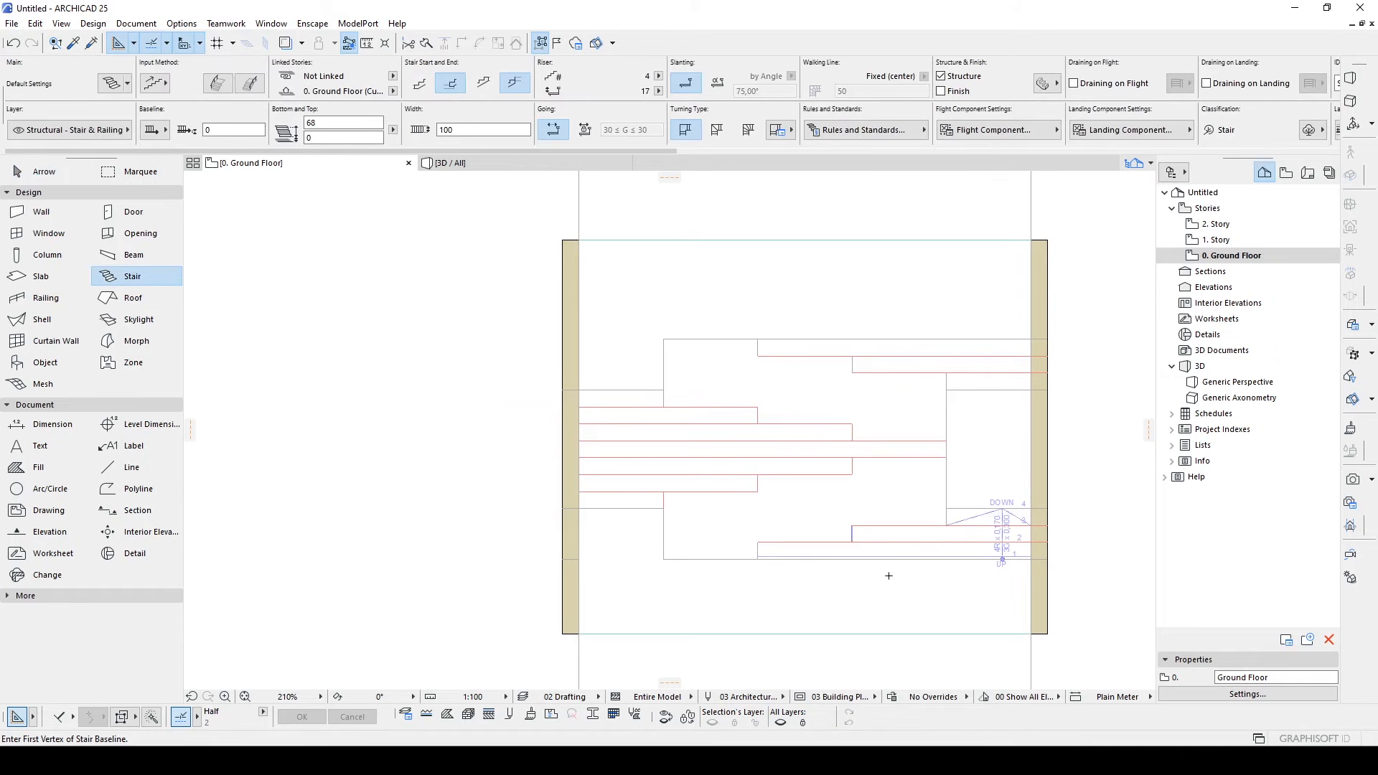
scroll(971, 553, up, 2)
middle_drag(922, 506, 937, 474)
middle_drag(576, 341, 782, 414)
click(154, 130)
click(180, 127)
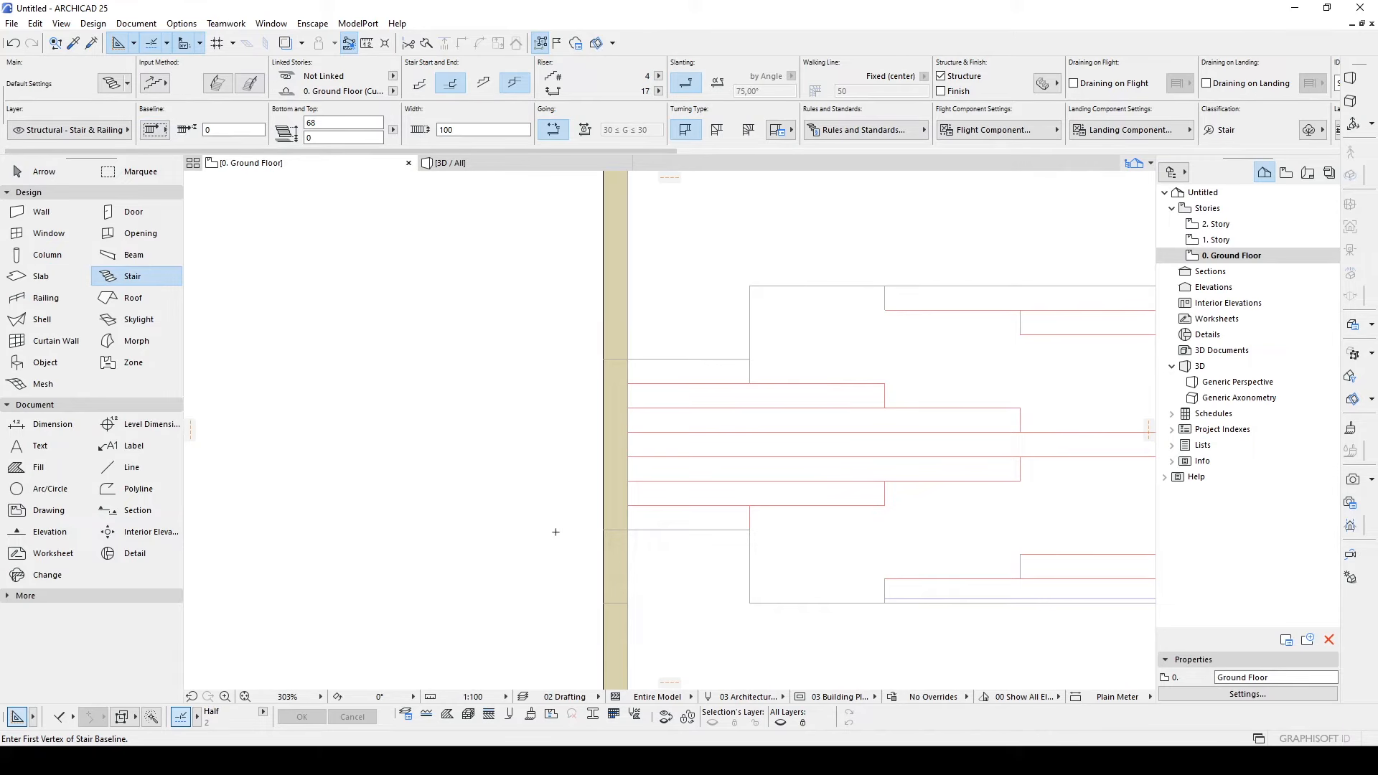
click(627, 529)
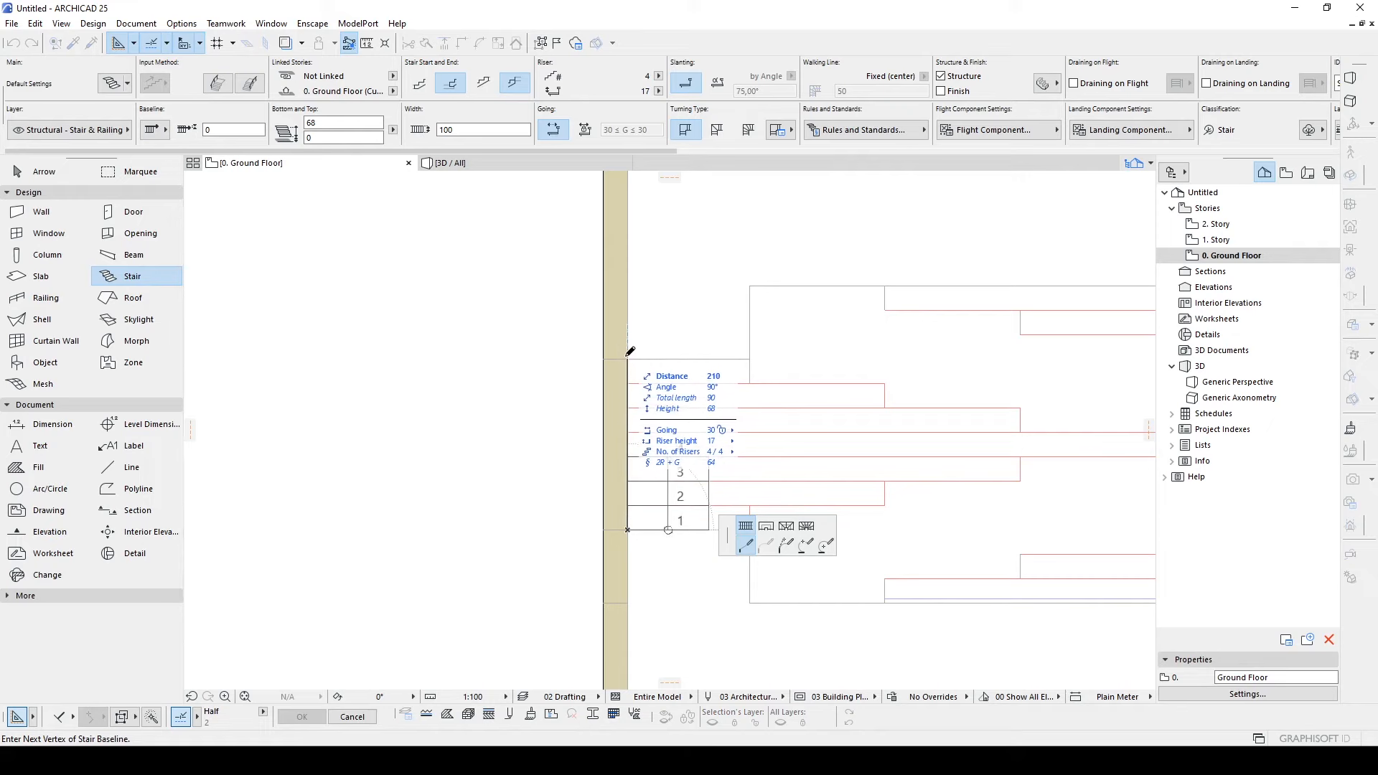
double_click(627, 356)
- Set the height of the new stair along the left wall to 136 with 8 risers
key(w)
middle_drag(683, 467, 615, 502)
click(615, 502)
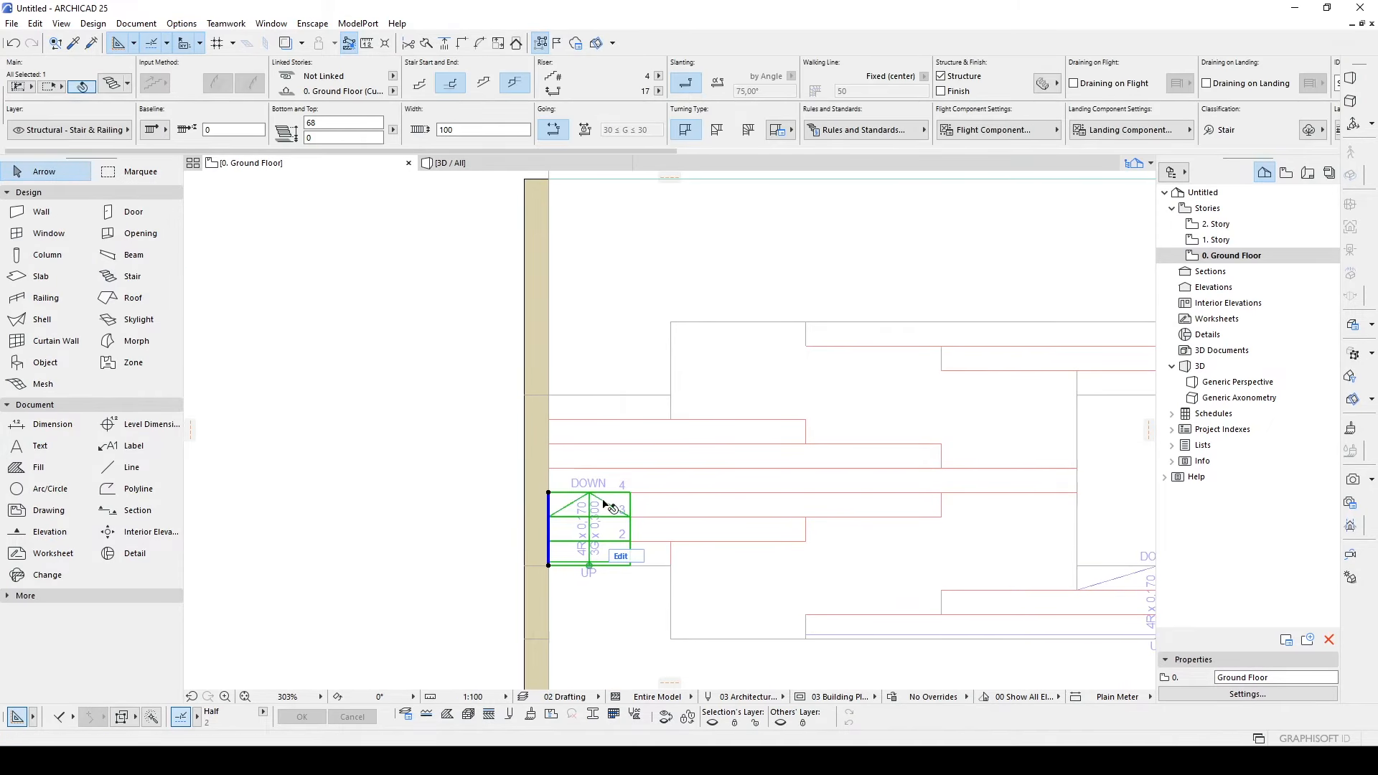
double_click(609, 507)
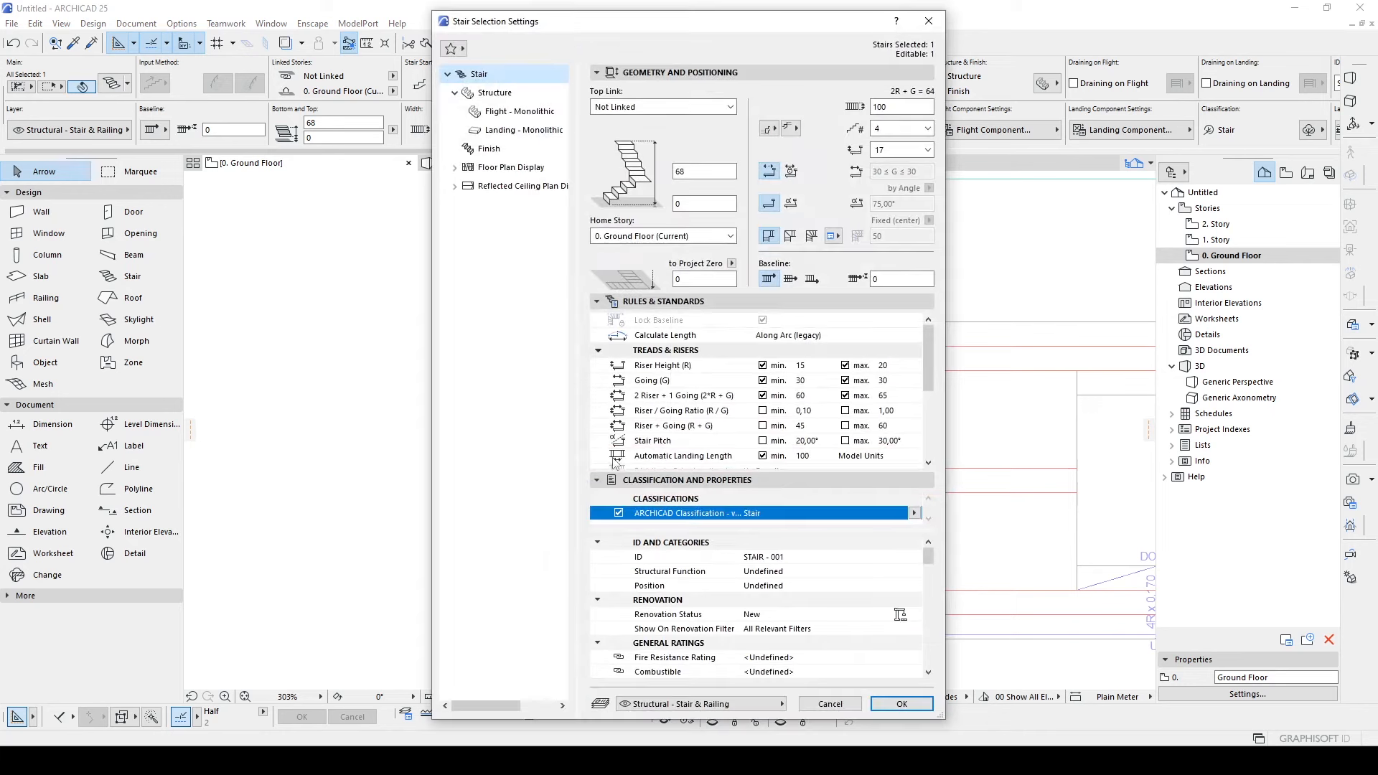
double_click(888, 133)
double_click(718, 166)
drag(671, 27, 751, 248)
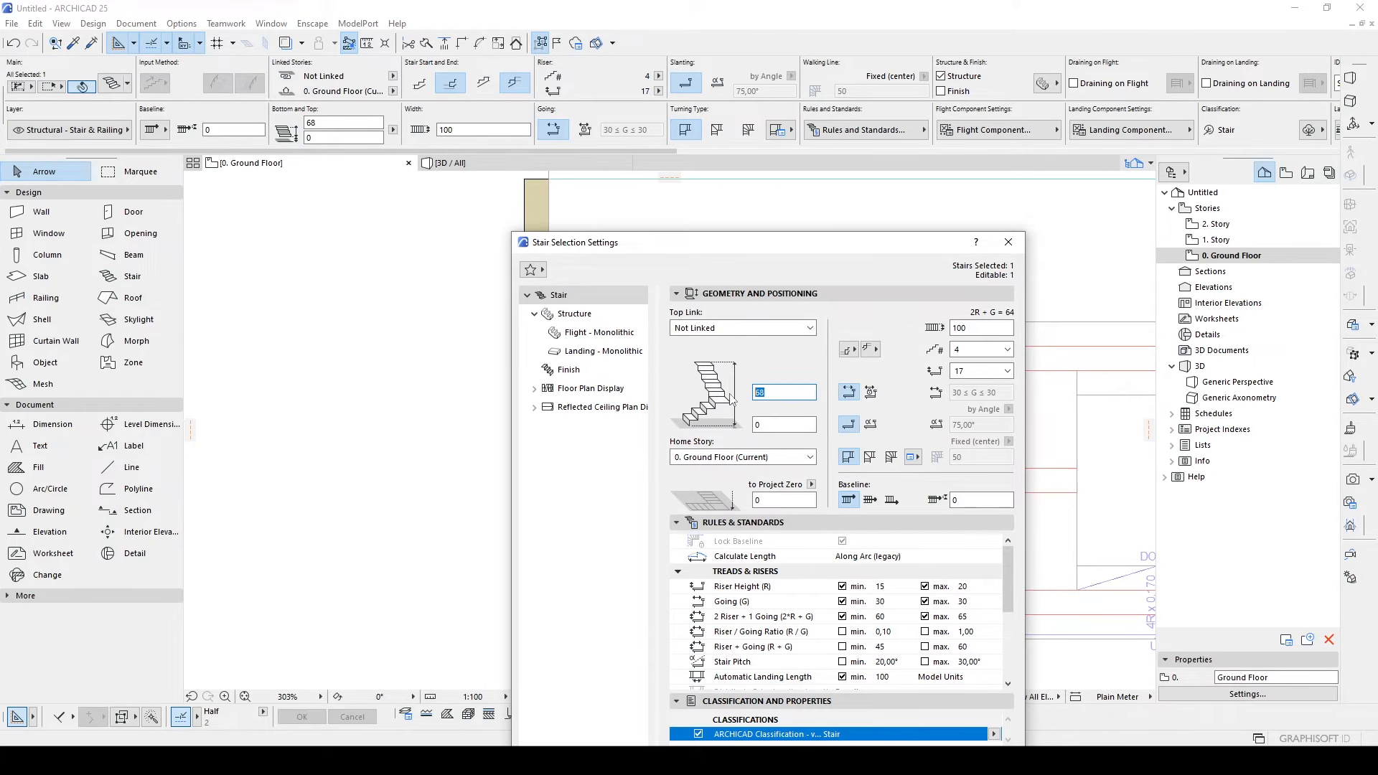
drag(833, 256, 563, 209)
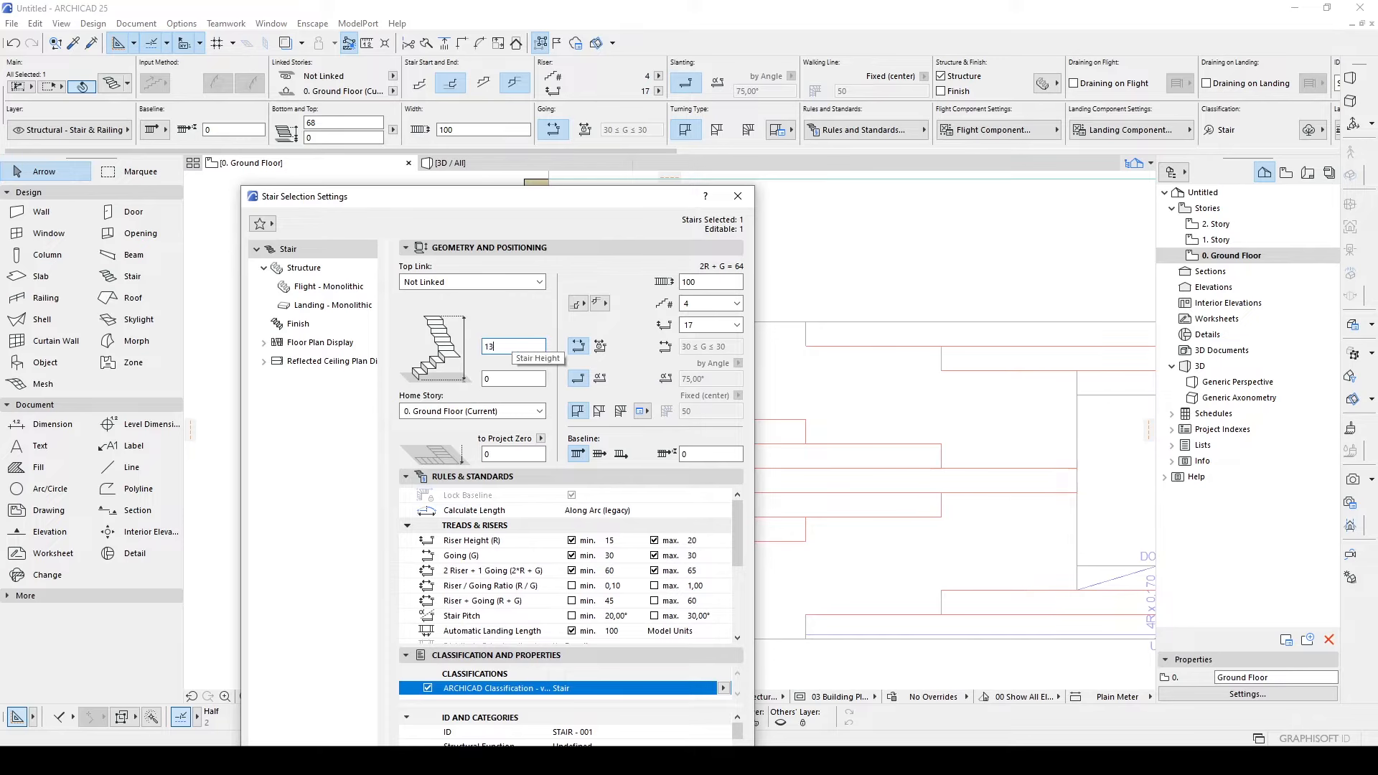
click(716, 306)
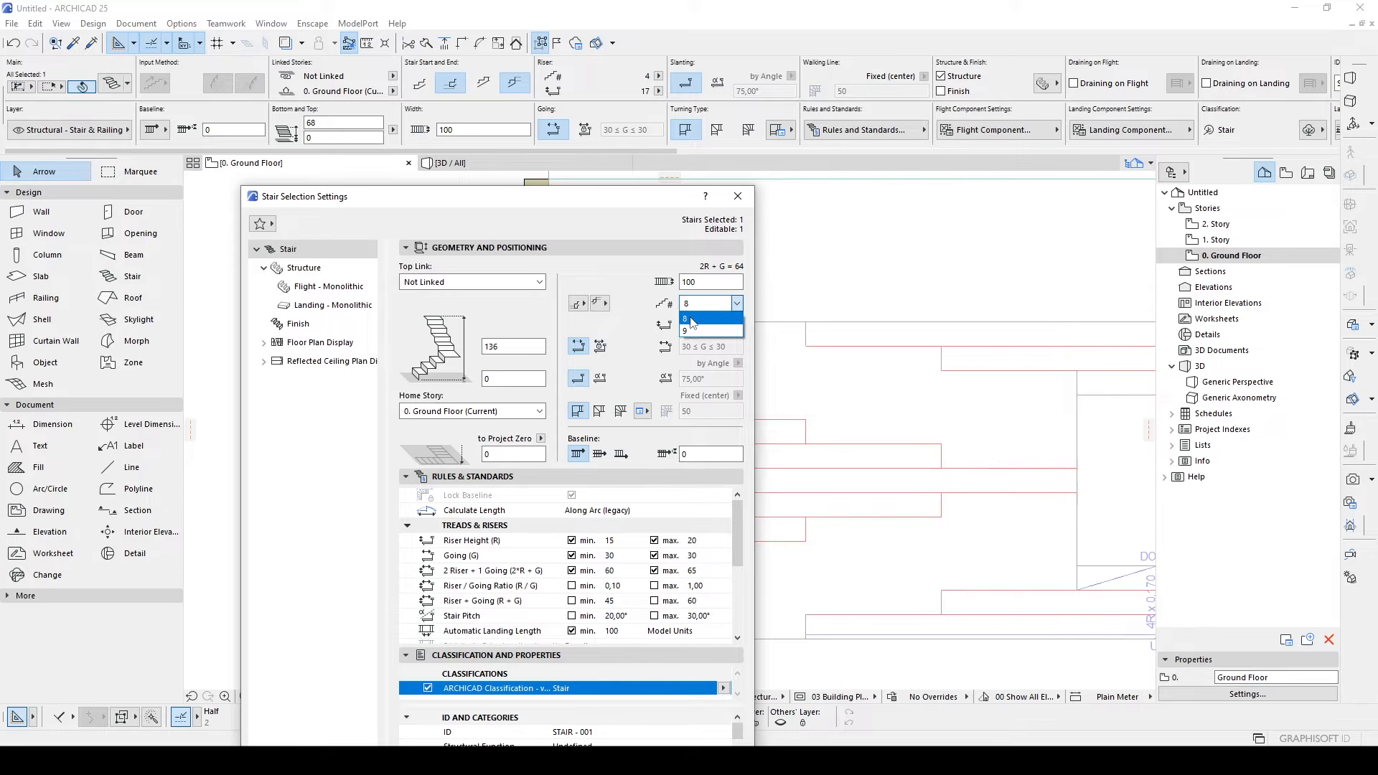
click(688, 317)
drag(506, 208, 542, 106)
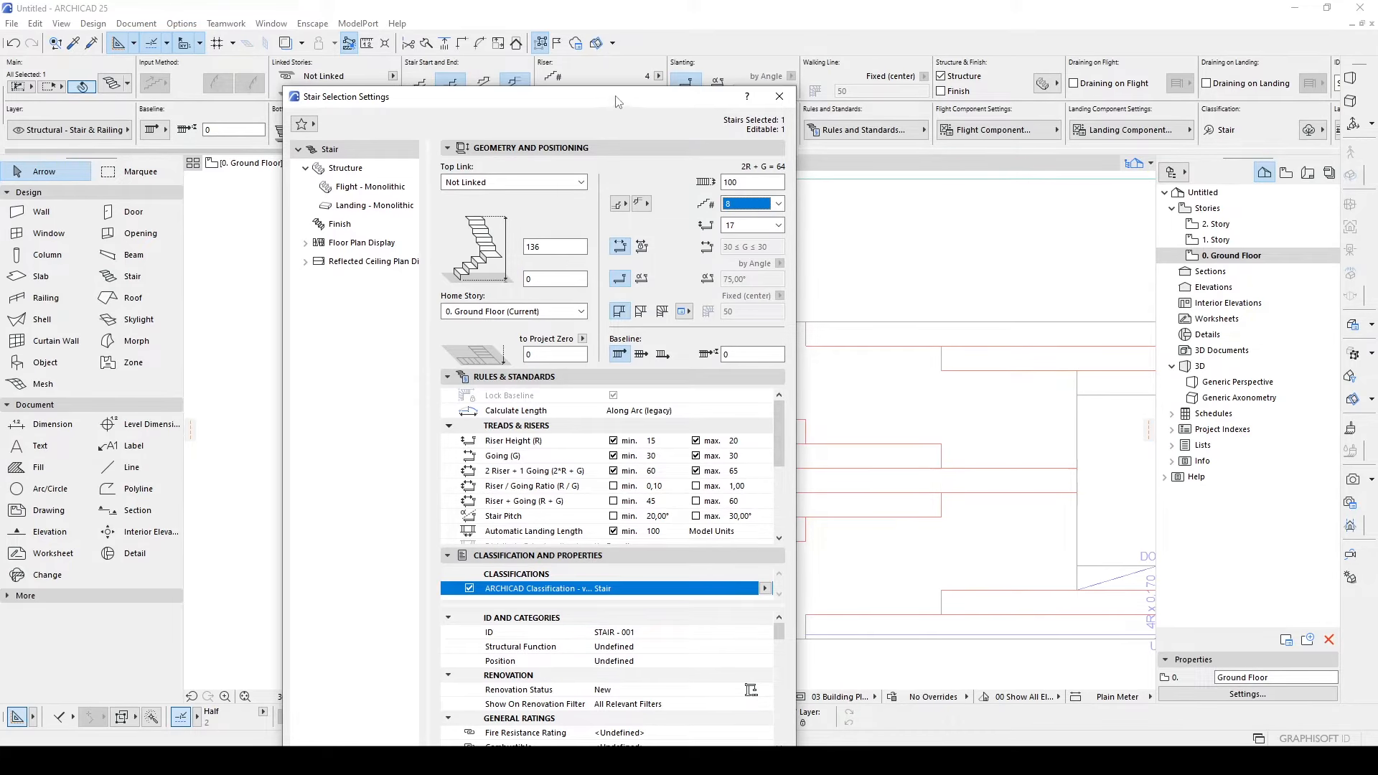
drag(617, 101, 562, 25)
click(700, 698)
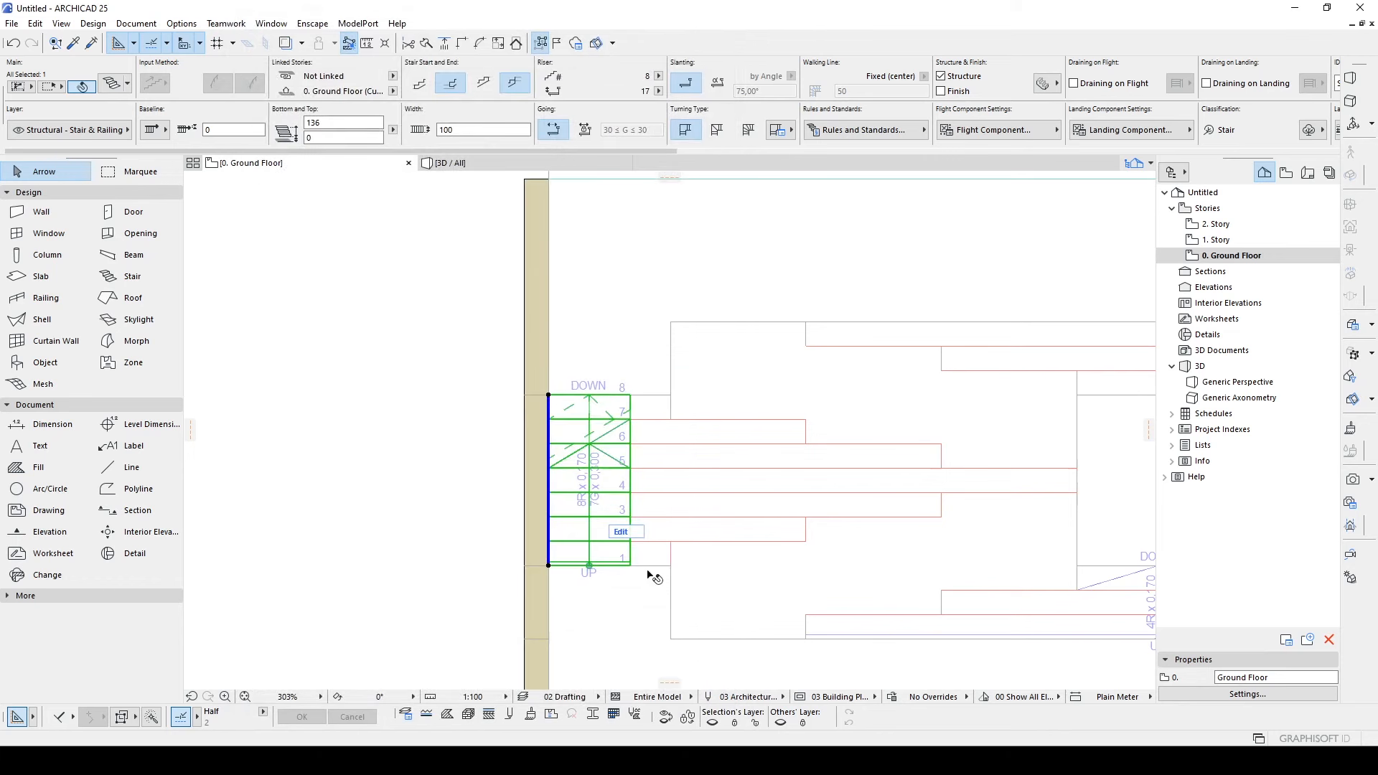
- Open the left stair for editing and select its side boundaries
scroll(655, 515, down, 3)
scroll(657, 510, up, 3)
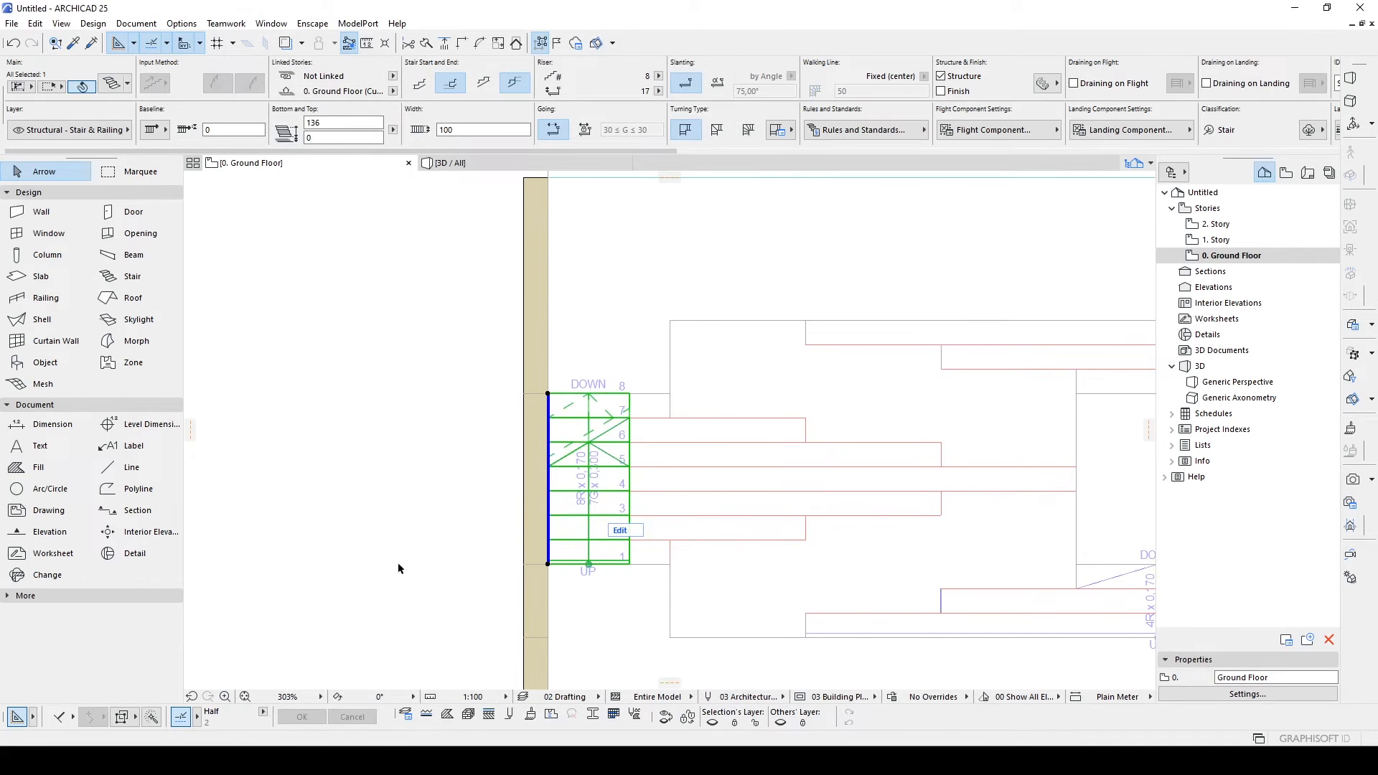
click(622, 531)
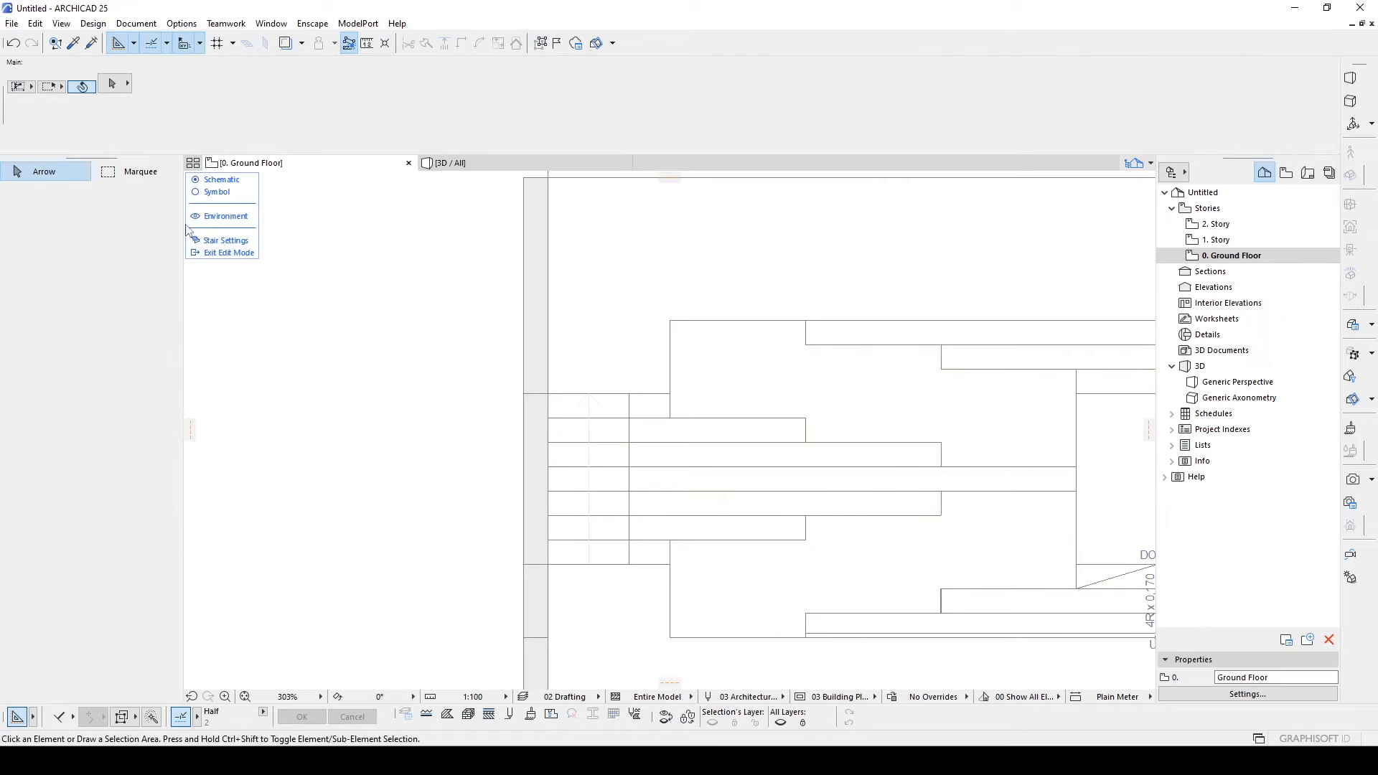
click(621, 452)
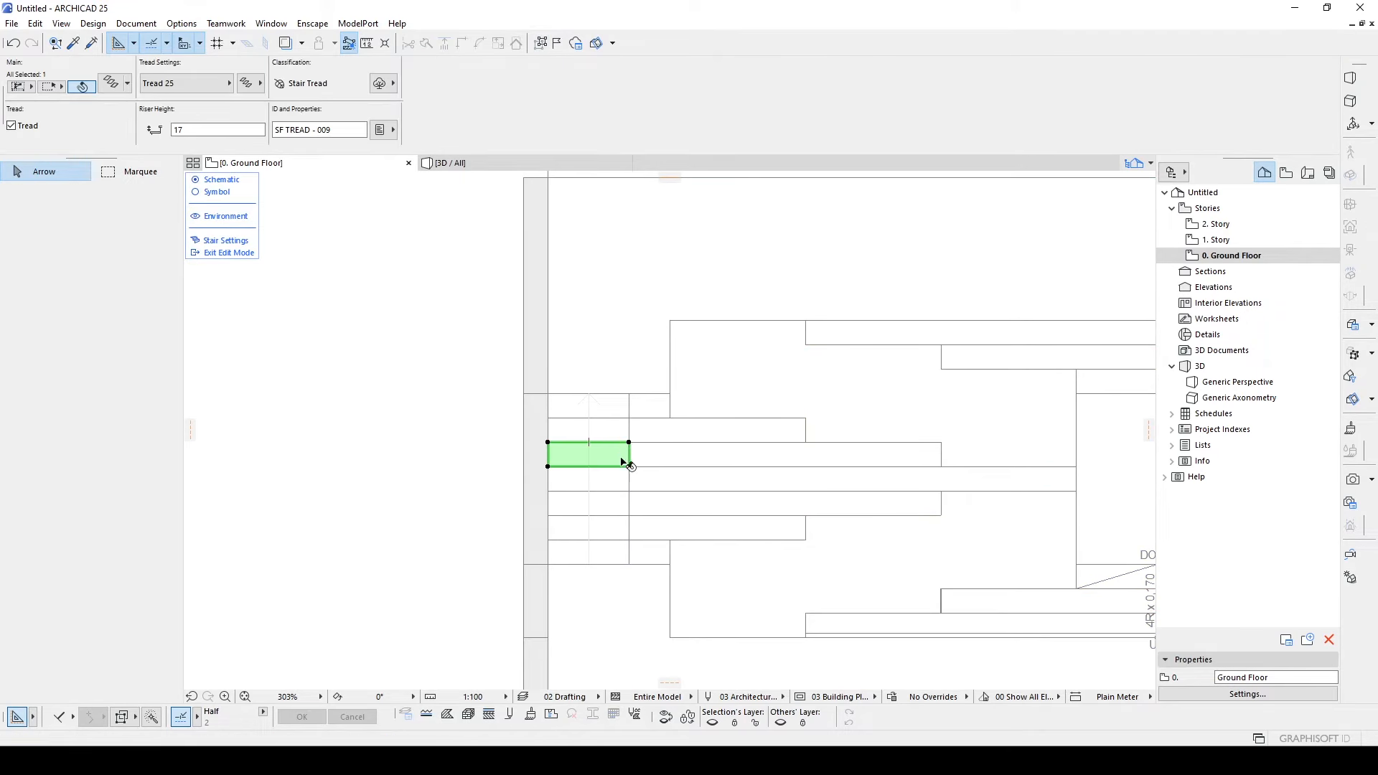
click(628, 542)
scroll(628, 539, up, 3)
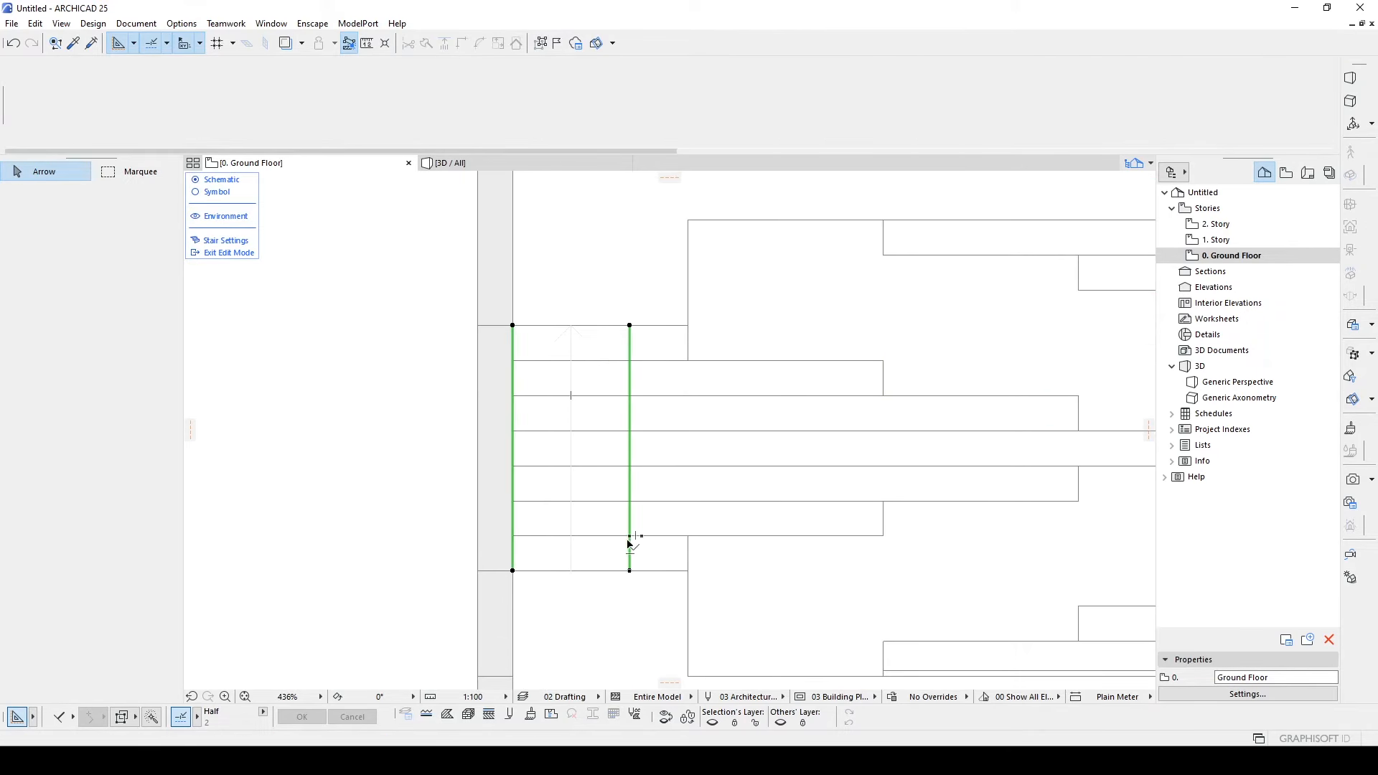
scroll(553, 528, up, 2)
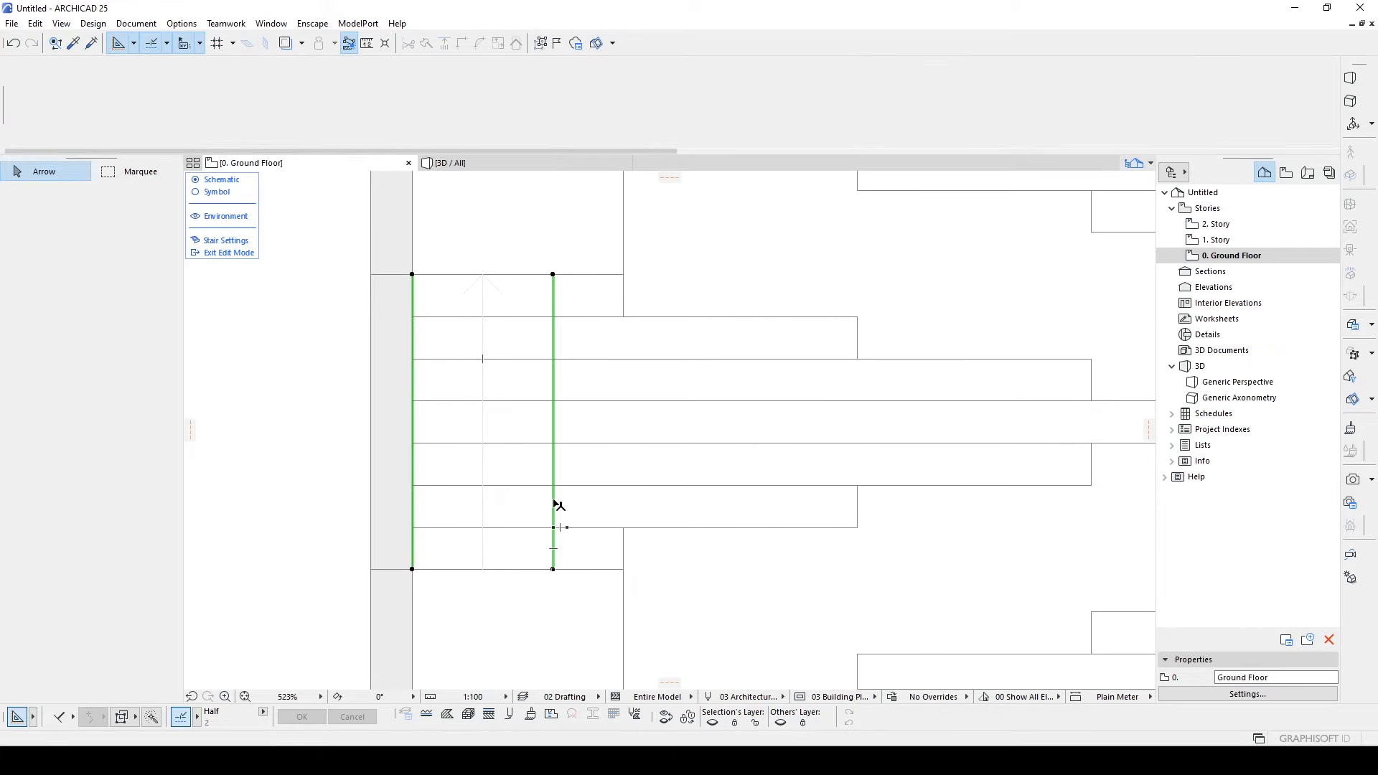
- Add six nodes to the left stair's right boundary, one where each intermediate tread line meets it
click(553, 527)
click(553, 527)
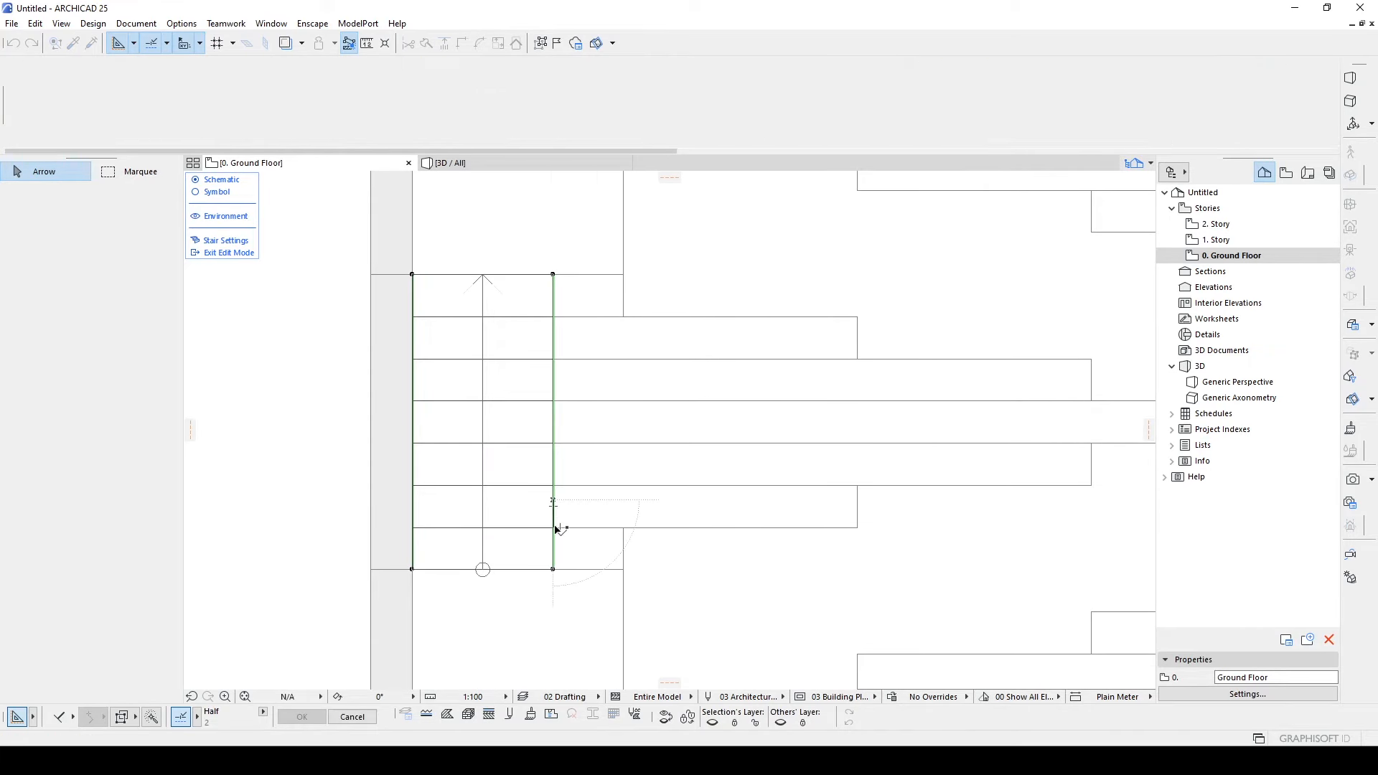
click(553, 488)
click(553, 485)
click(553, 459)
click(553, 443)
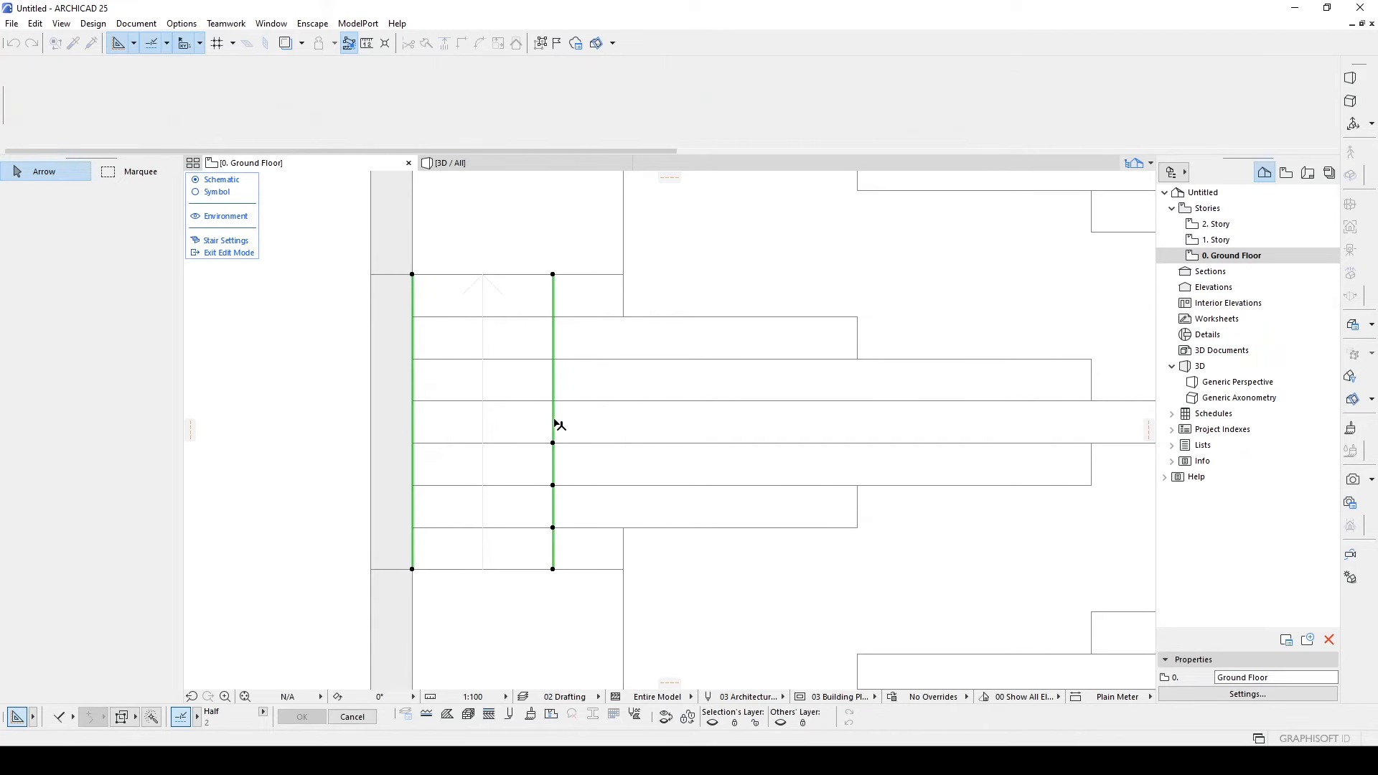
click(553, 406)
click(552, 401)
click(555, 354)
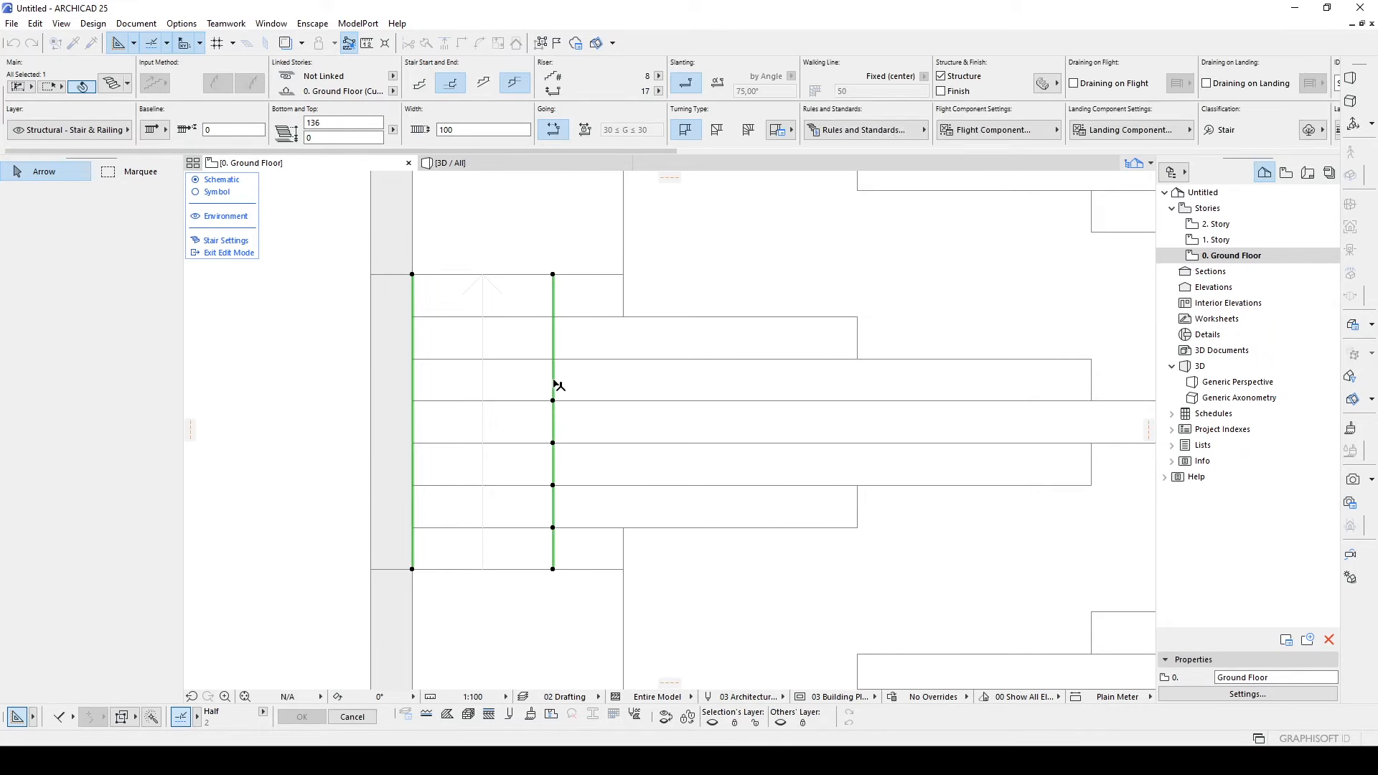
click(552, 359)
click(557, 319)
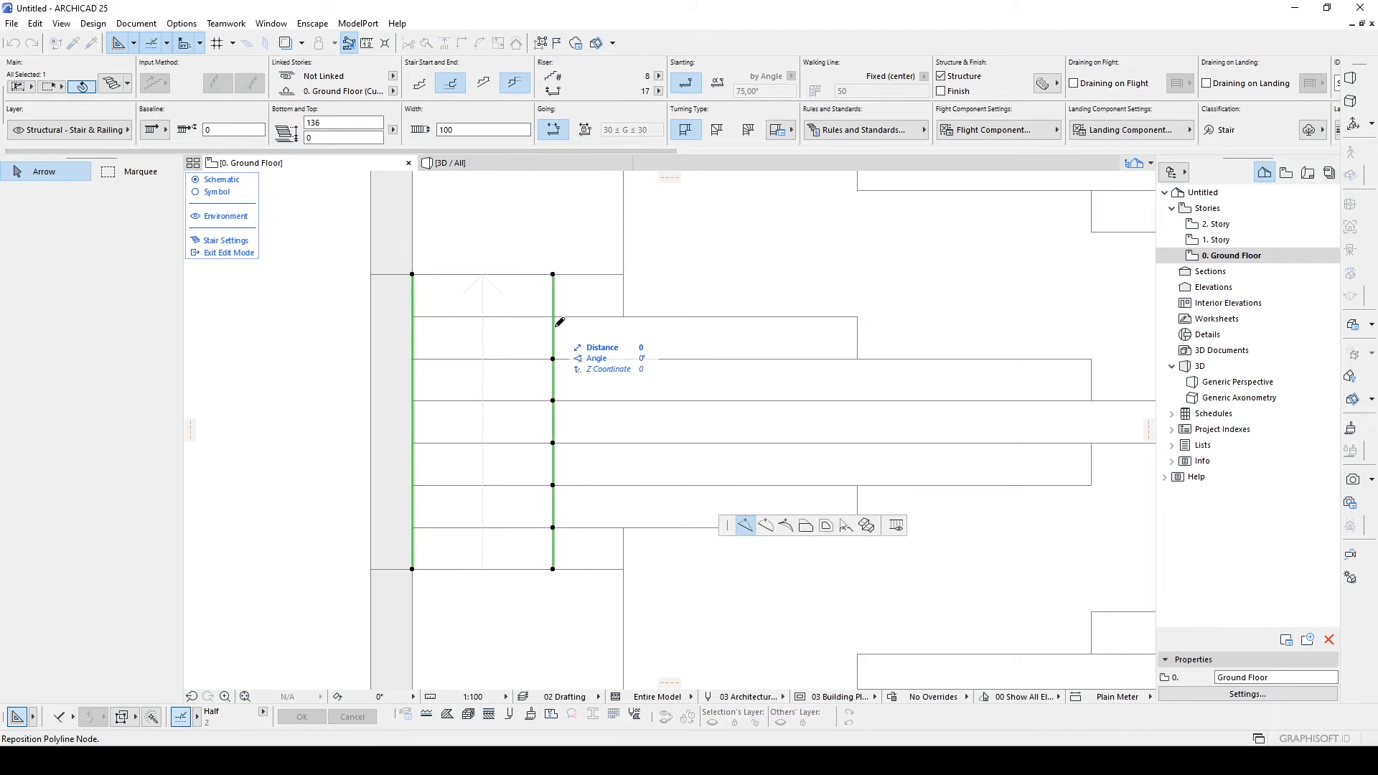
click(552, 316)
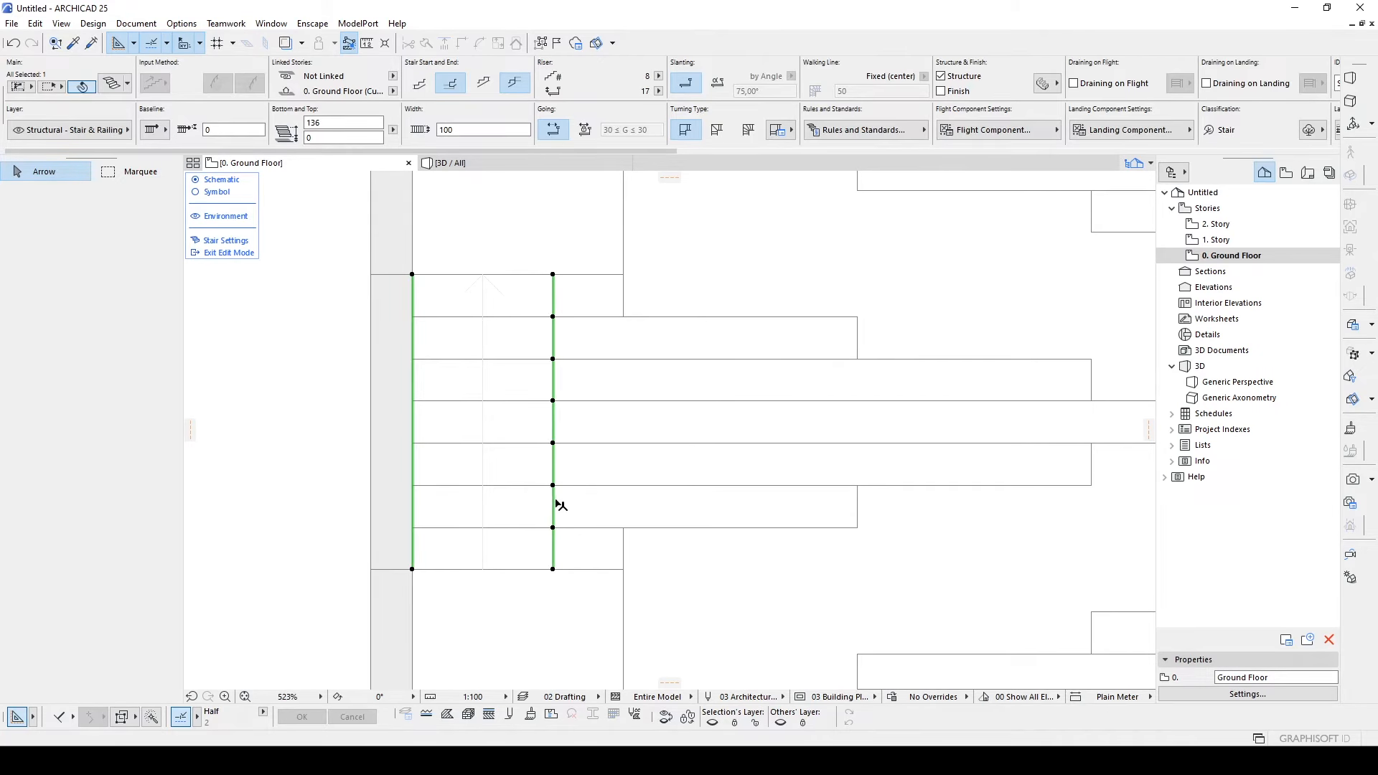
- Offset the three lowest segments of the stair's right boundary outward to the matching corners of the stepped outline
click(555, 557)
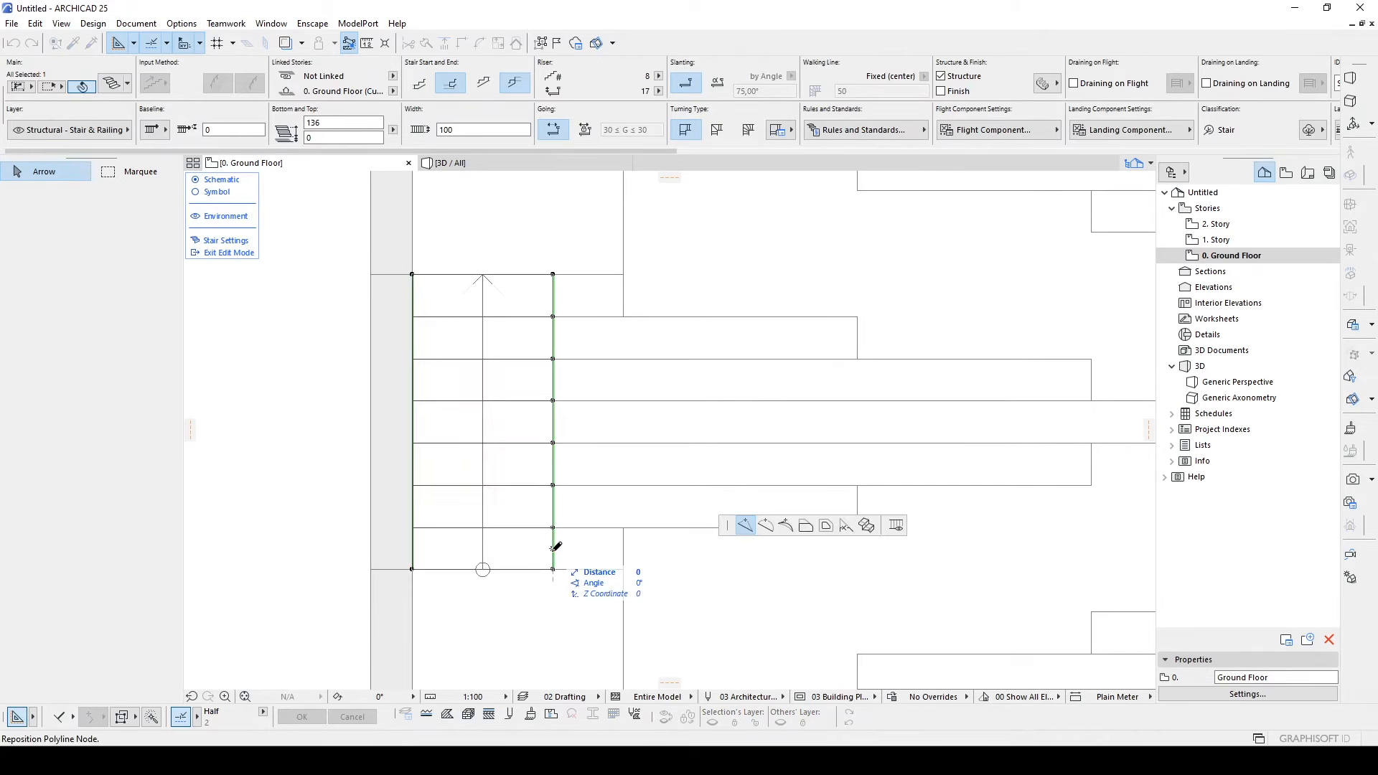
click(805, 526)
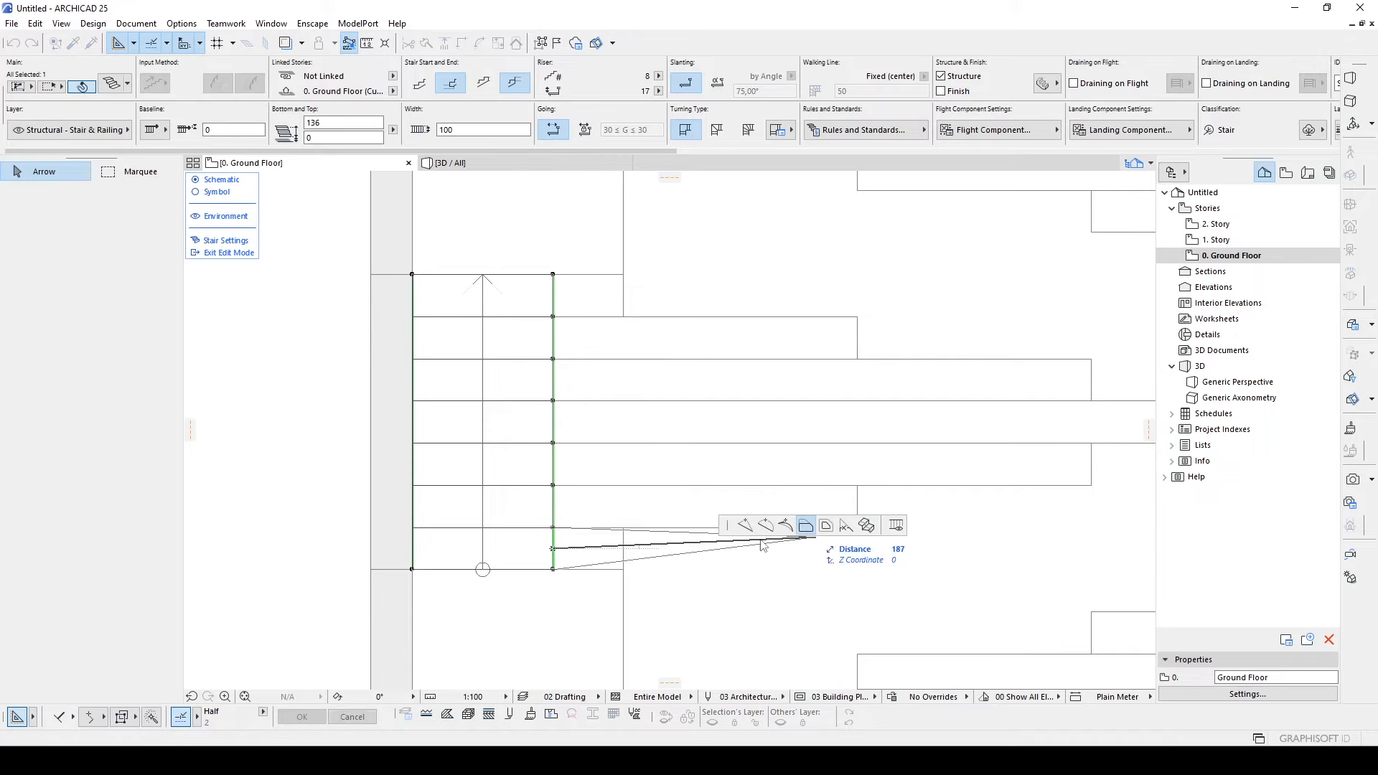
click(624, 530)
click(553, 498)
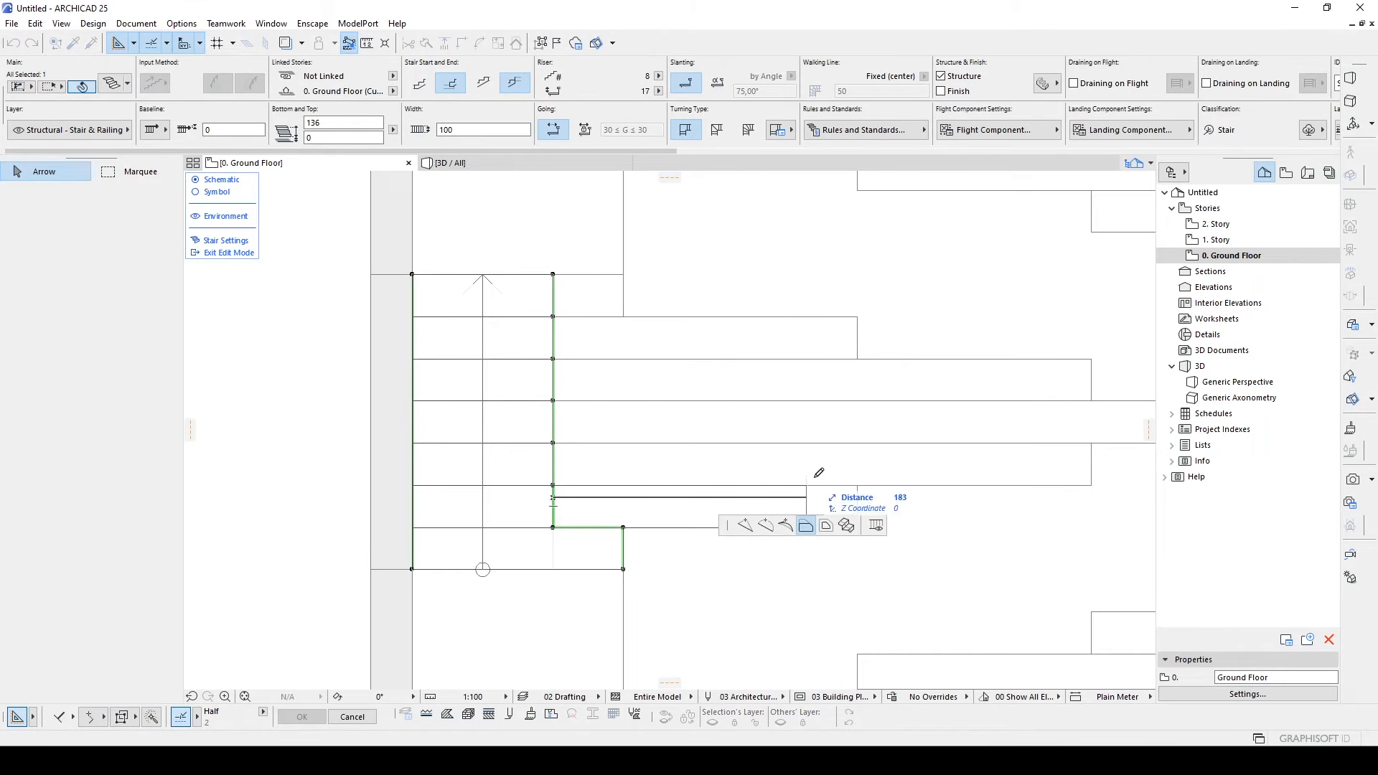
click(857, 486)
click(553, 452)
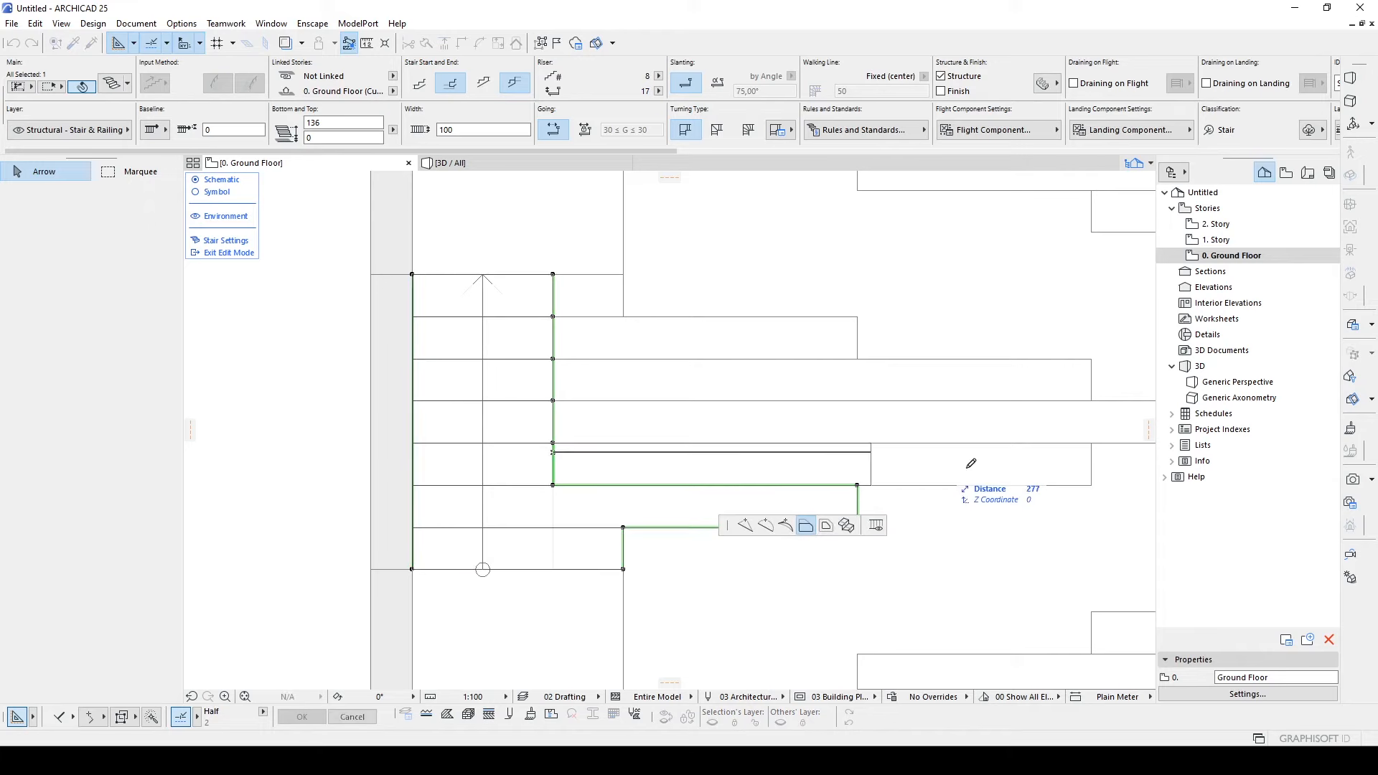
click(1091, 444)
- Offset the middle segment of the right boundary to the right landing's edge and the segment above it to its stepped outline corner
click(552, 415)
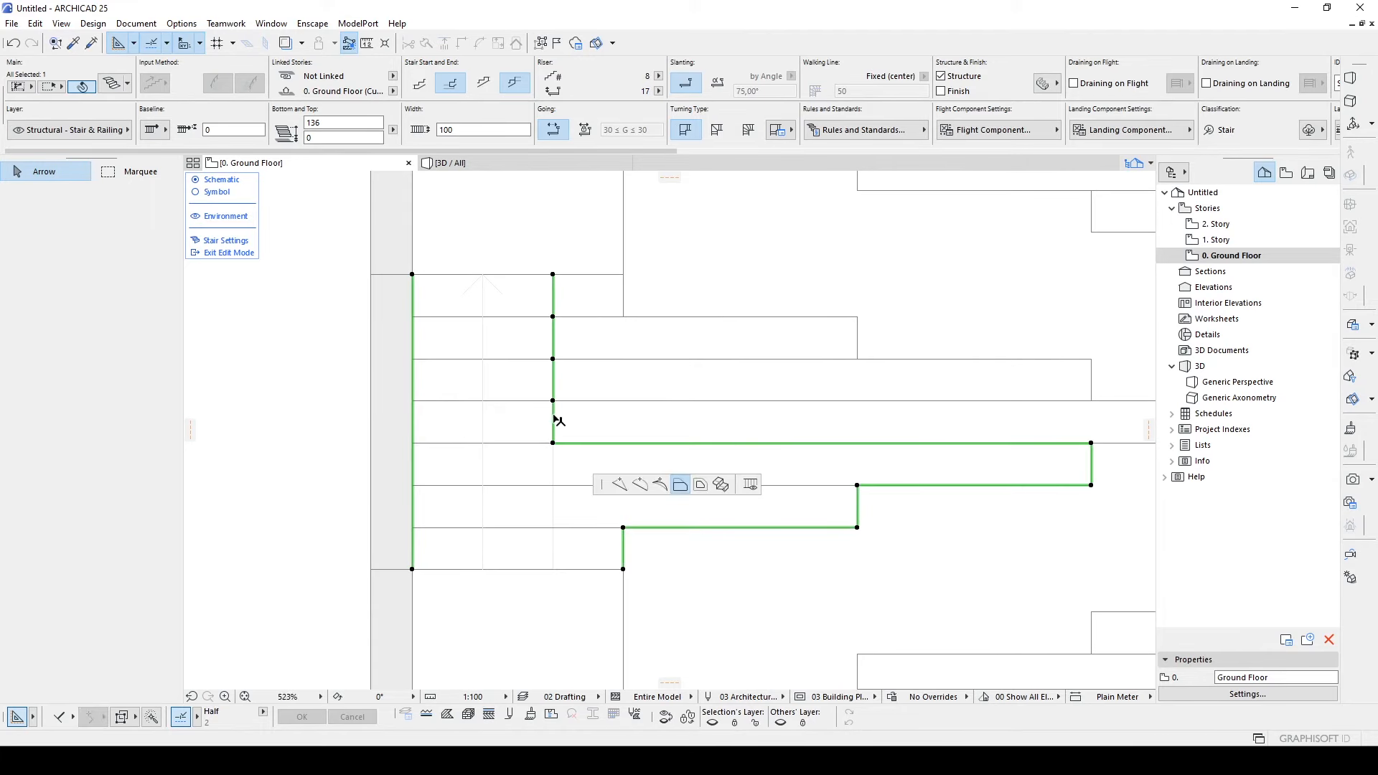
middle_drag(951, 429, 753, 419)
middle_drag(1038, 419, 960, 433)
click(1051, 406)
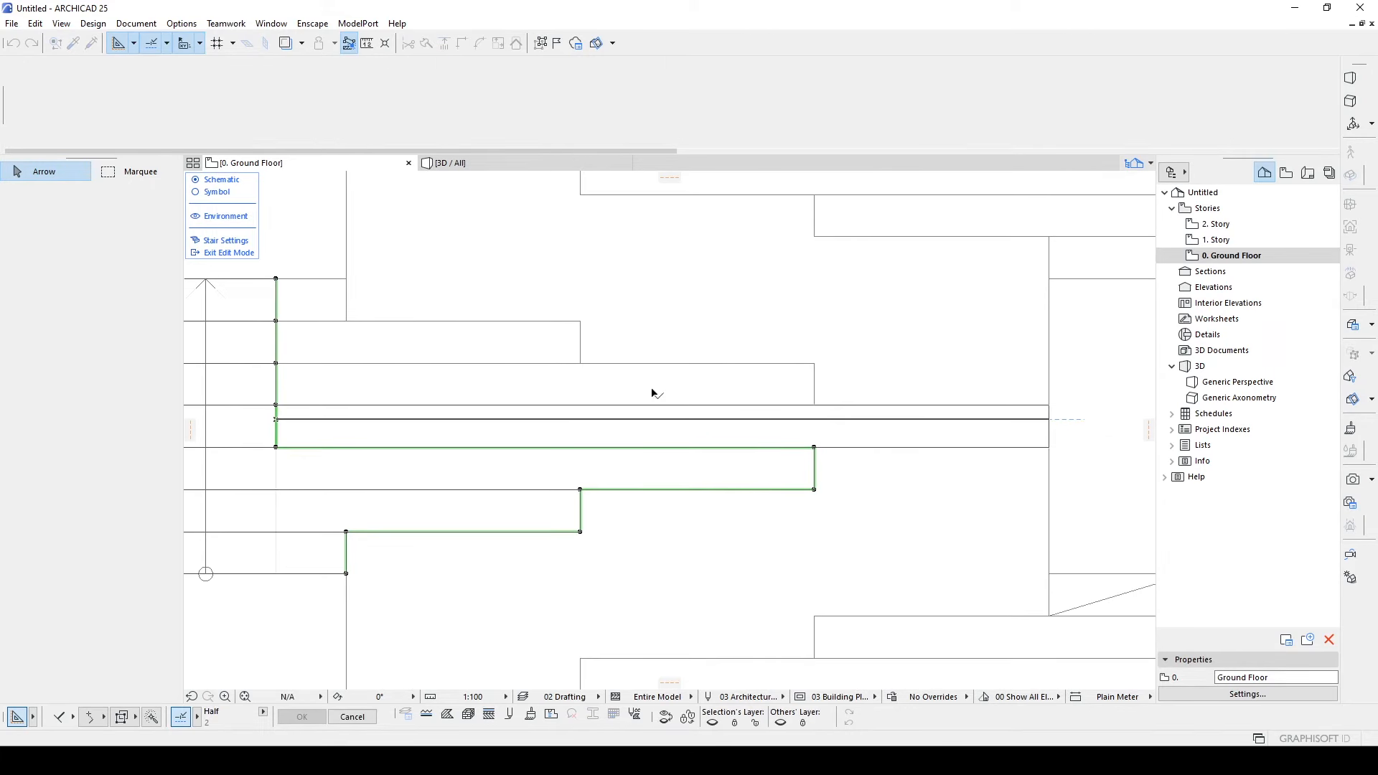
click(279, 380)
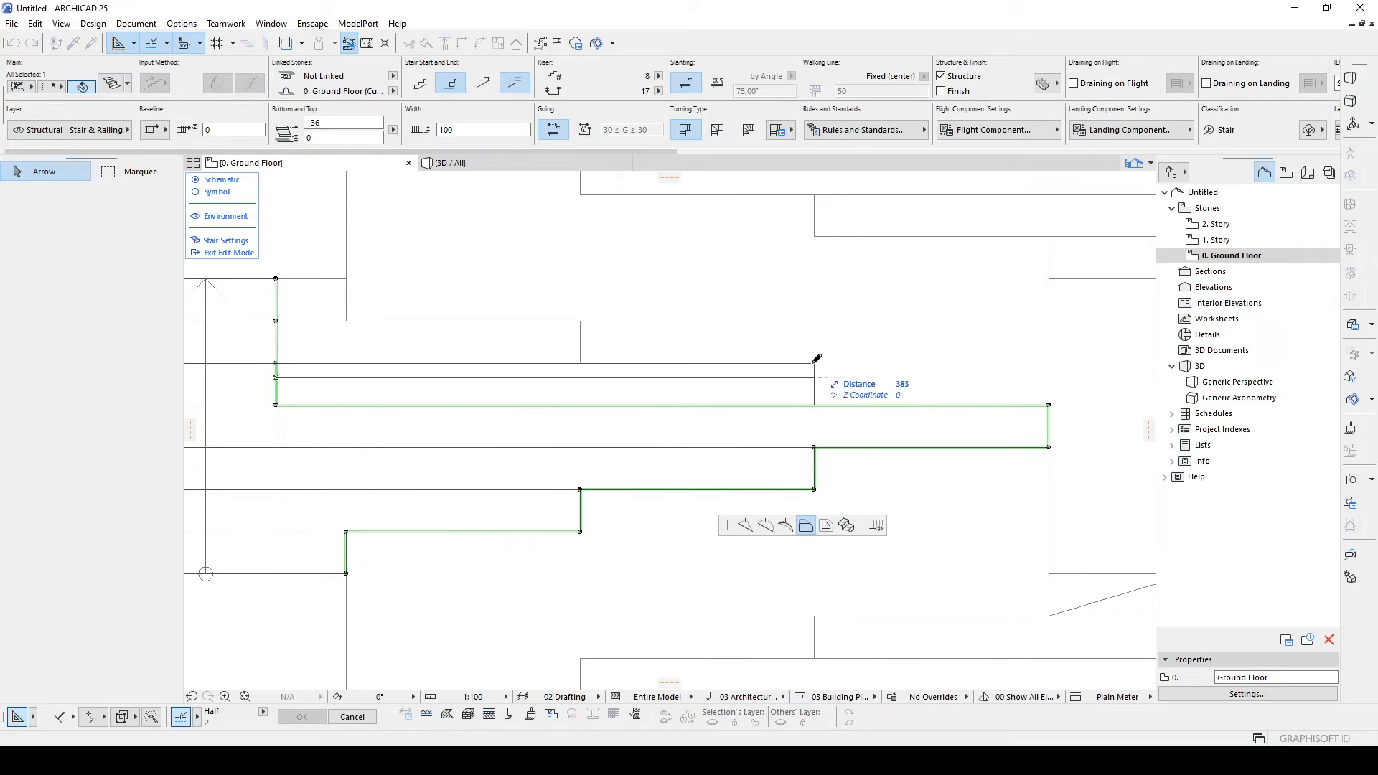
click(815, 362)
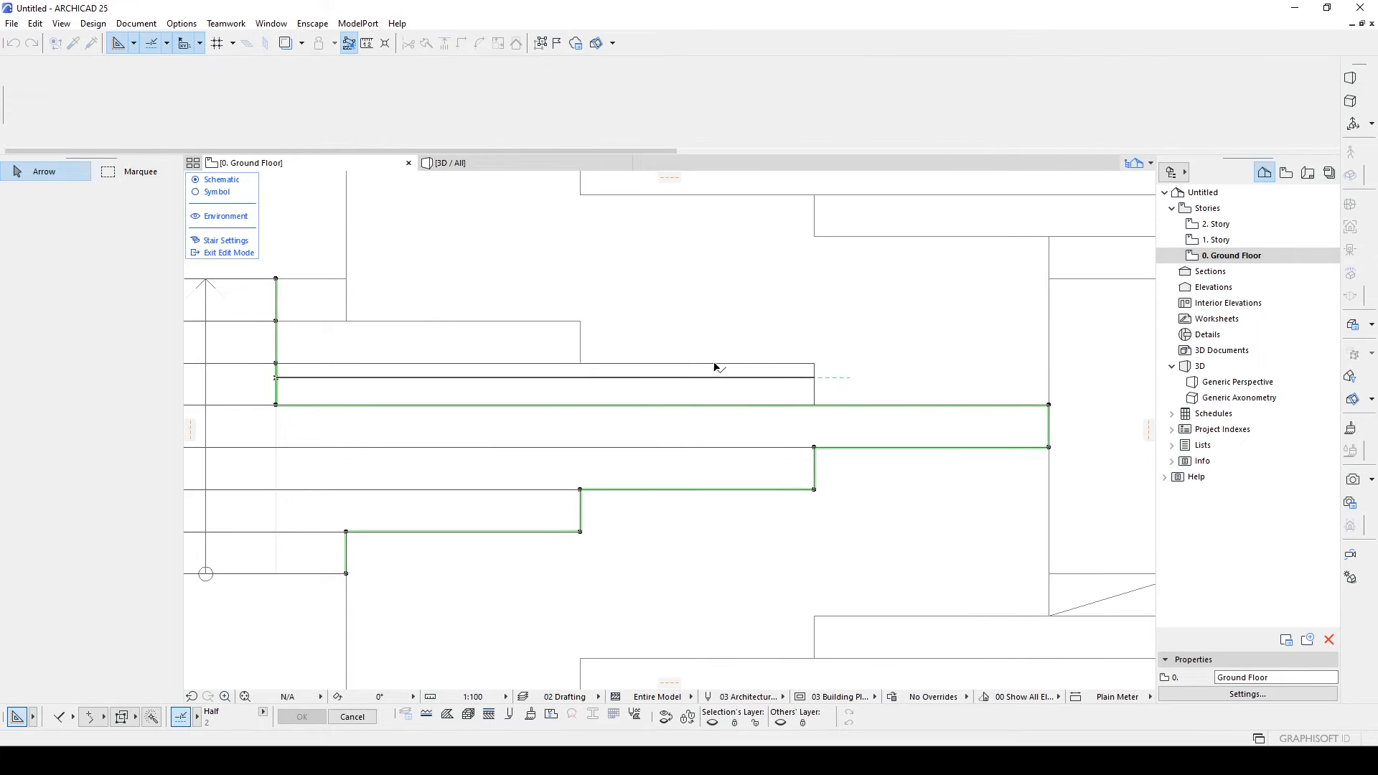
- Offset the two uppermost segments of the stair's right boundary to the matching corners of the stepped outline
click(278, 334)
click(580, 332)
middle_drag(366, 340, 595, 437)
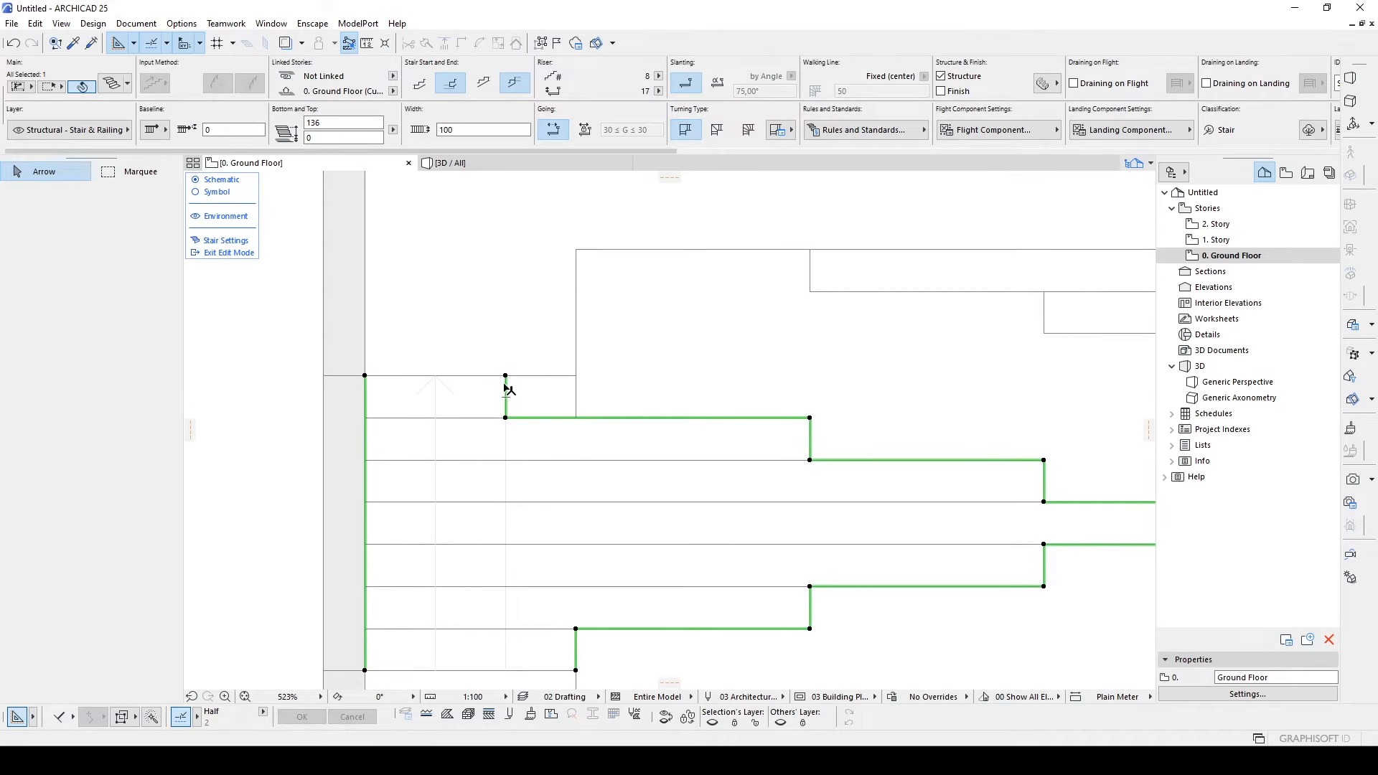
click(508, 389)
scroll(508, 387, up, 2)
middle_drag(517, 391, 667, 395)
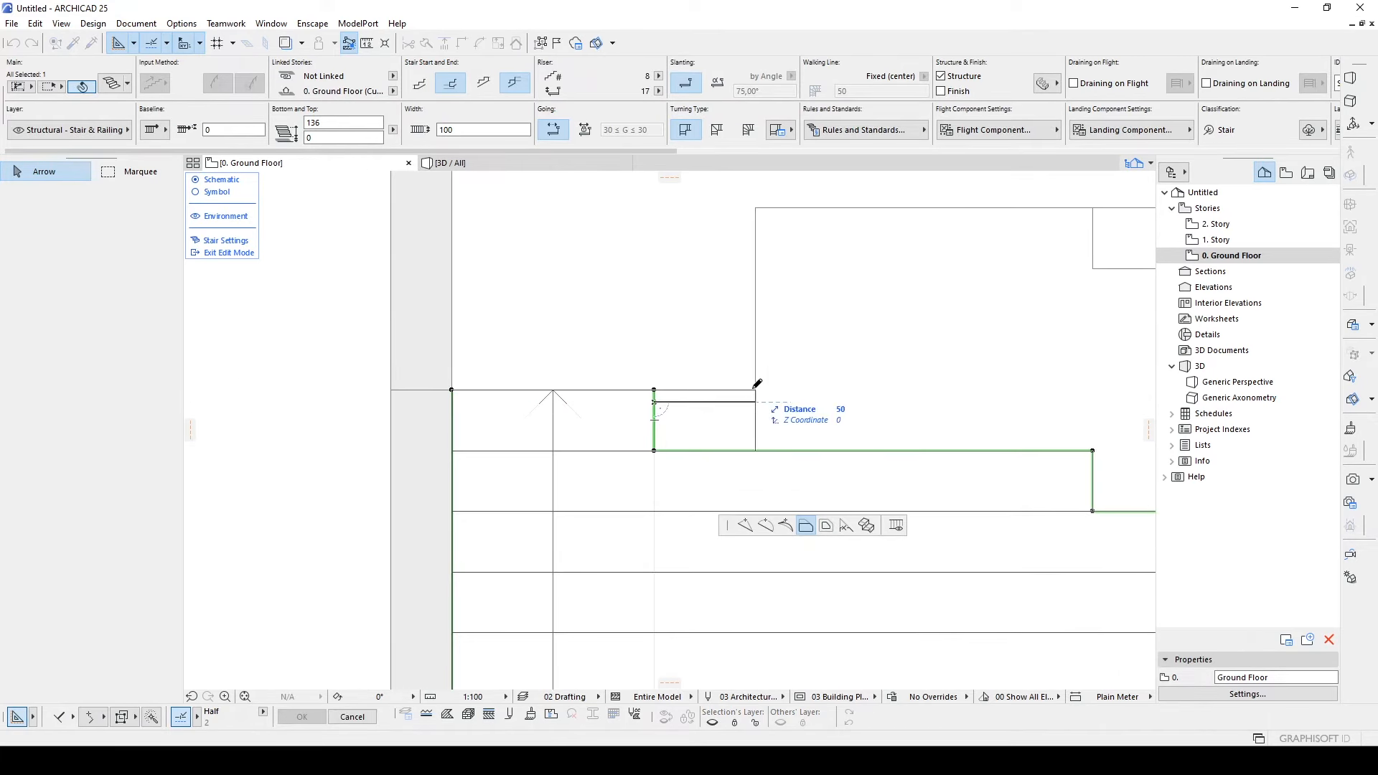
click(757, 383)
- Exit the stair's edit mode and inspect the stairs and landings in the 3D view, returning to the ground floor plan
scroll(670, 390, down, 4)
scroll(763, 441, up, 3)
middle_drag(827, 434, 770, 524)
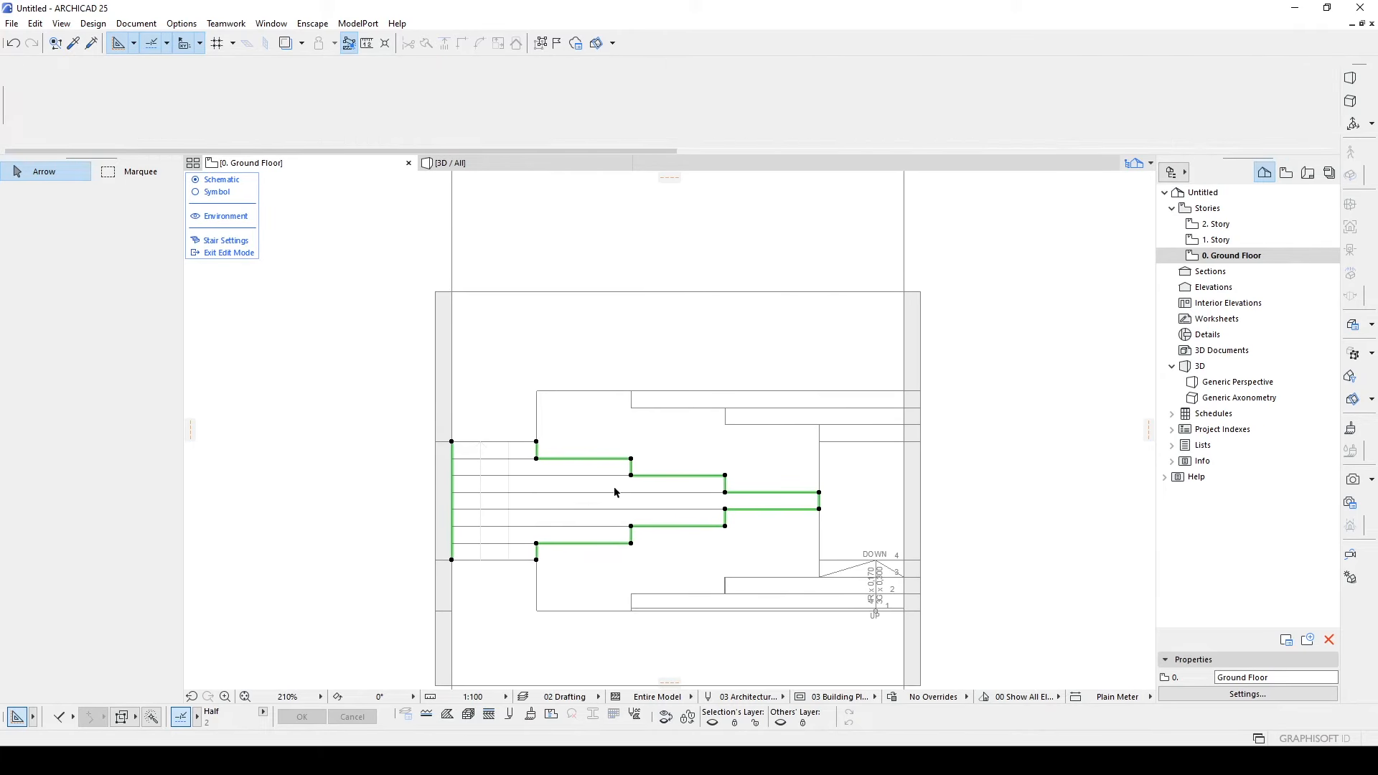
middle_drag(553, 502, 557, 467)
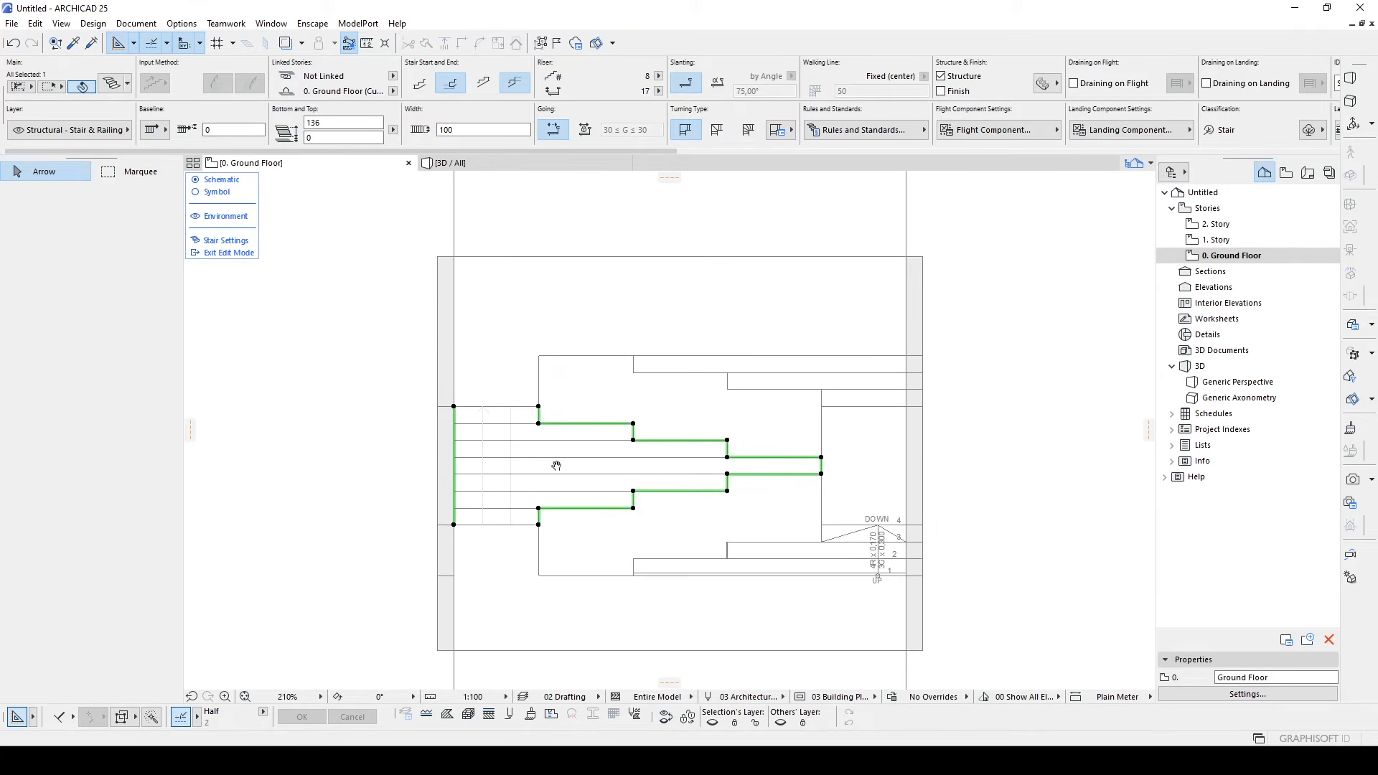
click(219, 255)
click(341, 402)
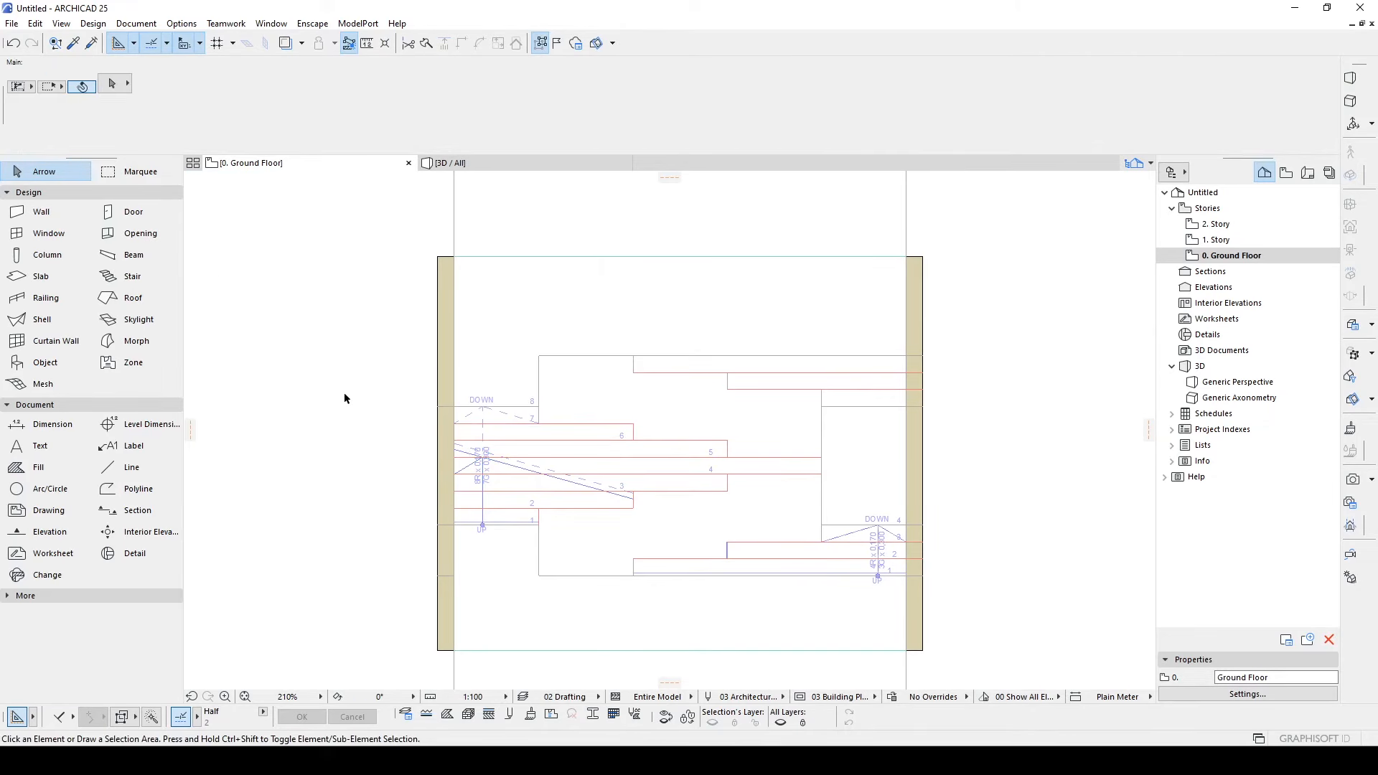
click(474, 163)
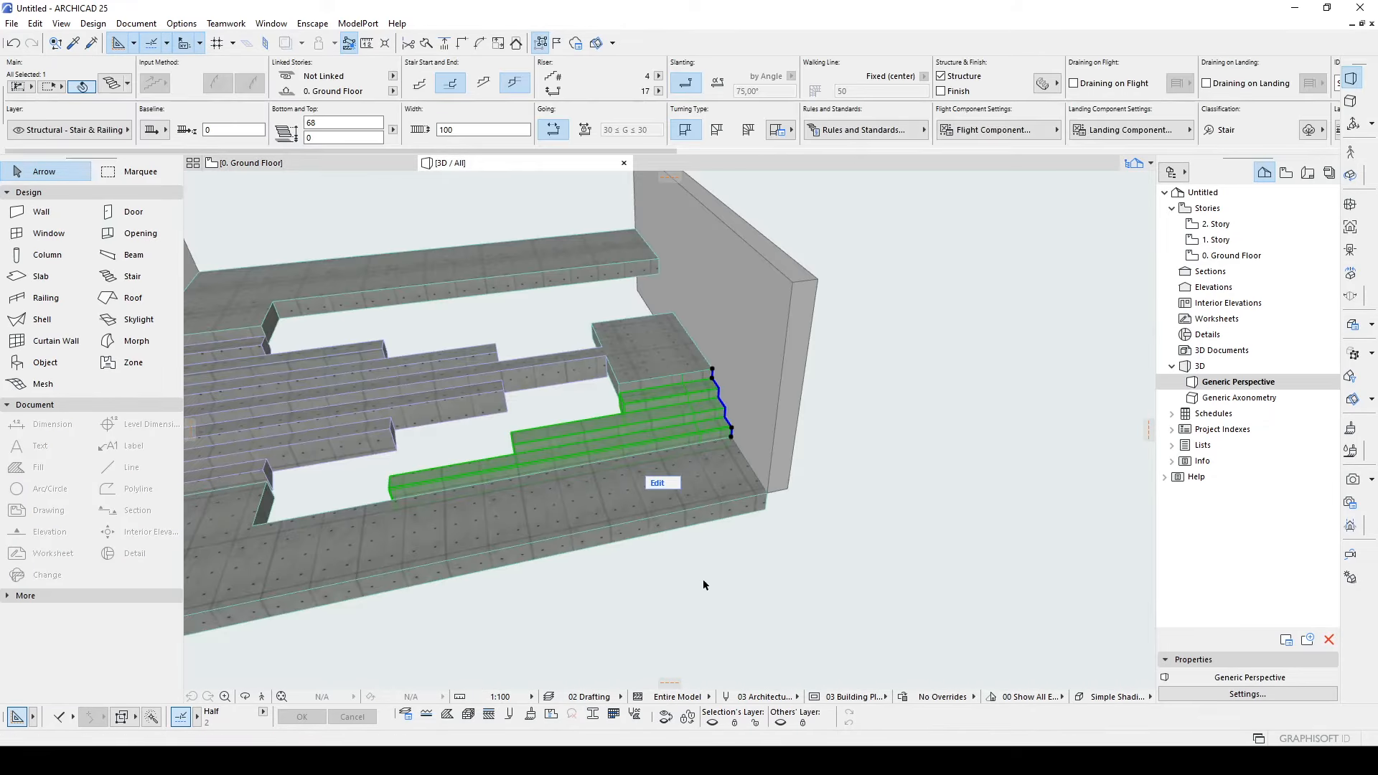
click(703, 583)
shift+middle_drag(400, 440, 261, 188)
click(248, 163)
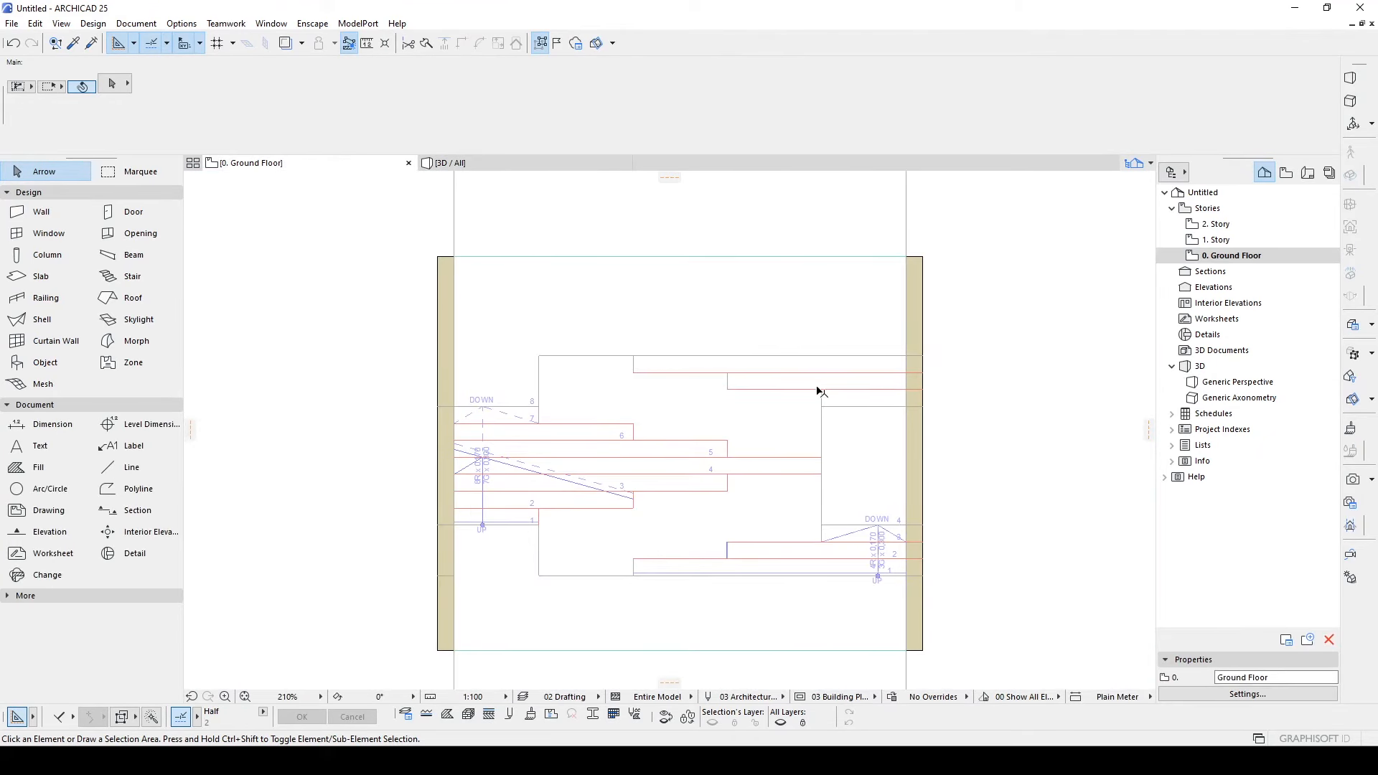
- Draw a four-riser stair up the right wall's inner face from the right landing to the upper outline, with height and base offset 68
scroll(842, 368, up, 3)
middle_drag(816, 528, 804, 430)
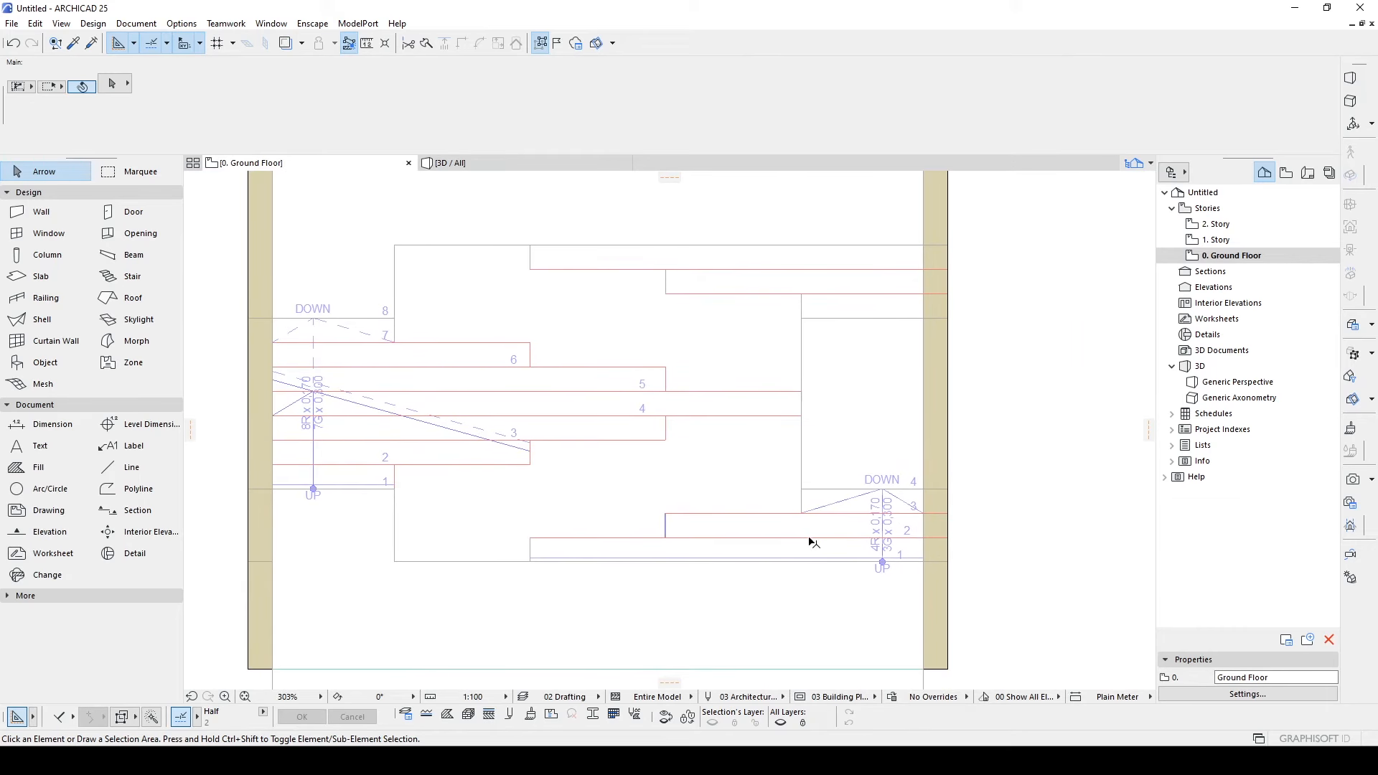
alt+click(845, 388)
middle_drag(876, 360, 824, 521)
middle_drag(852, 571, 842, 486)
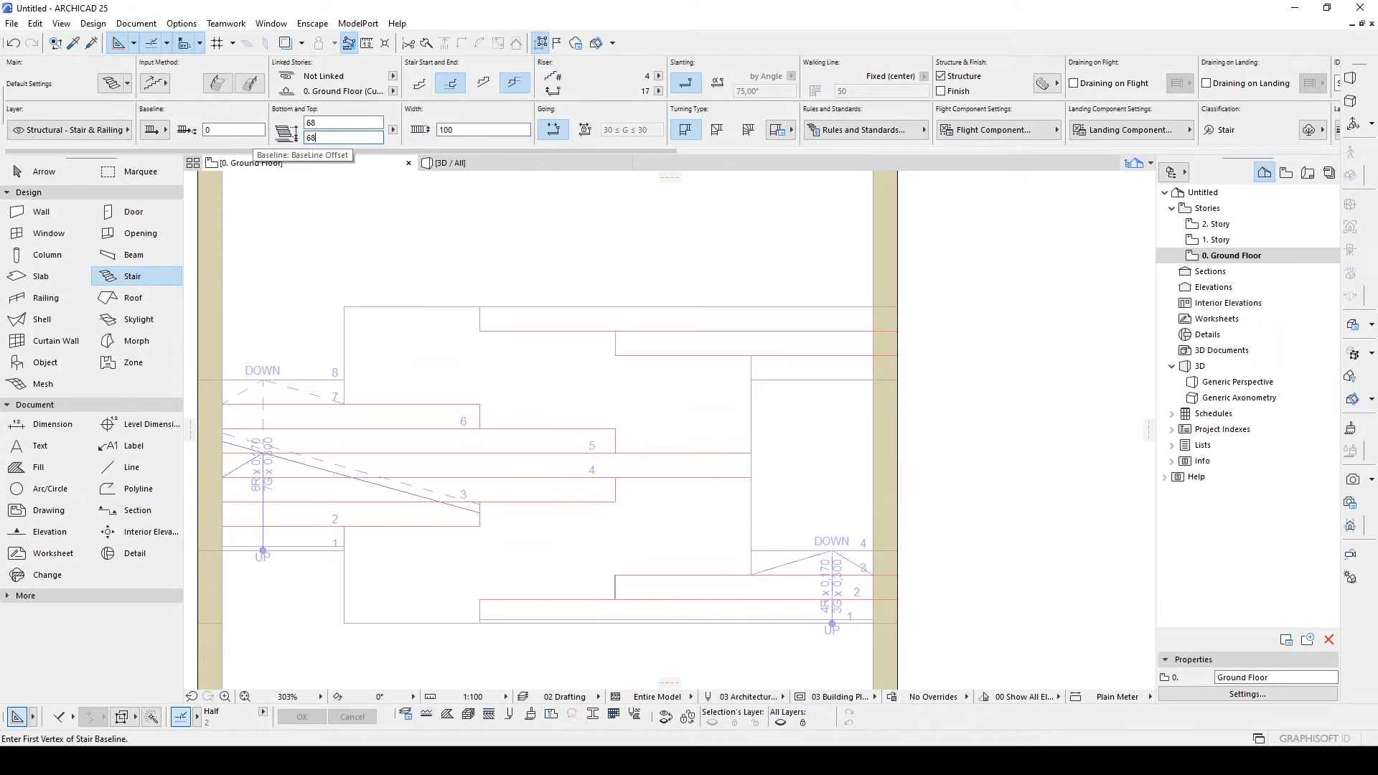
middle_drag(488, 297, 479, 320)
click(863, 402)
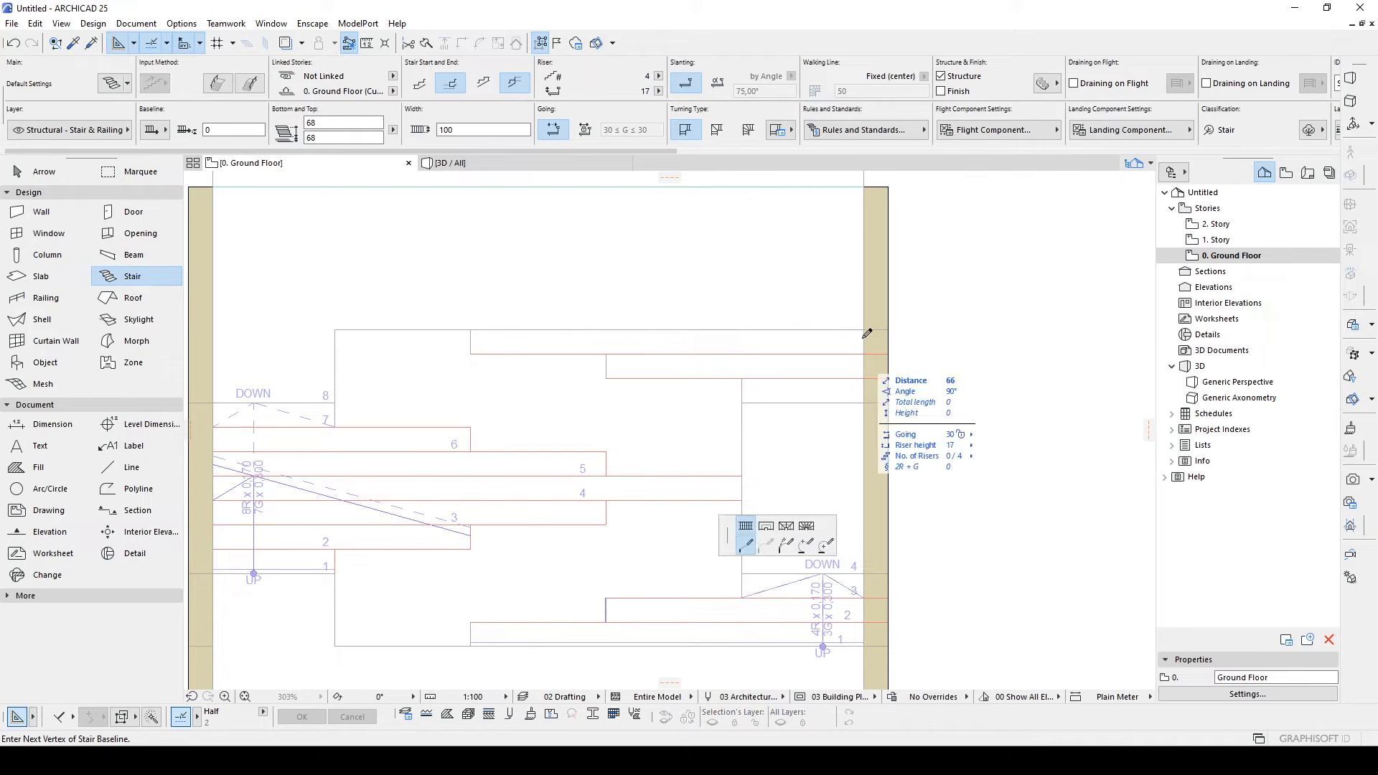
double_click(863, 324)
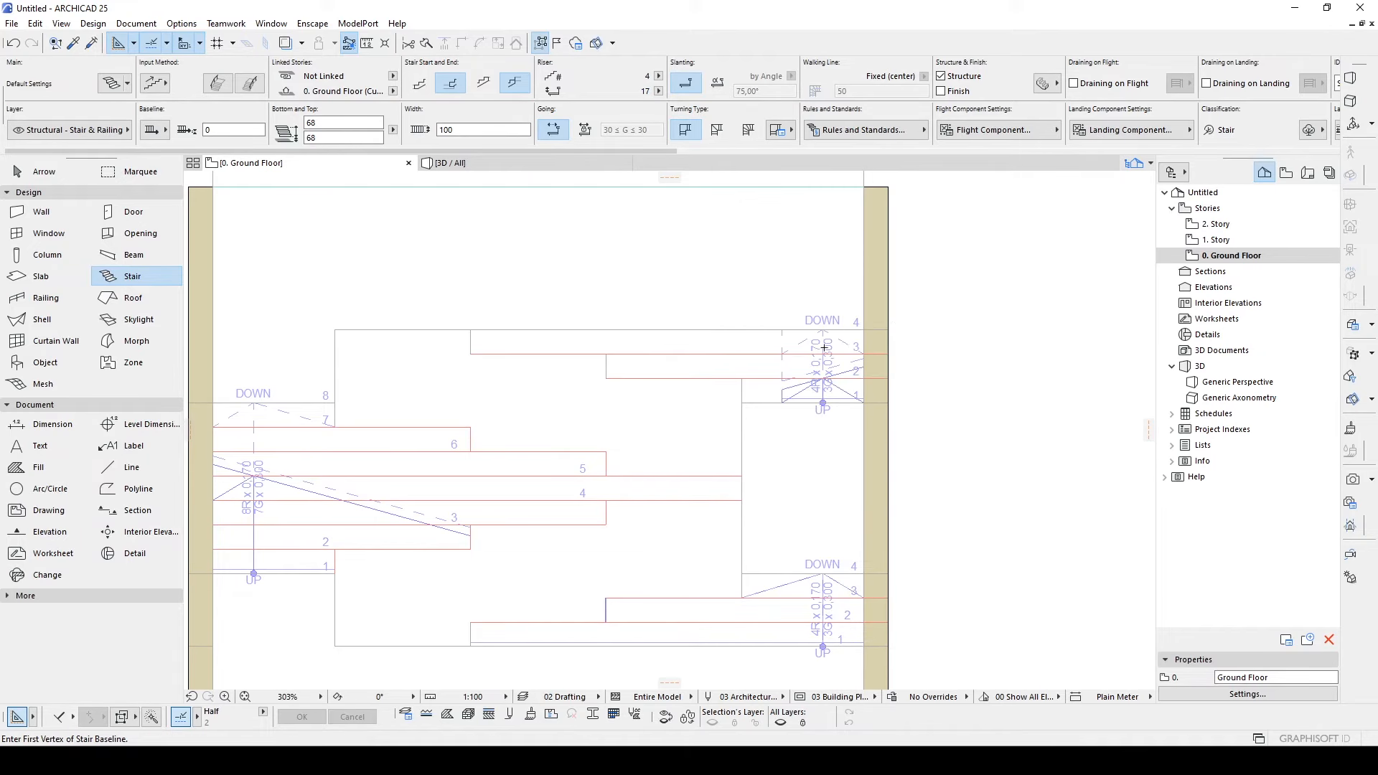
- Enter the new stair's edit mode and add nodes on its left boundary at the two intermediate tread lines
middle_drag(801, 344, 778, 386)
click(779, 386)
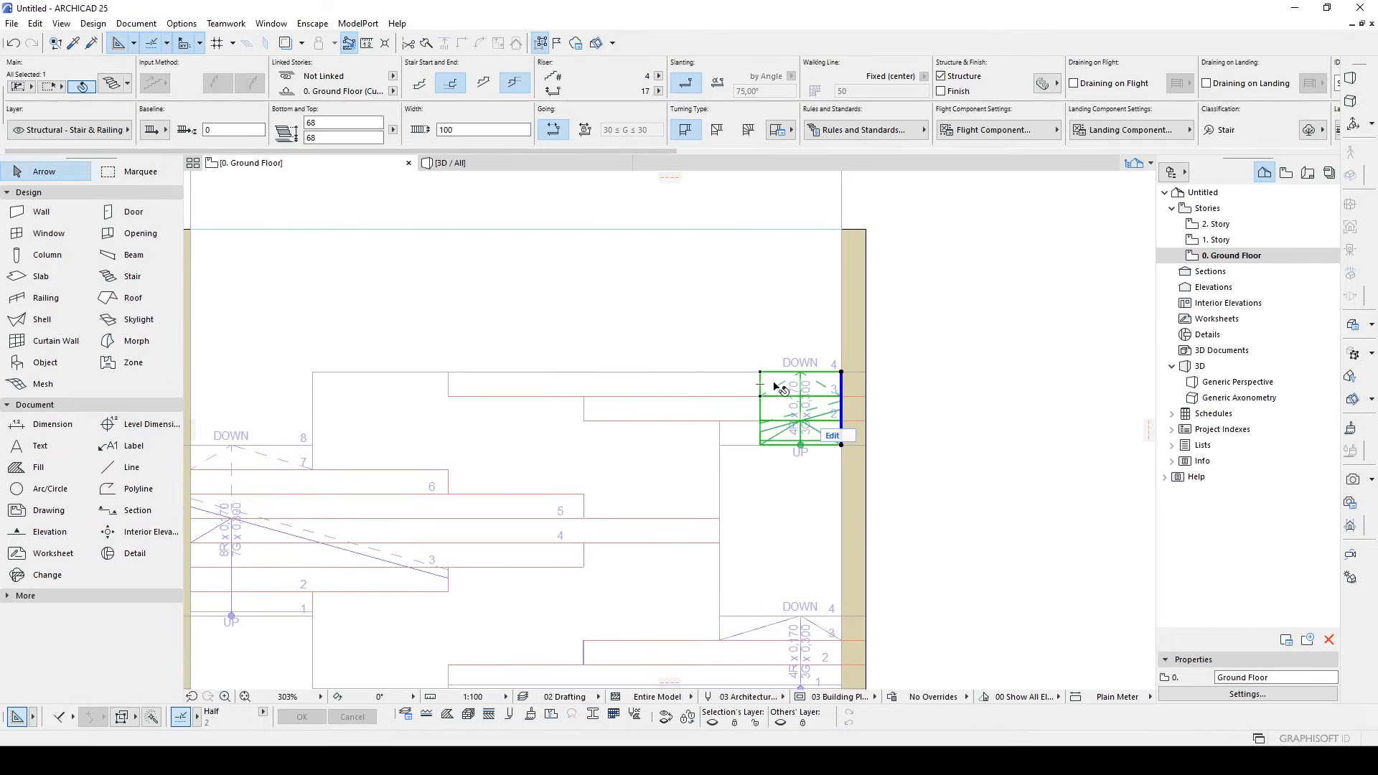
click(829, 436)
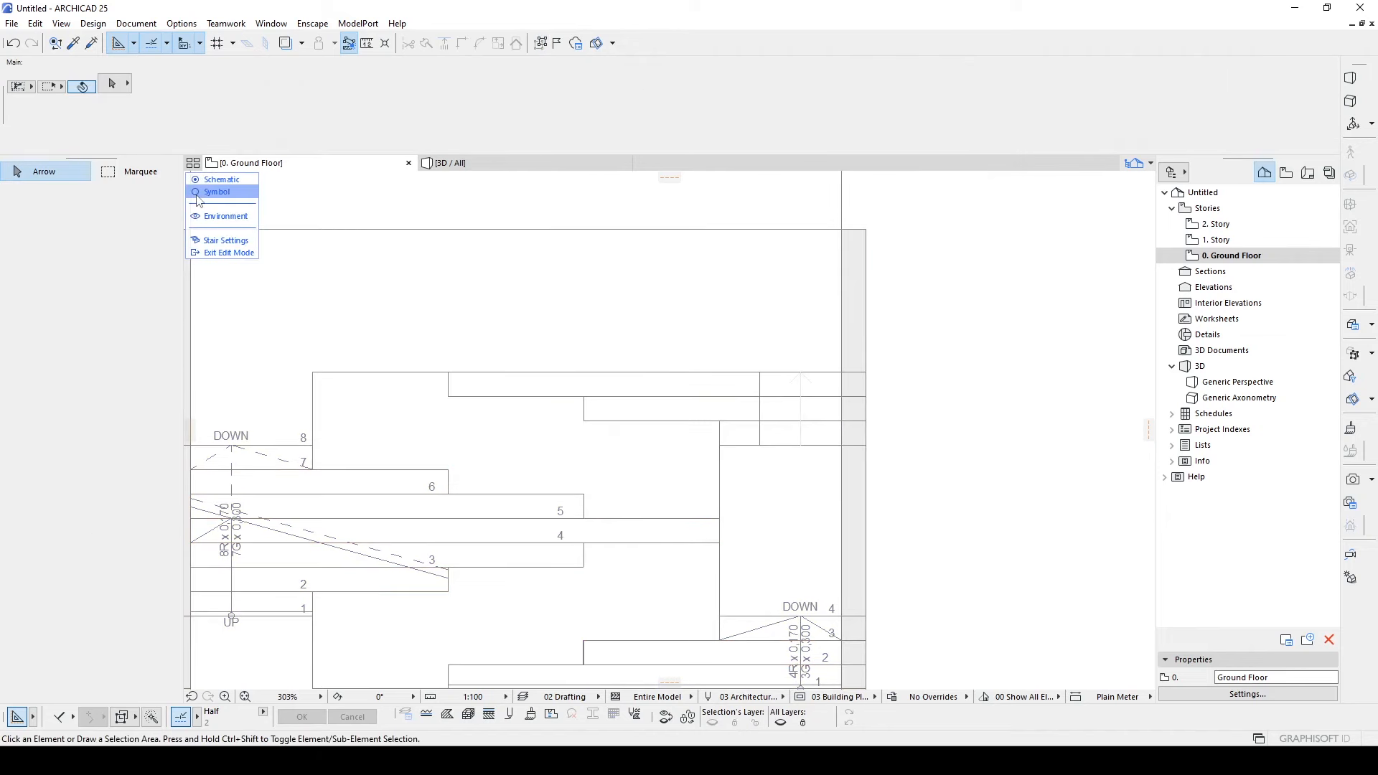
middle_drag(733, 490, 729, 504)
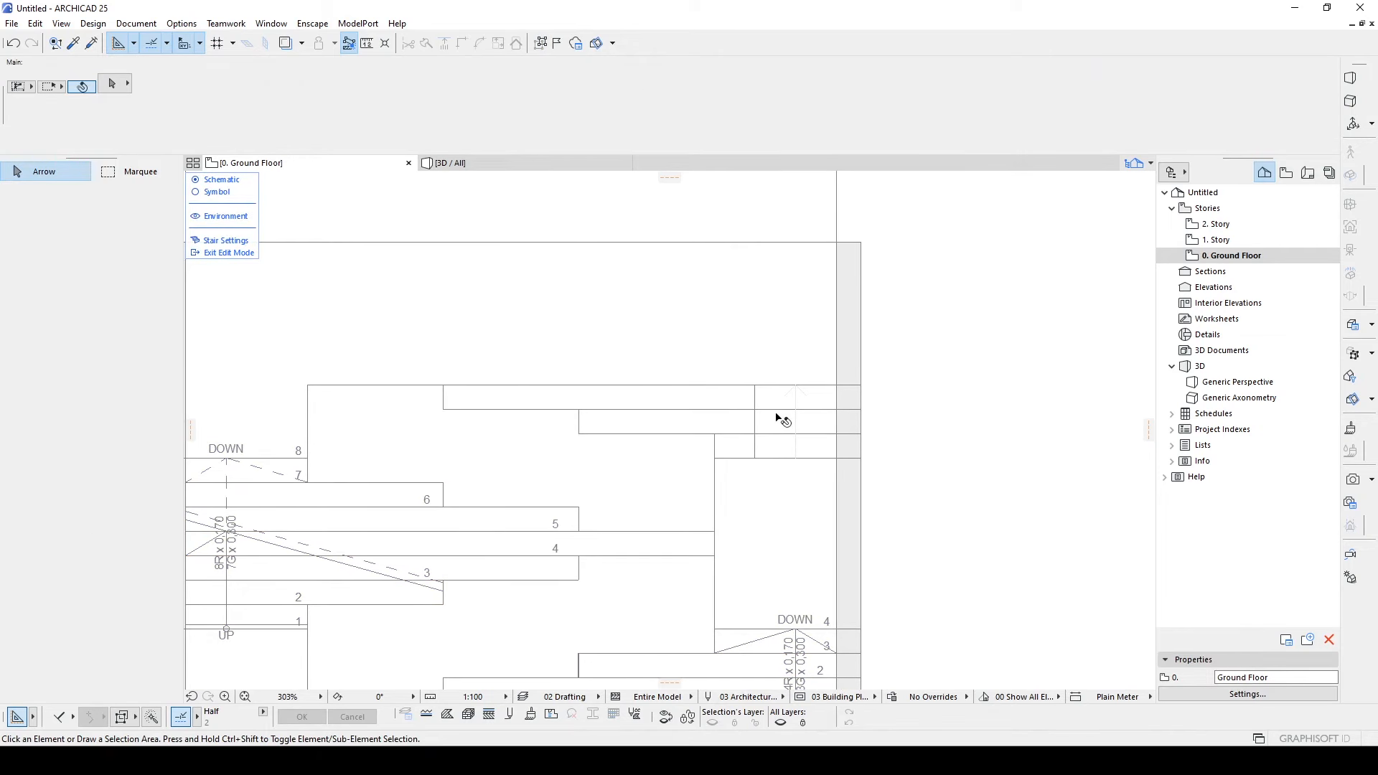
scroll(782, 420, up, 3)
click(749, 383)
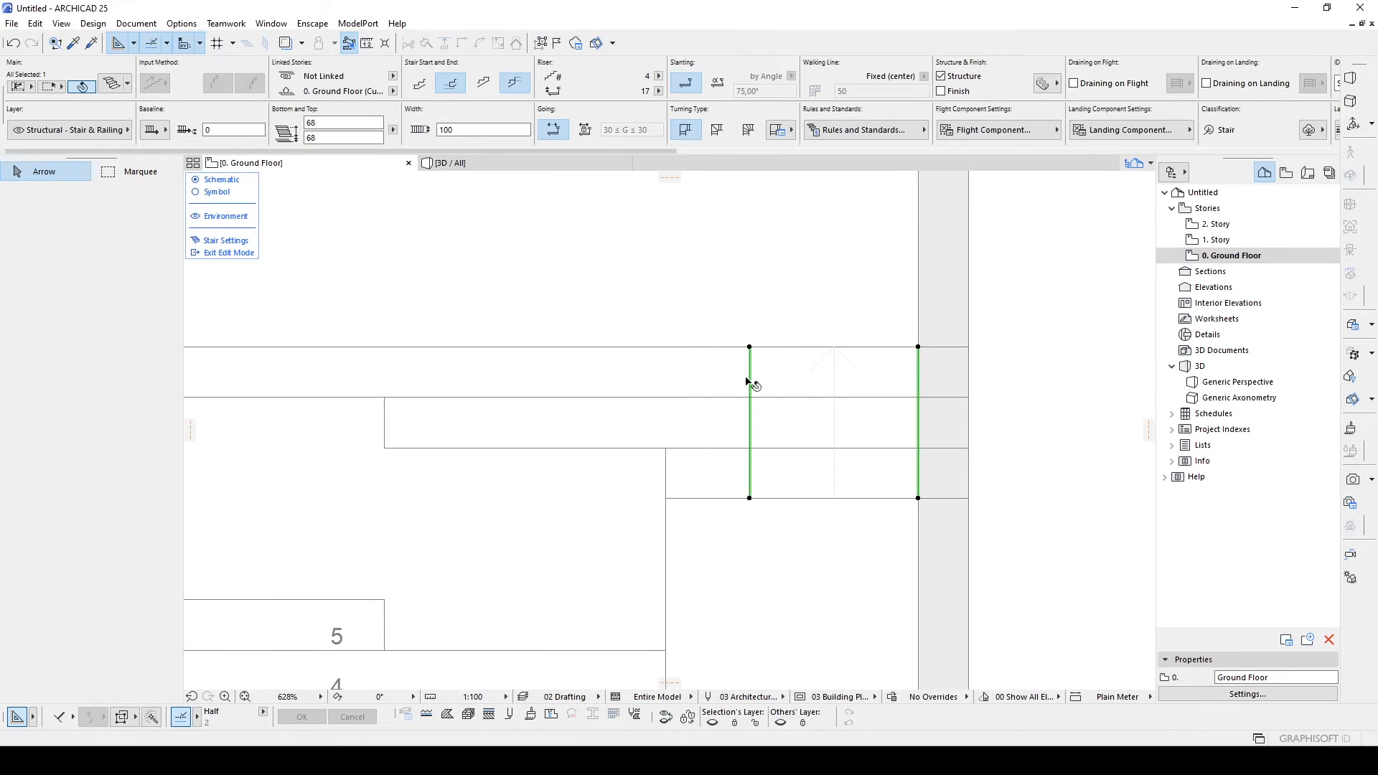
click(752, 386)
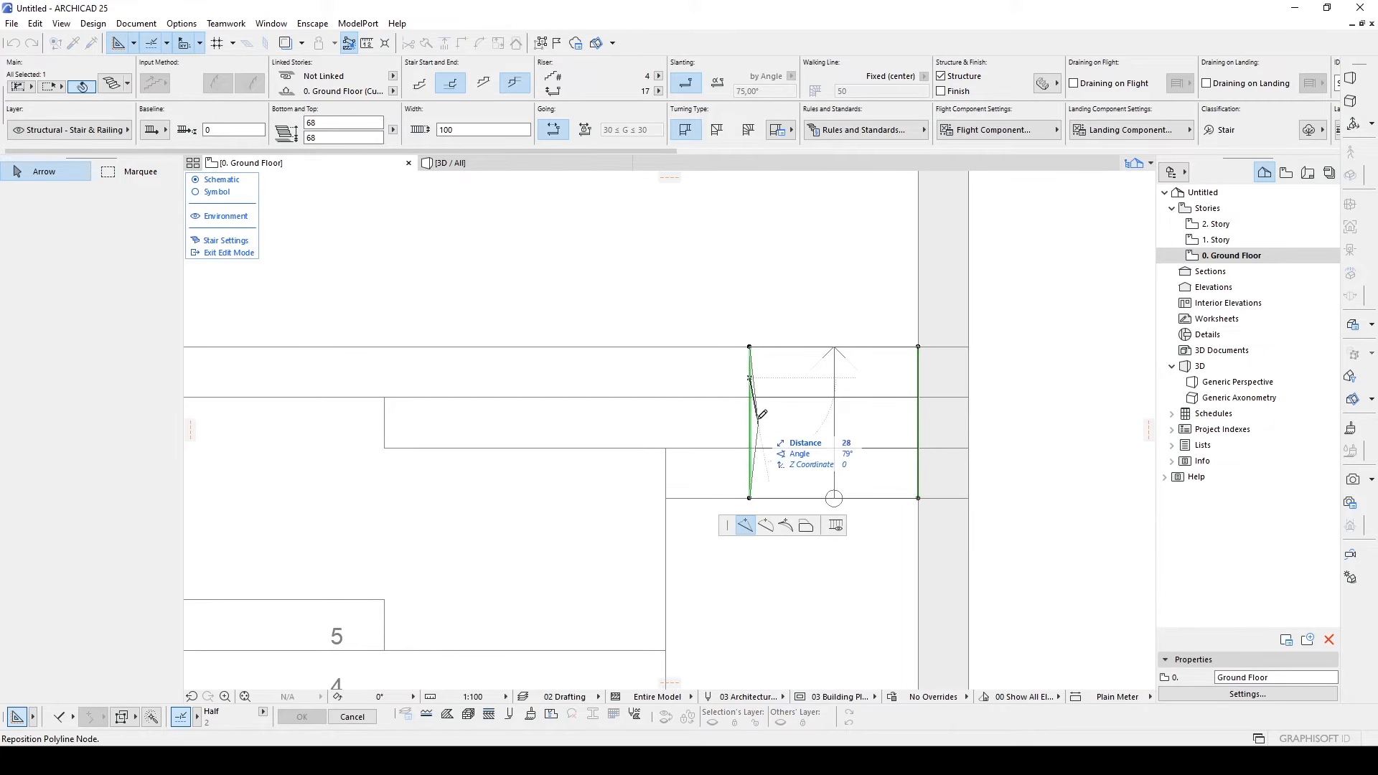
click(749, 397)
click(751, 430)
click(749, 448)
- Offset the three segments of the stair's left boundary outward to the matching corners of the stepped outline
click(751, 475)
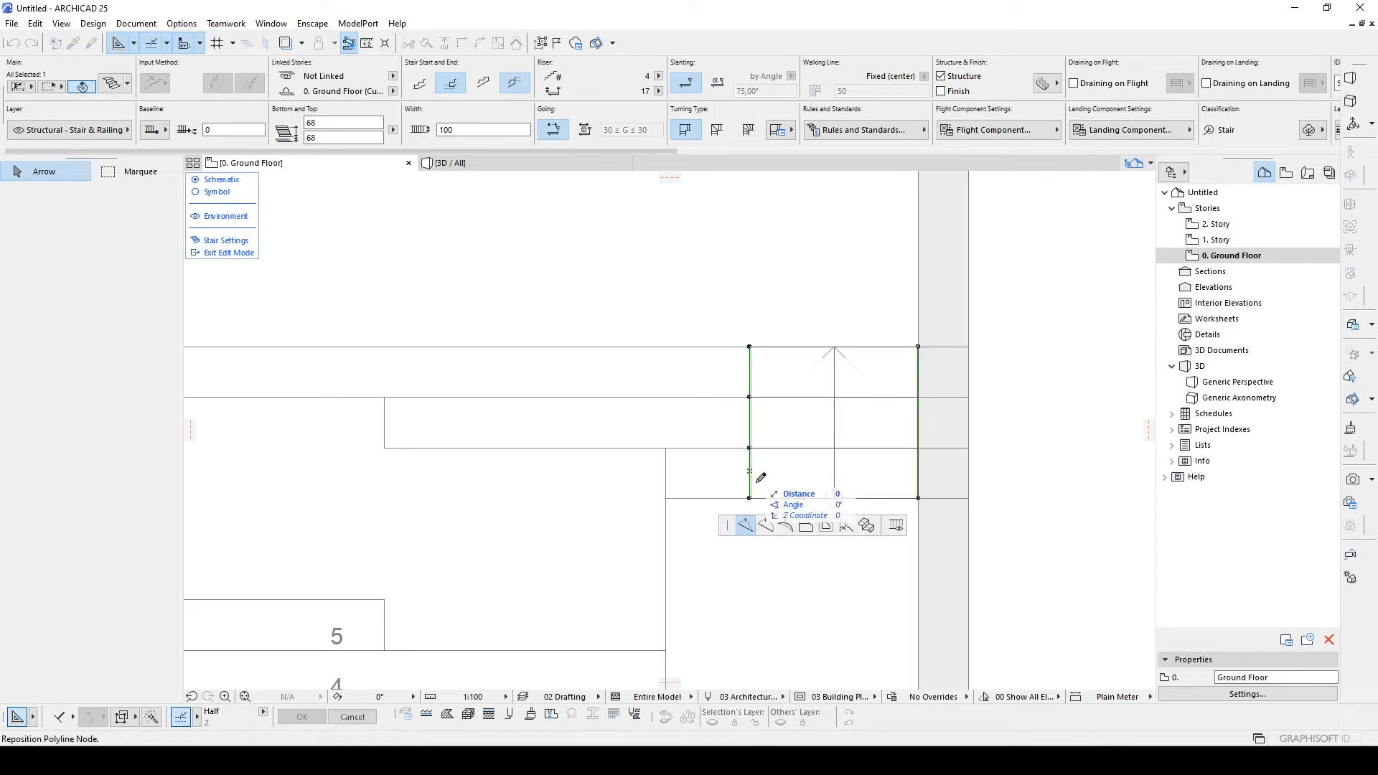
click(805, 526)
click(667, 451)
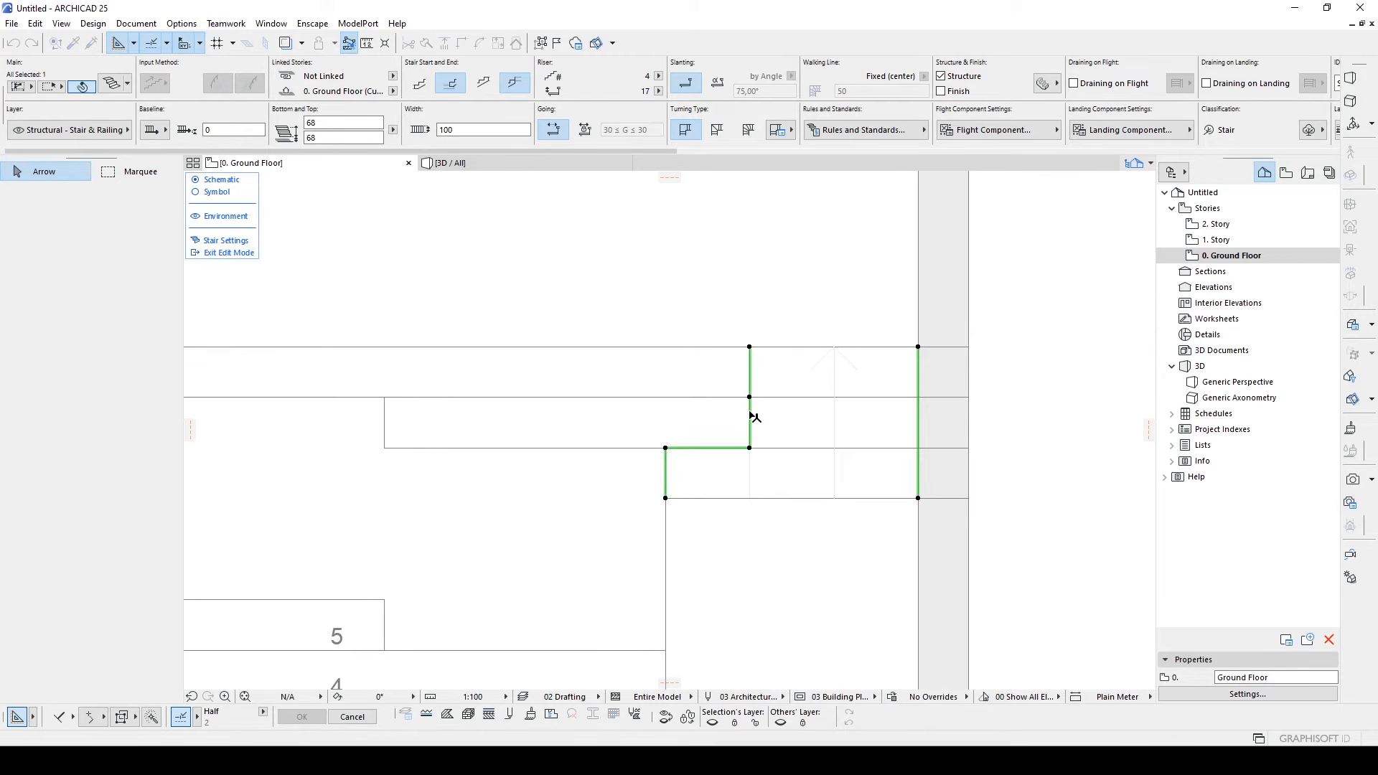
click(750, 417)
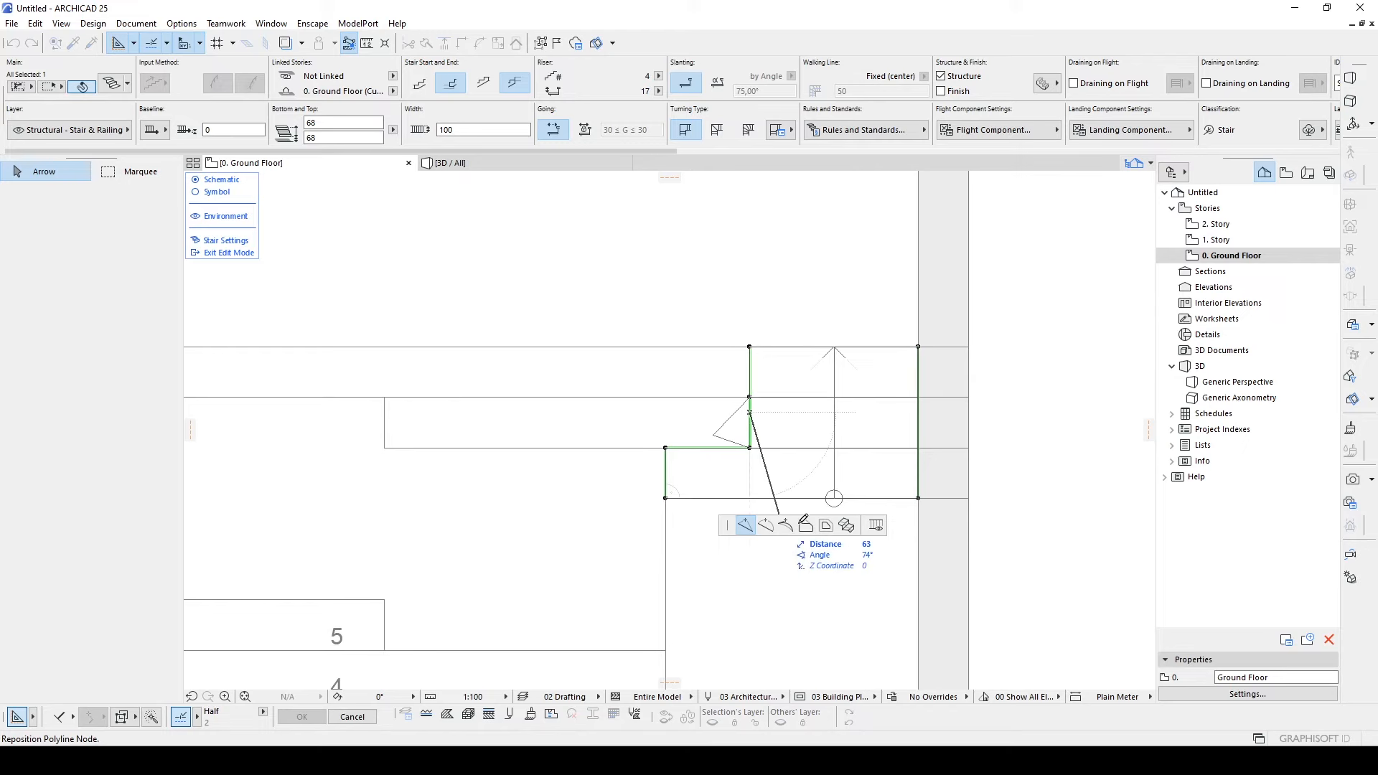
click(805, 524)
click(386, 400)
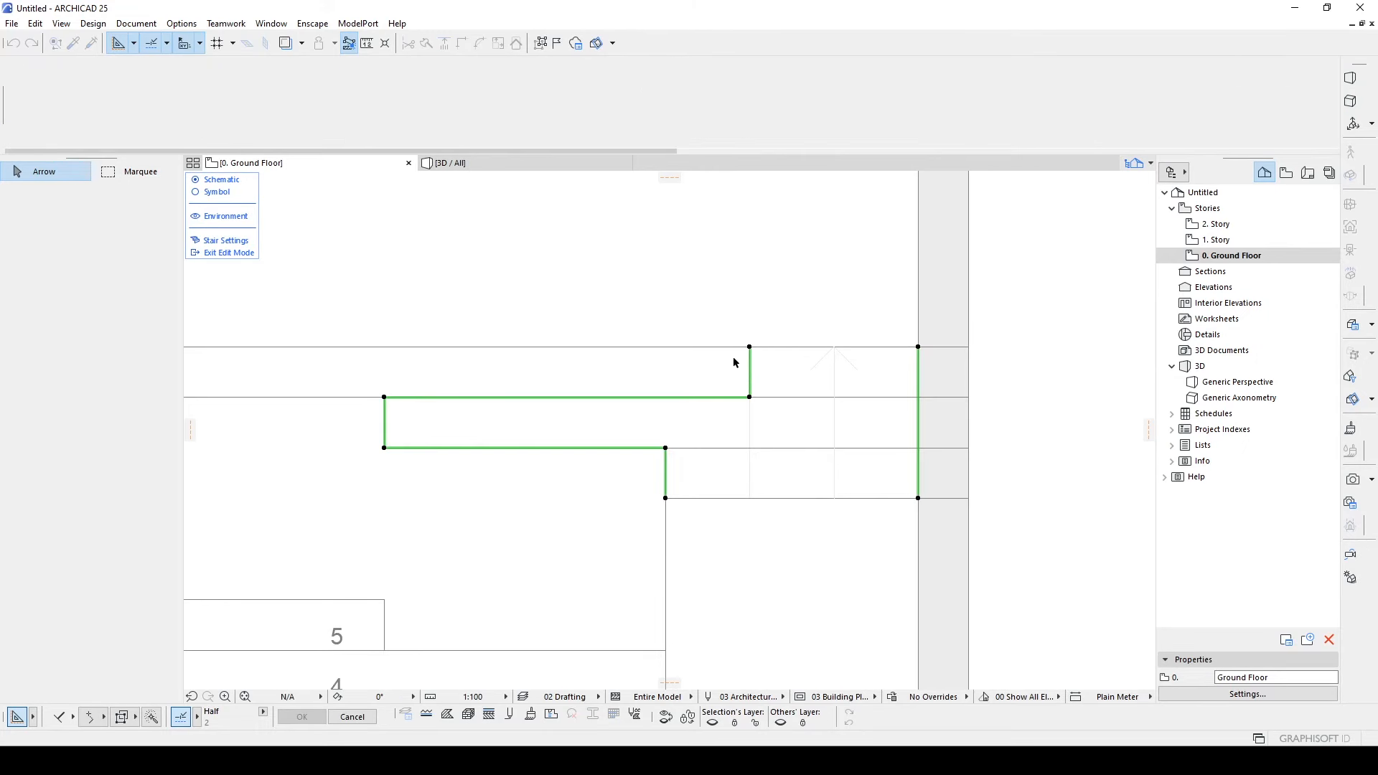
click(749, 365)
middle_drag(527, 360, 792, 375)
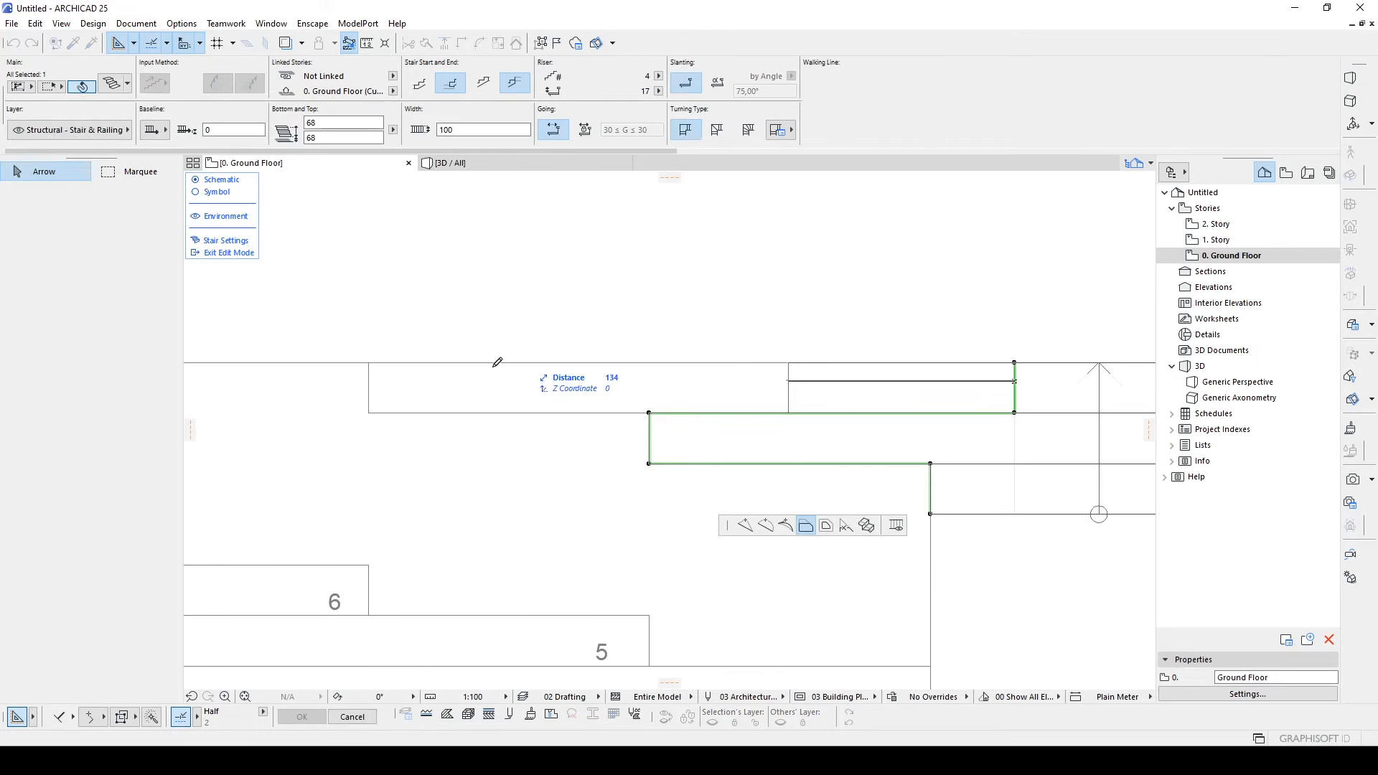
click(372, 358)
- Try a fillet with radius 30 on the outer corner of the stair's middle step
scroll(355, 391, down, 3)
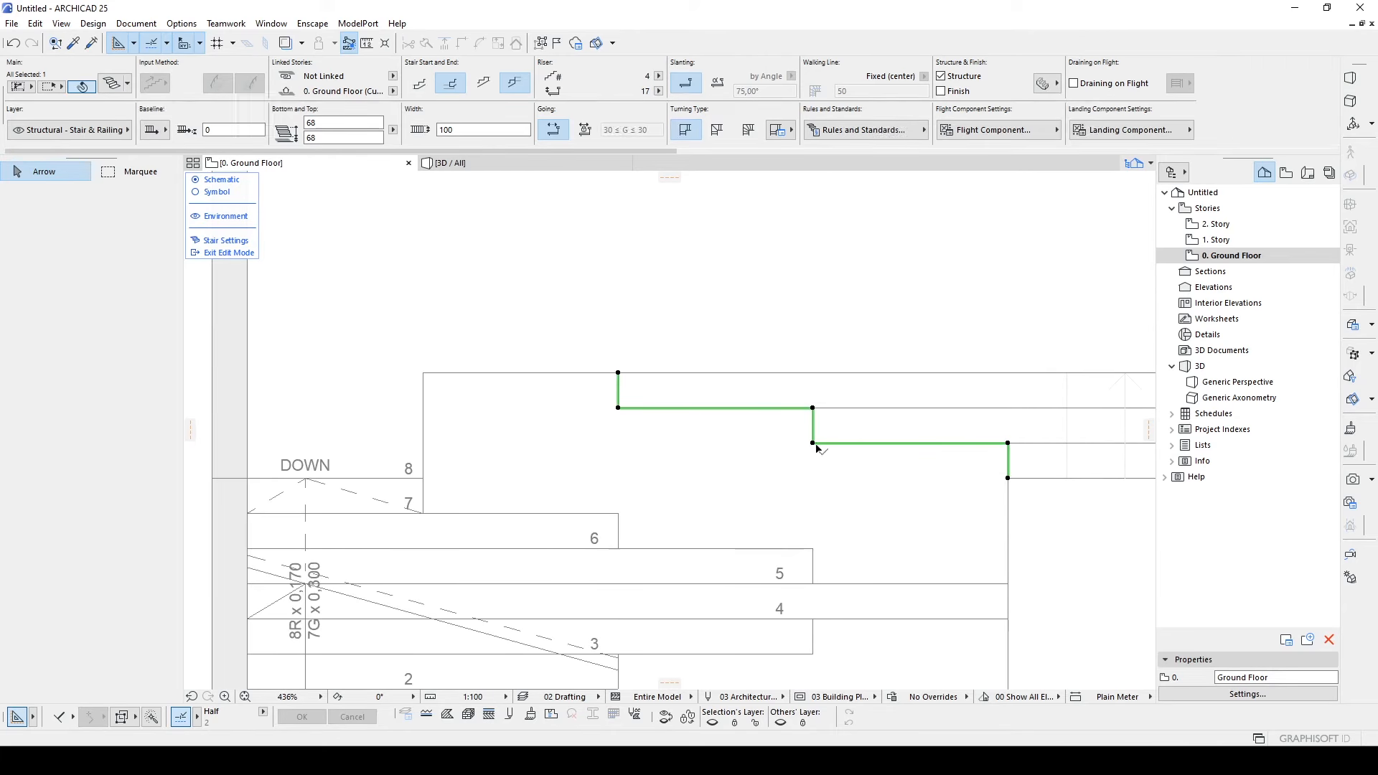
click(813, 408)
scroll(812, 407, up, 2)
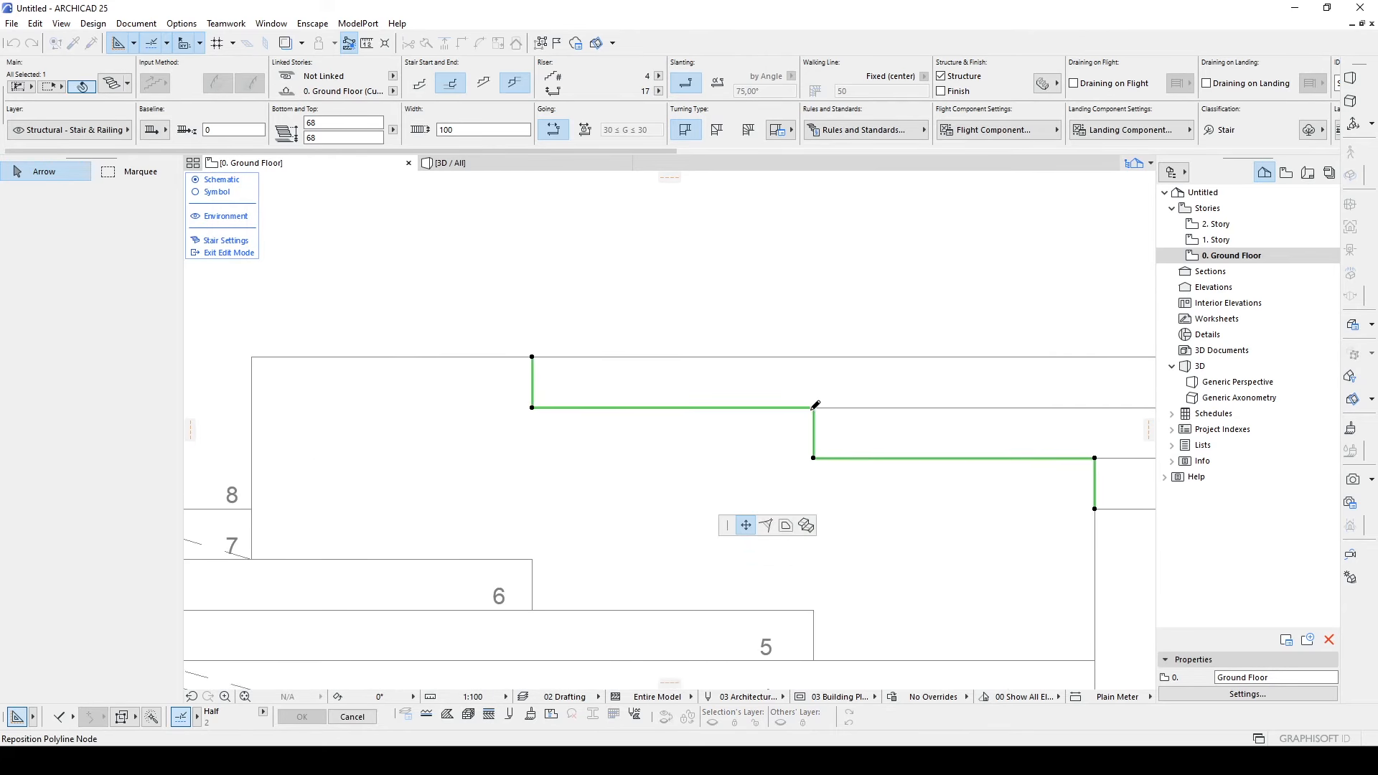
click(765, 526)
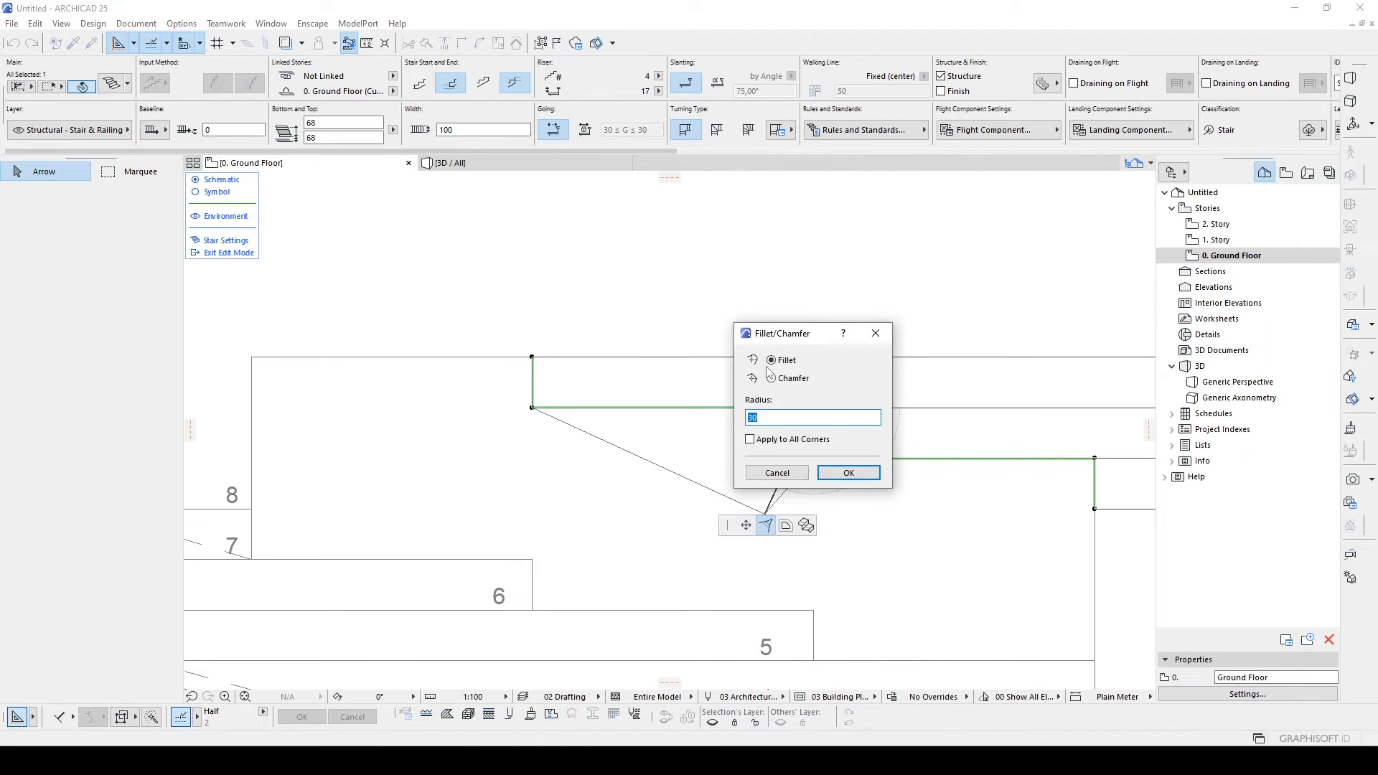
click(847, 472)
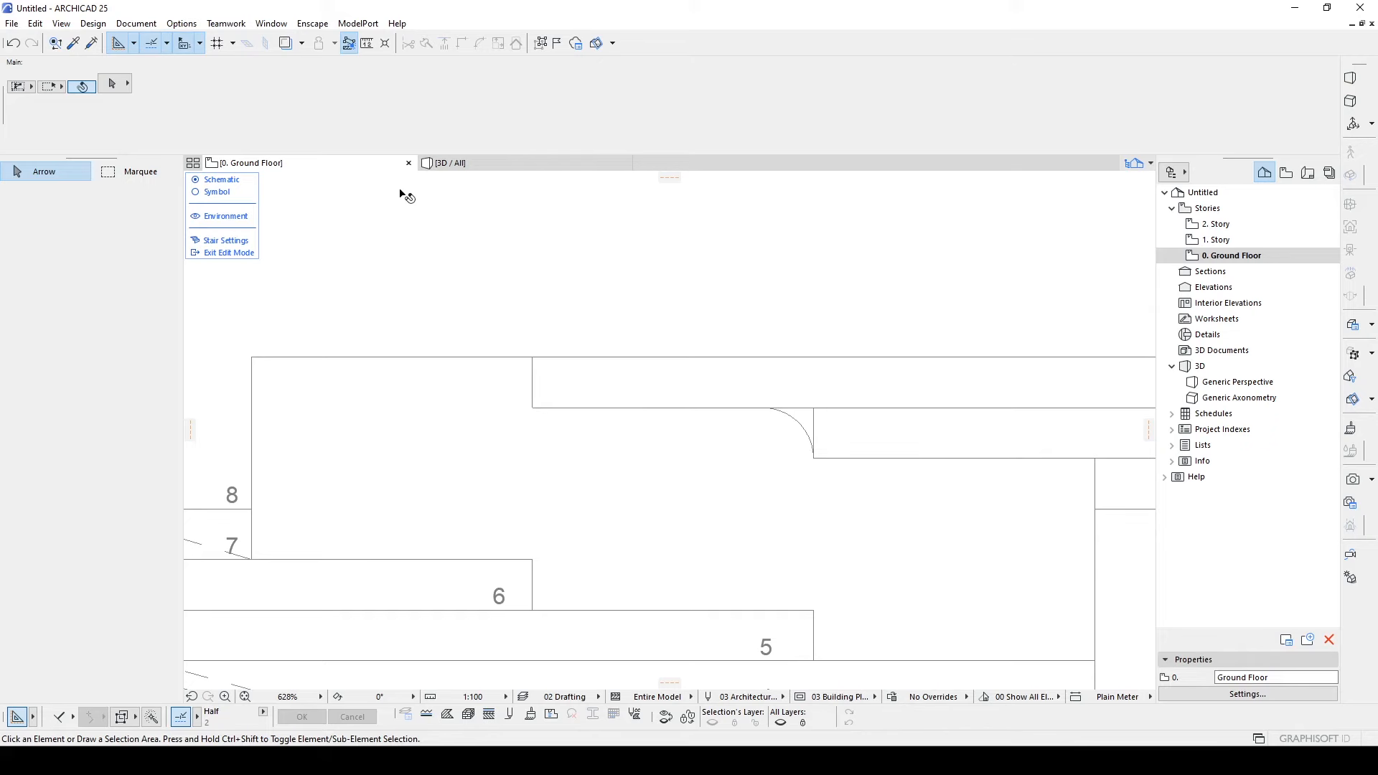
- Inspect the rounded stair corner in the 3D view and undo the fillet
click(444, 167)
shift+middle_drag(586, 341, 717, 399)
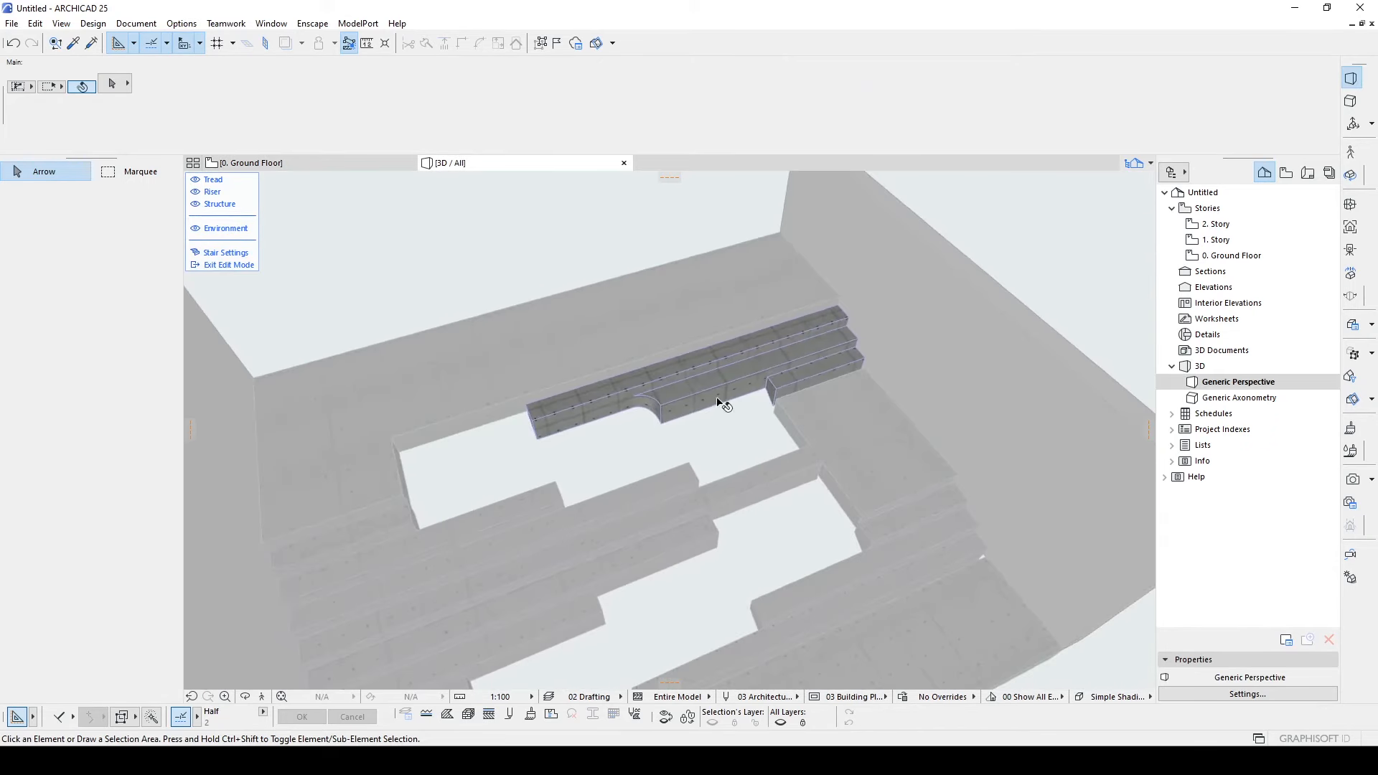
scroll(717, 402, up, 4)
shift+middle_drag(575, 394, 531, 334)
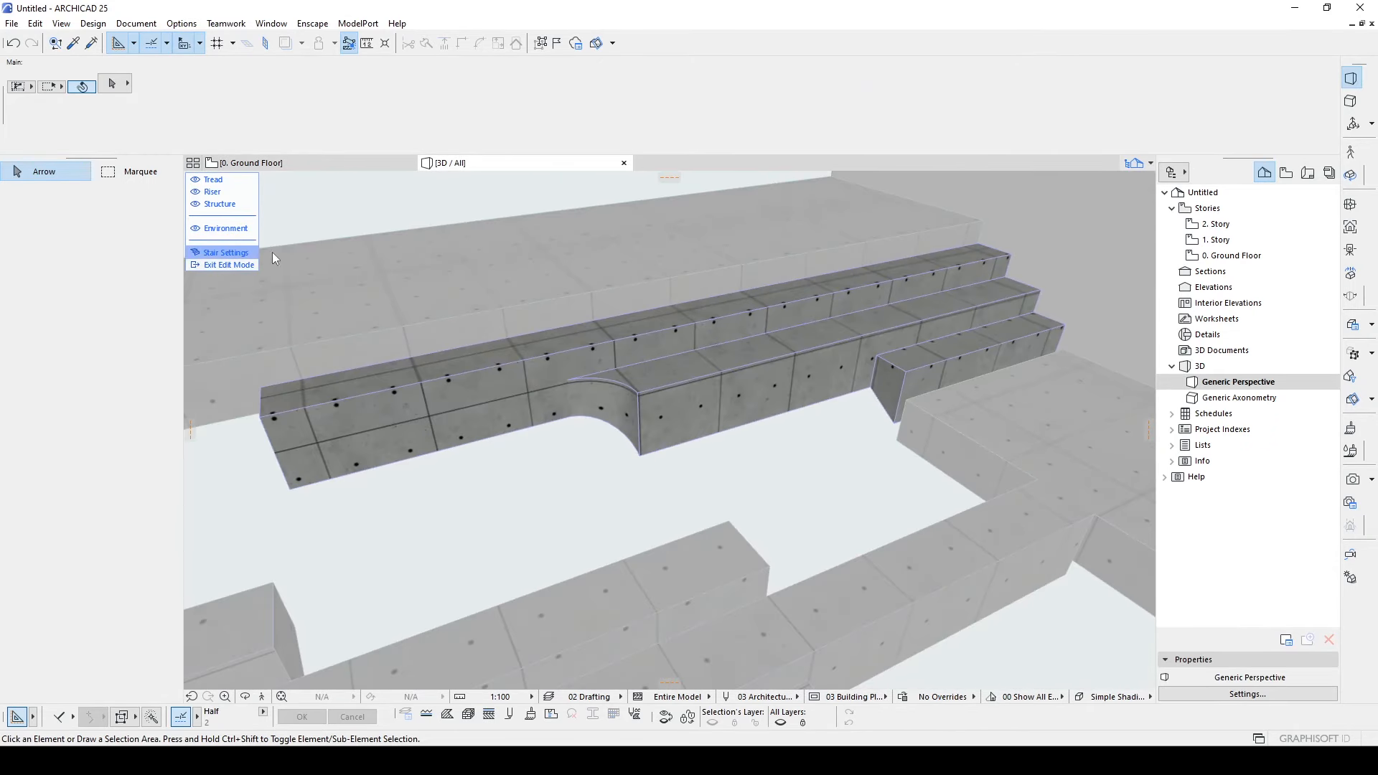
key(ctrl+z)
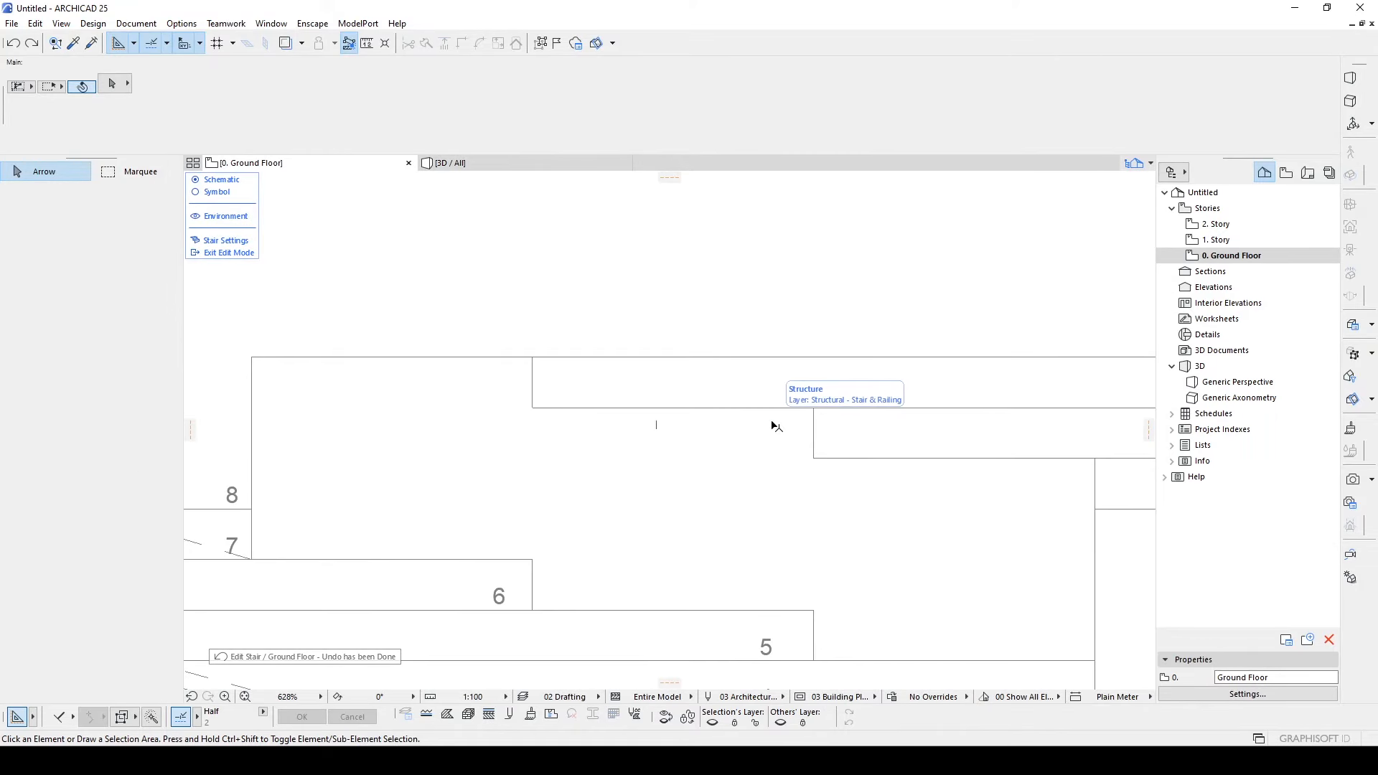
- Exit the stair's edit mode and leave the stair deselected on the ground floor plan
click(213, 253)
click(855, 349)
scroll(639, 295, down, 5)
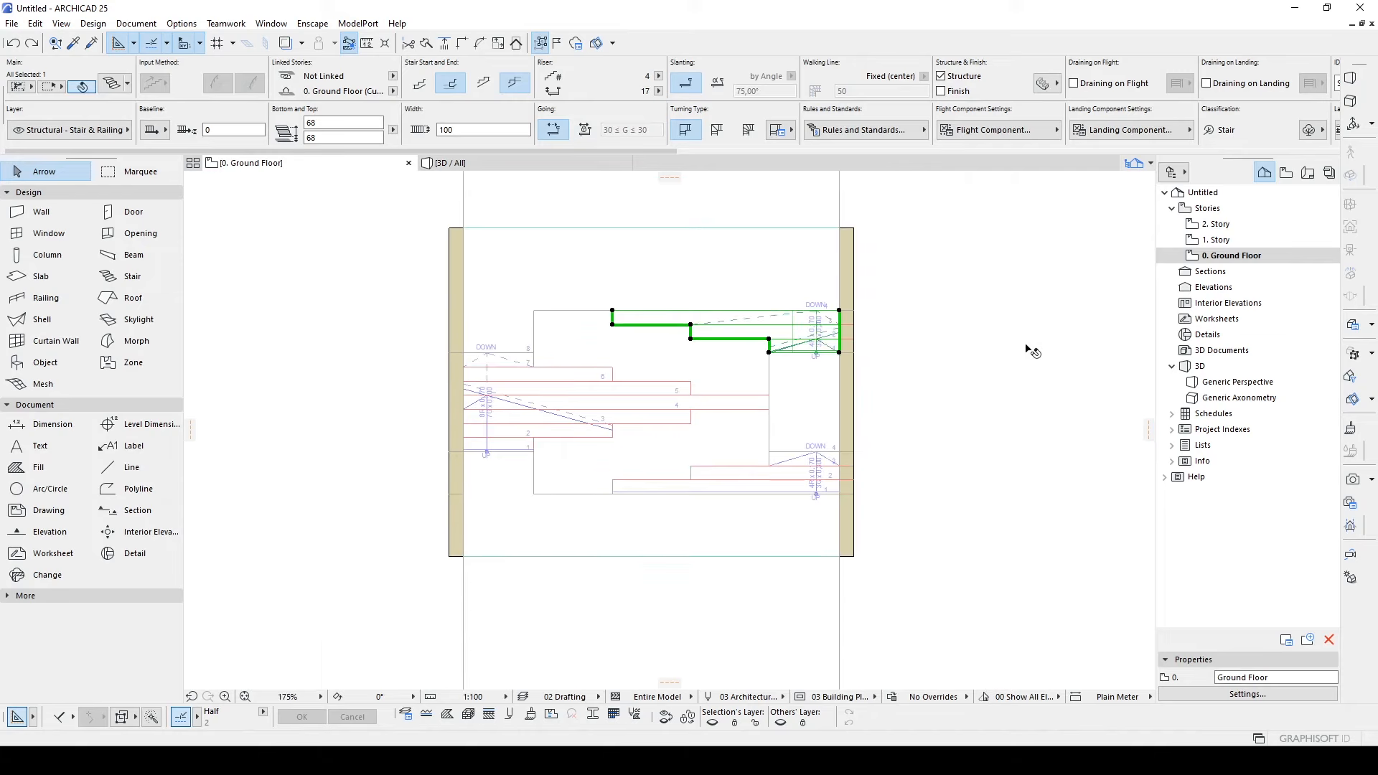
key(Escape)
scroll(631, 333, up, 2)
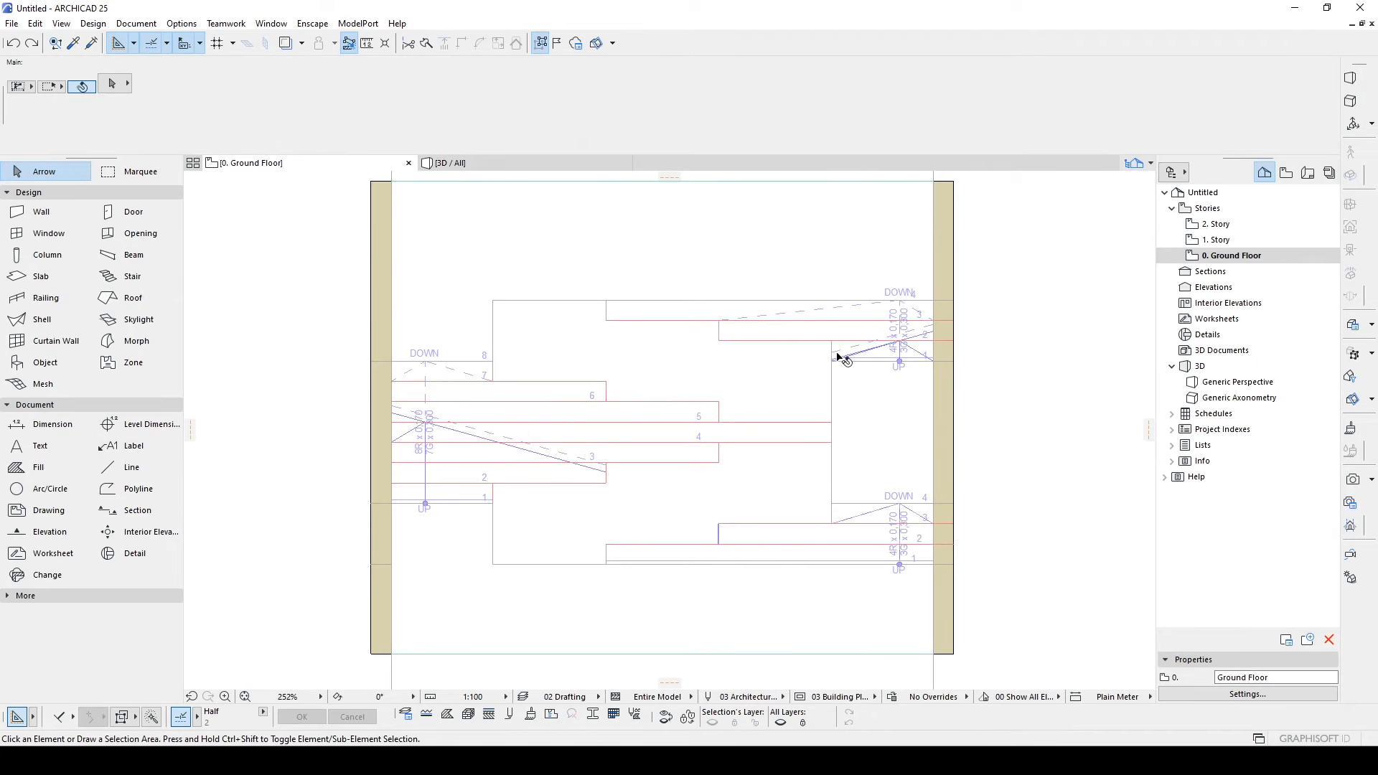
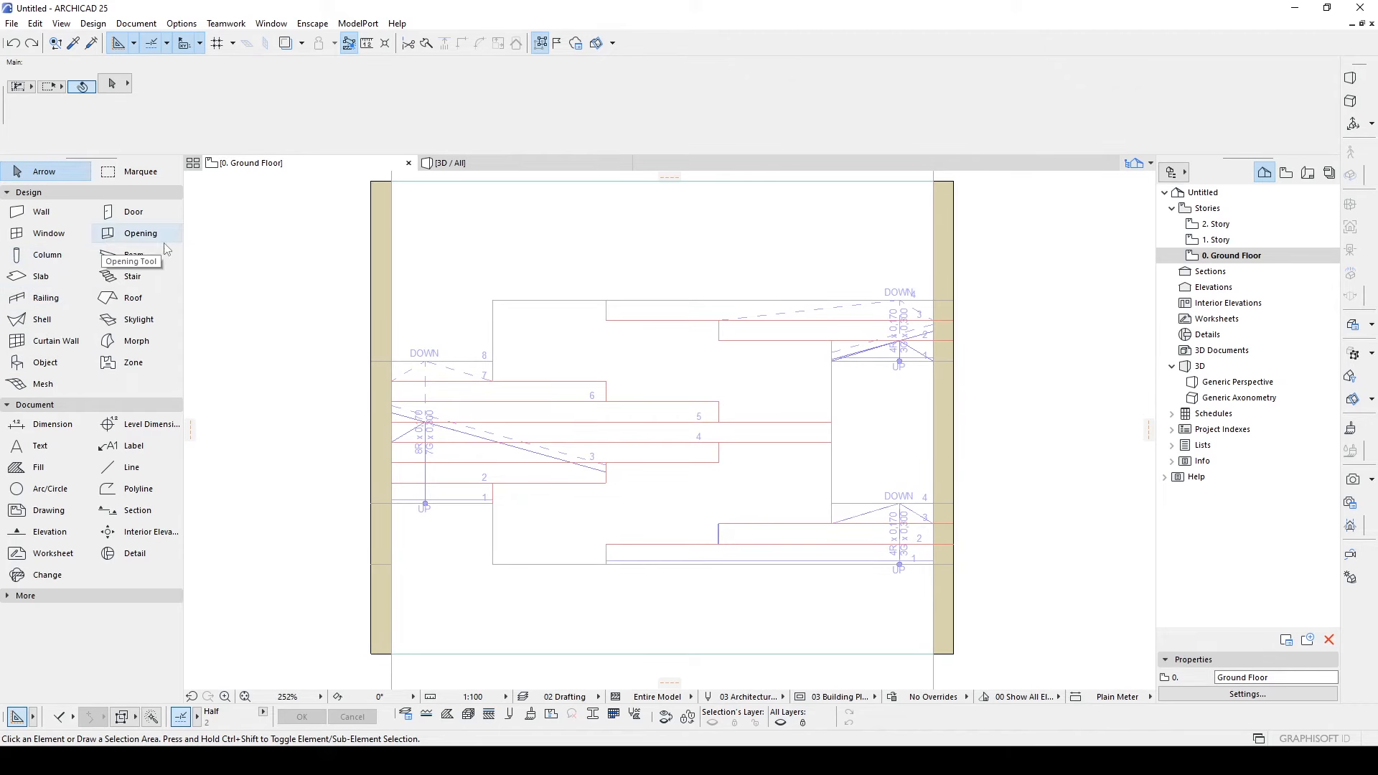
- Draw a rectangular mesh with base offset 0 from the outline's lower-left corner to the right end of the left stair's tread 4 line
click(36, 387)
middle_drag(856, 486, 942, 457)
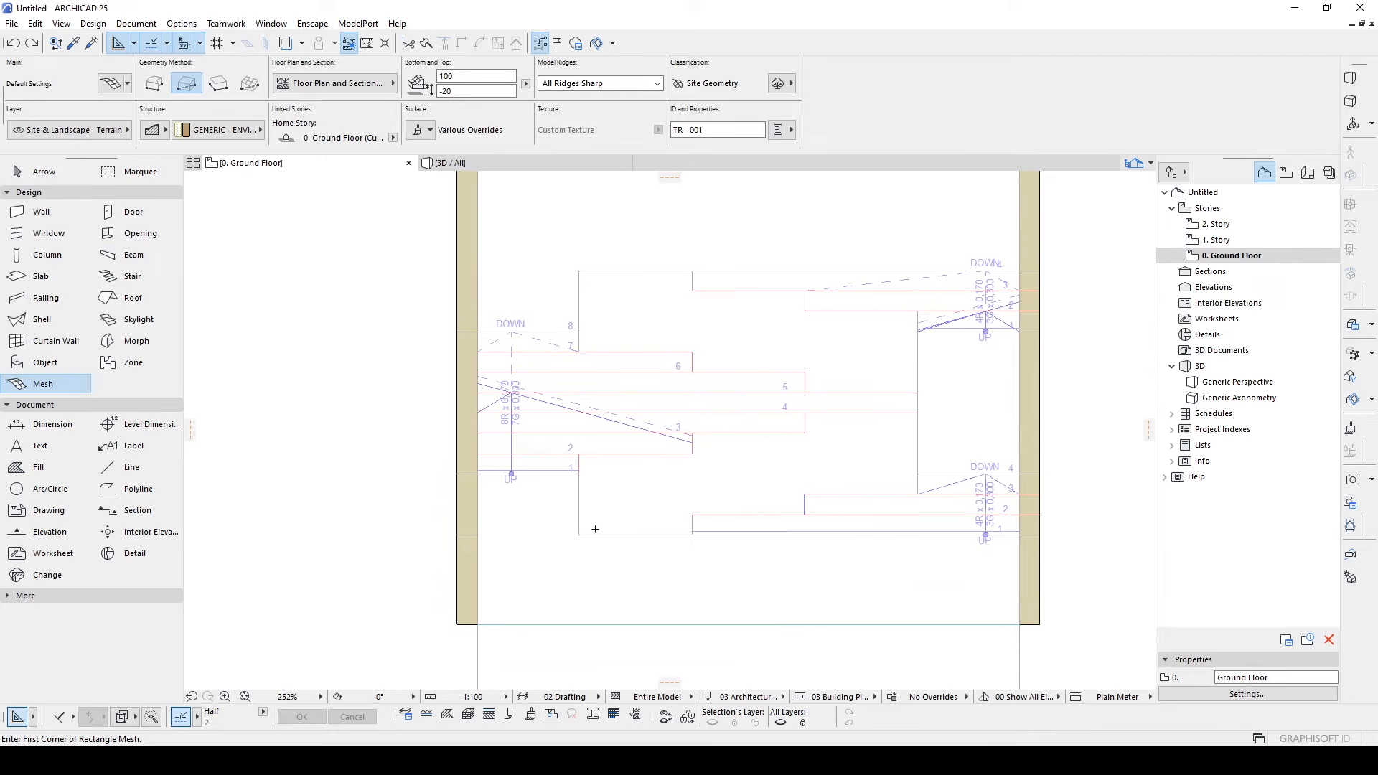
click(482, 91)
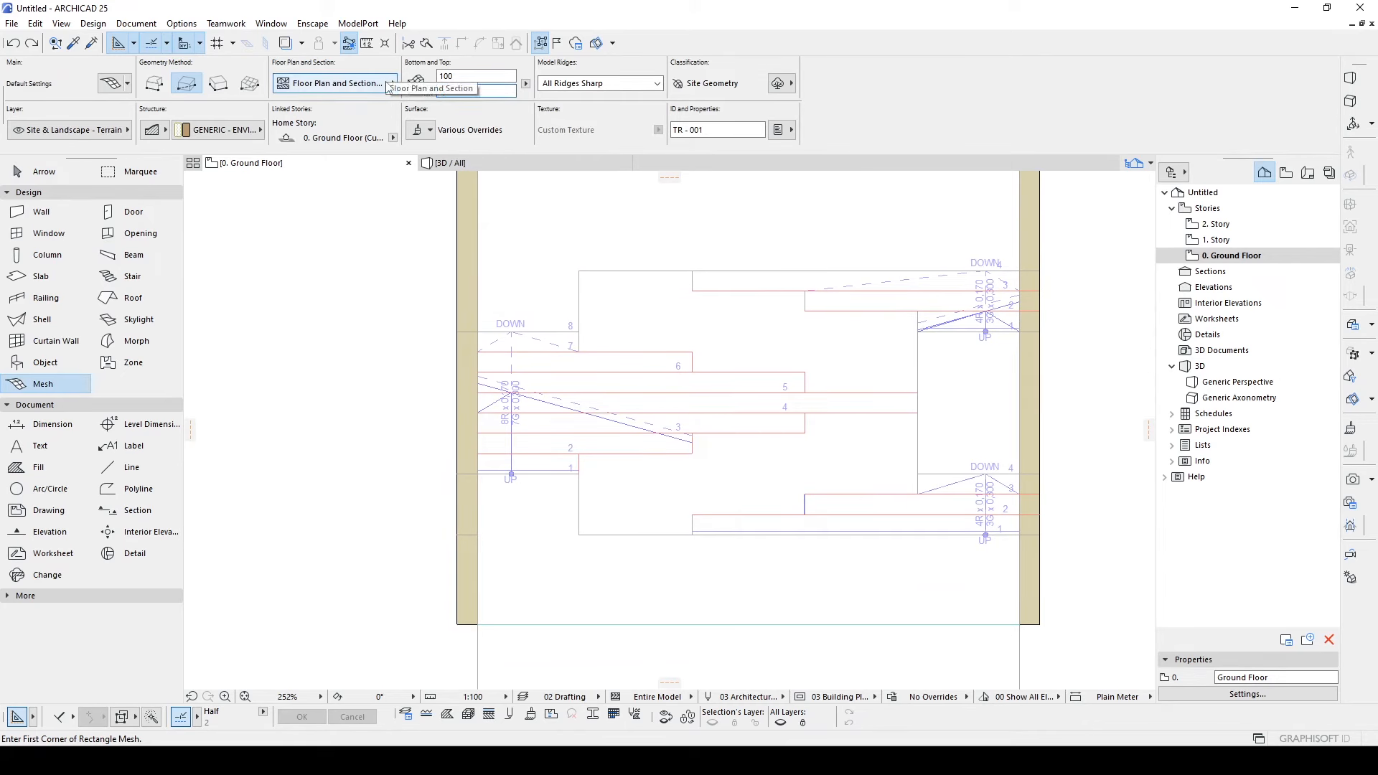
text(0)
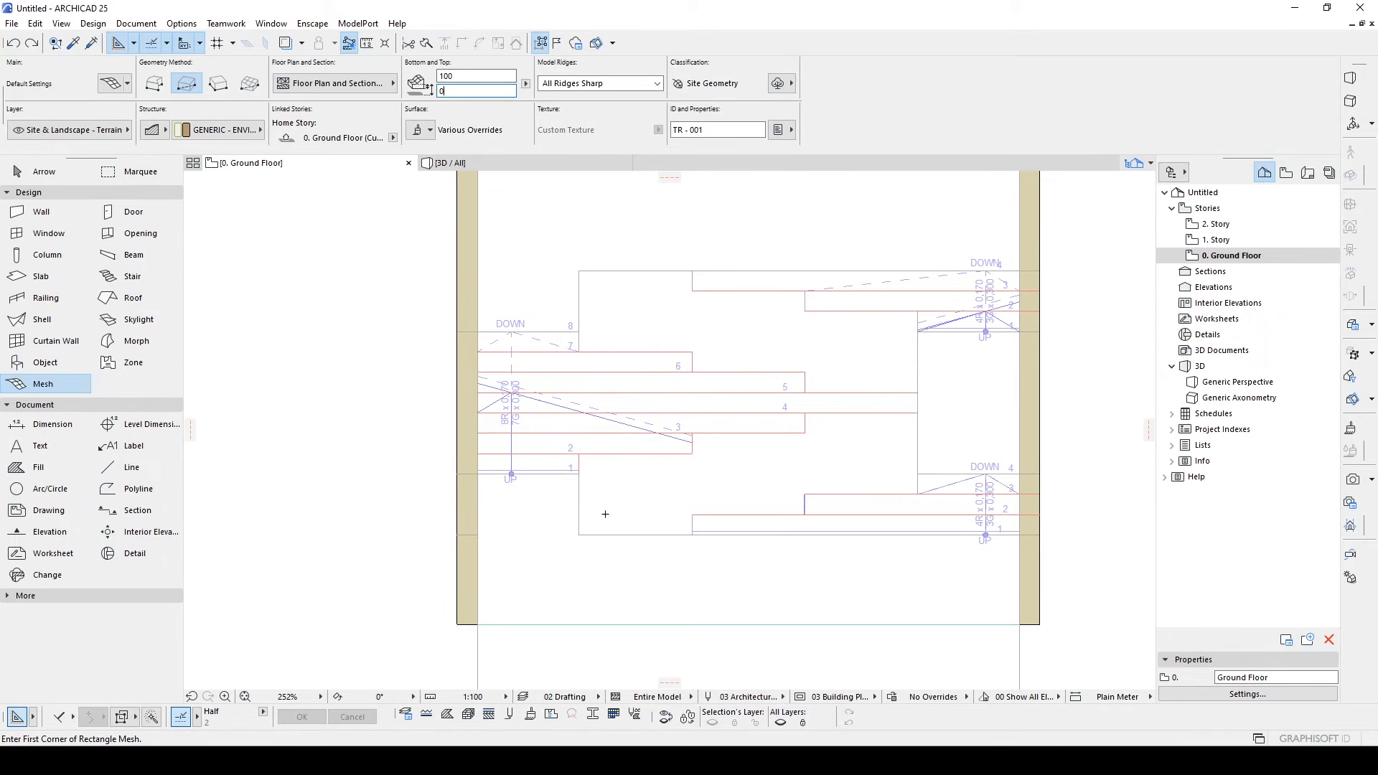
scroll(580, 542, up, 3)
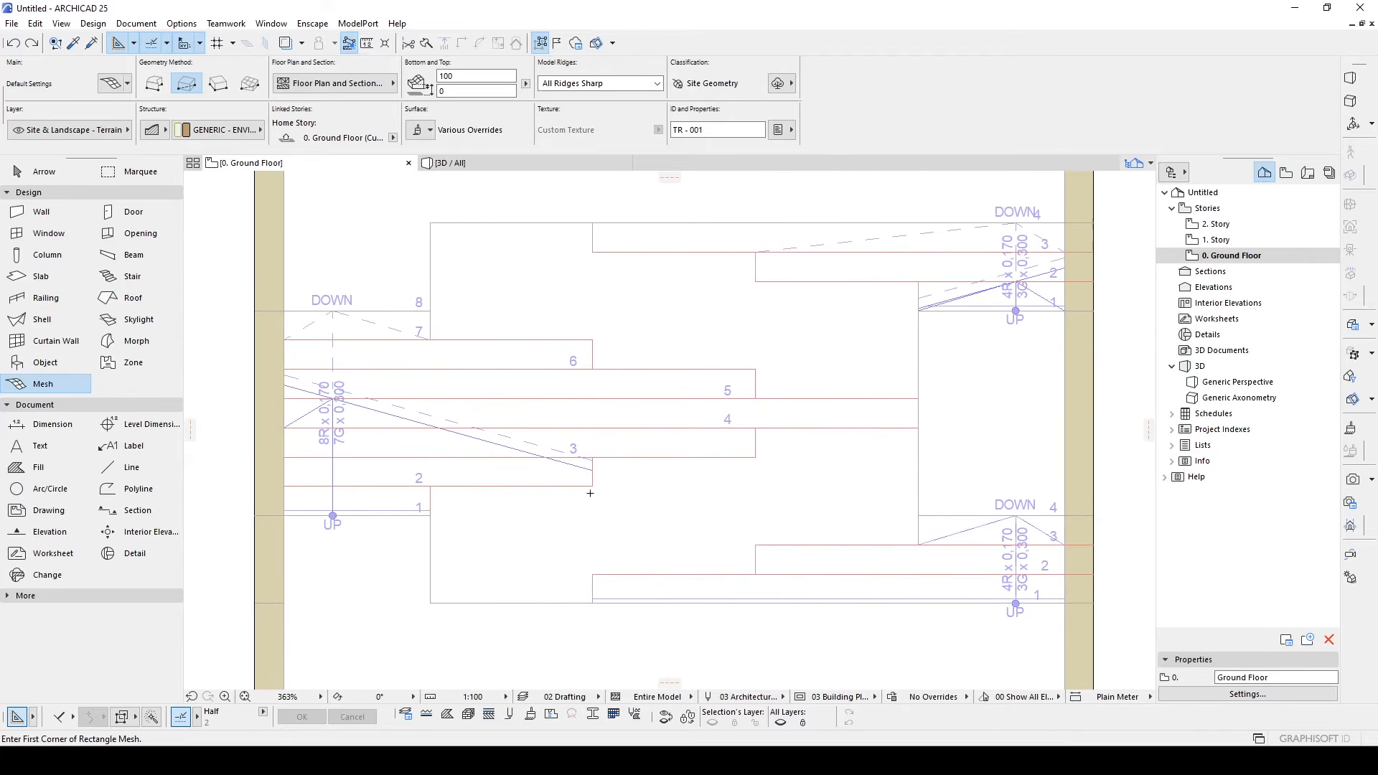
click(431, 603)
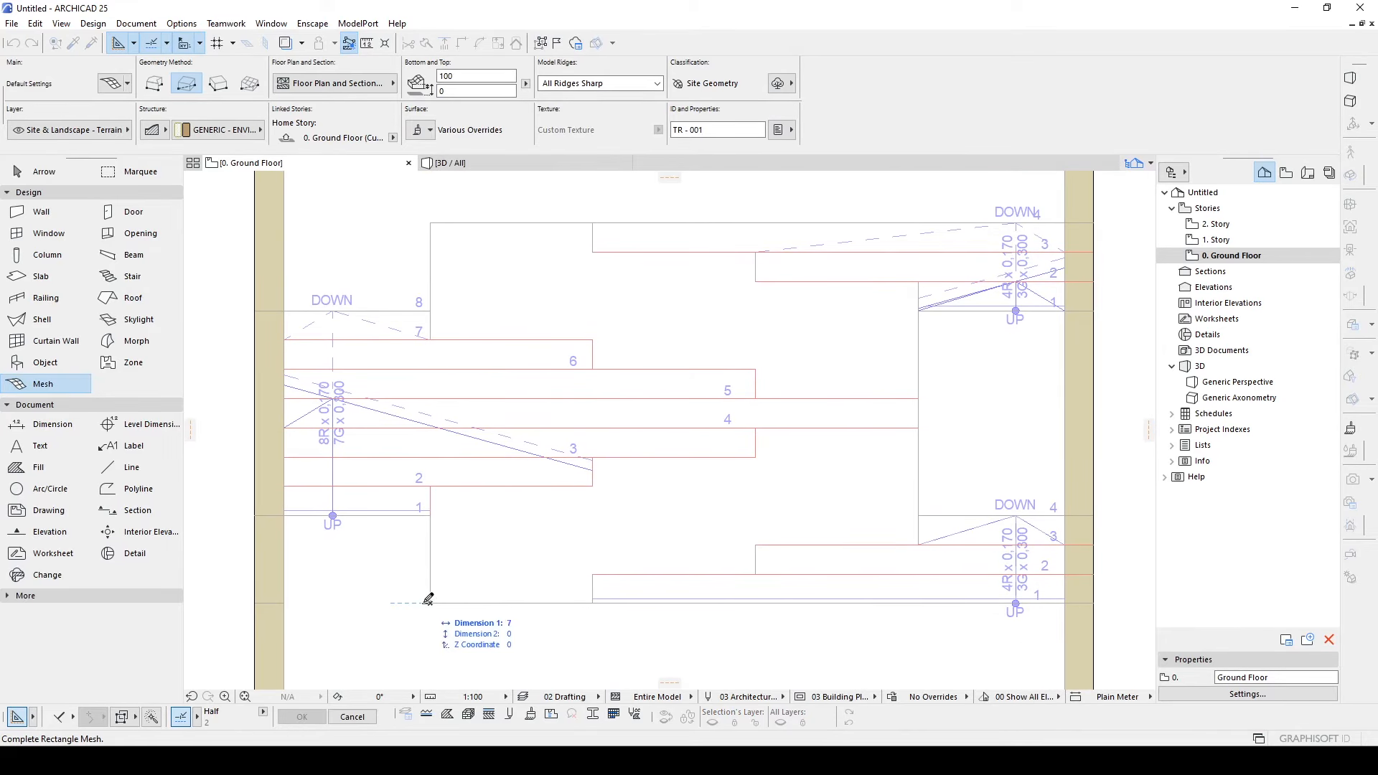
click(918, 427)
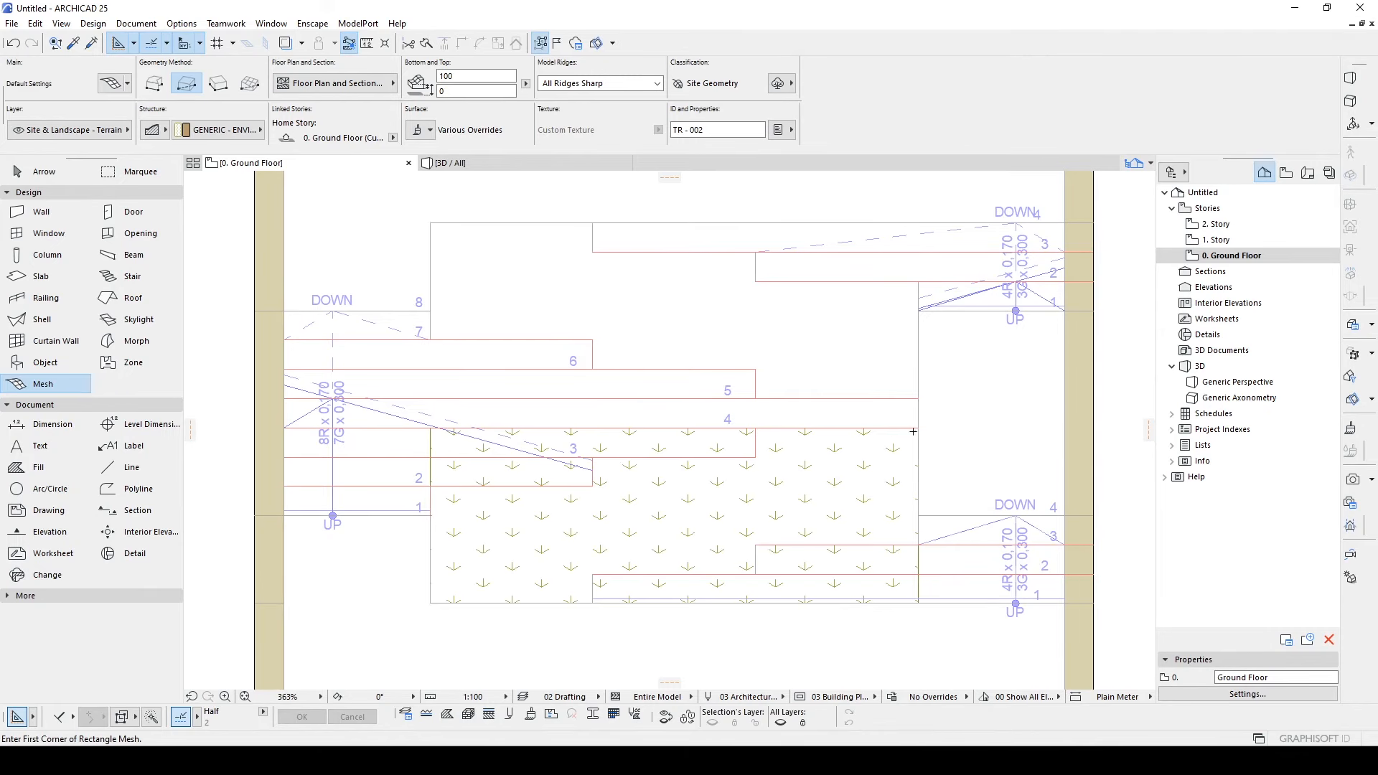
- Raise the mesh's right edge to a height of 68 and check the slope in the 3D view
shift+click(879, 454)
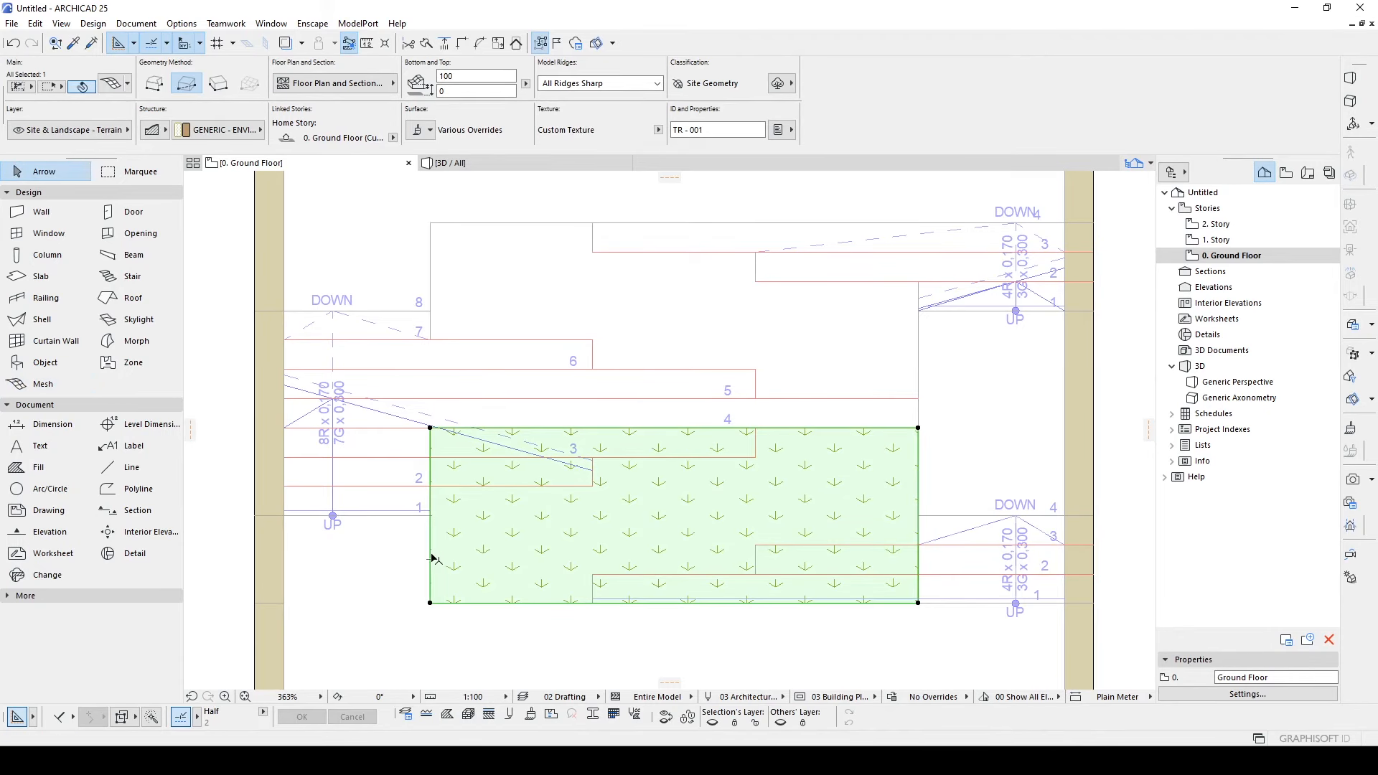
click(917, 452)
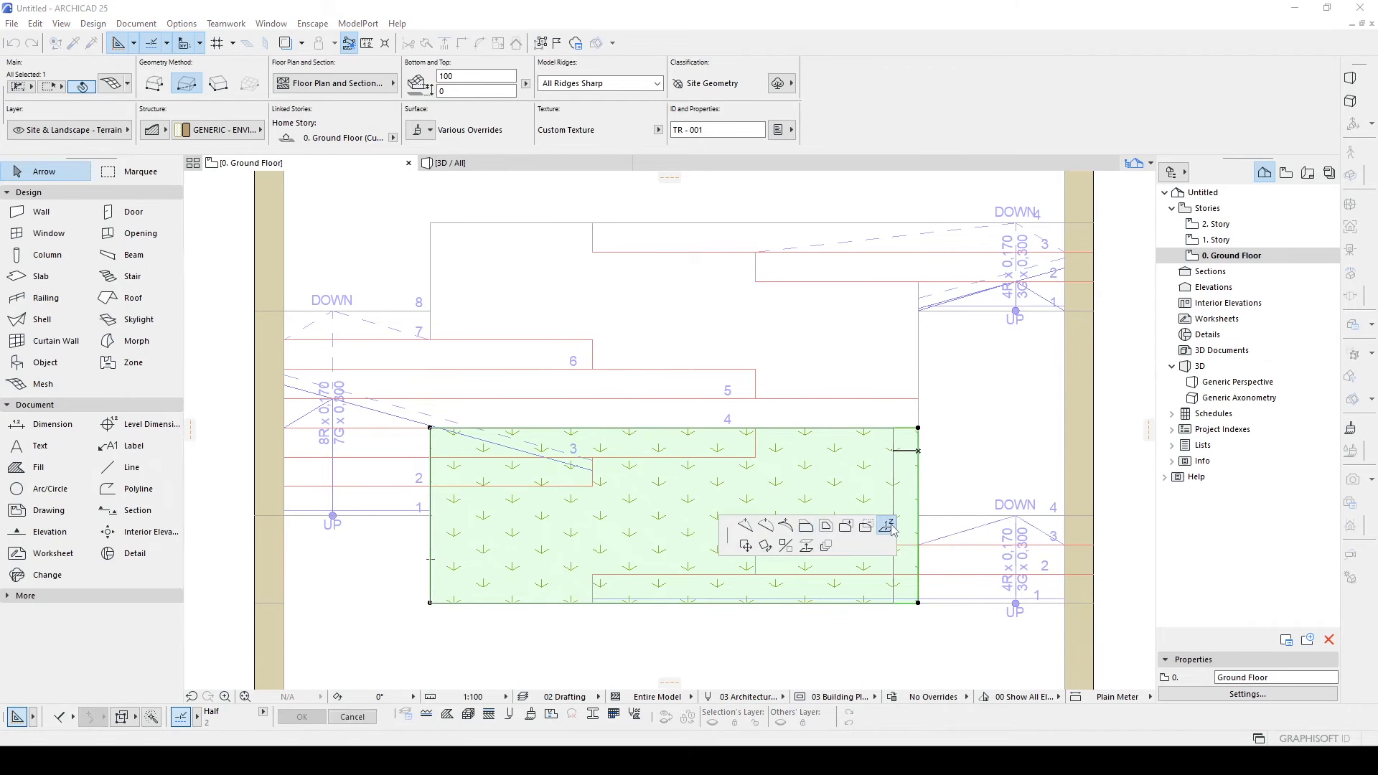
click(887, 526)
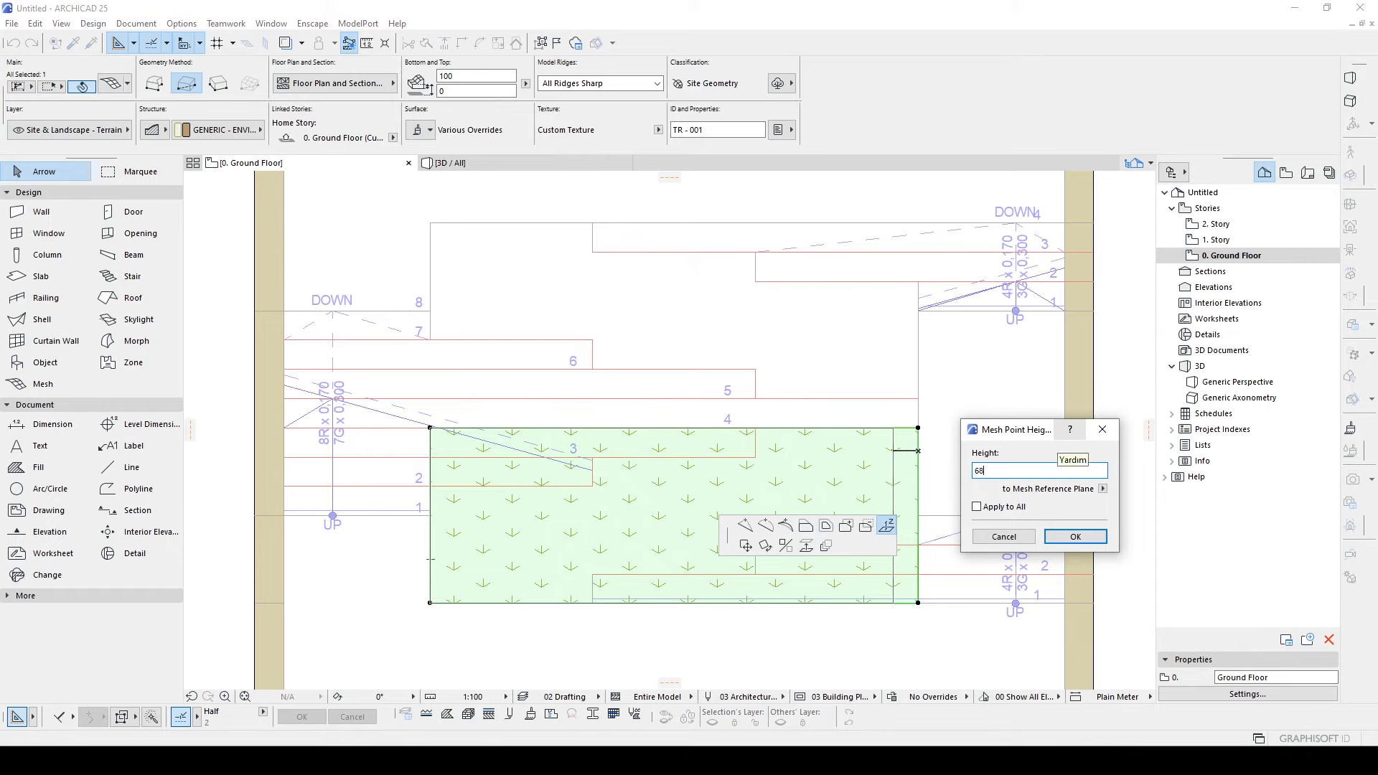
text(68)
key(Return)
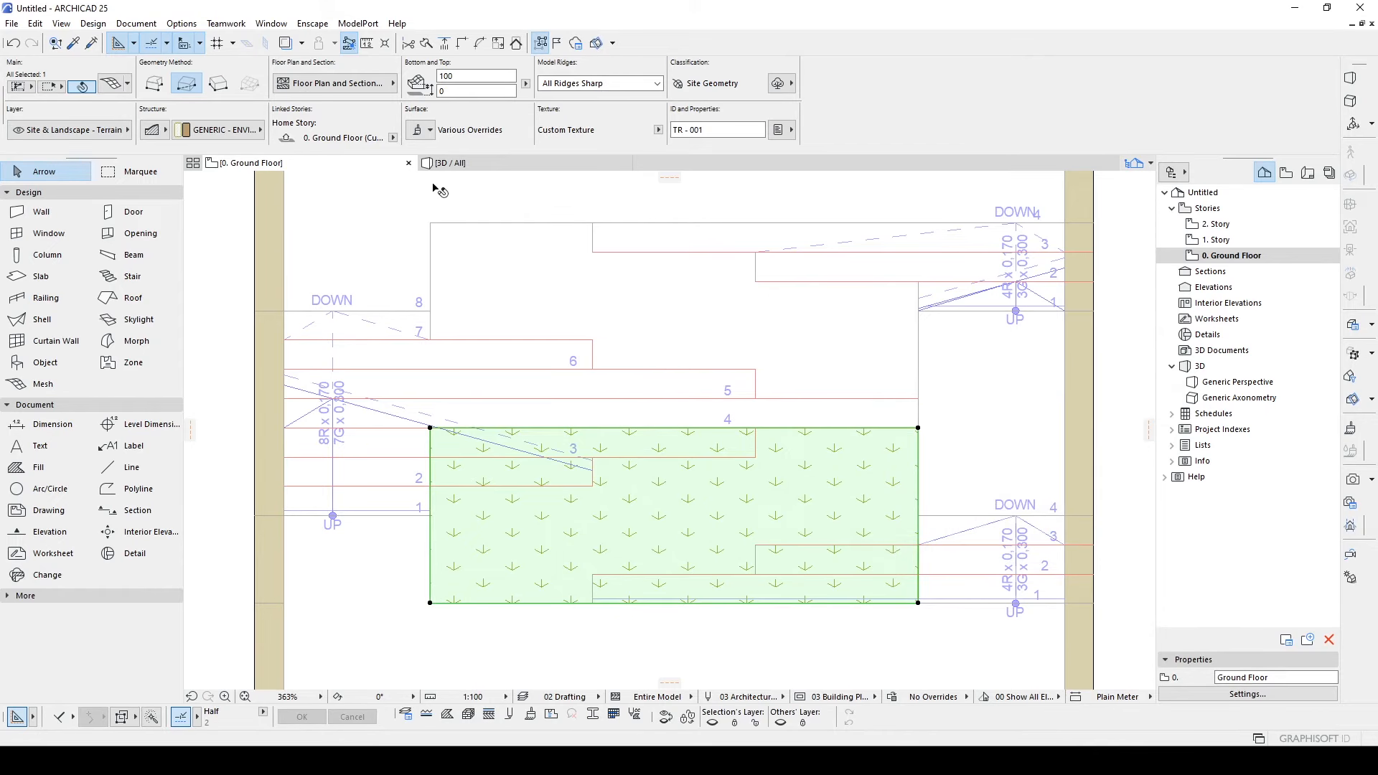
click(449, 163)
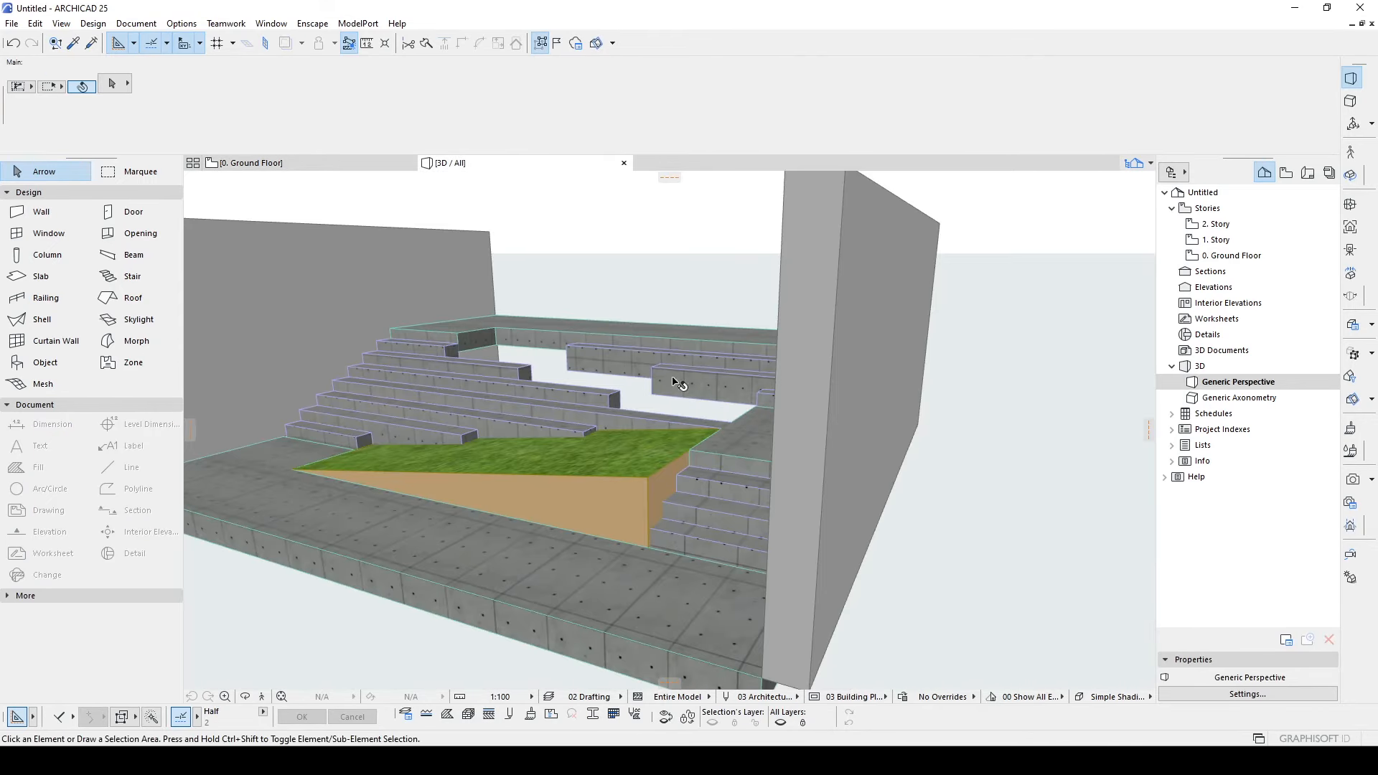
- Draw a second rectangular mesh with the first mesh's settings, from the right end of the left stair's tread 5 line to the outline's upper-left corner
shift+middle_drag(678, 382, 887, 479)
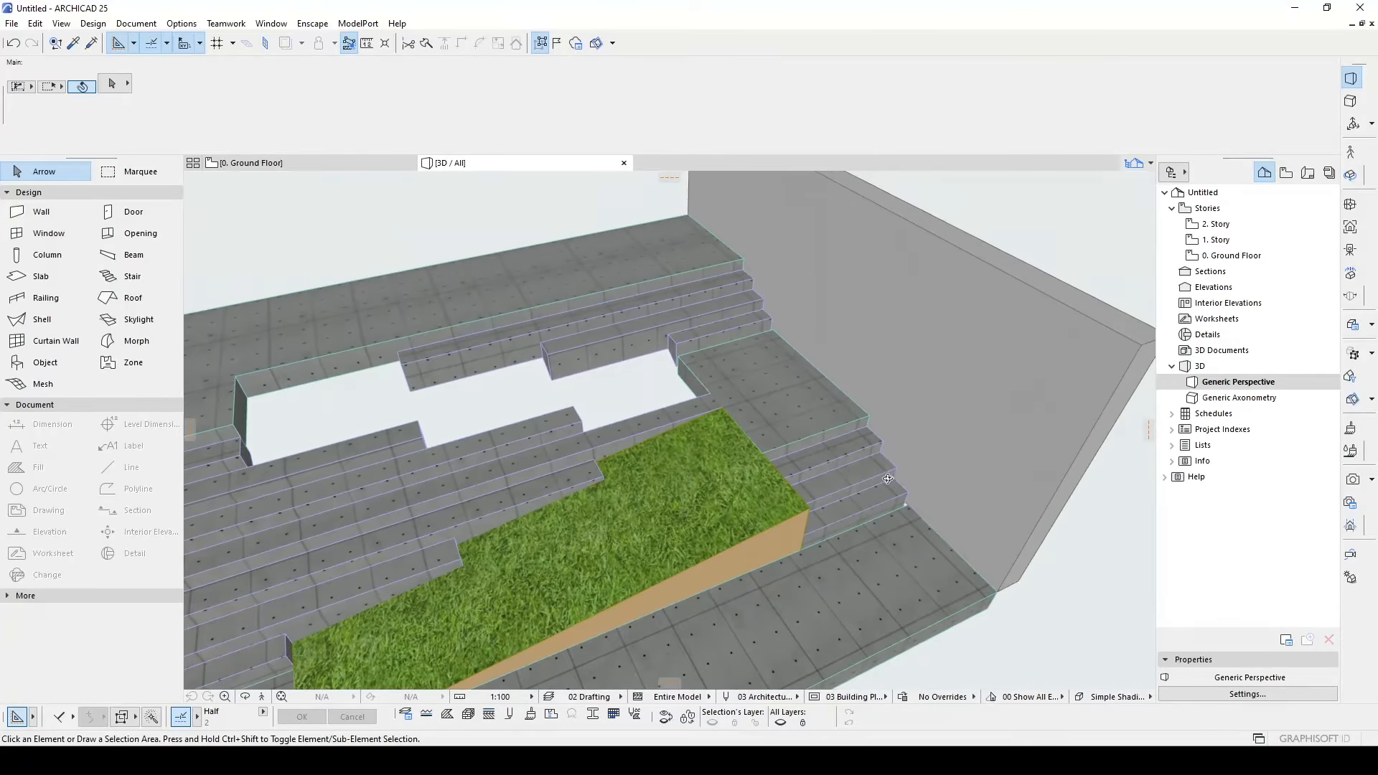
click(719, 504)
shift+middle_drag(719, 504, 451, 431)
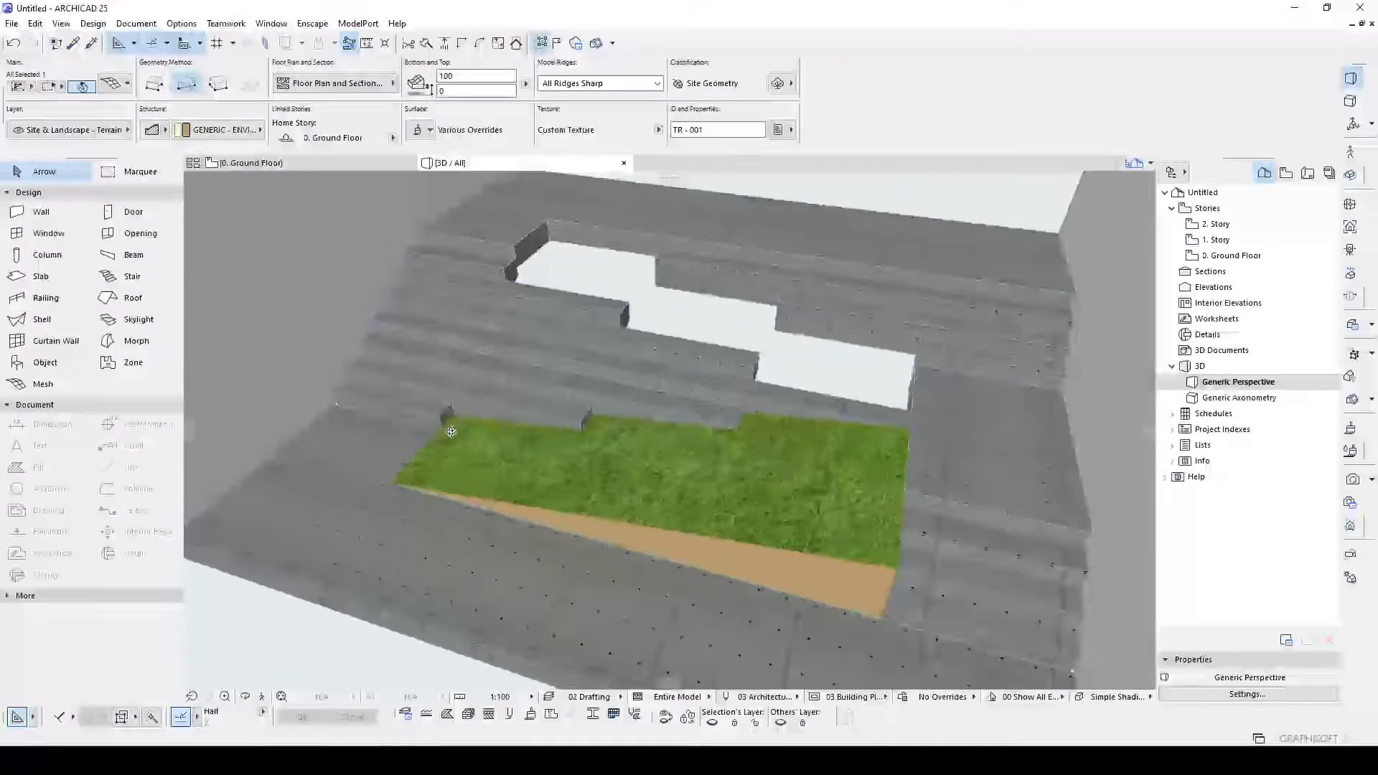
click(280, 163)
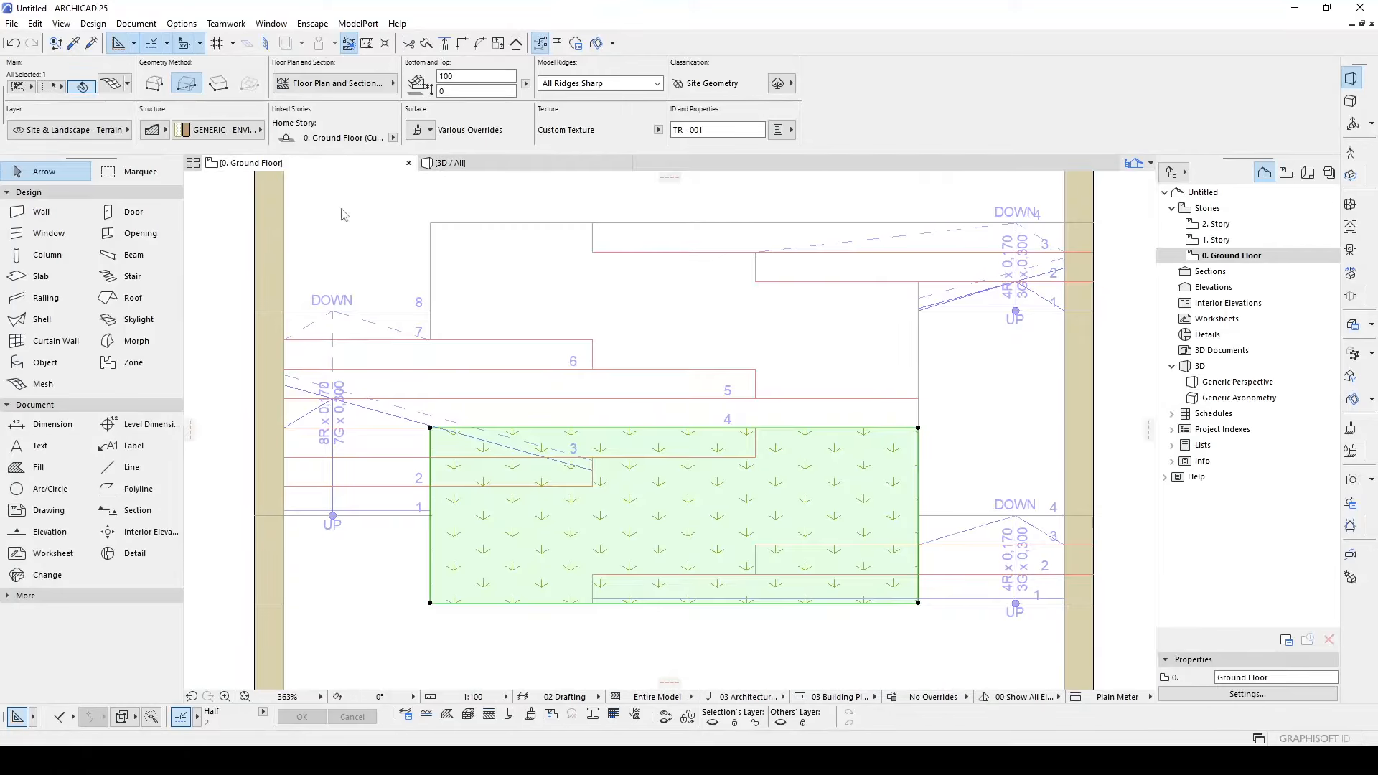
key(Escape)
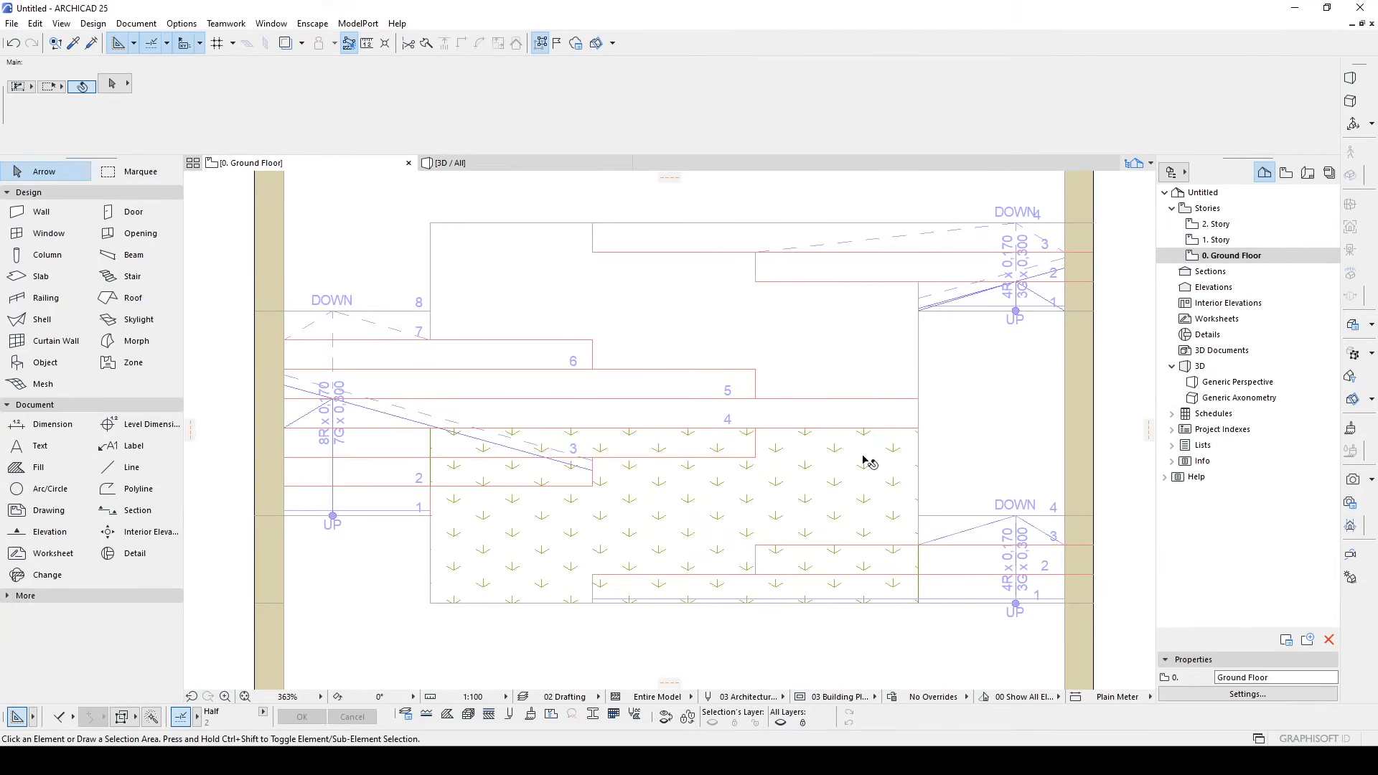
alt+click(868, 462)
click(917, 398)
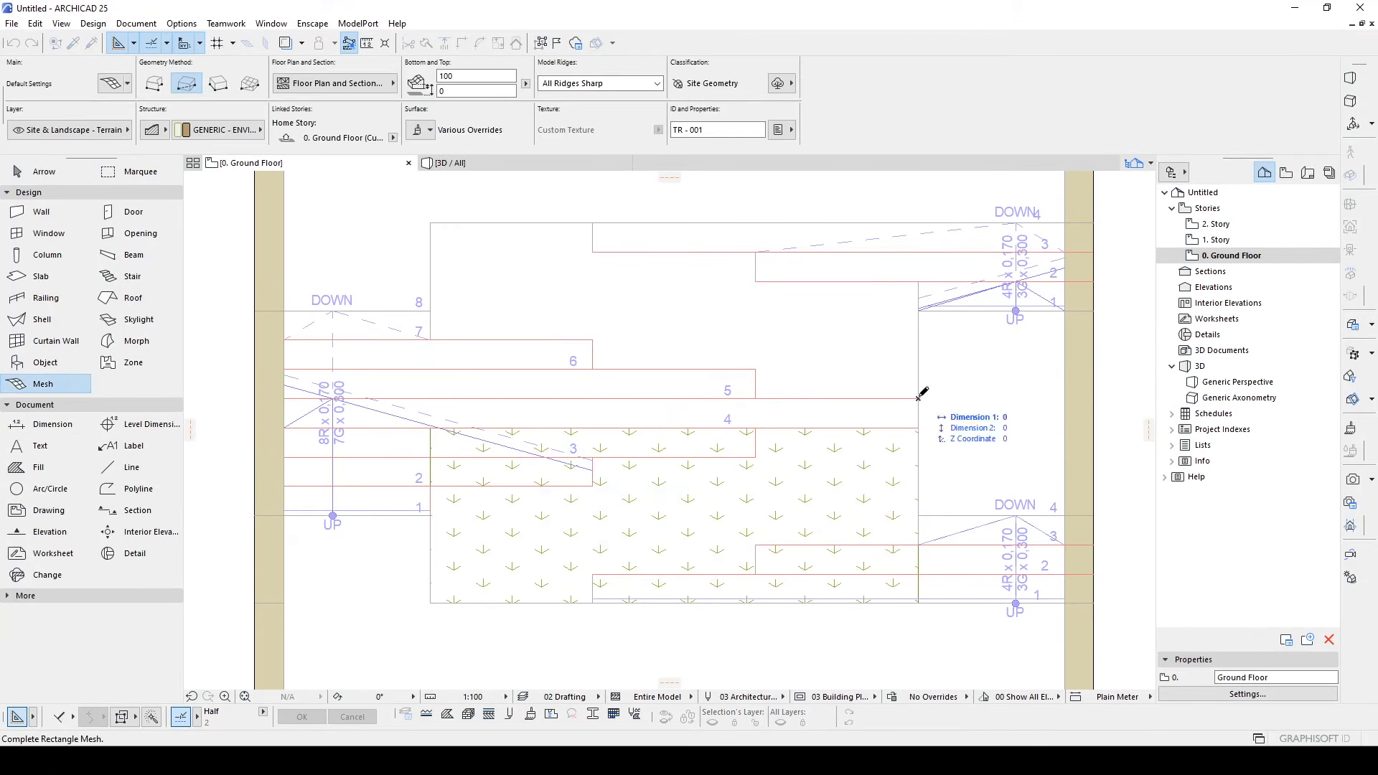
click(430, 222)
key(Escape)
- Turn off the floor plan cover fills for both grass meshes
click(594, 274)
shift+click(850, 453)
click(332, 84)
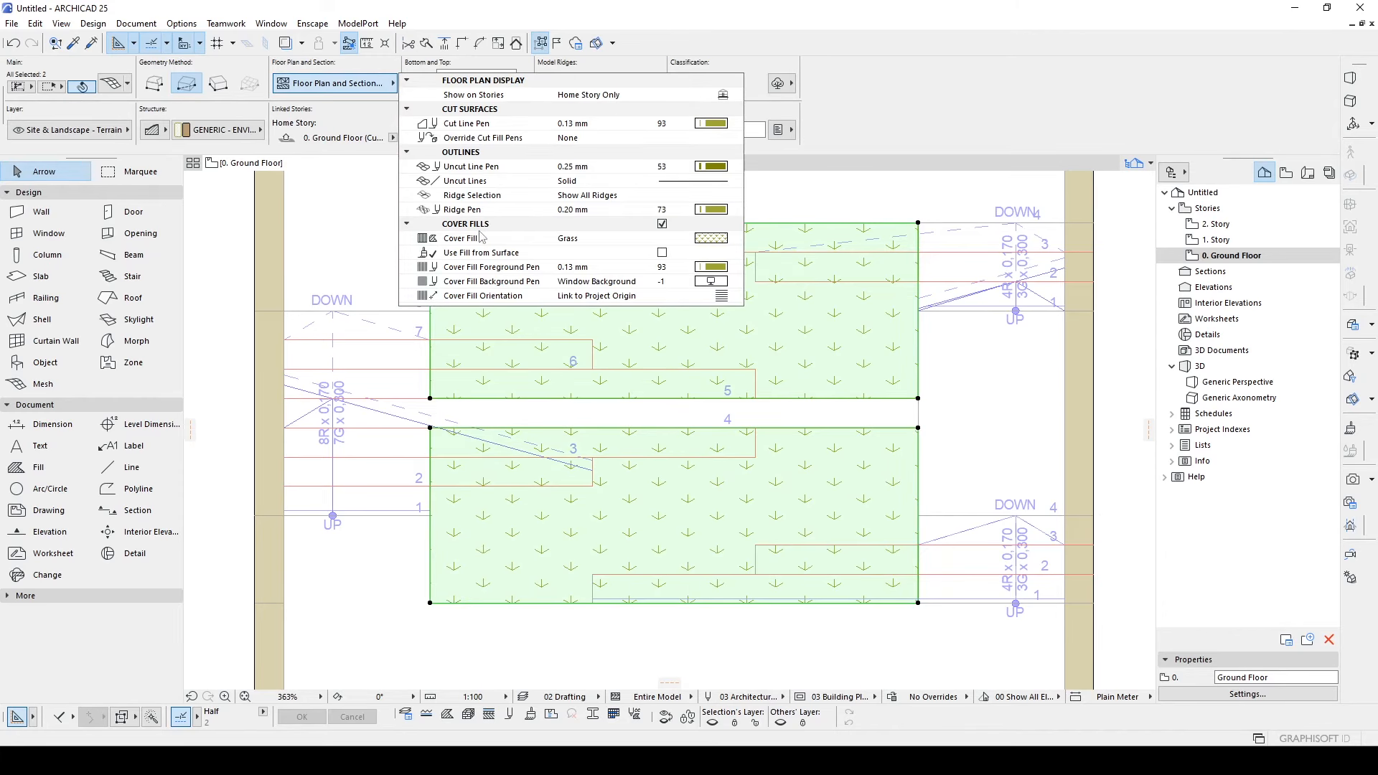
click(662, 225)
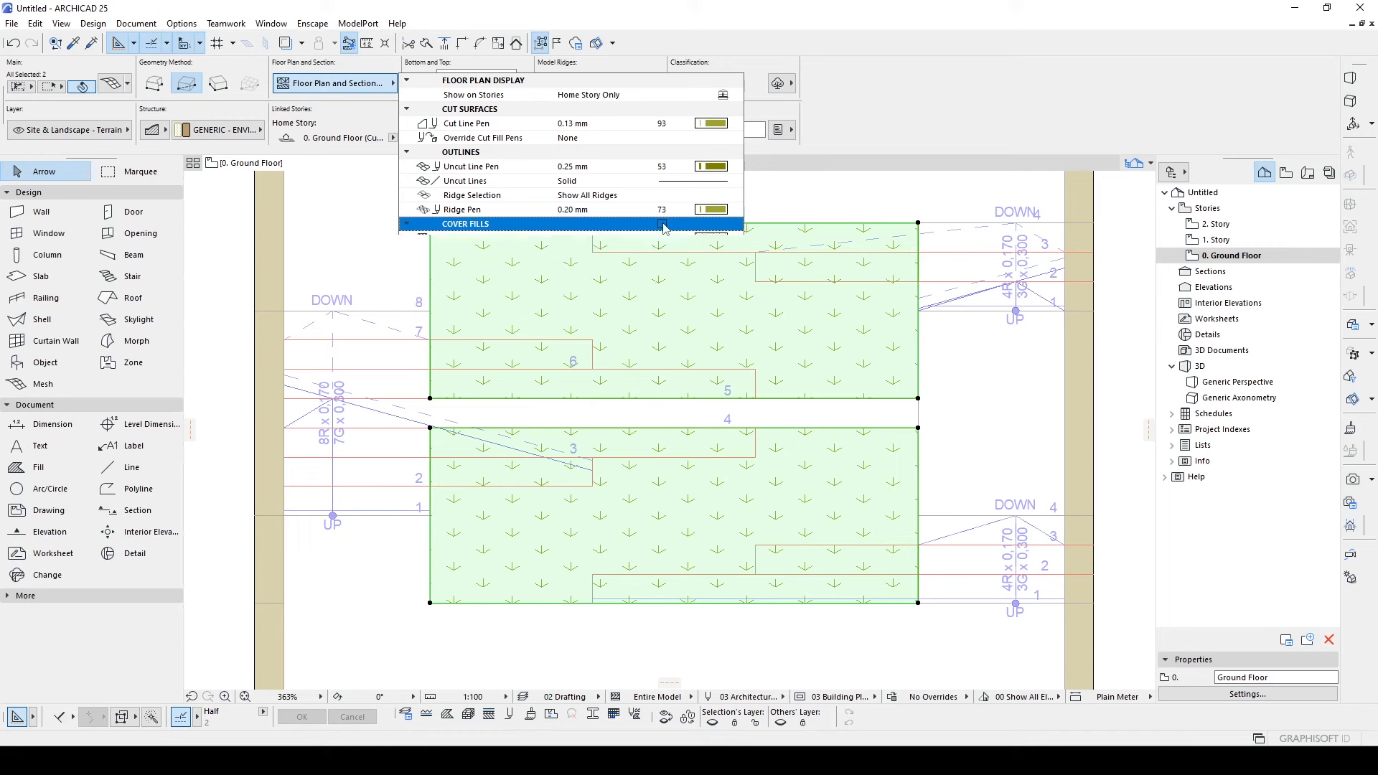
click(364, 244)
key(Escape)
- Raise the upper mesh's left edge to a height of 68, set its base offset to 68, and check the slope in the 3D view
click(582, 273)
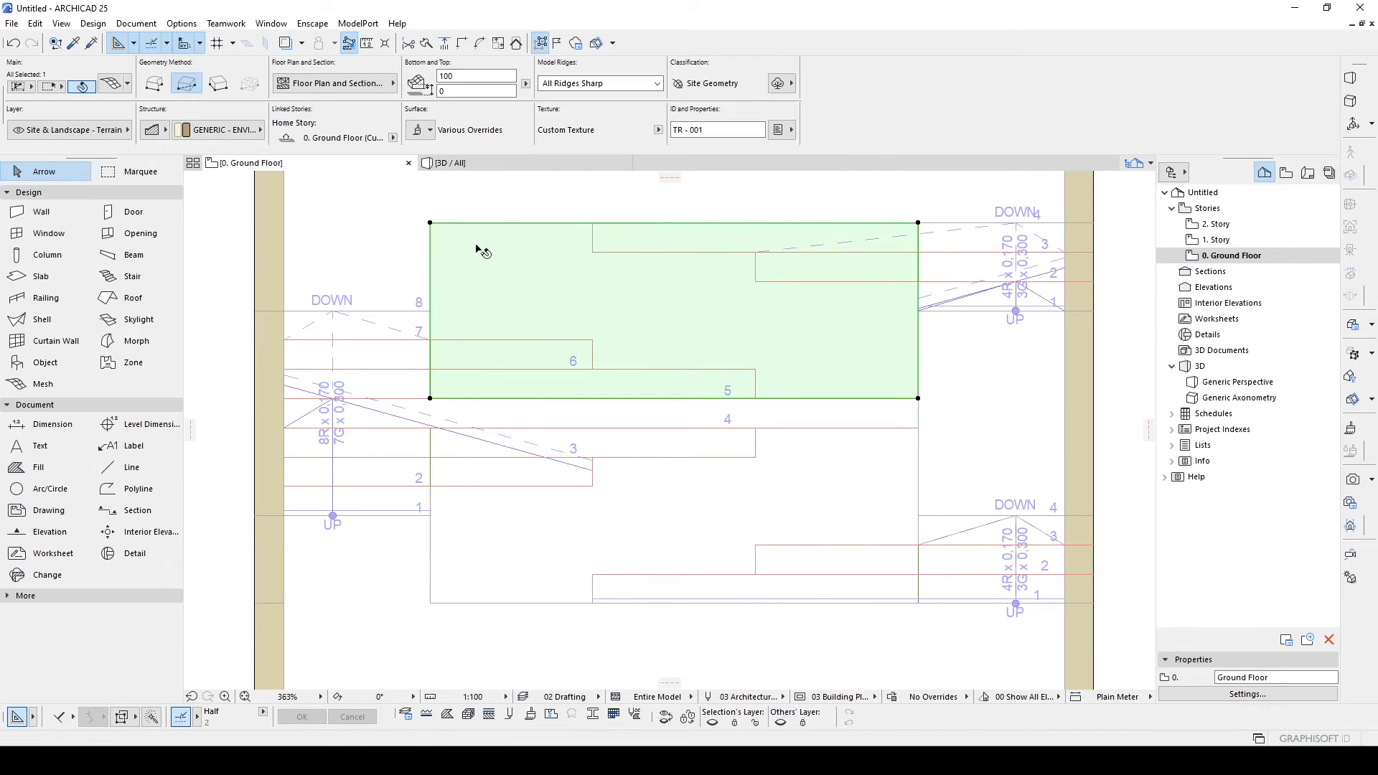
middle_drag(440, 257, 511, 272)
click(501, 269)
click(501, 268)
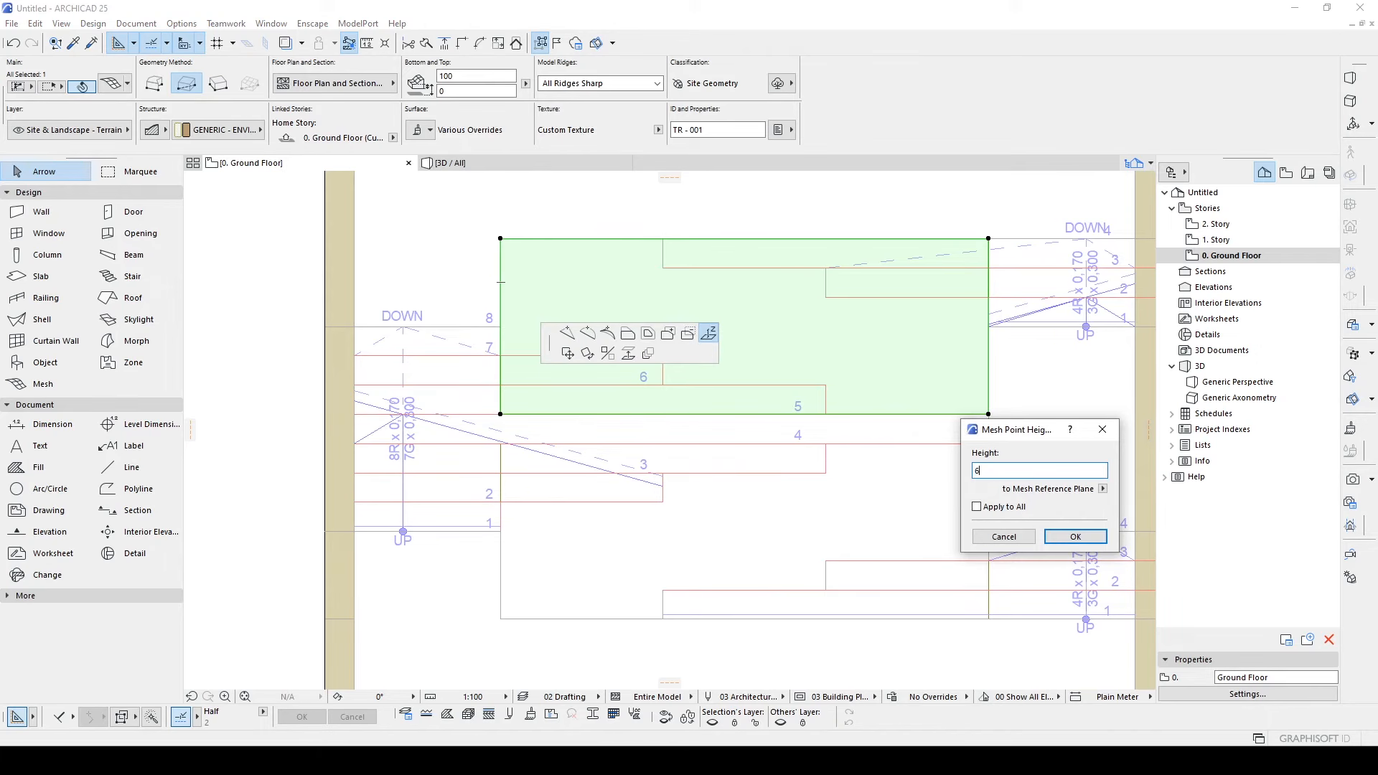
text(68)
key(Return)
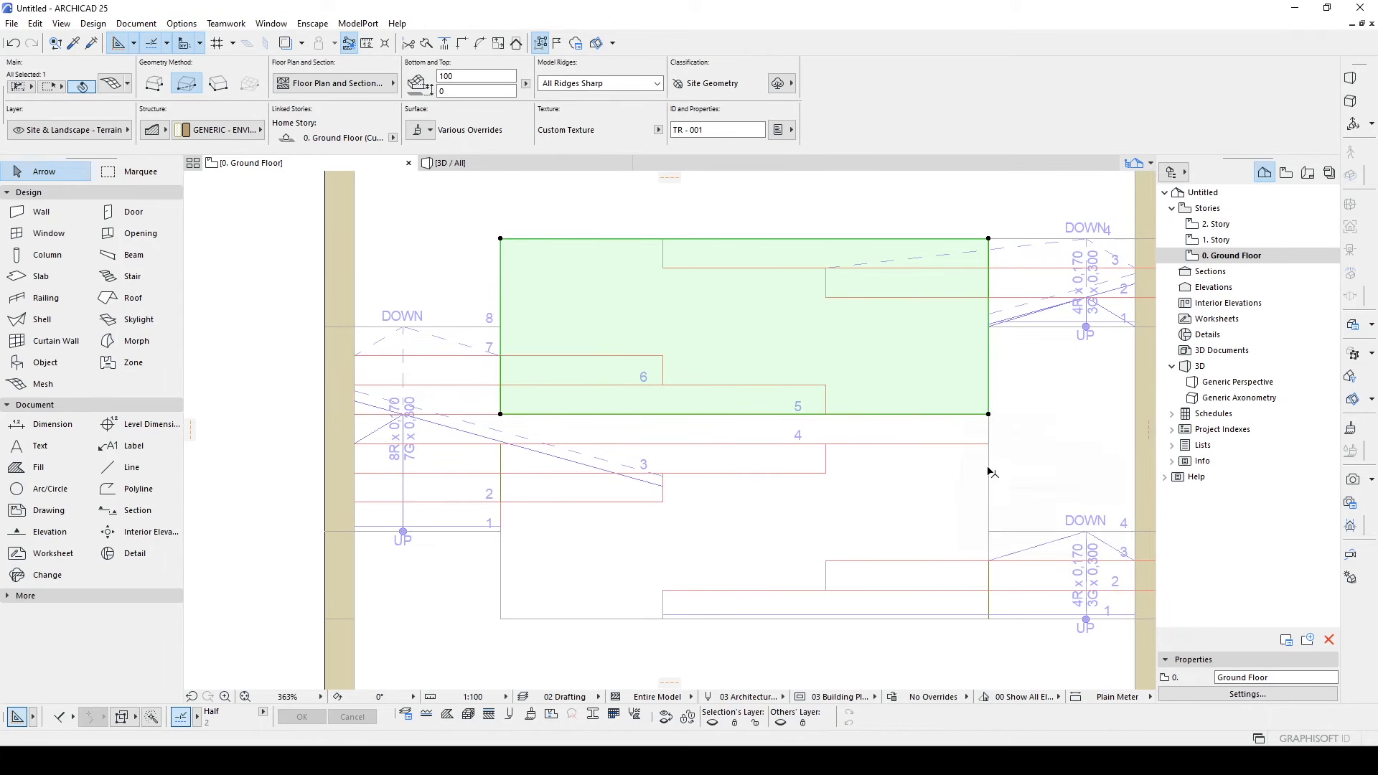
text(68)
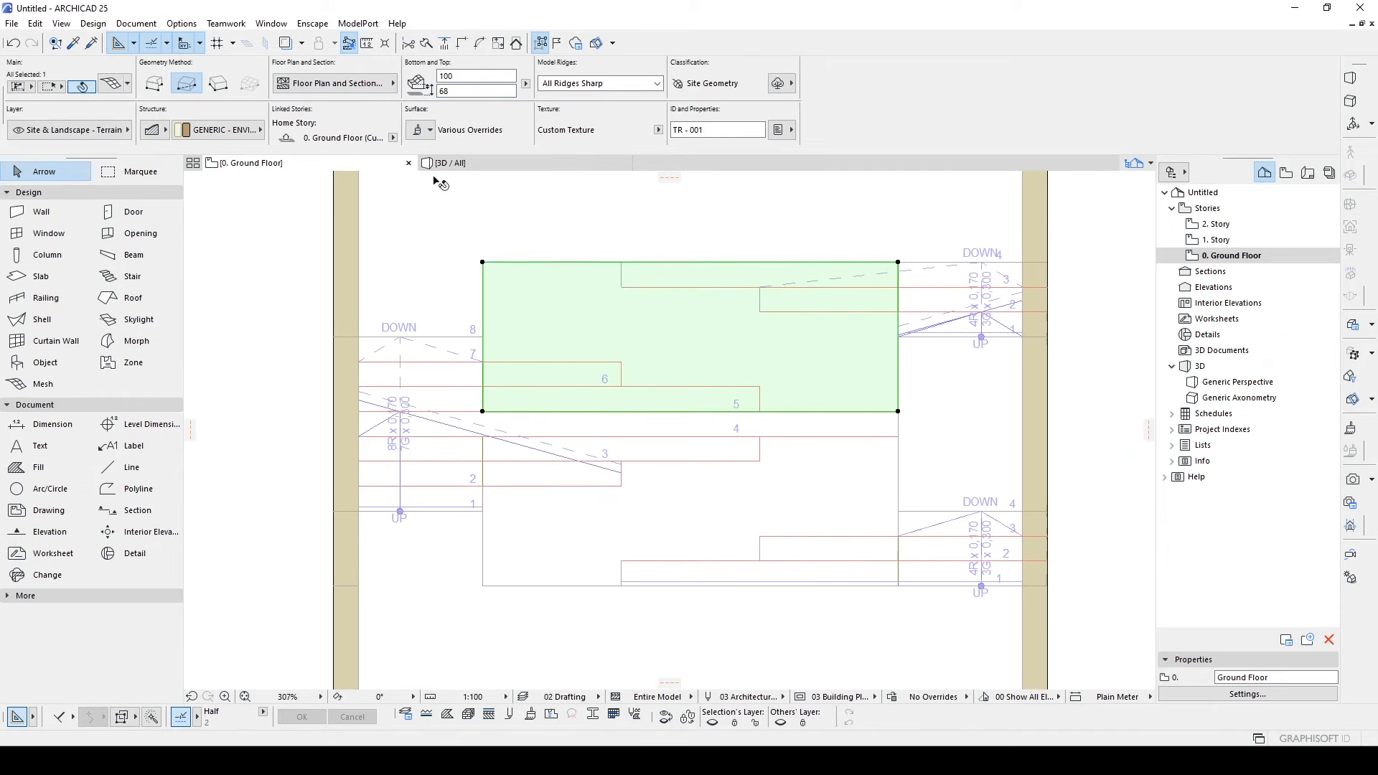
click(466, 163)
key(Escape)
shift+middle_drag(530, 330, 591, 305)
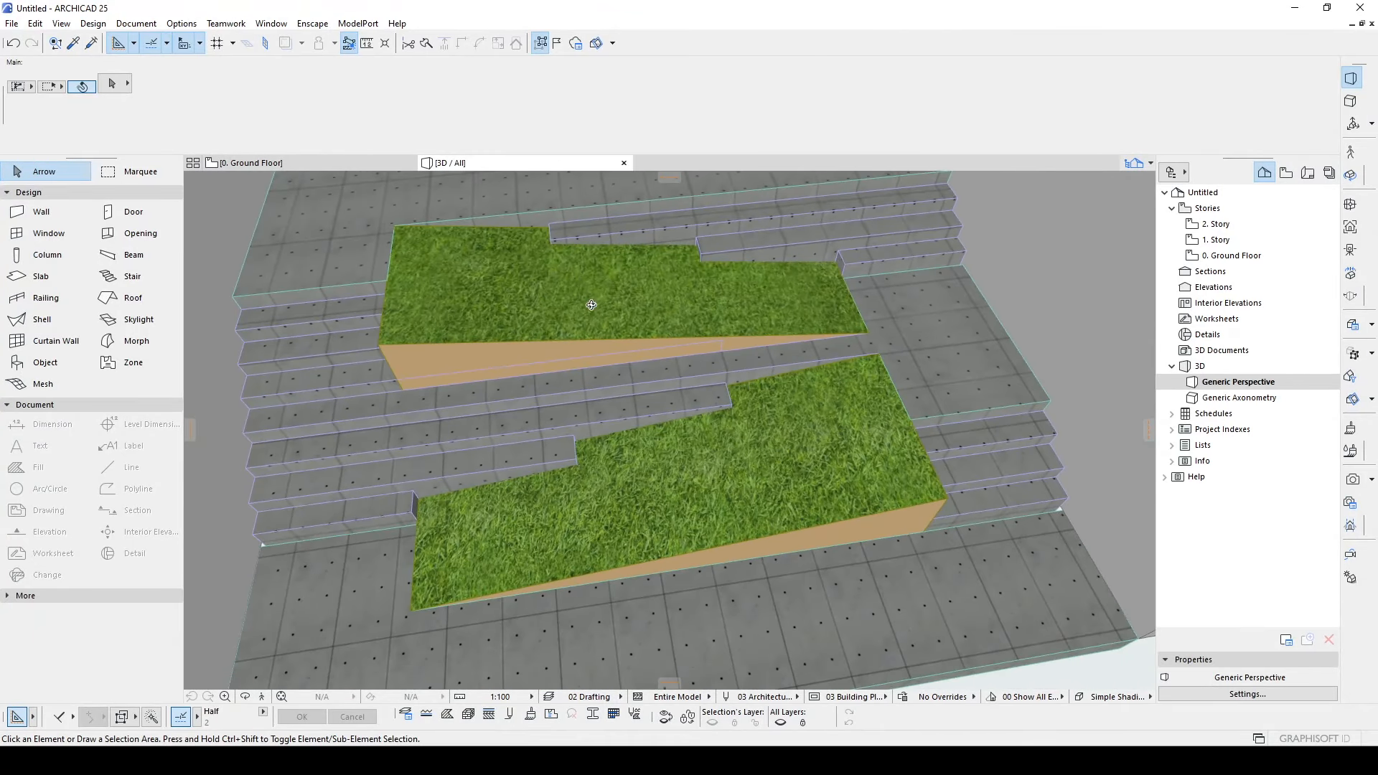
- On the ground floor plan, subtract a stepped polygon from the upper mesh along the left stair's treads 5 and 6
click(273, 162)
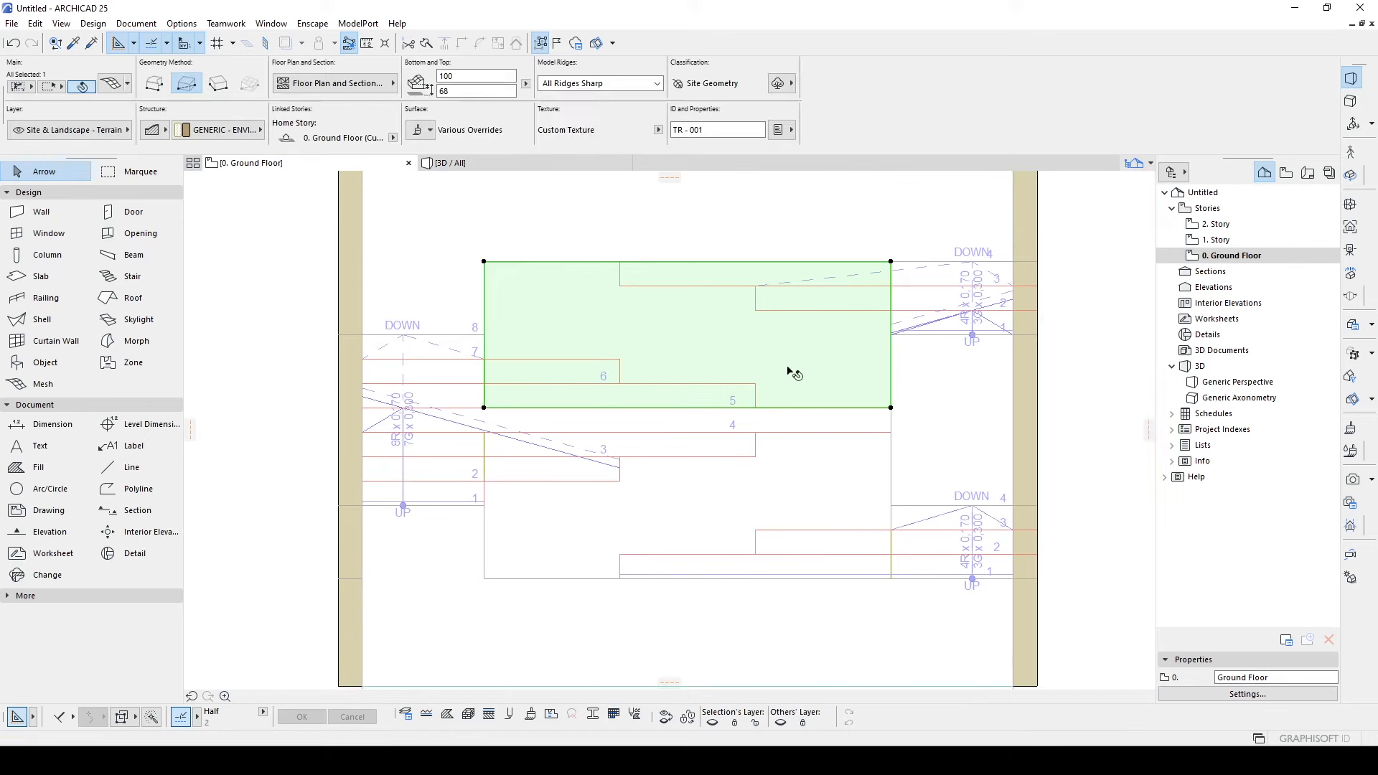
scroll(459, 215, up, 3)
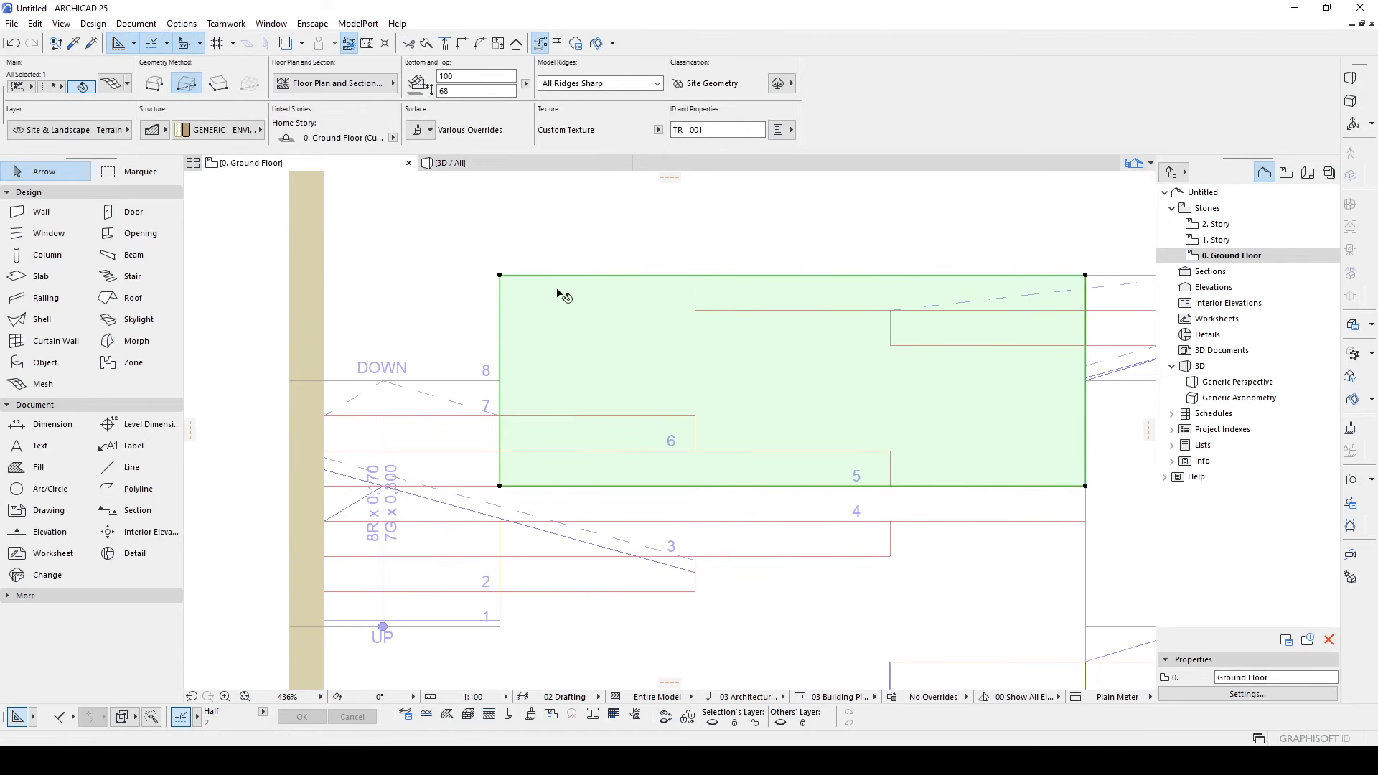
click(500, 277)
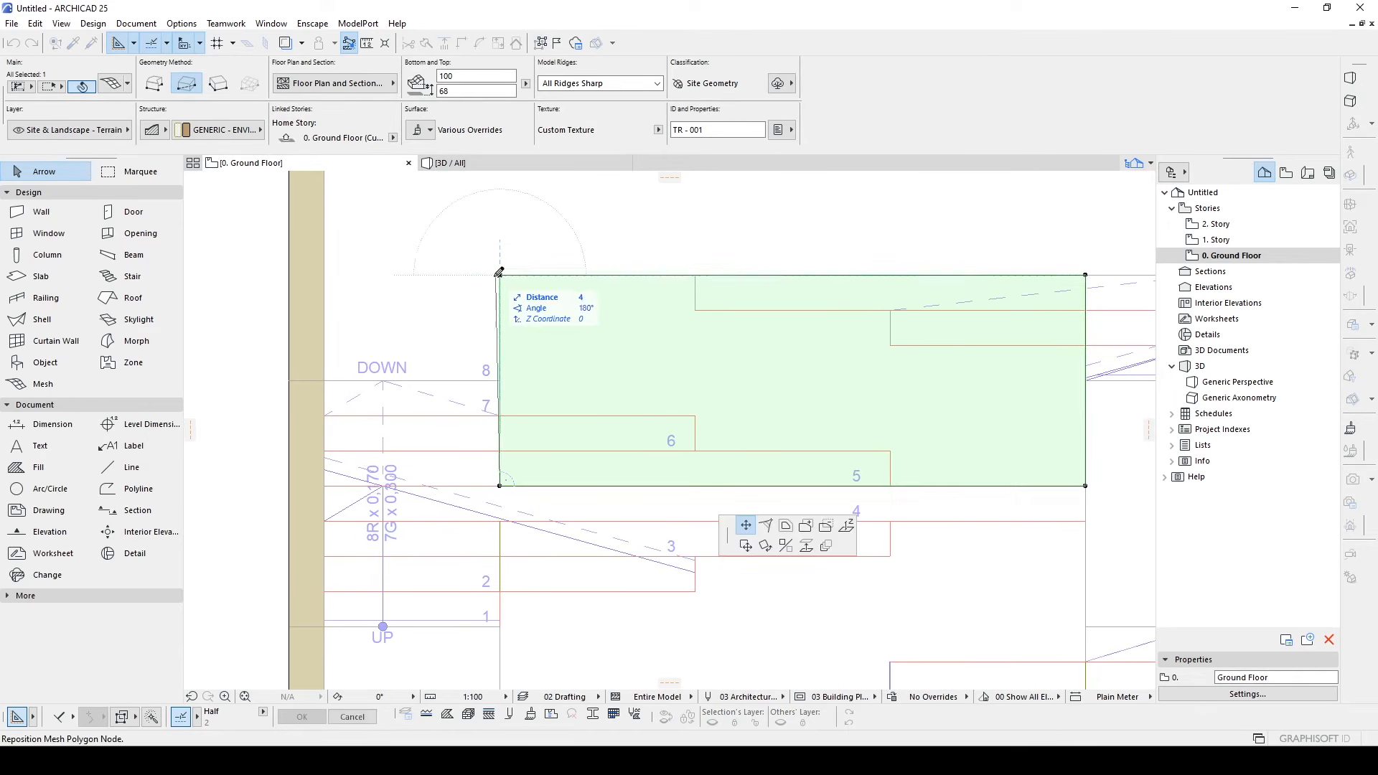
click(825, 527)
click(499, 380)
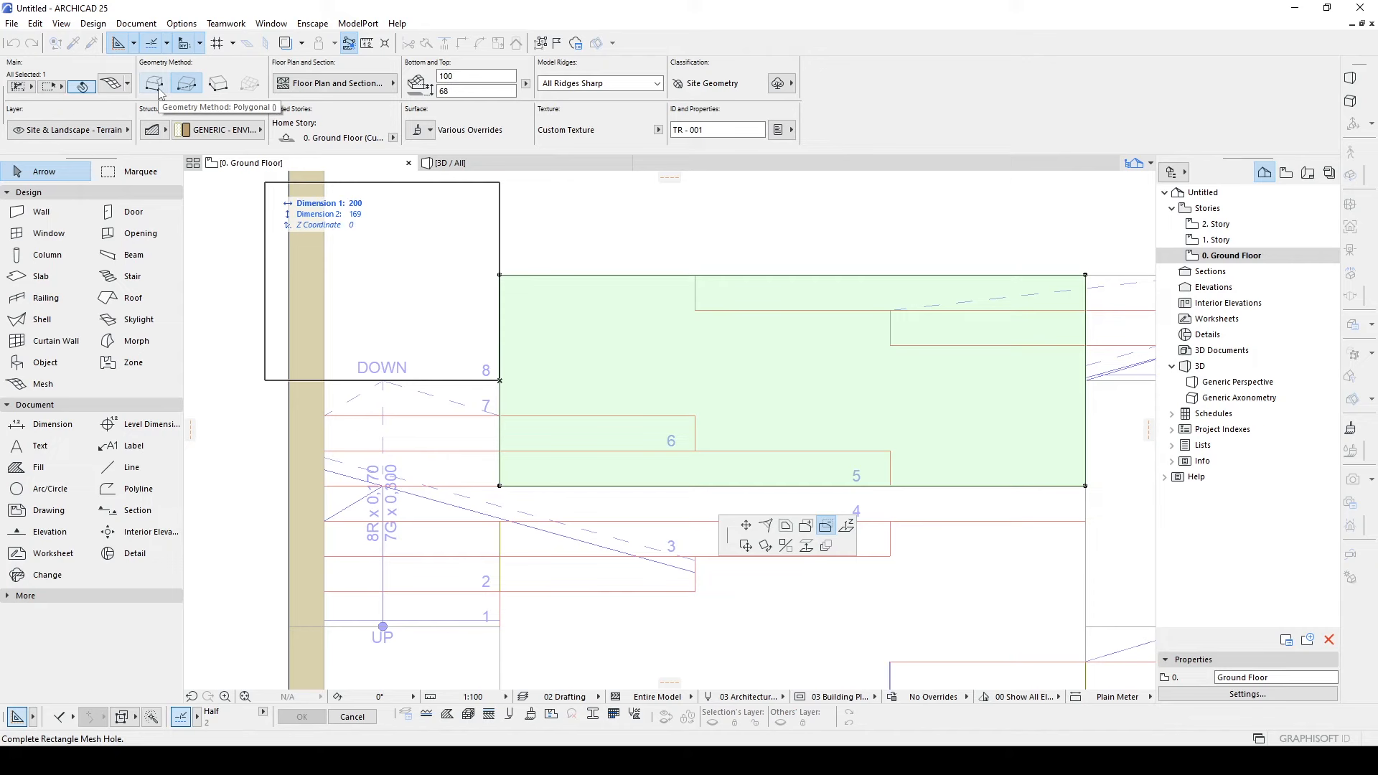
click(159, 91)
click(498, 415)
click(694, 416)
click(694, 451)
click(889, 450)
click(890, 486)
click(500, 486)
click(499, 415)
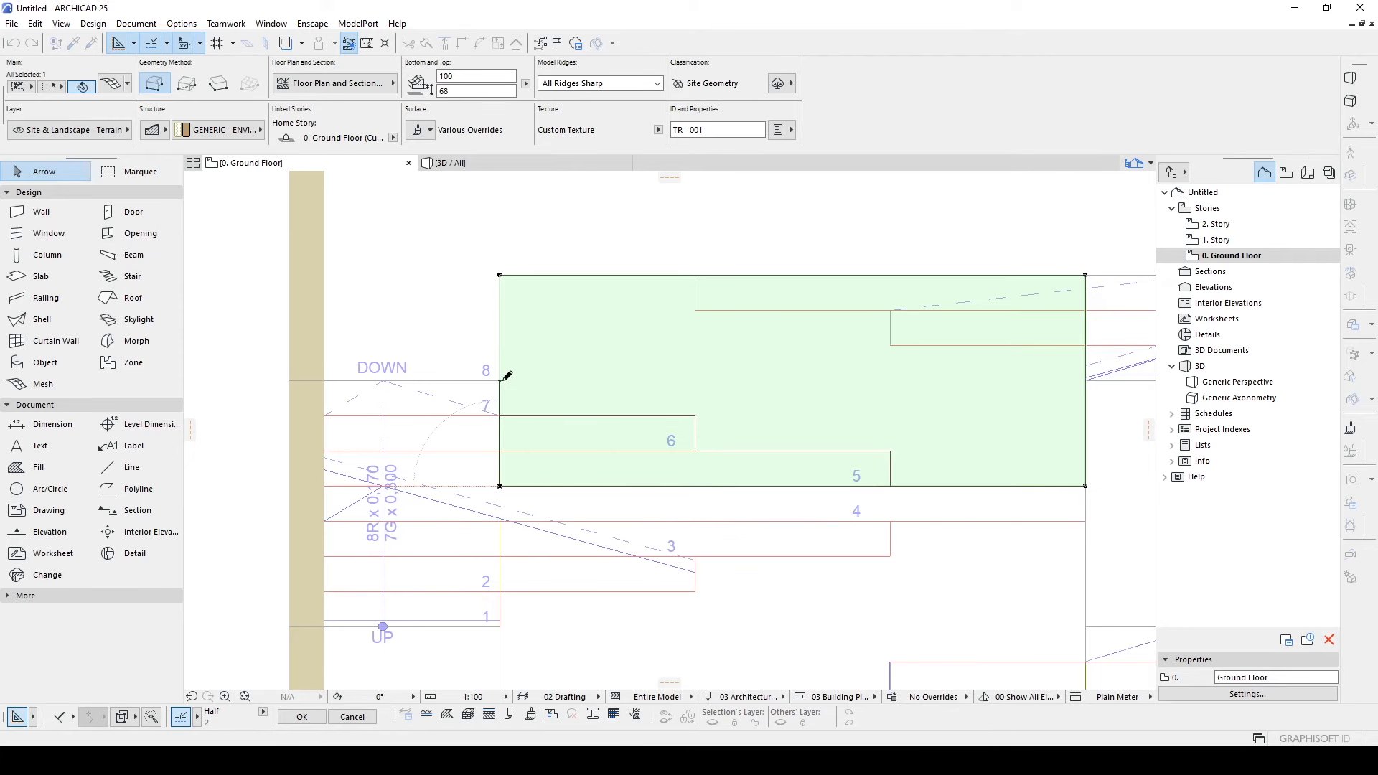
double_click(500, 381)
- Subtract a stepped polygon from the upper mesh along treads 2 and 3 of the upper-right stair
scroll(501, 382, down, 2)
scroll(909, 311, up, 1)
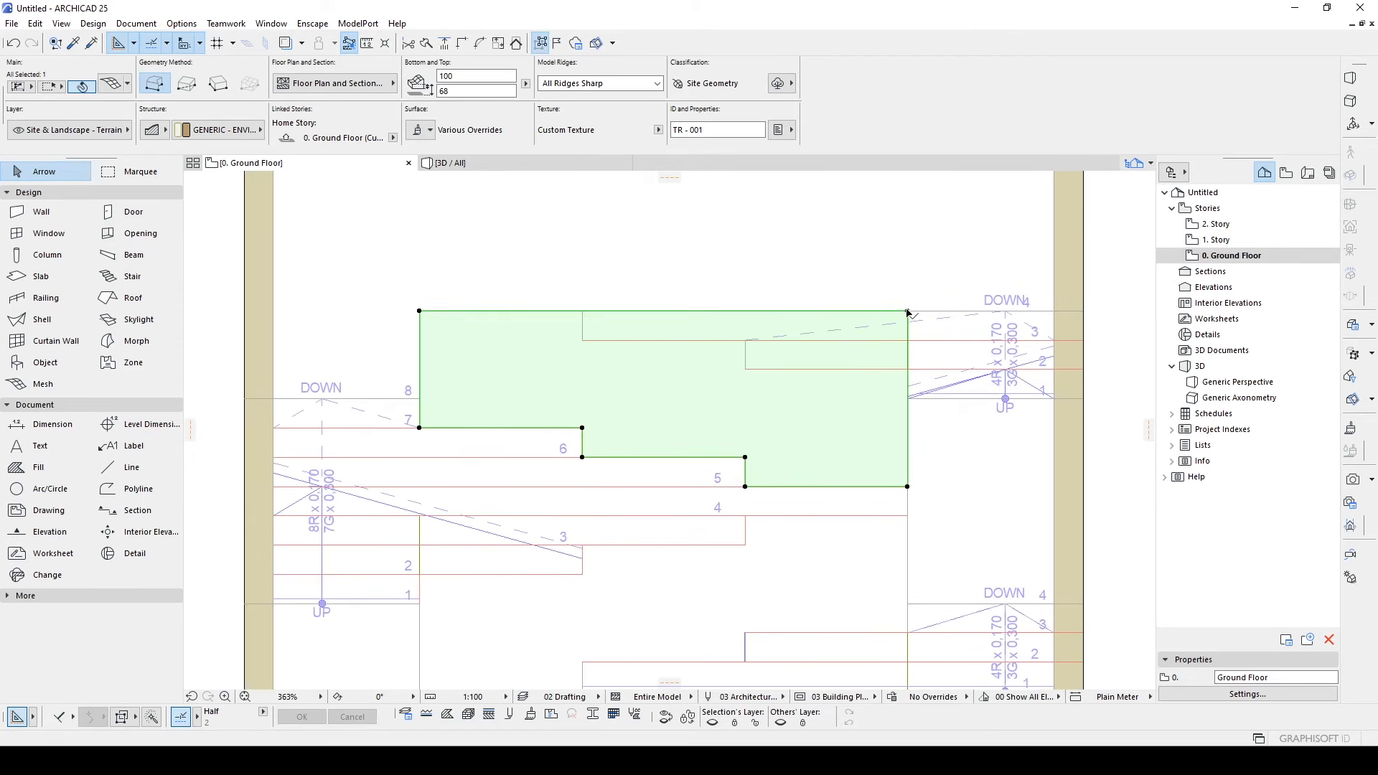
click(907, 312)
middle_drag(833, 320, 819, 348)
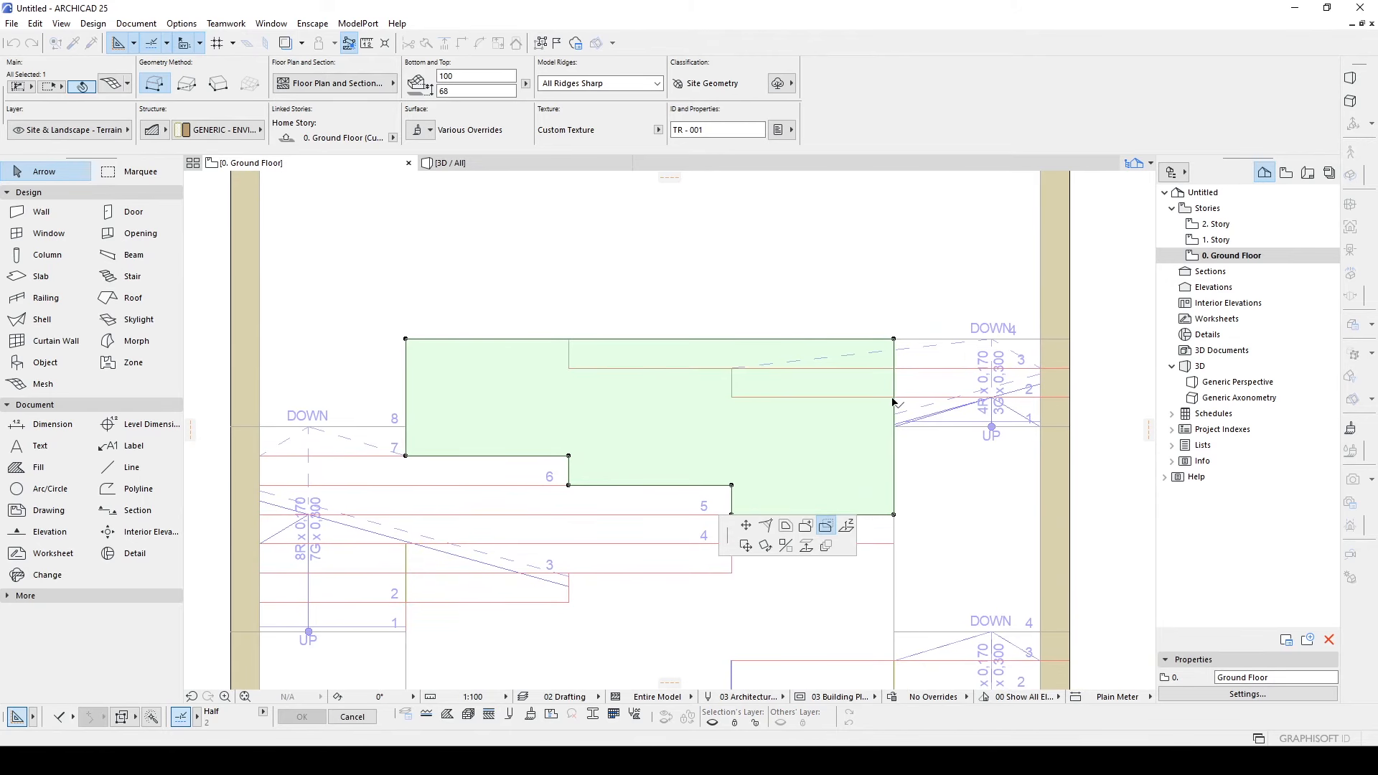
click(893, 403)
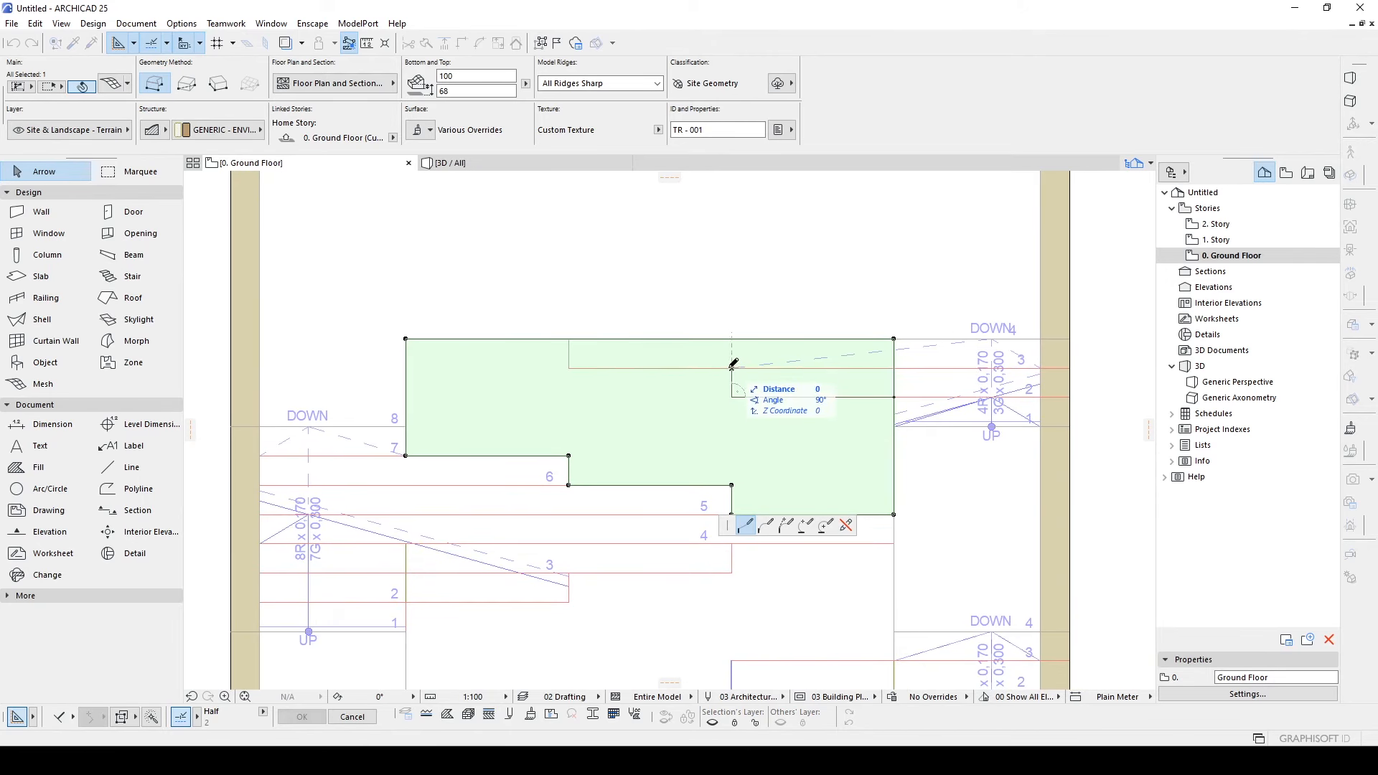
click(568, 368)
click(569, 300)
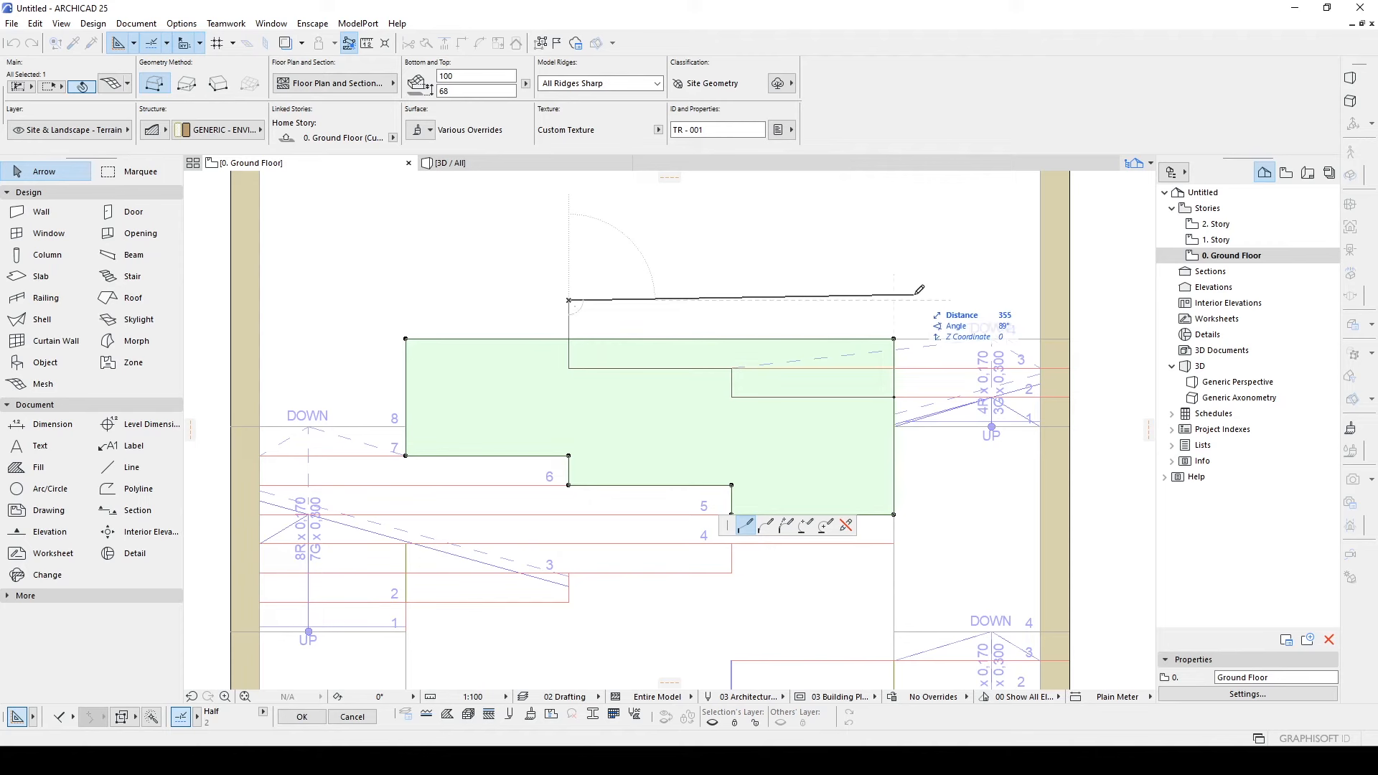
click(894, 300)
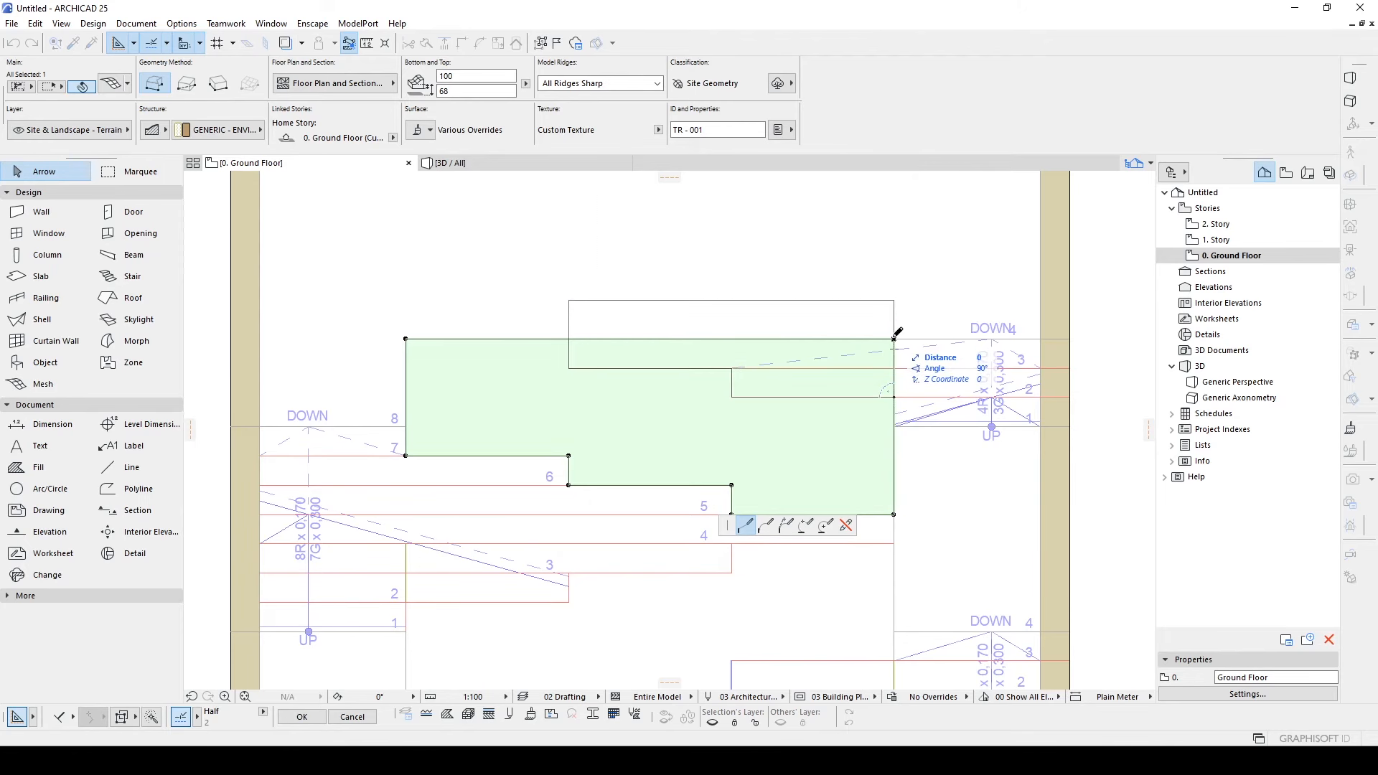
double_click(894, 338)
- Subtract a stepped polygon from the lower mesh along the left stair's treads 2 and 3
scroll(894, 338, down, 2)
middle_drag(857, 477, 868, 381)
key(Escape)
click(808, 450)
scroll(714, 442, up, 2)
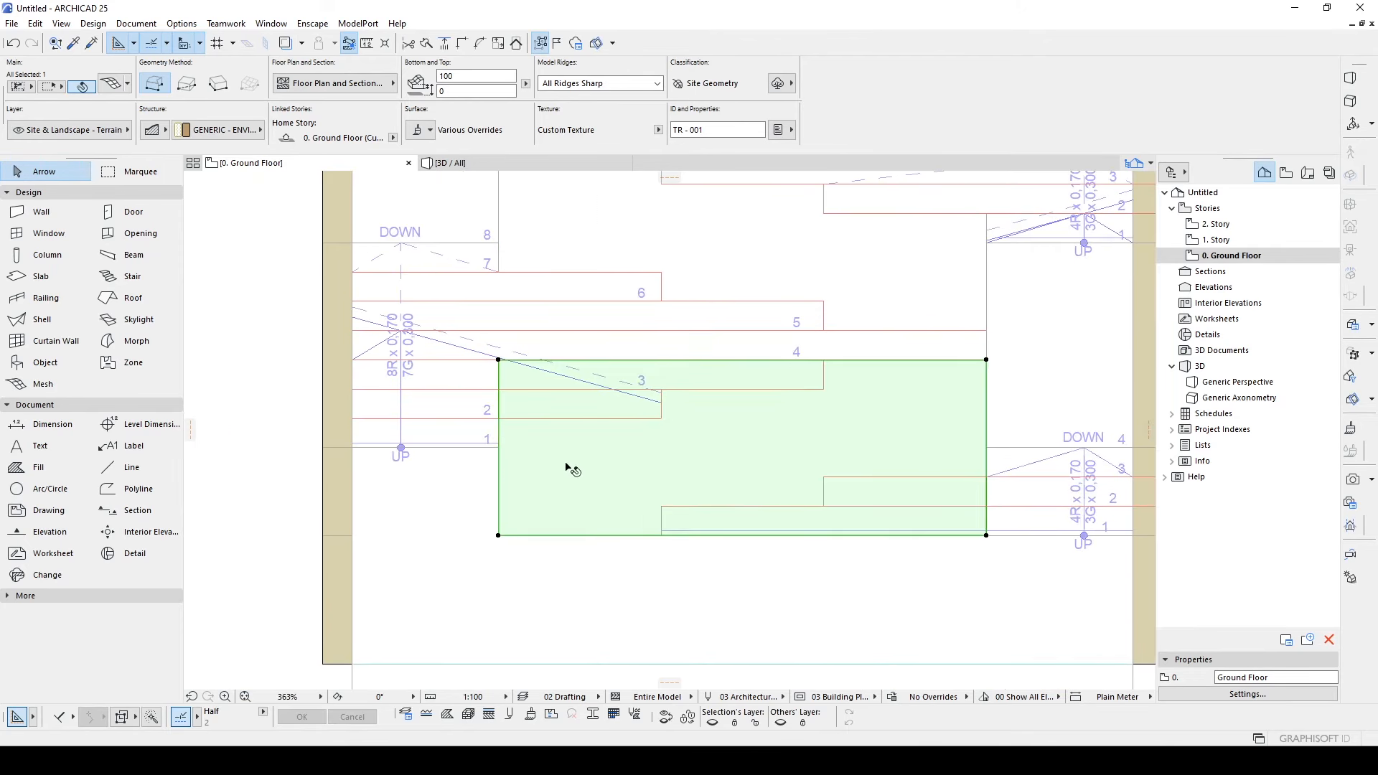
click(499, 536)
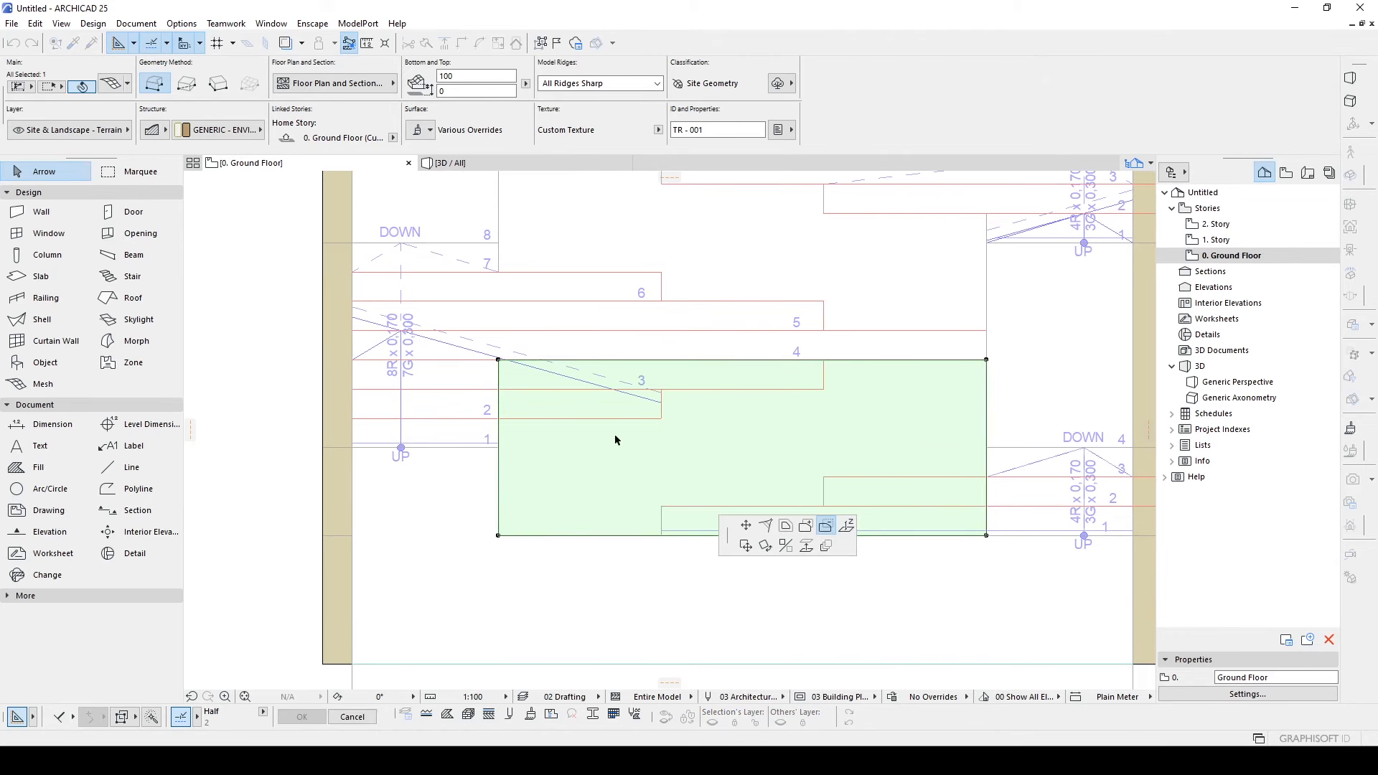
middle_drag(640, 440, 728, 455)
scroll(729, 452, up, 2)
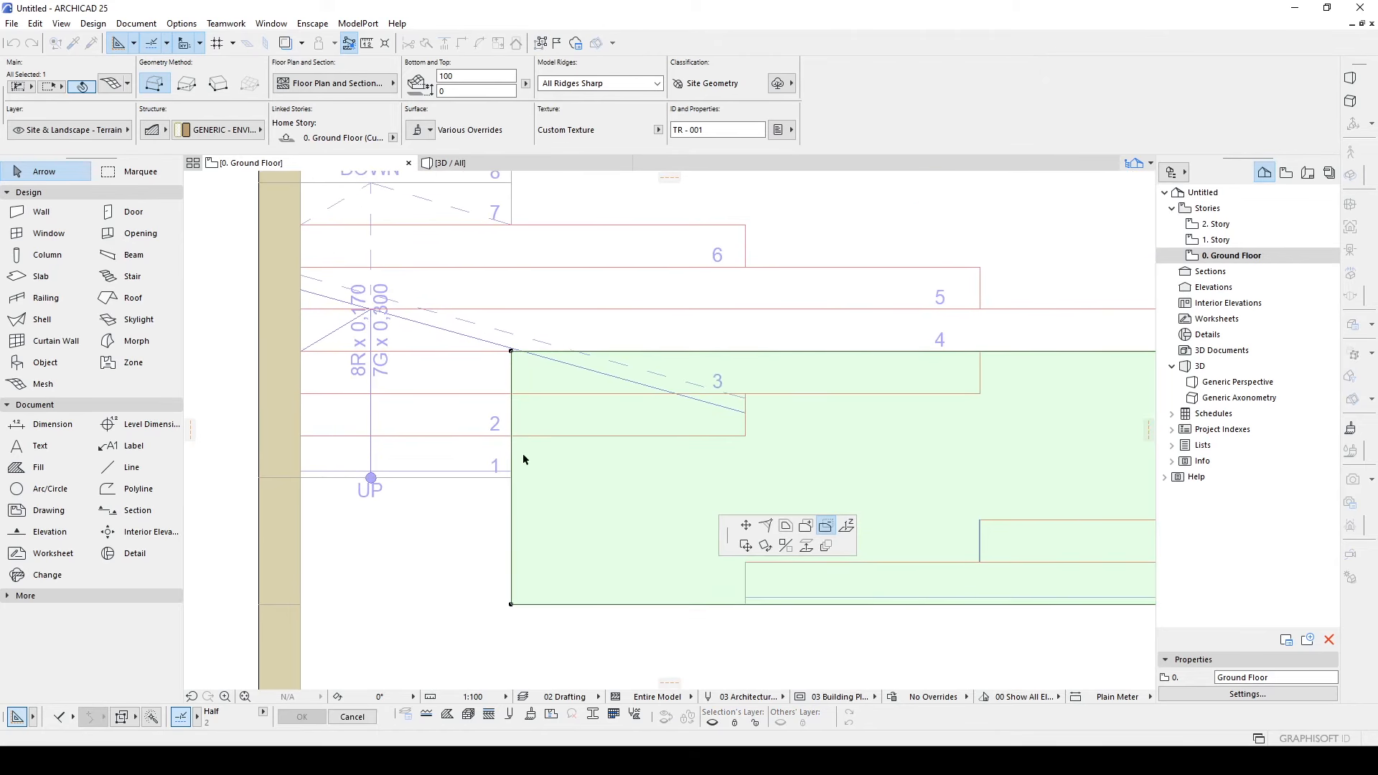
click(511, 435)
click(744, 434)
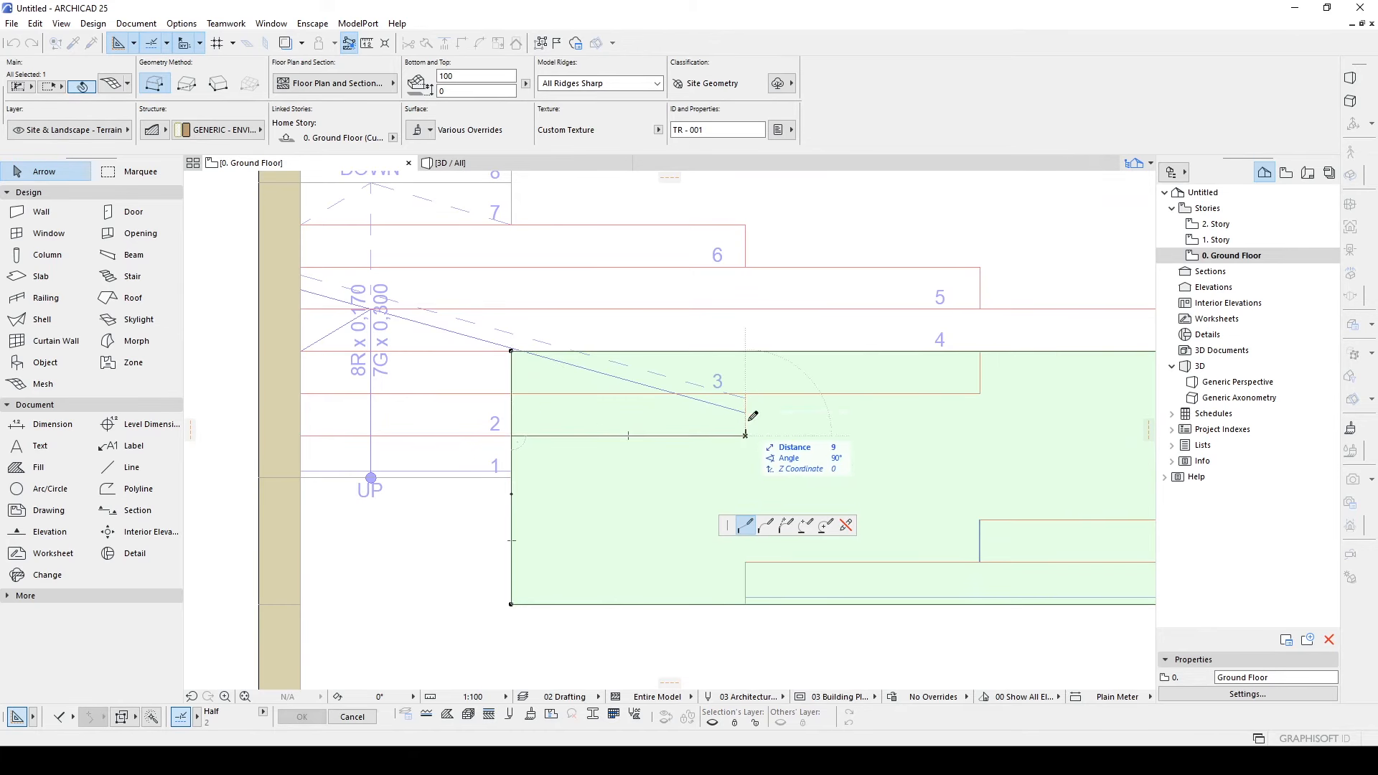
click(745, 394)
click(980, 393)
click(980, 339)
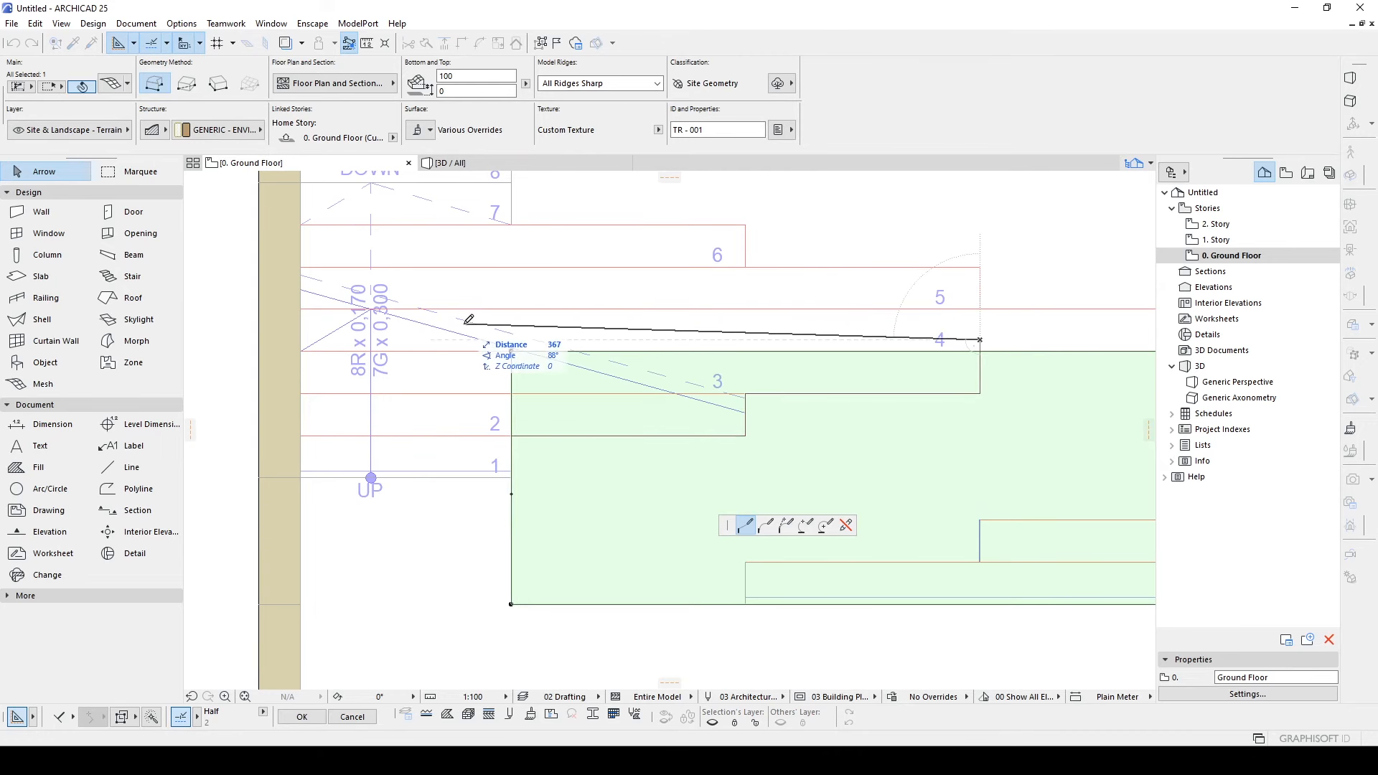
click(510, 340)
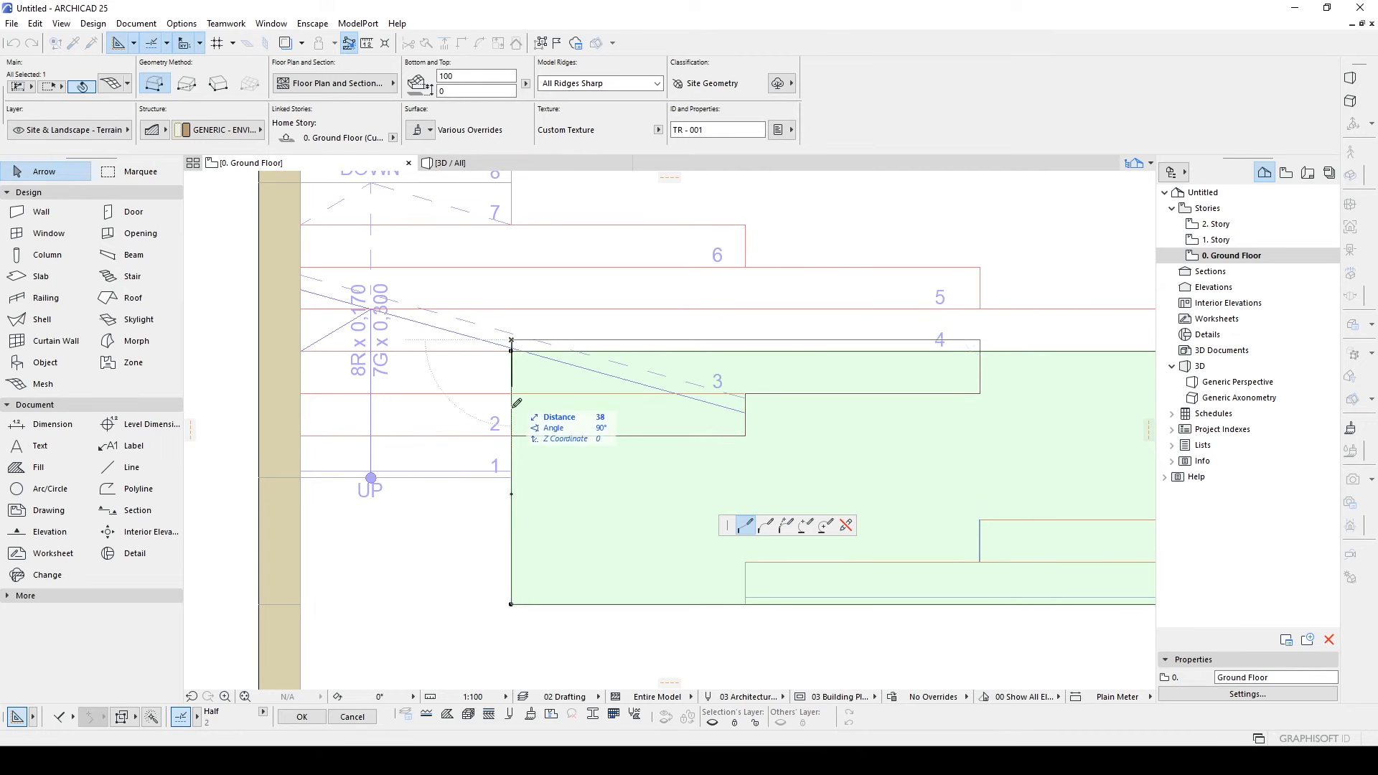
double_click(511, 494)
- Subtract a stepped polygon from the lower mesh along treads 1 and 2 of the lower-right stair, and deselect the mesh
scroll(511, 497, down, 5)
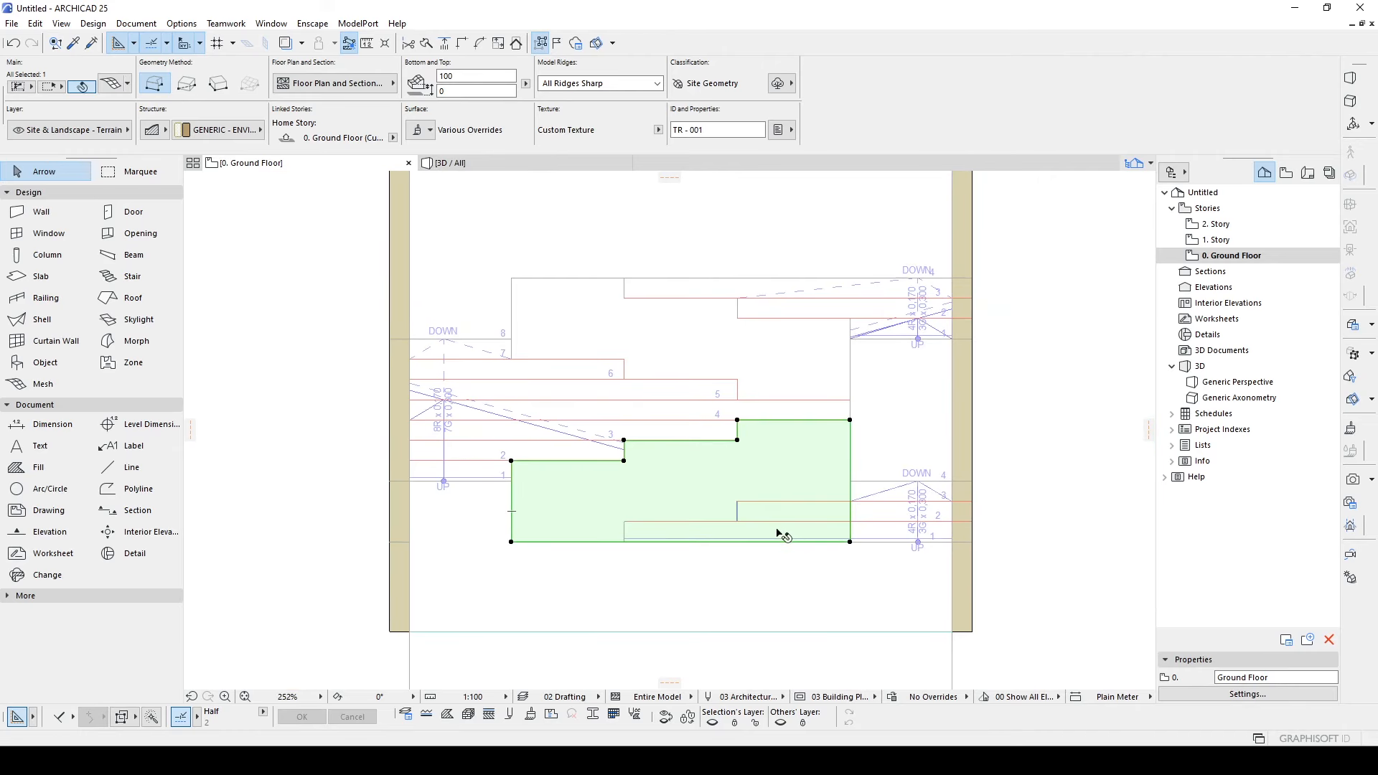
scroll(784, 532, up, 5)
click(932, 556)
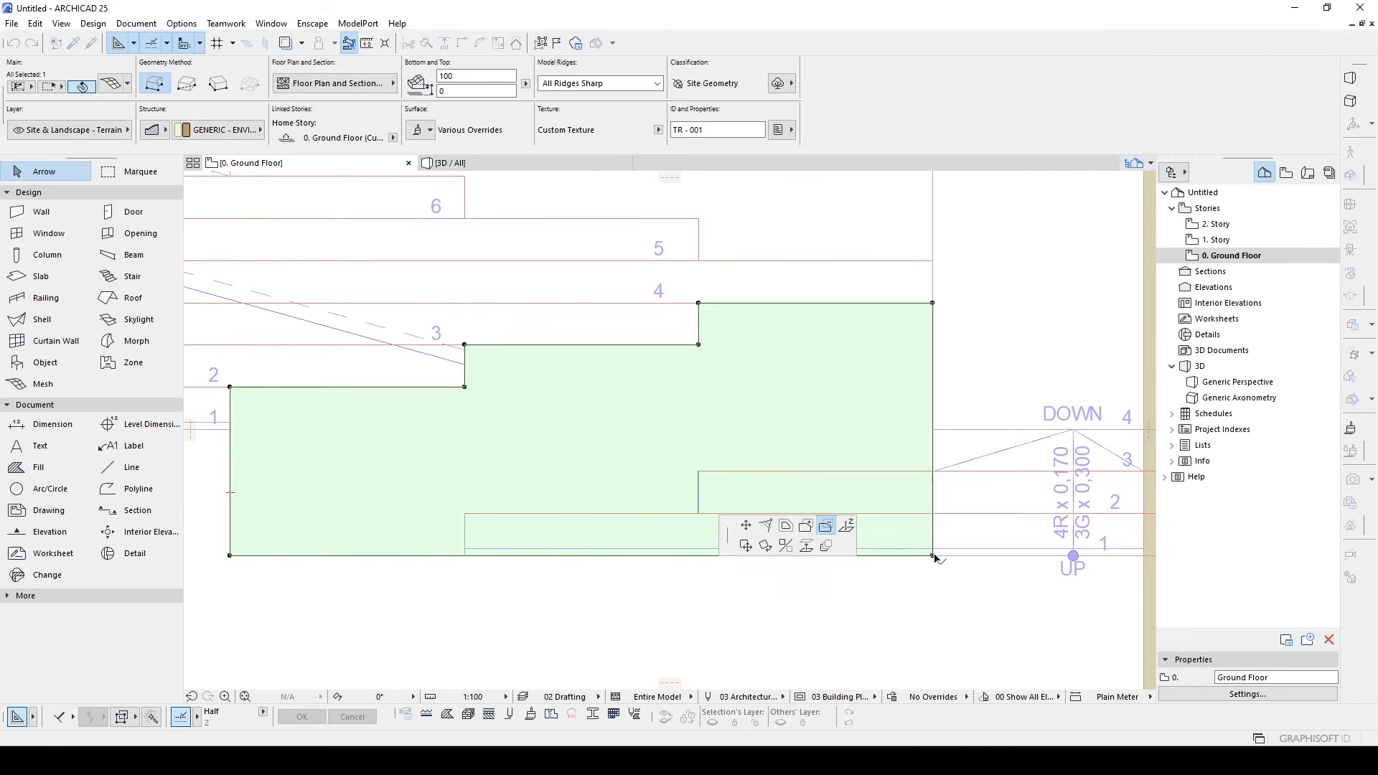
middle_drag(535, 517, 587, 462)
click(518, 500)
click(516, 459)
click(750, 459)
click(751, 416)
click(984, 416)
click(984, 375)
click(1055, 555)
click(985, 599)
click(603, 628)
click(540, 571)
scroll(511, 502, down, 5)
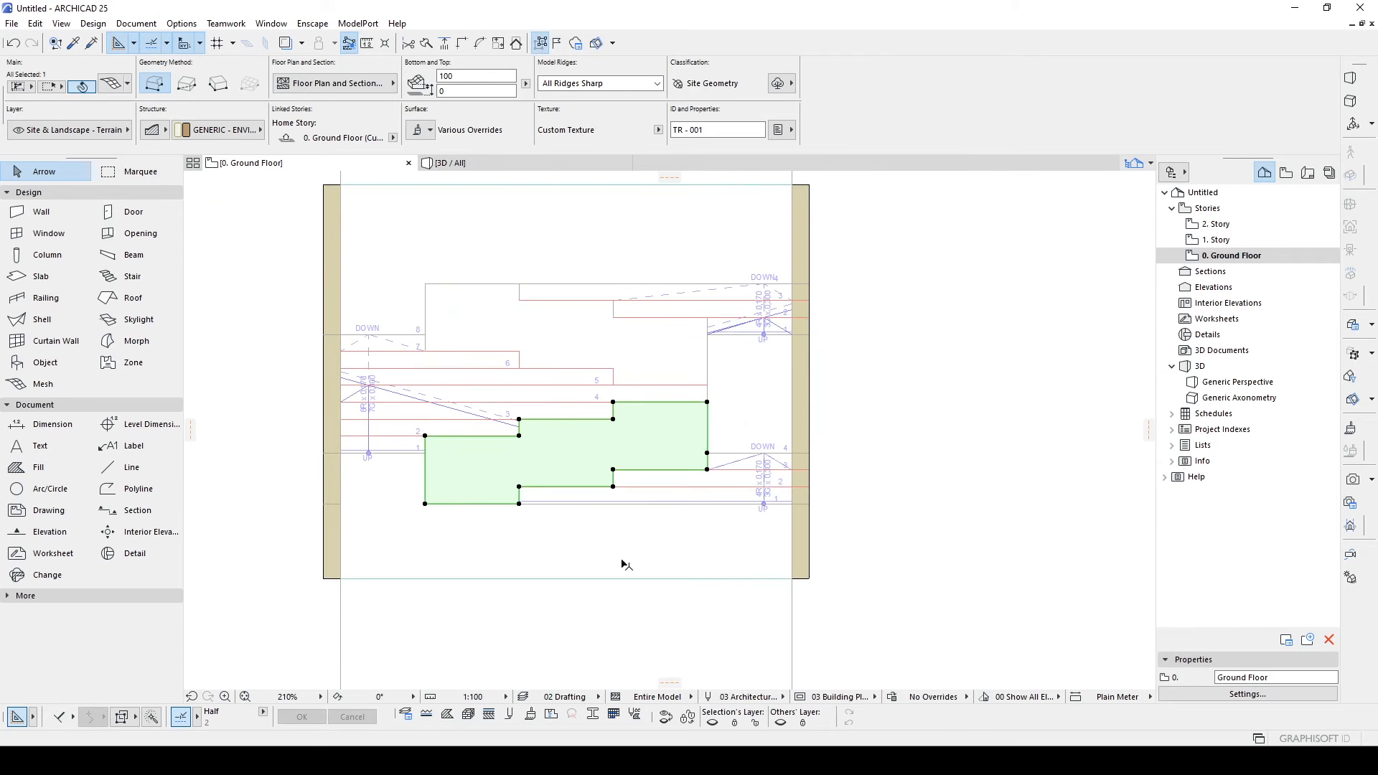
click(625, 564)
- Select both meshes on the ground floor plan and override all three of their linked surfaces with Paint - Light Gray
middle_drag(517, 361, 639, 405)
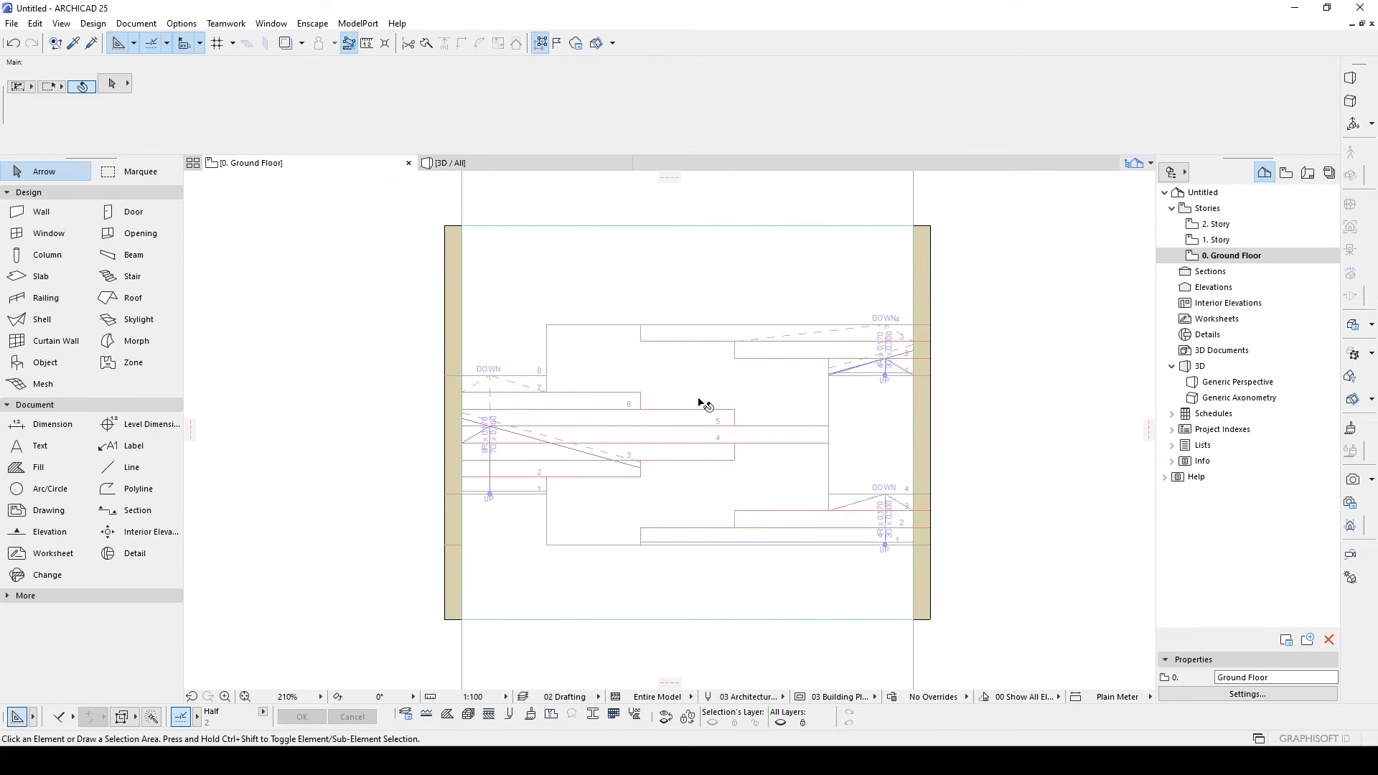
click(700, 401)
shift+click(693, 463)
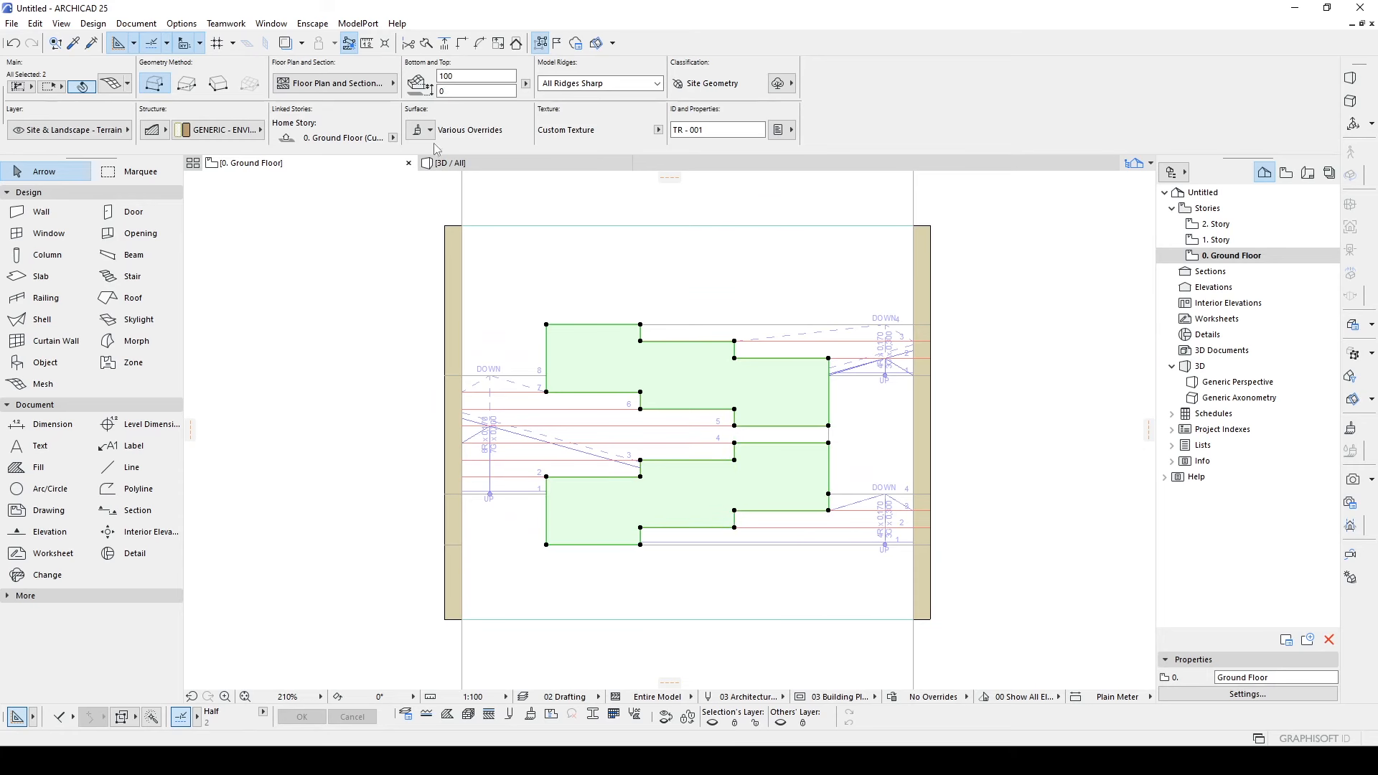
click(421, 130)
click(422, 188)
click(423, 207)
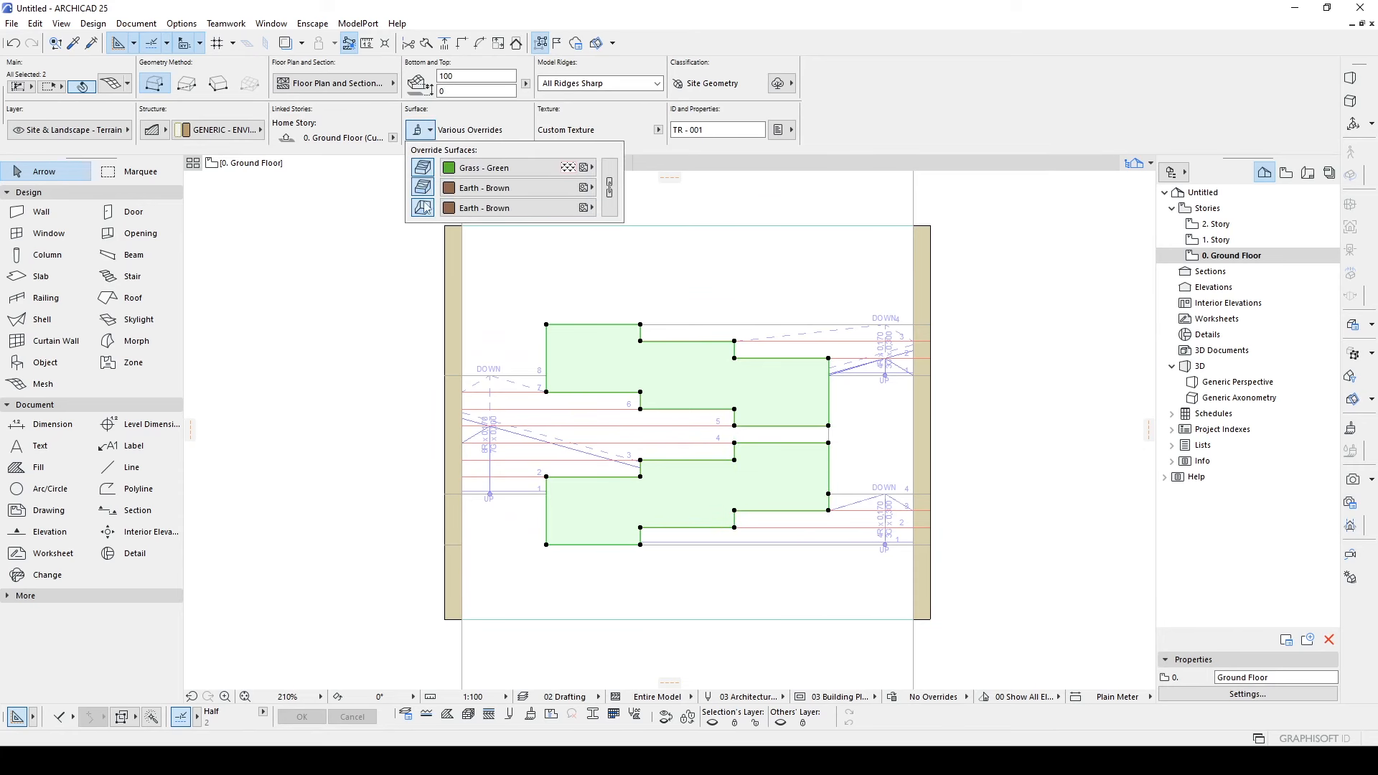
click(608, 187)
click(591, 187)
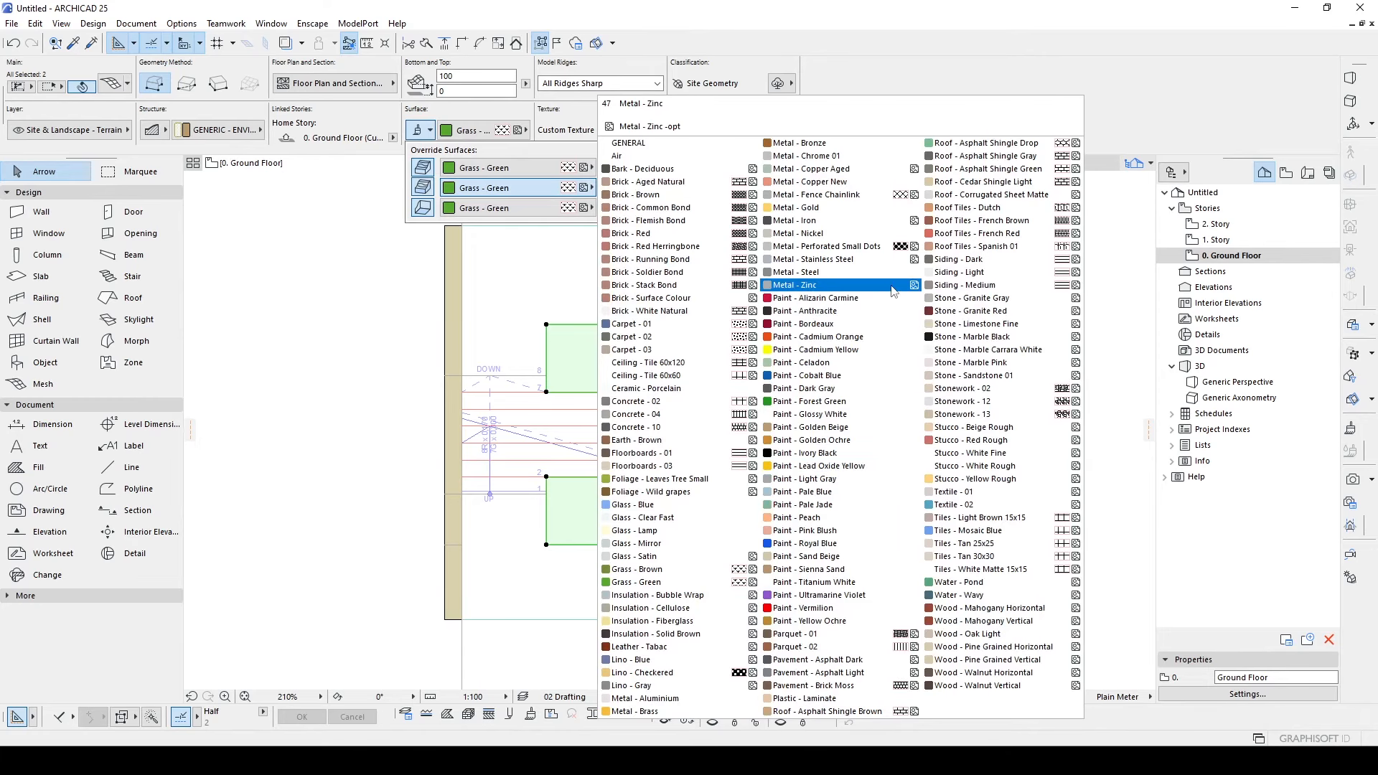
text(gl)
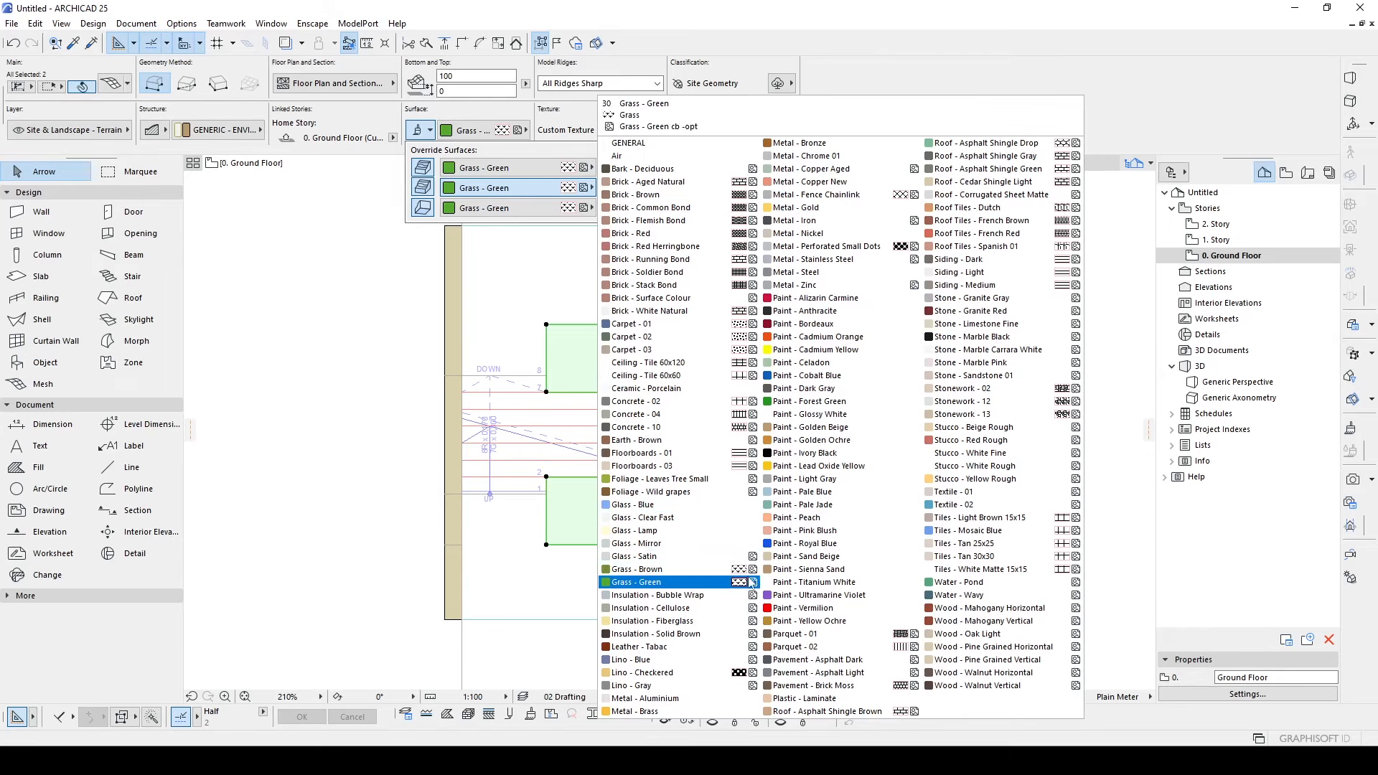
click(800, 483)
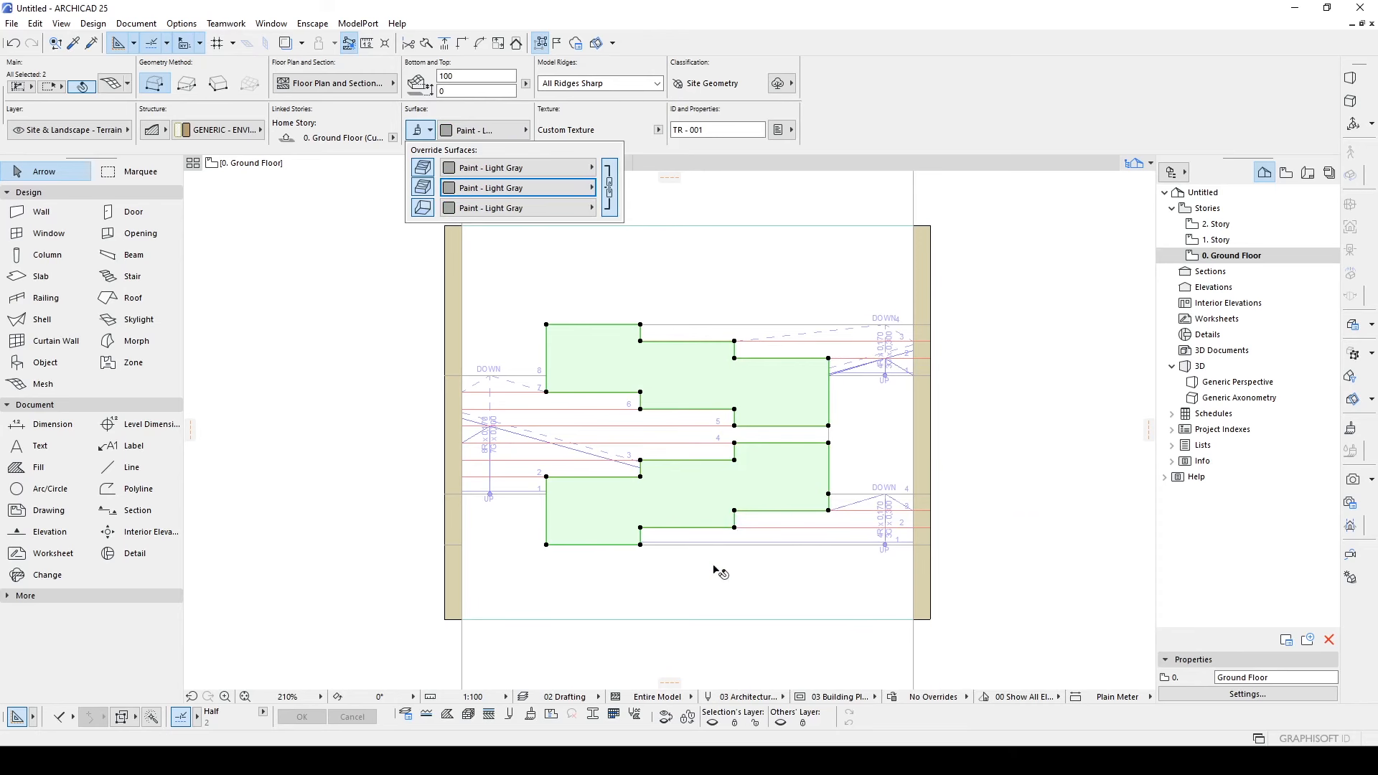
- Select all three stairs and override all four surfaces of their monolithic flight structure with Paint - Light Gray
click(532, 402)
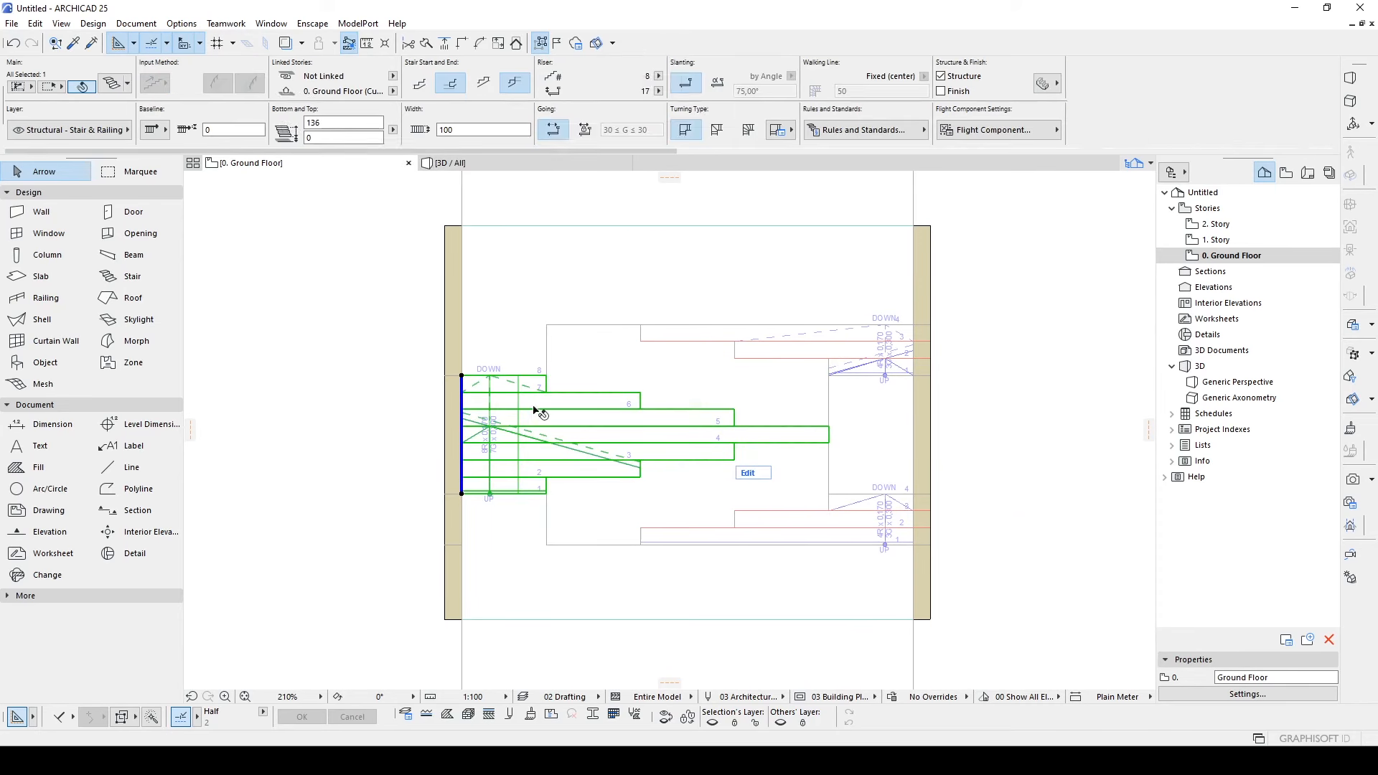
click(658, 426)
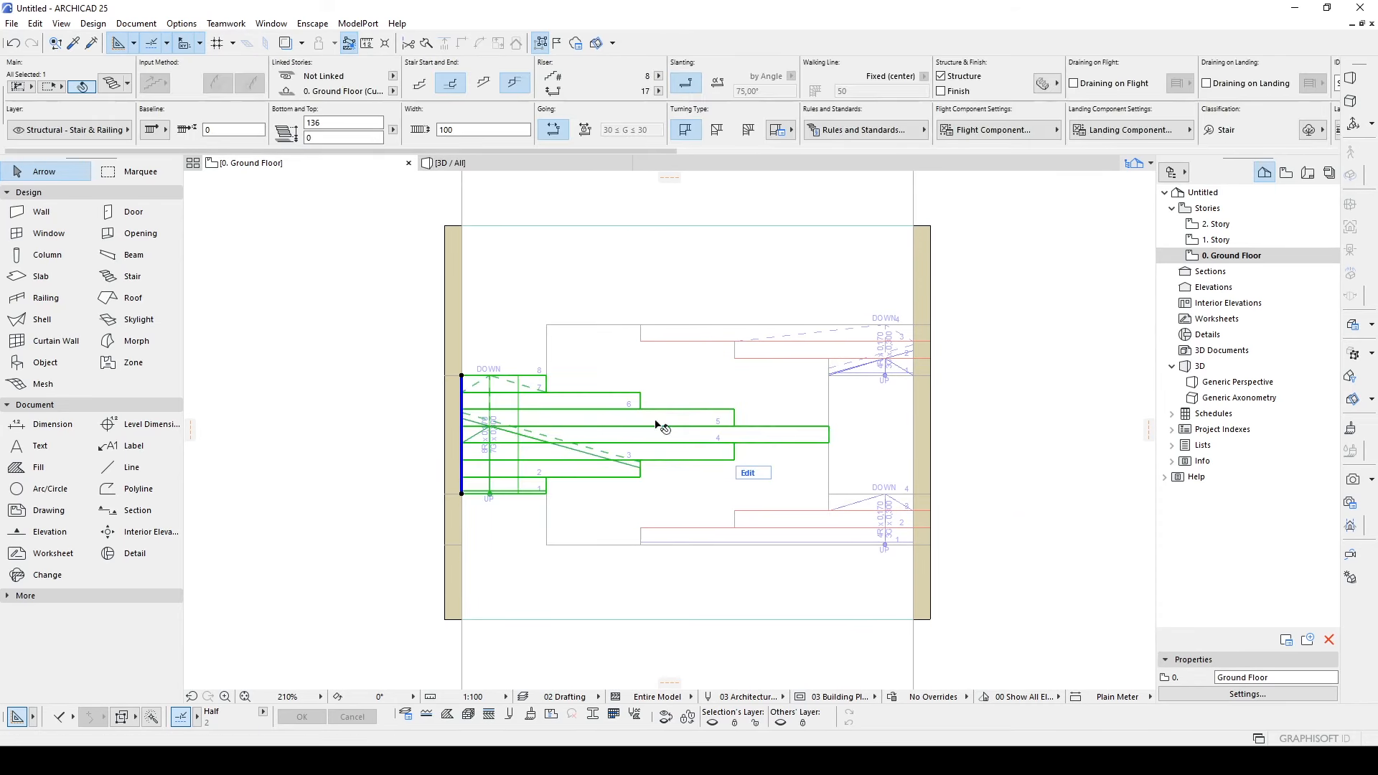
shift+click(832, 347)
key(ctrl+t)
click(296, 106)
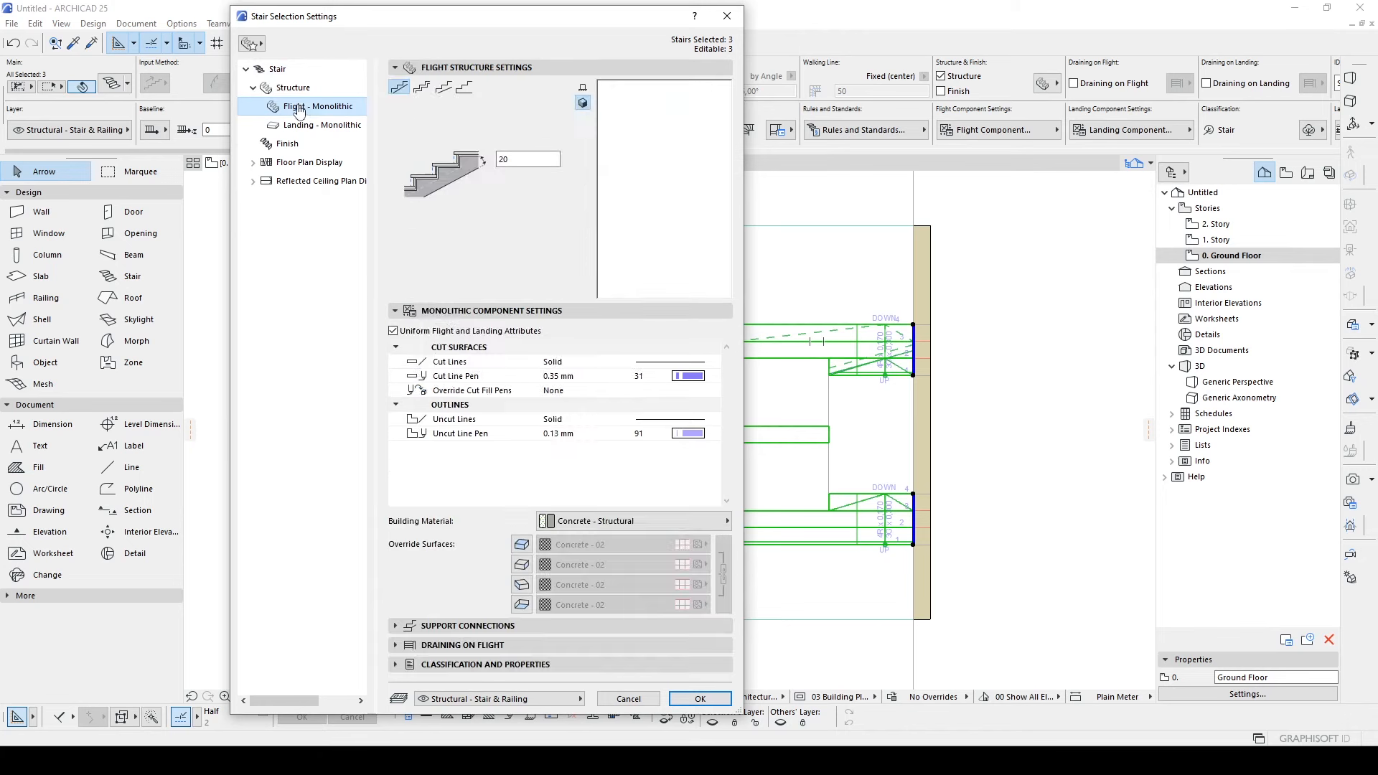
click(522, 544)
click(521, 564)
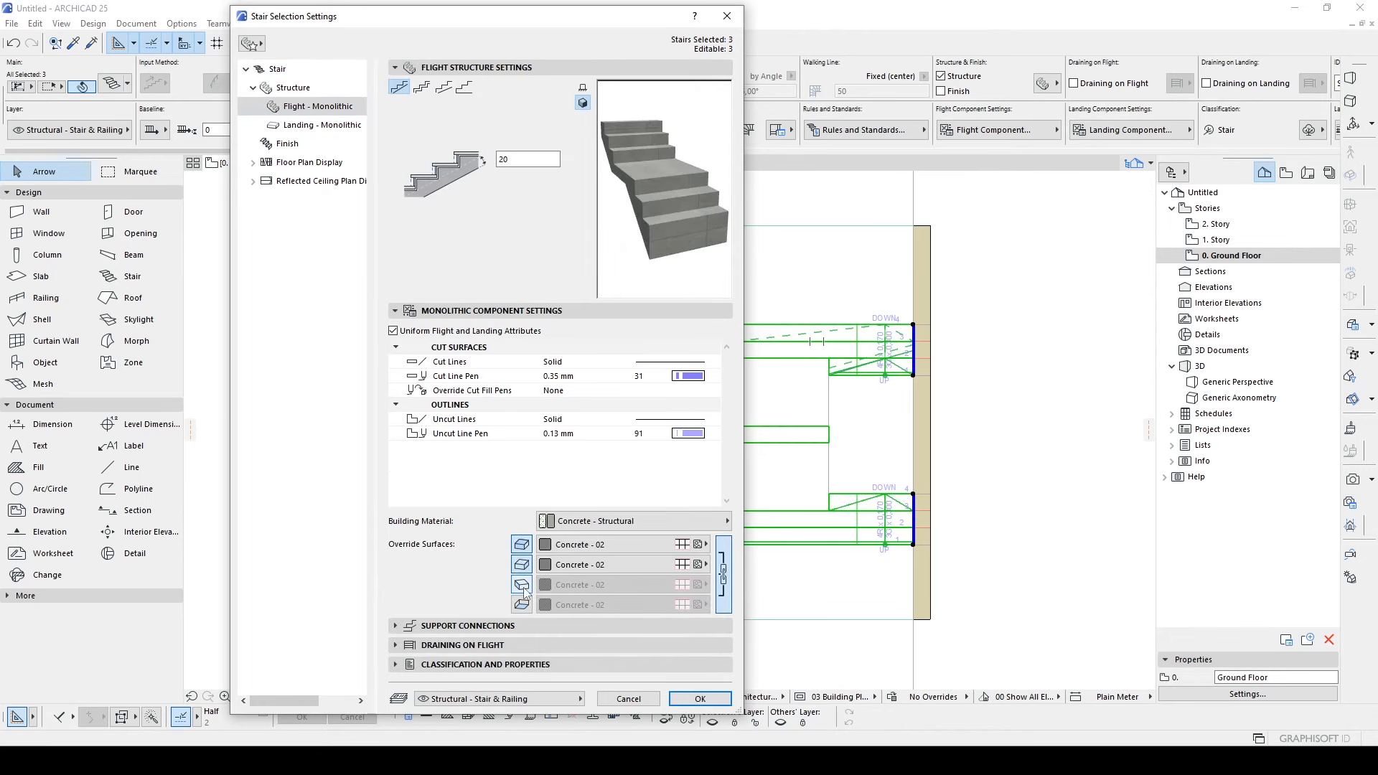
click(522, 584)
click(522, 604)
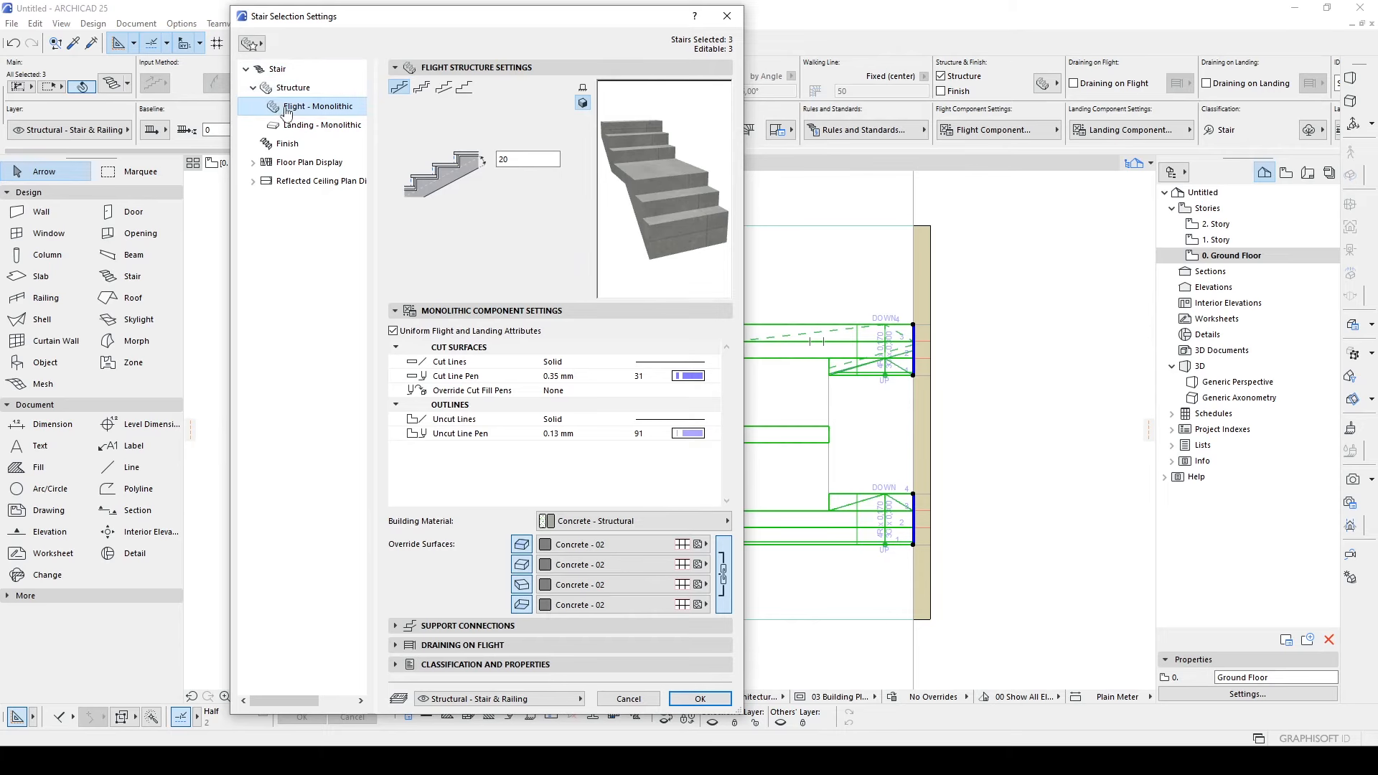
click(595, 544)
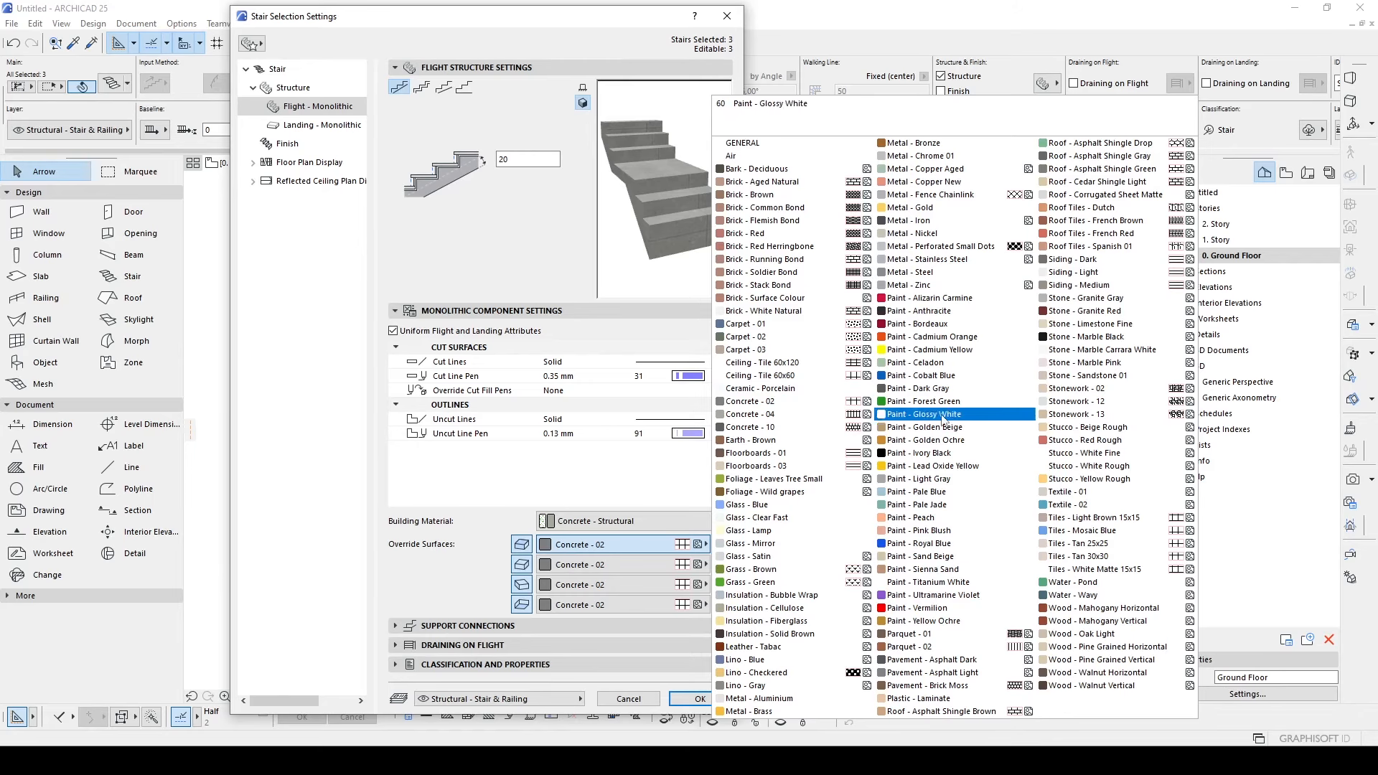
click(946, 479)
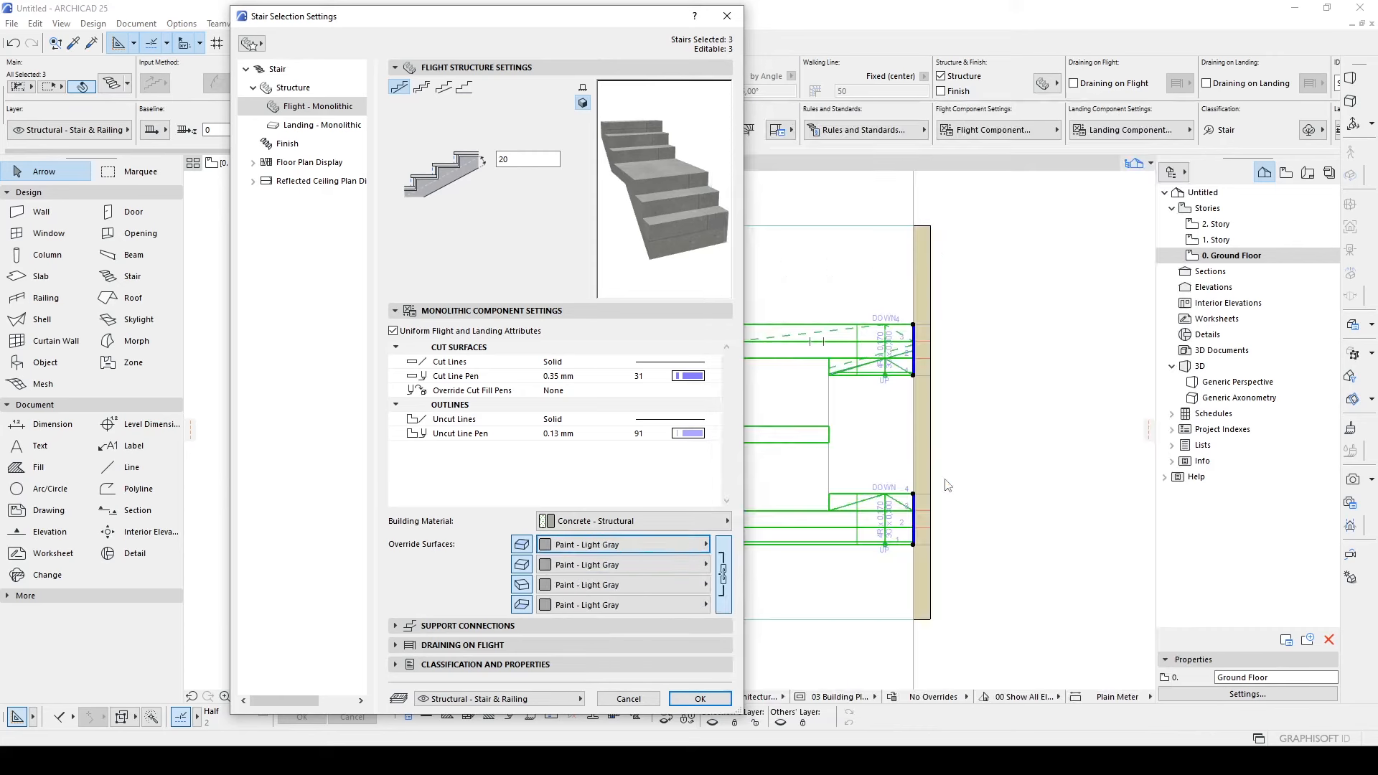
click(707, 698)
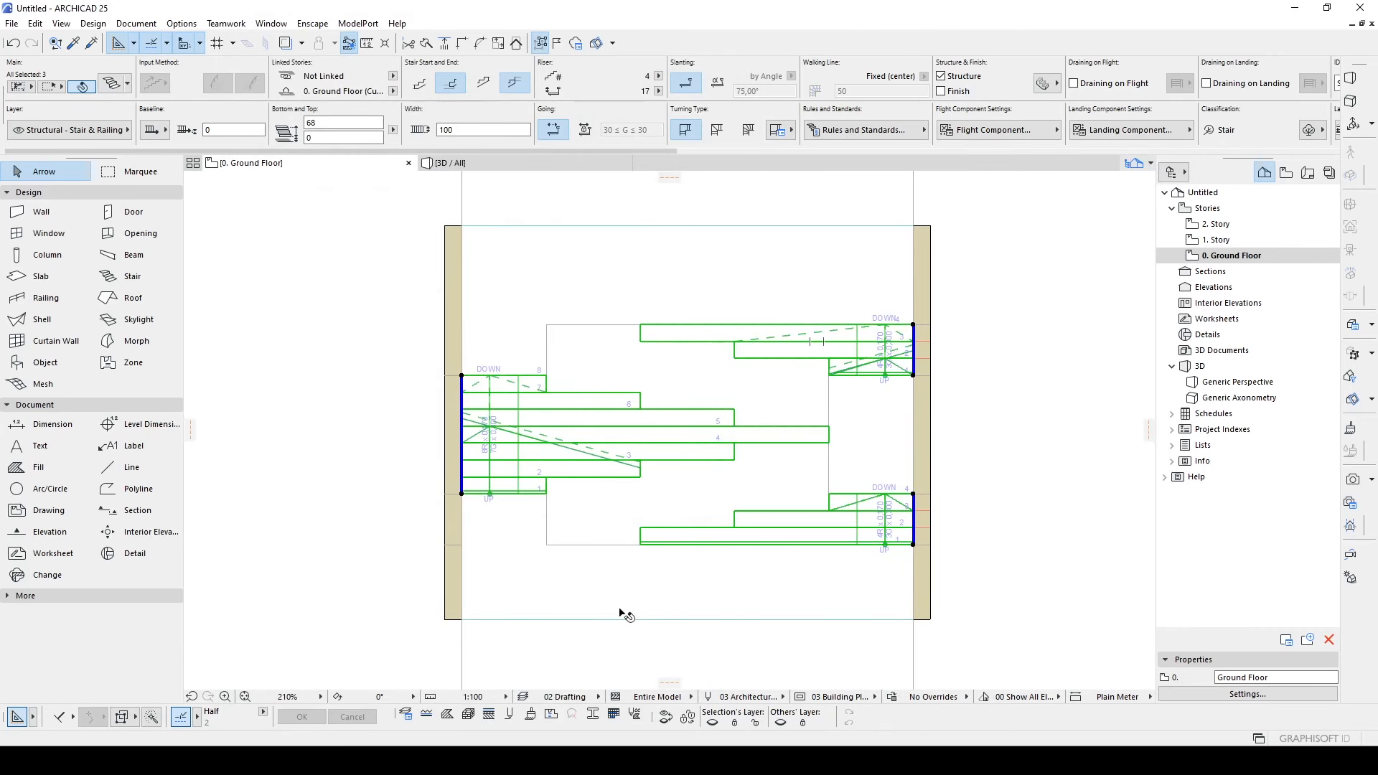
- Override all three linked surfaces of the upper and lower landing slabs with Paint - Light Gray, and deselect them
click(612, 655)
click(607, 590)
shift+click(572, 290)
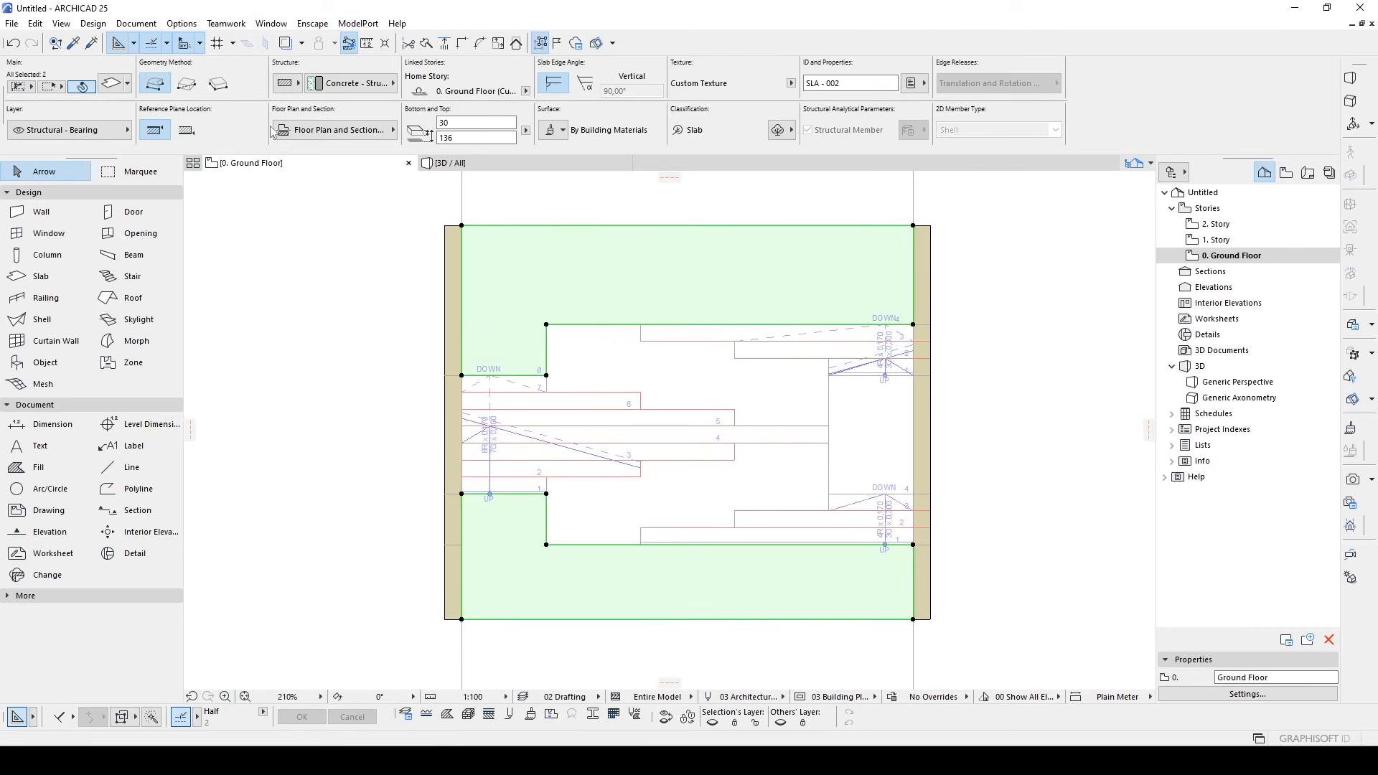
click(562, 129)
click(557, 167)
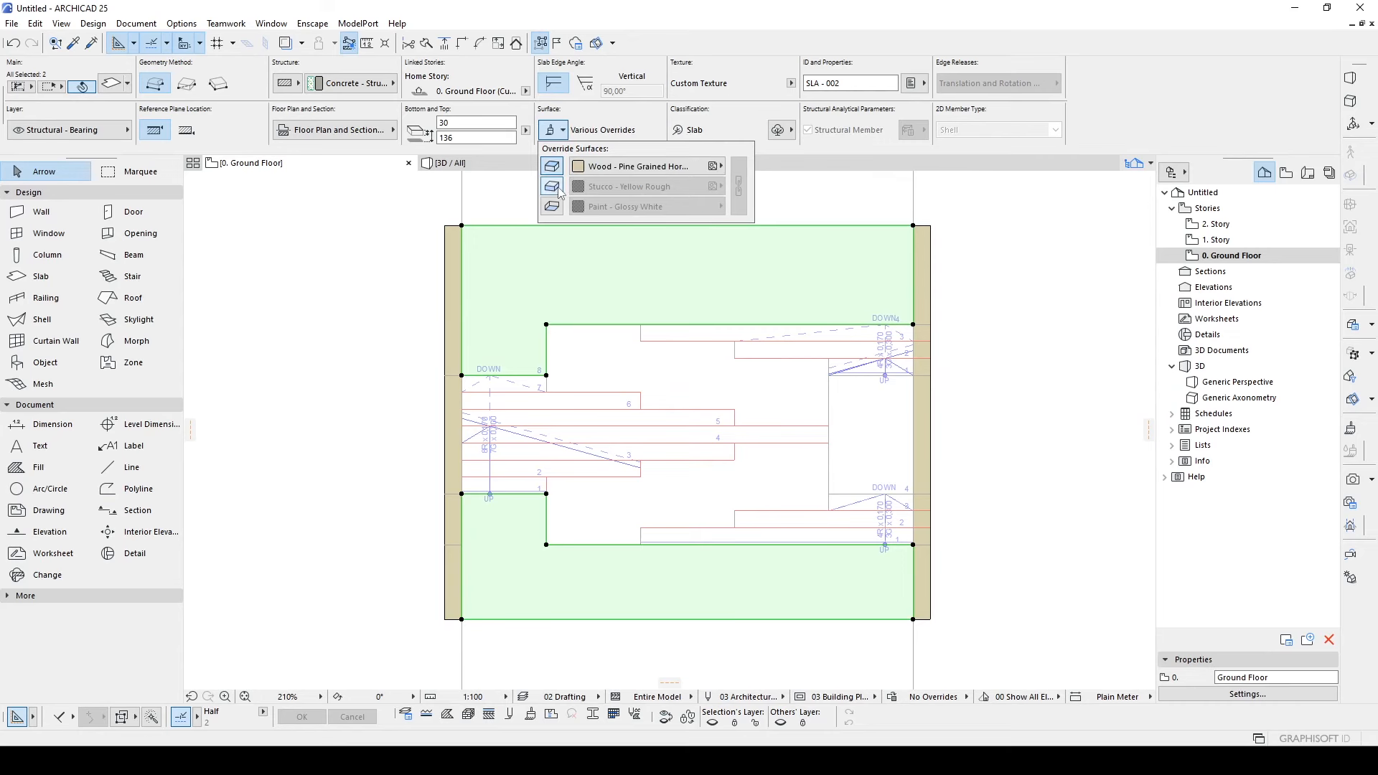
click(556, 187)
click(556, 206)
click(738, 186)
click(720, 187)
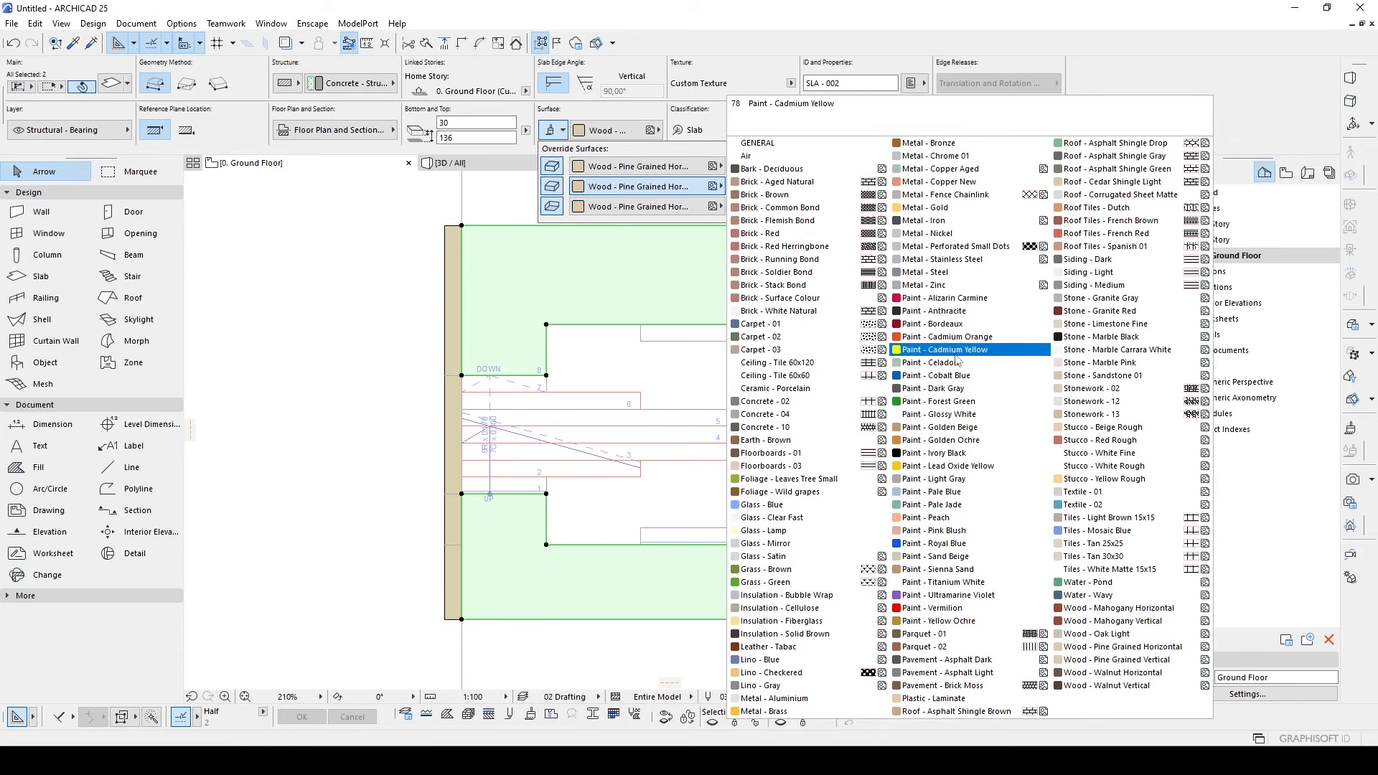
click(962, 480)
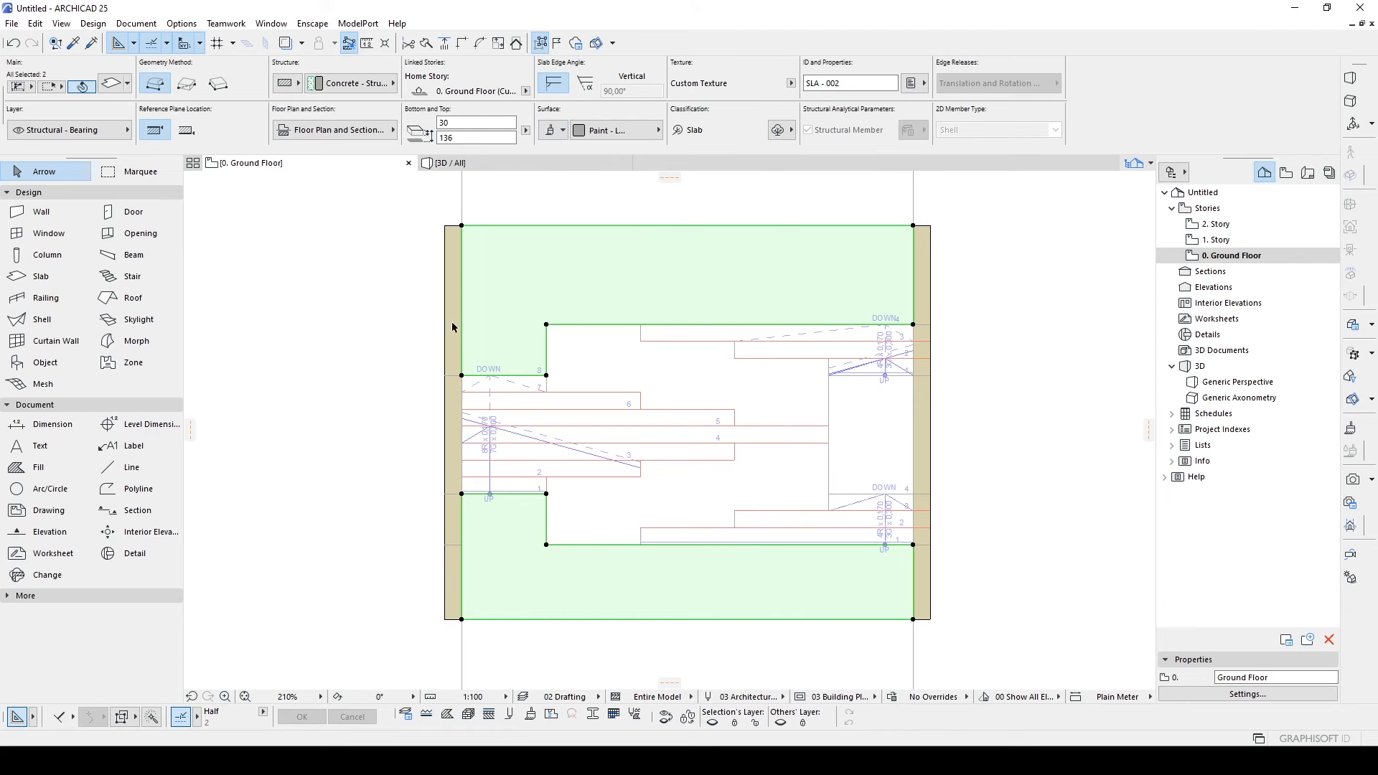
middle_drag(312, 380, 342, 335)
click(742, 617)
- In the 3D view, link and override all three surfaces of the intermediate landing slab beside the right wall with Paint - Light Gray
scroll(675, 403, down, 1)
middle_drag(674, 404, 679, 462)
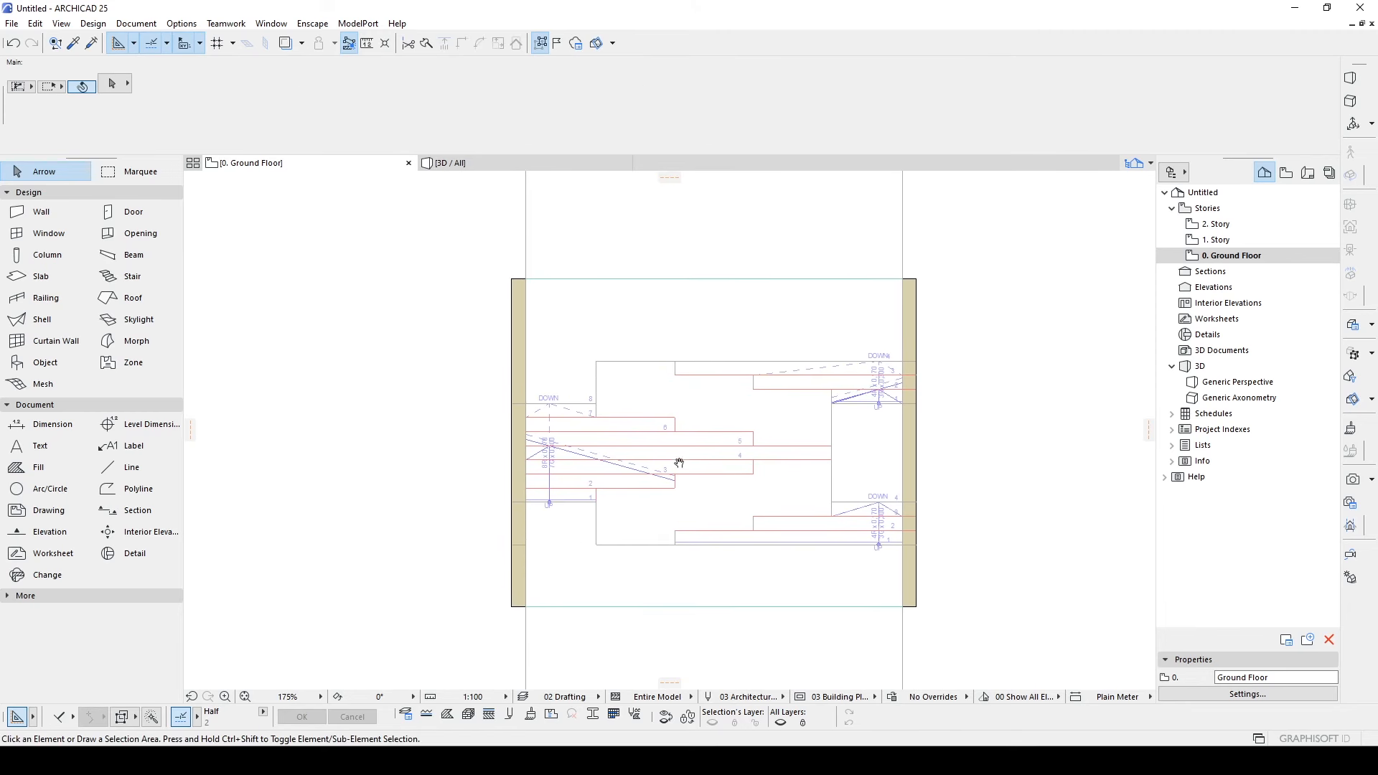
click(468, 165)
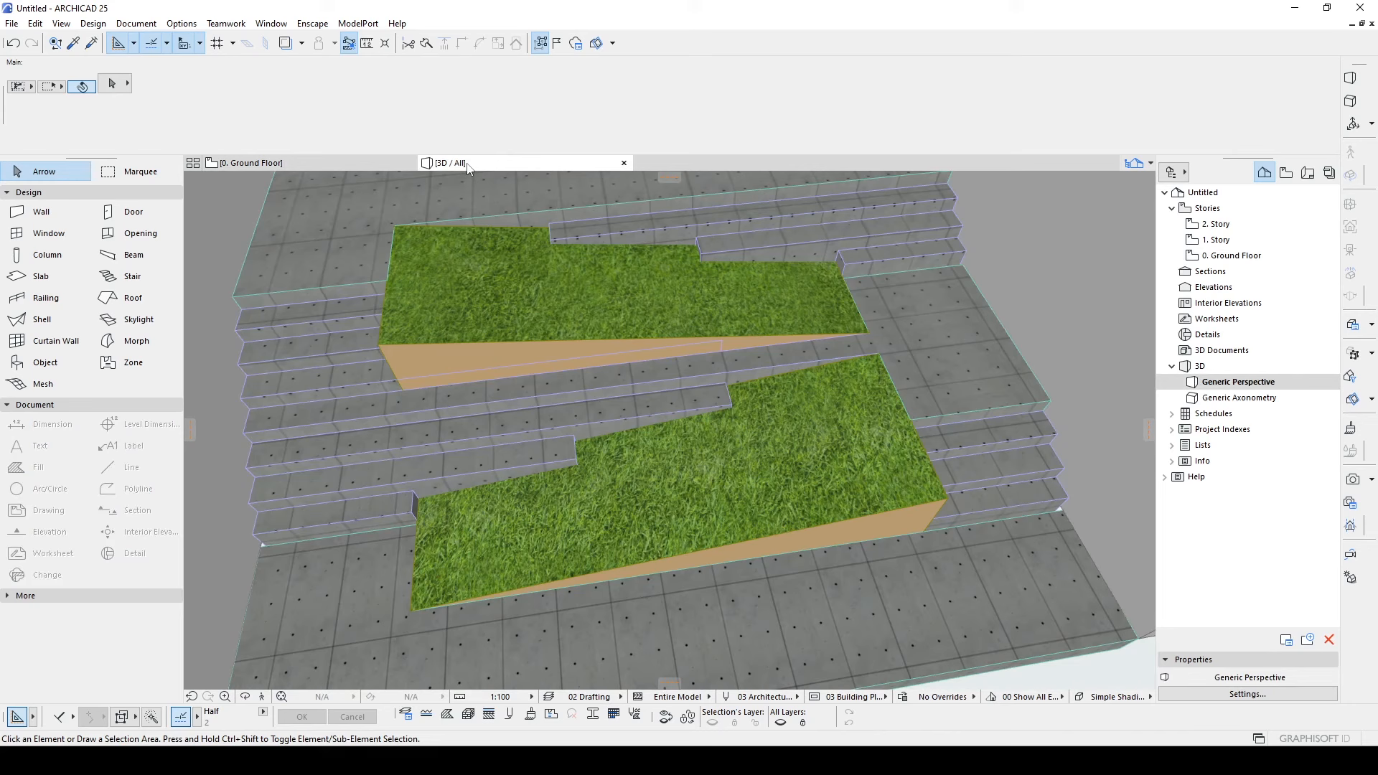
scroll(526, 228, down, 5)
mouse_move(689, 330)
shift+middle_down()
mouse_move(746, 266)
mouse_move(698, 318)
shift+middle_up()
click(766, 316)
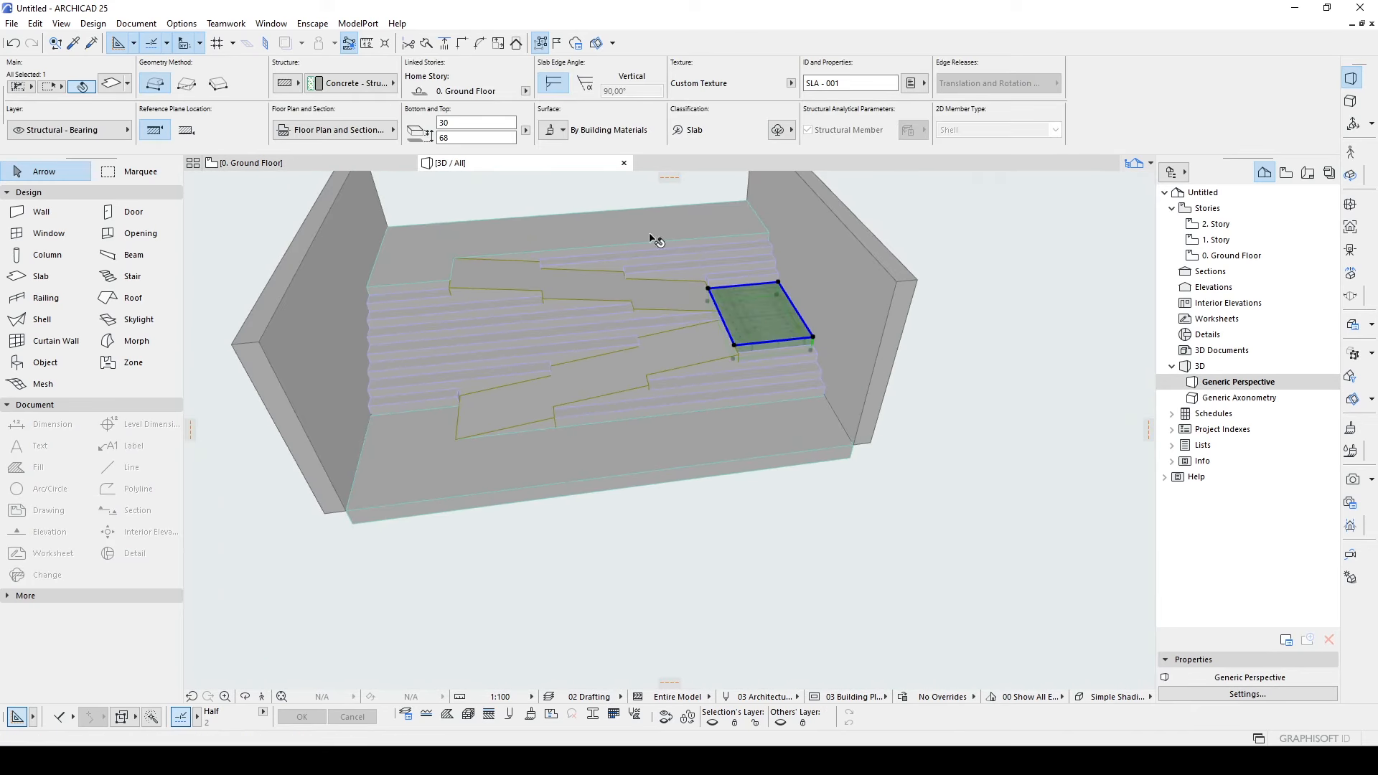
click(559, 130)
click(552, 166)
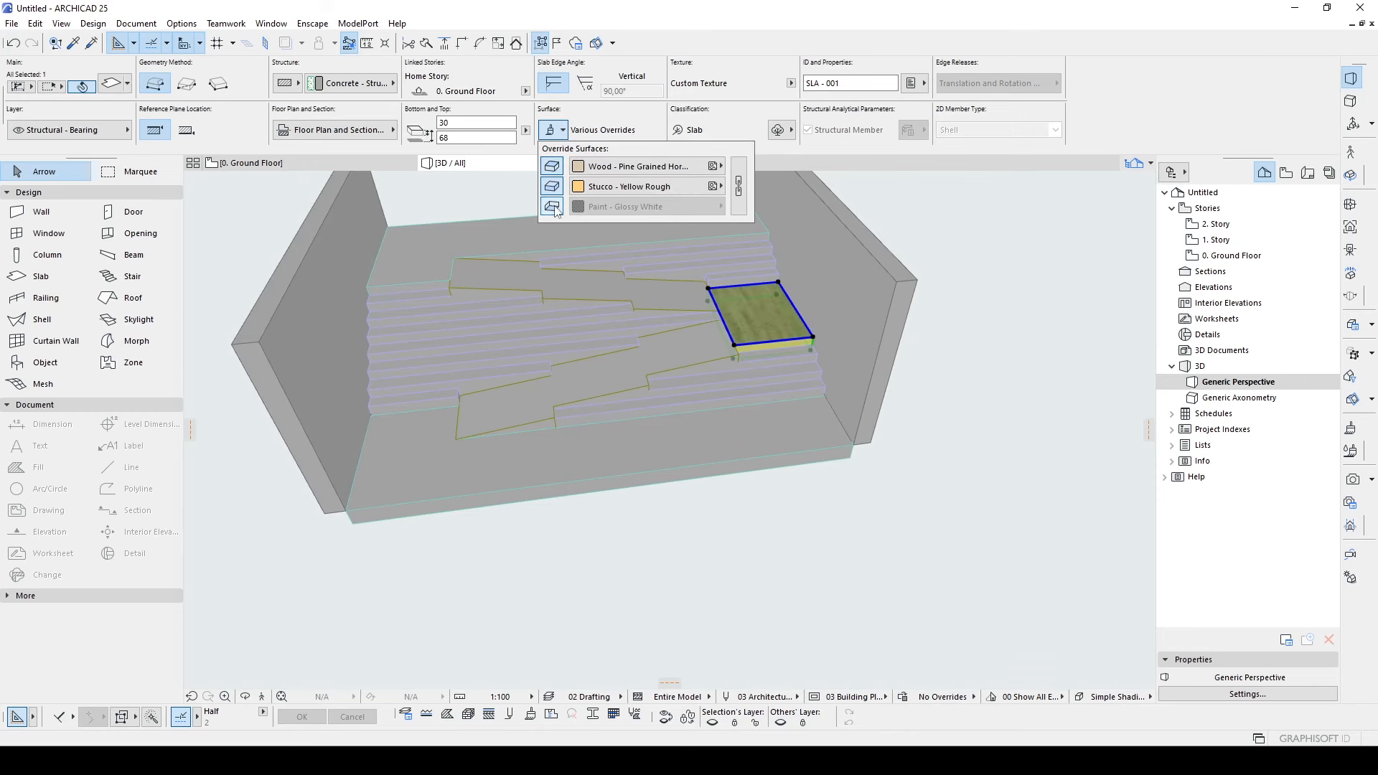
click(606, 186)
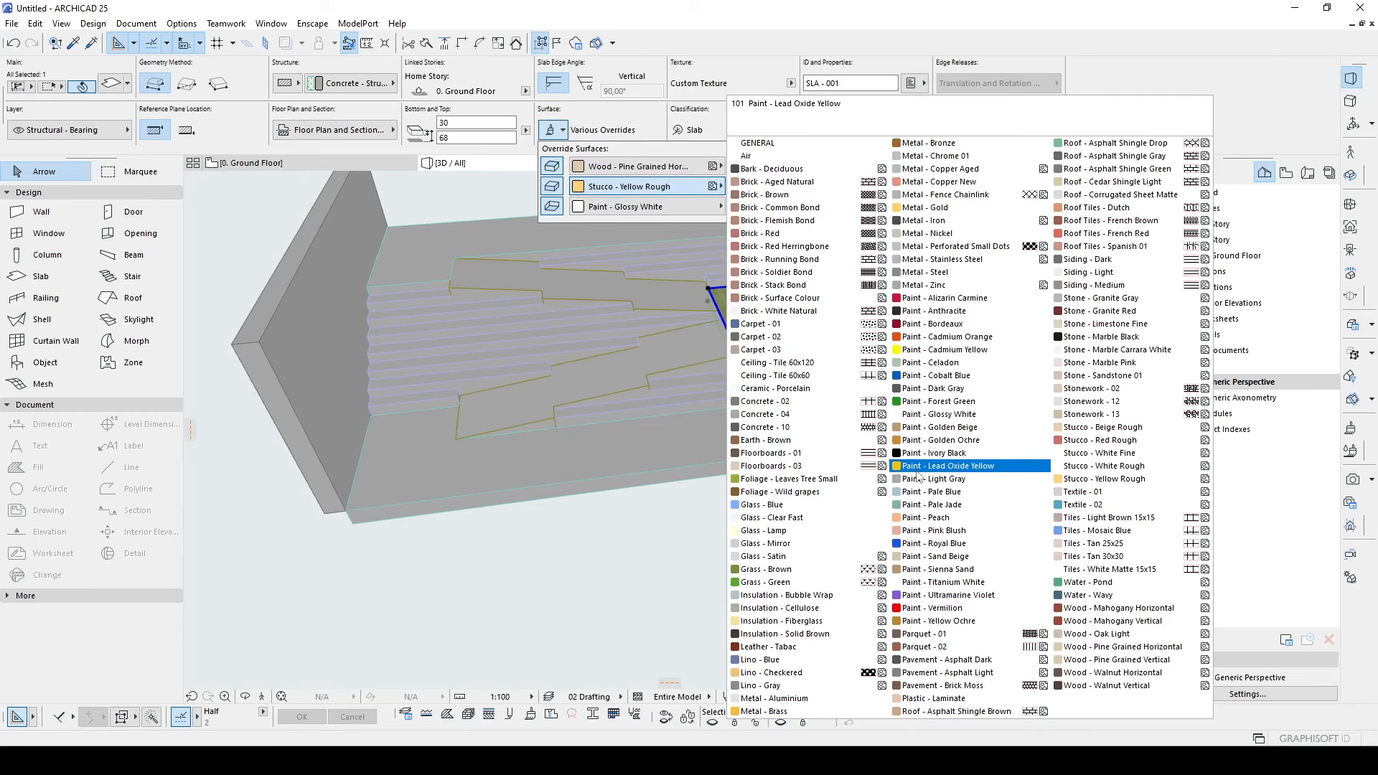
click(947, 466)
click(739, 186)
click(632, 187)
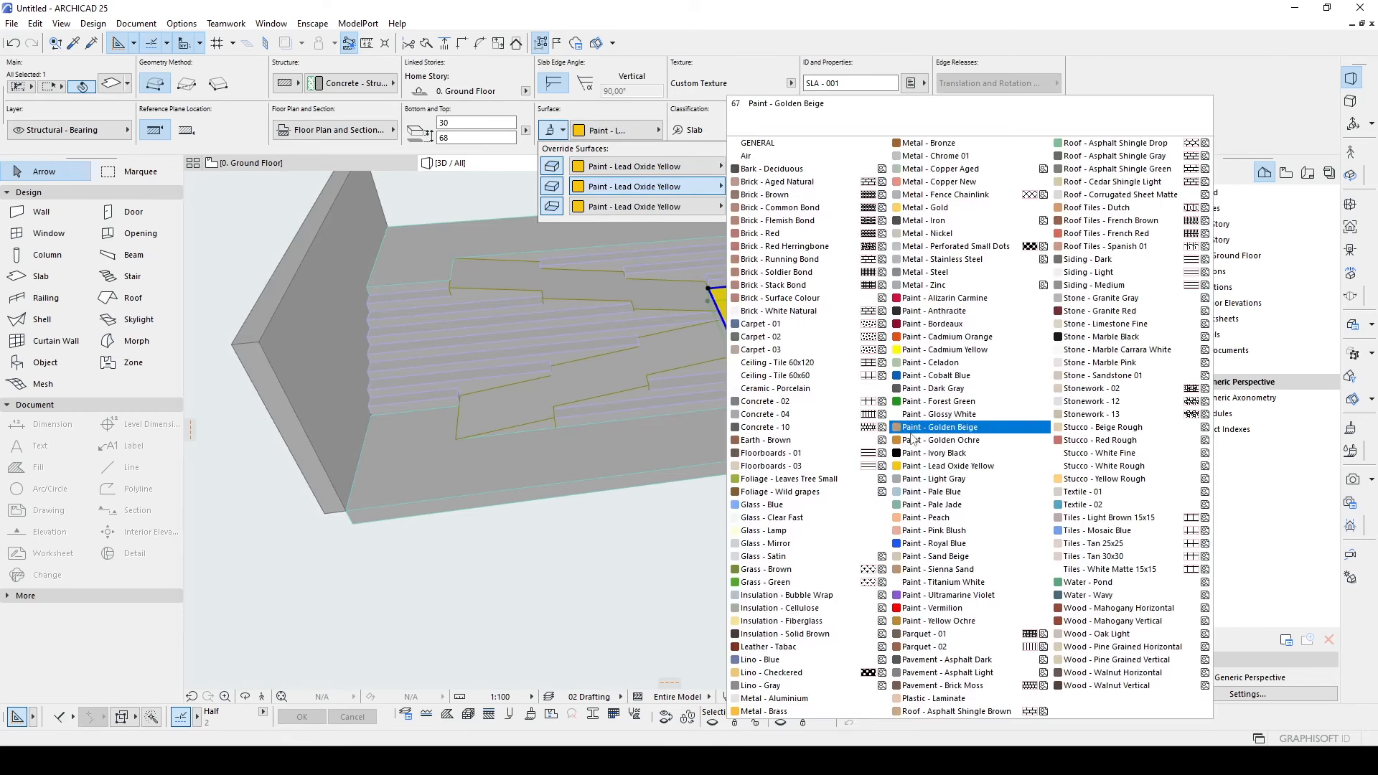
click(947, 475)
click(838, 523)
- Inspect the recolored stairs, landings and meshes in 3D from several sides
shift+middle_drag(837, 523, 467, 396)
click(700, 356)
shift+middle_drag(700, 357, 388, 388)
click(563, 452)
middle_drag(673, 411, 578, 415)
- Return to the ground floor plan and examine the lower-right and left stairs, selecting each in turn
click(293, 164)
scroll(779, 546, up, 3)
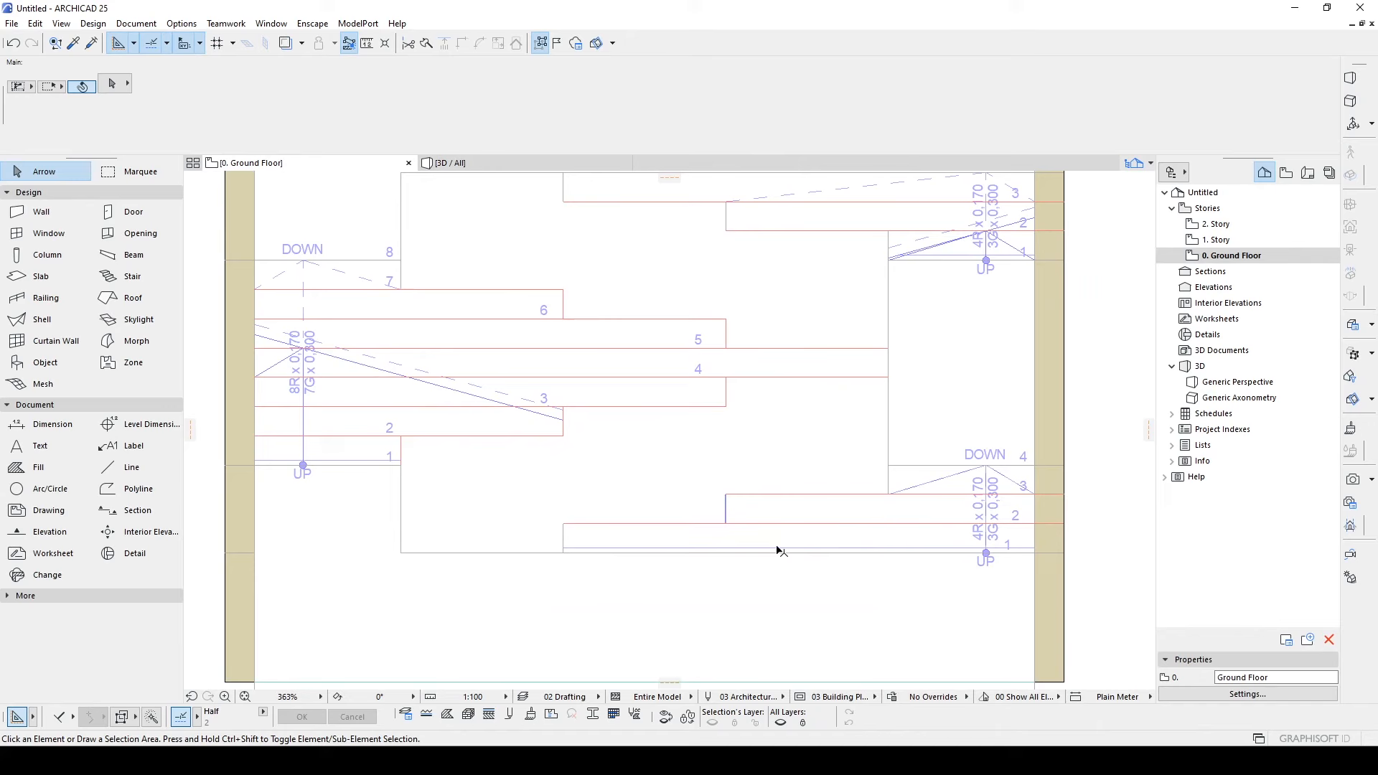
click(776, 547)
scroll(789, 547, up, 3)
middle_drag(797, 548, 529, 502)
scroll(455, 421, down, 2)
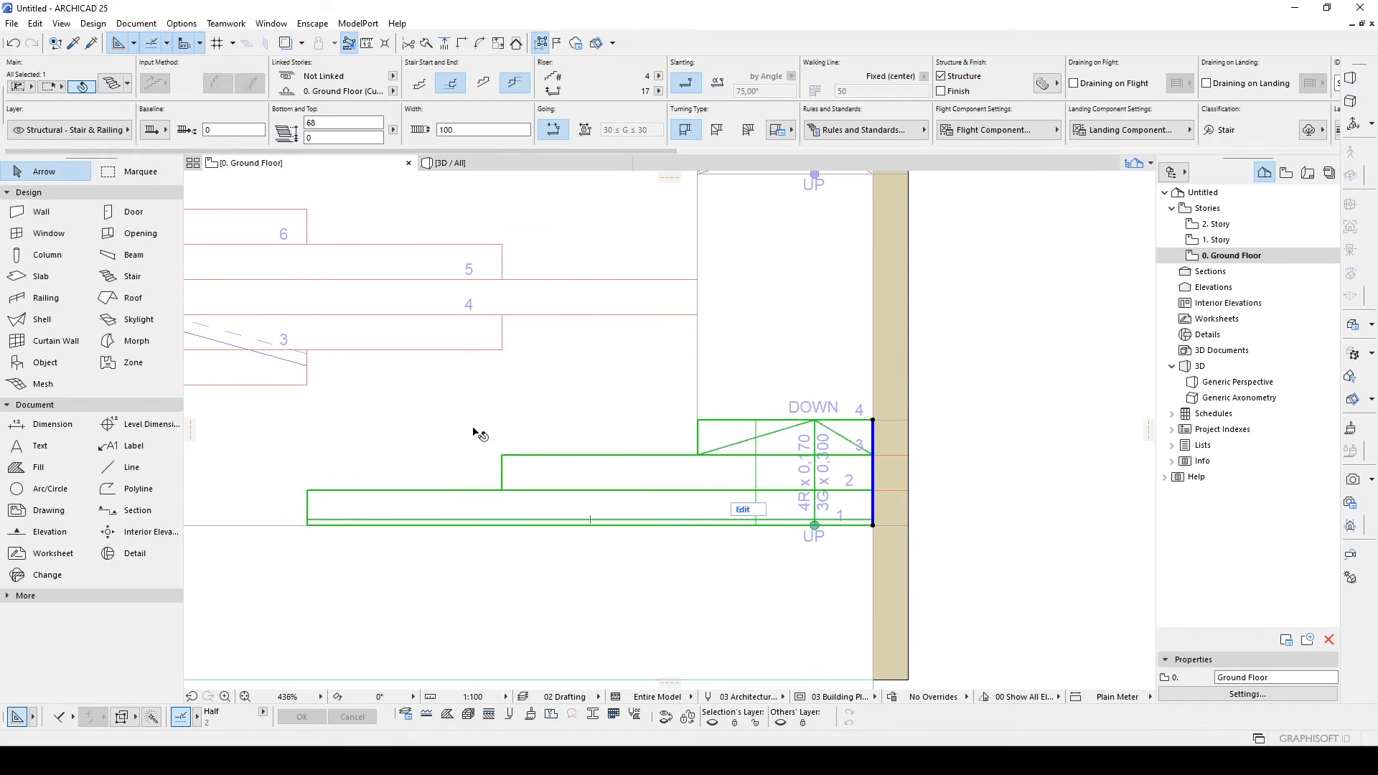
shift+scroll(467, 409, right, 5)
click(480, 400)
click(480, 399)
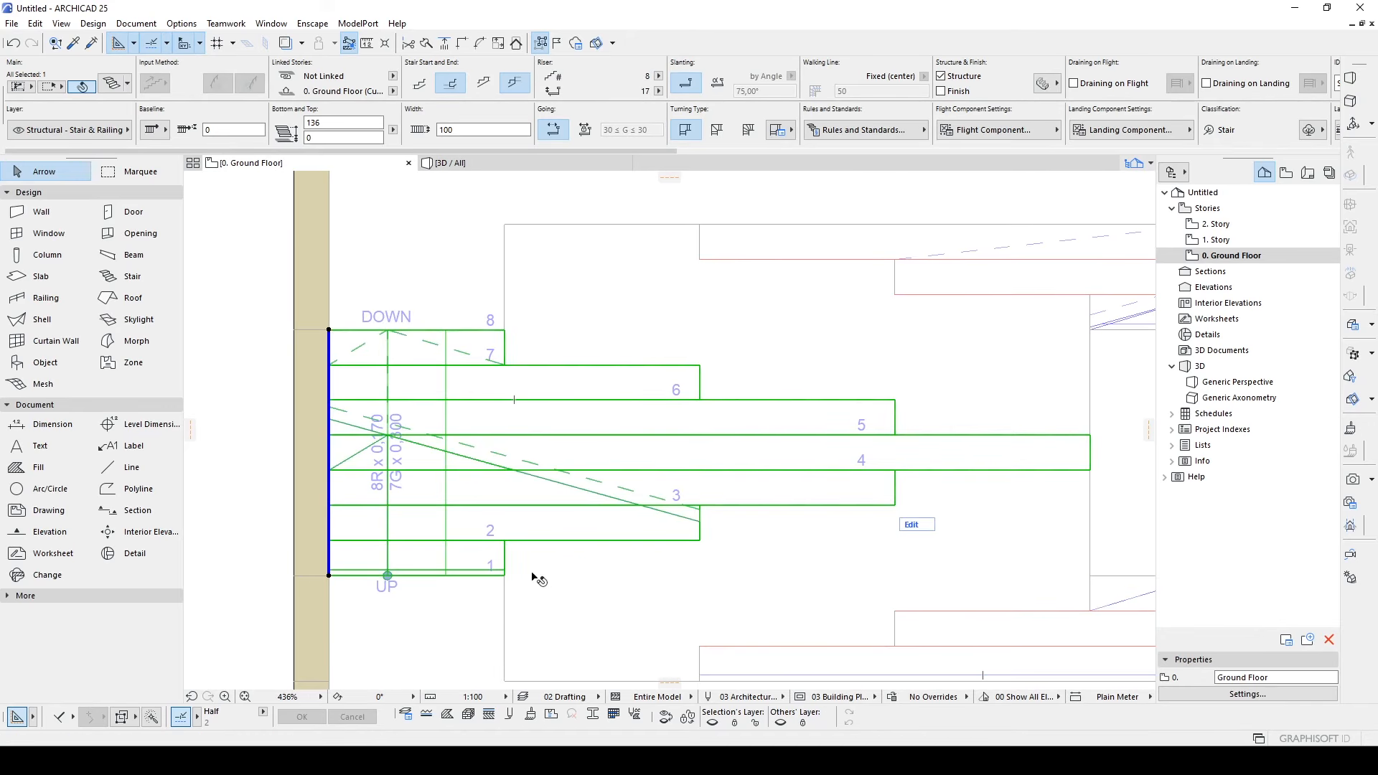
scroll(538, 575, down, 3)
shift+scroll(486, 482, right, 5)
- Change the lower-right stair's monolithic flight structure to the solid type with a flat bottom
click(876, 482)
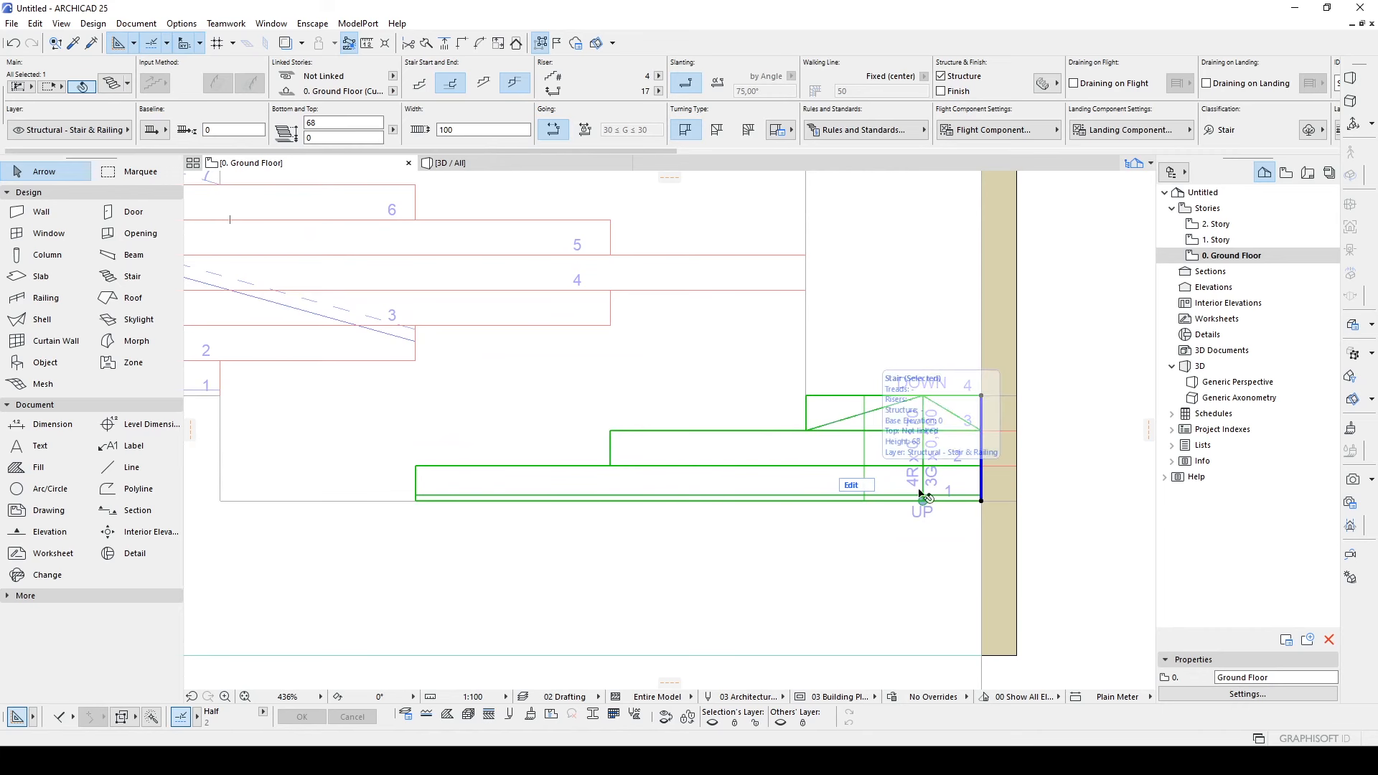
scroll(962, 496, up, 2)
shift+scroll(714, 443, left, 4)
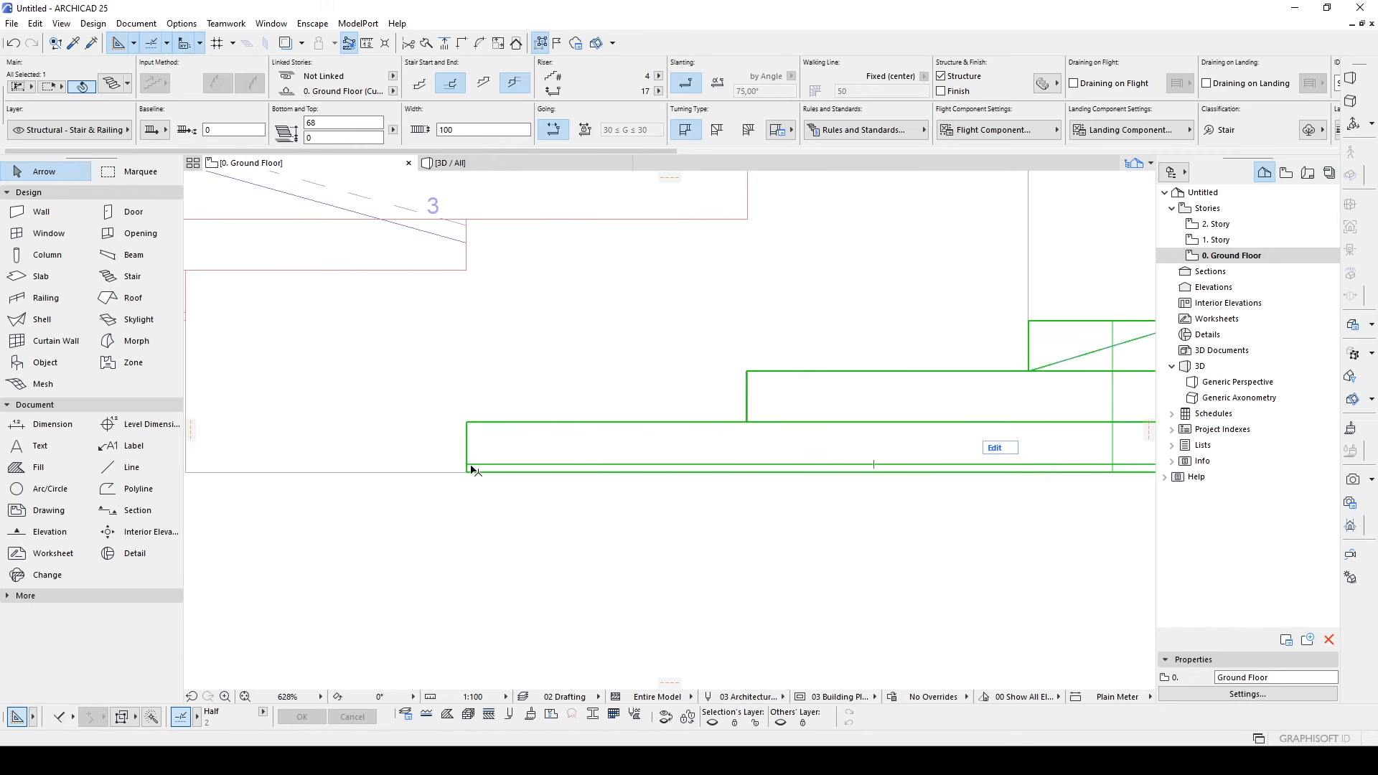
scroll(471, 470, up, 2)
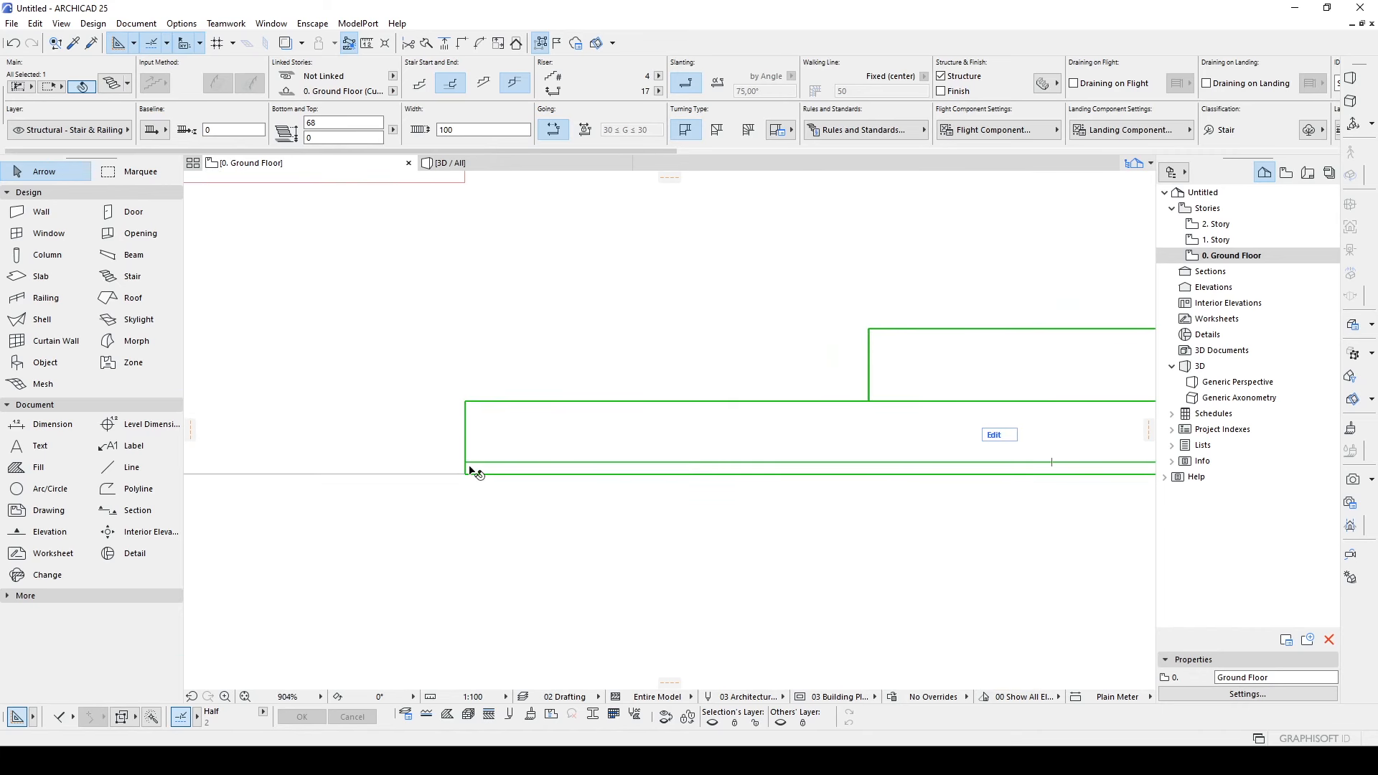
double_click(471, 470)
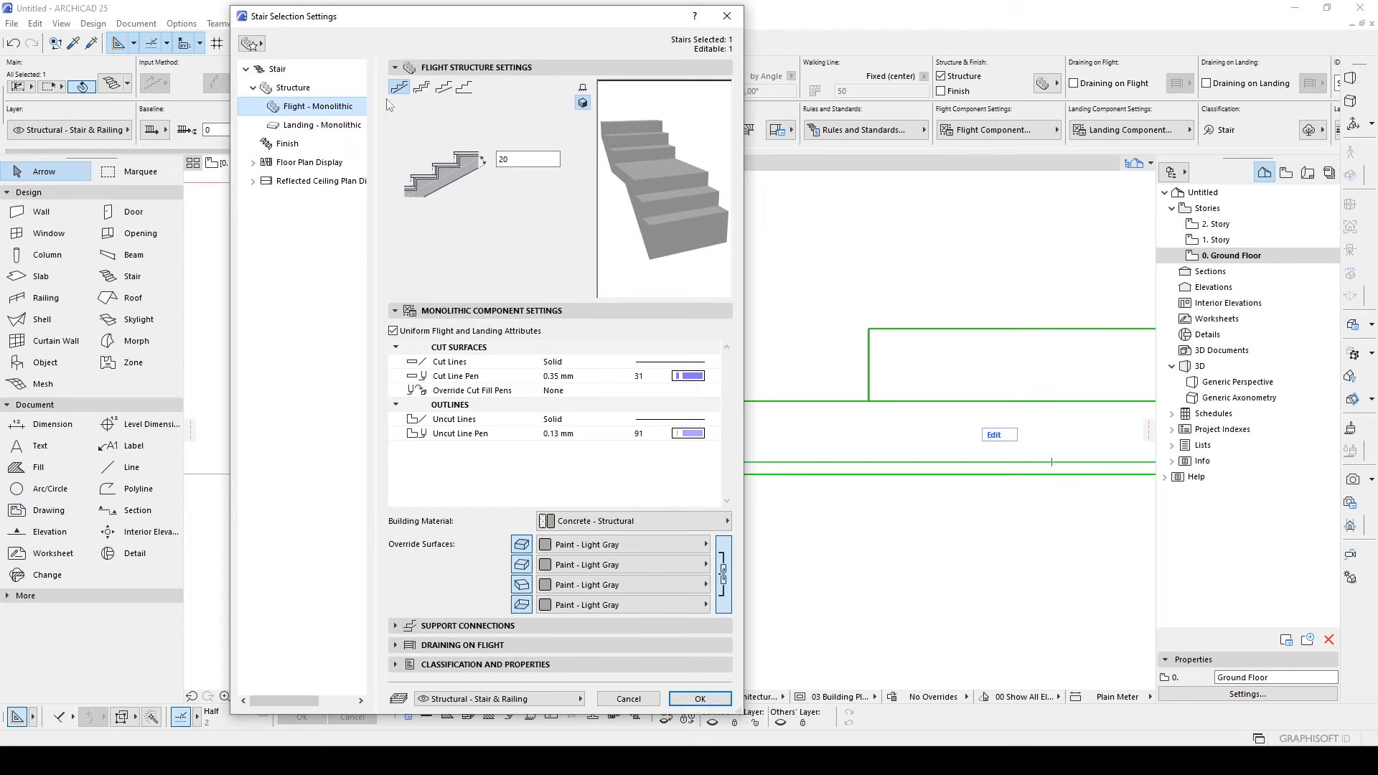
click(463, 87)
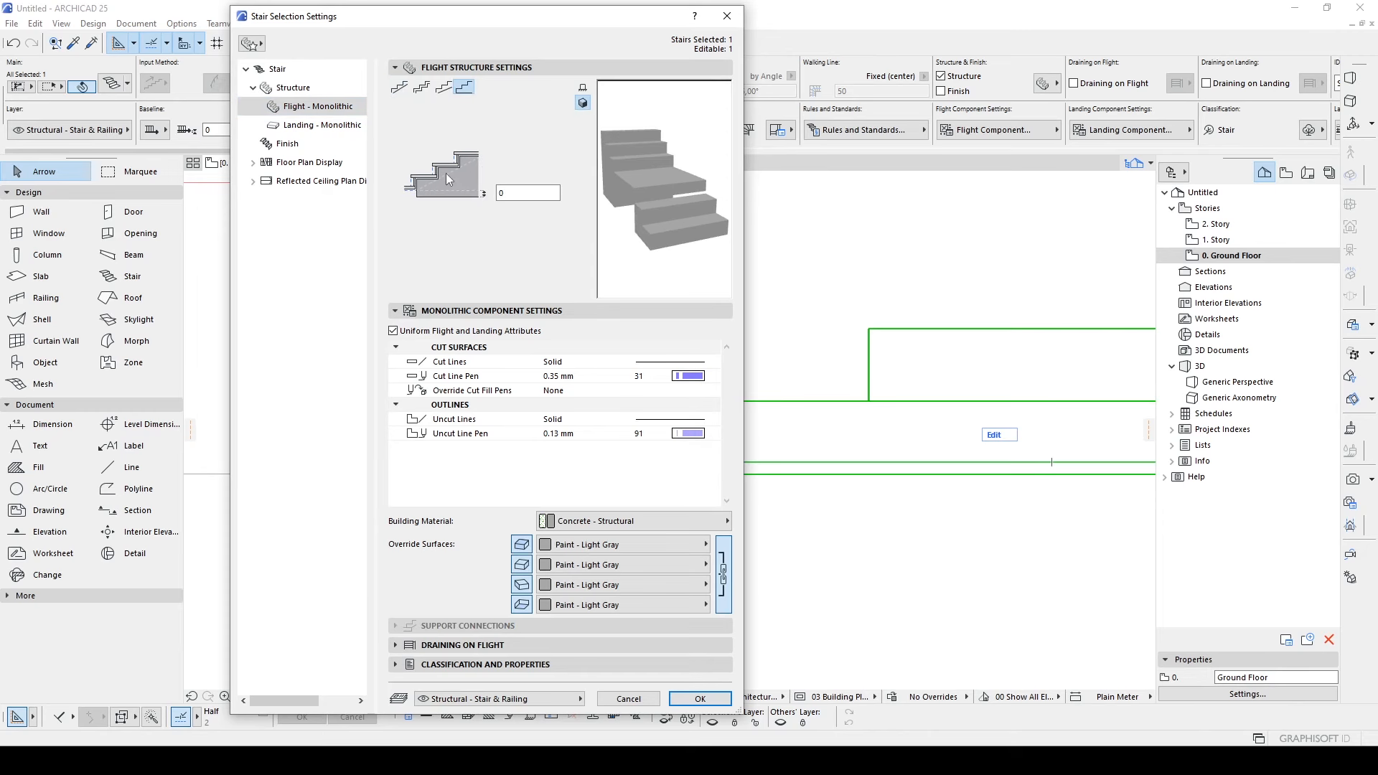
click(674, 700)
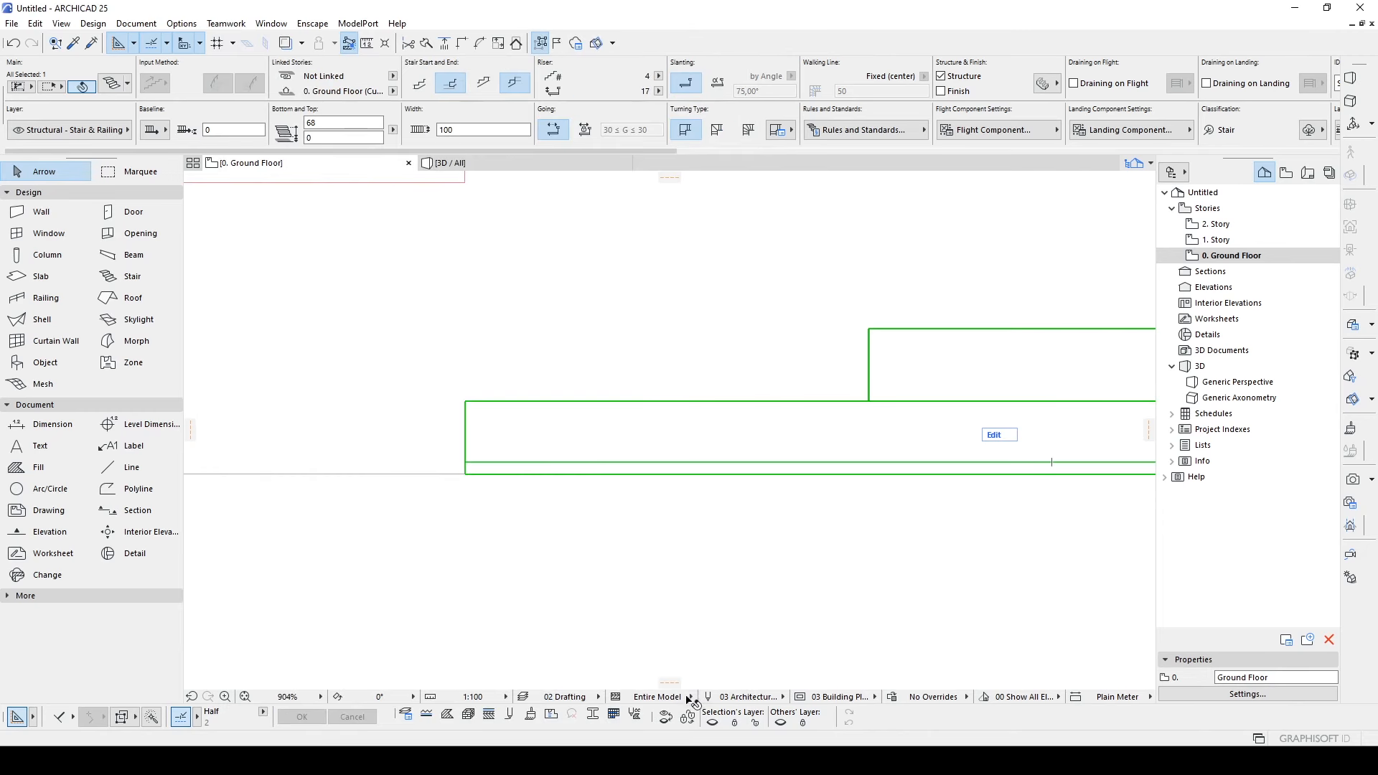
- Change the monolithic flight structure of the left stair and the upper-right stair to the solid type with a flat bottom
scroll(717, 516, up, 5)
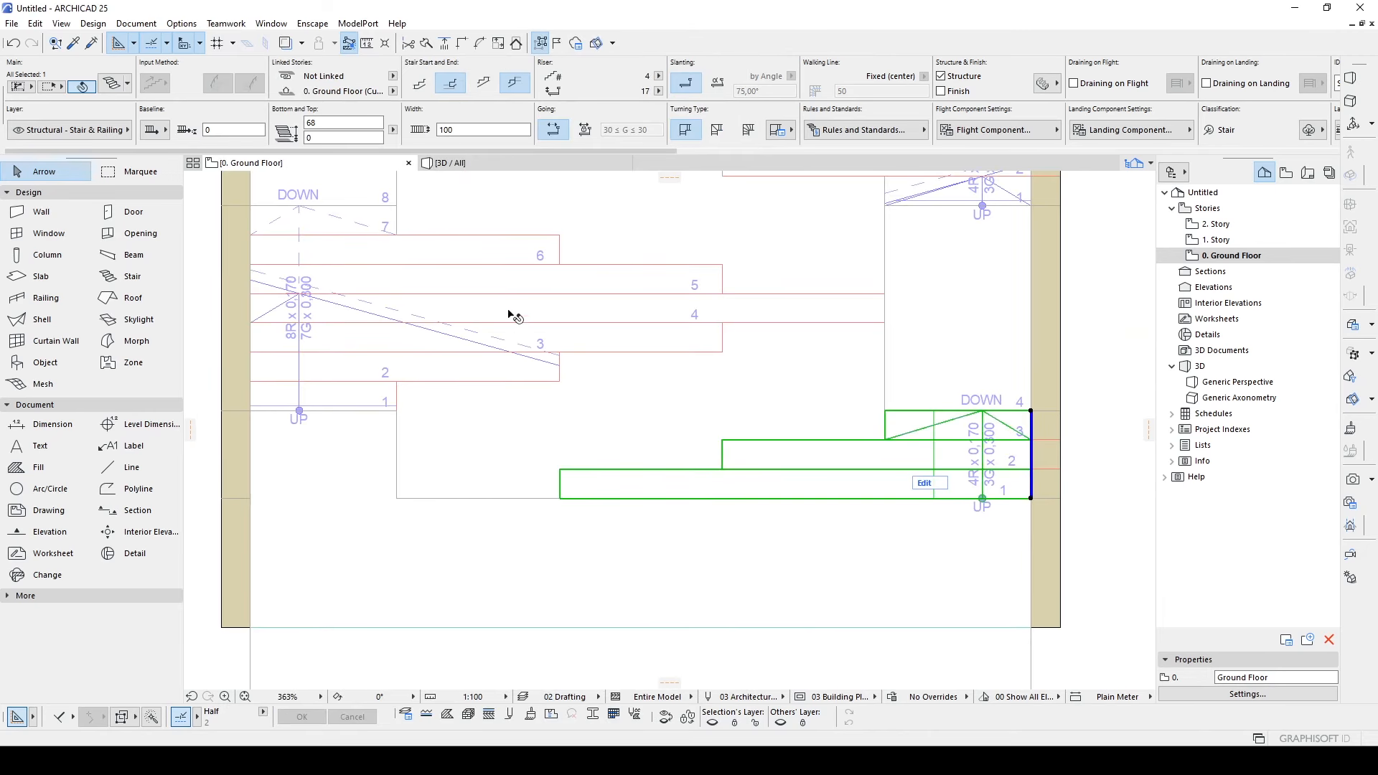
click(506, 294)
click(452, 287)
middle_drag(455, 310, 541, 464)
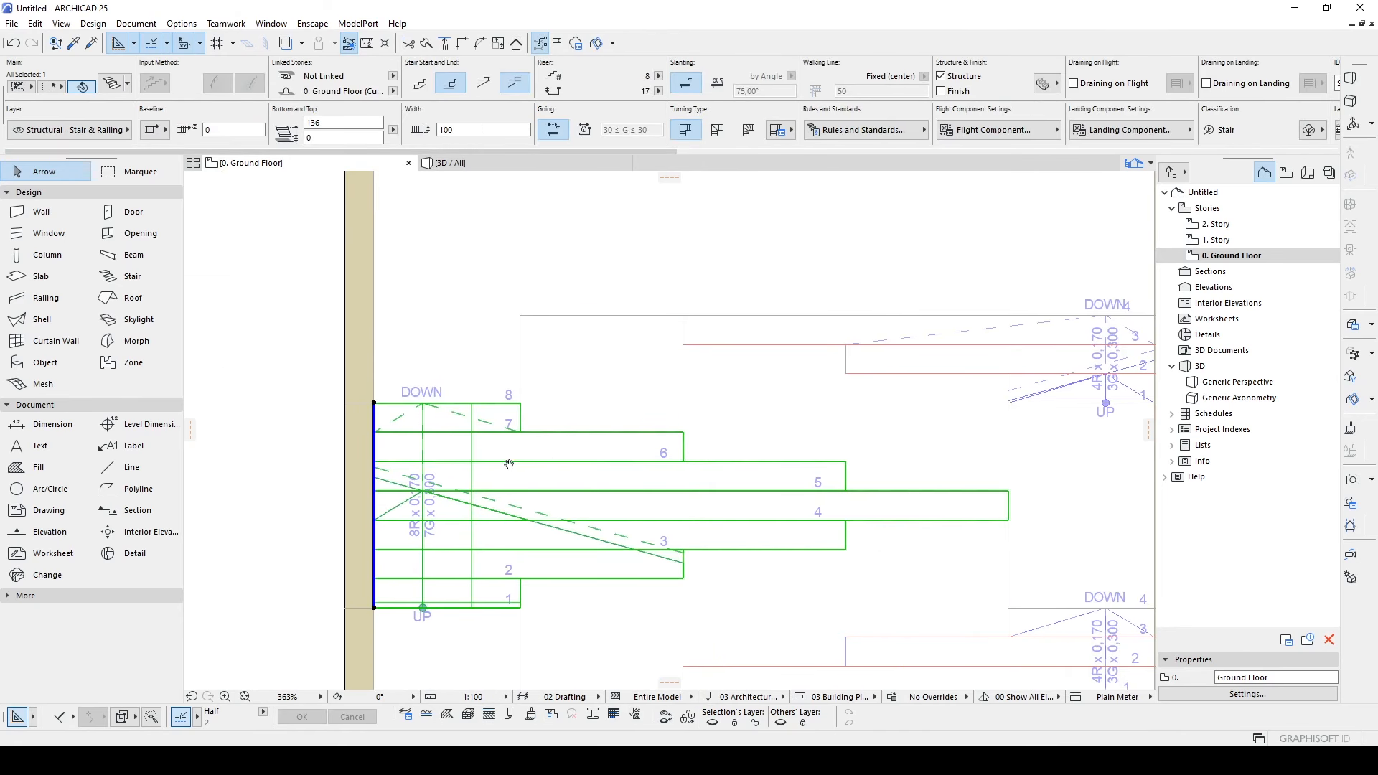
middle_drag(868, 376, 781, 354)
shift+click(780, 317)
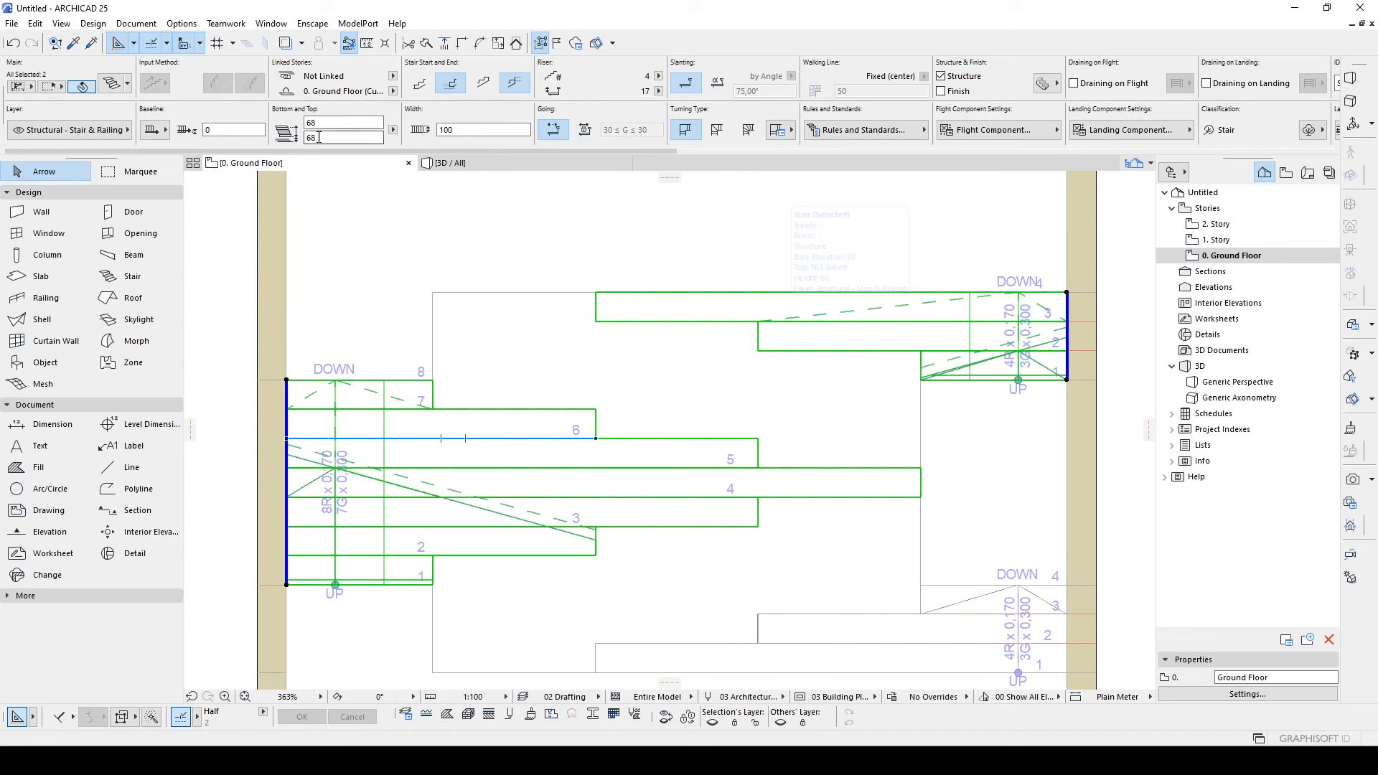
key(ctrl+t)
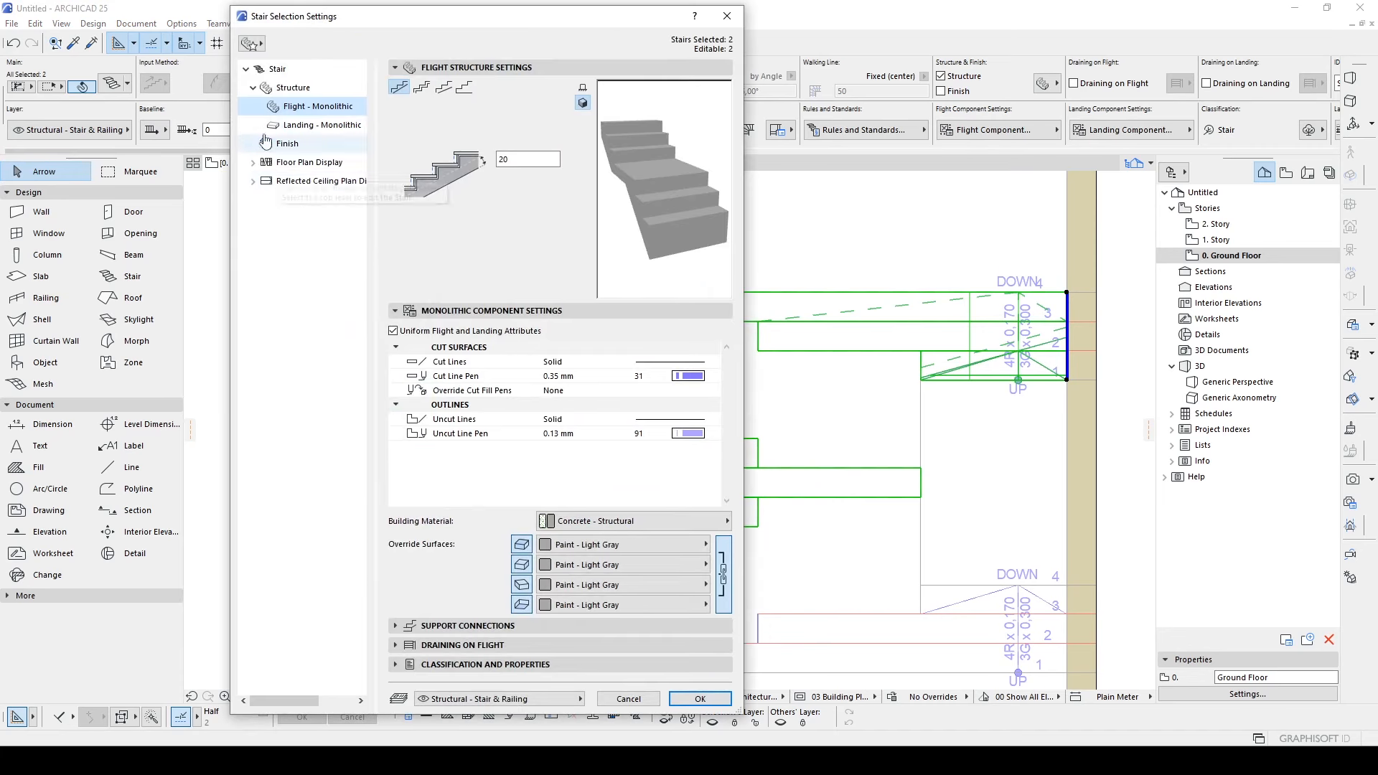
click(463, 88)
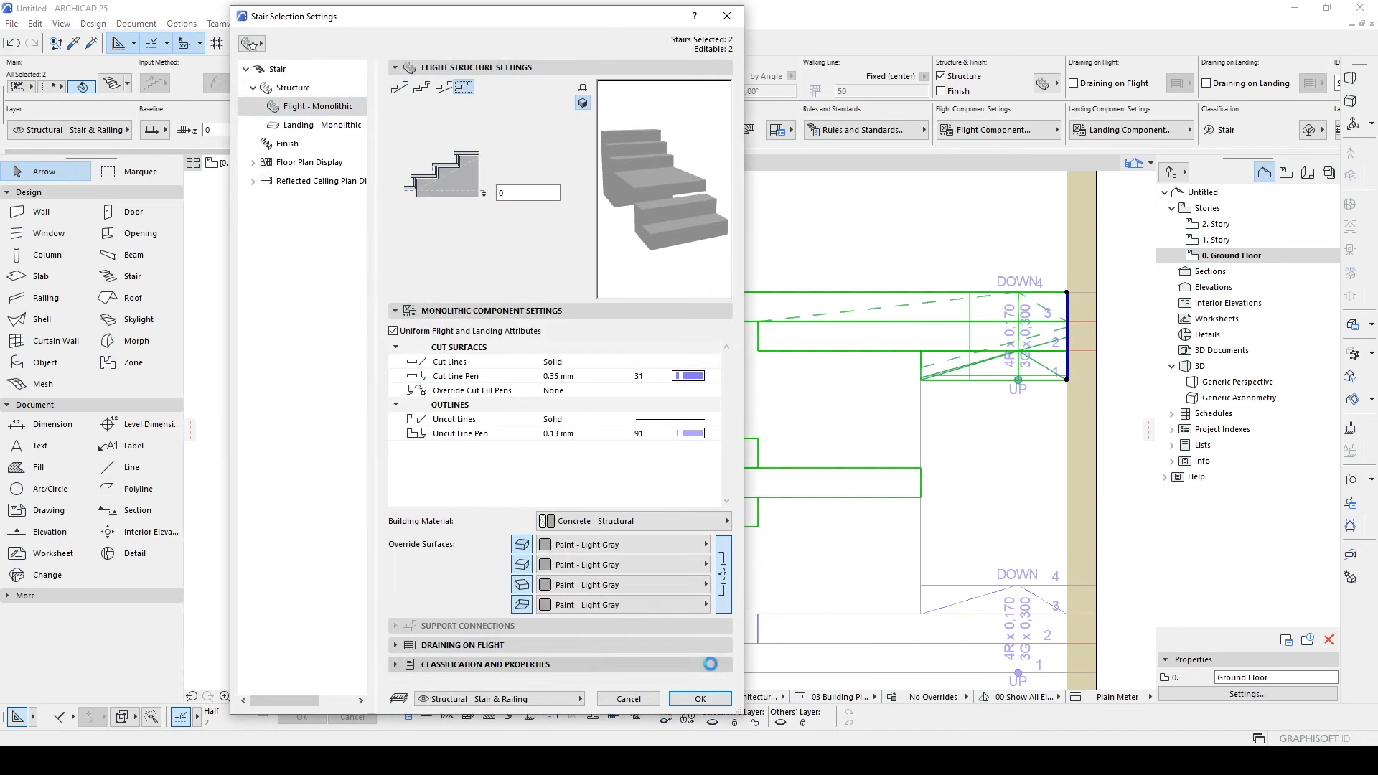
click(699, 699)
click(507, 391)
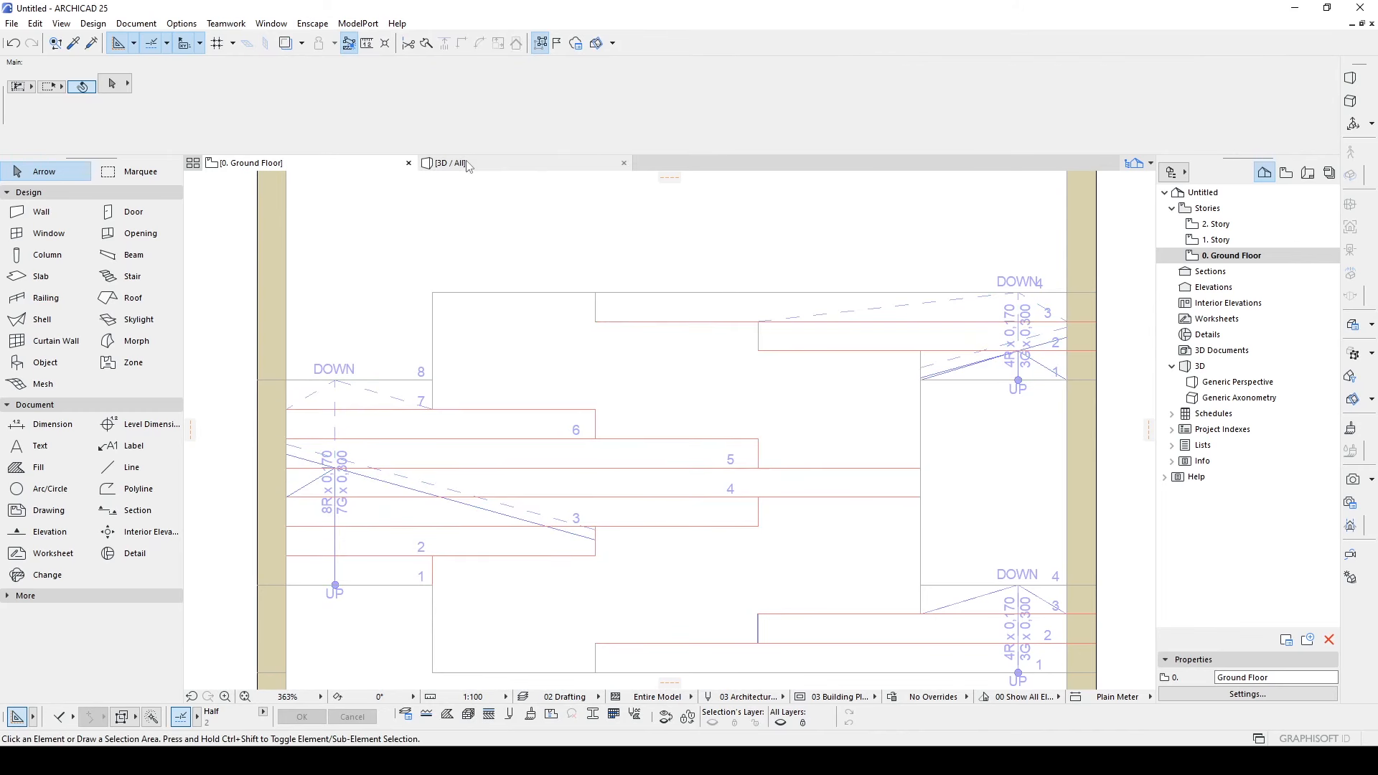
- In the 3D view, examine the stairs and sloped meshes from several sides, including the lower mesh's notch at the lowest step
click(468, 166)
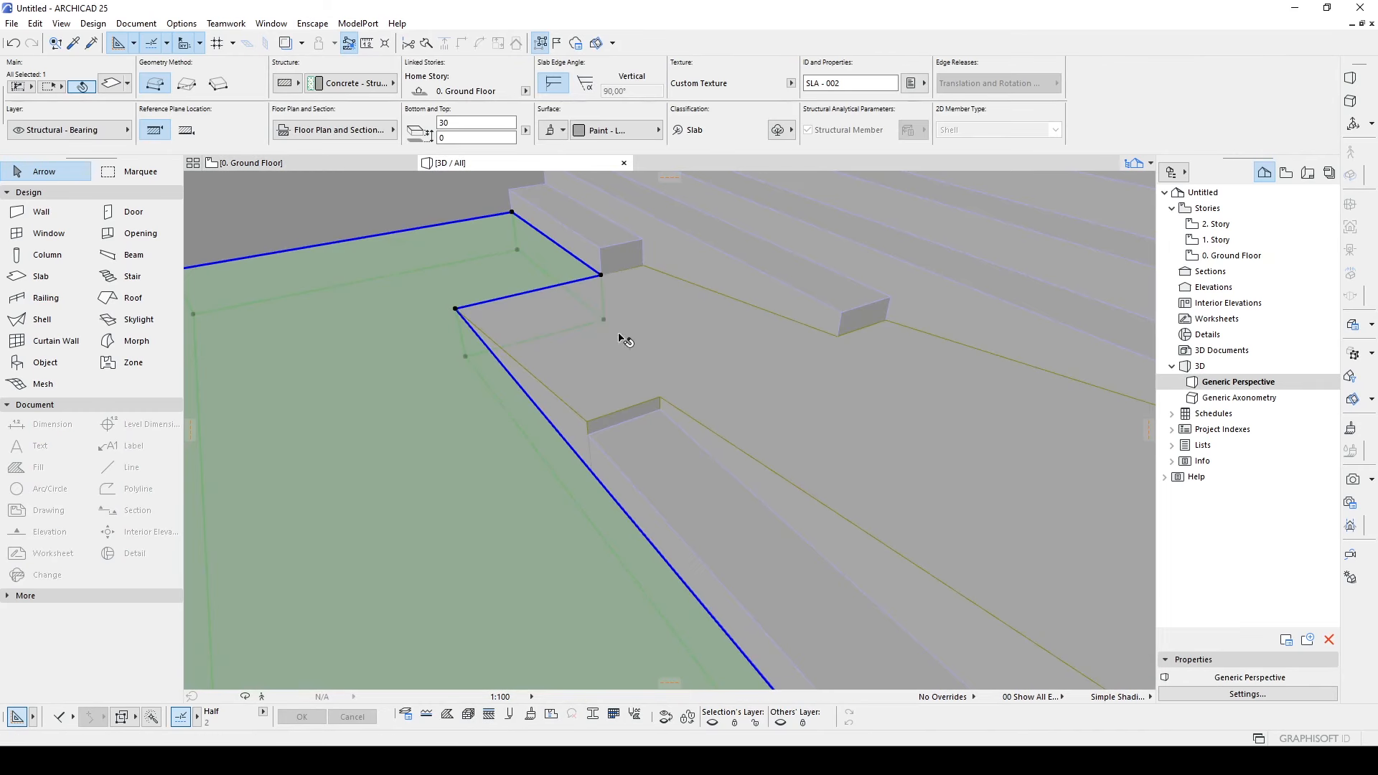
key(Escape)
scroll(634, 456, down, 2)
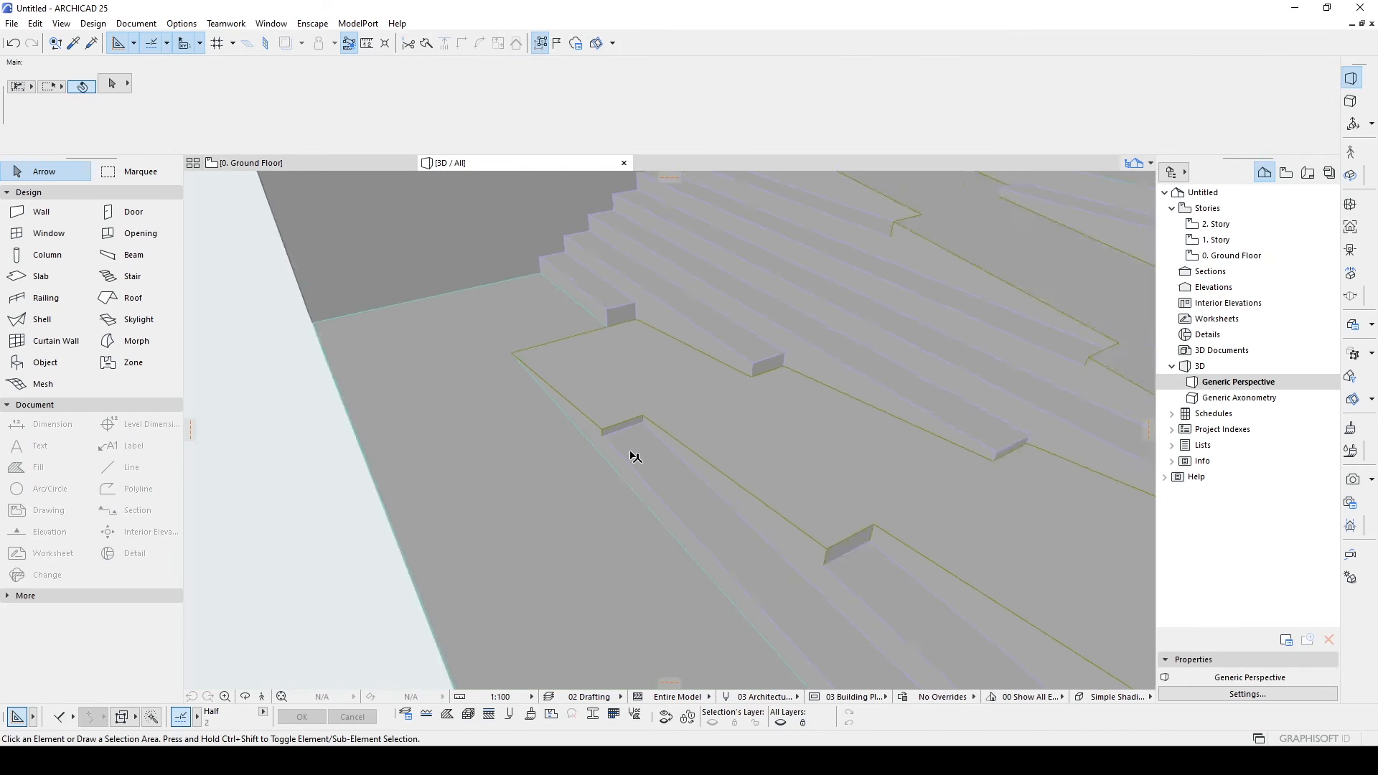
scroll(633, 456, down, 6)
shift+middle_drag(609, 459, 940, 471)
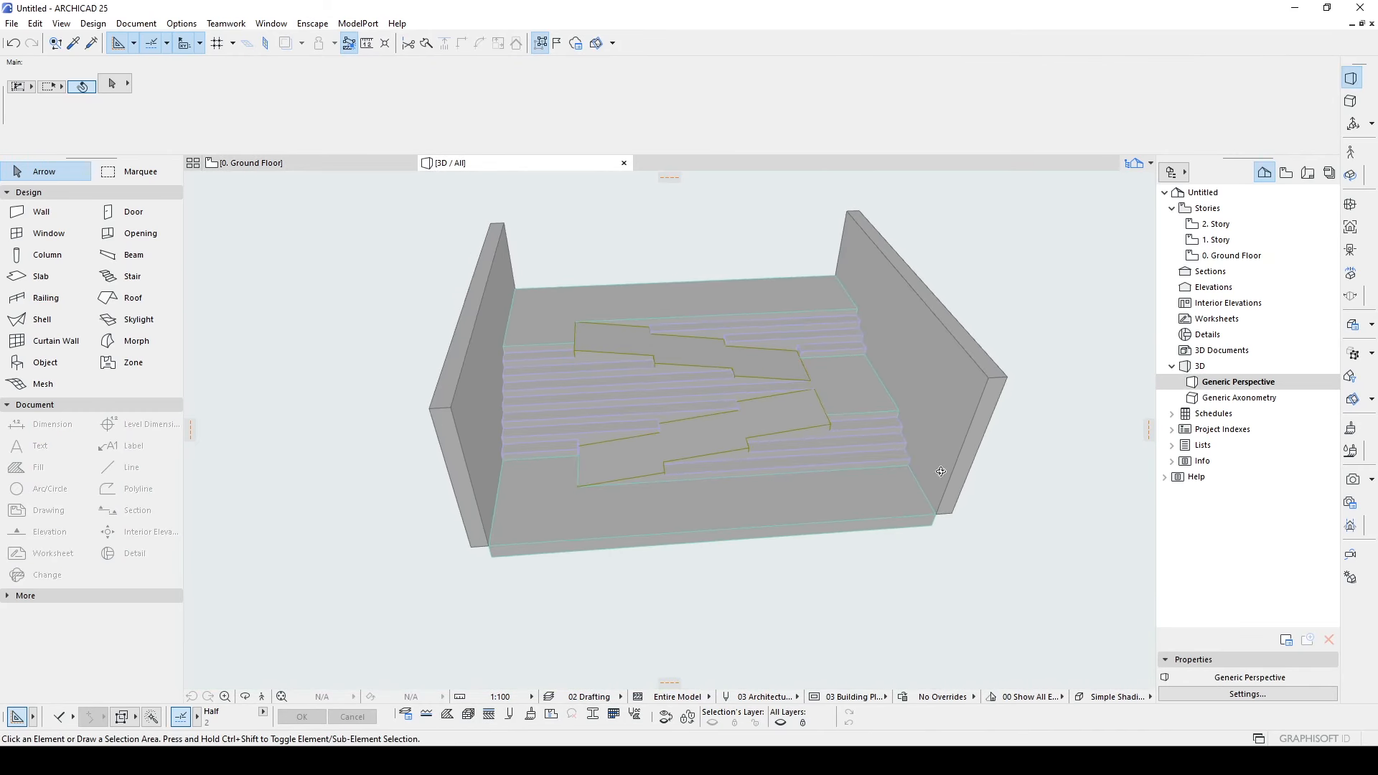
click(605, 541)
shift+middle_drag(627, 553, 495, 543)
click(815, 572)
scroll(494, 542, up, 2)
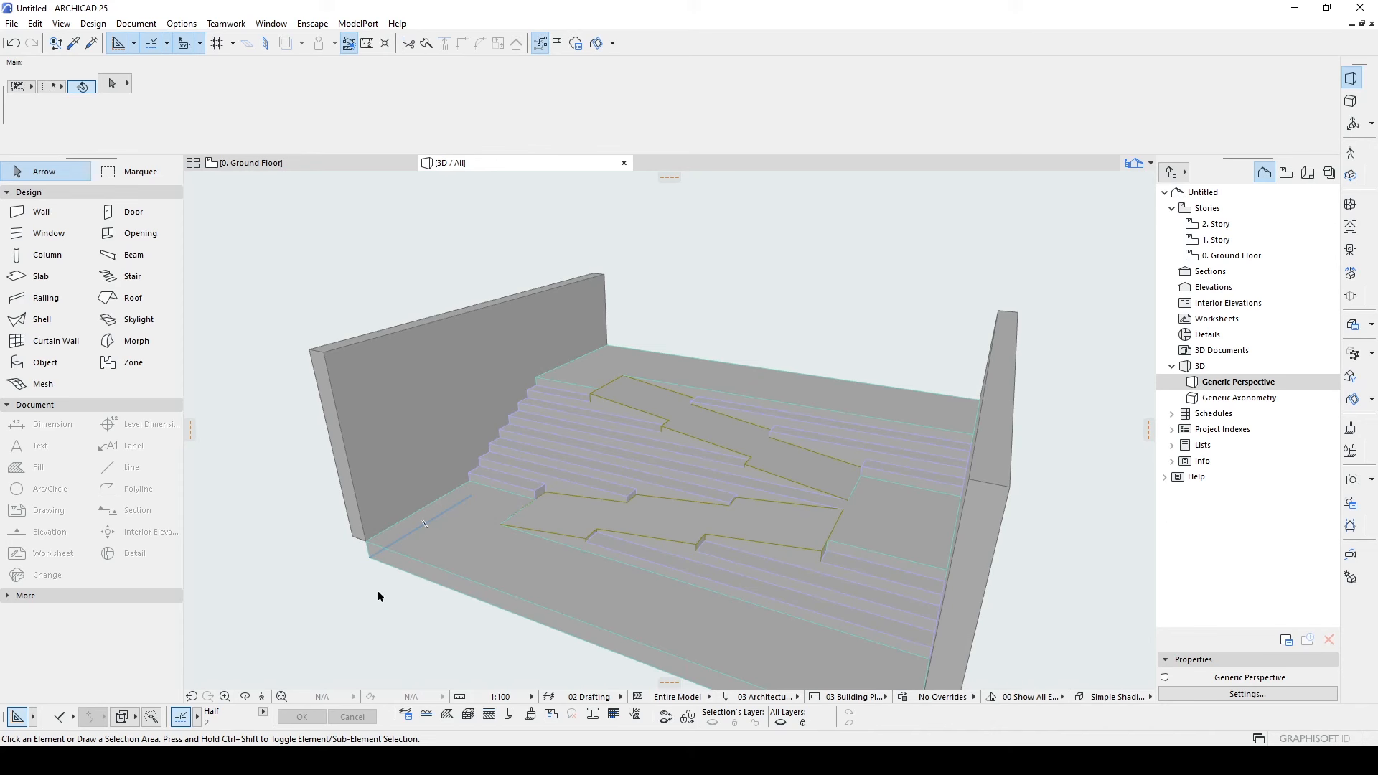
shift+middle_drag(344, 591, 539, 601)
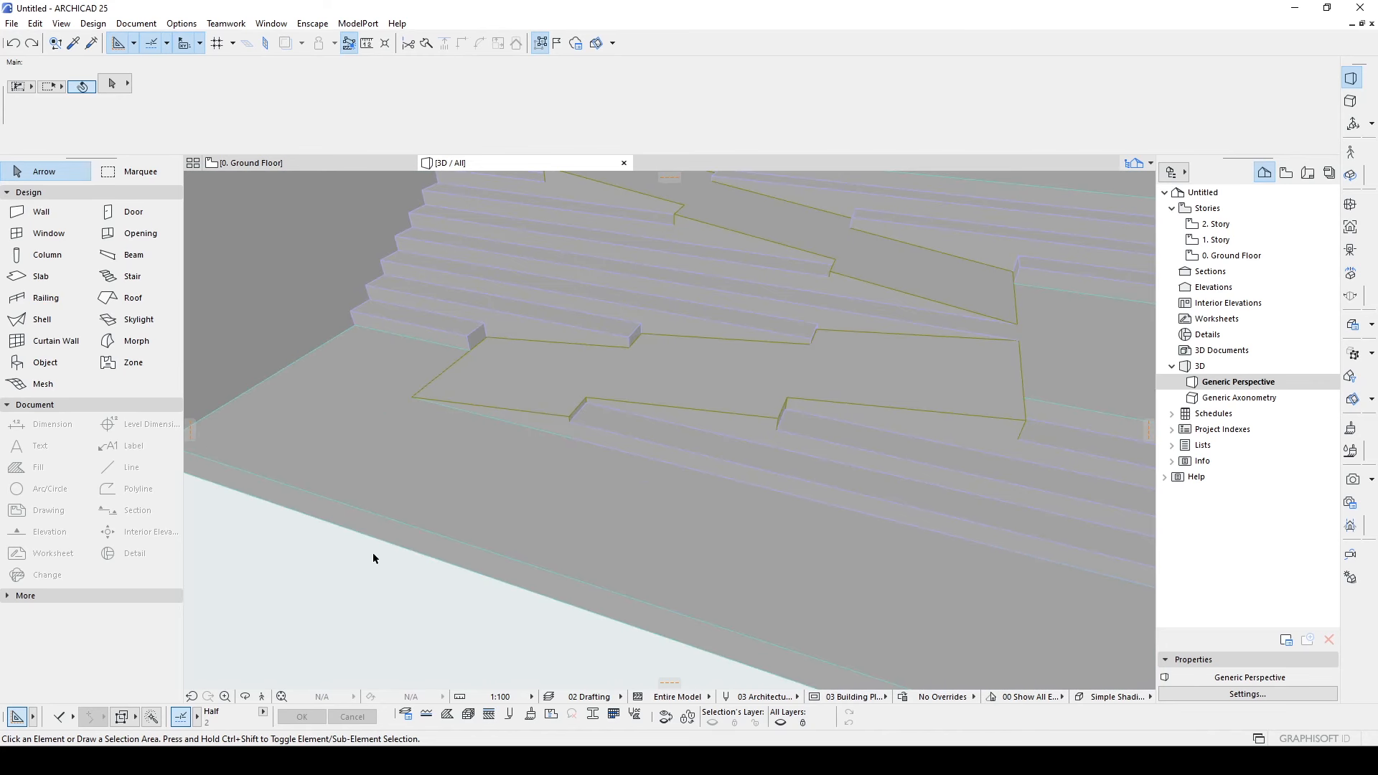
scroll(596, 401, up, 5)
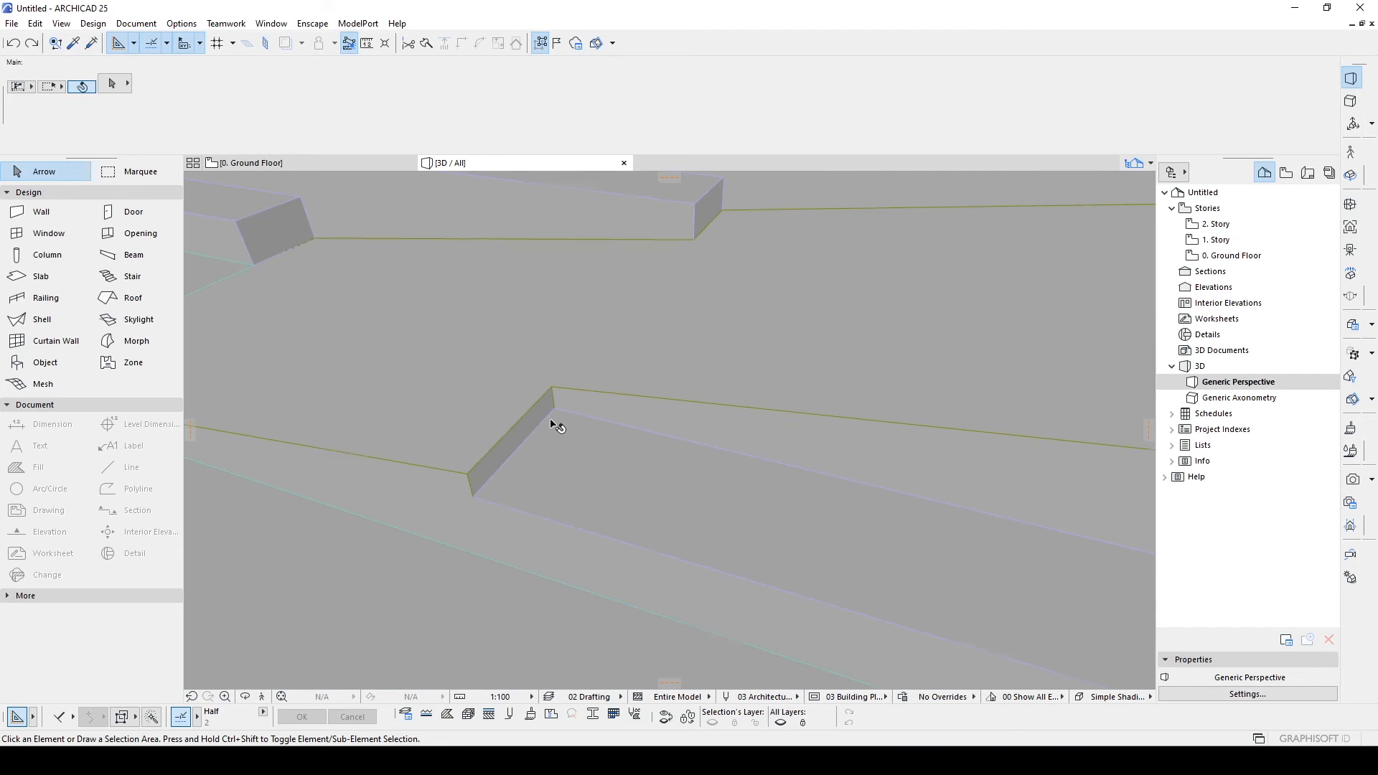
shift+middle_drag(620, 425, 503, 398)
scroll(470, 414, down, 5)
- Draw a rectangular morph over the lower sloped mesh's notch at the first tread of the lower-right stair
click(153, 348)
click(184, 84)
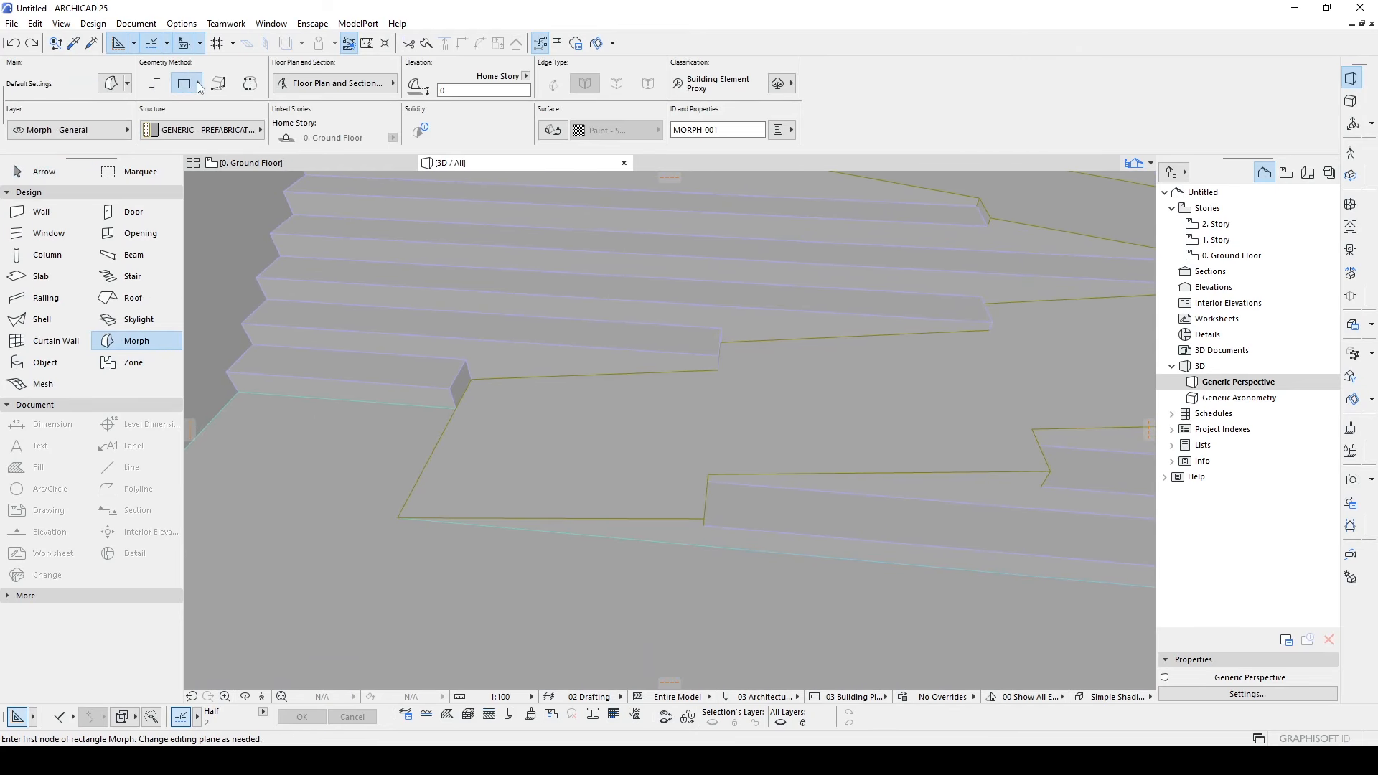
click(200, 87)
click(183, 83)
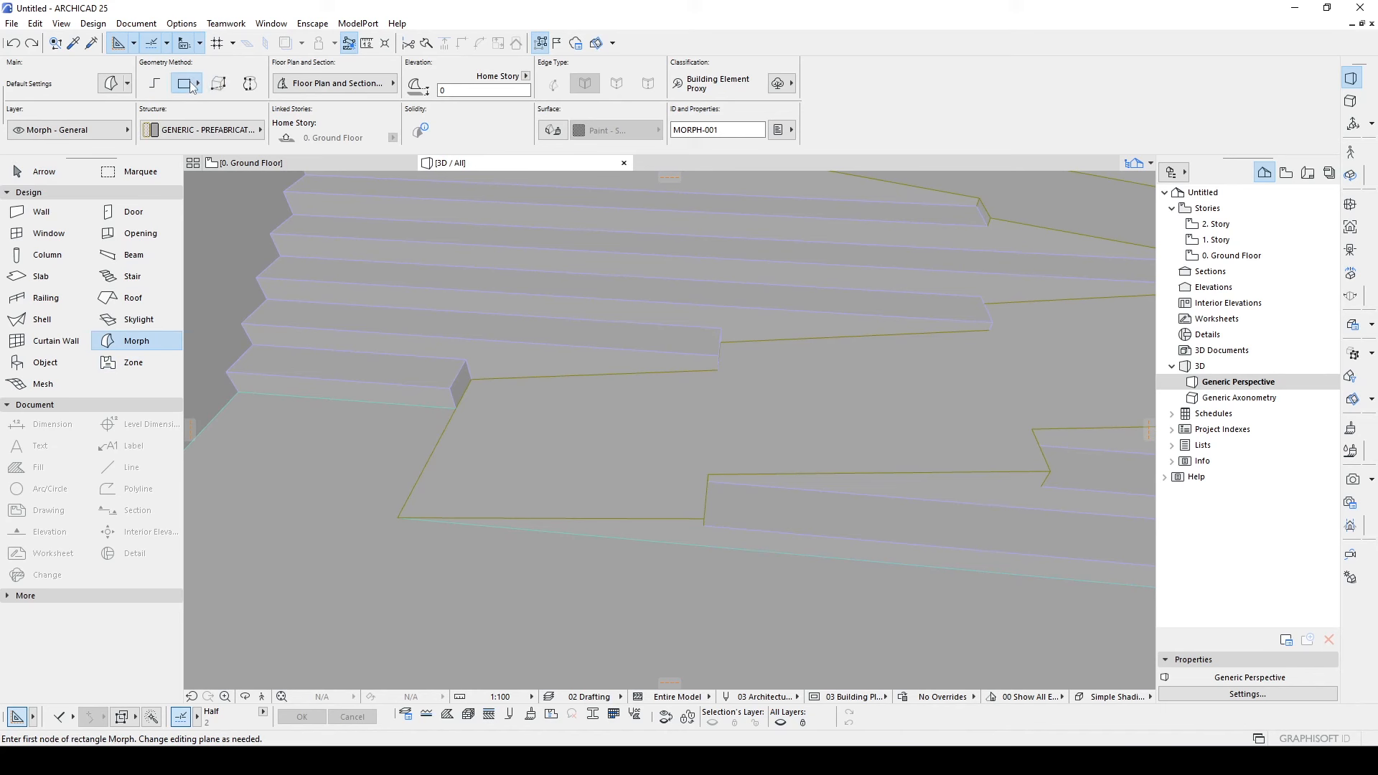
click(723, 484)
click(723, 524)
shift+click(723, 505)
click(721, 504)
click(800, 527)
click(620, 492)
- Extrude the rectangular morph upward into a box above the lower mesh's edge using Push/Pull
shift+middle_drag(620, 492, 735, 535)
click(739, 535)
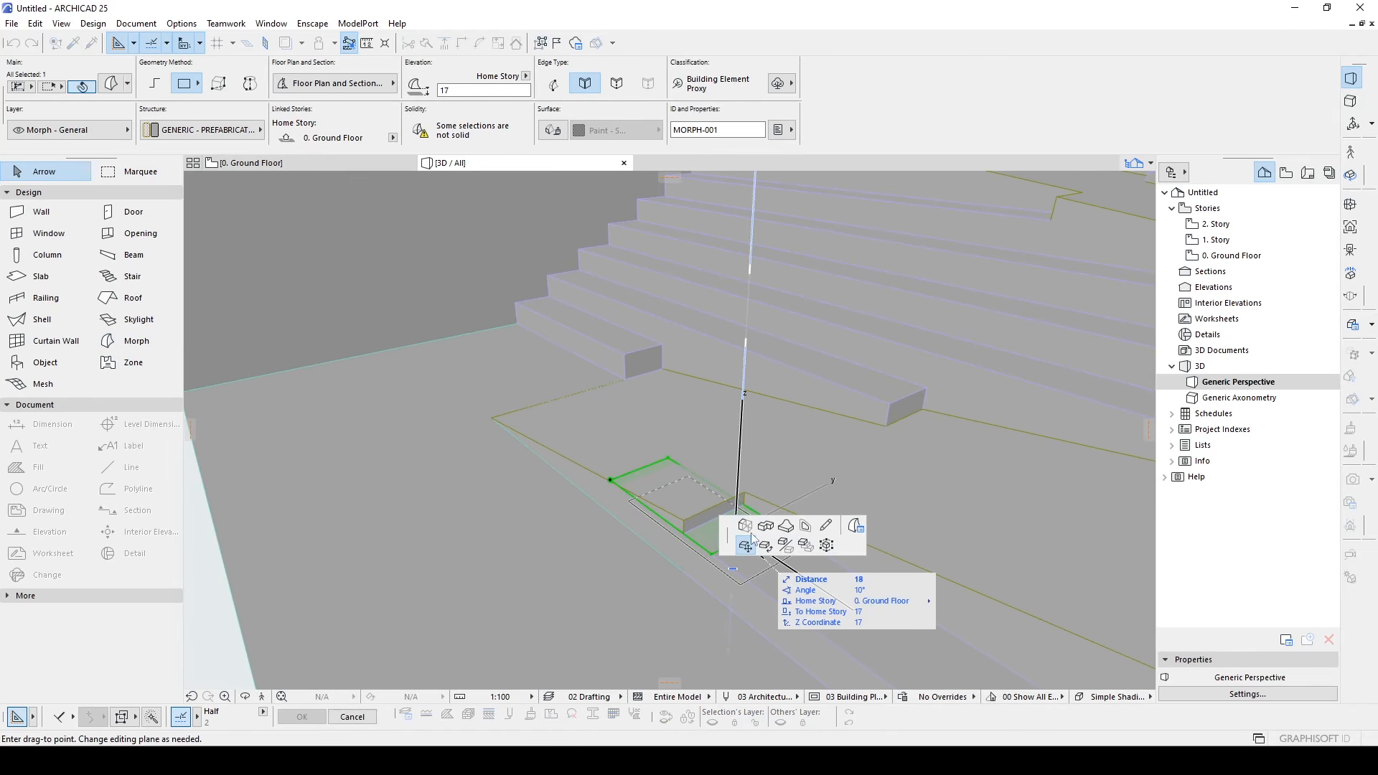
click(745, 530)
click(742, 465)
shift+middle_drag(831, 480, 655, 432)
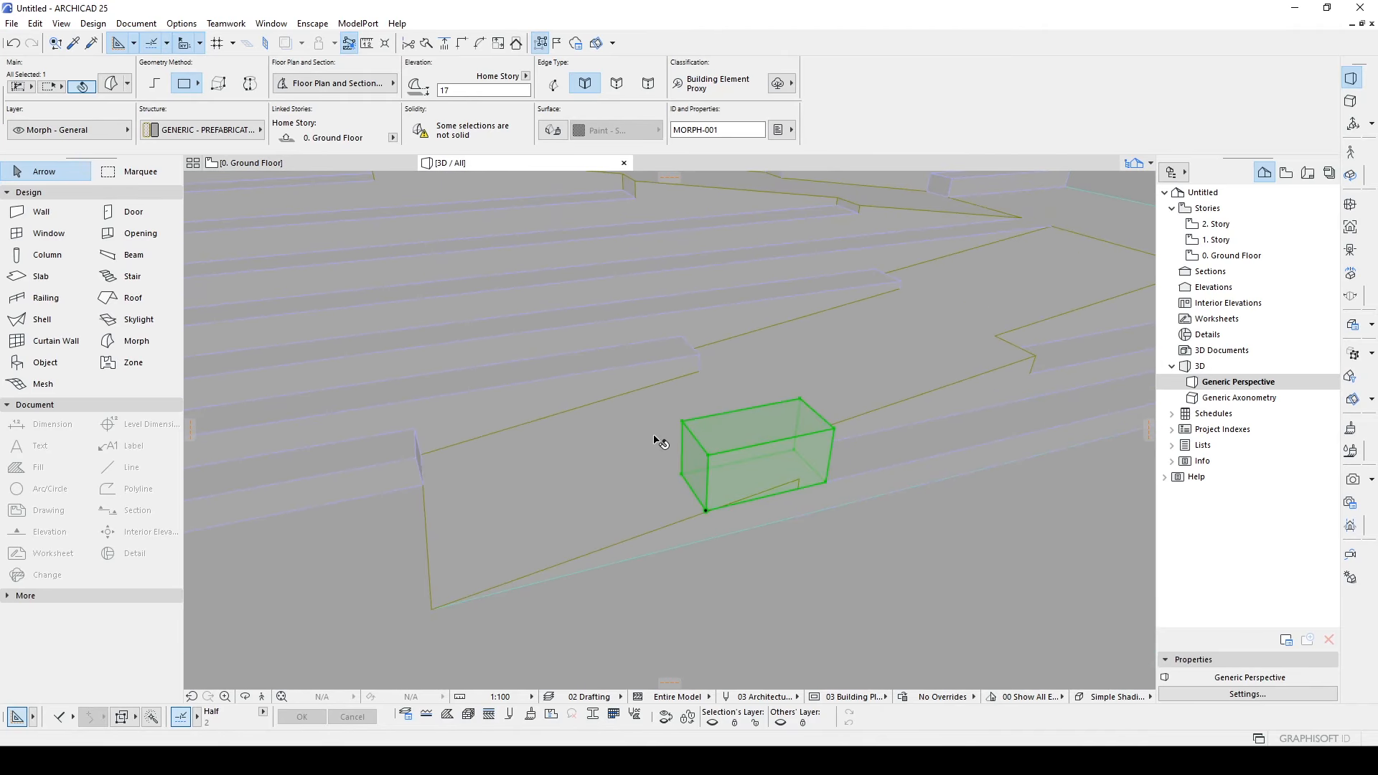
- Subtract the box morph from the lower sloped mesh with Solid Element Operations
right_click(717, 450)
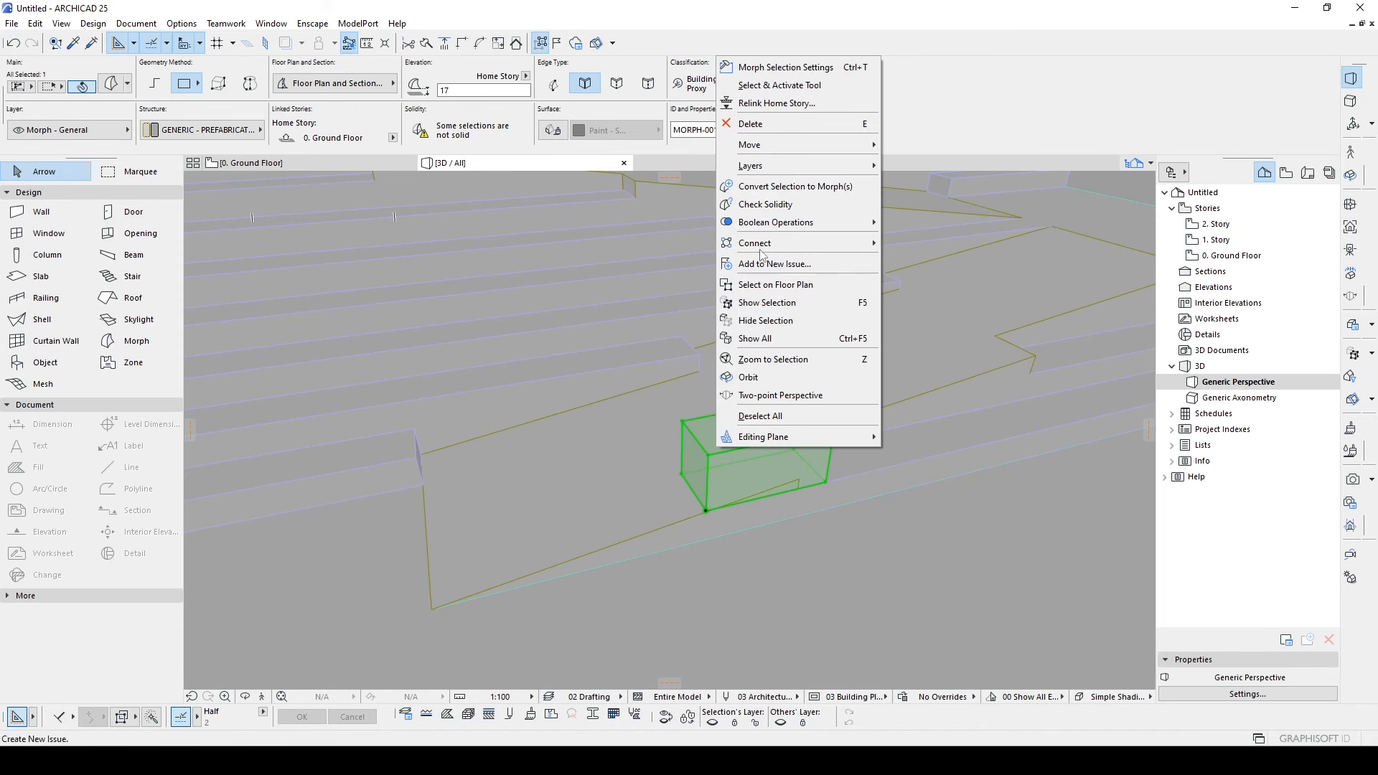
mouse_move(771, 247)
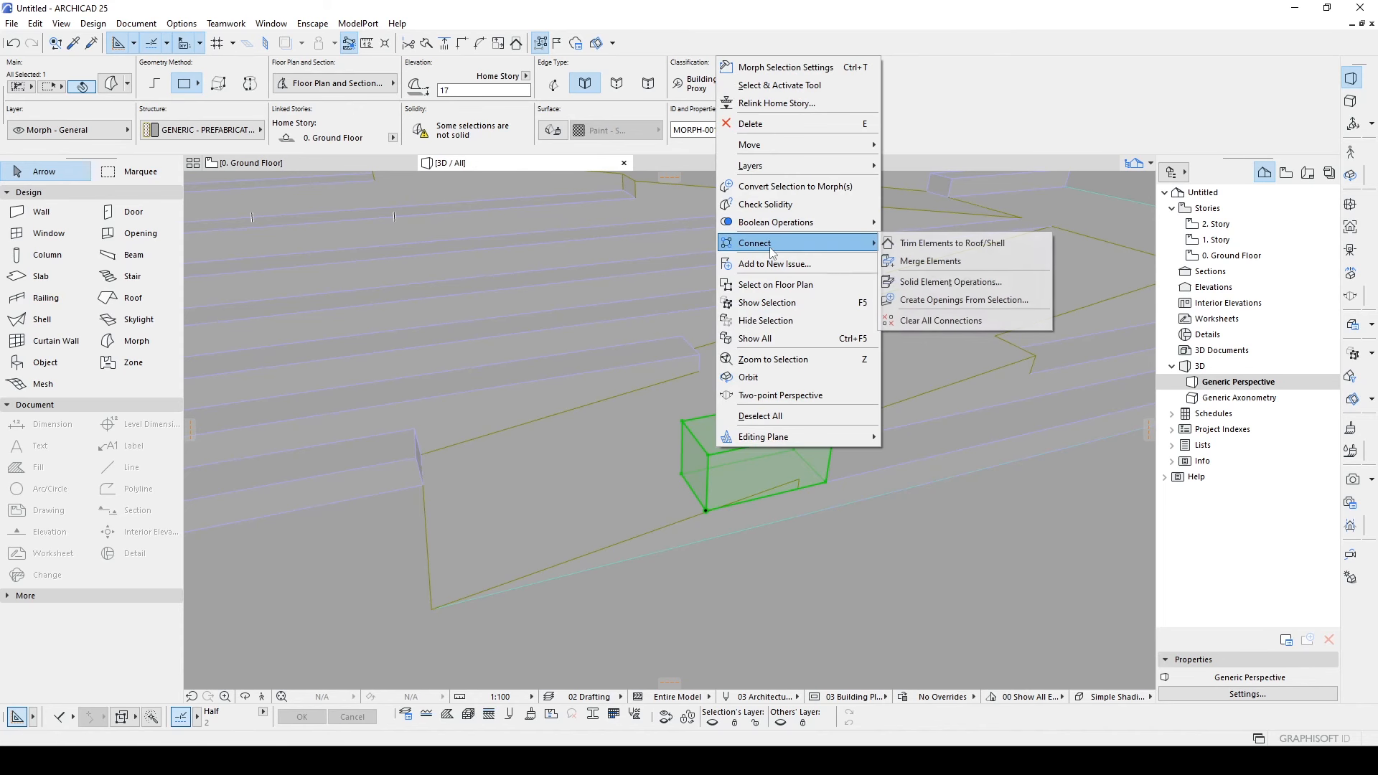
click(931, 288)
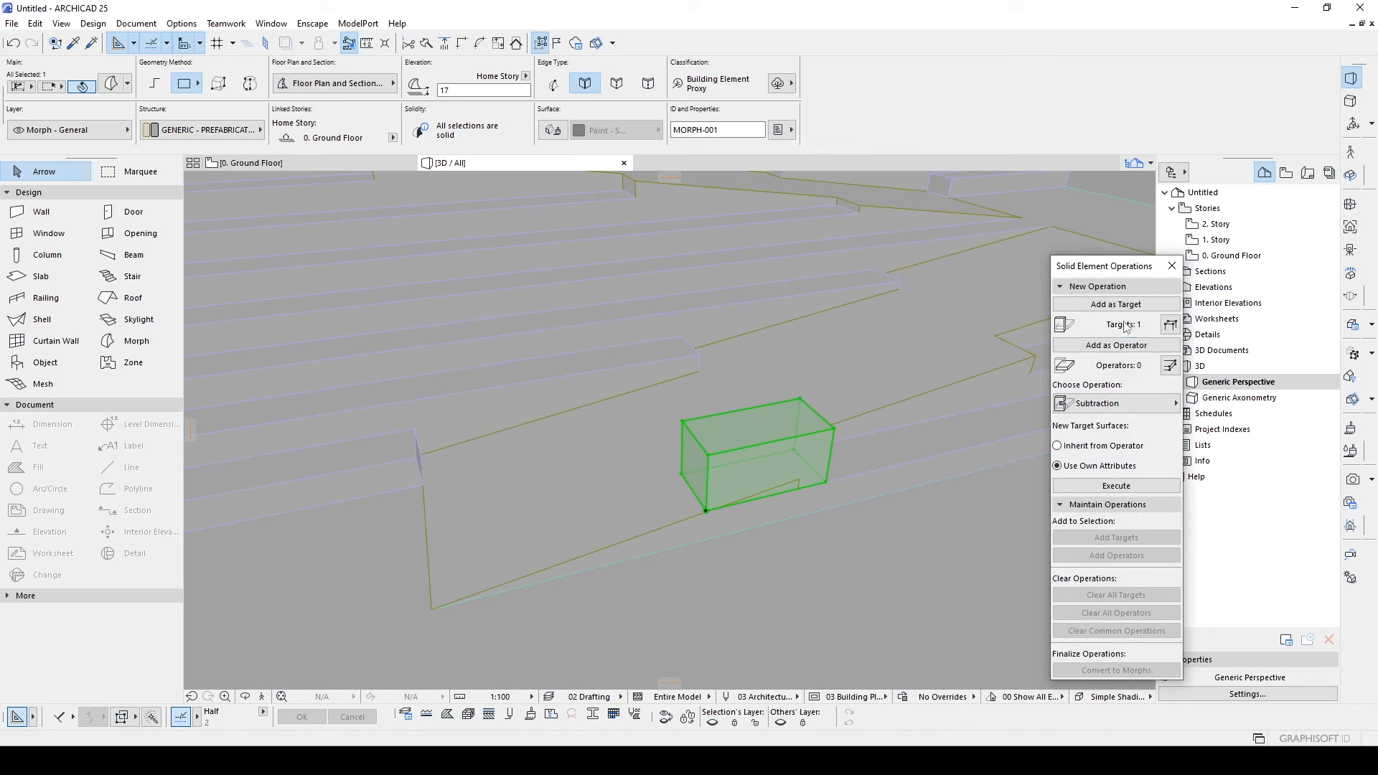
click(631, 489)
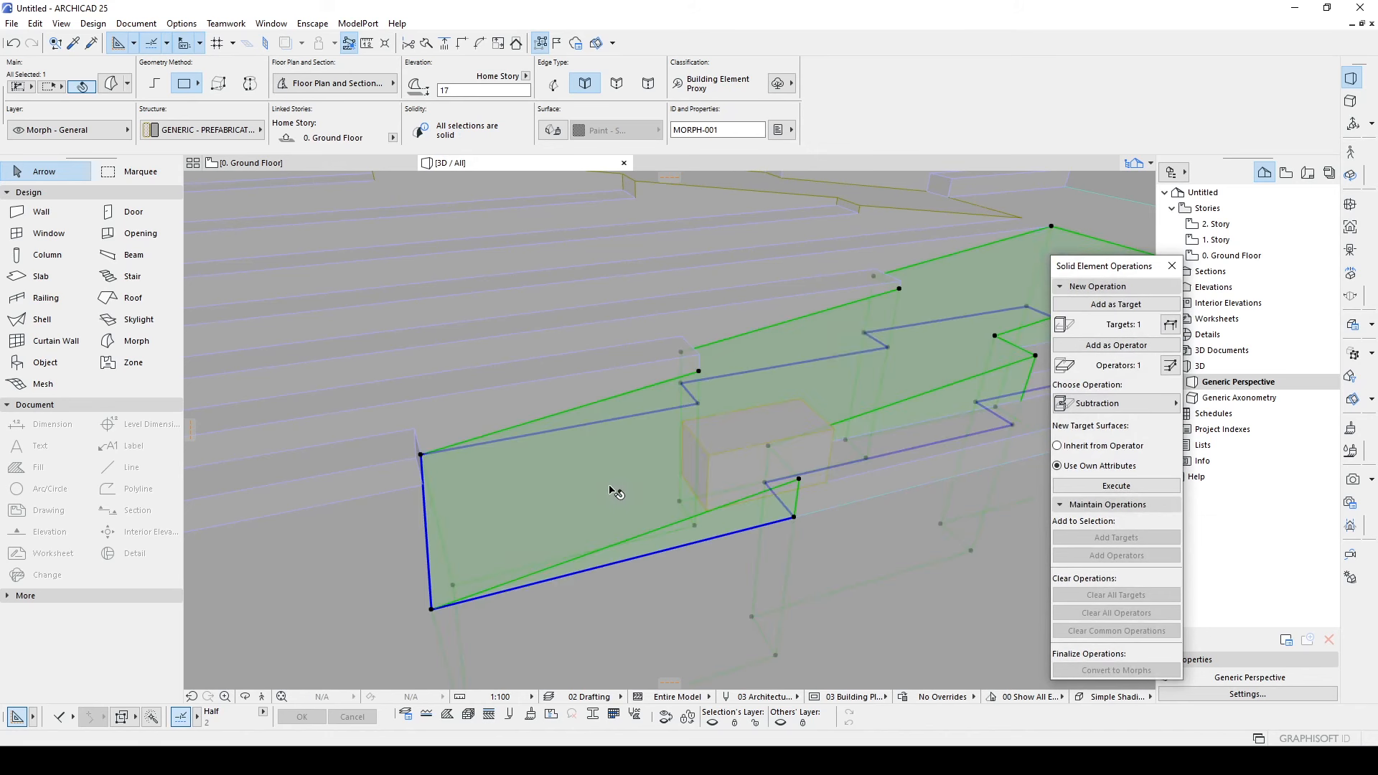
click(1117, 406)
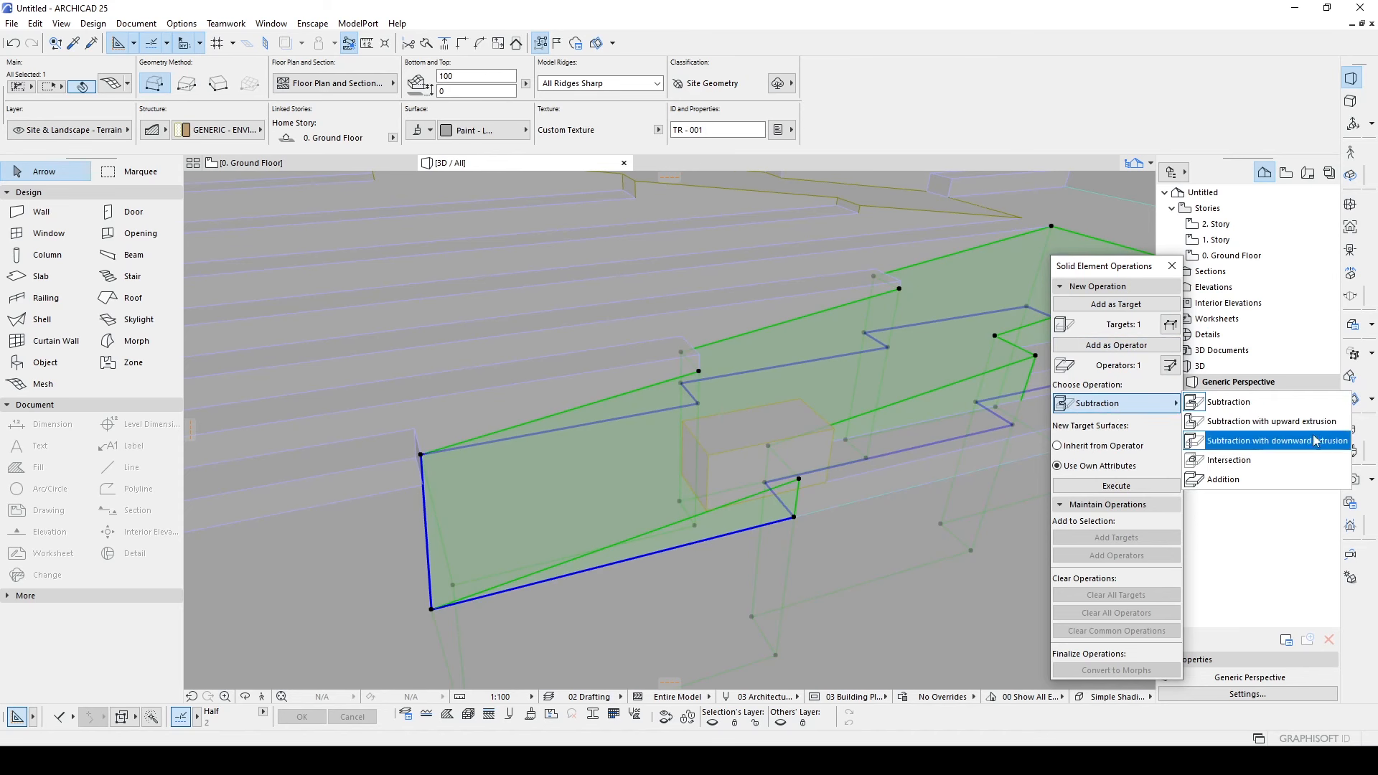
click(1229, 402)
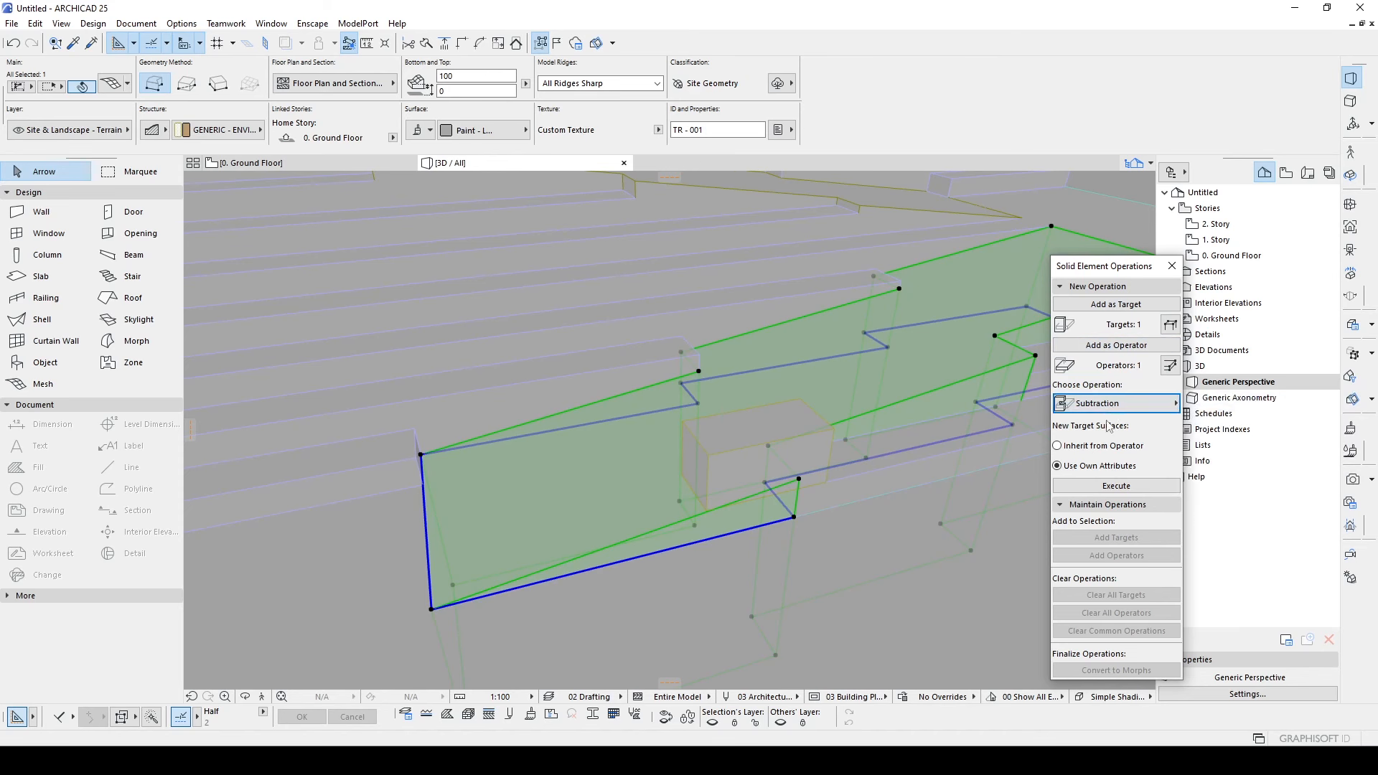
click(1117, 485)
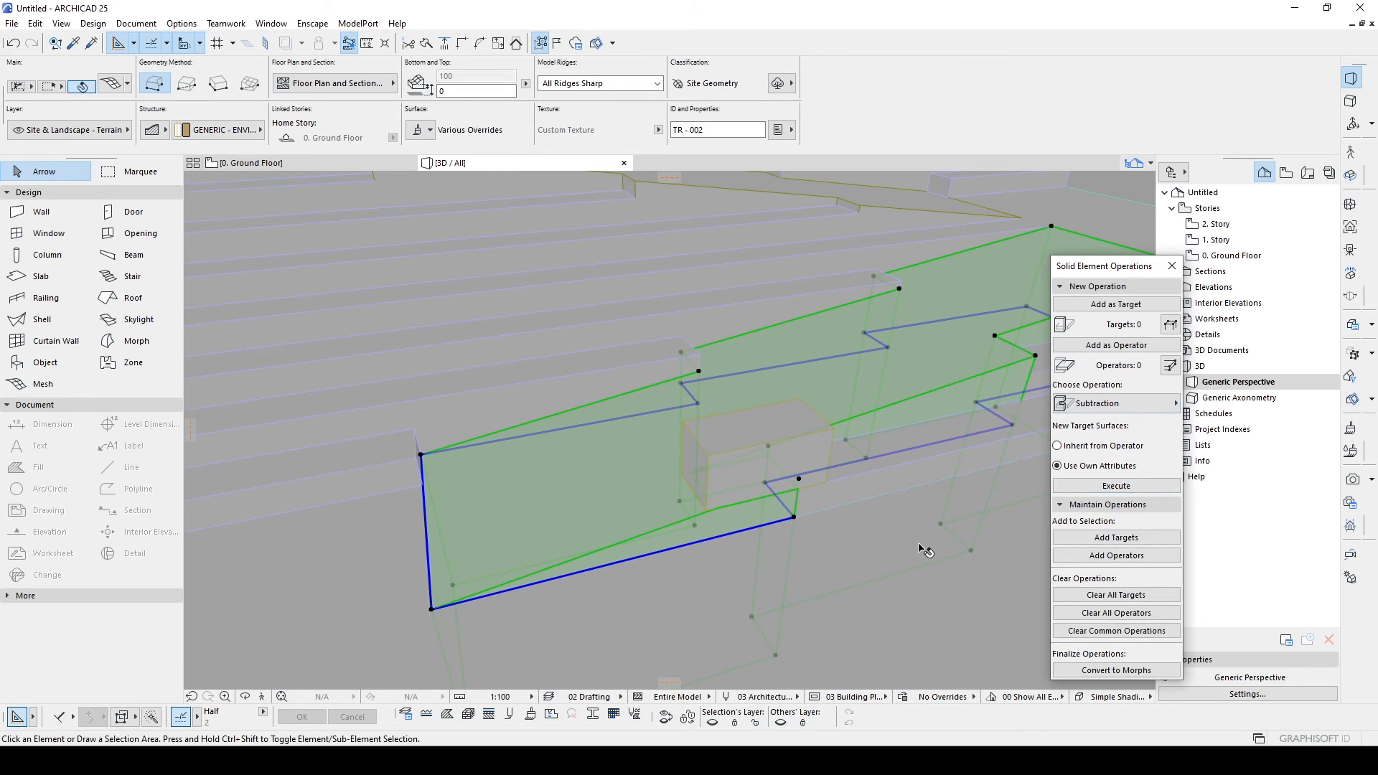
- Move the box morph to the - Hidden layer and inspect the lower mesh's cut corner
click(752, 456)
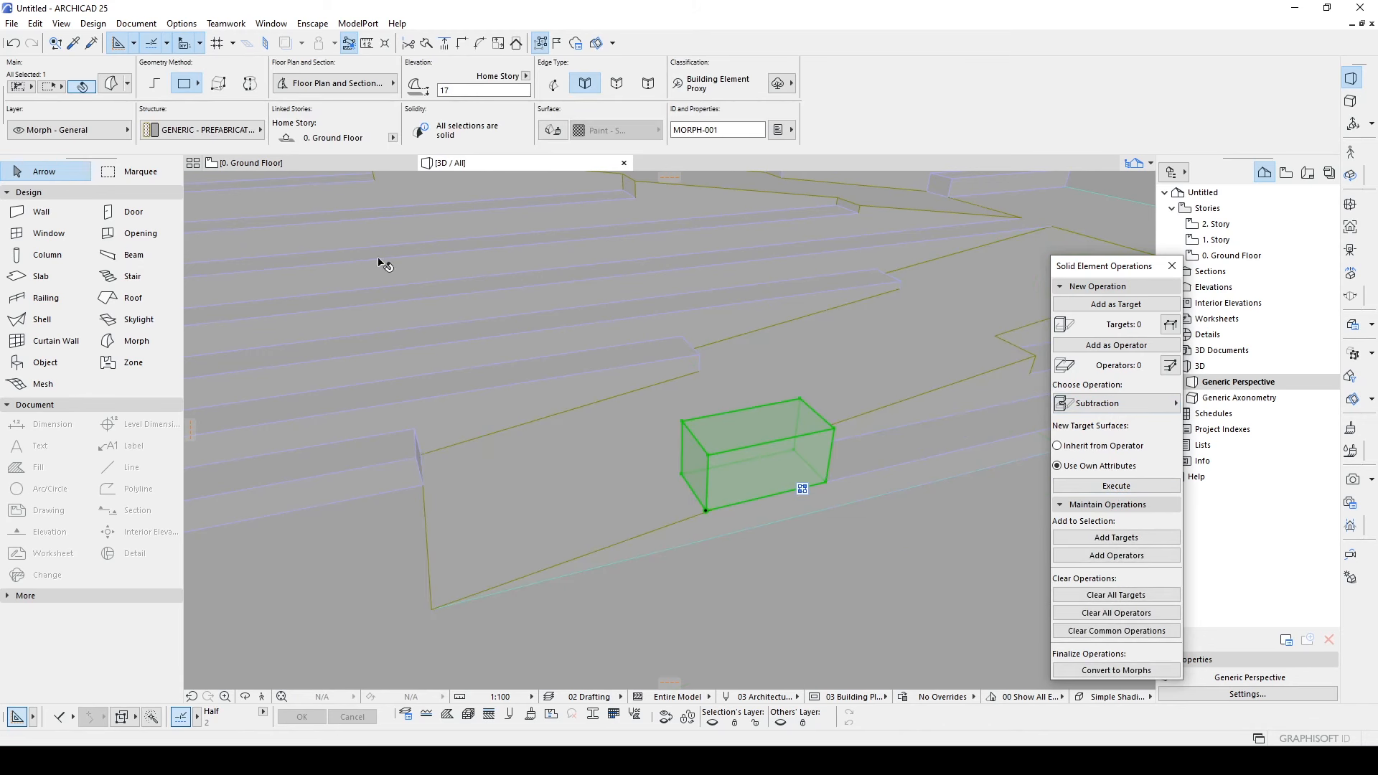
click(105, 132)
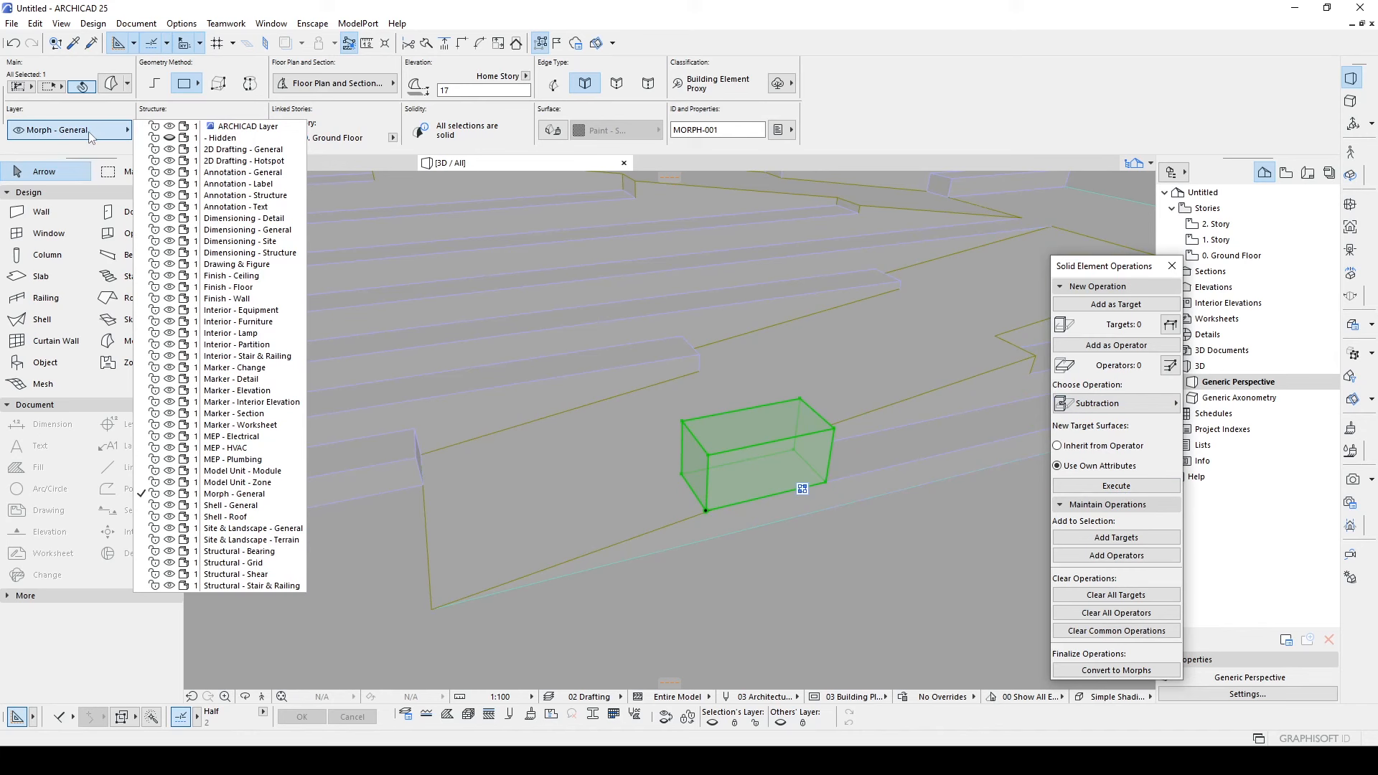
click(222, 142)
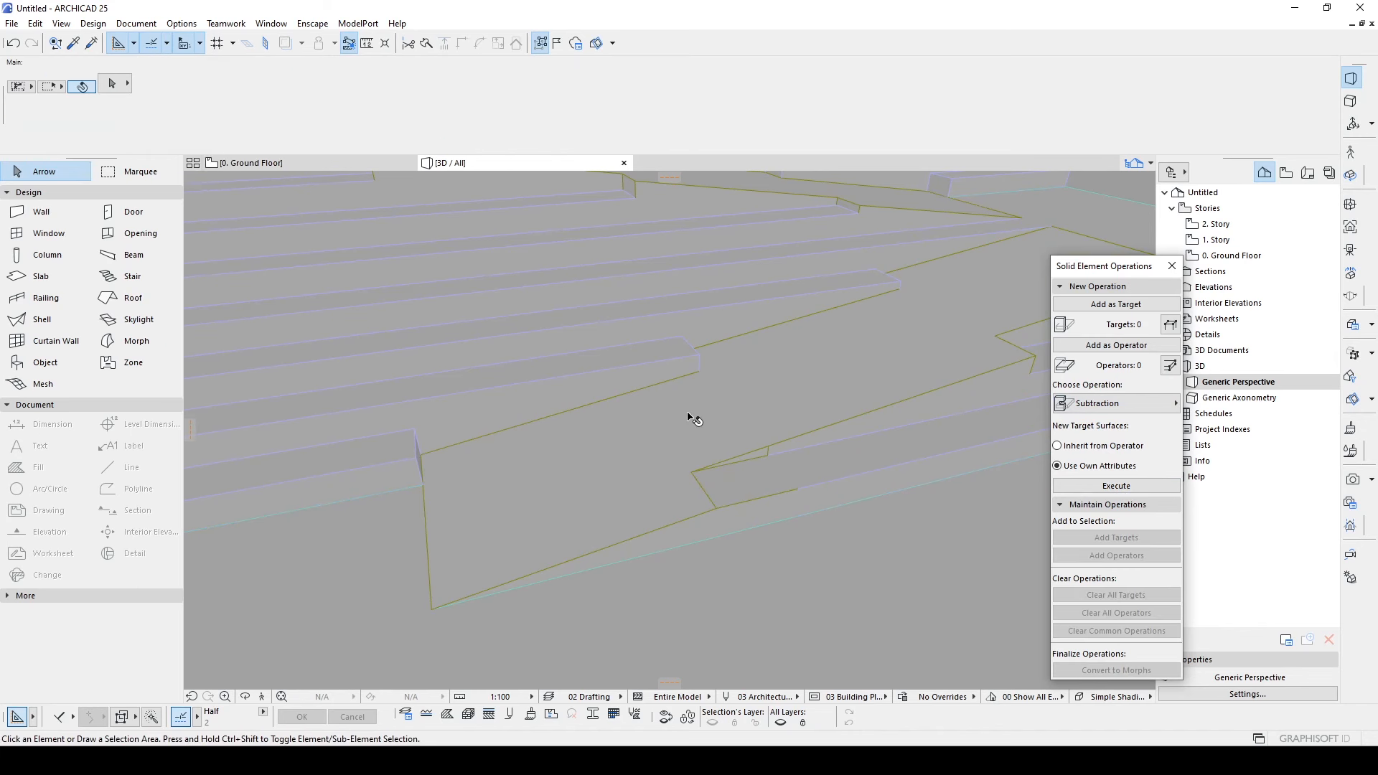
middle_drag(853, 418, 729, 433)
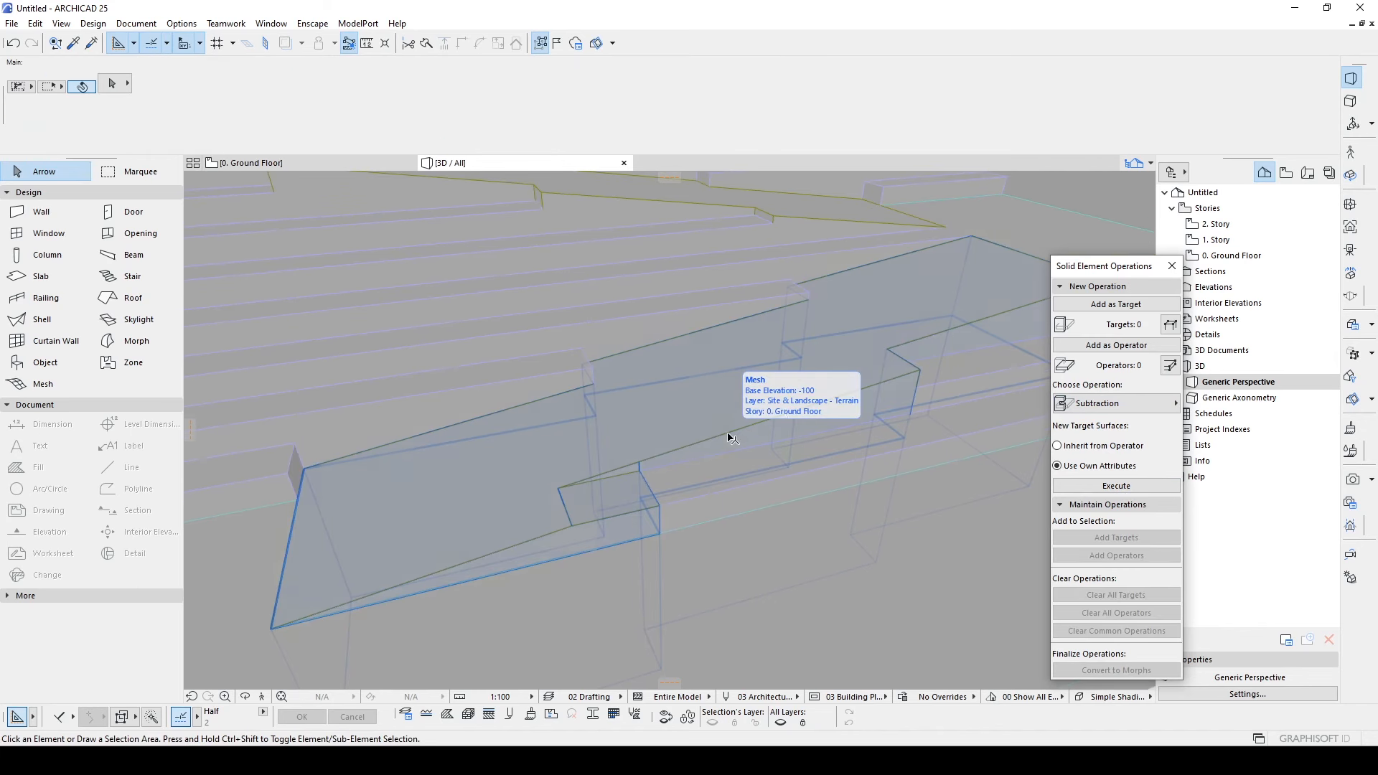
scroll(784, 484, down, 1)
shift+middle_drag(589, 489, 504, 563)
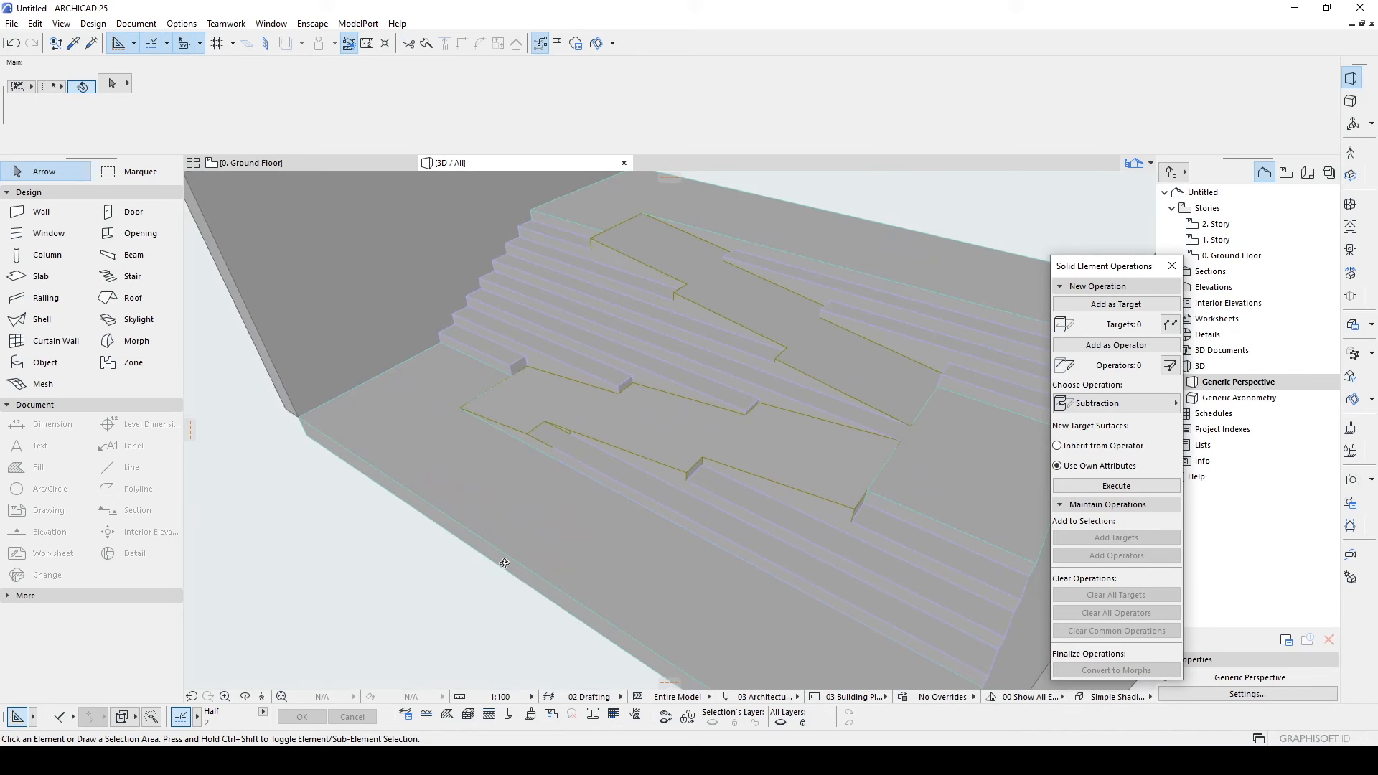